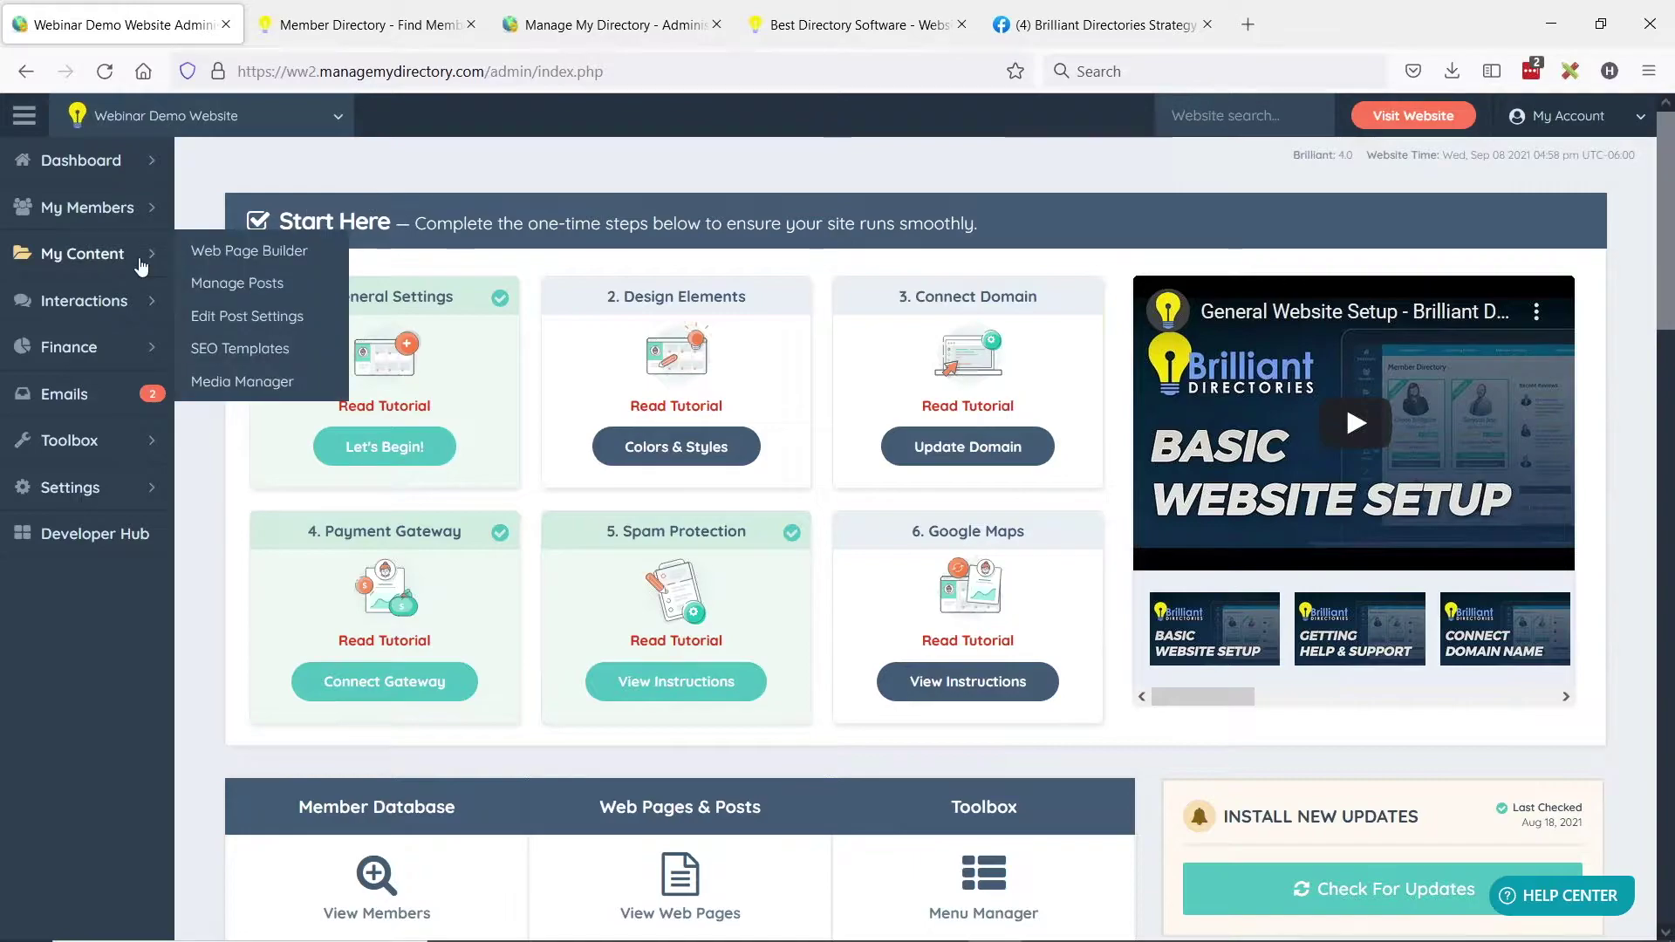
# Go to Finance > Membership Plans and open Membership Plan 1's member list in a new tab.
pyautogui.moveTo(157, 347)
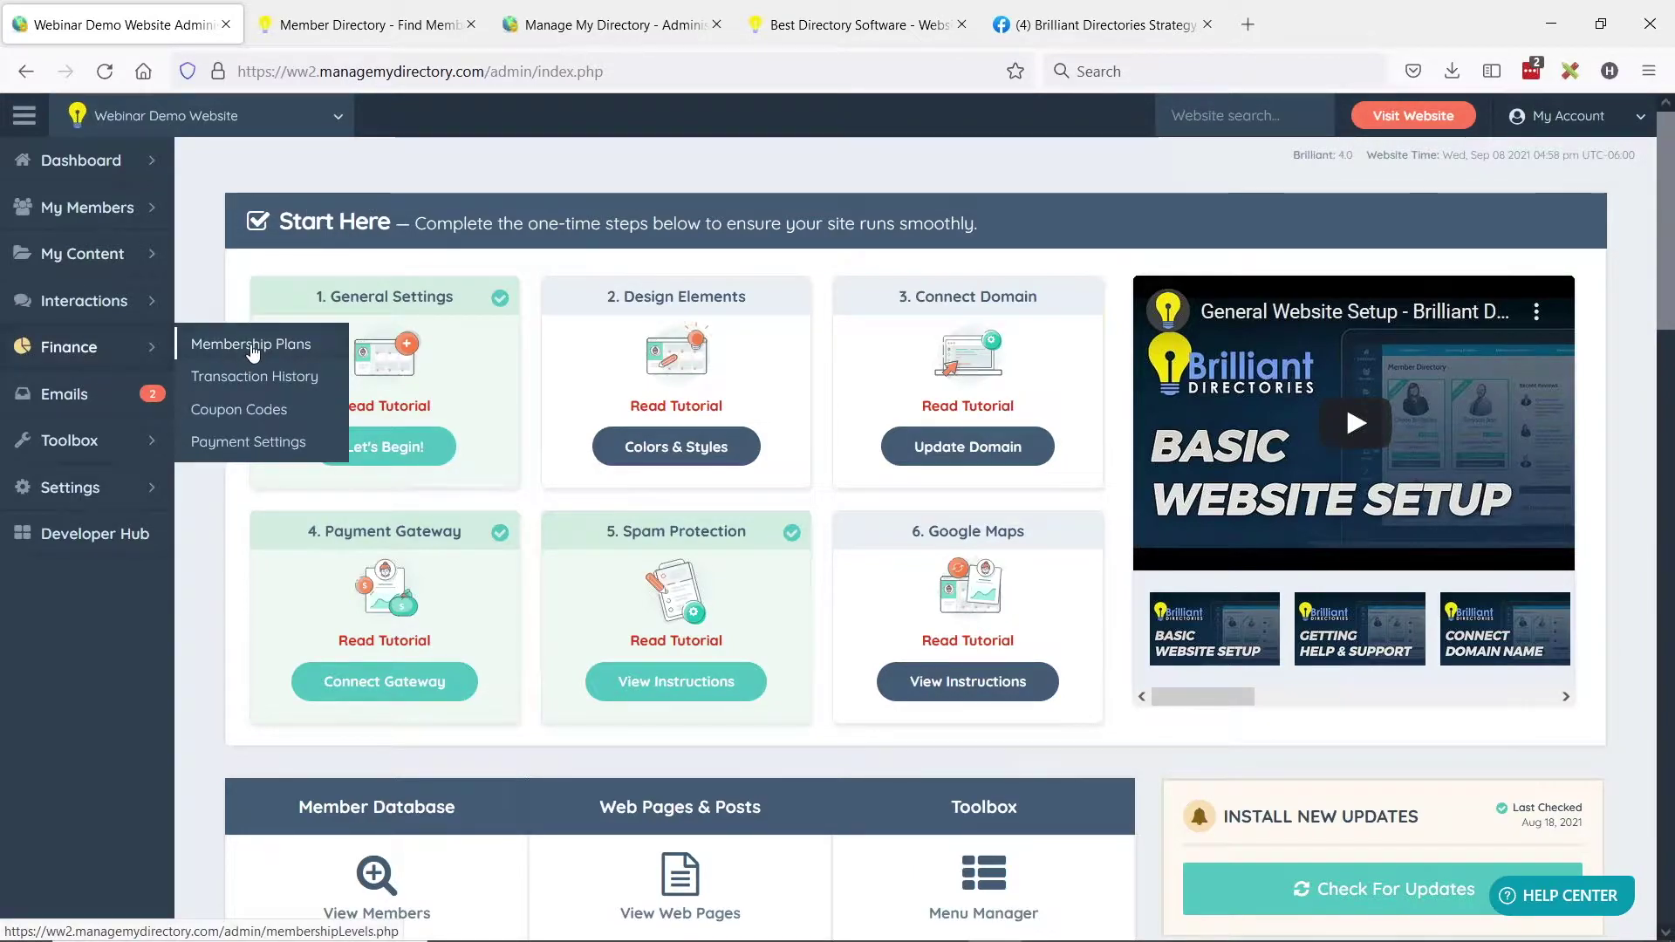
pyautogui.click(252, 348)
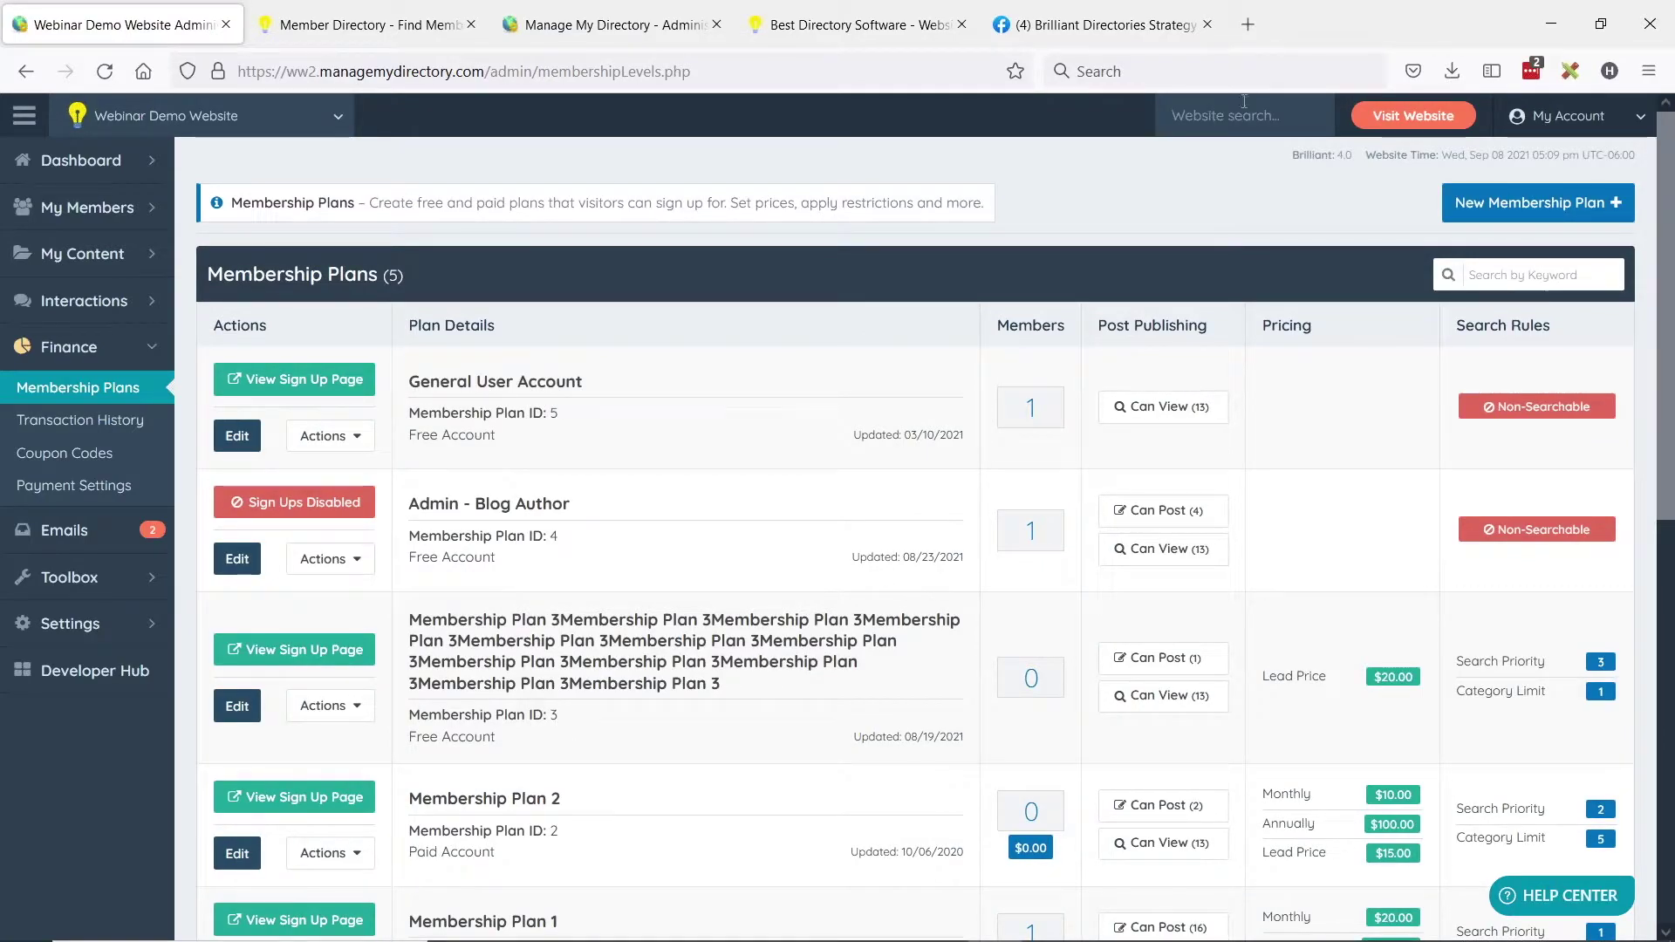
pyautogui.scroll(-3, 721, 486)
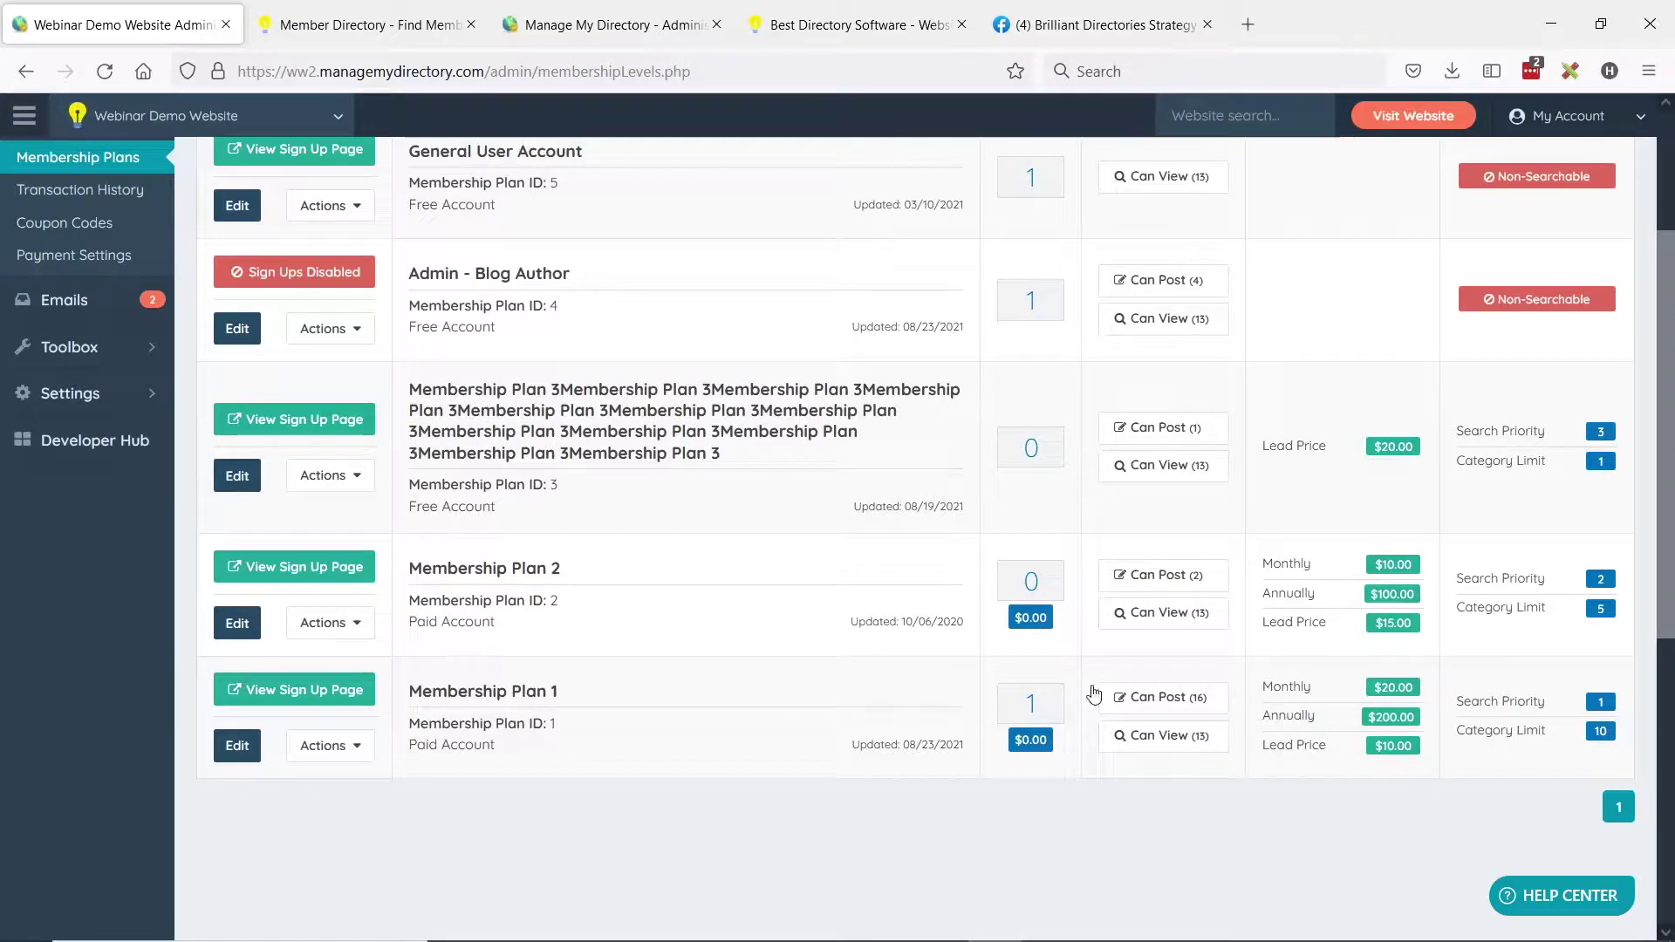
pyautogui.middleClick(1133, 703)
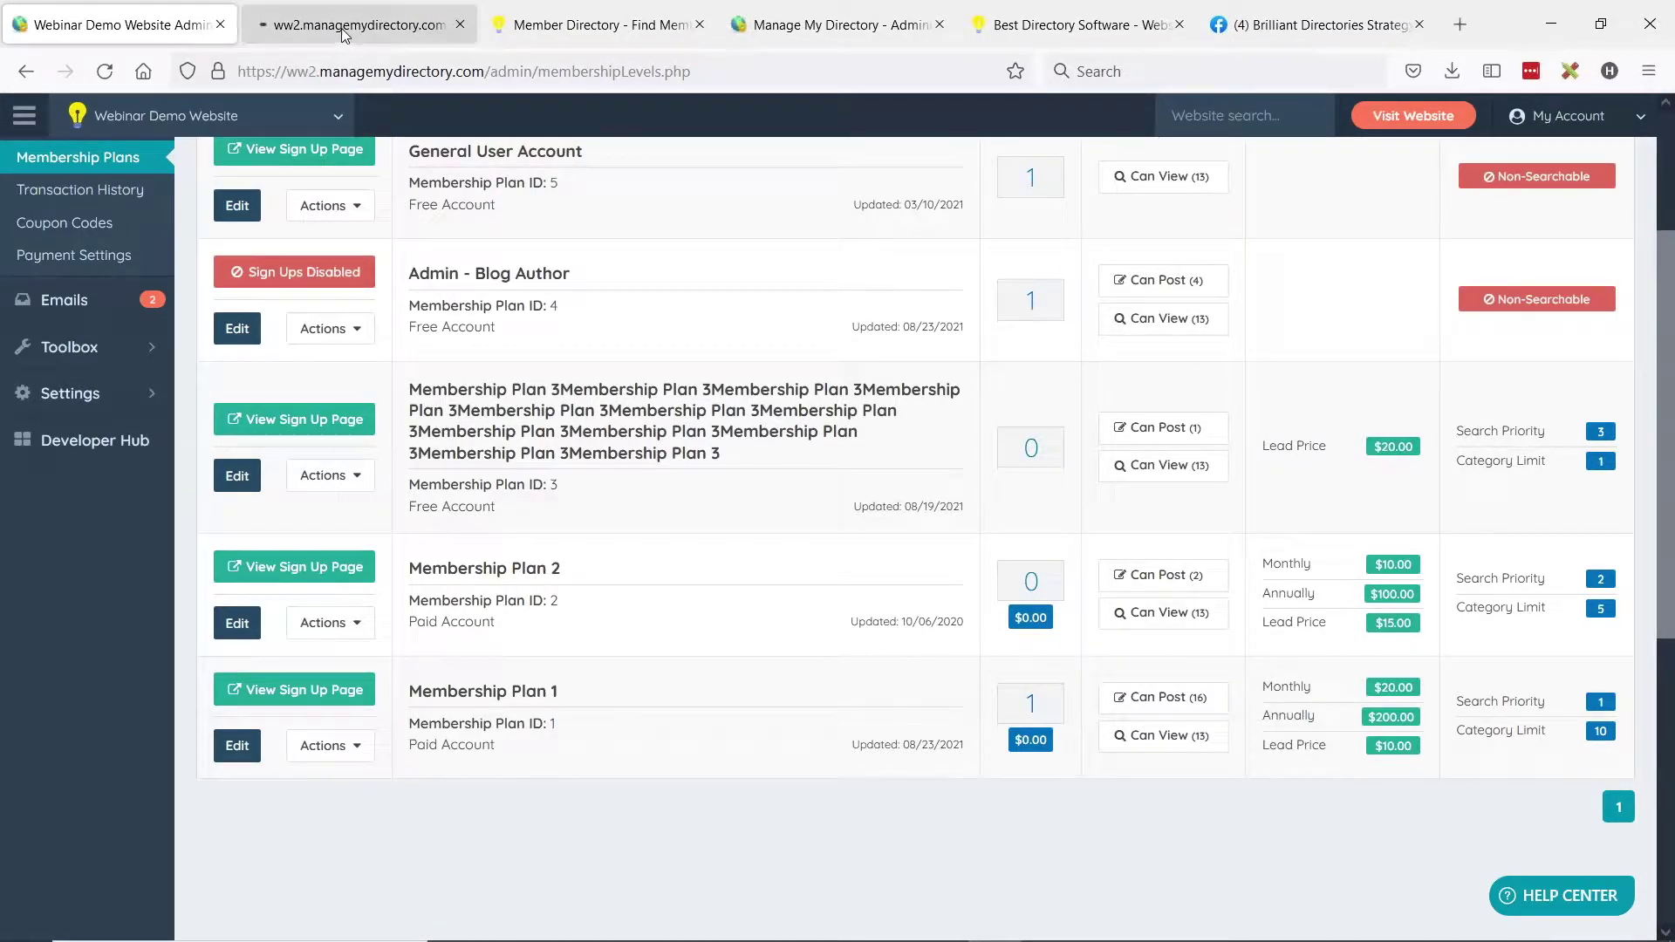
pyautogui.click(449, 40)
# View the sample member's live profile and open its Send Message and Write a Review forms in new tabs.
pyautogui.click(1071, 682)
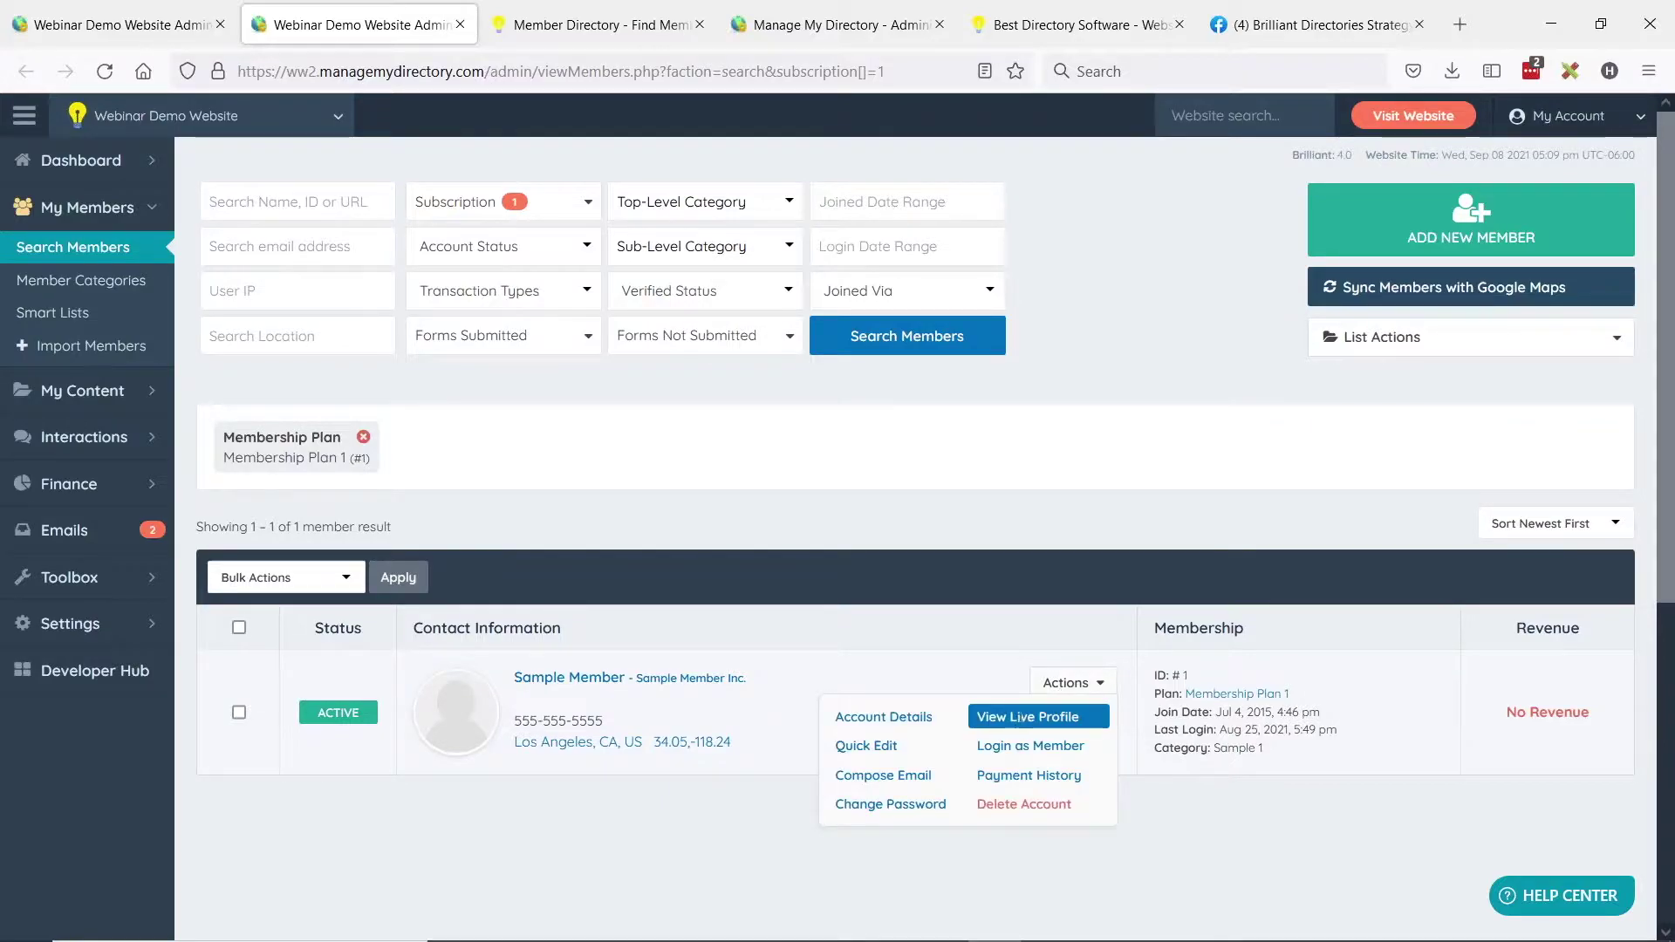
pyautogui.click(1016, 718)
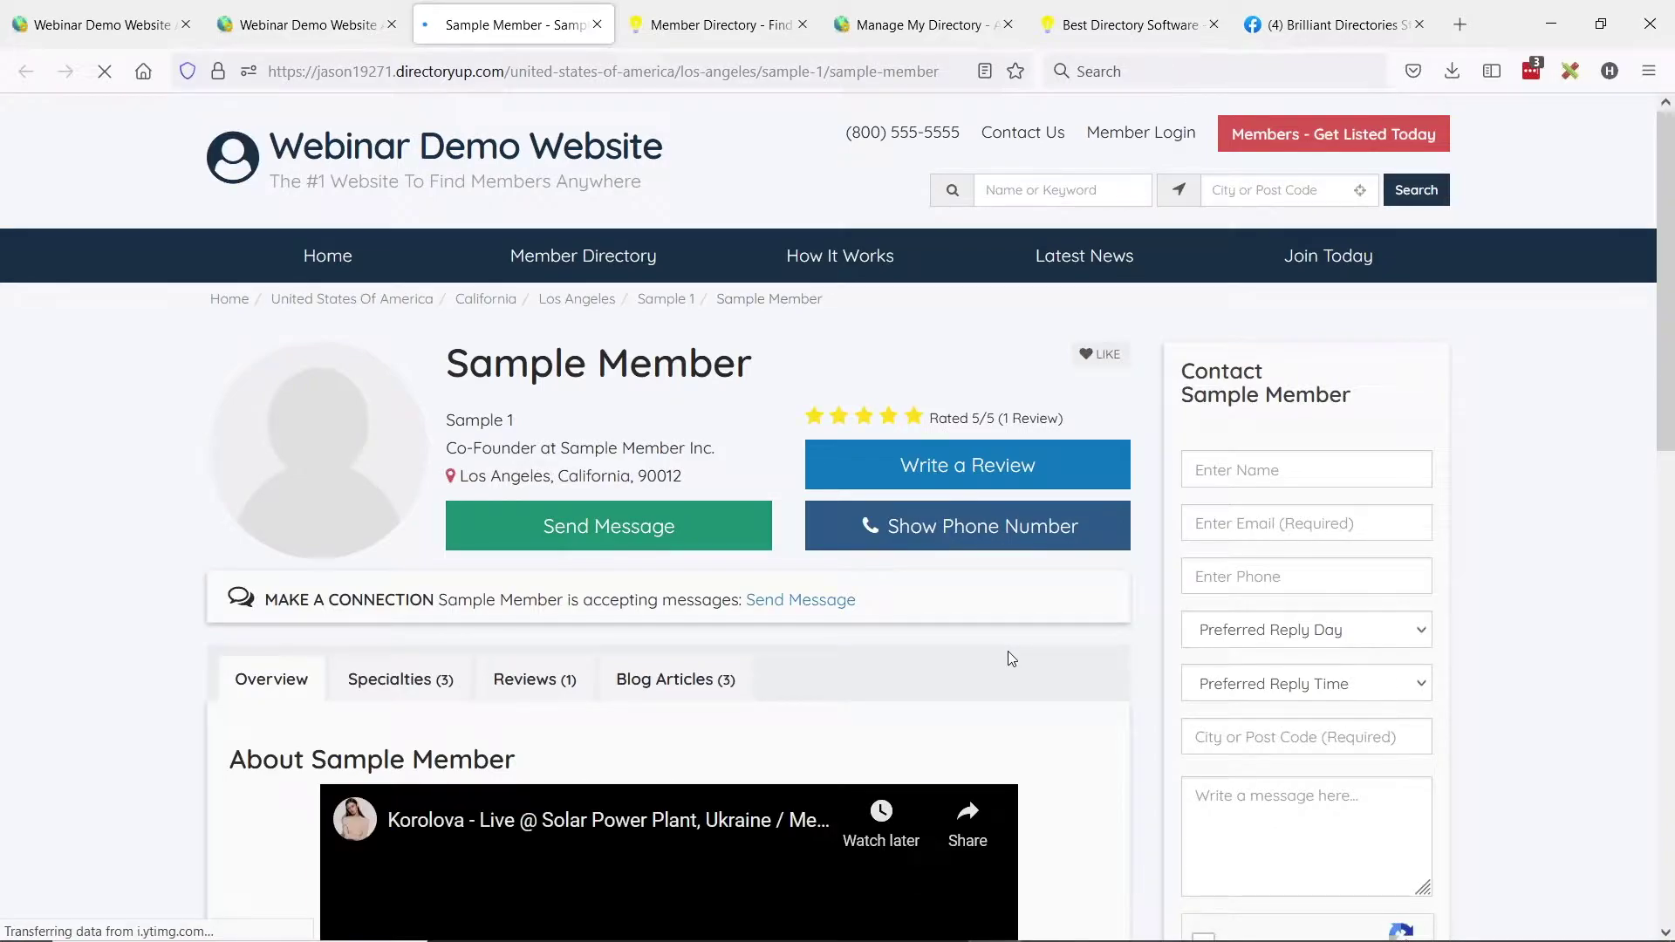
pyautogui.middleClick(562, 551)
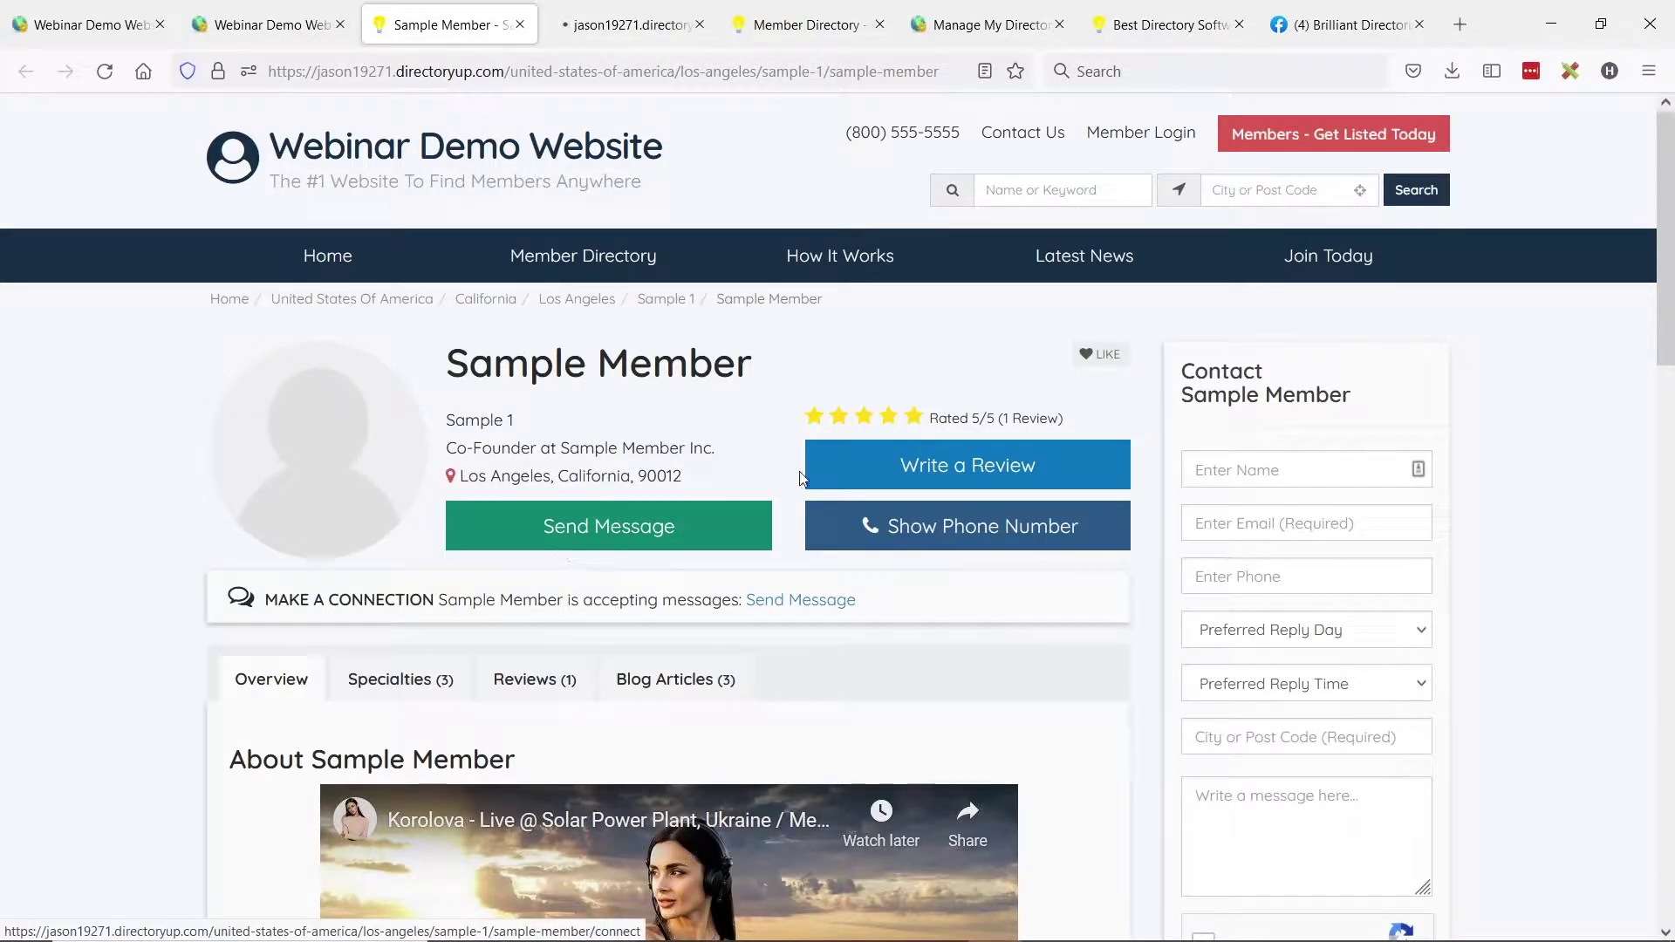
pyautogui.middleClick(907, 484)
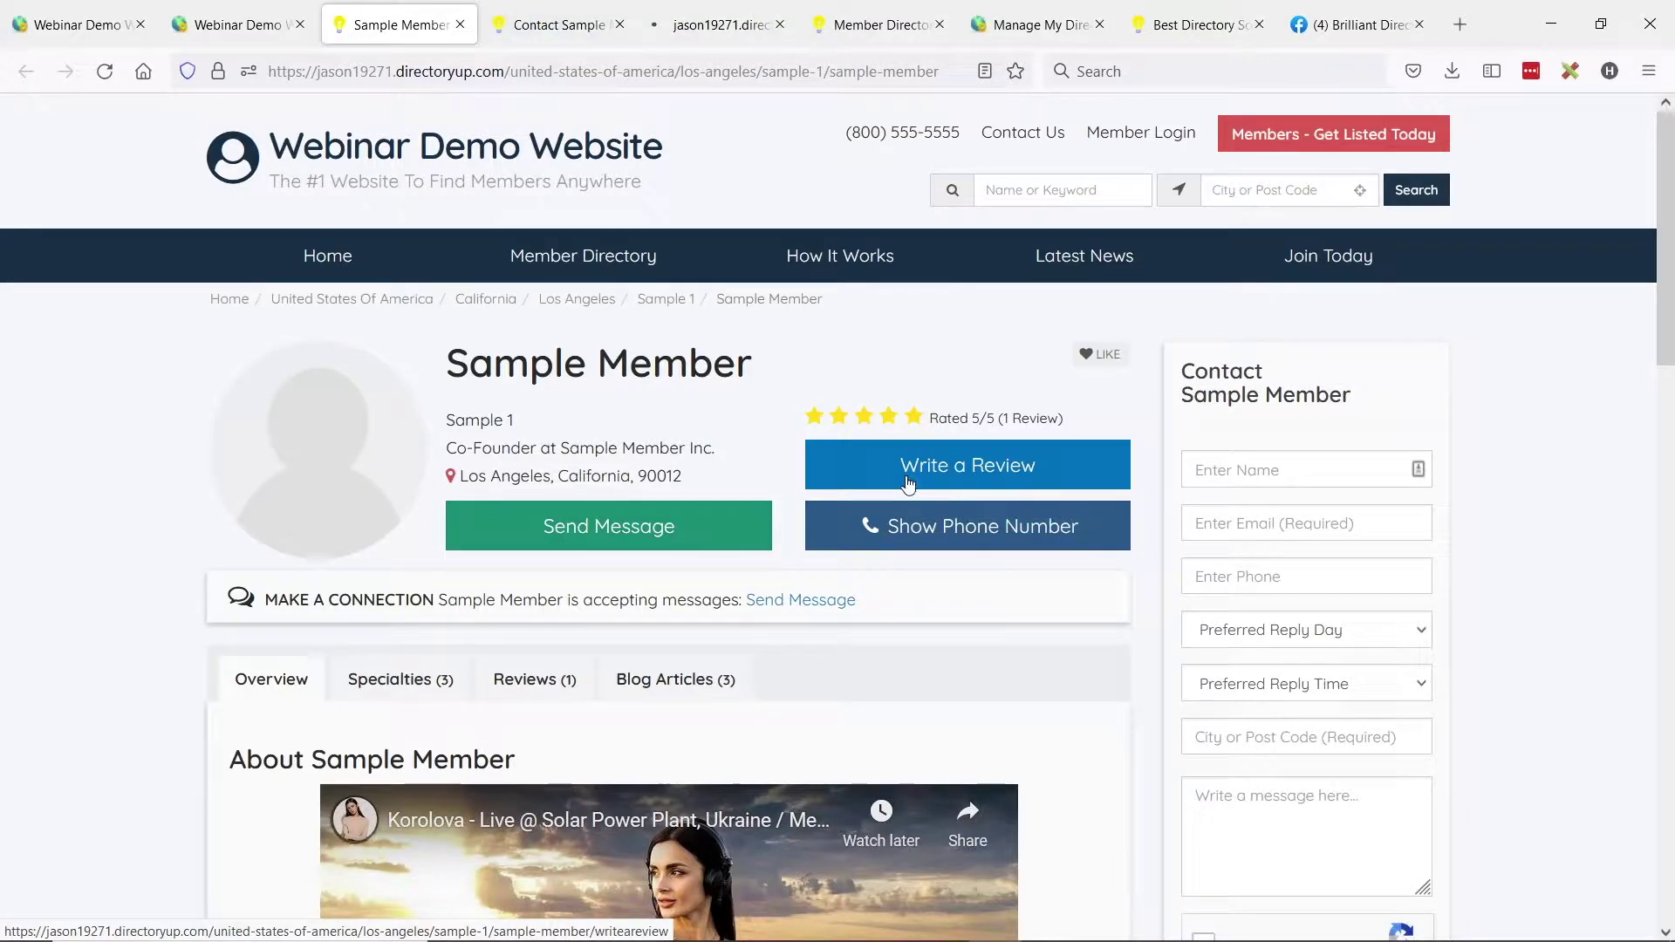
# Look over the contact and review form tabs, then return to the Membership Plans admin tab.
pyautogui.click(528, 15)
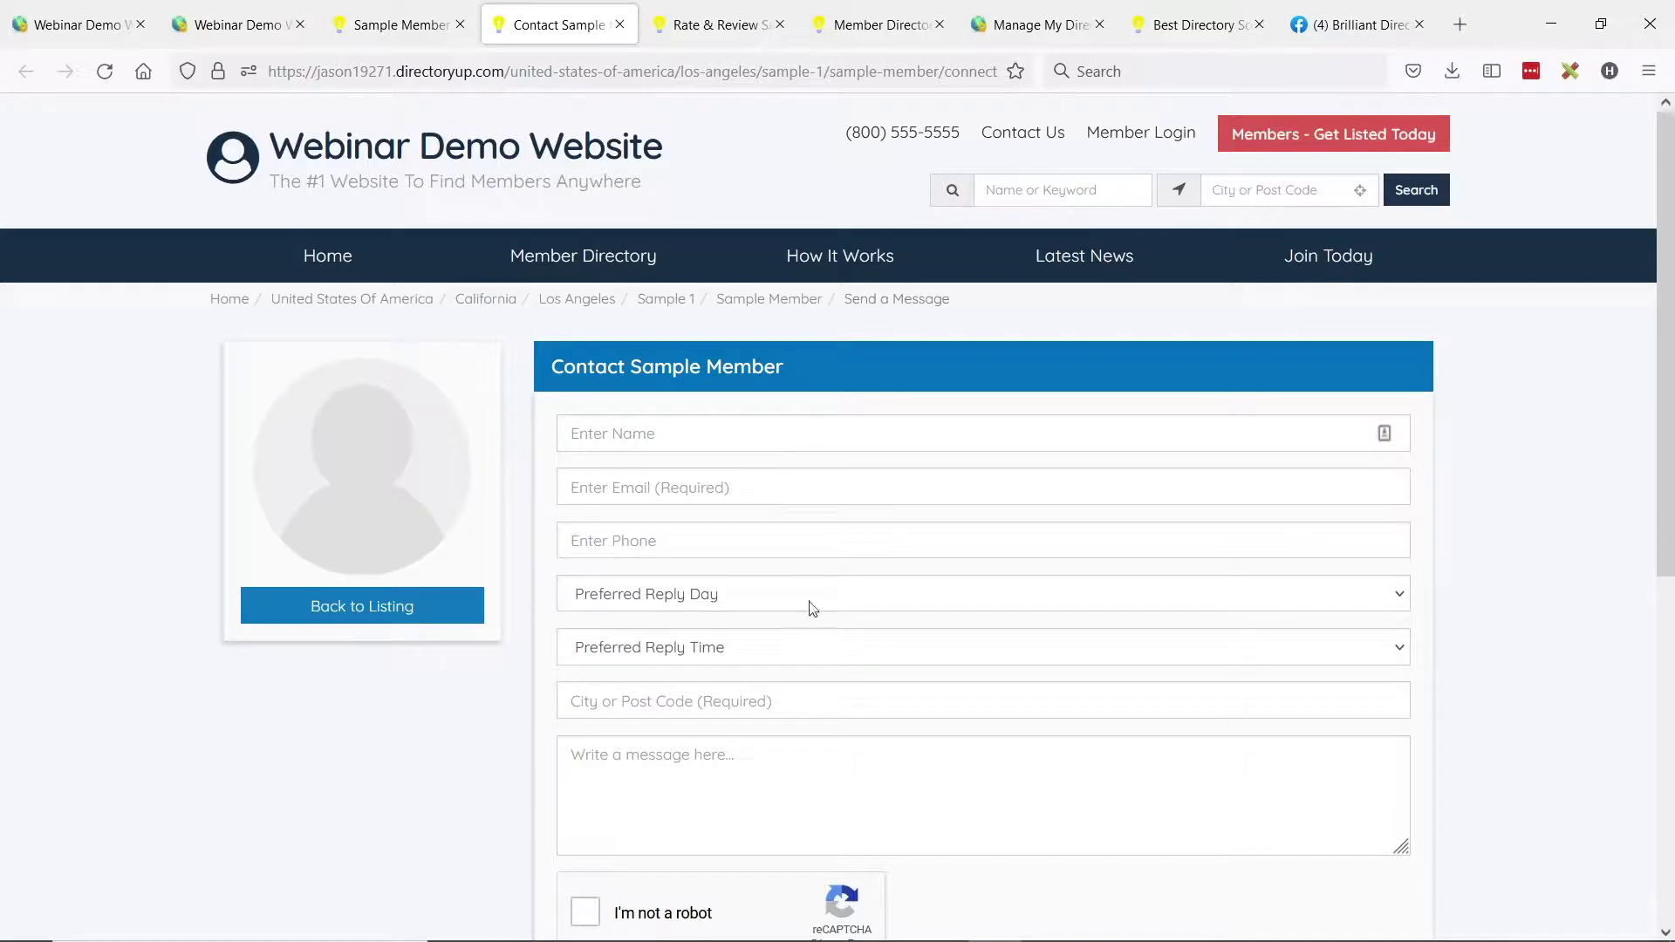
pyautogui.click(698, 25)
pyautogui.moveTo(578, 366); pyautogui.dragTo(875, 367)
pyautogui.scroll(-3, 834, 489)
pyautogui.scroll(3, 829, 505)
pyautogui.click(603, 370)
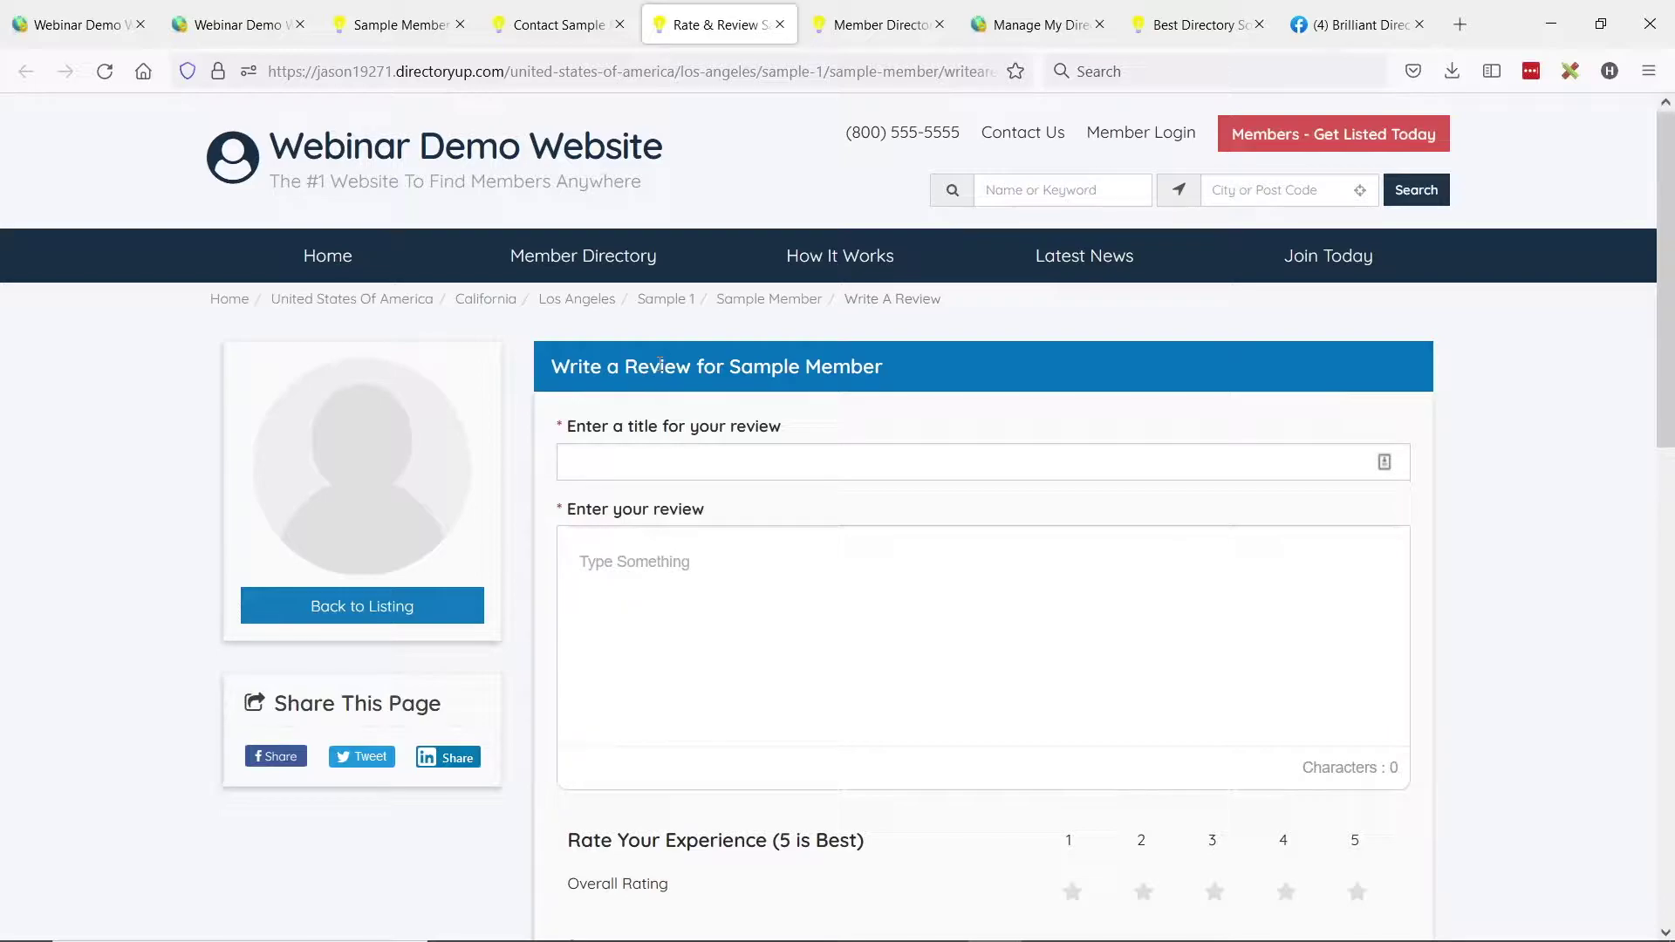
pyautogui.click(75, 24)
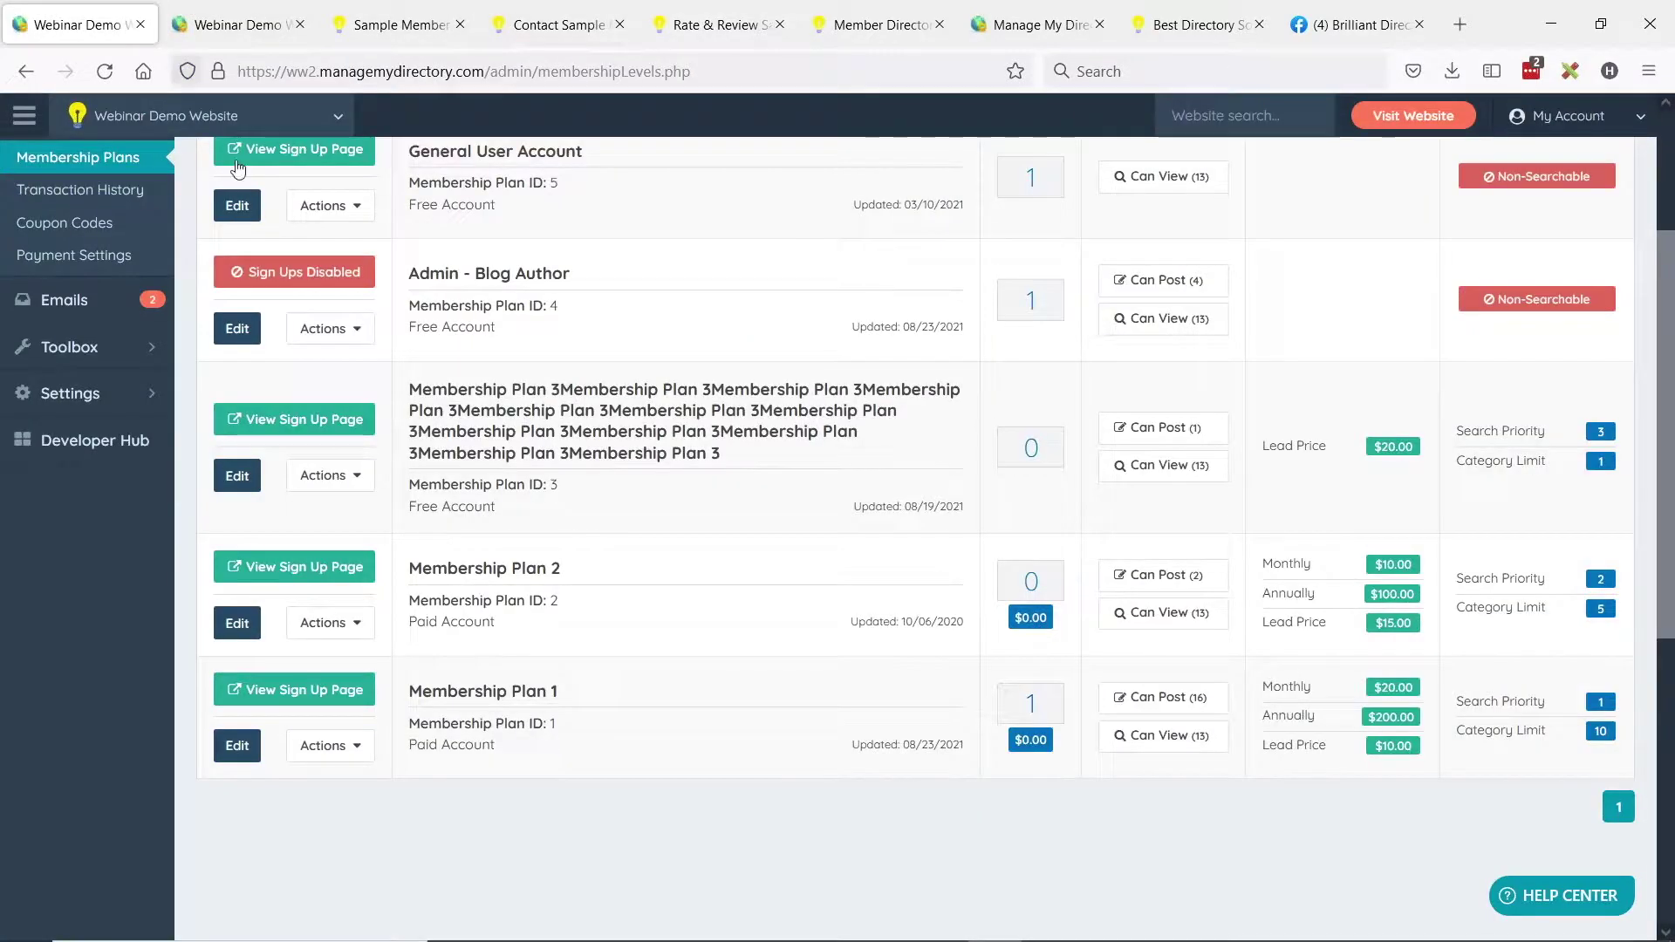
# Glance at the sample member's profile, then open Membership Plan 1 (Paid, $20.00 monthly) for editing.
pyautogui.scroll(3, 196, 225)
pyautogui.click(82, 253)
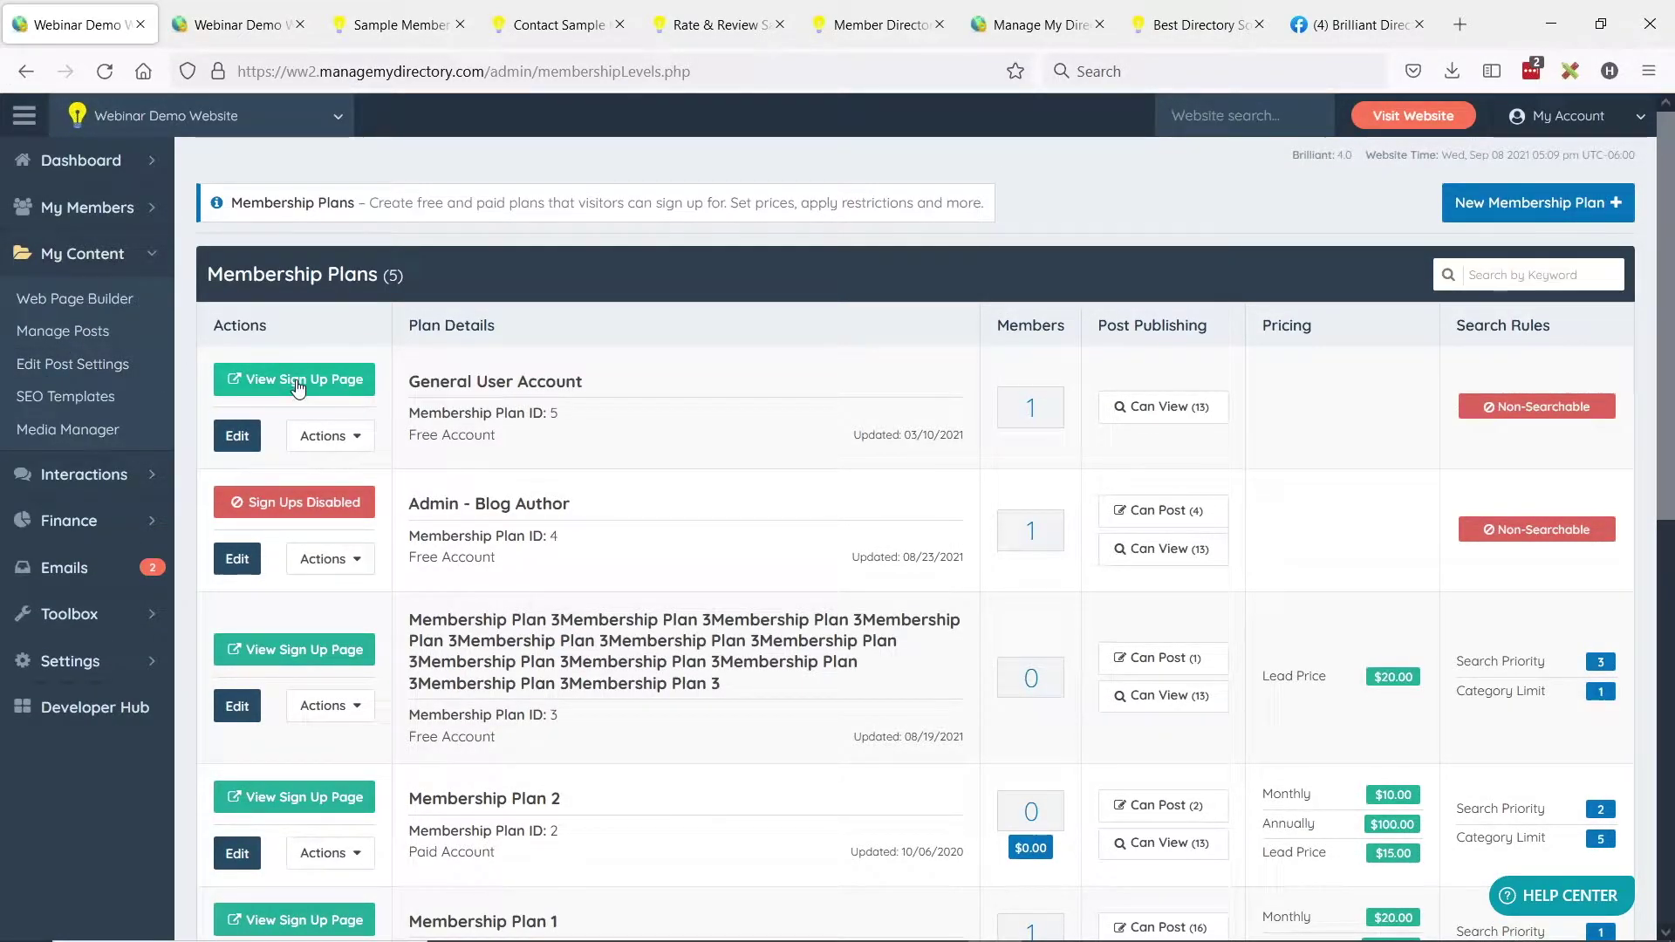
pyautogui.scroll(-1, 586, 510)
pyautogui.scroll(-2, 586, 508)
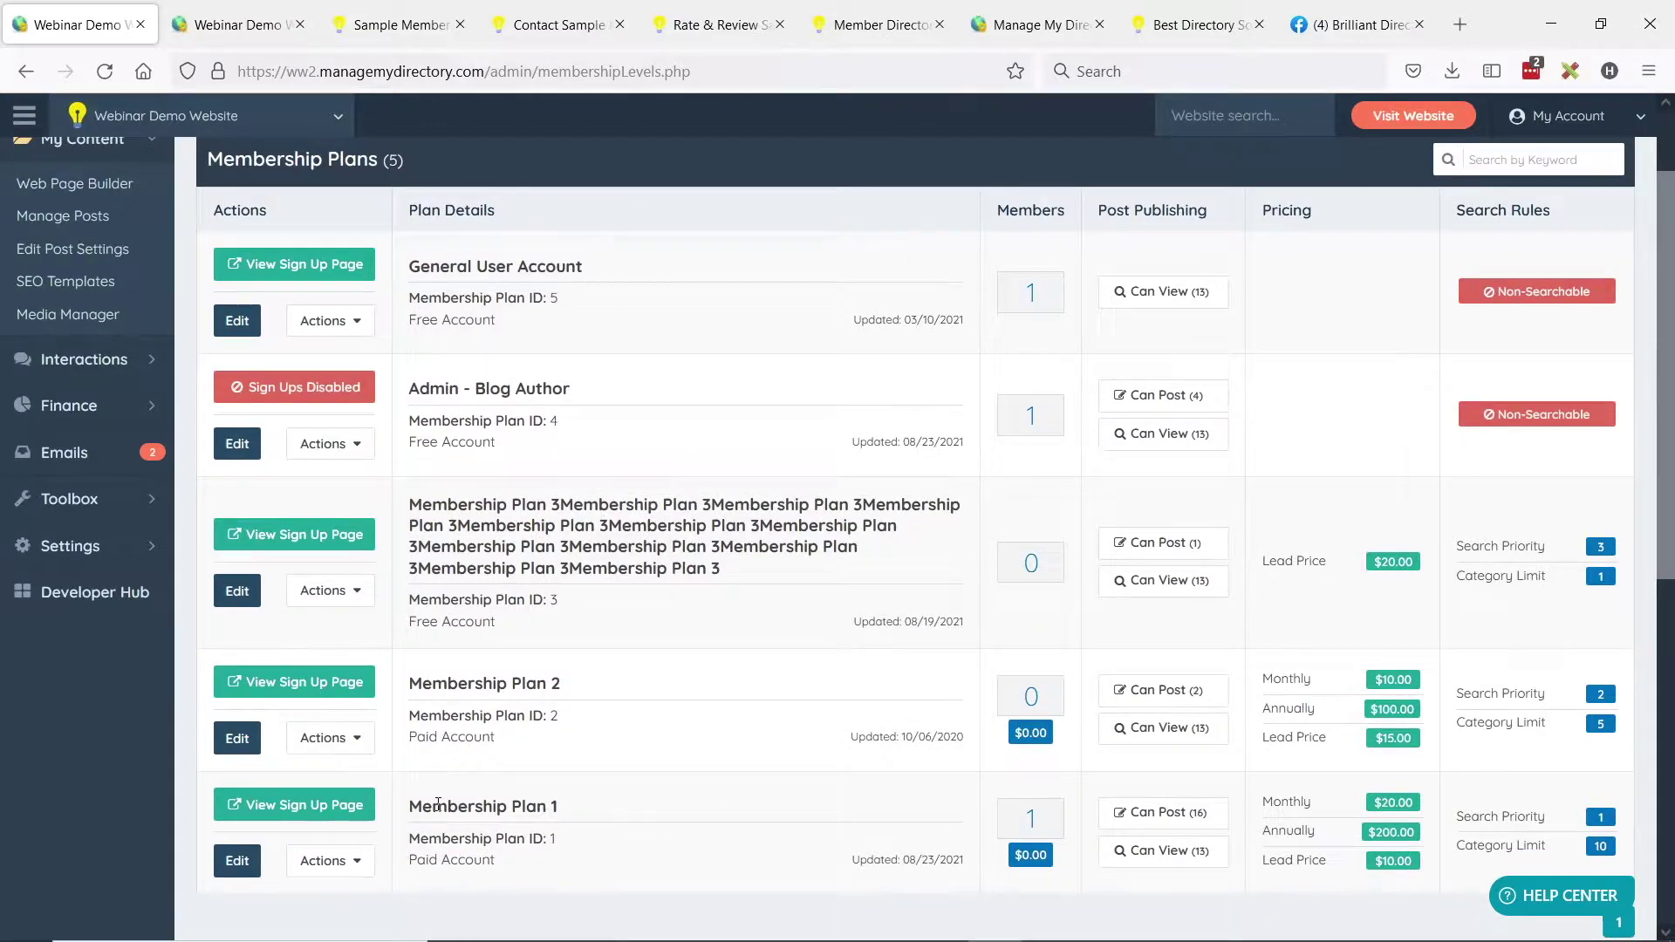
pyautogui.click(407, 33)
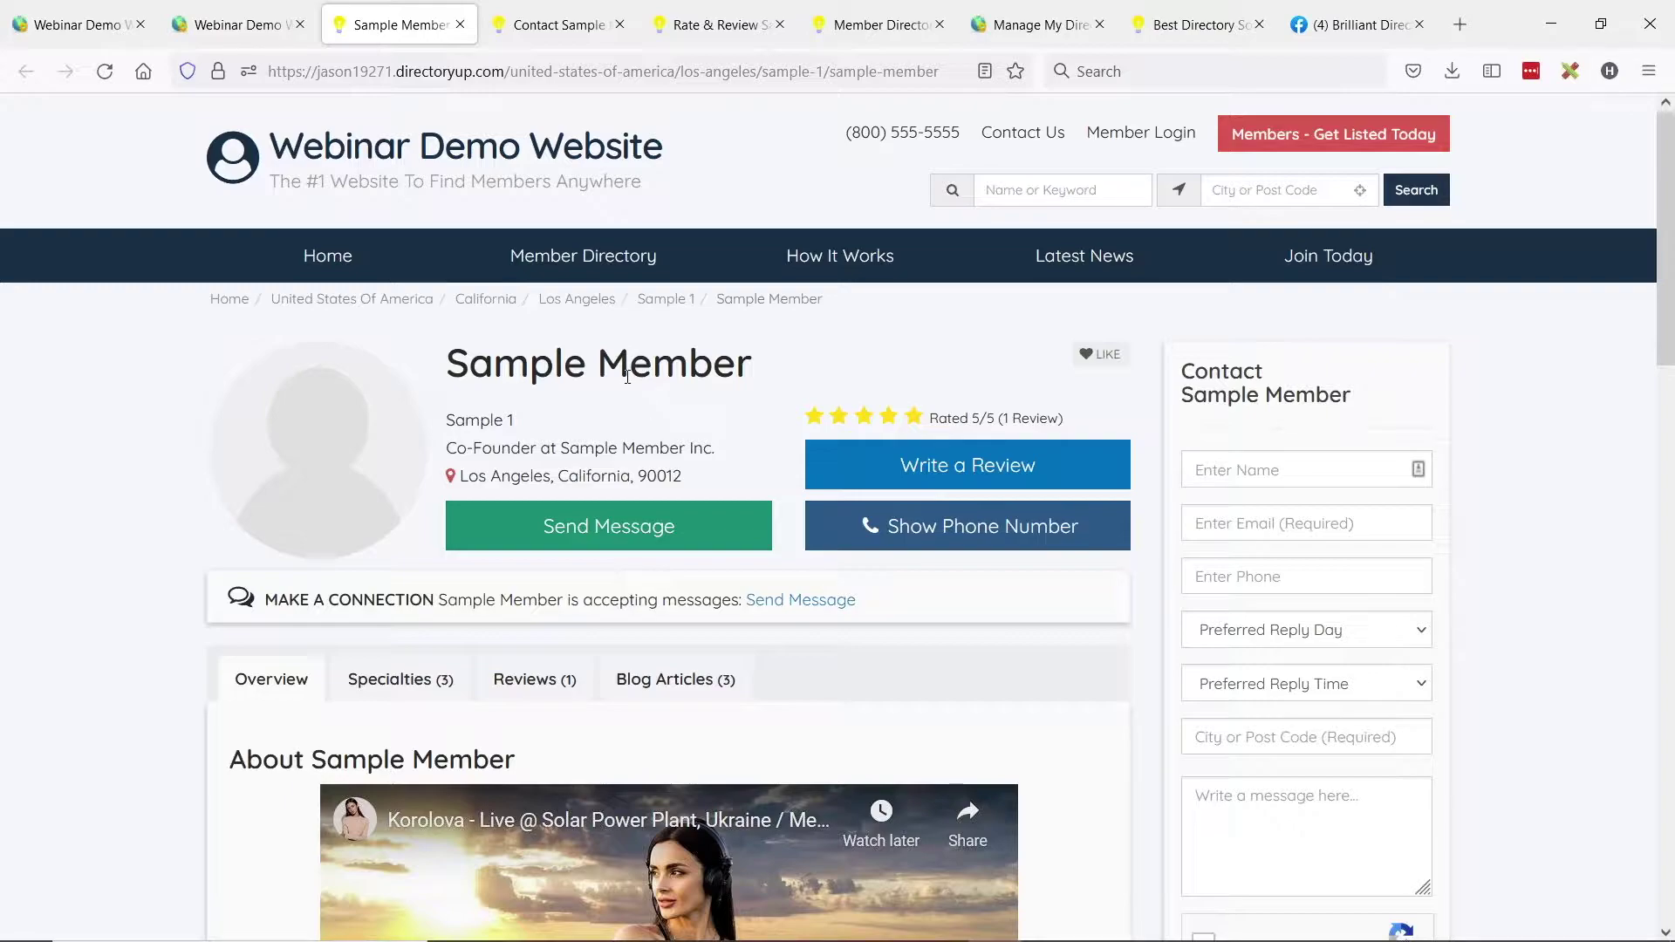
pyautogui.hotkey('ctrl', '1')
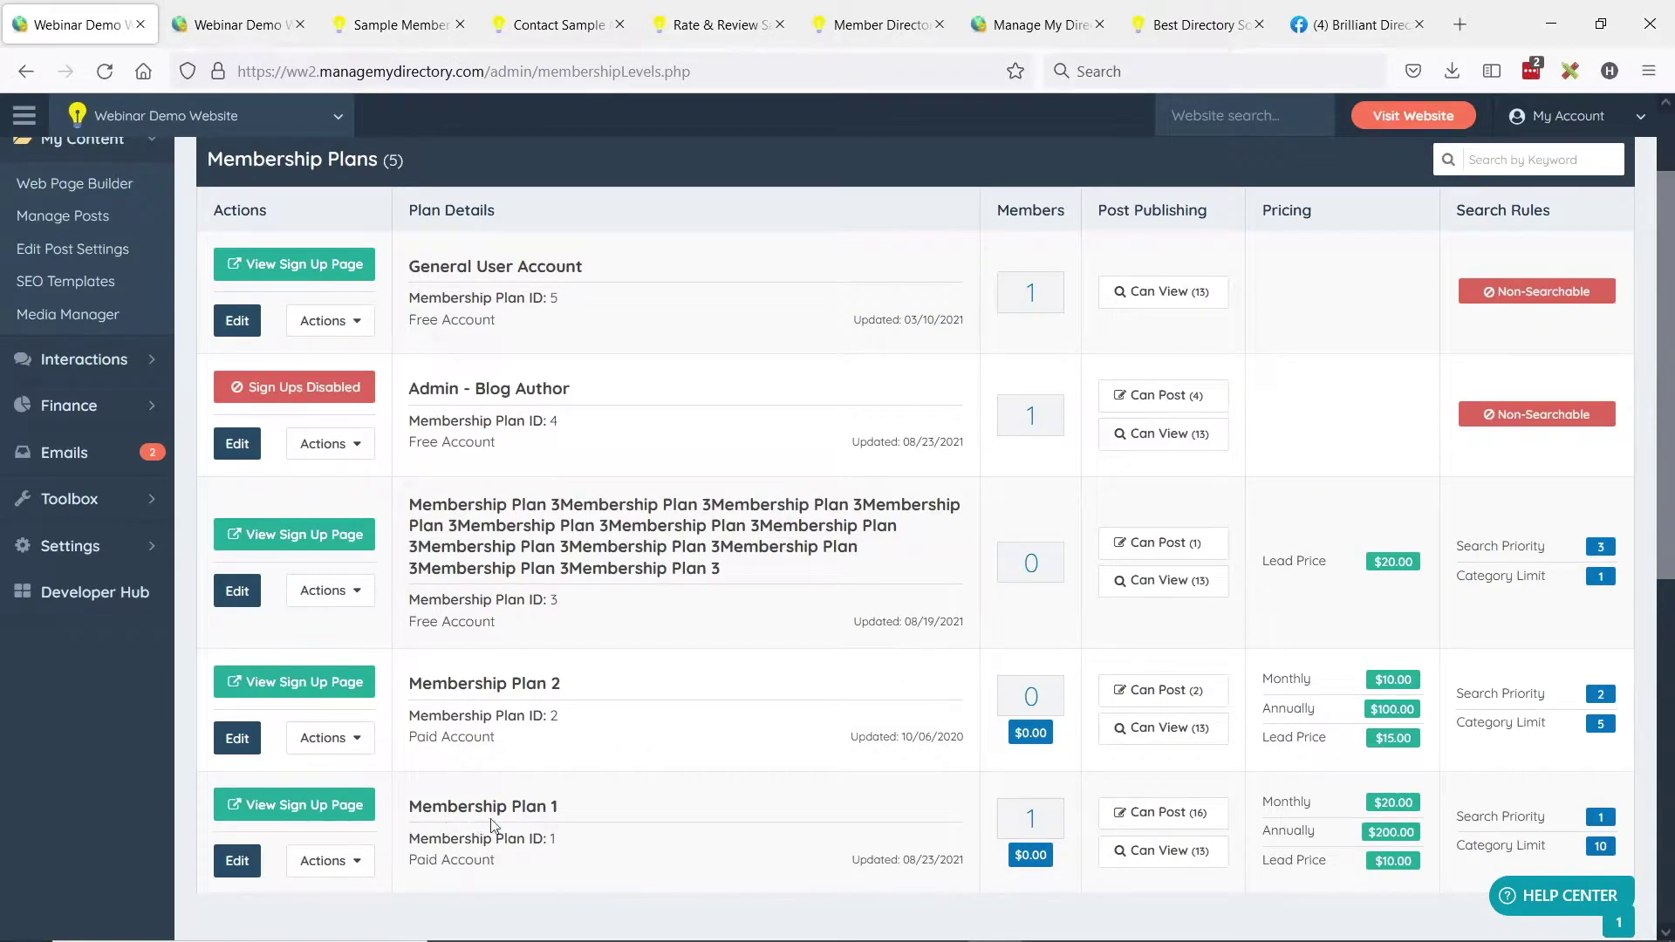
pyautogui.click(238, 860)
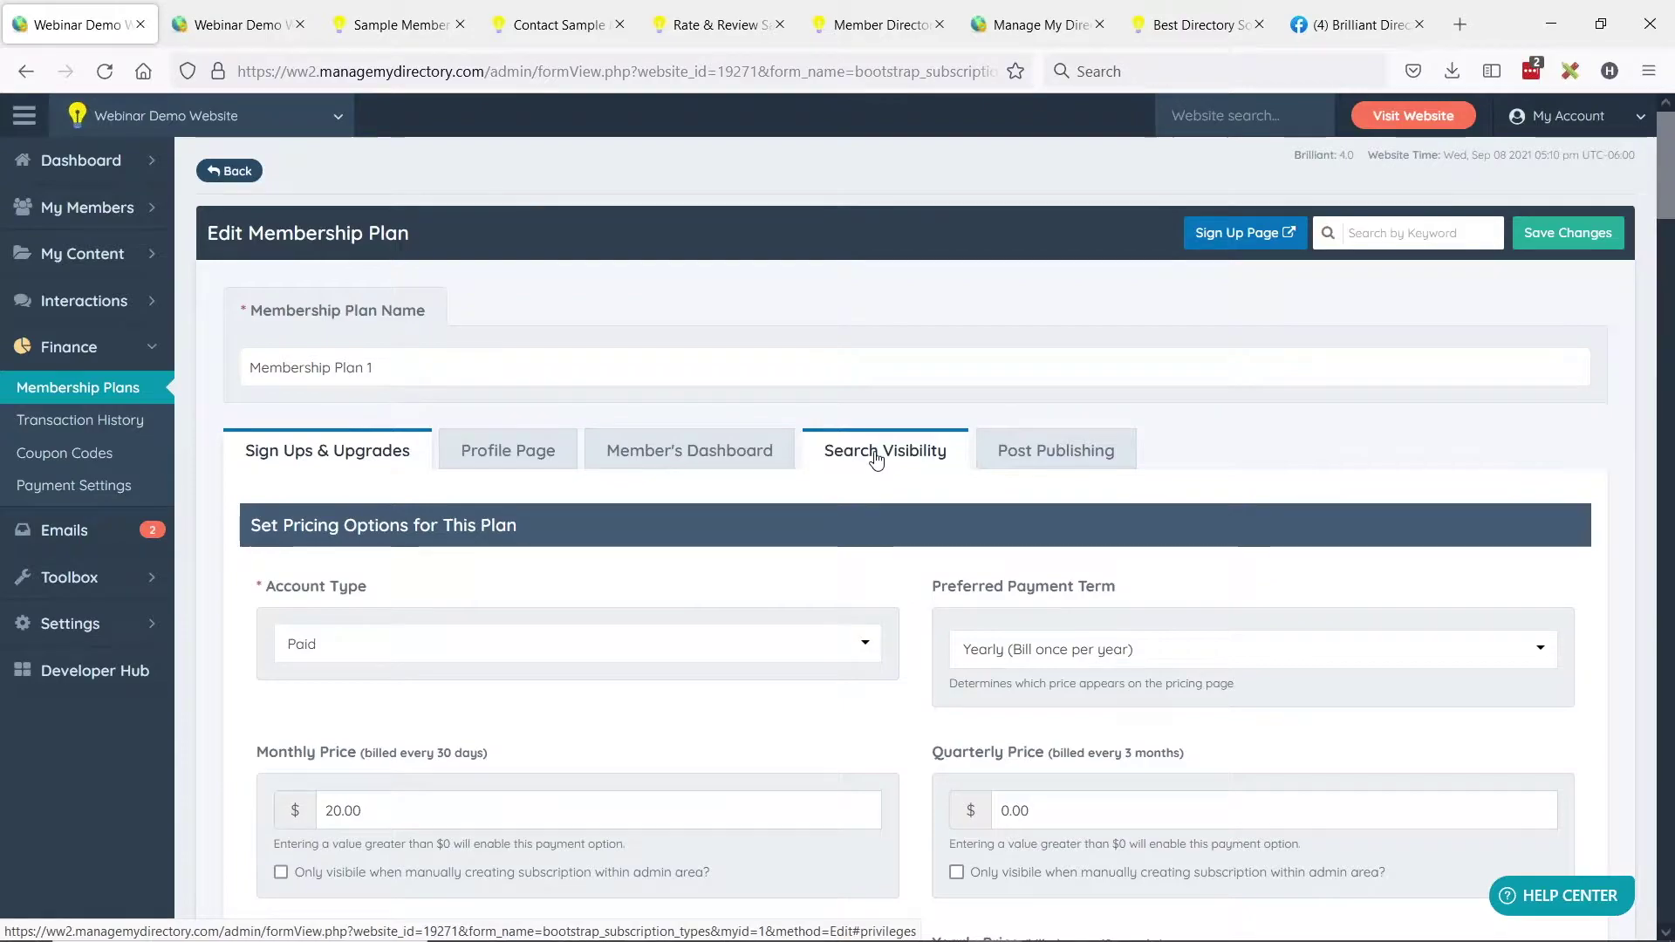
# Under Search Visibility, make Plan 1's profile, contact and Write a Review pages members-only, and save.
pyautogui.click(876, 457)
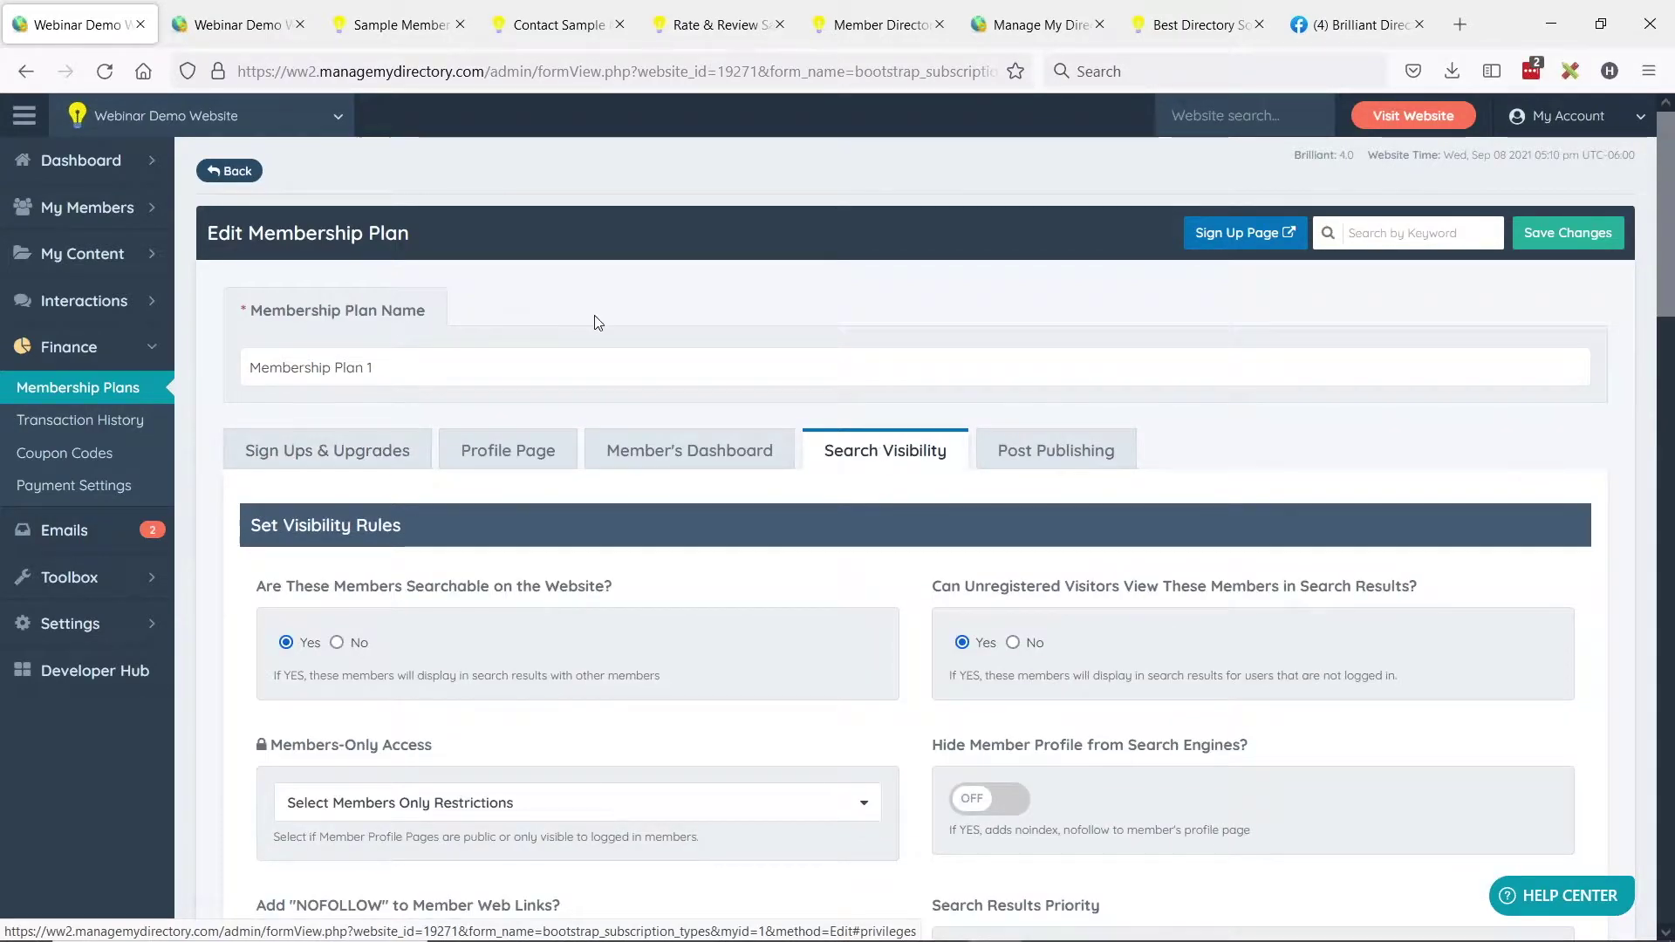
pyautogui.scroll(-2, 580, 344)
pyautogui.moveTo(271, 638); pyautogui.dragTo(436, 641)
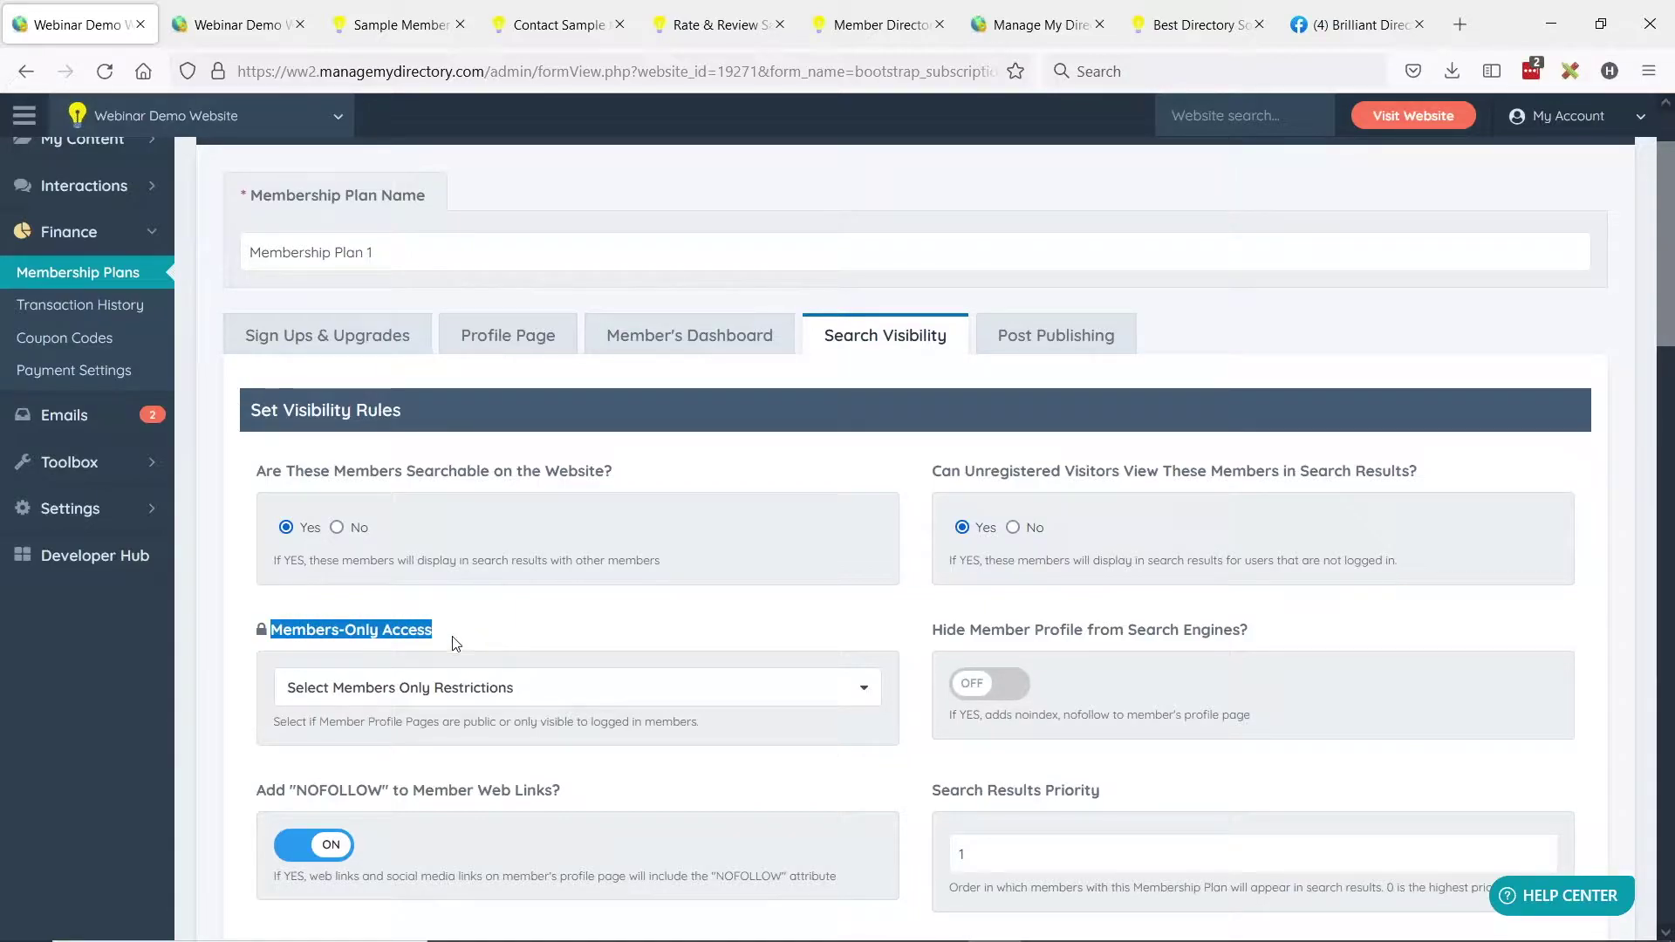
pyautogui.click(539, 626)
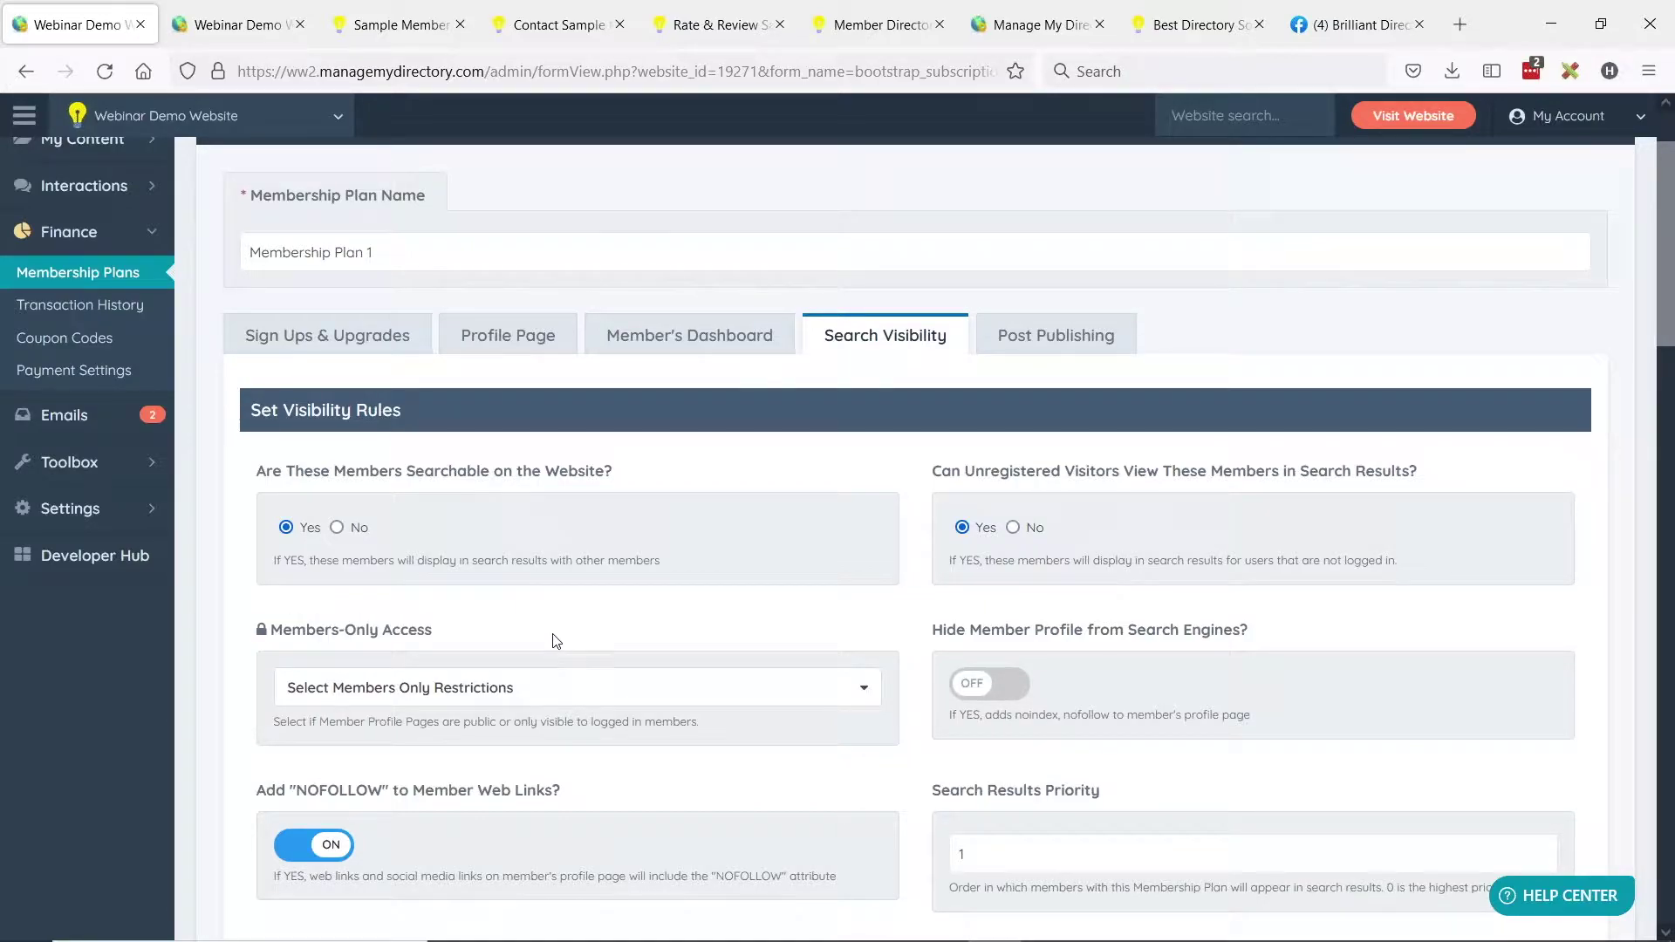
pyautogui.click(604, 694)
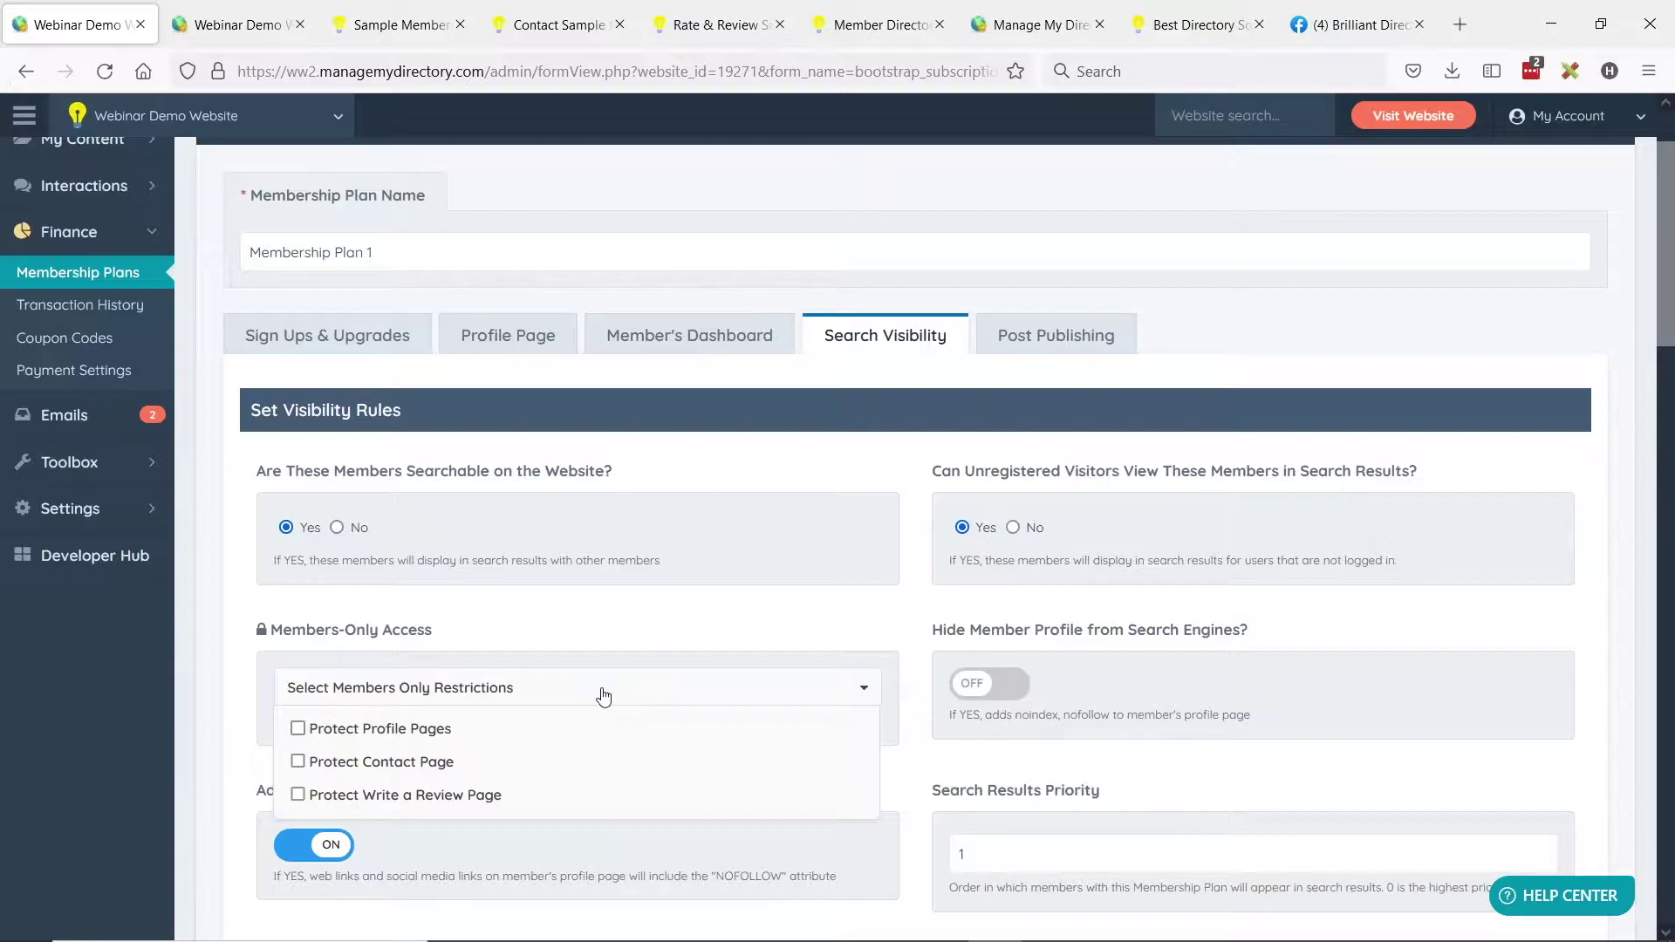
pyautogui.click(416, 766)
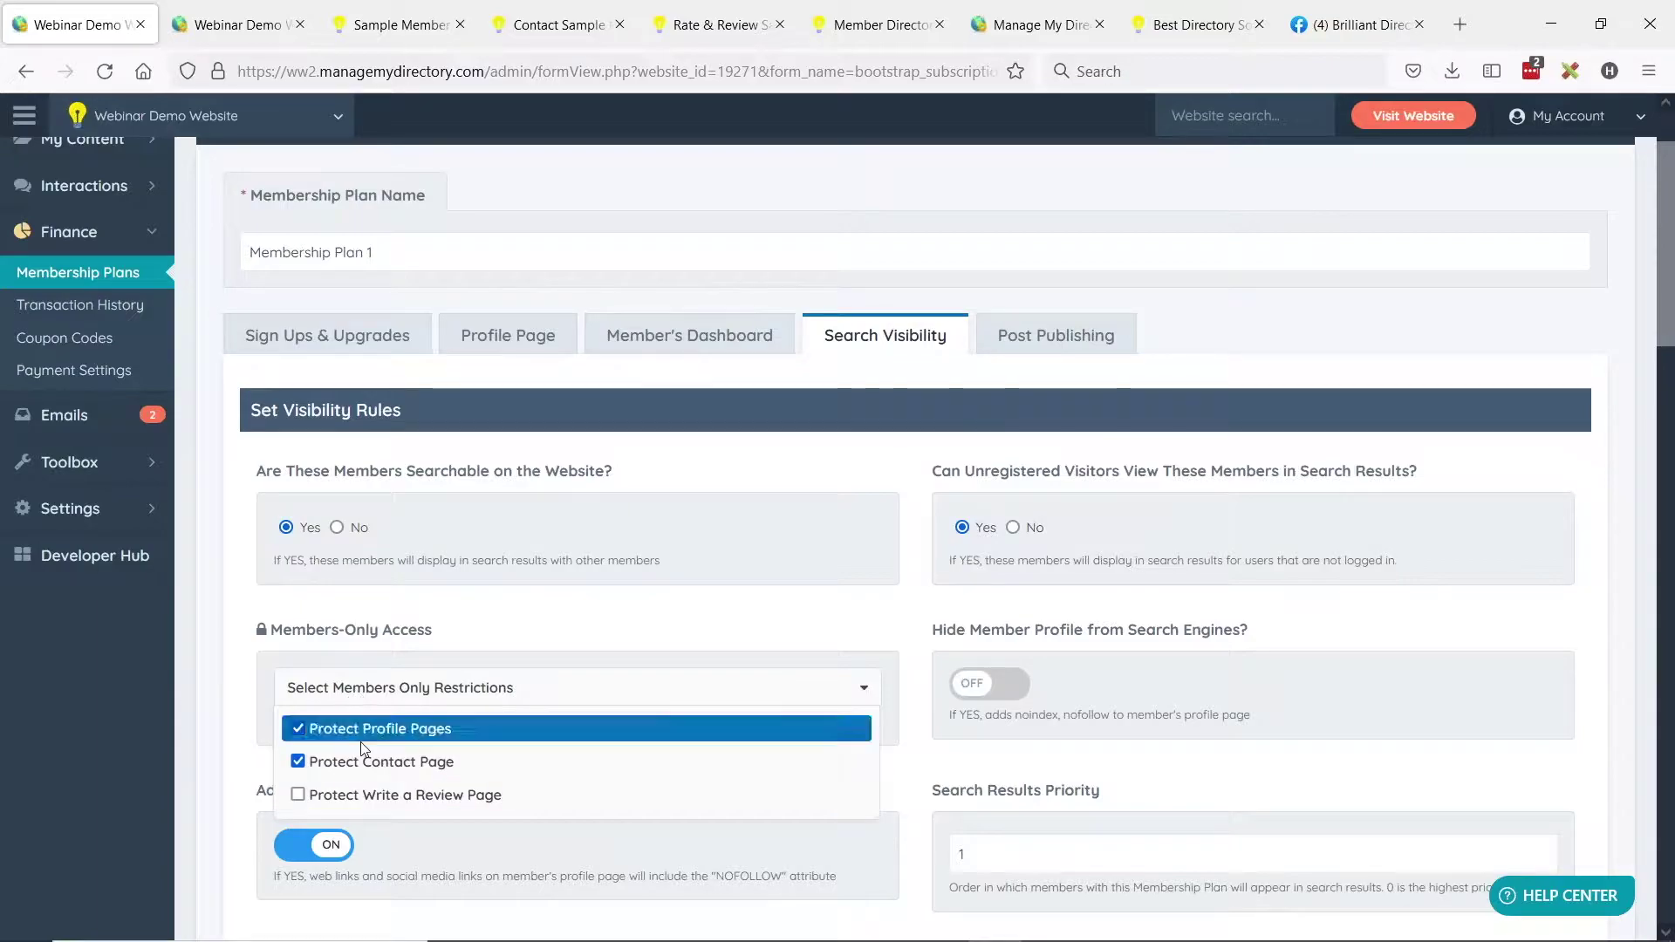
pyautogui.click(364, 795)
pyautogui.click(796, 434)
pyautogui.scroll(2, 1160, 261)
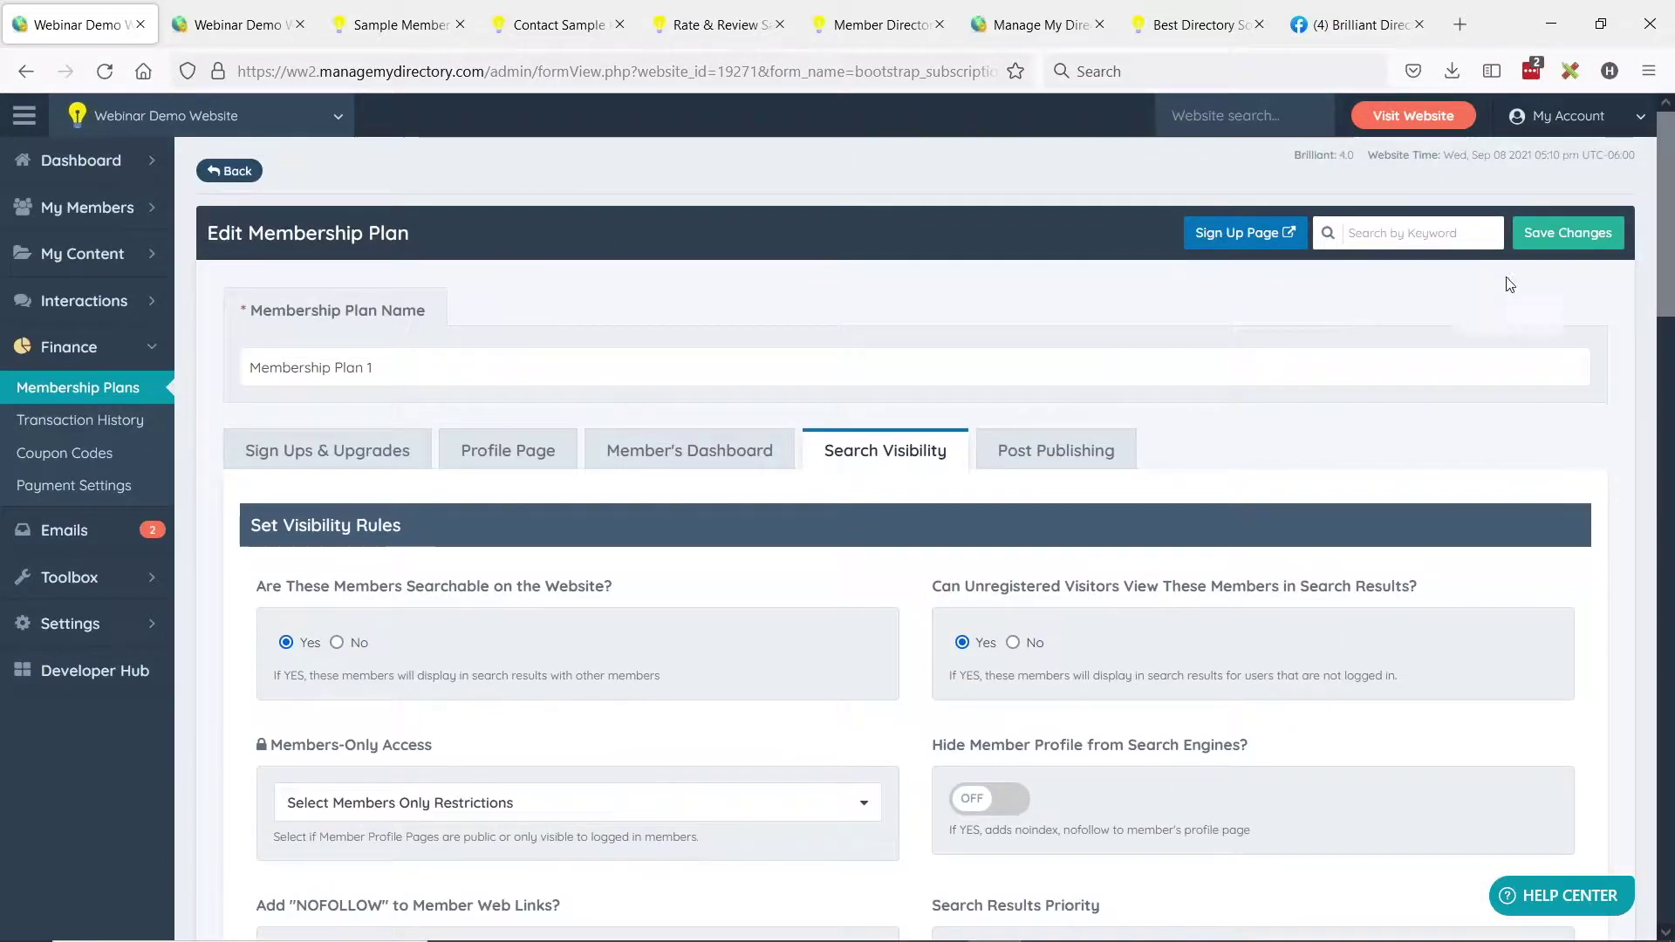
pyautogui.click(1562, 234)
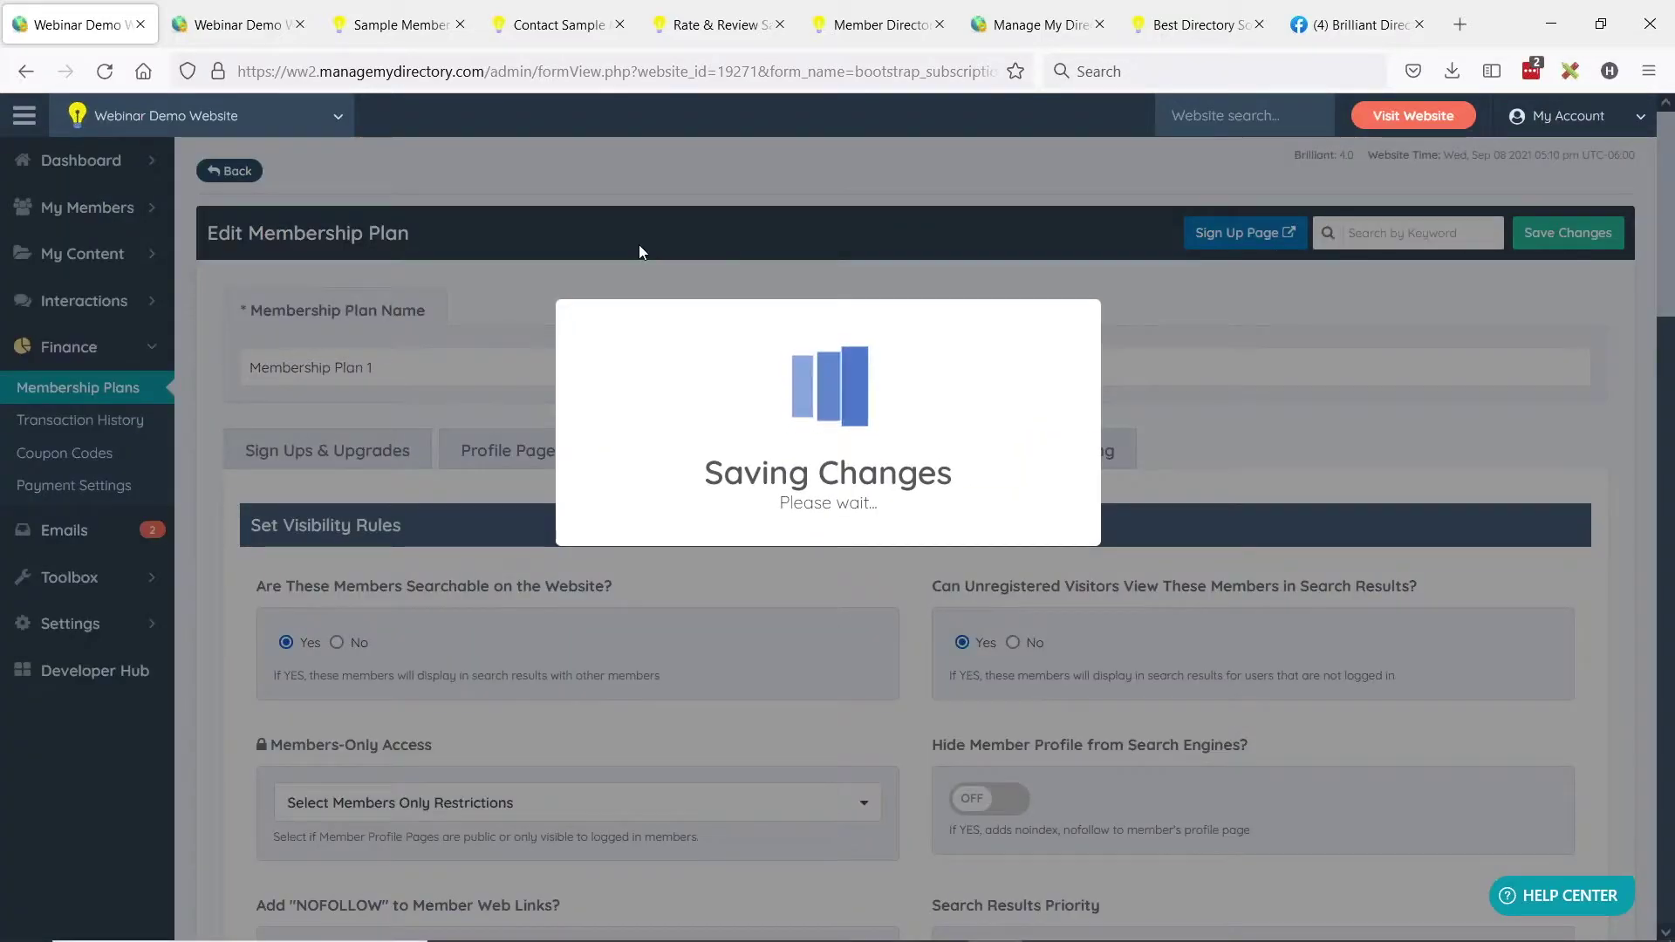
# Reload the sample member's profile, contact and review tabs to check for the members-only notice.
pyautogui.click(407, 38)
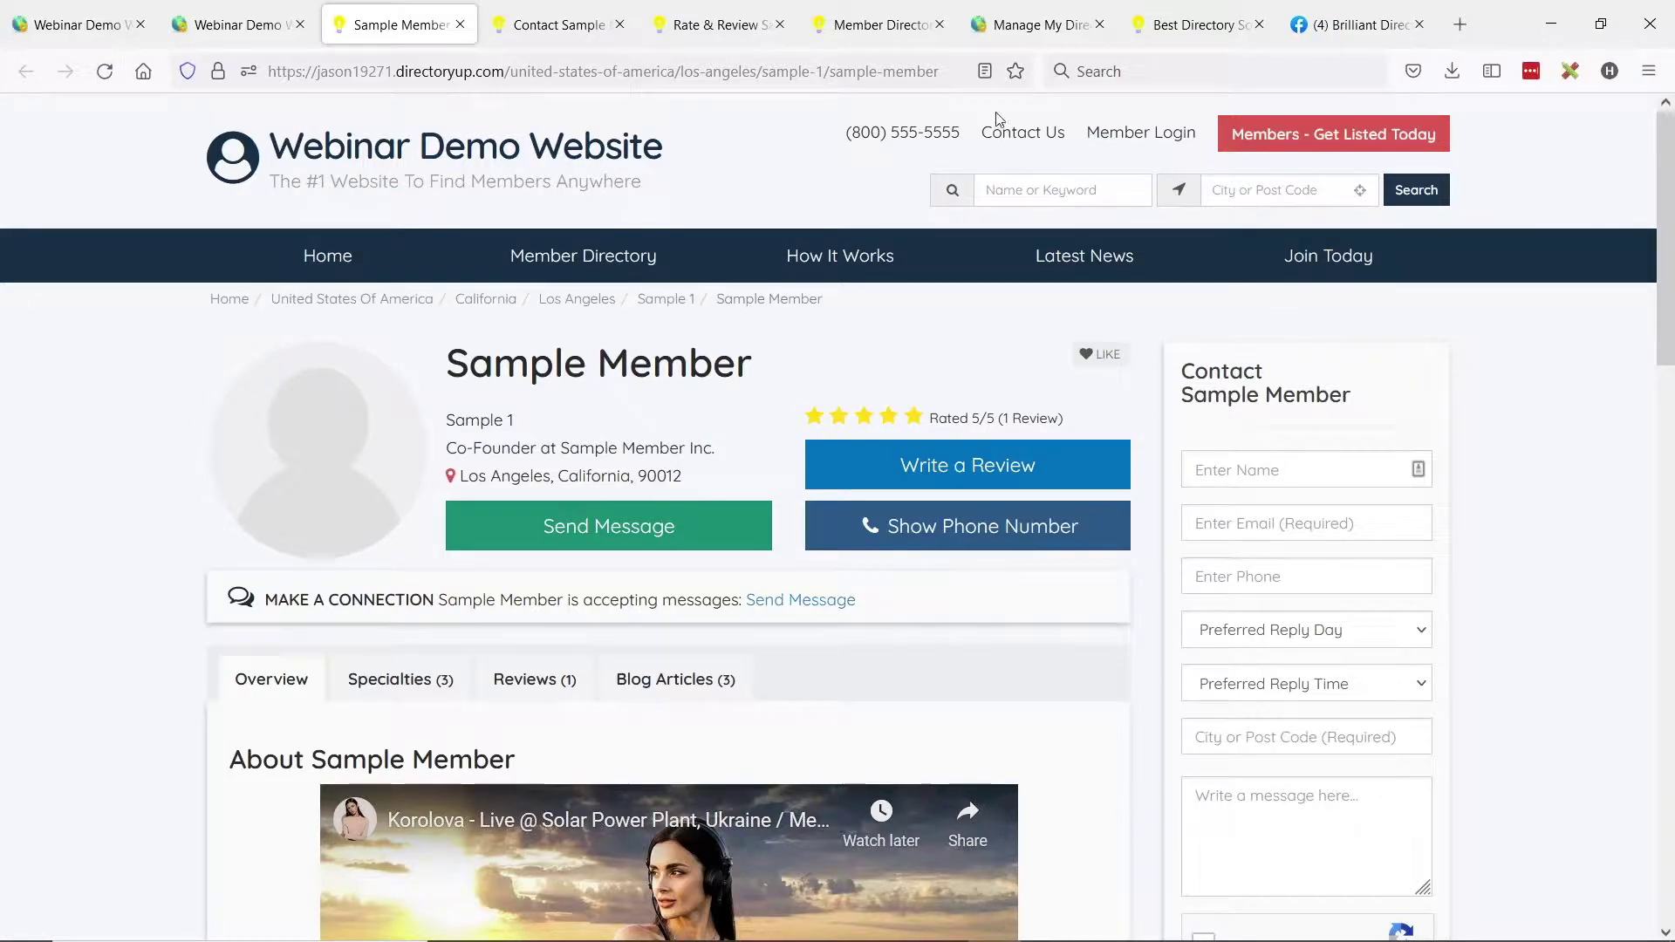
pyautogui.click(104, 75)
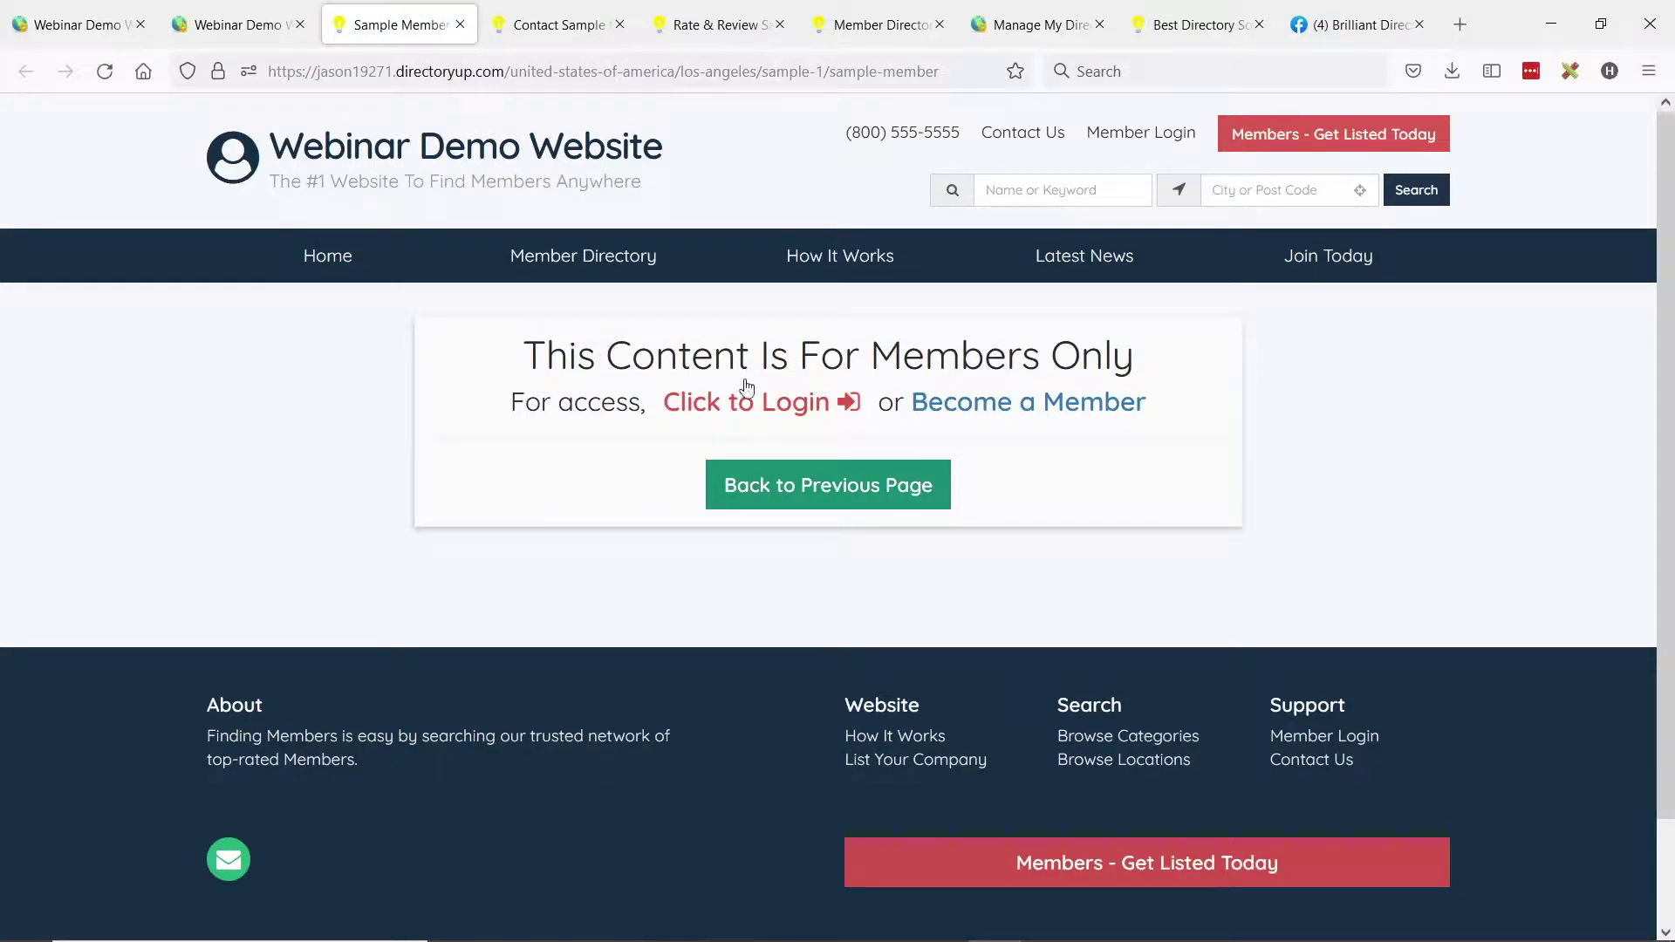
pyautogui.click(522, 26)
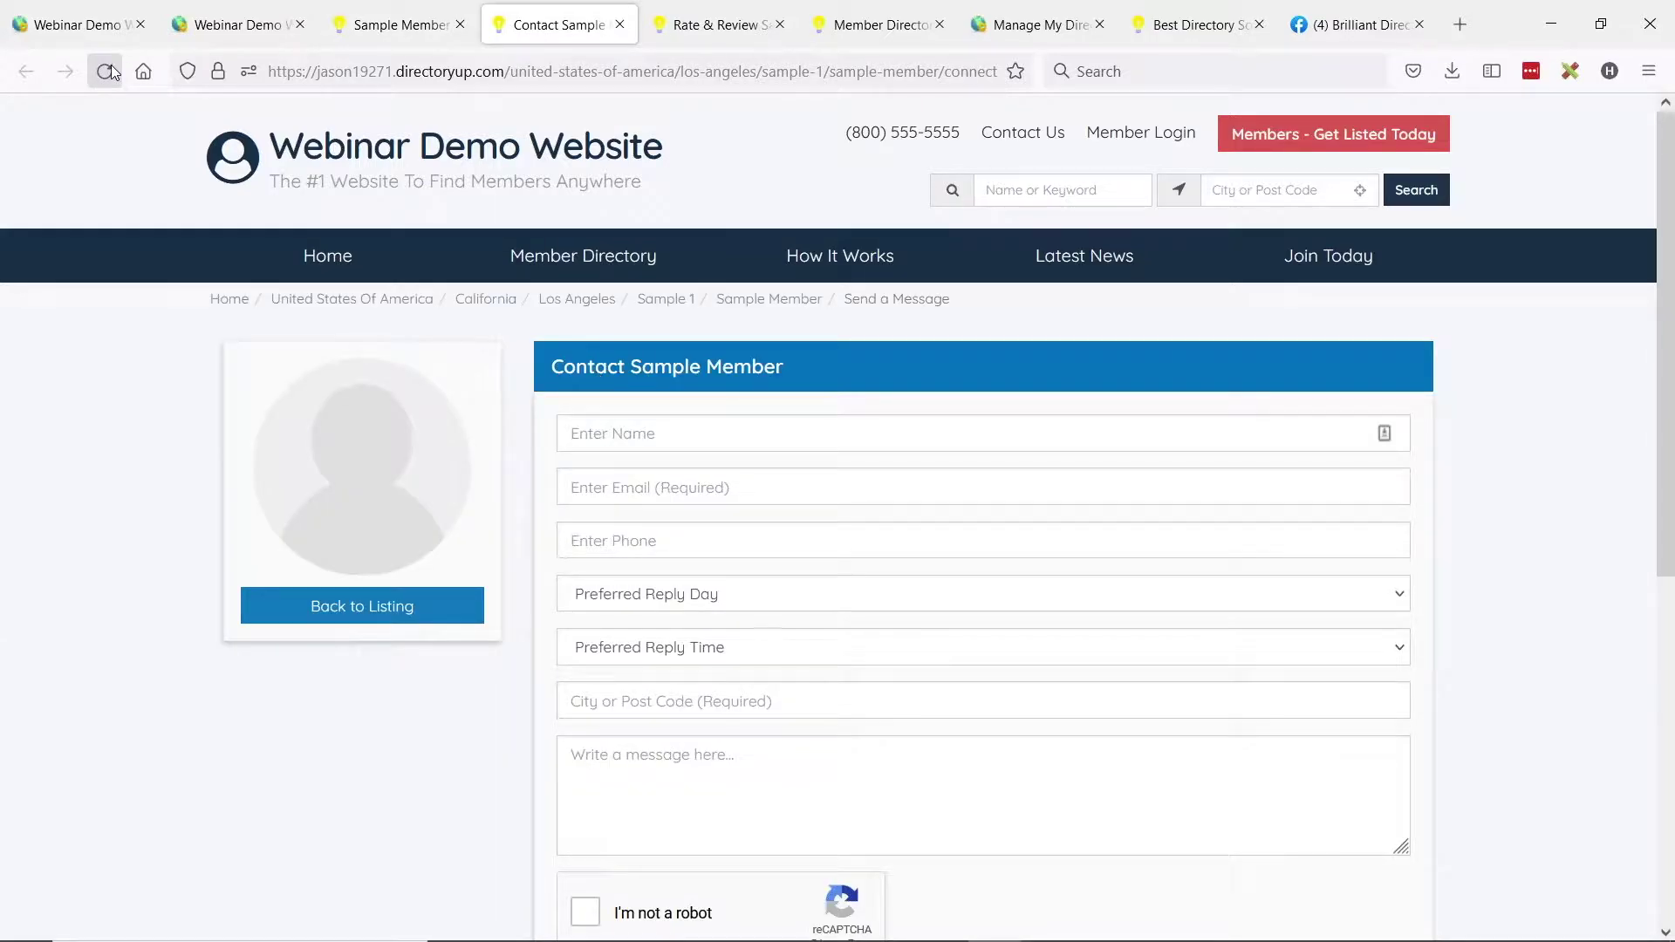
pyautogui.click(105, 71)
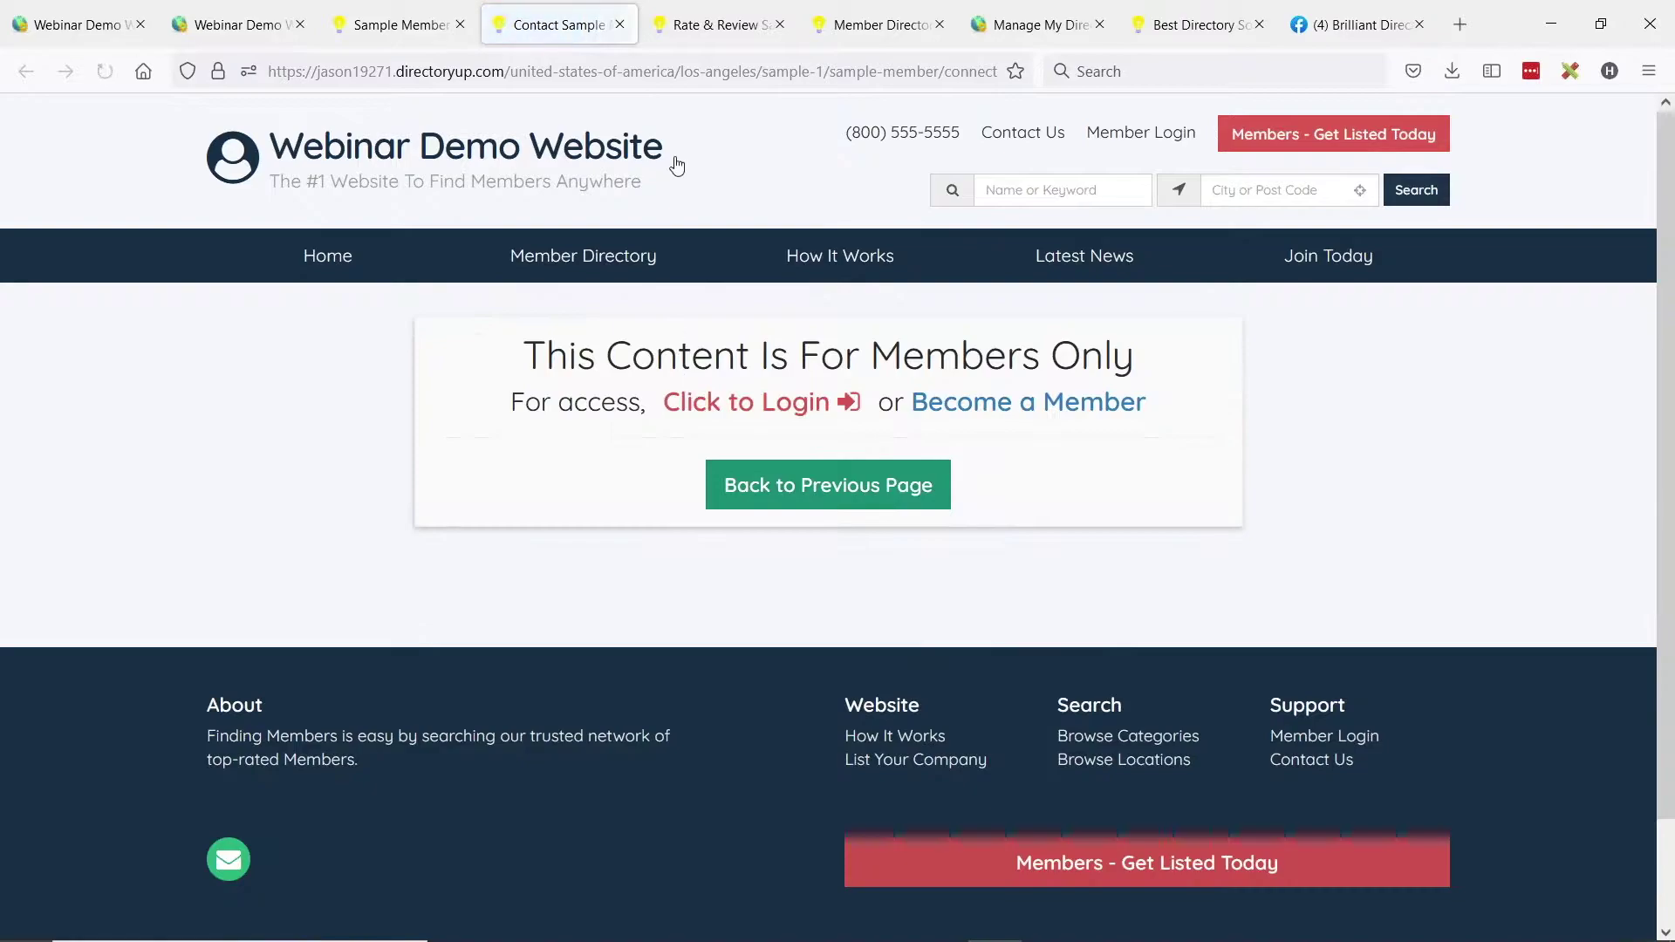
pyautogui.click(683, 26)
pyautogui.click(93, 77)
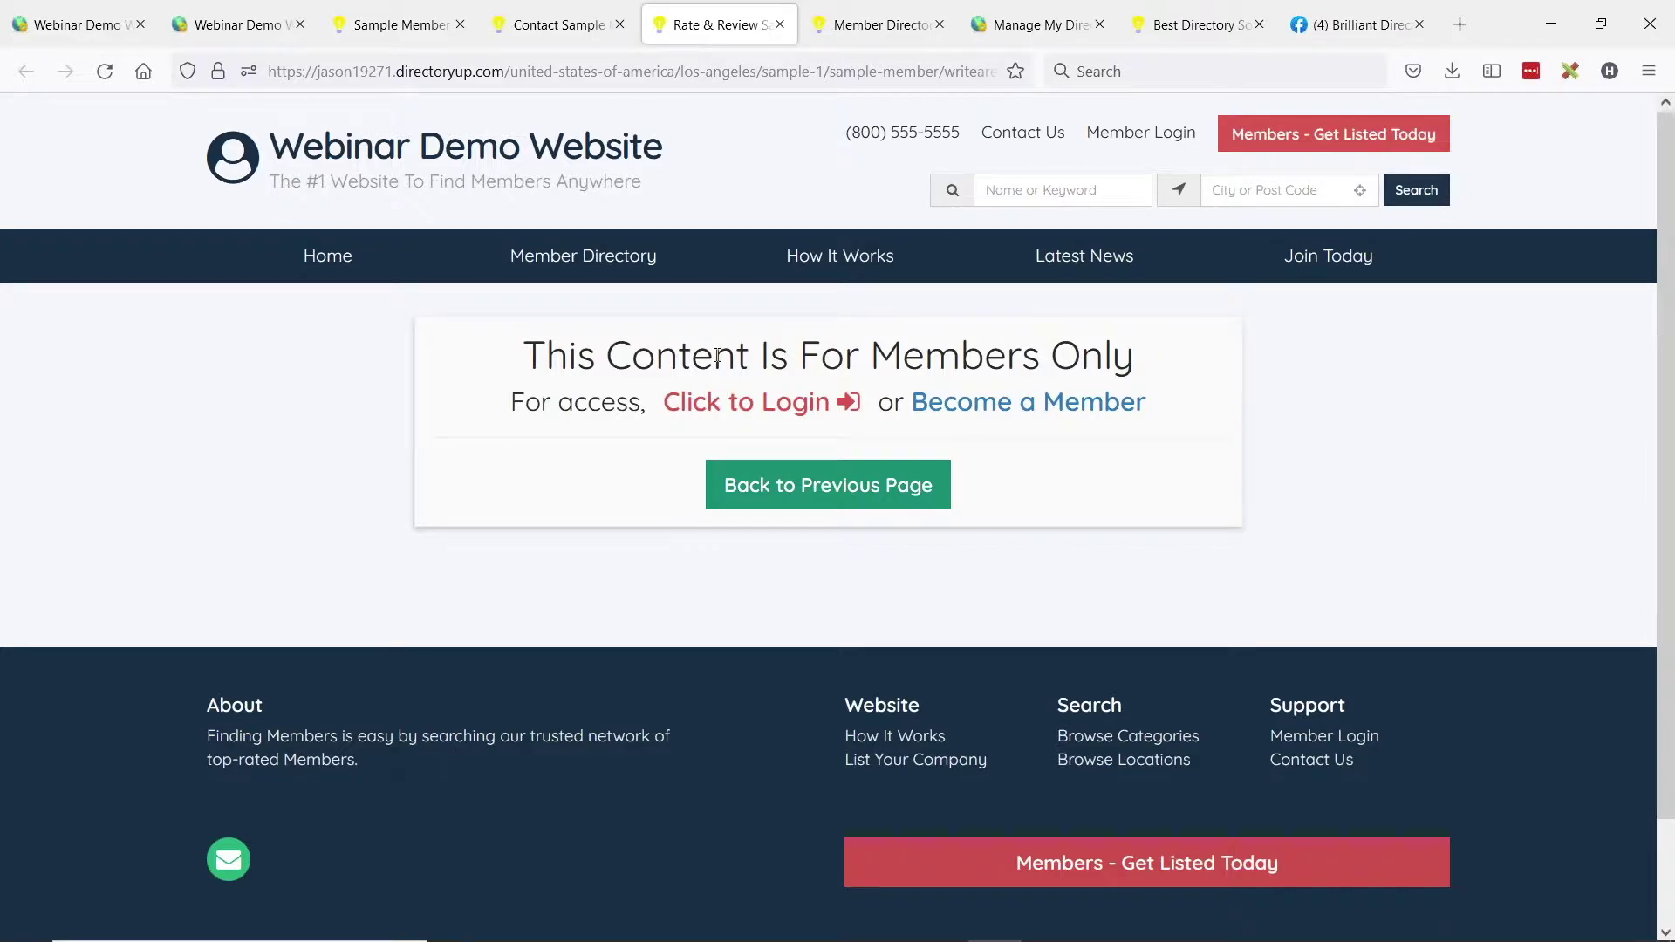
# Revisit the sample member's profile tab, then return to the Edit Membership Plan tab.
pyautogui.click(535, 20)
pyautogui.click(419, 24)
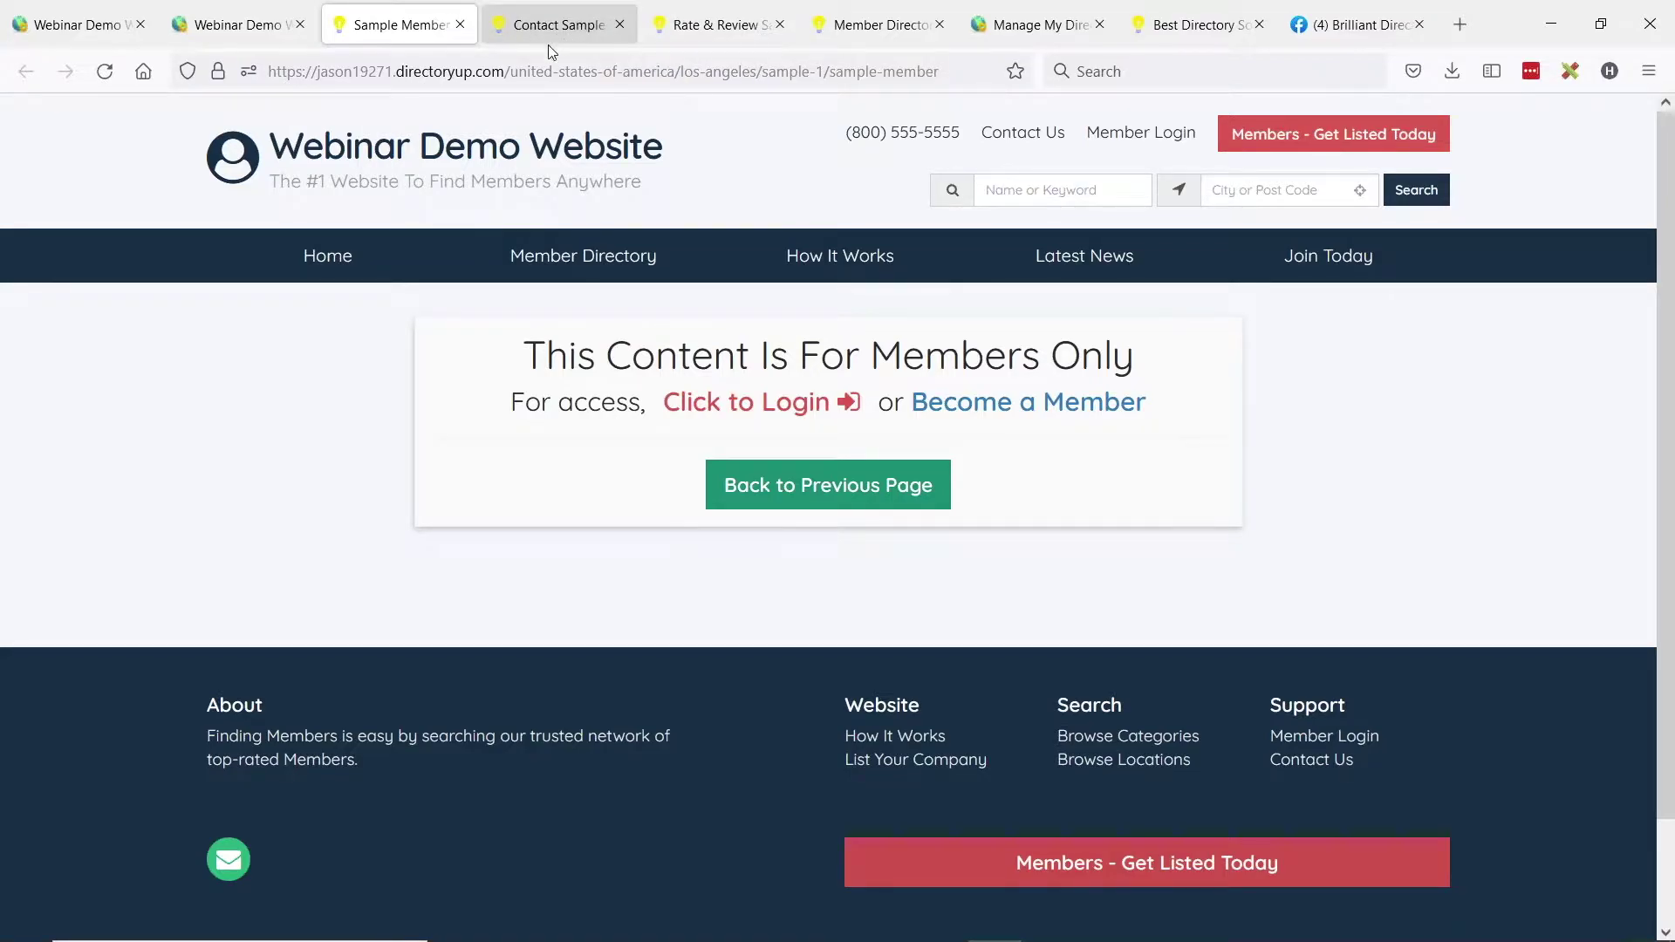
pyautogui.click(224, 35)
pyautogui.click(79, 25)
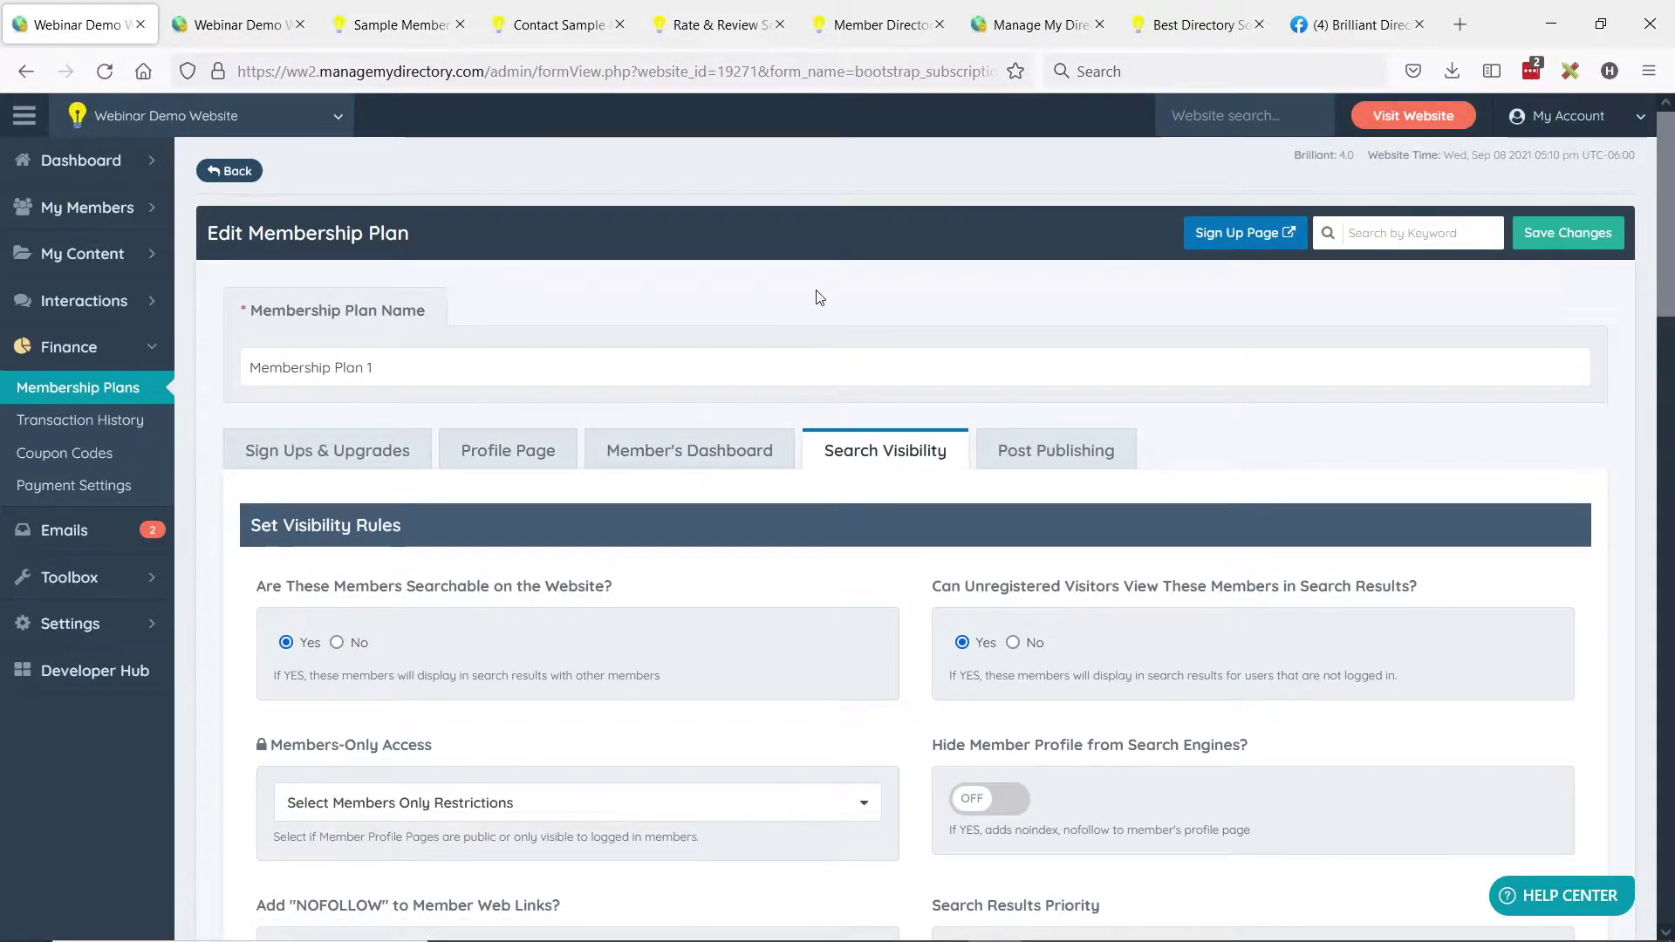
# Search the add-on directory for 'only' and open the Members Only Content add-on page.
pyautogui.click(1180, 35)
pyautogui.moveTo(976, 215)
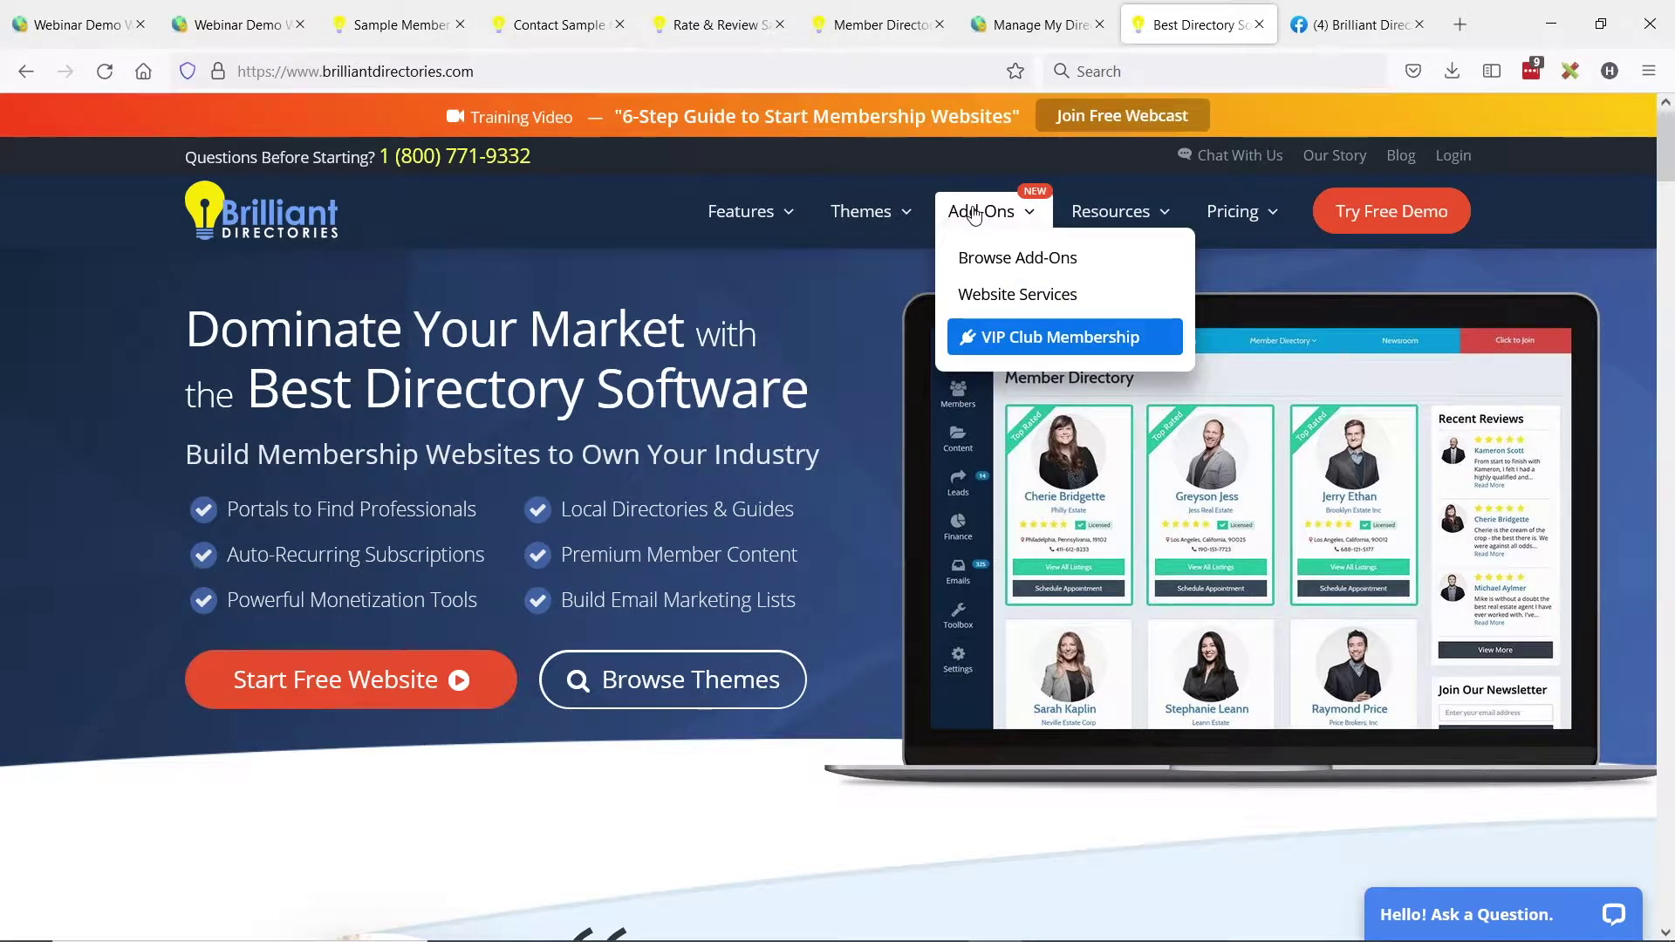
pyautogui.click(975, 216)
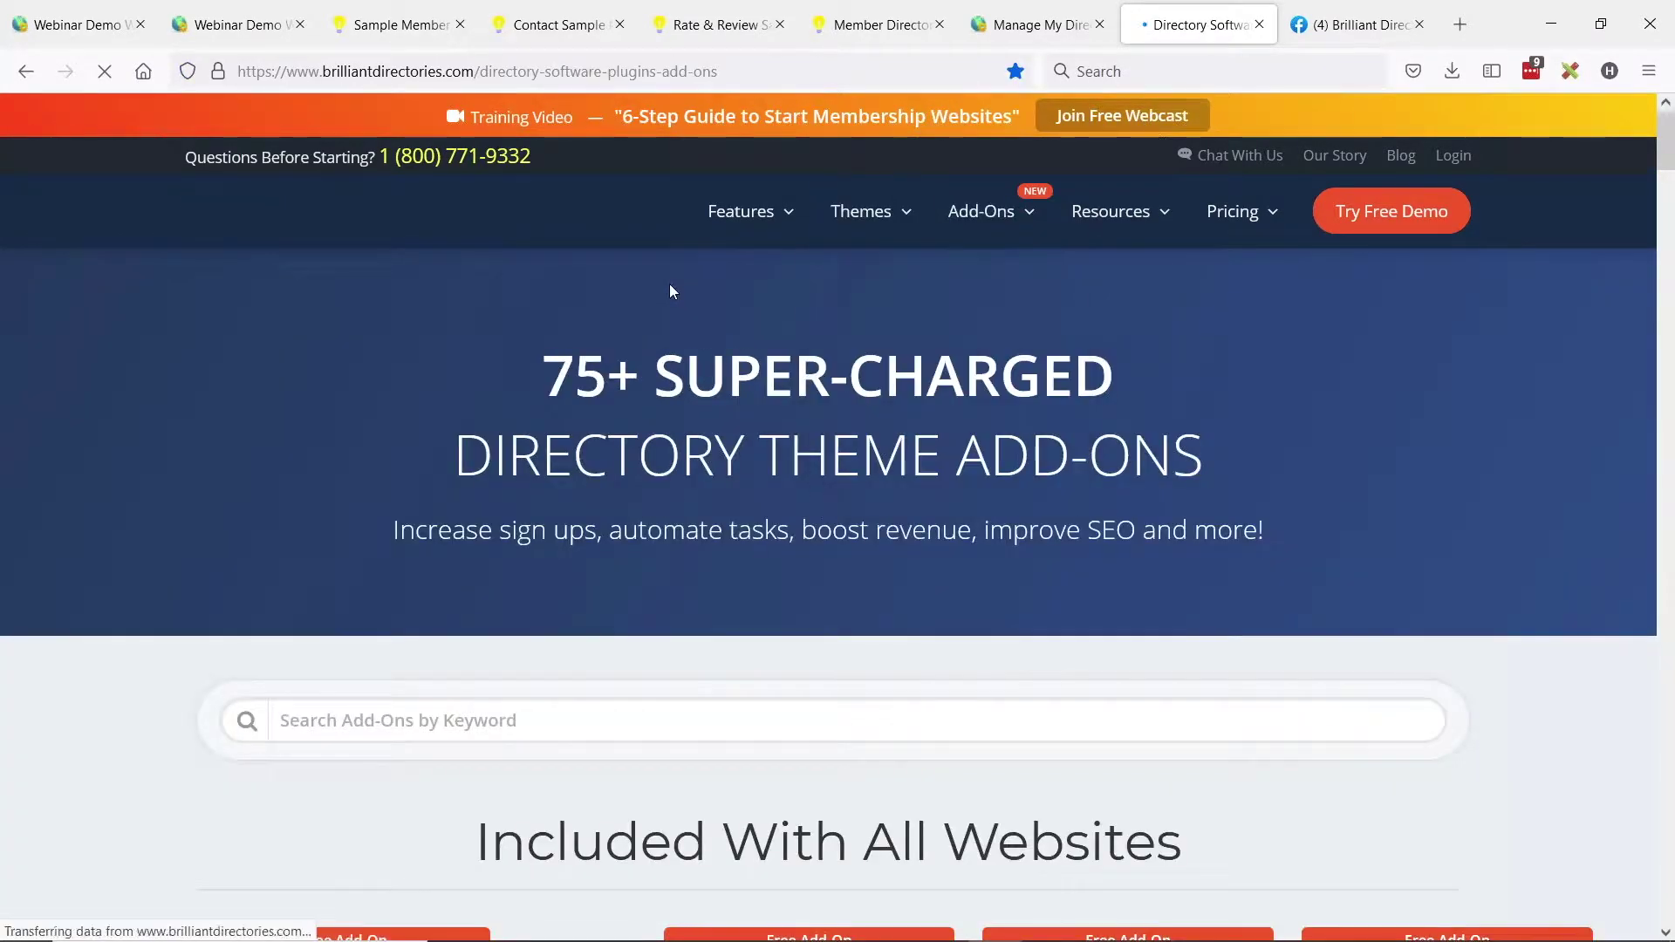
pyautogui.scroll(-2, 379, 469)
pyautogui.scroll(-1, 379, 478)
pyautogui.click(381, 489)
pyautogui.write('only')
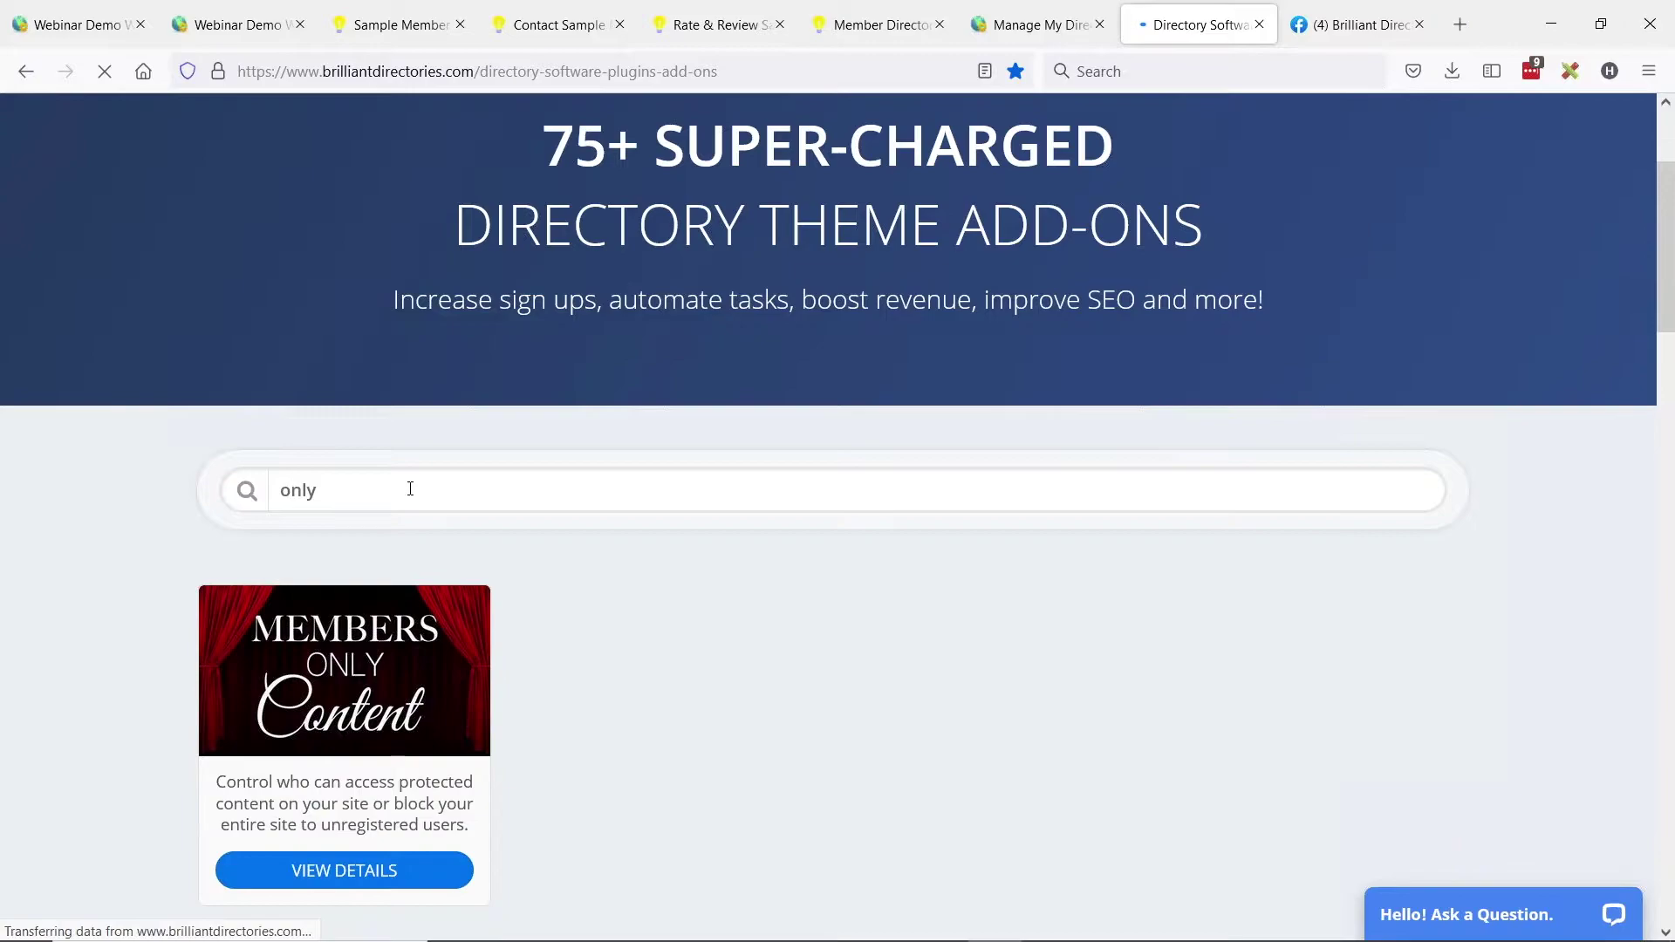
pyautogui.click(411, 673)
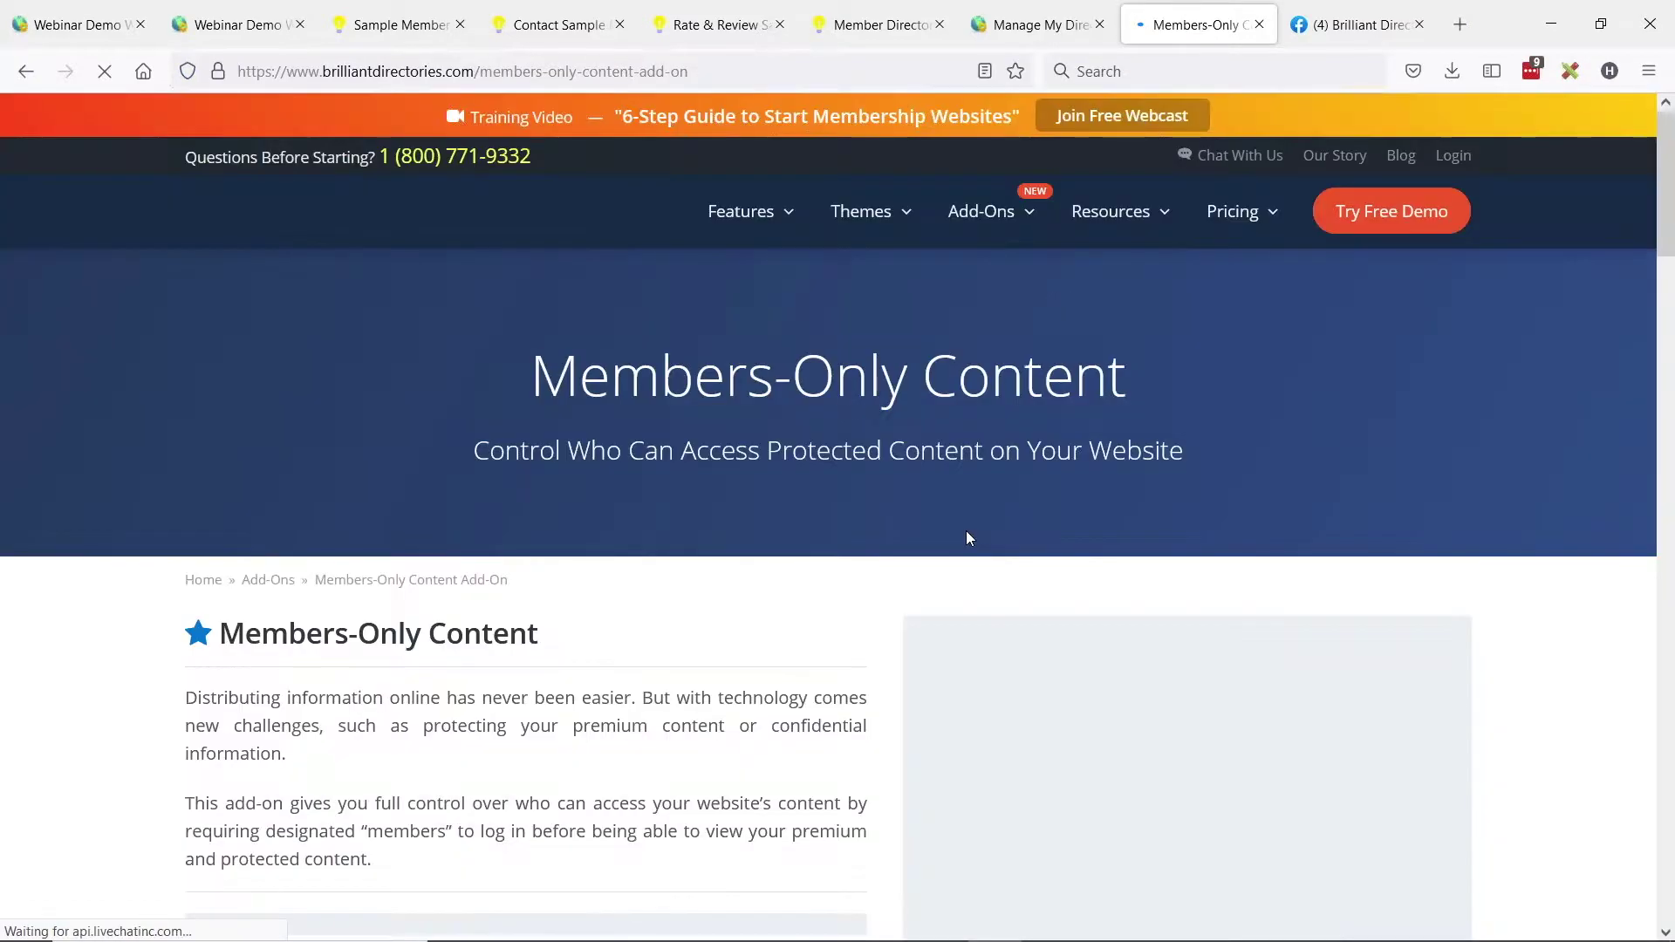
# Select the add-on page's web address, then switch to the BD Lab Updates slides.
pyautogui.click(680, 72)
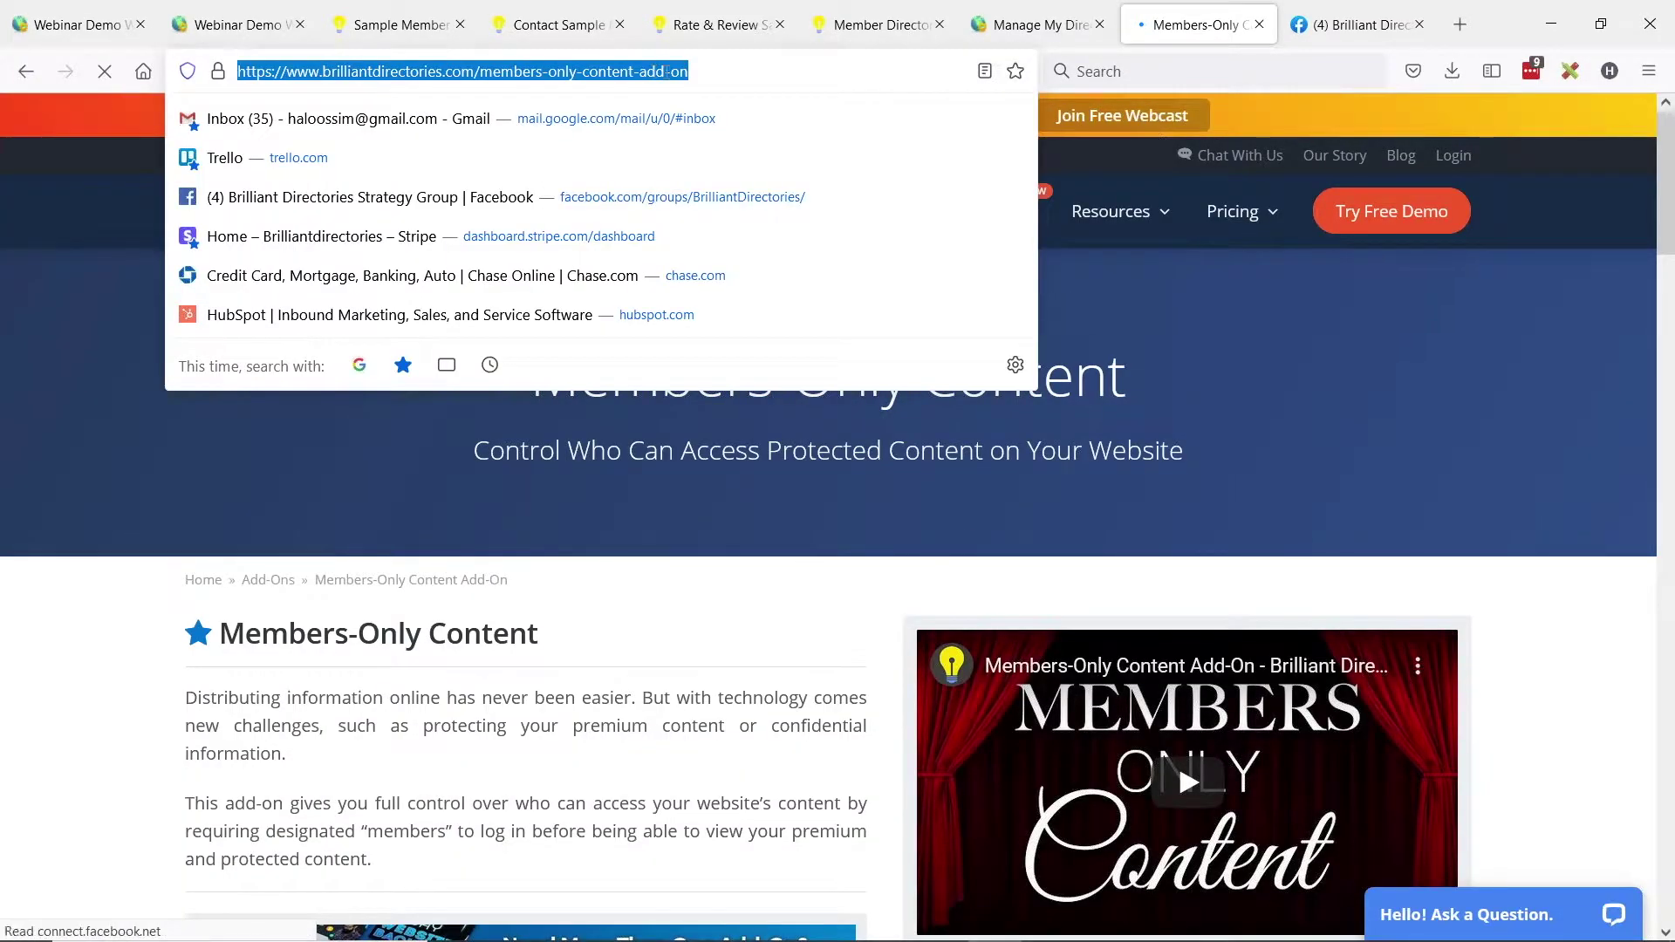
pyautogui.click(1459, 605)
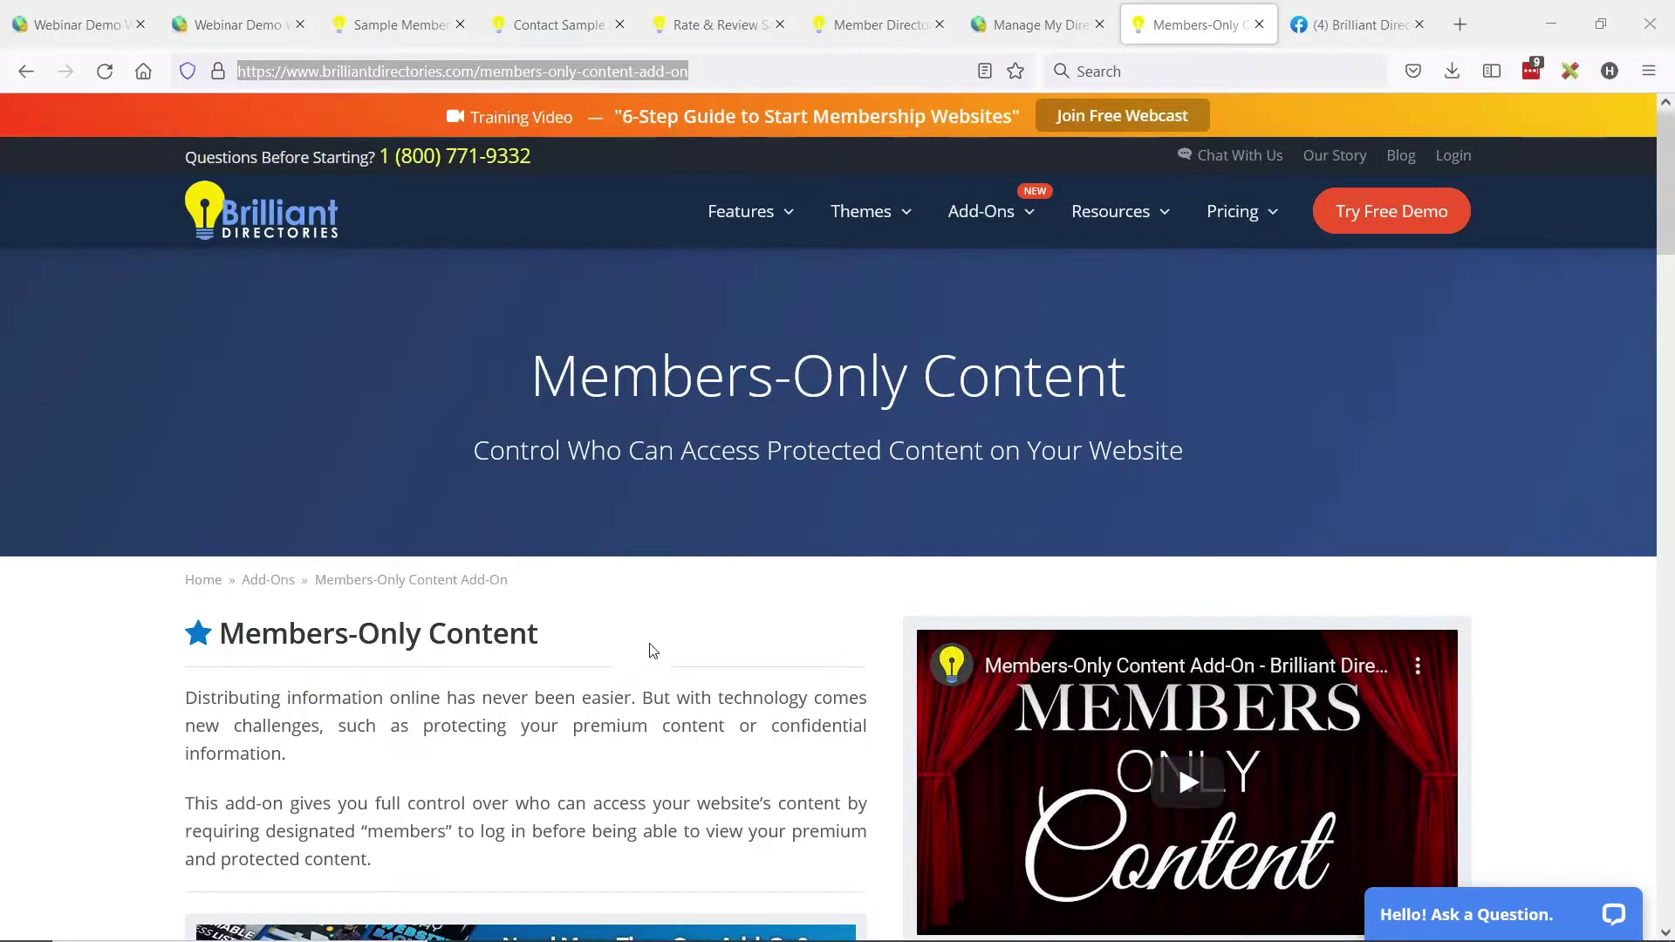
pyautogui.hotkey('alt', 'Tab')
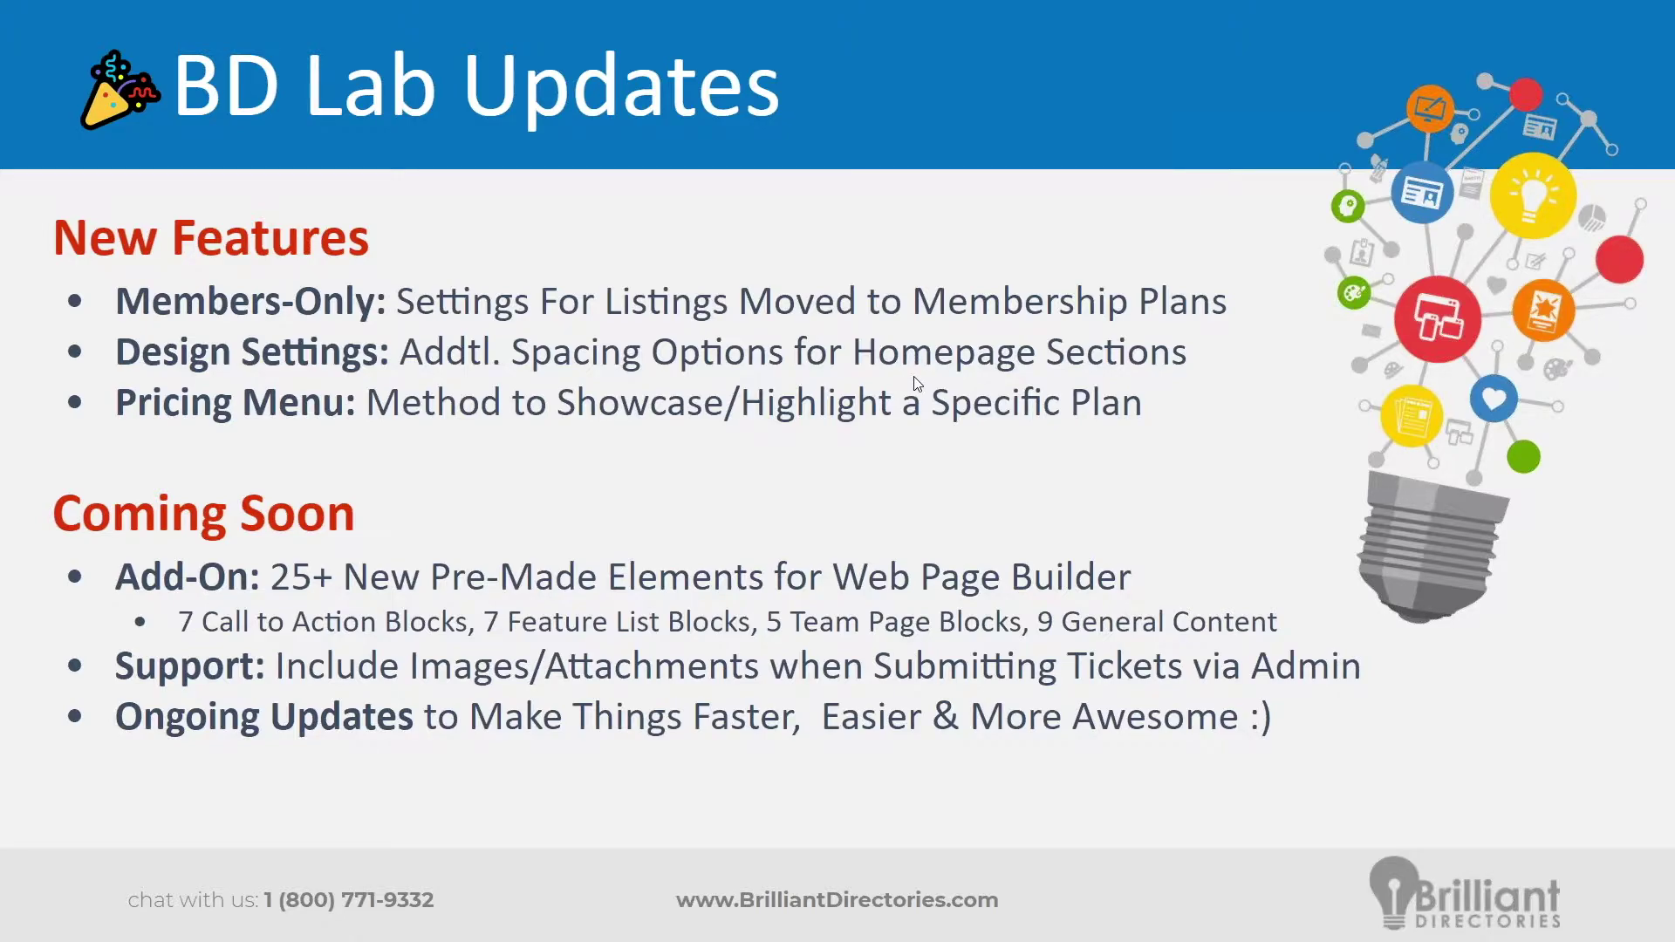
# Back in the browser, check the Sample Member's 'This Content Is For Members Only' notice, then open the demo home page.
pyautogui.hotkey('alt', 'Tab')
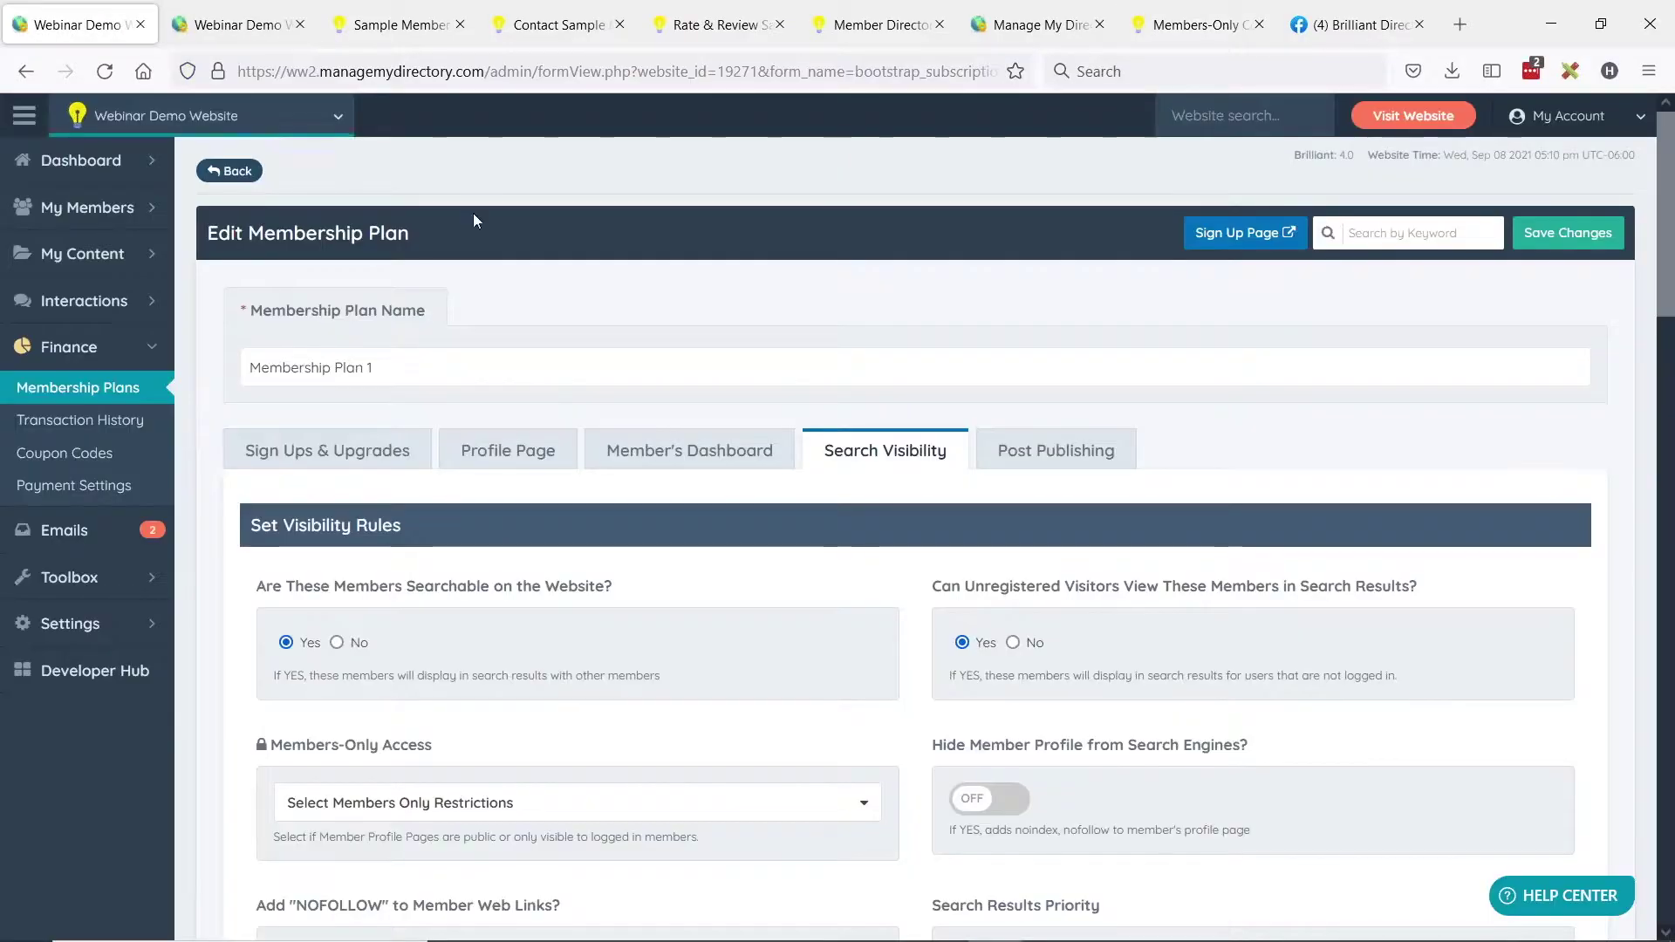
pyautogui.click(397, 25)
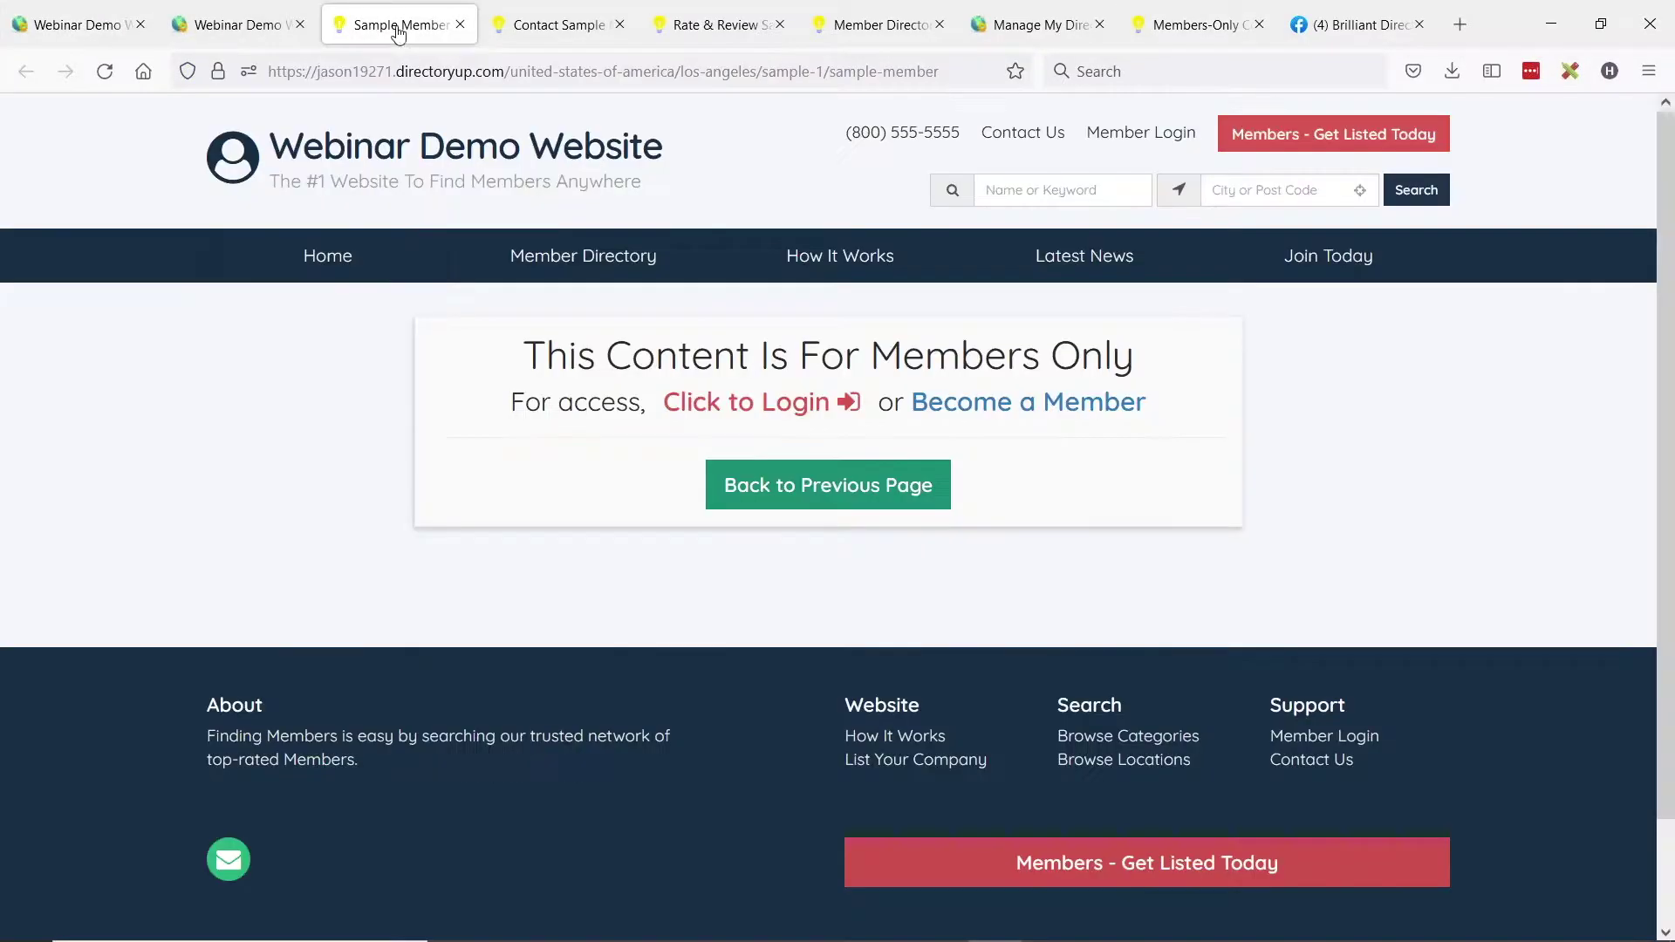
pyautogui.click(411, 164)
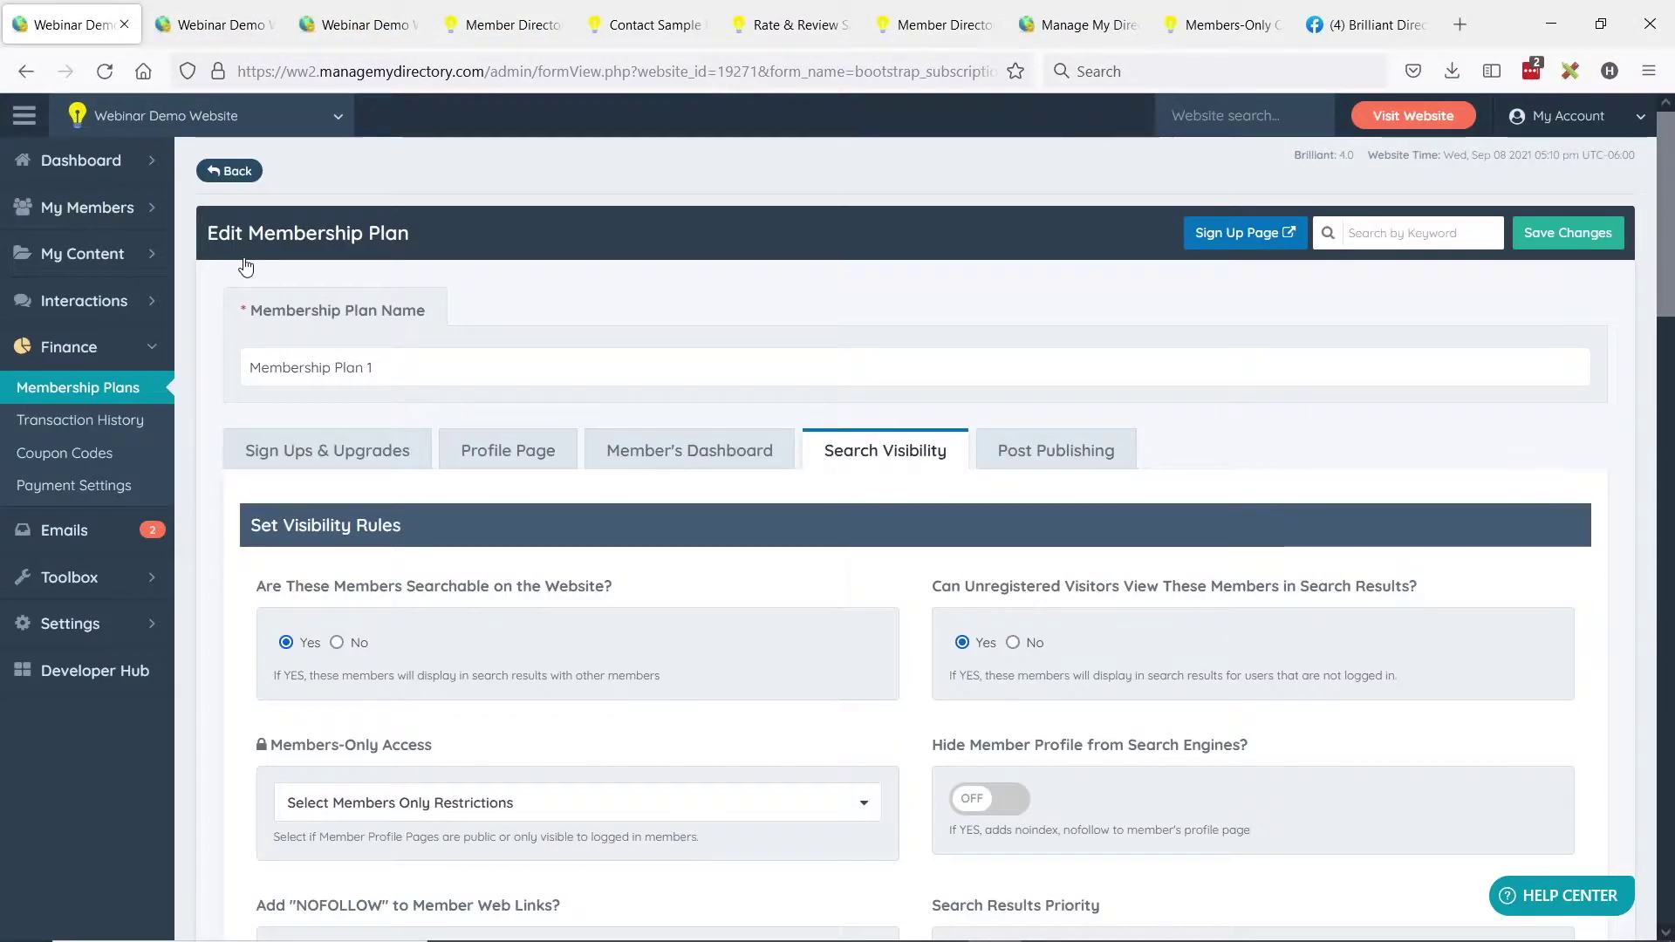
# Show homepage Sections 1–6 under Design Settings' Select Content to Display, then open the live site in a new tab.
pyautogui.click(154, 624)
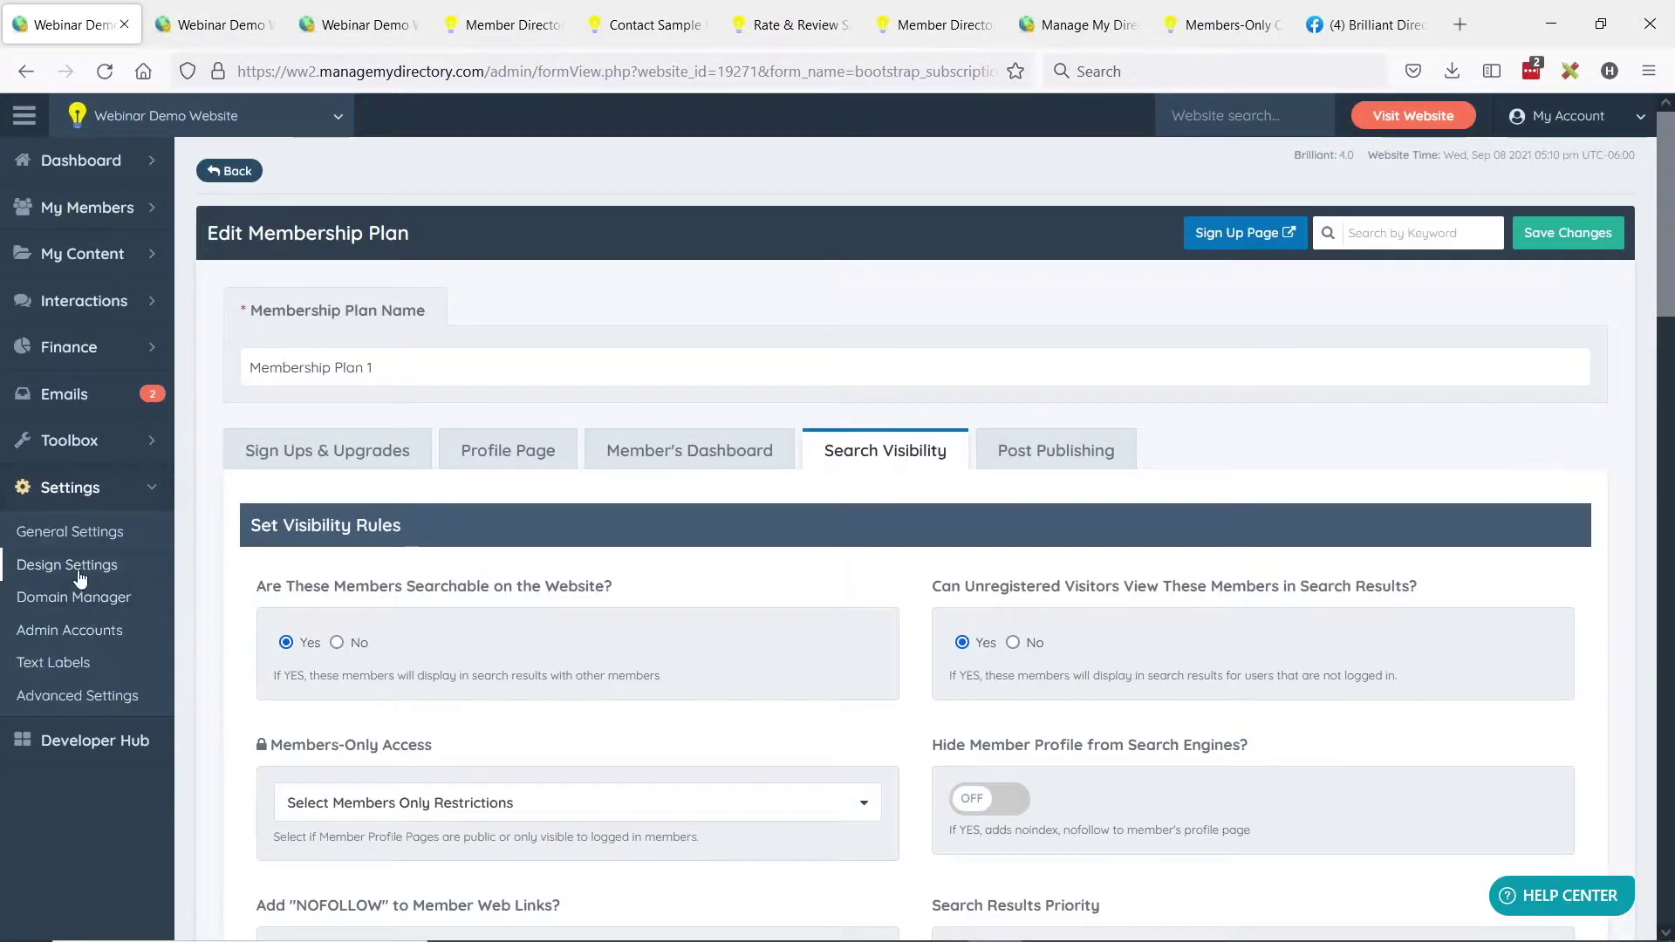
pyautogui.click(70, 565)
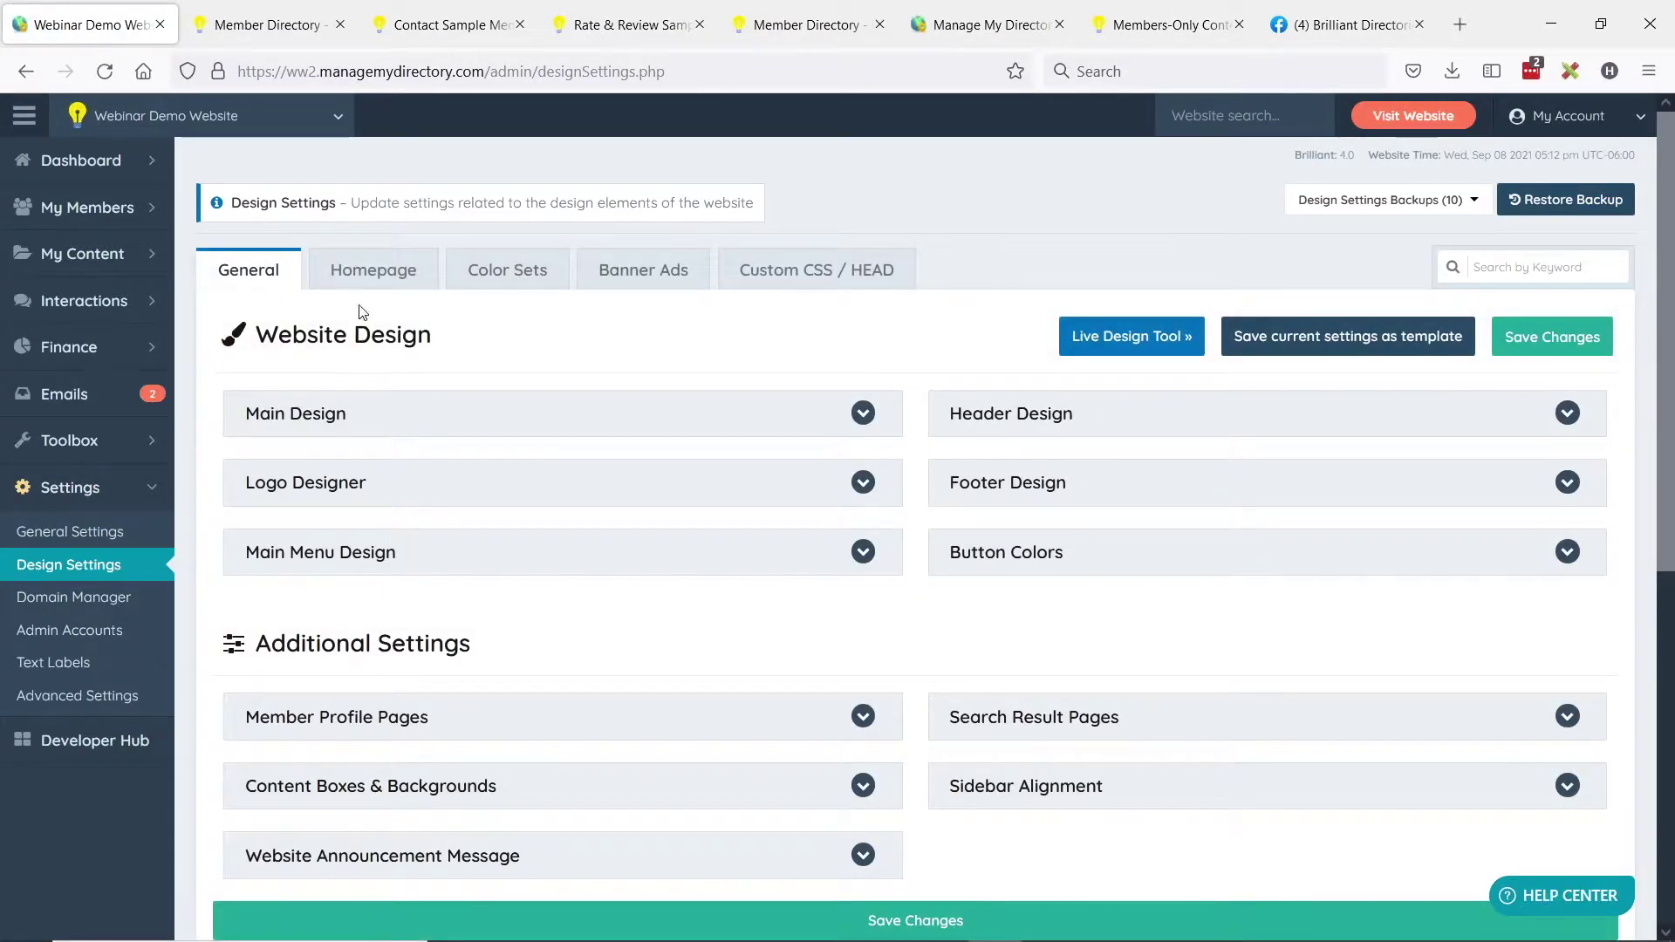
pyautogui.click(353, 280)
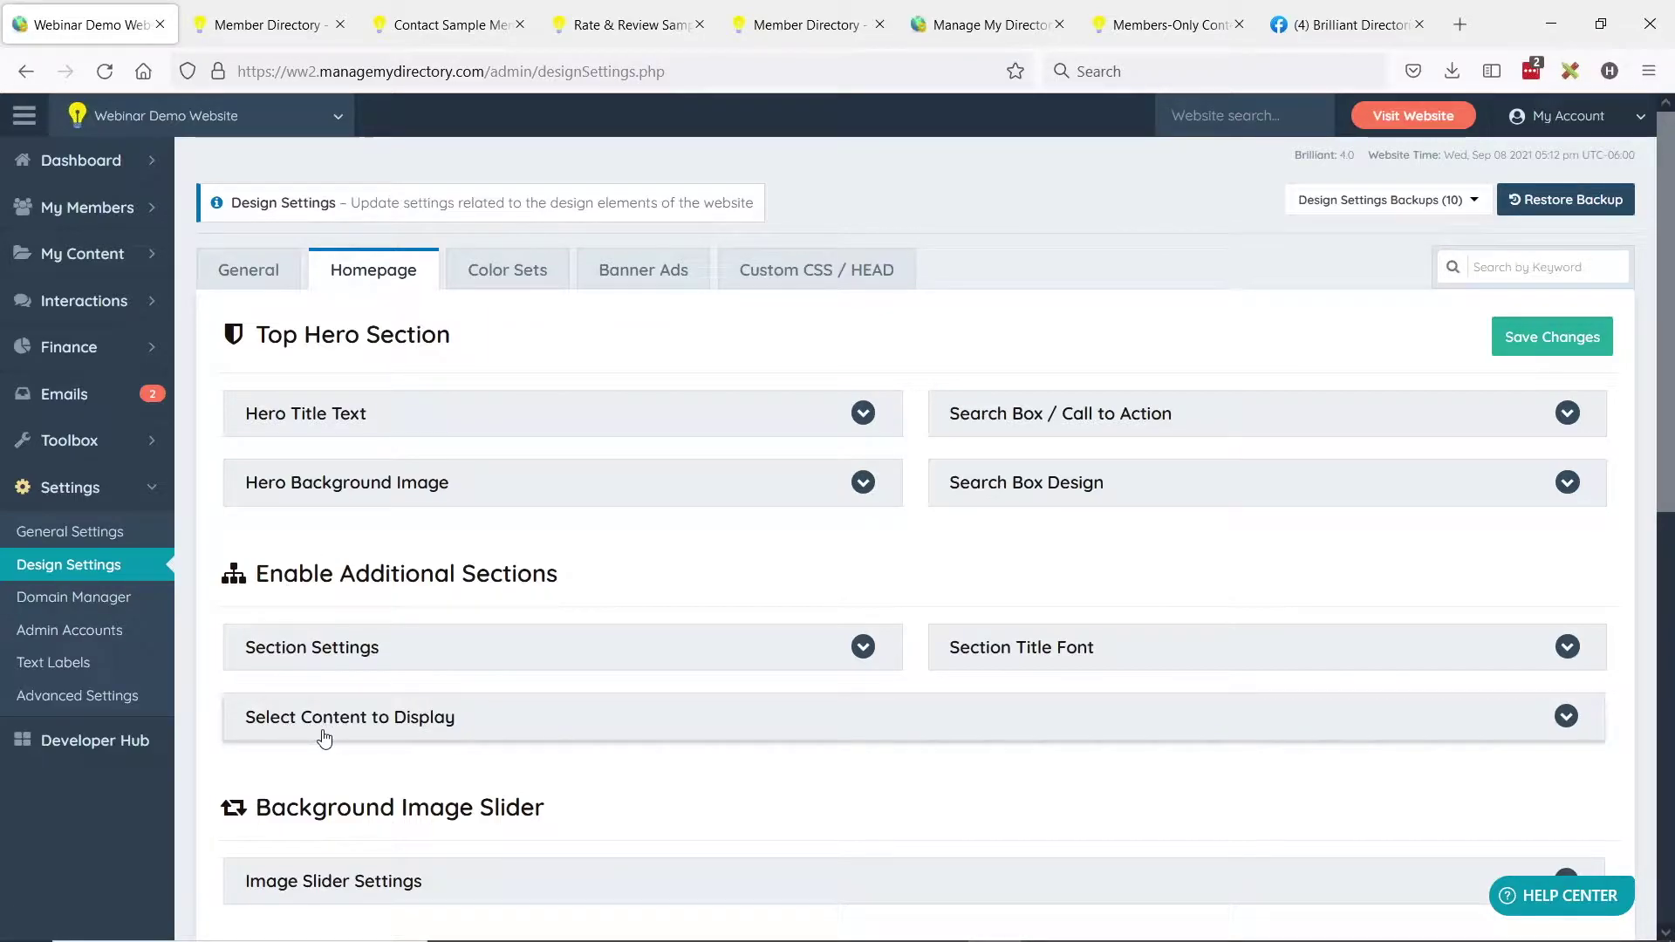
pyautogui.click(391, 715)
pyautogui.scroll(-3, 729, 392)
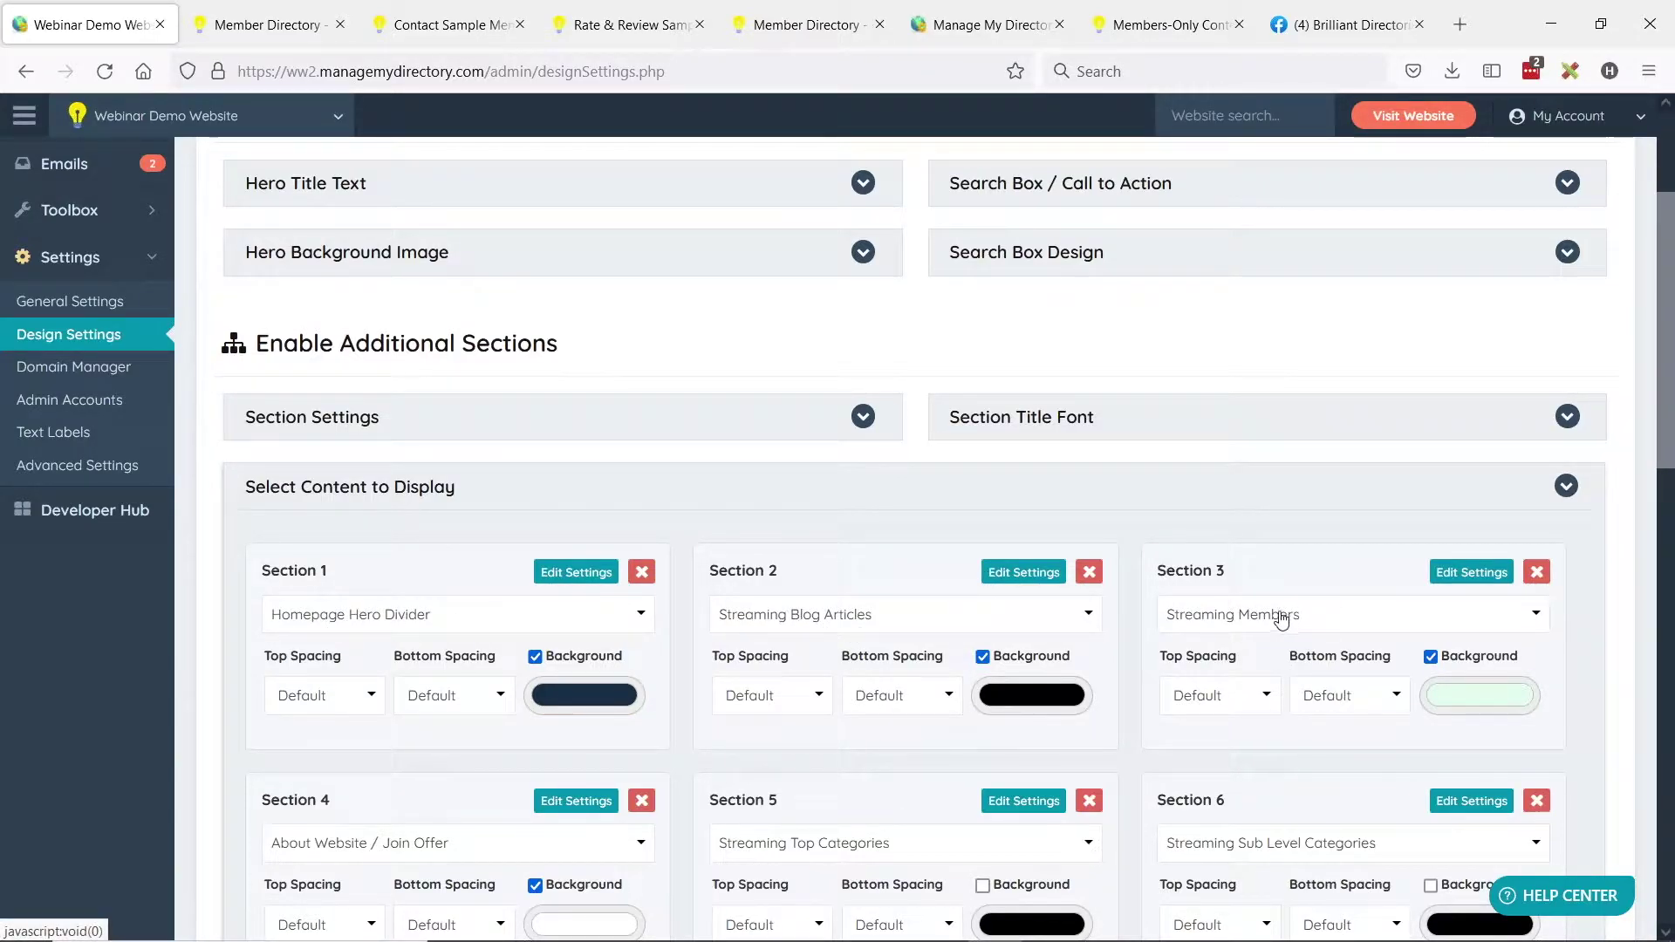
pyautogui.scroll(-3, 1189, 486)
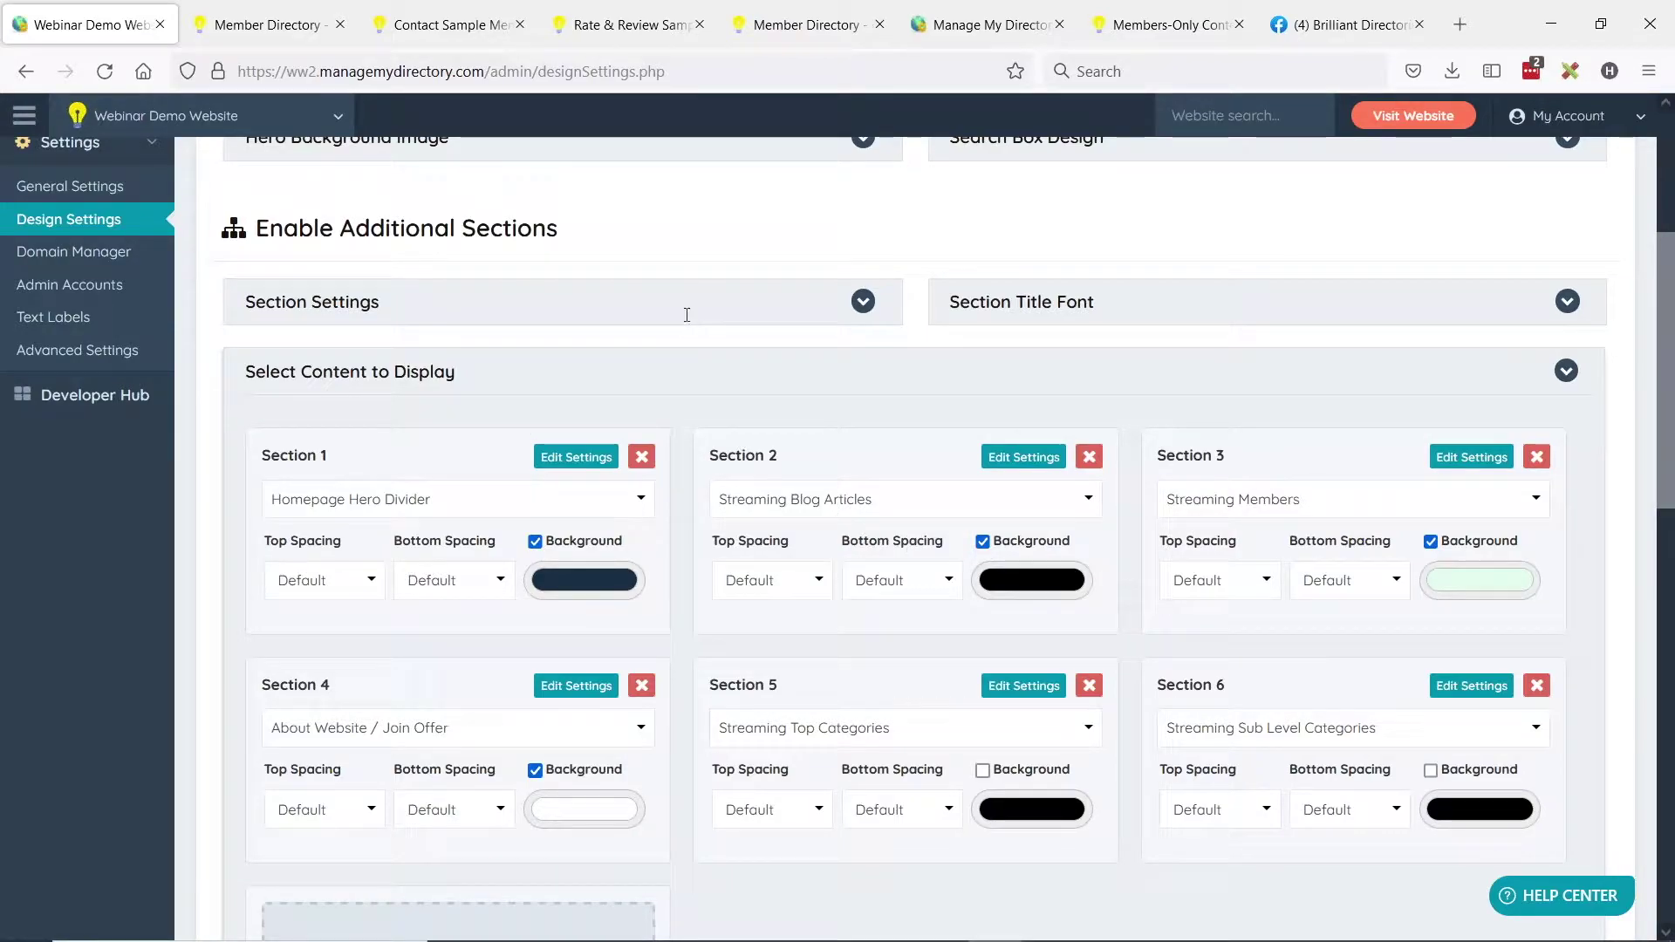
pyautogui.middleClick(1414, 115)
pyautogui.click(238, 24)
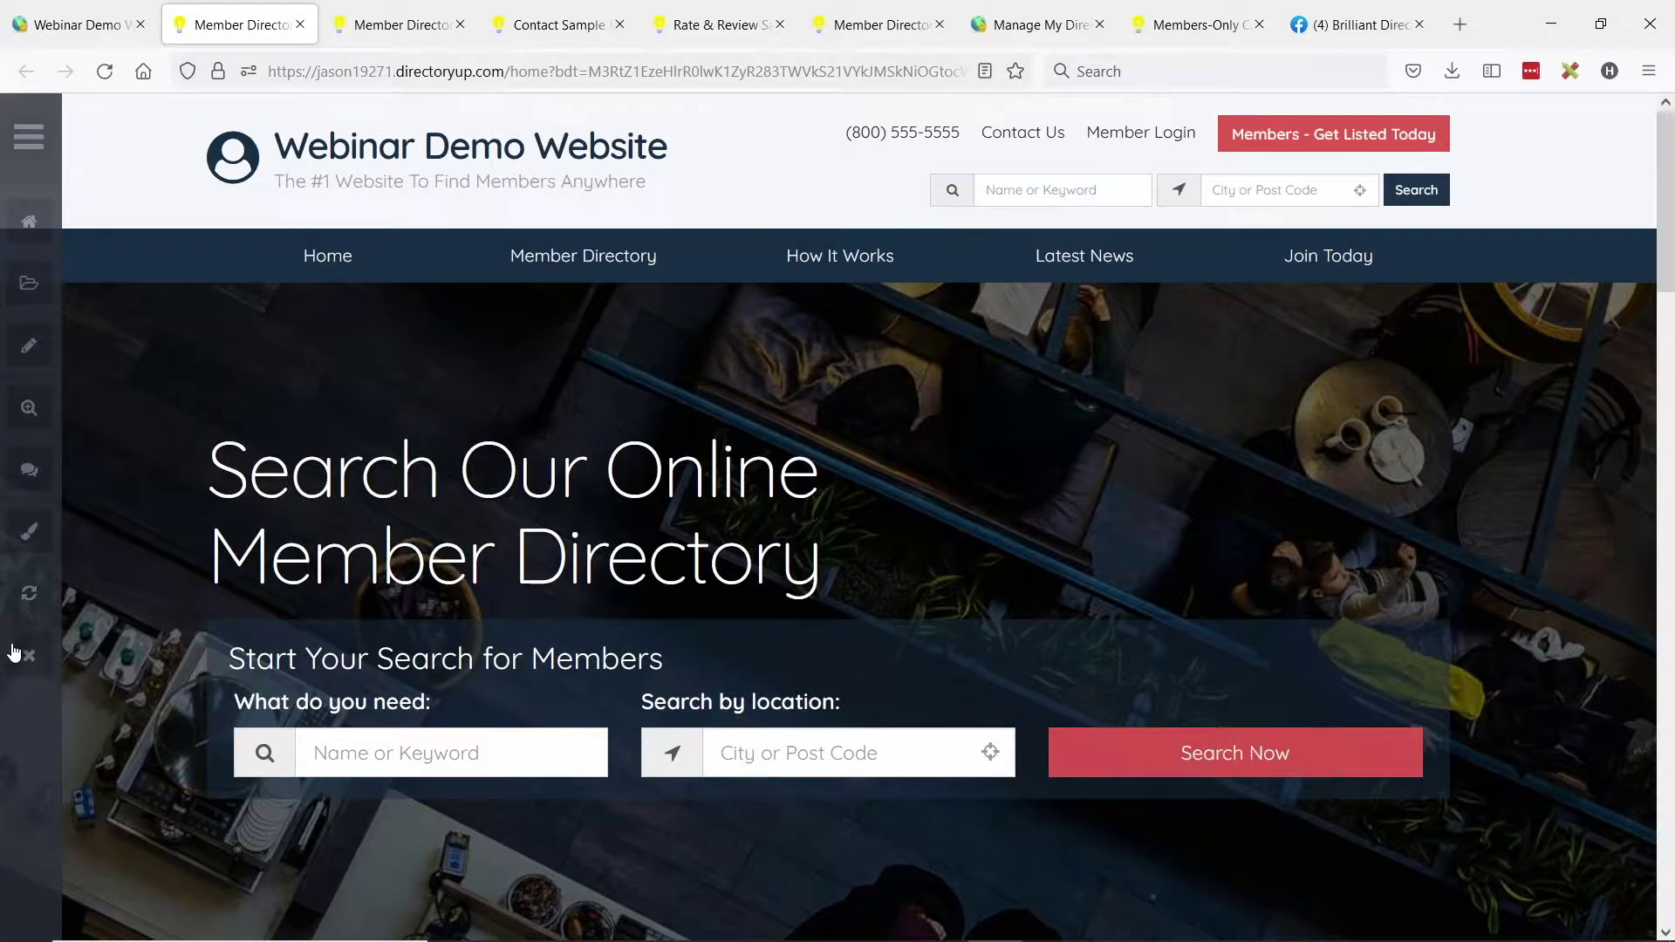
# Hide the live site's admin bar, scroll through the homepage sections, and return to Design Settings.
pyautogui.click(13, 643)
pyautogui.scroll(-3, 149, 328)
pyautogui.scroll(-5, 157, 288)
pyautogui.scroll(-4, 577, 351)
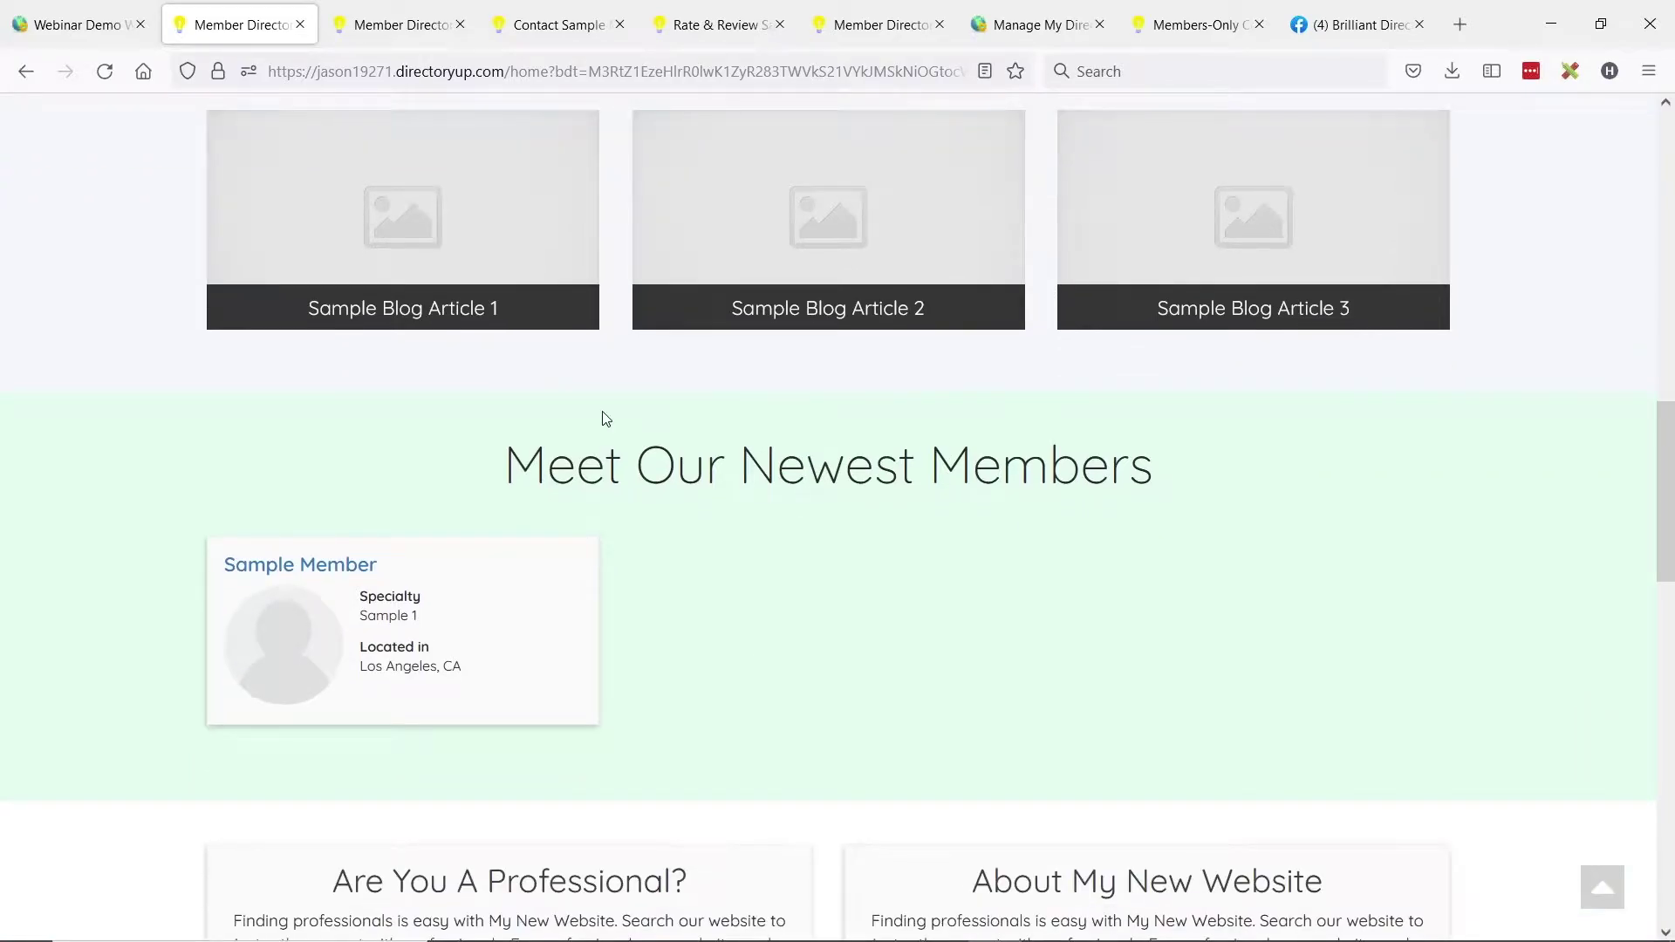
pyautogui.scroll(-4, 867, 446)
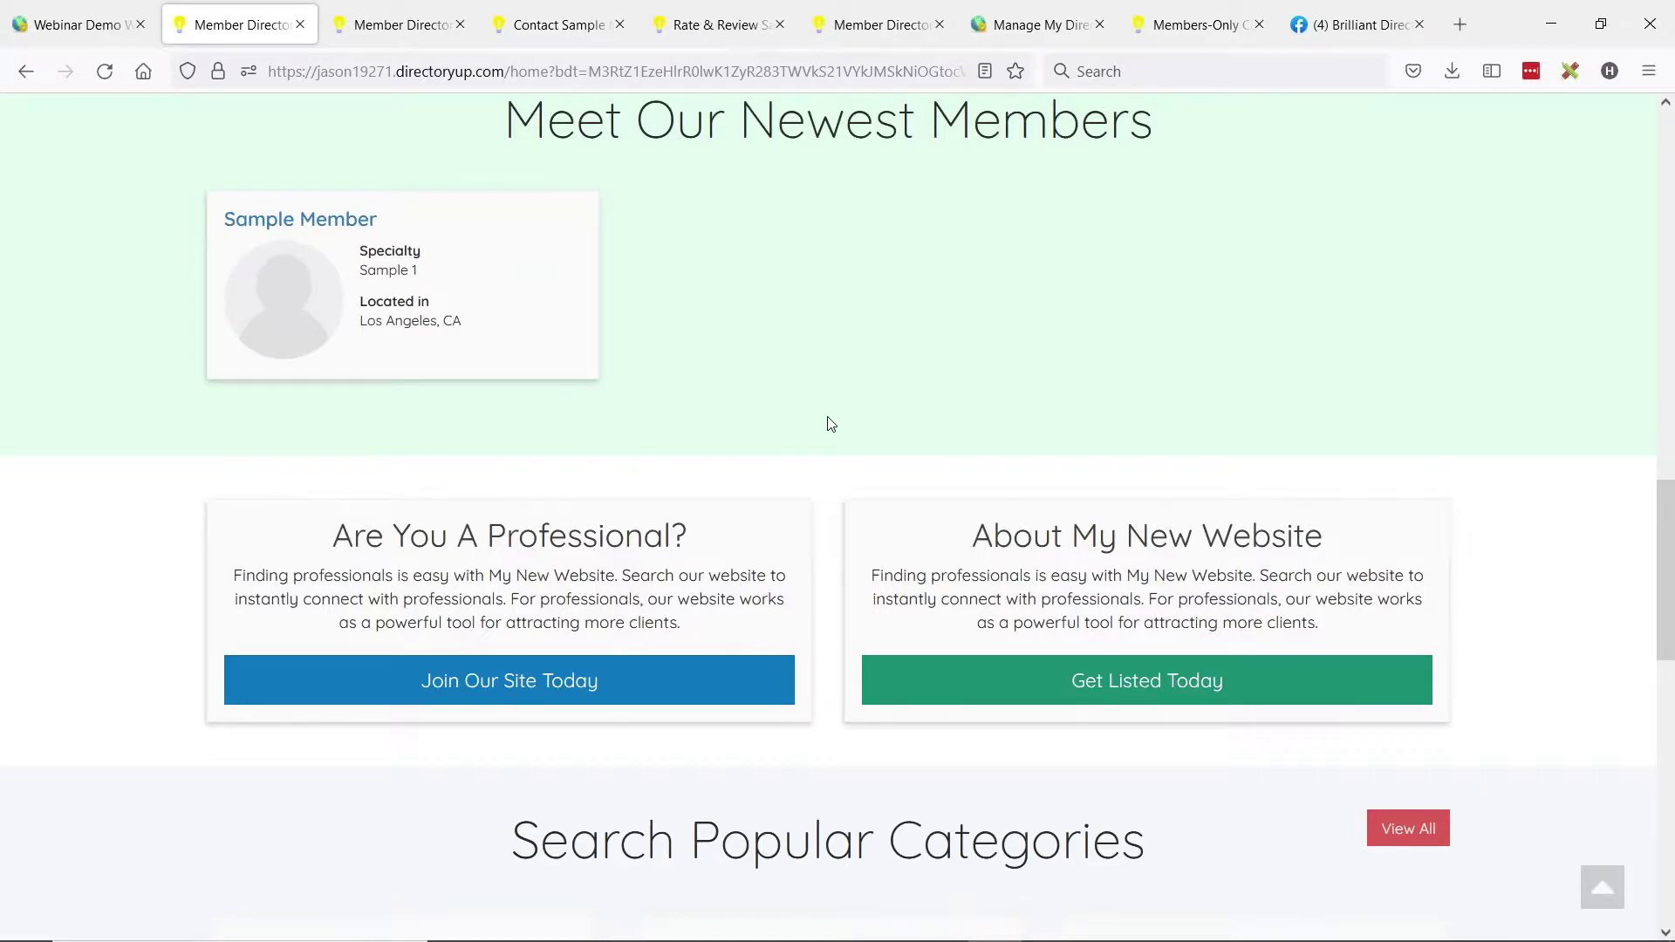
pyautogui.scroll(1, 831, 424)
pyautogui.scroll(-1, 1047, 315)
pyautogui.scroll(-1, 970, 718)
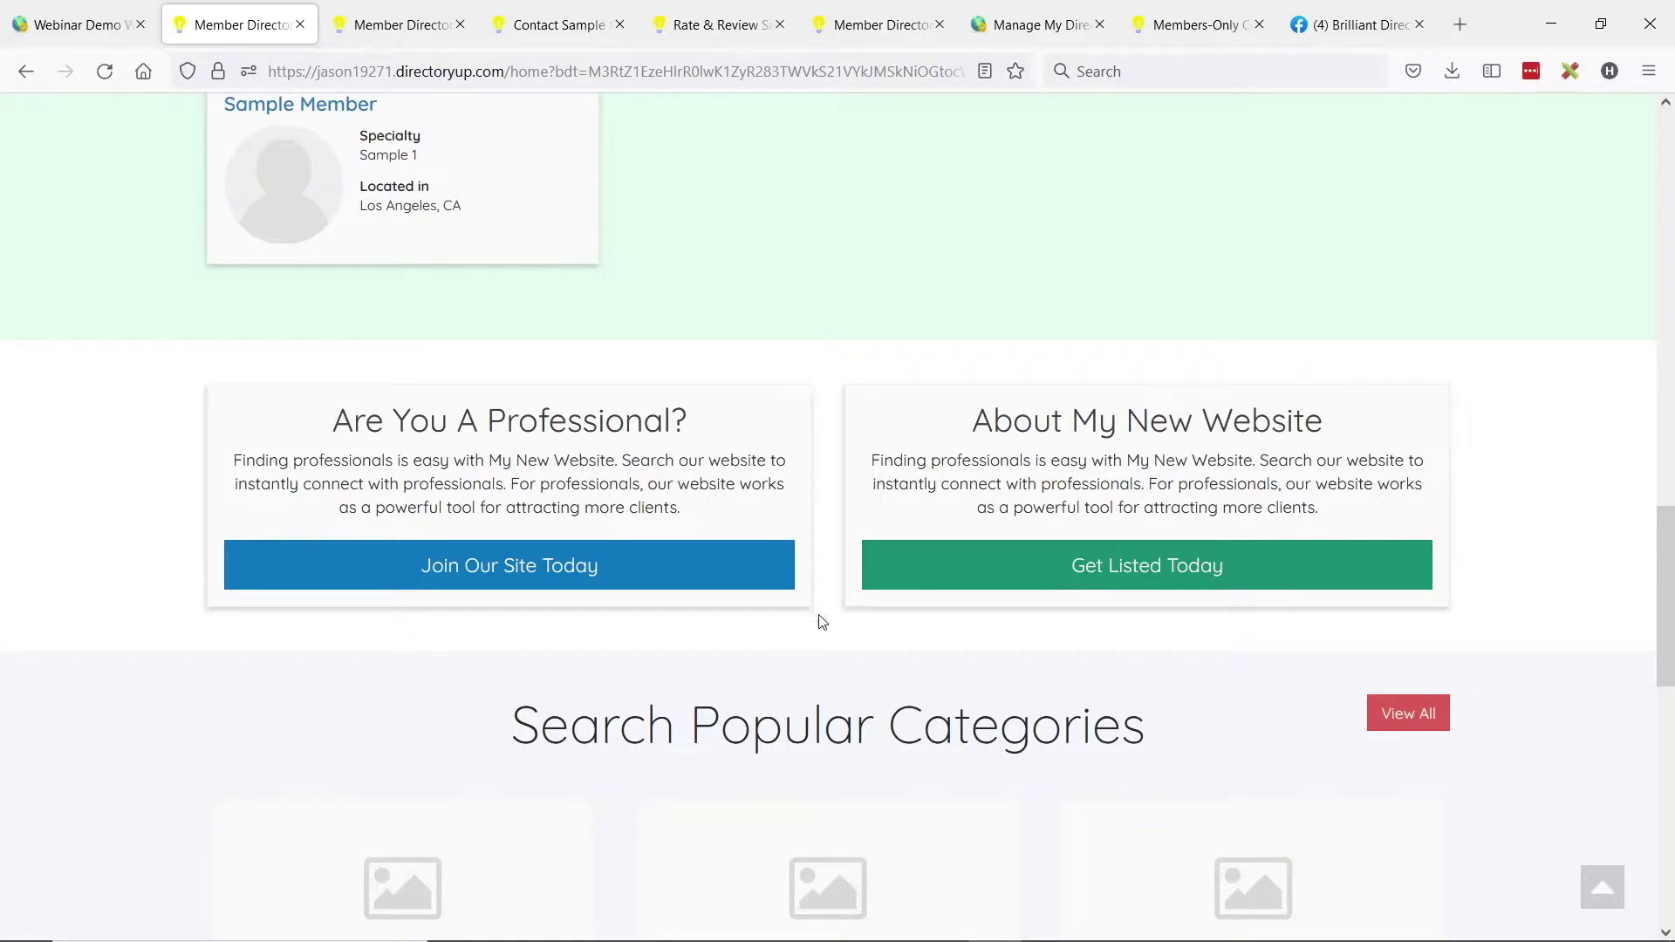
pyautogui.scroll(-1, 867, 579)
pyautogui.scroll(2, 864, 598)
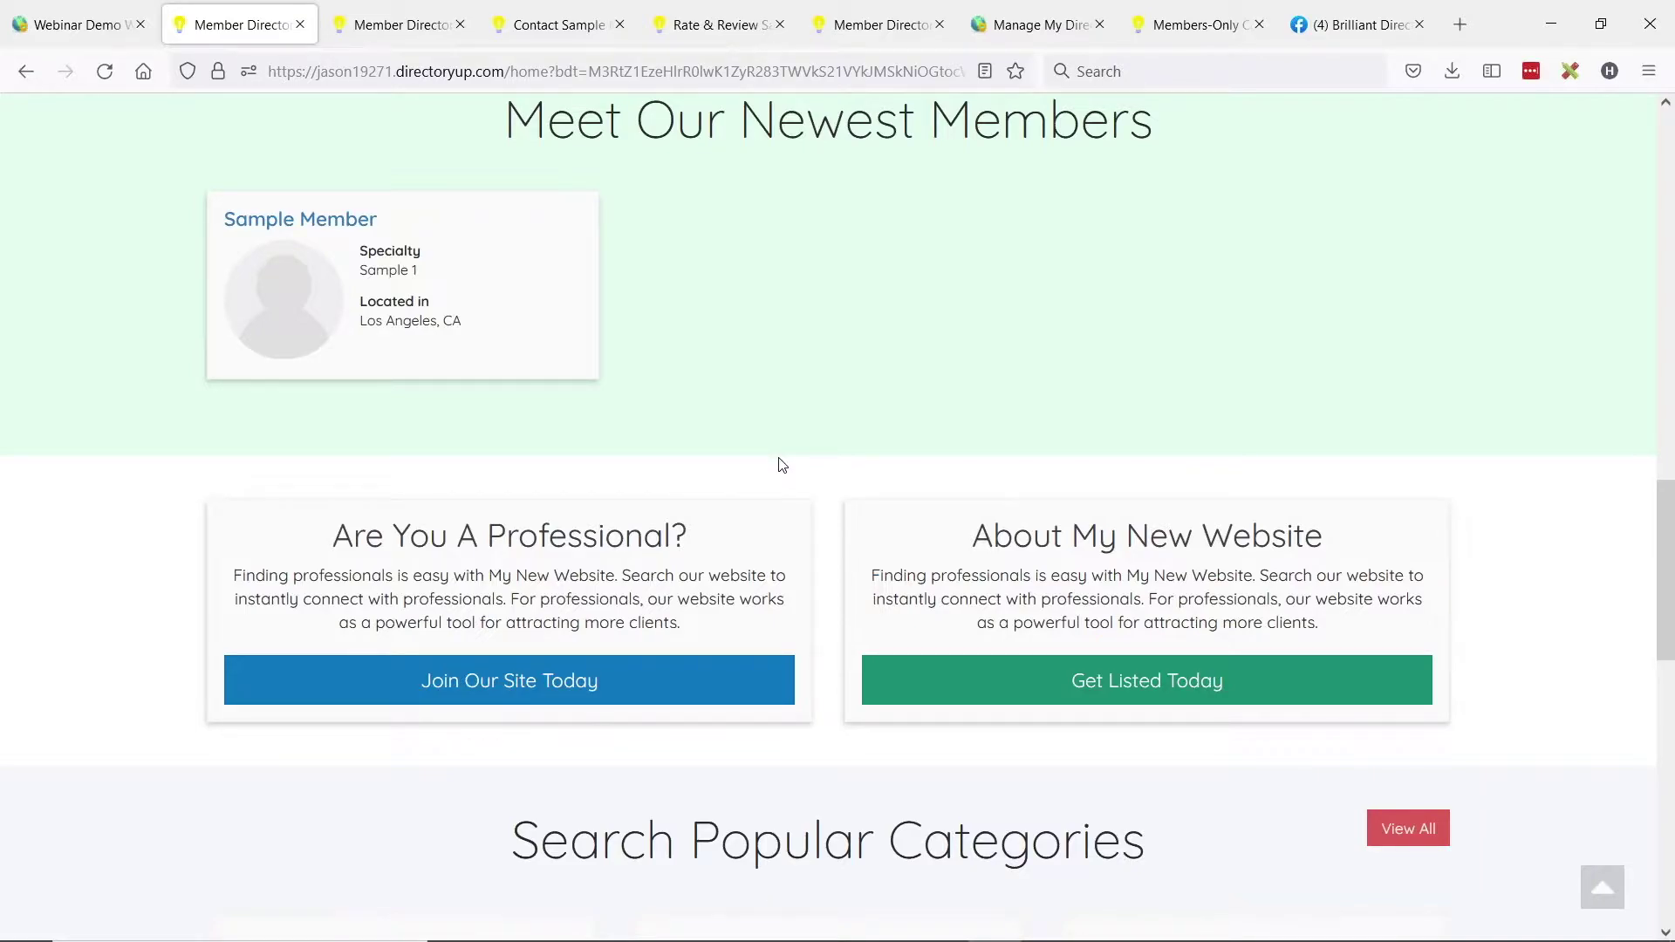
pyautogui.hotkey('ctrl', 'shift', 'Tab')
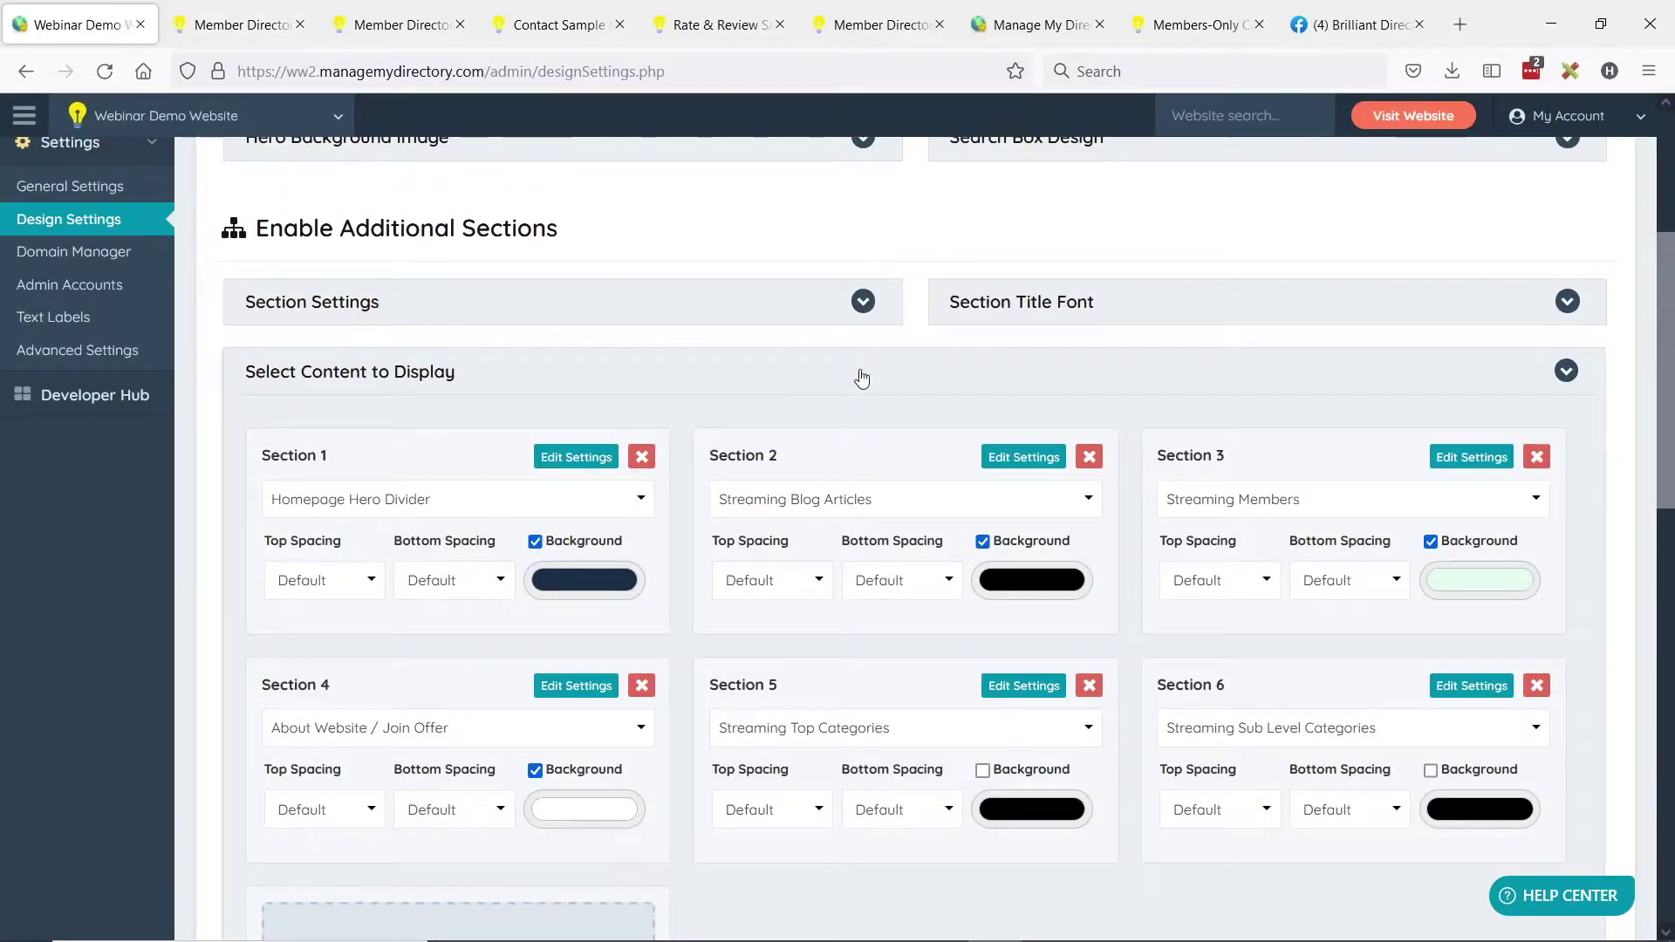
# Set Section 4's top and bottom spacing to 150px.
pyautogui.scroll(-3, 876, 363)
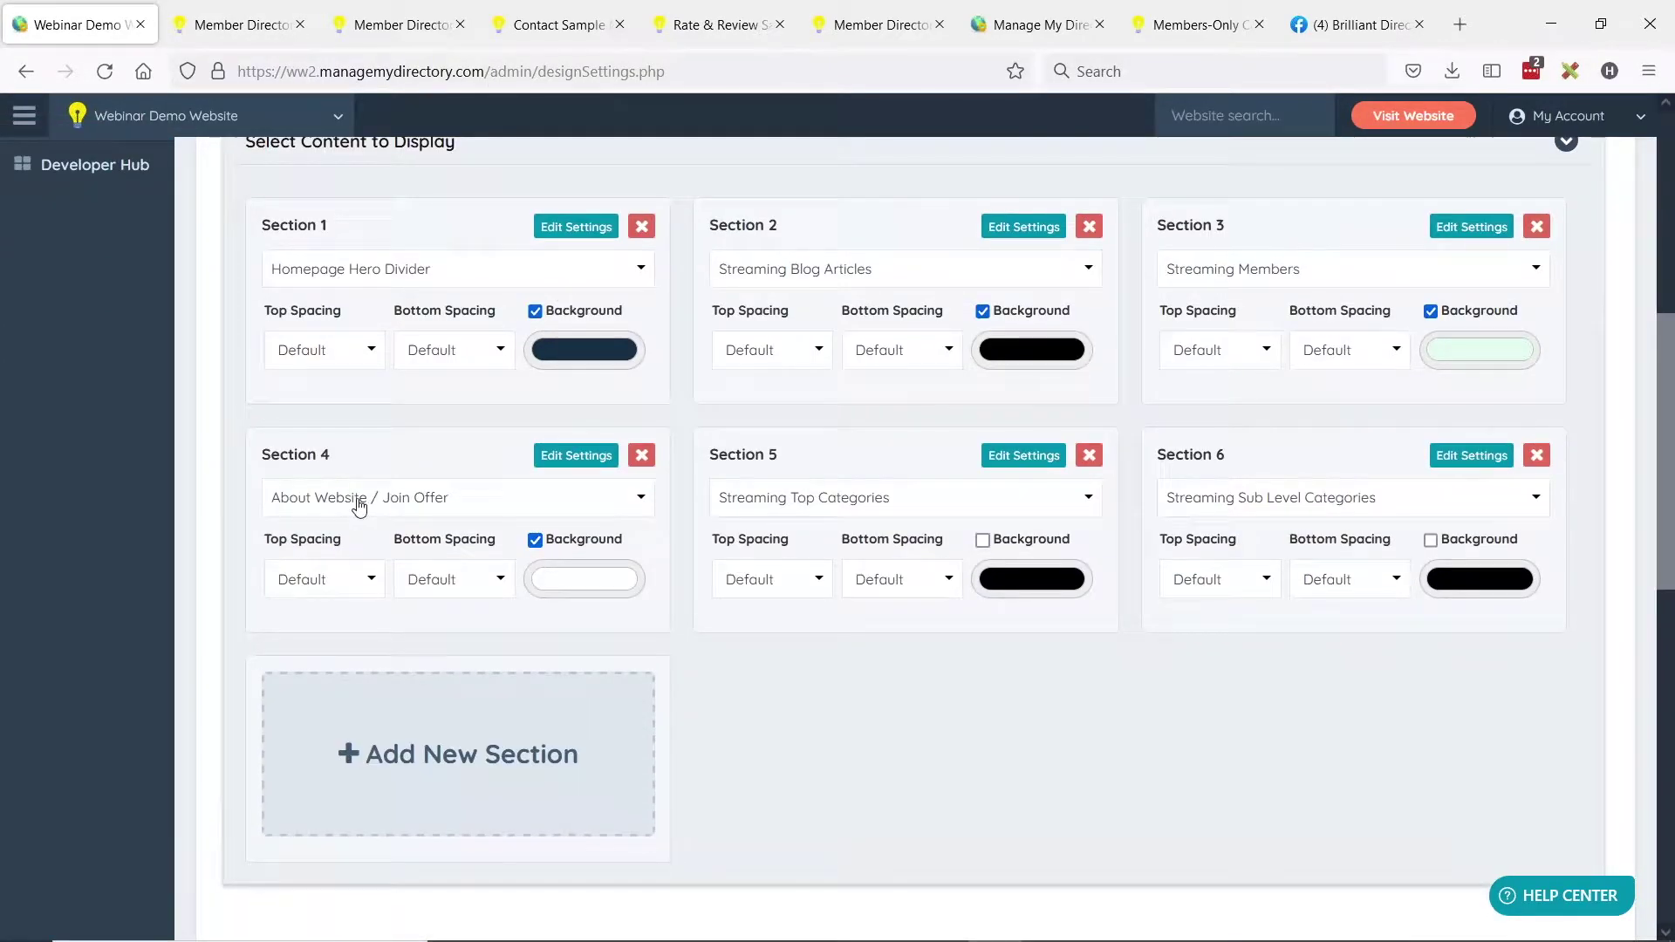
pyautogui.click(353, 577)
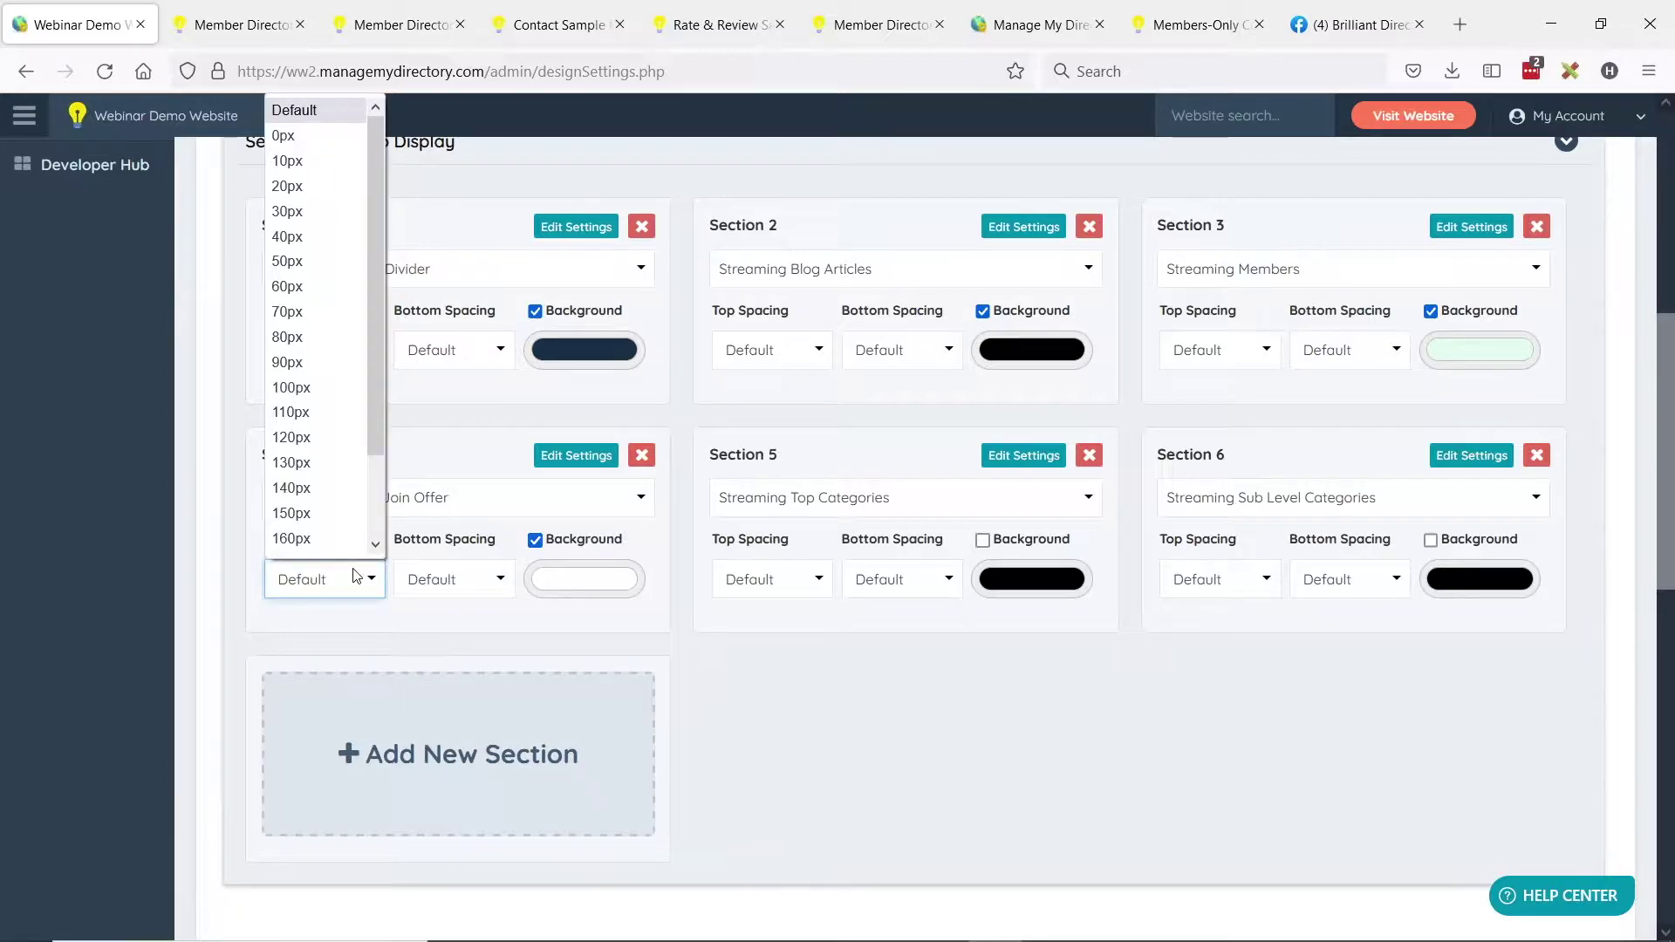
pyautogui.click(307, 513)
pyautogui.click(454, 592)
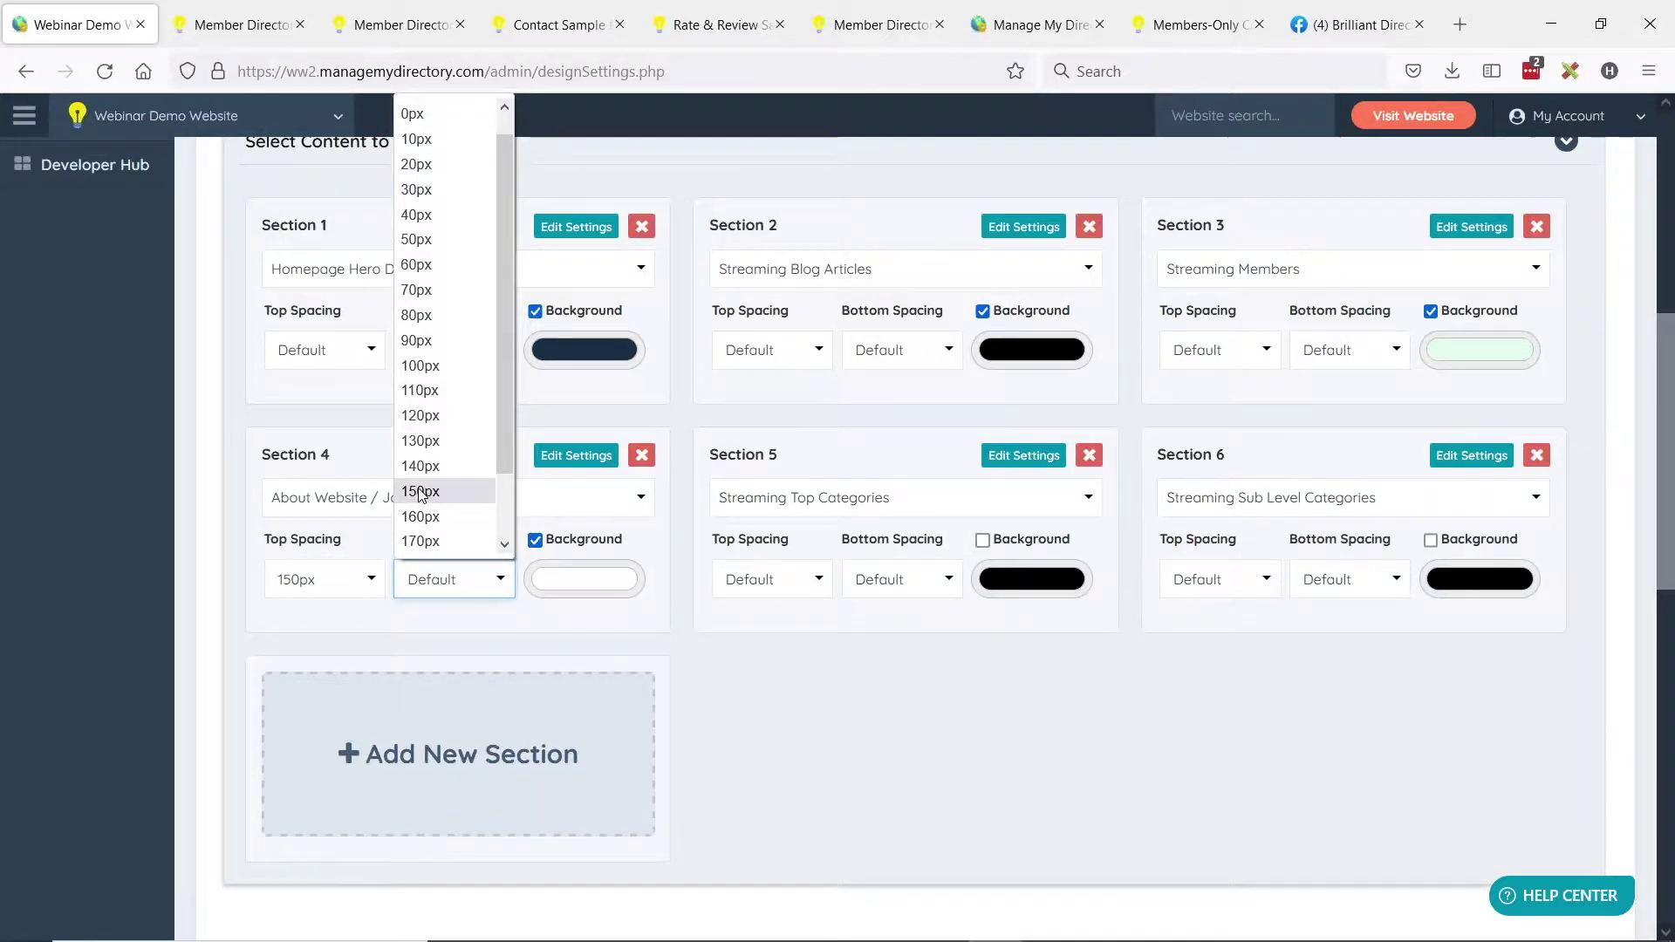
pyautogui.click(421, 513)
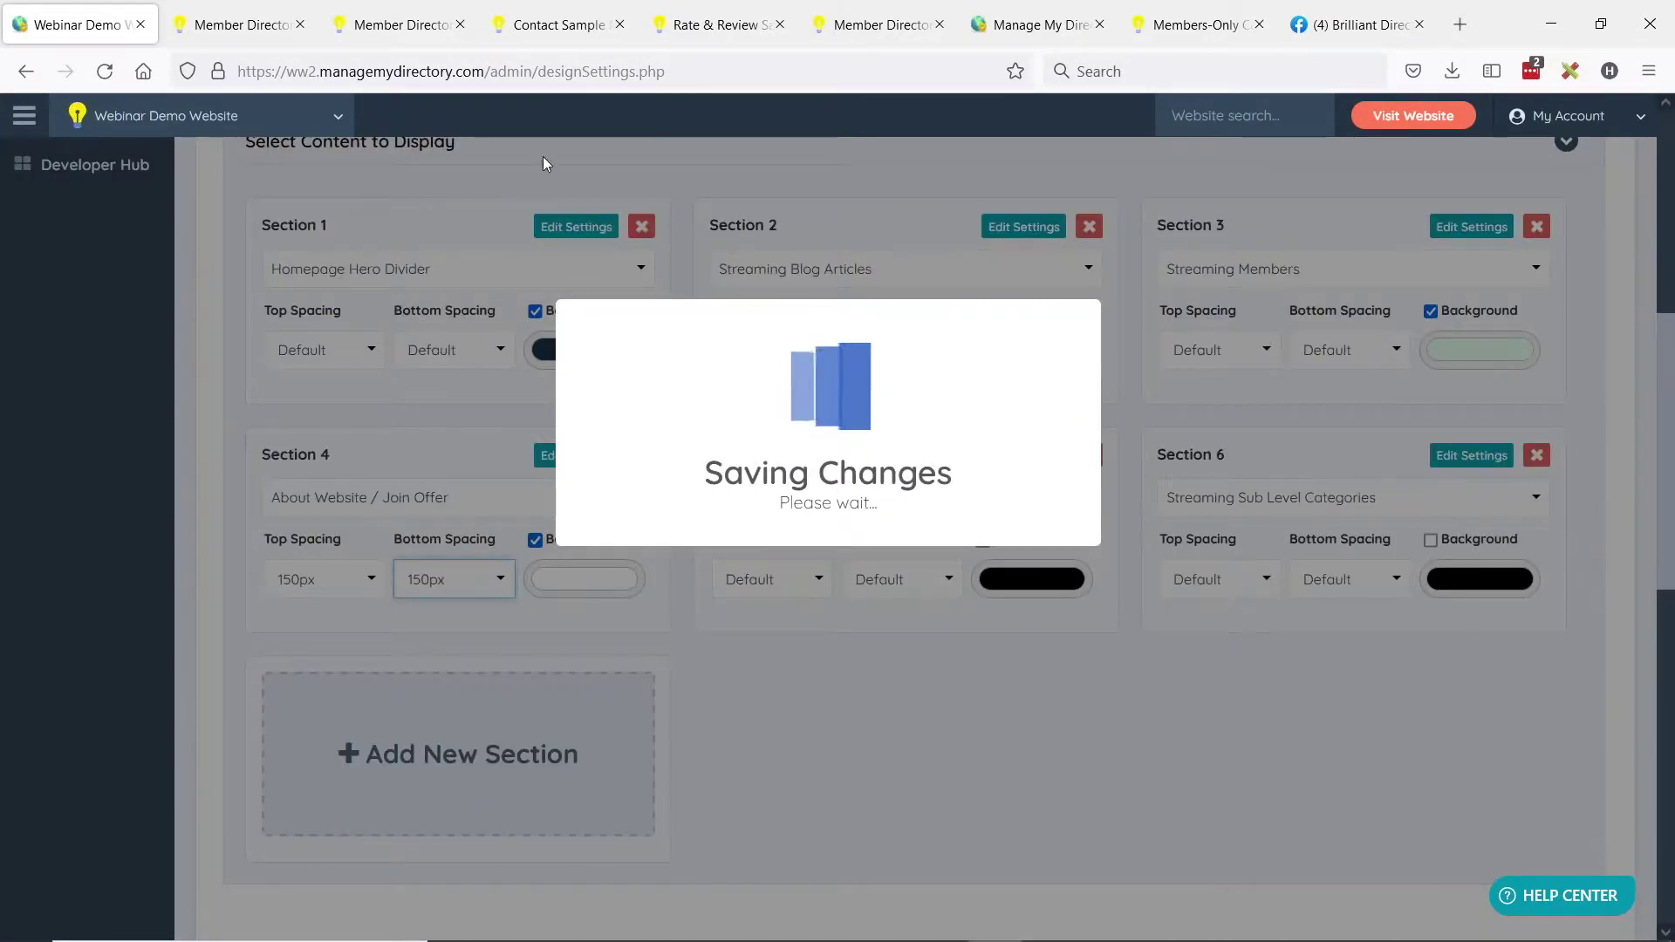
# Reload the live homepage to check the new spacing, then go back to the admin design settings.
pyautogui.click(272, 25)
pyautogui.scroll(-1, 617, 518)
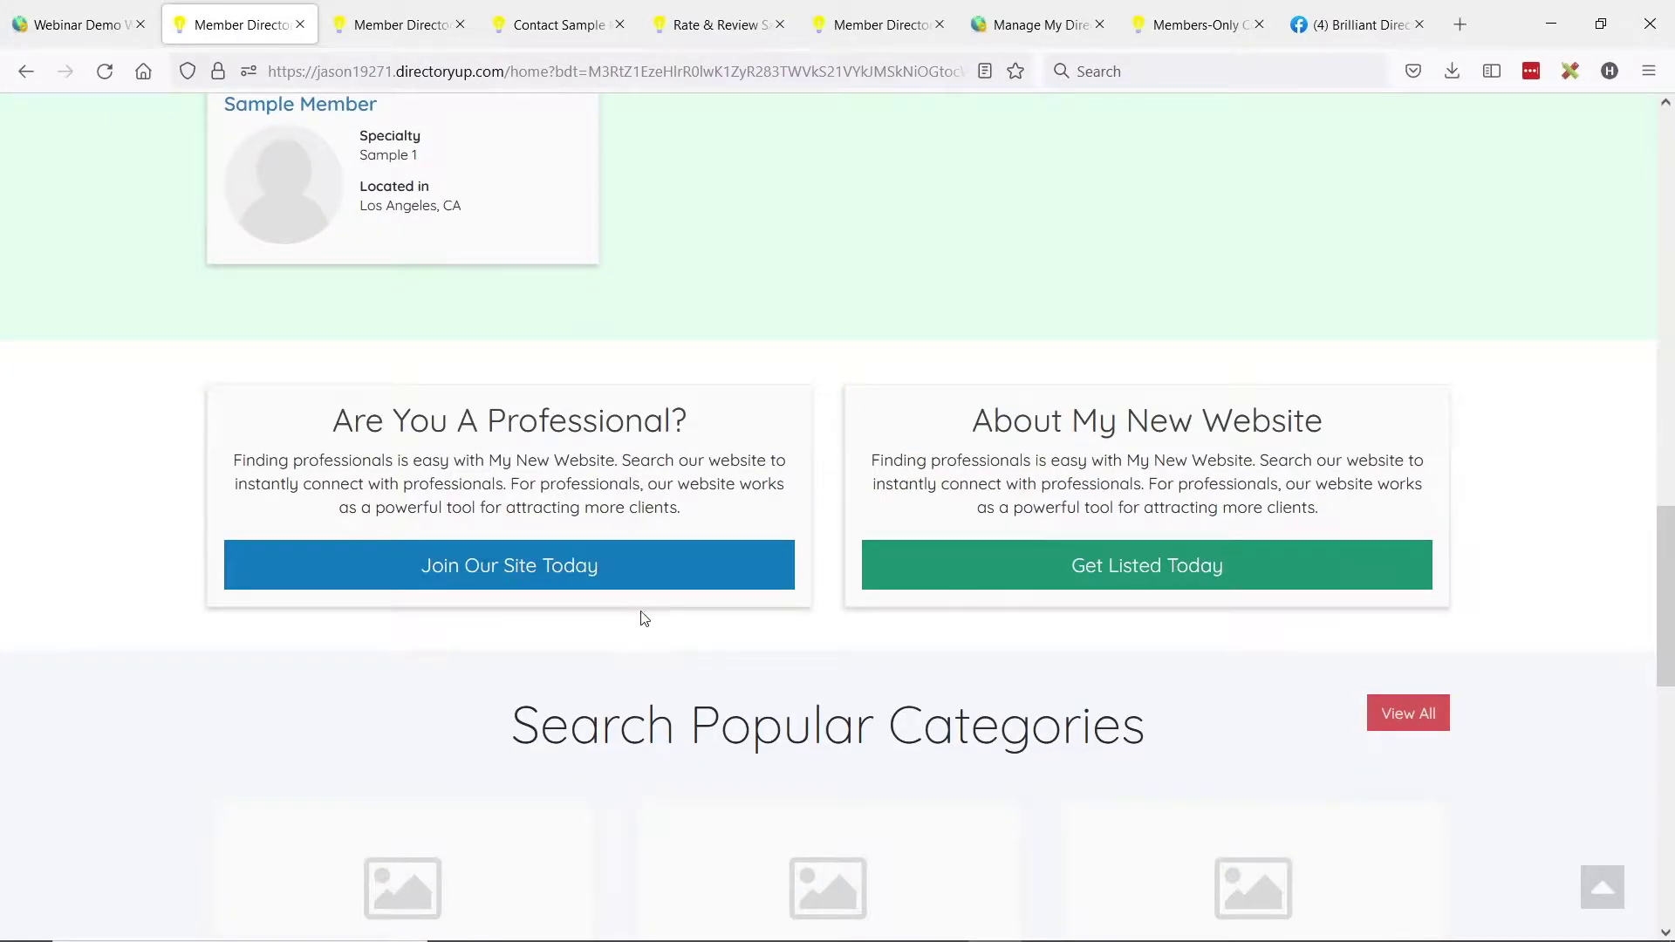
pyautogui.click(103, 73)
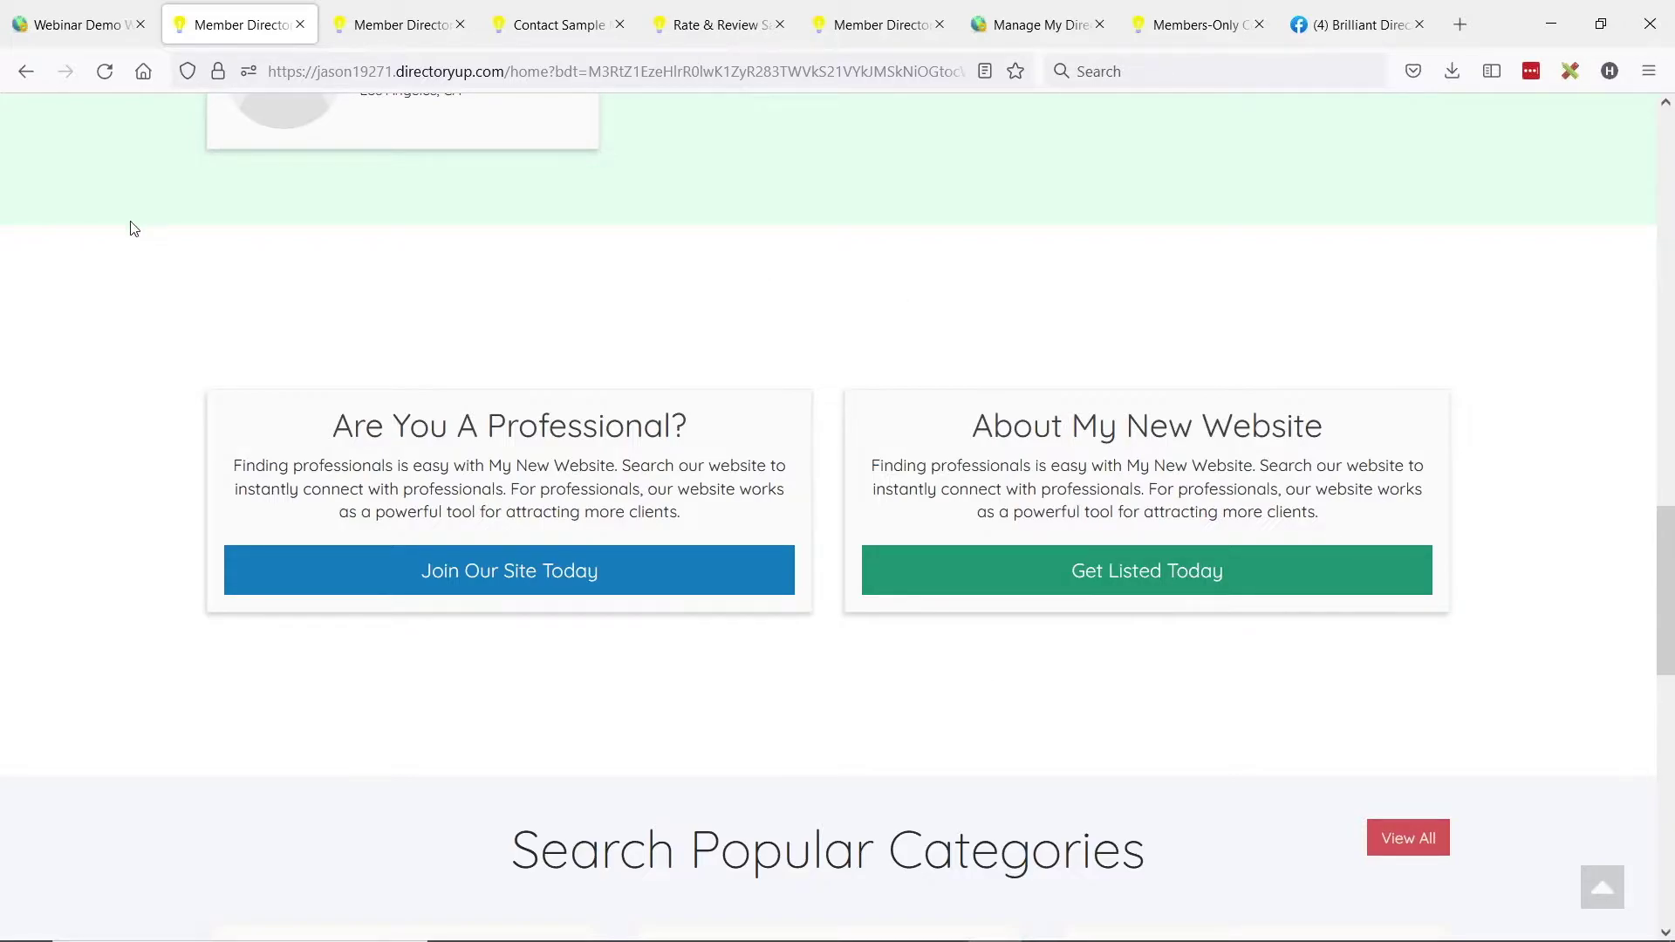
pyautogui.click(58, 21)
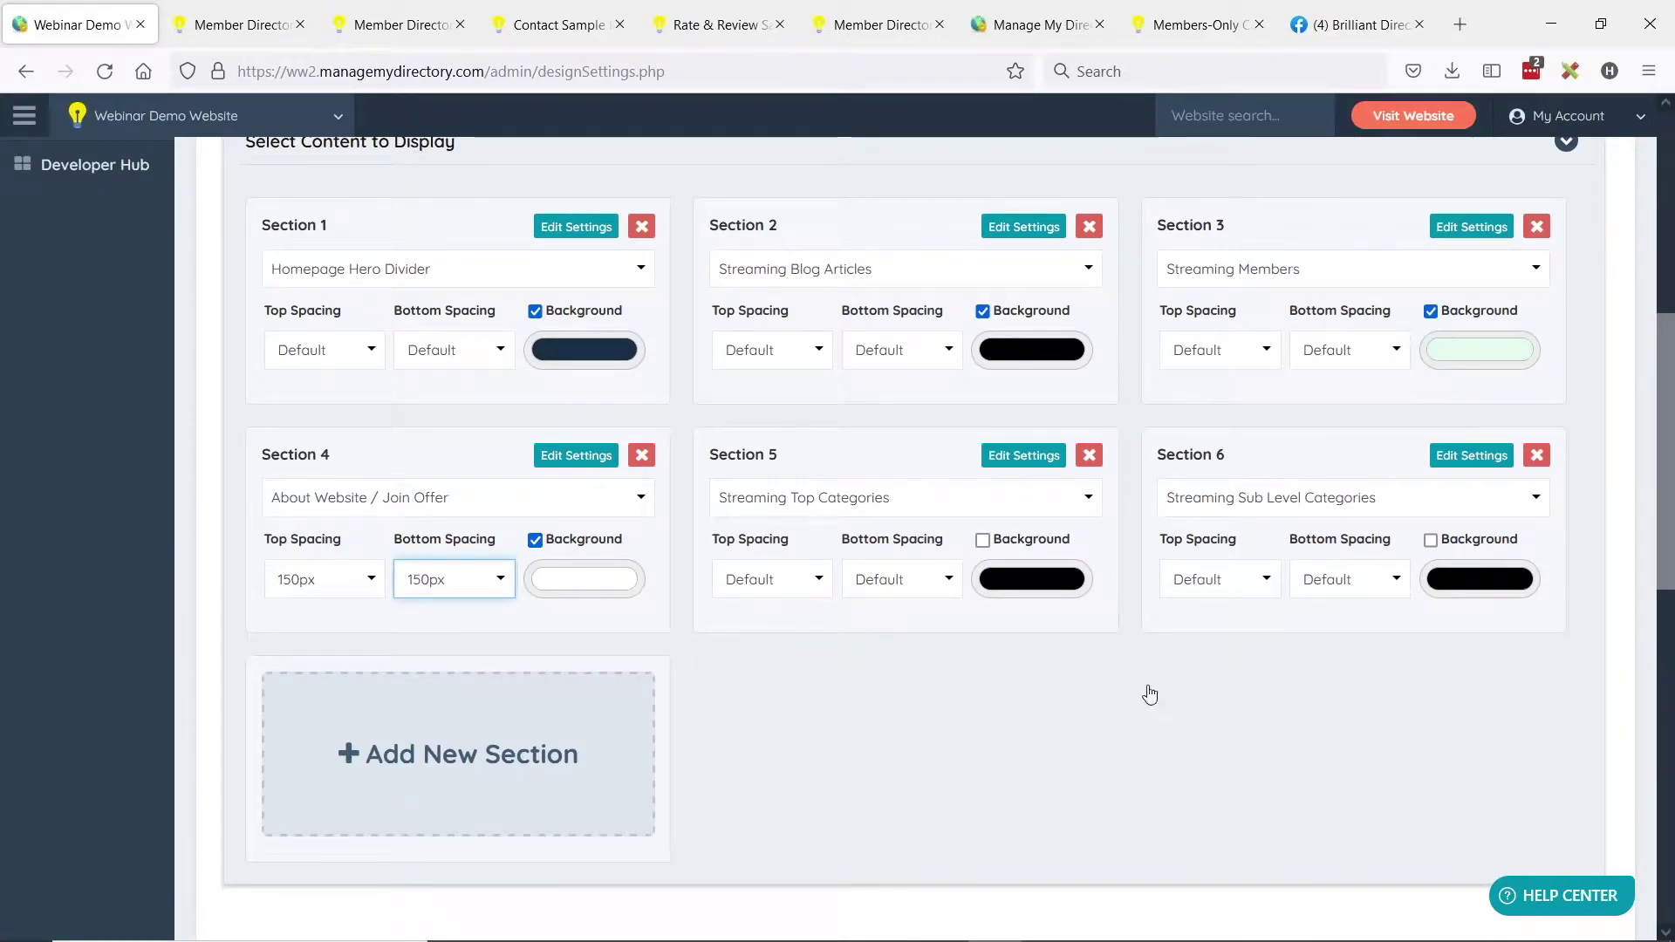
# Add a new homepage section set to Custom Content 1 and move it up into Section 5.
pyautogui.click(448, 752)
pyautogui.click(417, 744)
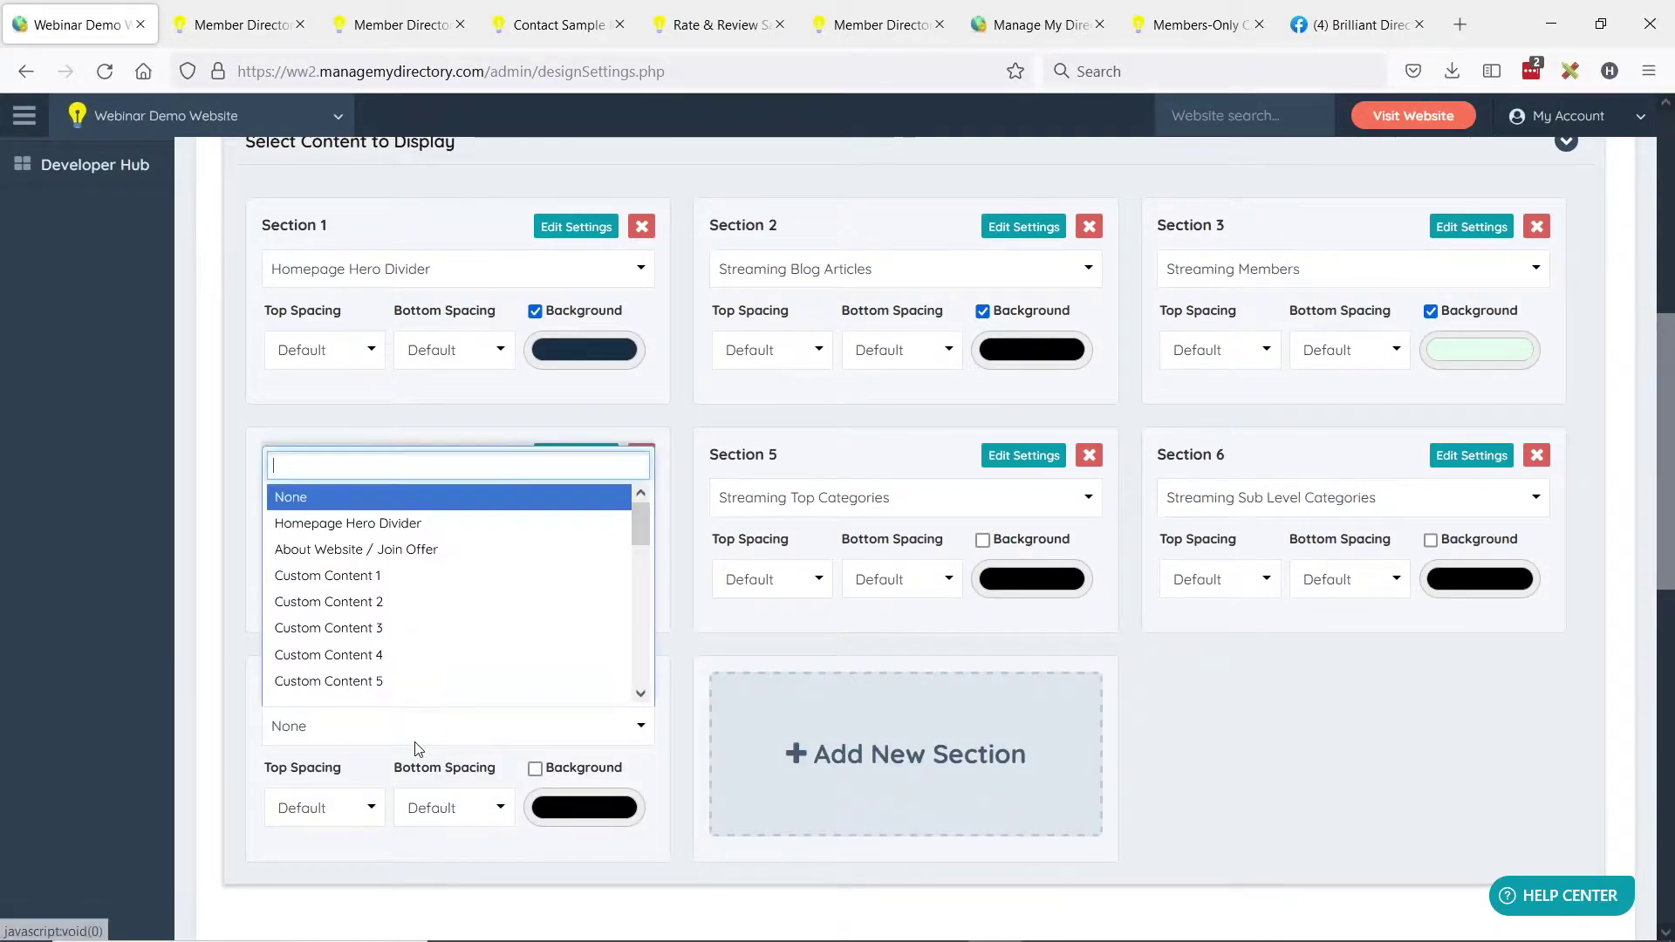
pyautogui.click(406, 601)
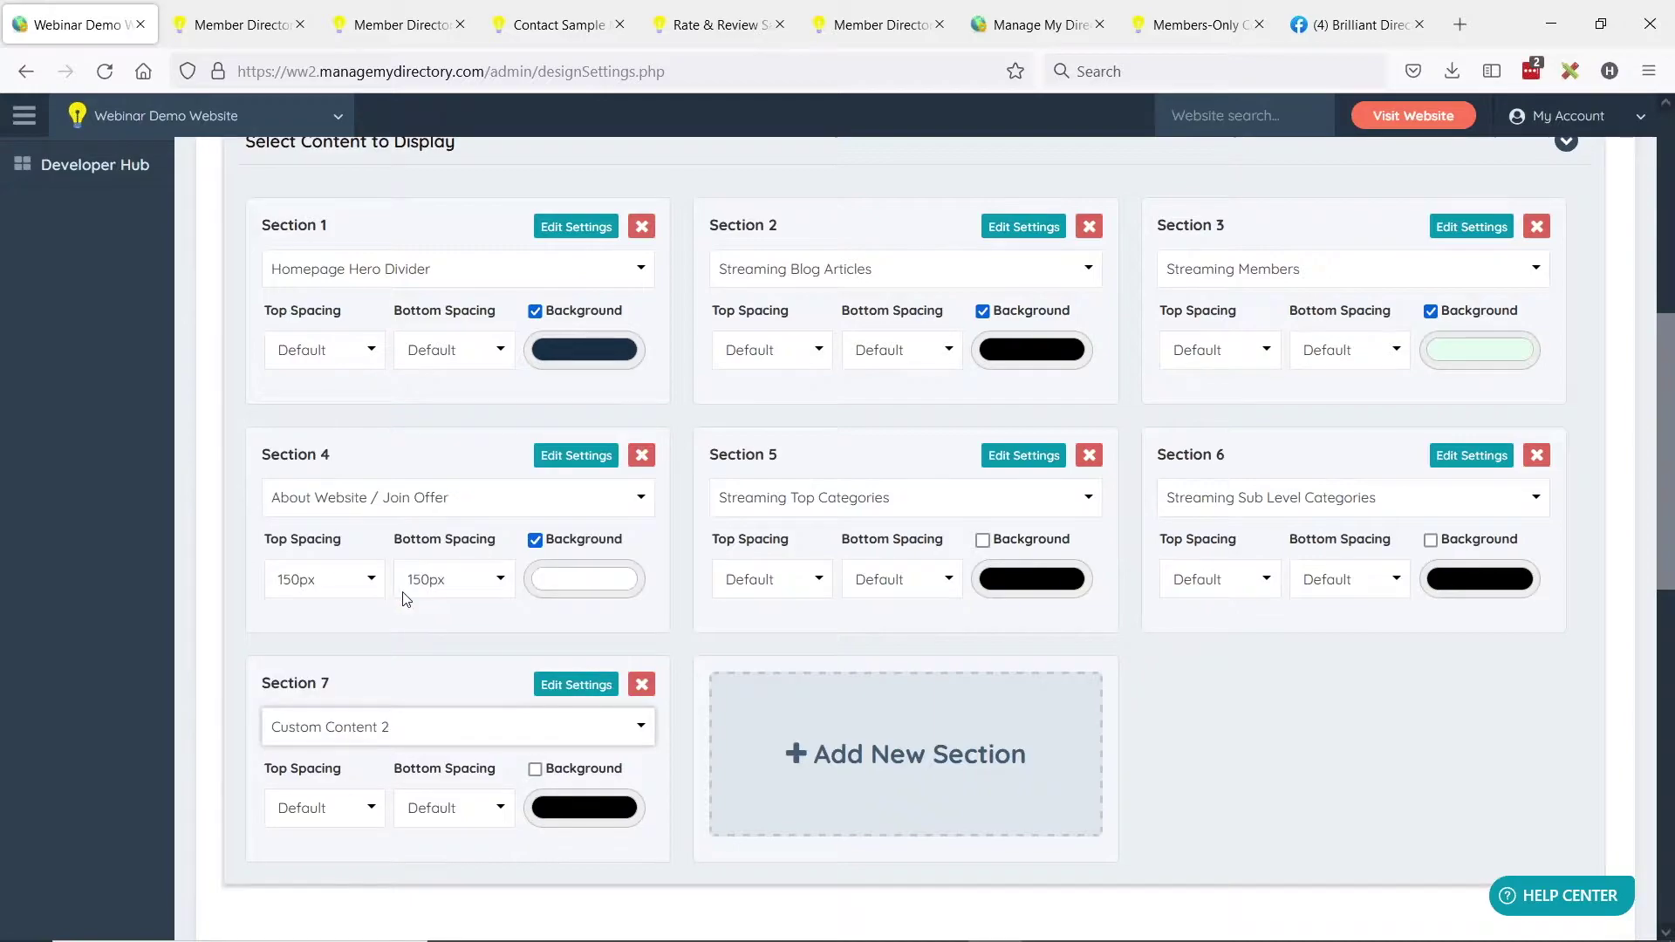
pyautogui.click(468, 729)
pyautogui.click(364, 568)
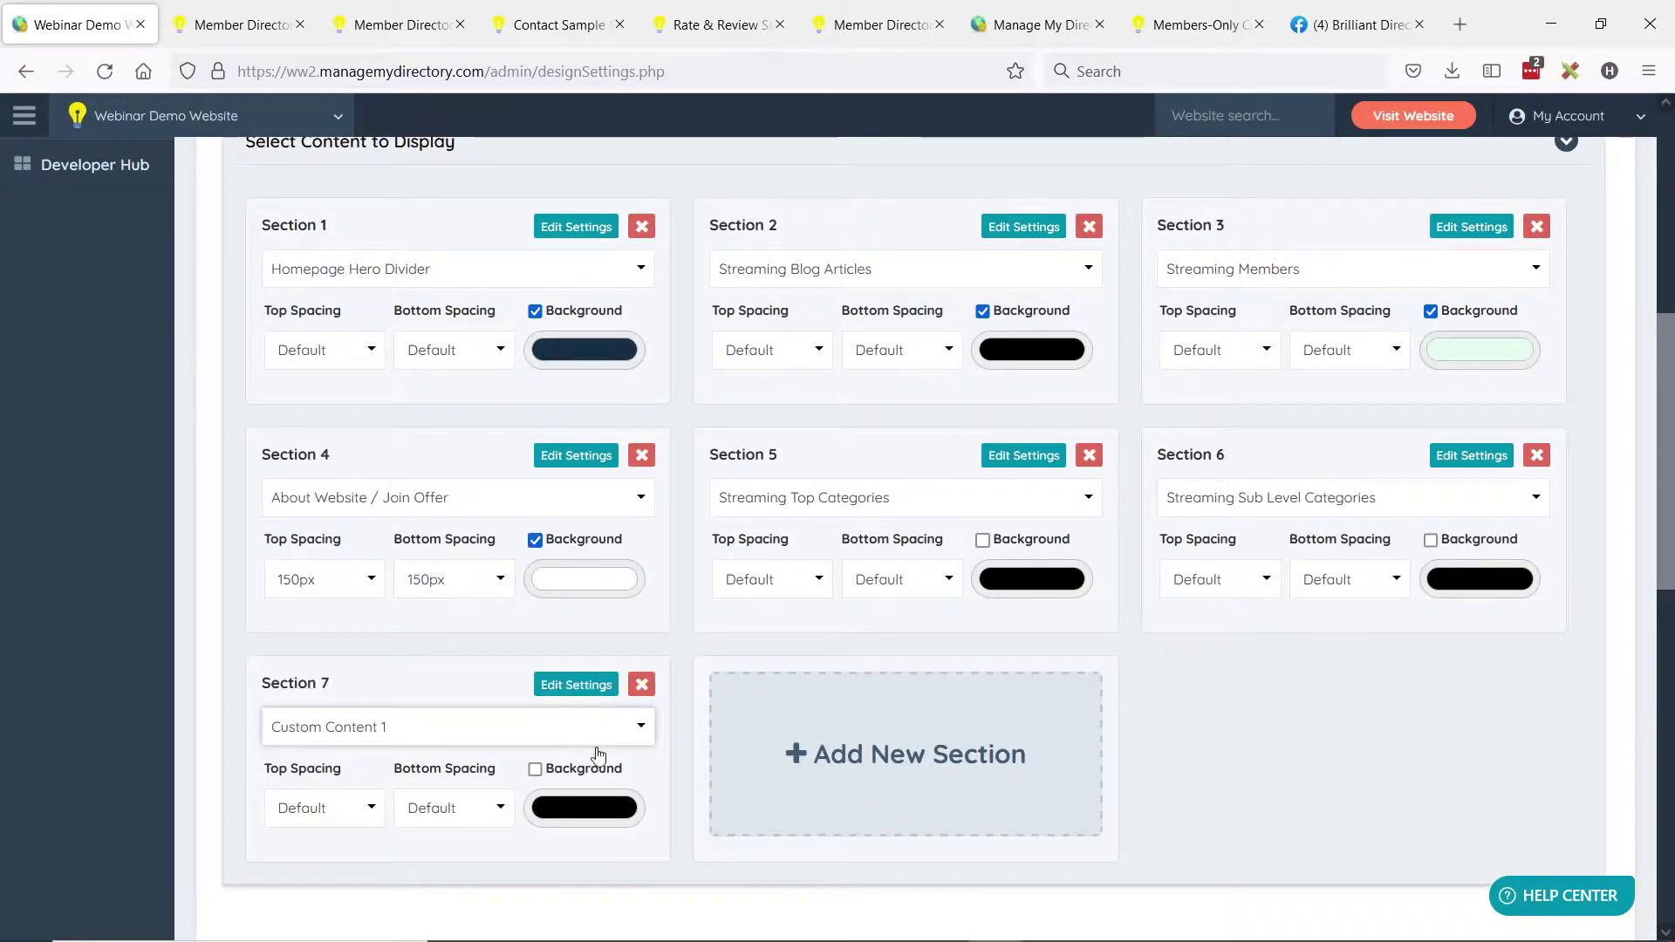
pyautogui.moveTo(403, 680); pyautogui.dragTo(808, 453)
# Give Section 5 200px top and bottom spacing and open Custom Content 1's settings.
pyautogui.click(816, 591)
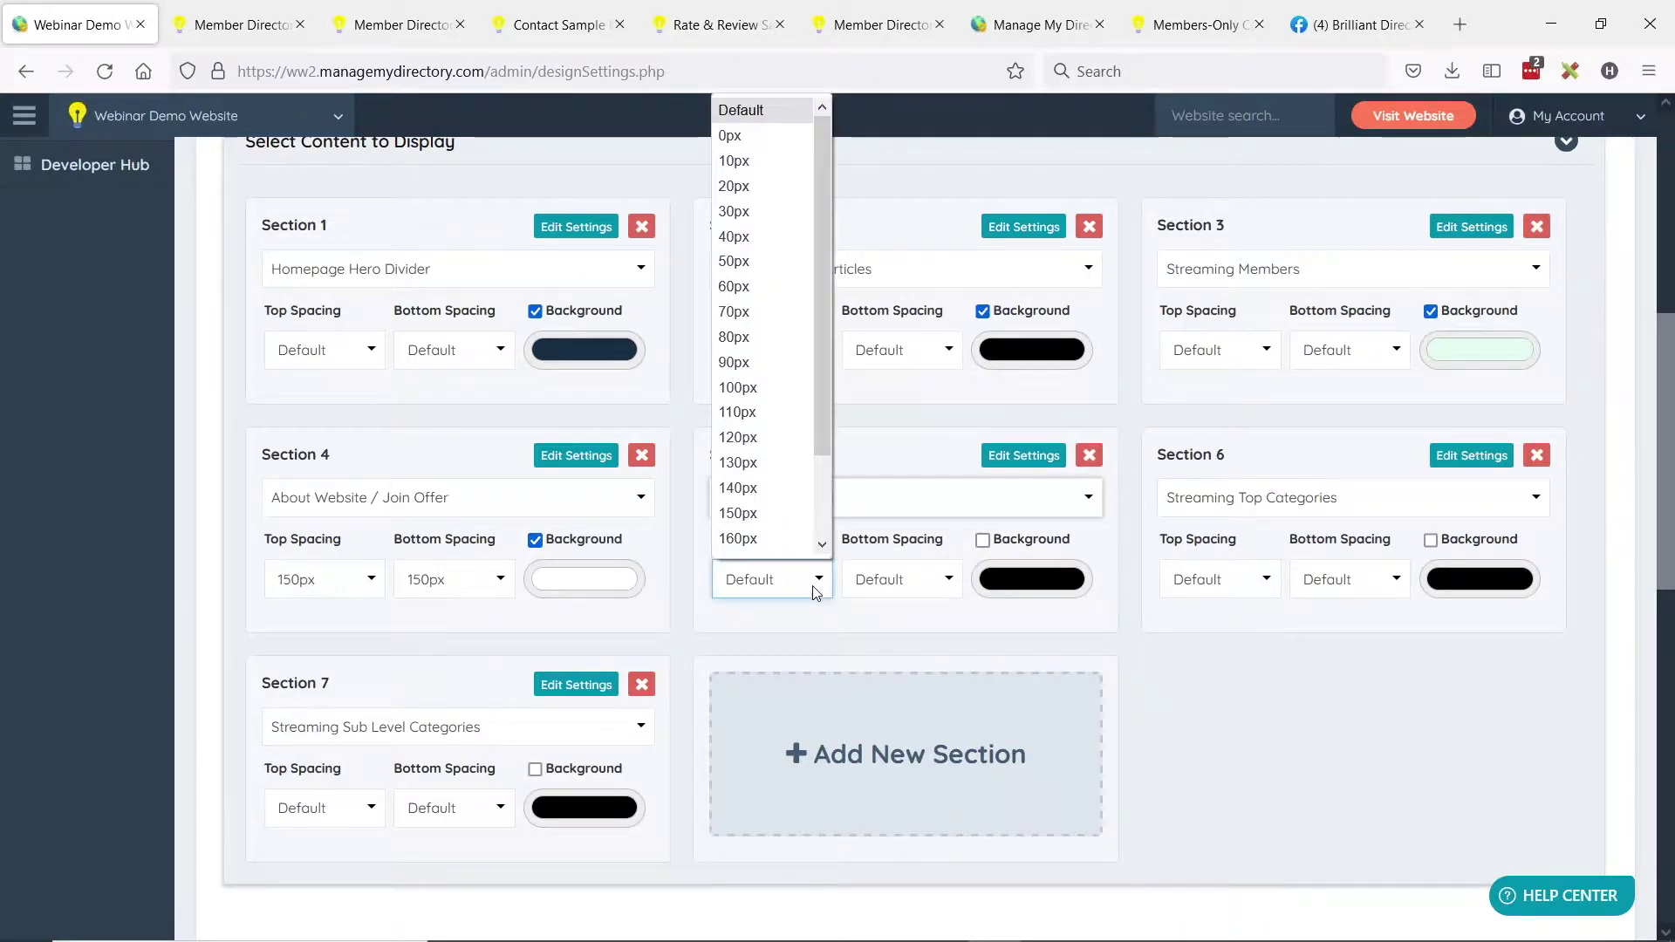
pyautogui.scroll(-2, 775, 509)
pyautogui.click(759, 541)
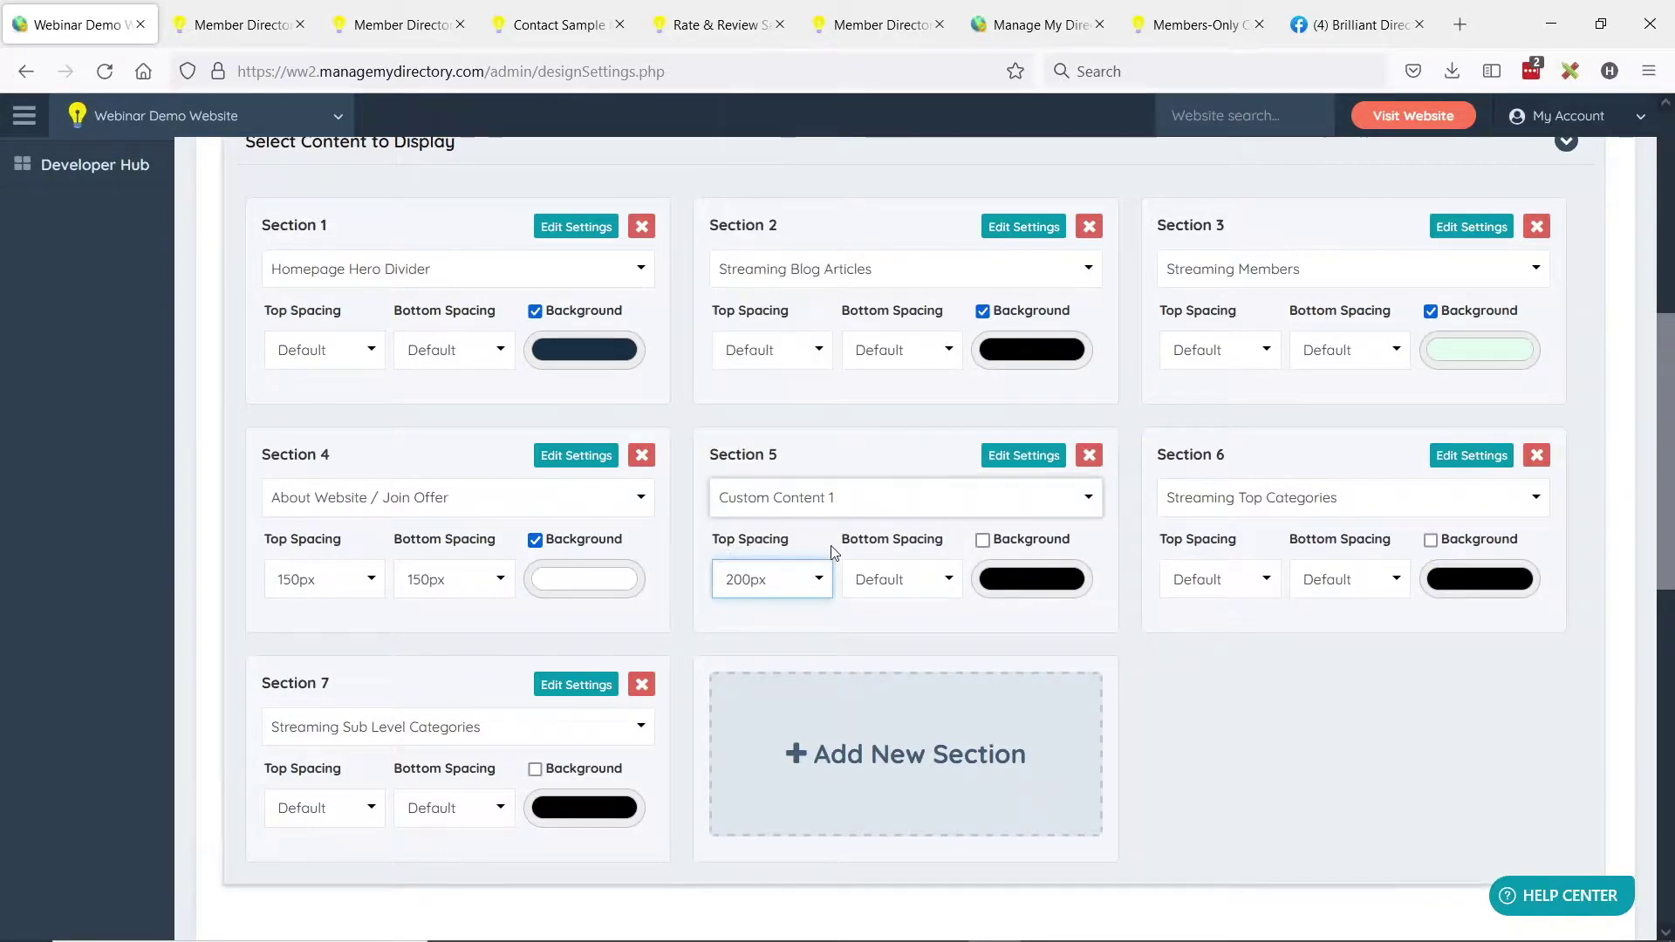
pyautogui.click(890, 580)
pyautogui.scroll(-2, 890, 497)
pyautogui.click(869, 542)
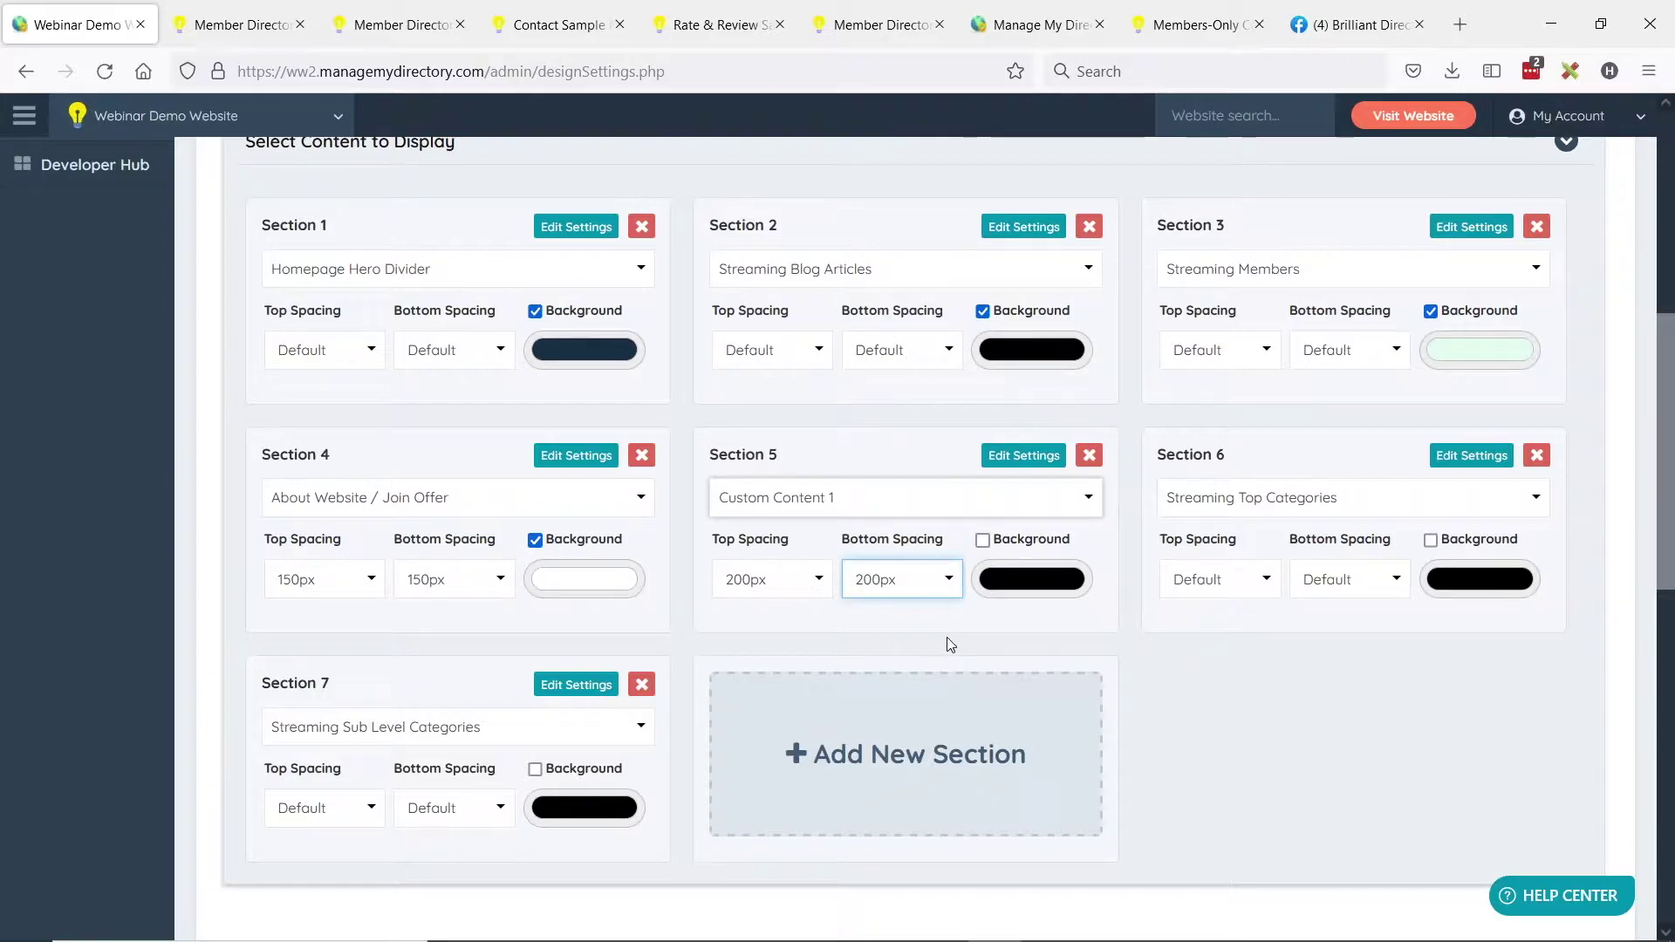
pyautogui.click(1018, 457)
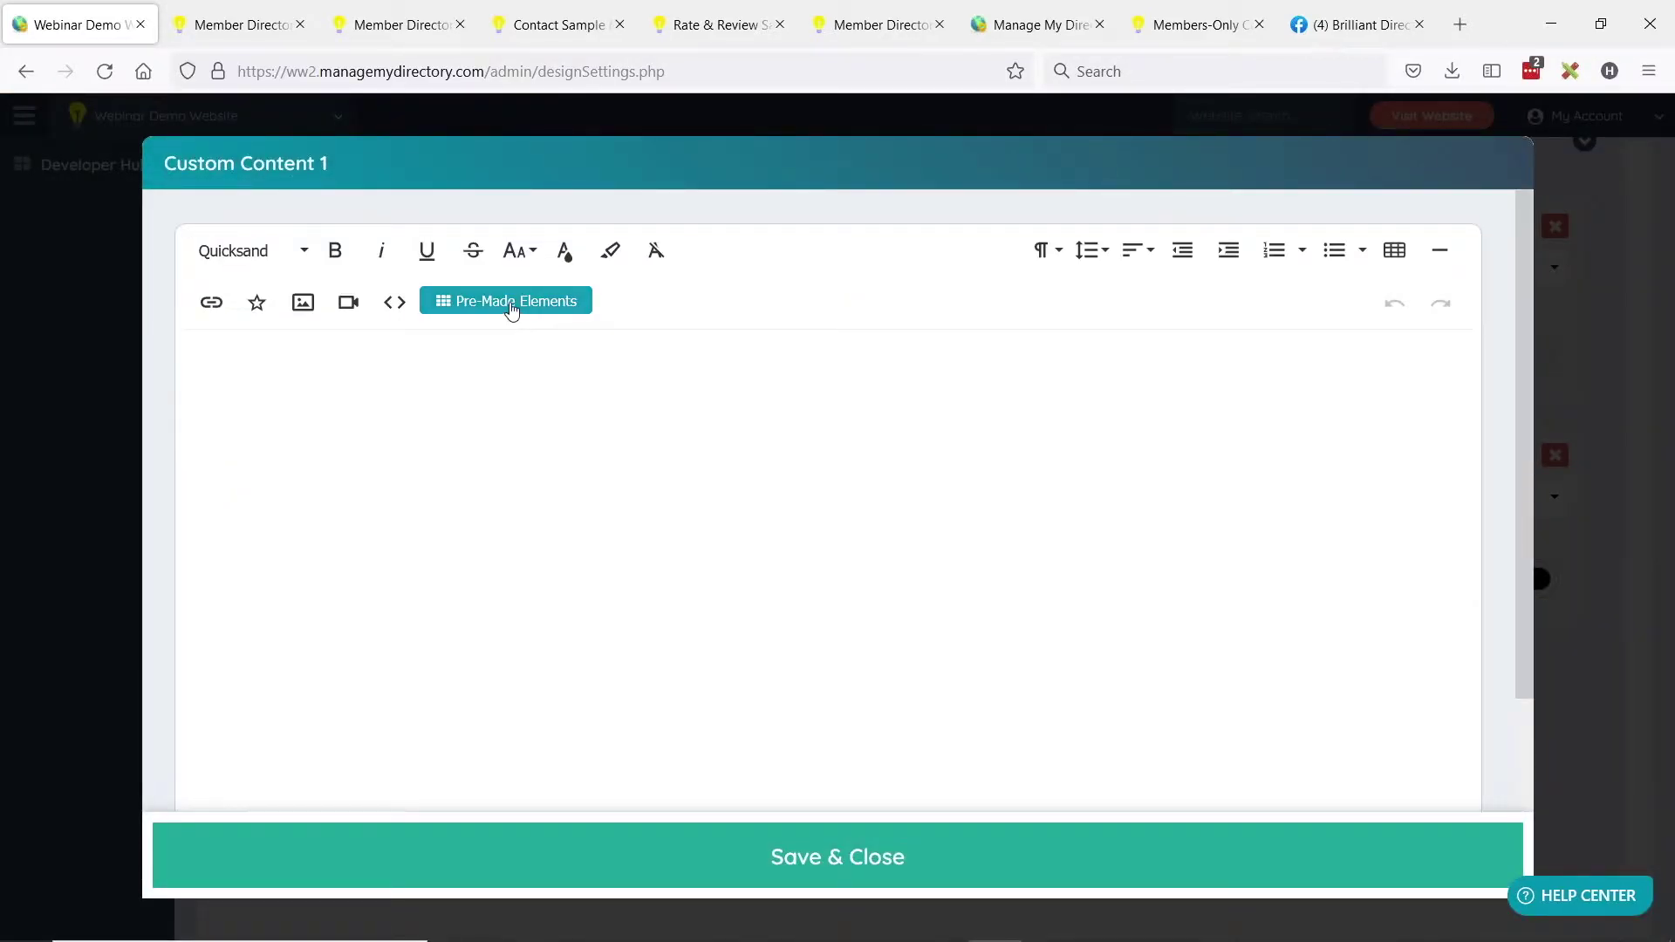
# Drop the pre-made Text with Image Right element into Custom Content 1, save, and reload the live homepage.
pyautogui.click(521, 301)
pyautogui.scroll(-2, 1538, 550)
pyautogui.moveTo(1538, 558); pyautogui.dragTo(831, 458)
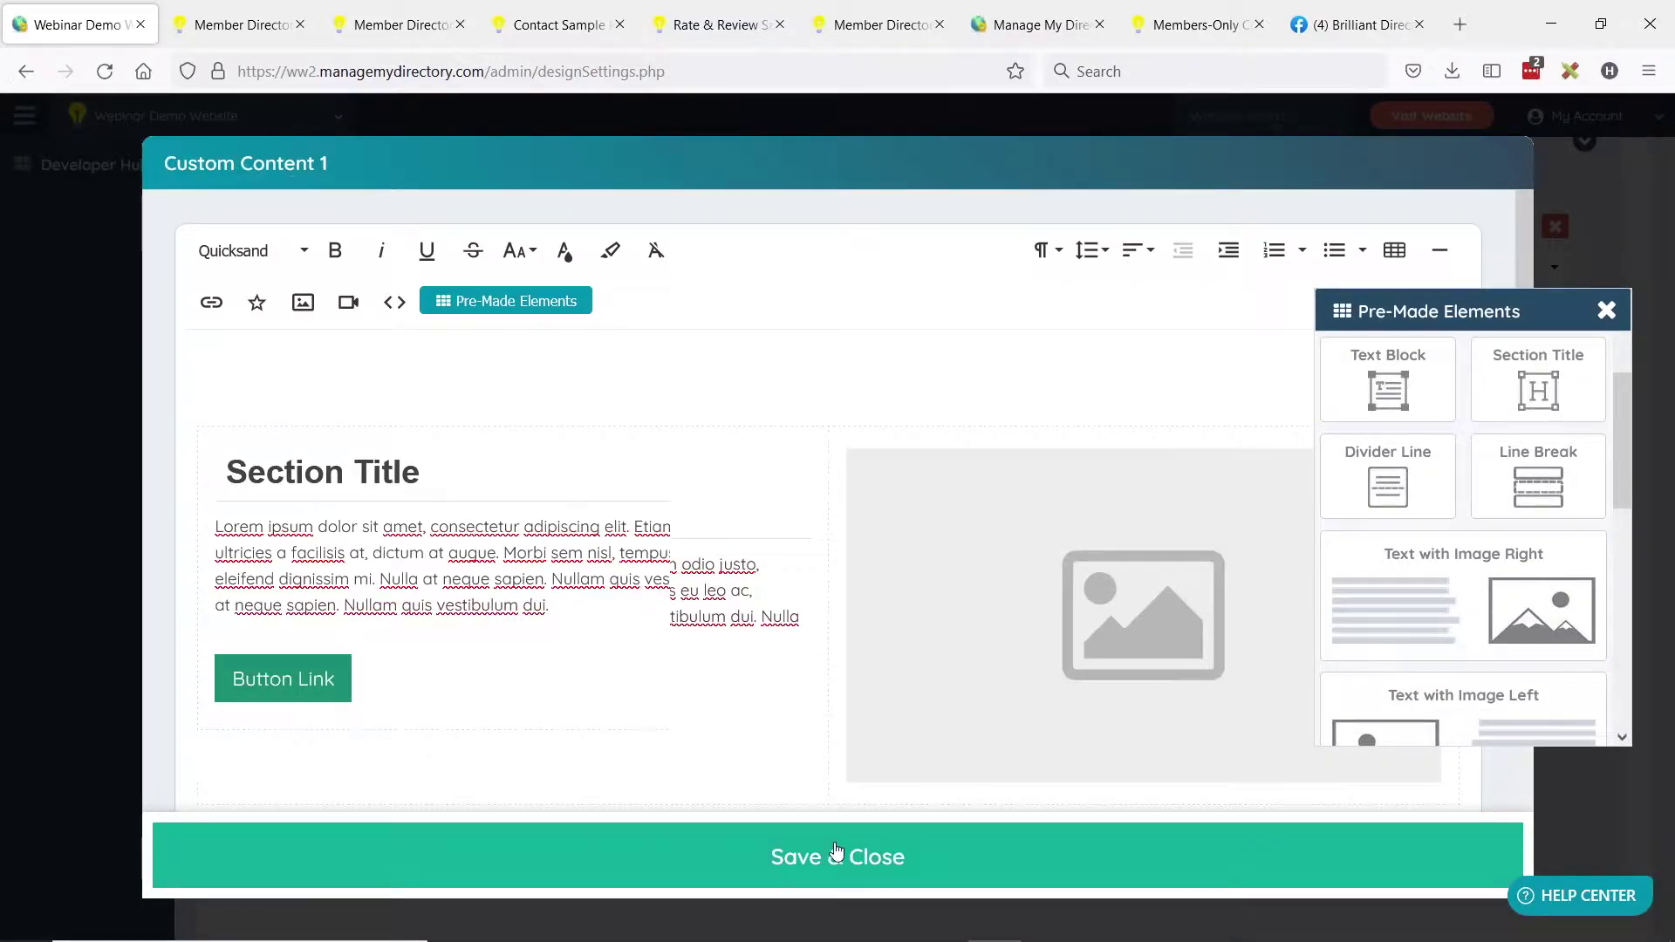
pyautogui.click(835, 851)
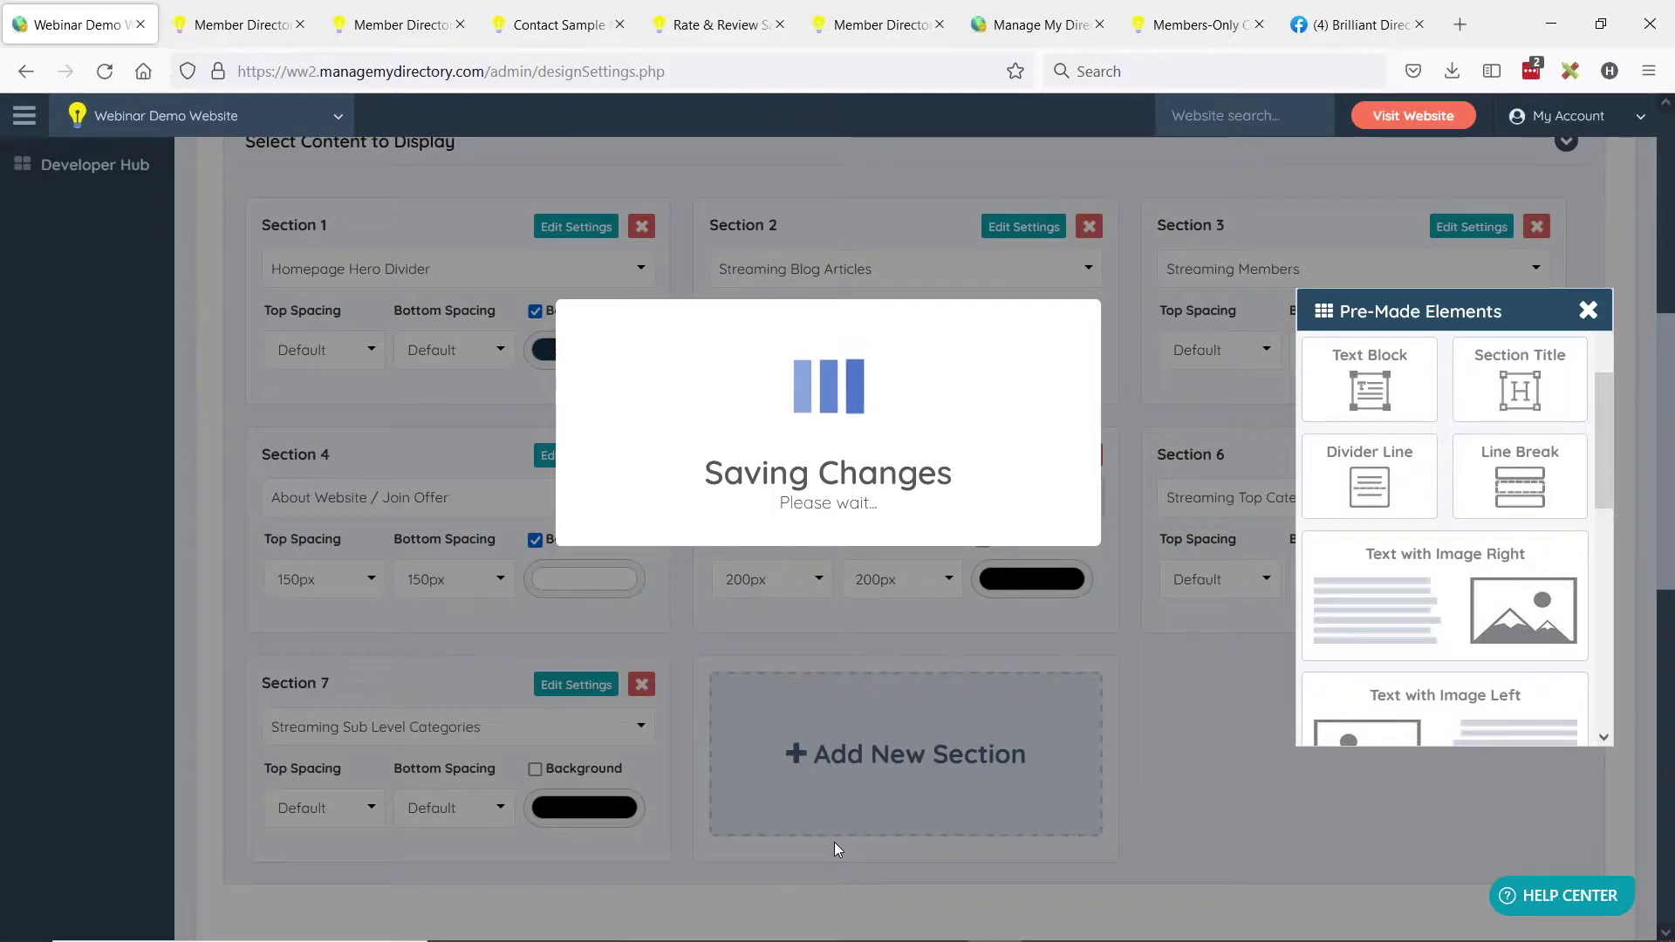
pyautogui.hotkey('ctrl', 'Tab')
pyautogui.click(105, 71)
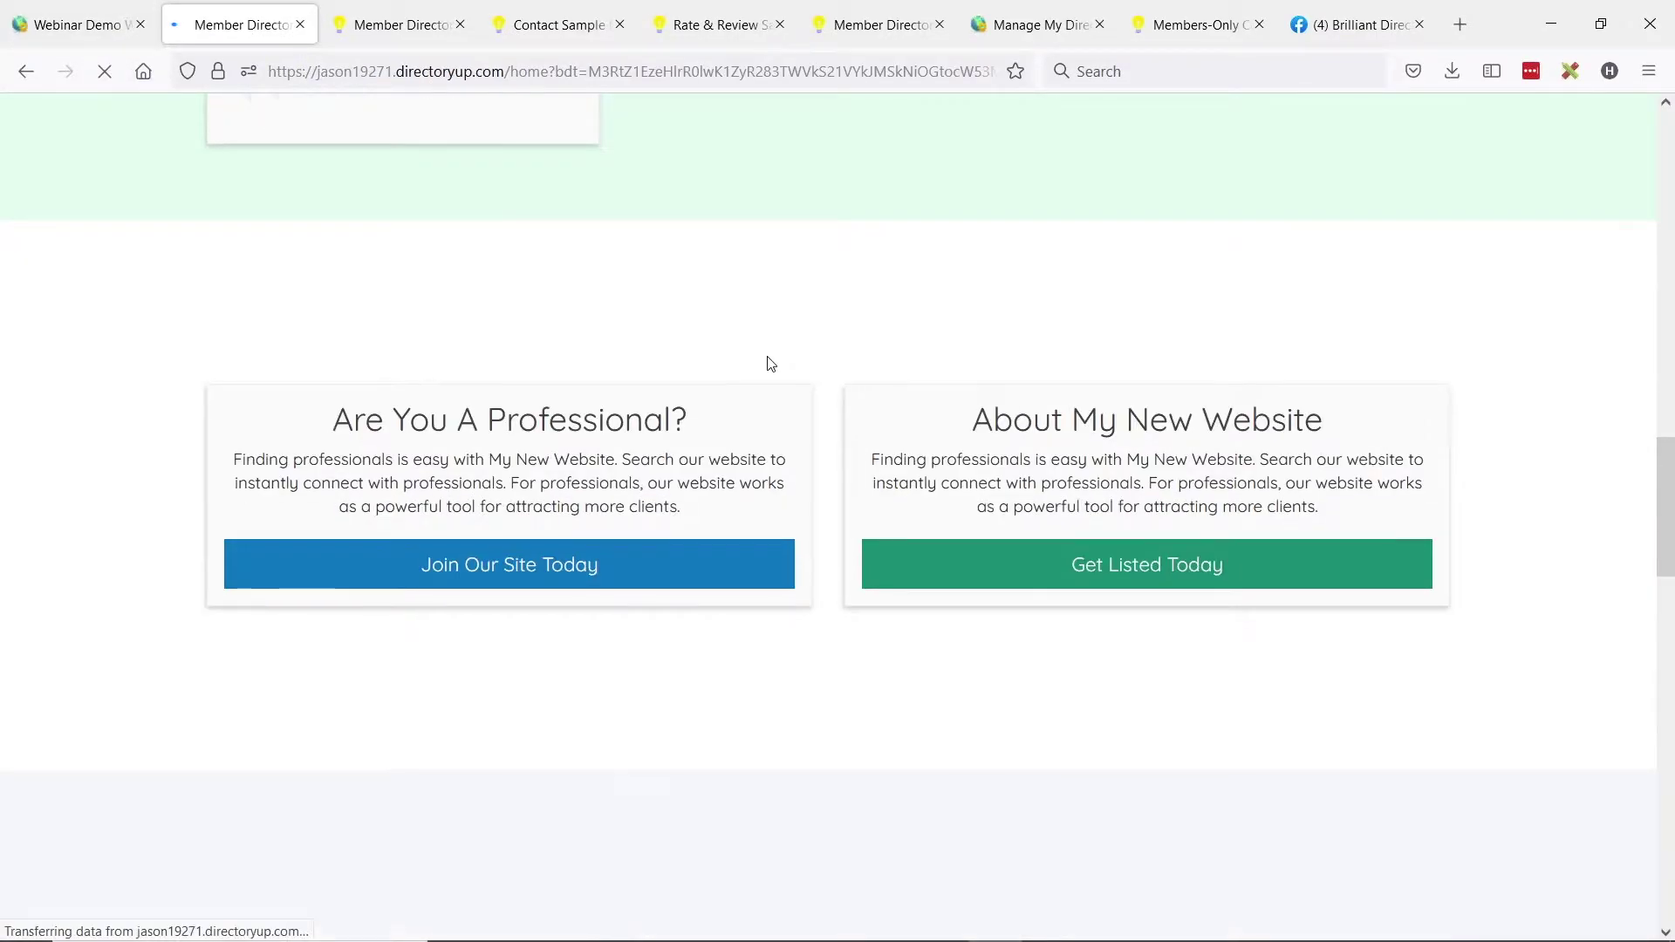
pyautogui.scroll(-5, 811, 314)
pyautogui.scroll(-5, 829, 302)
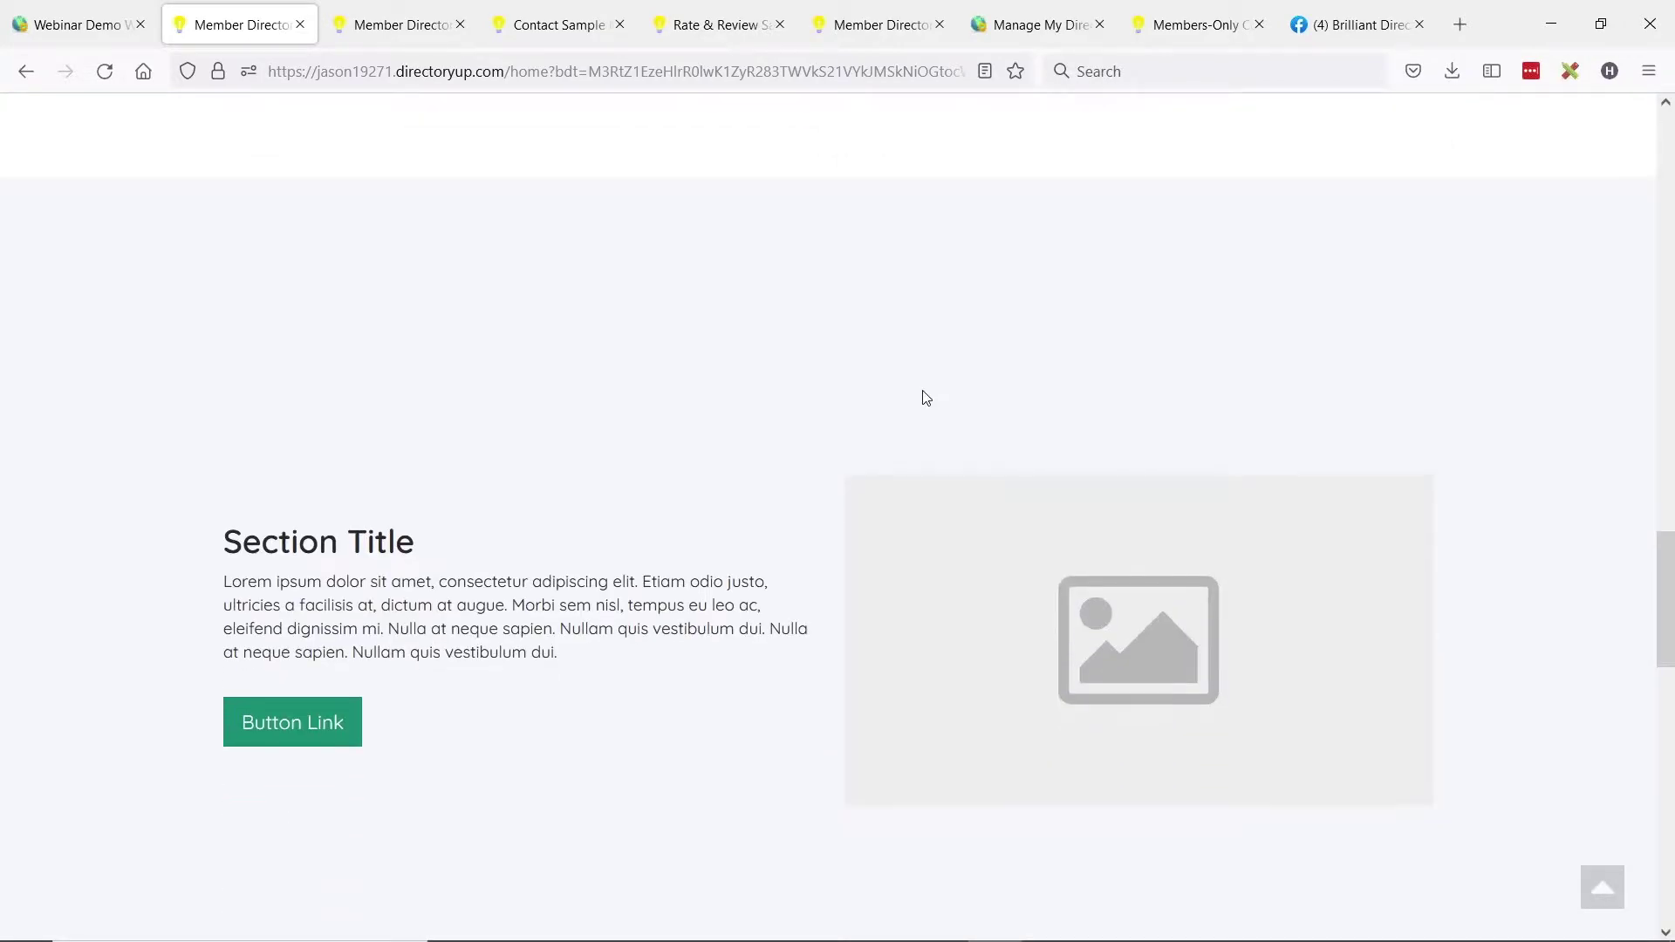
pyautogui.scroll(4, 945, 215)
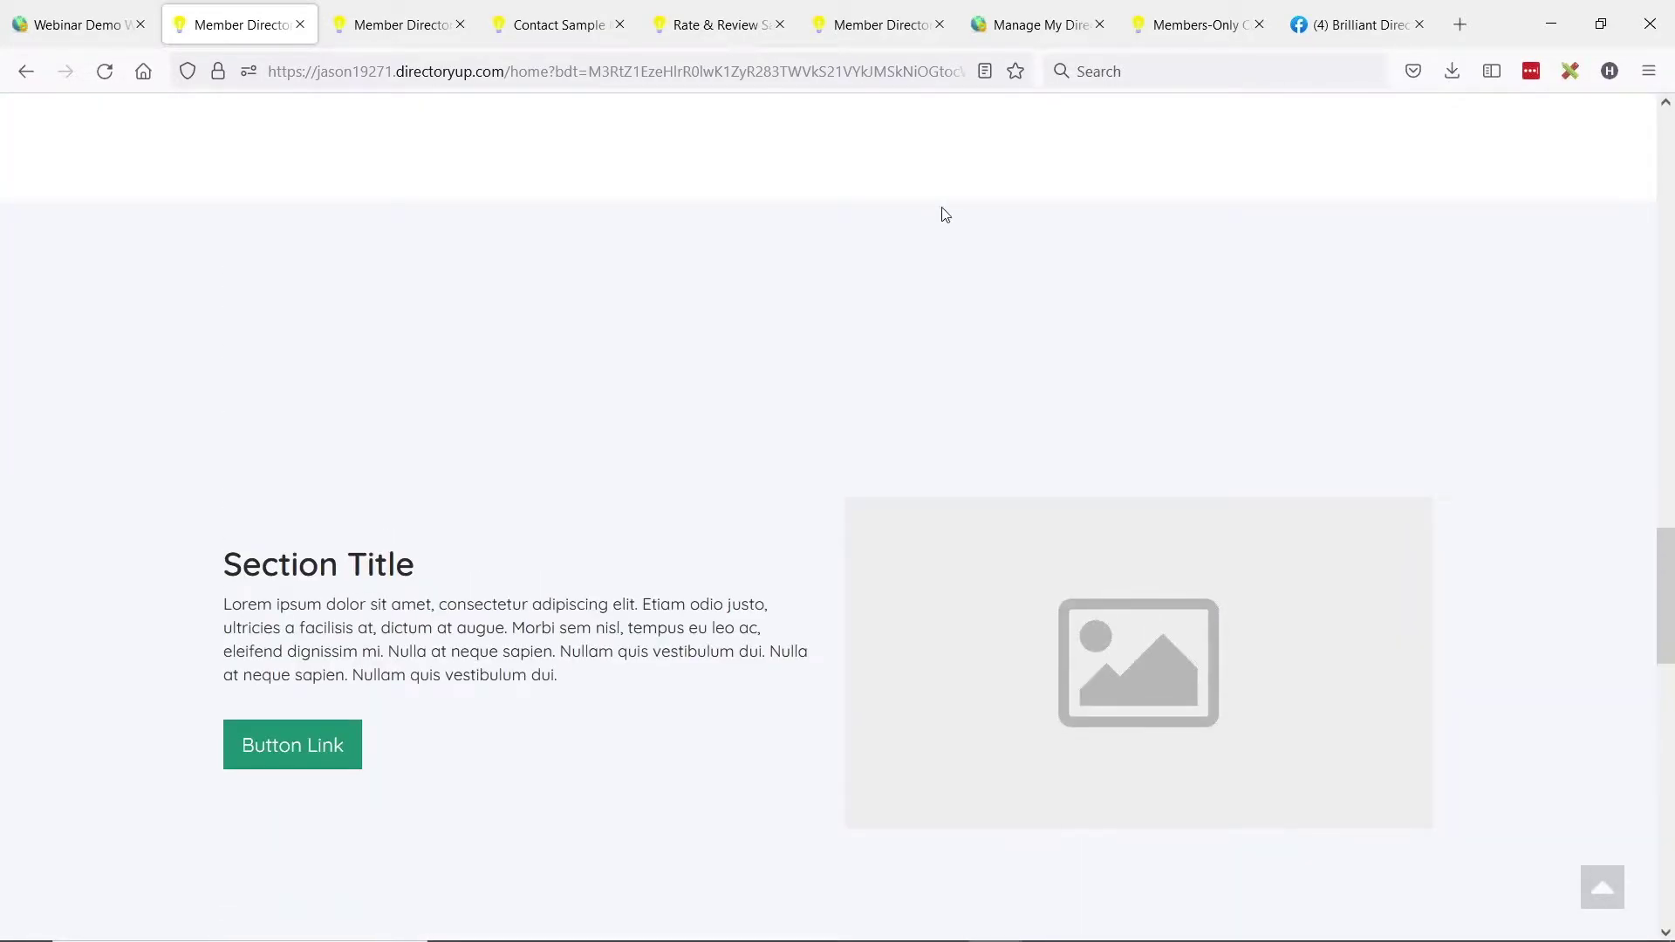
pyautogui.scroll(3, 864, 331)
pyautogui.scroll(-3, 876, 349)
pyautogui.scroll(-1, 890, 314)
pyautogui.scroll(1, 898, 415)
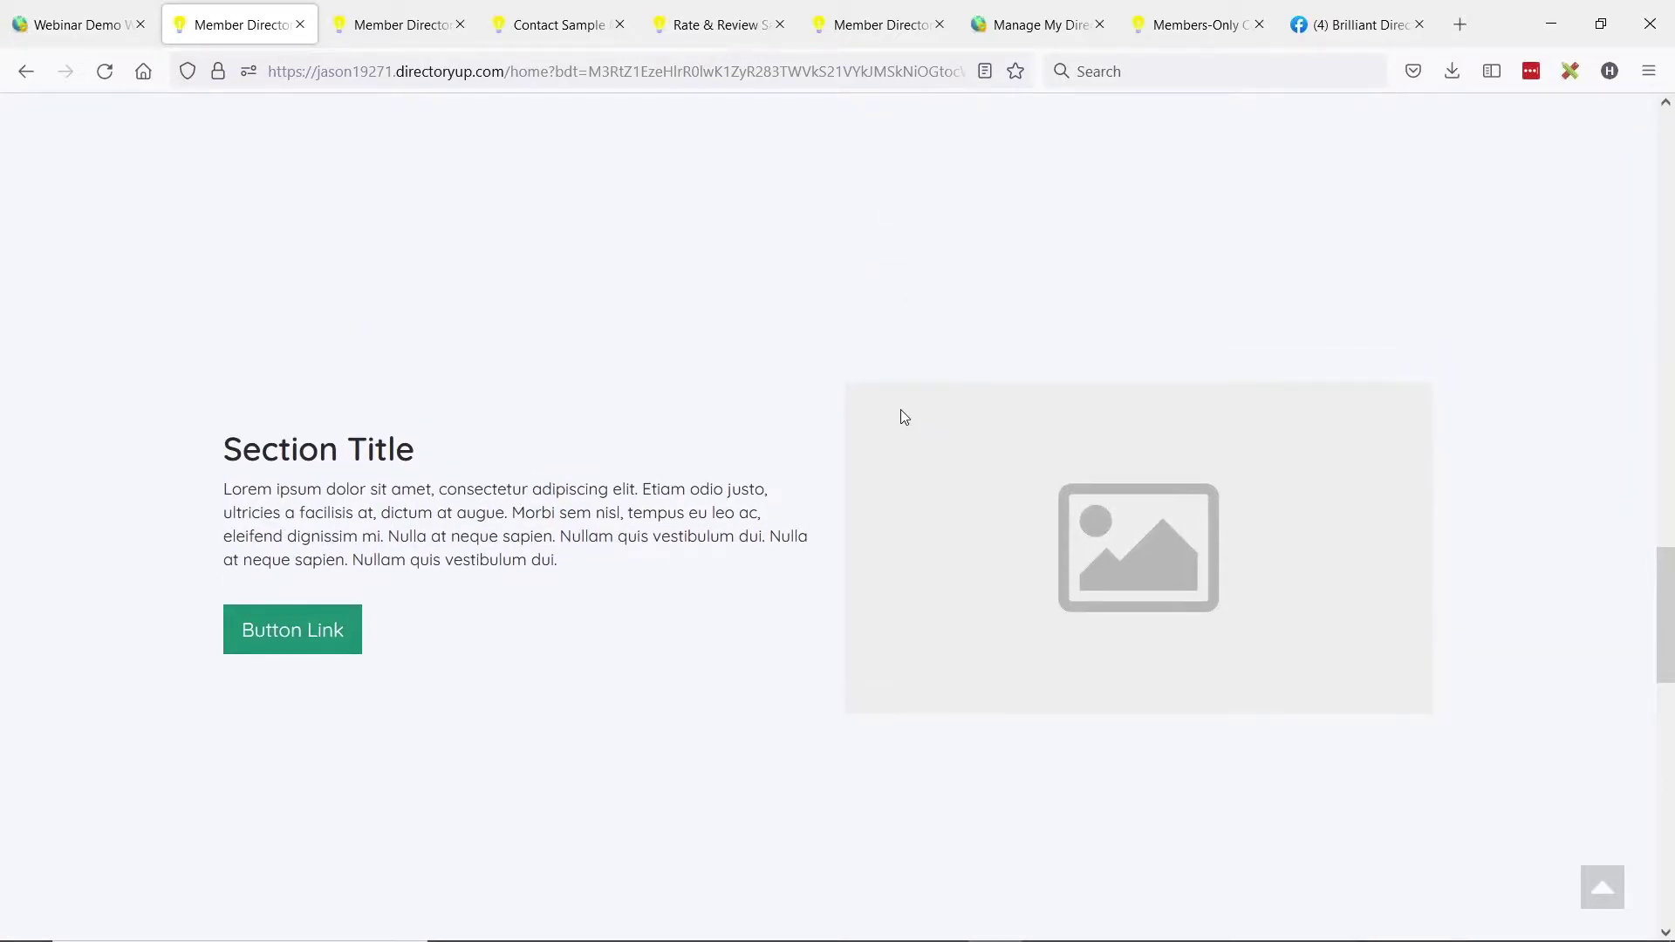
pyautogui.scroll(-1, 873, 375)
pyautogui.scroll(-3, 718, 424)
pyautogui.scroll(1, 893, 501)
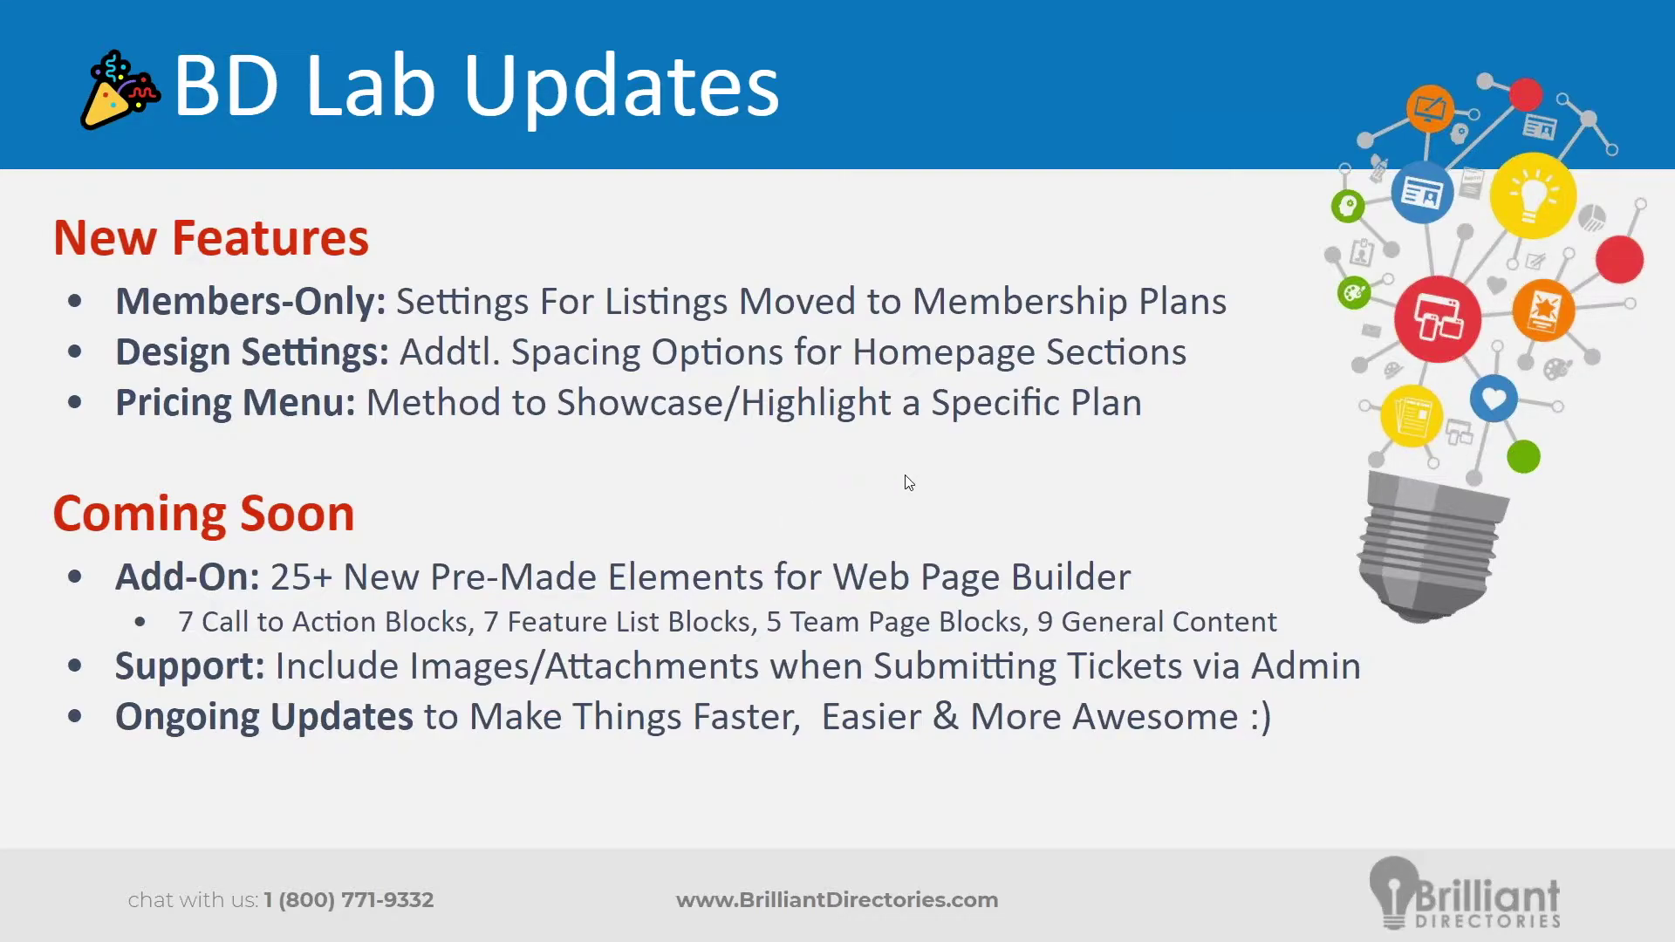
# Leave the slides and return to the browser's admin Design Settings tab, via the live site tab.
pyautogui.hotkey('alt', 'Tab')
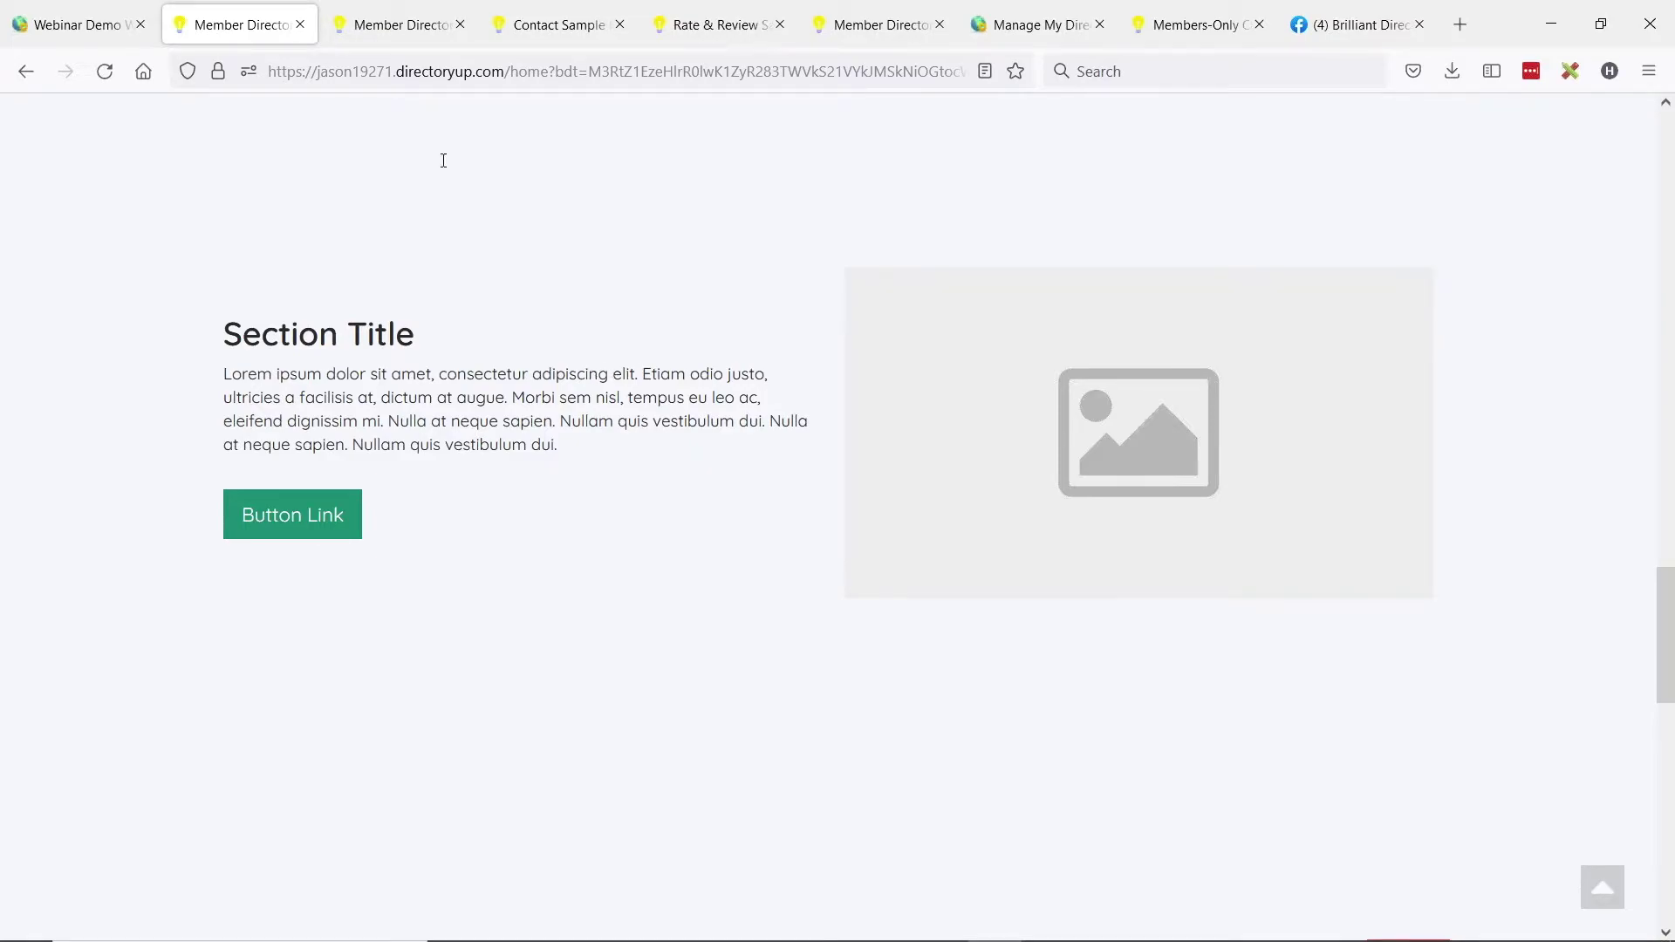
pyautogui.click(394, 23)
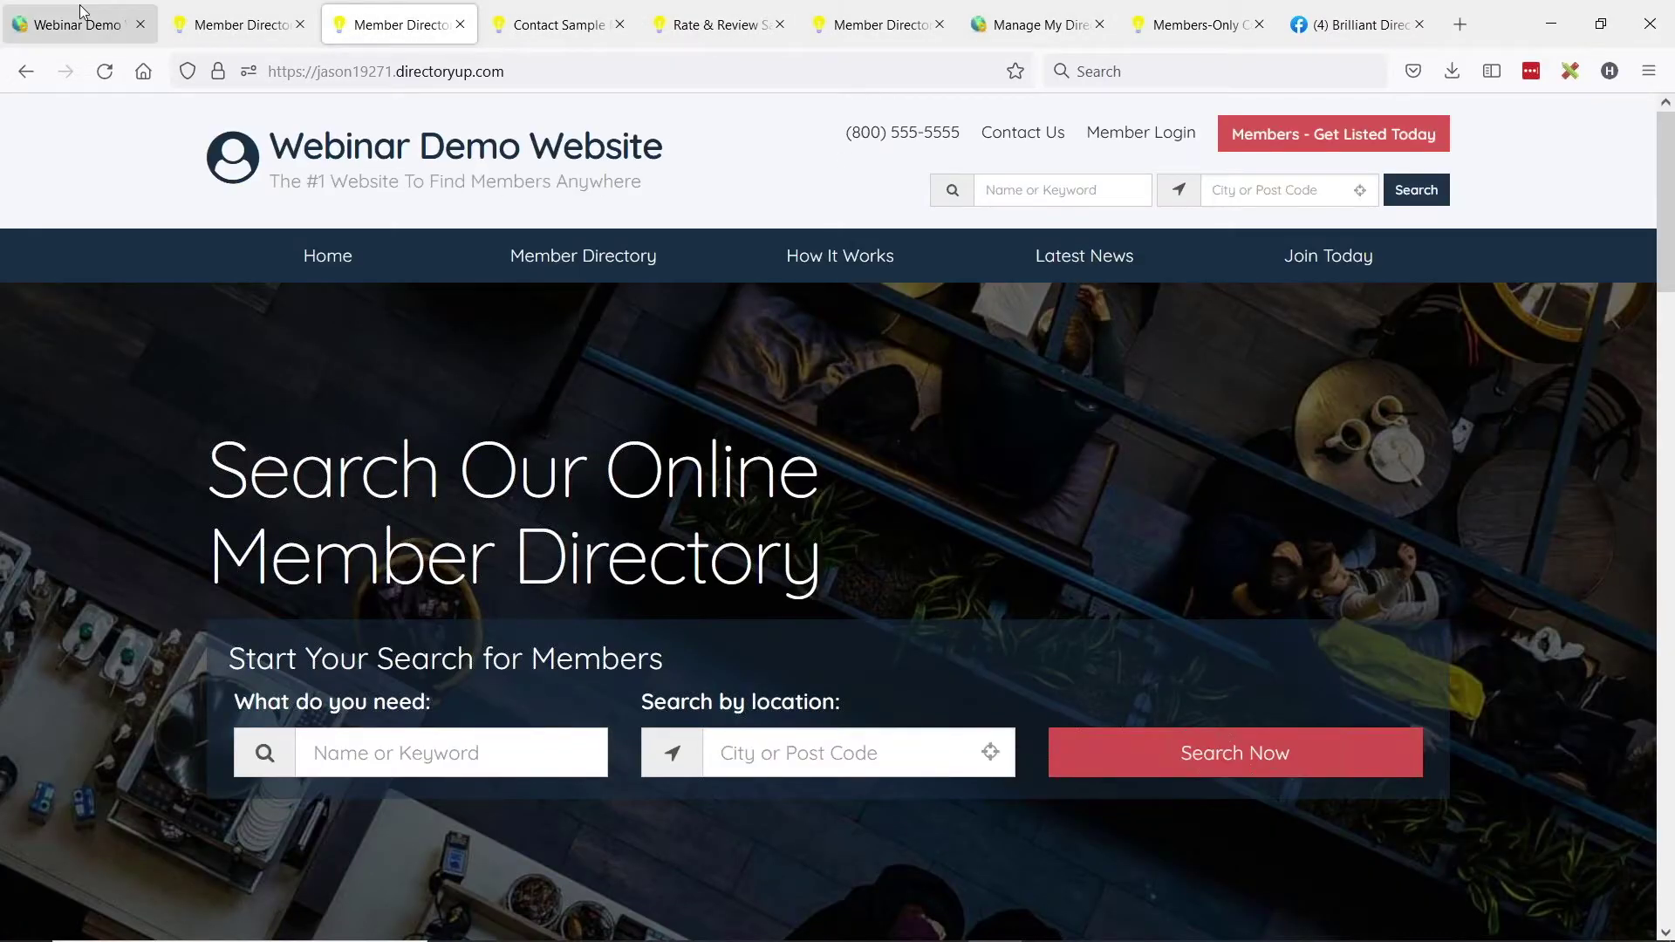
pyautogui.click(81, 12)
# Edit the SHOWCASE PRICING MENU page from the Web Page Builder and preview it live.
pyautogui.moveTo(130, 253)
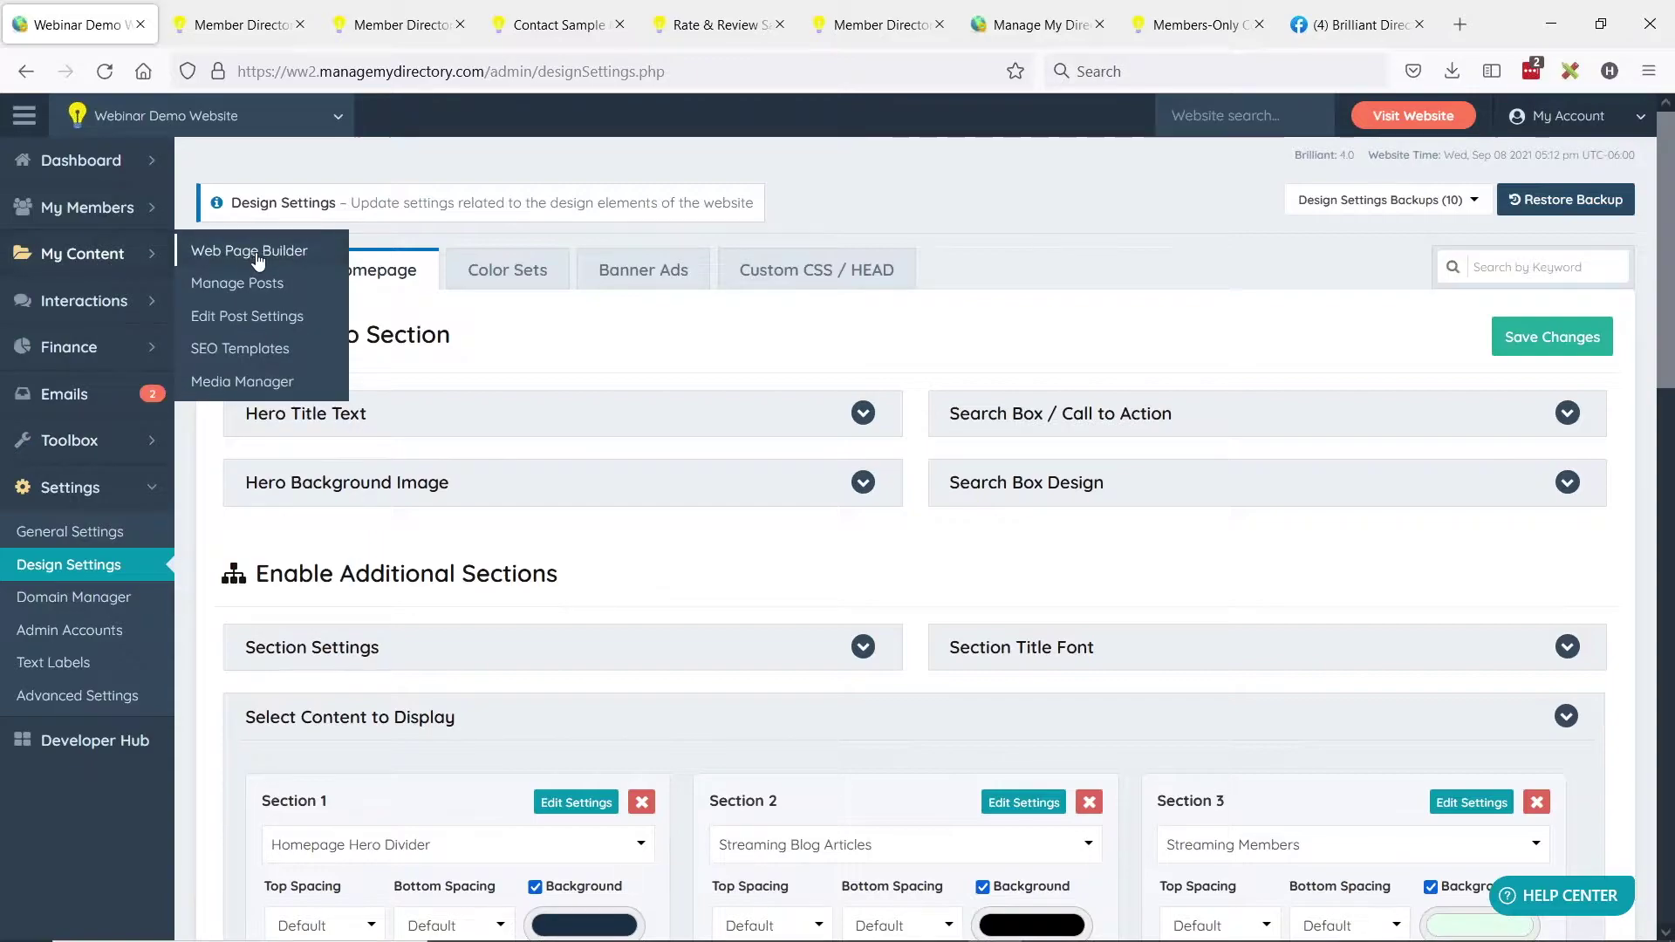
pyautogui.click(248, 253)
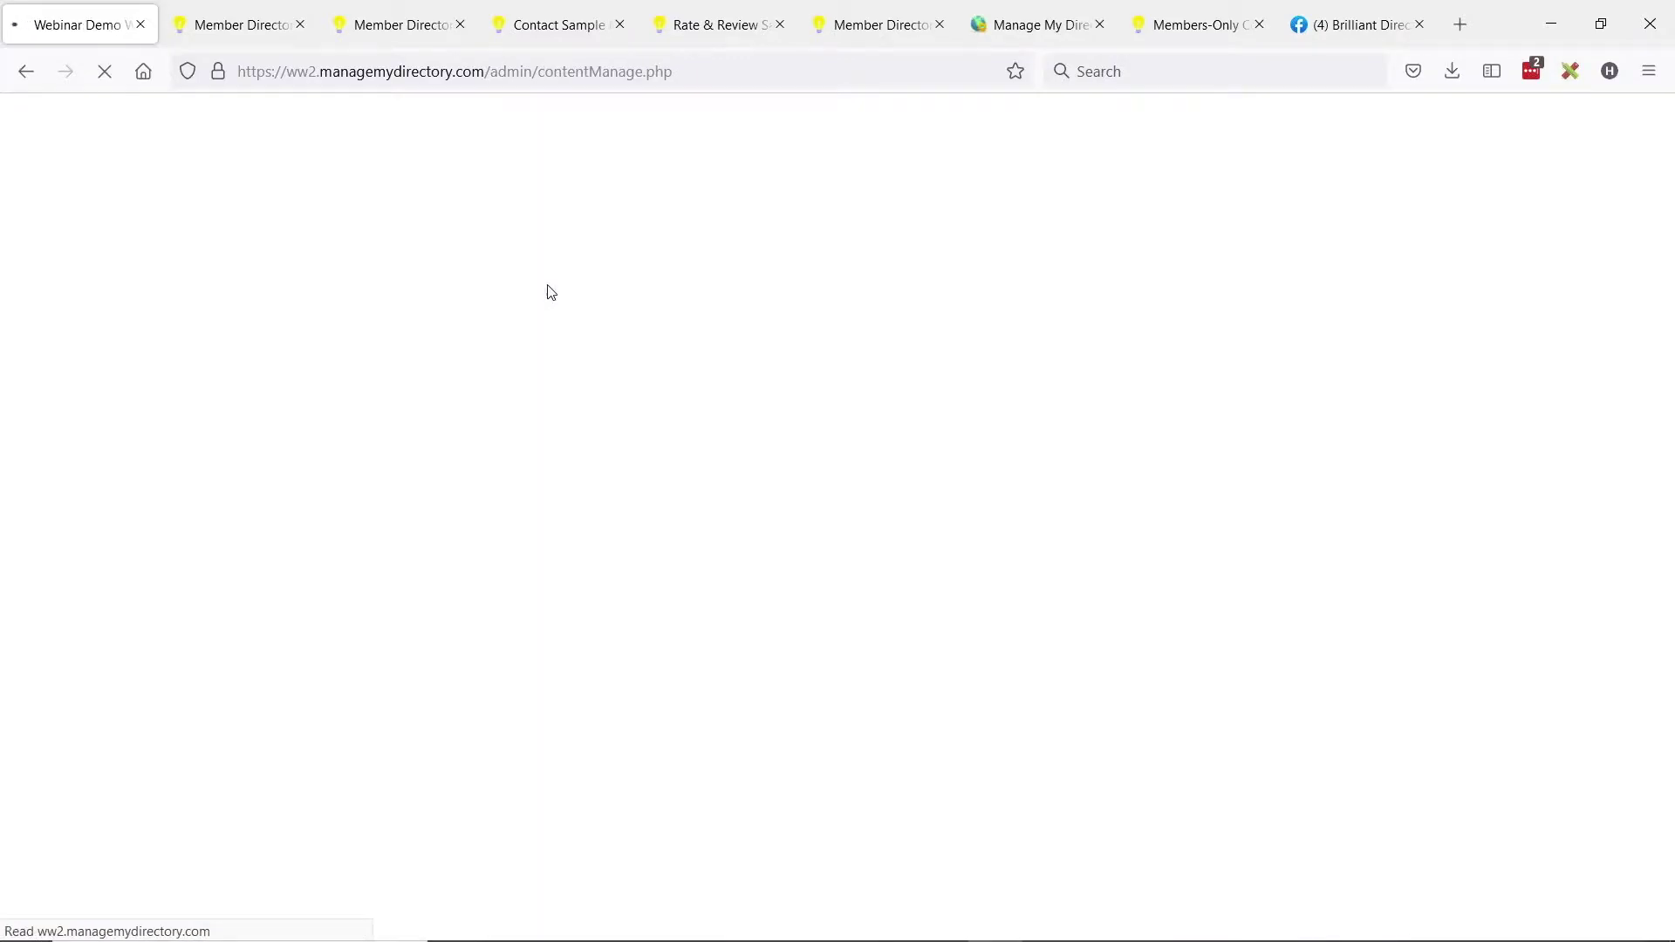
pyautogui.scroll(-8, 609, 331)
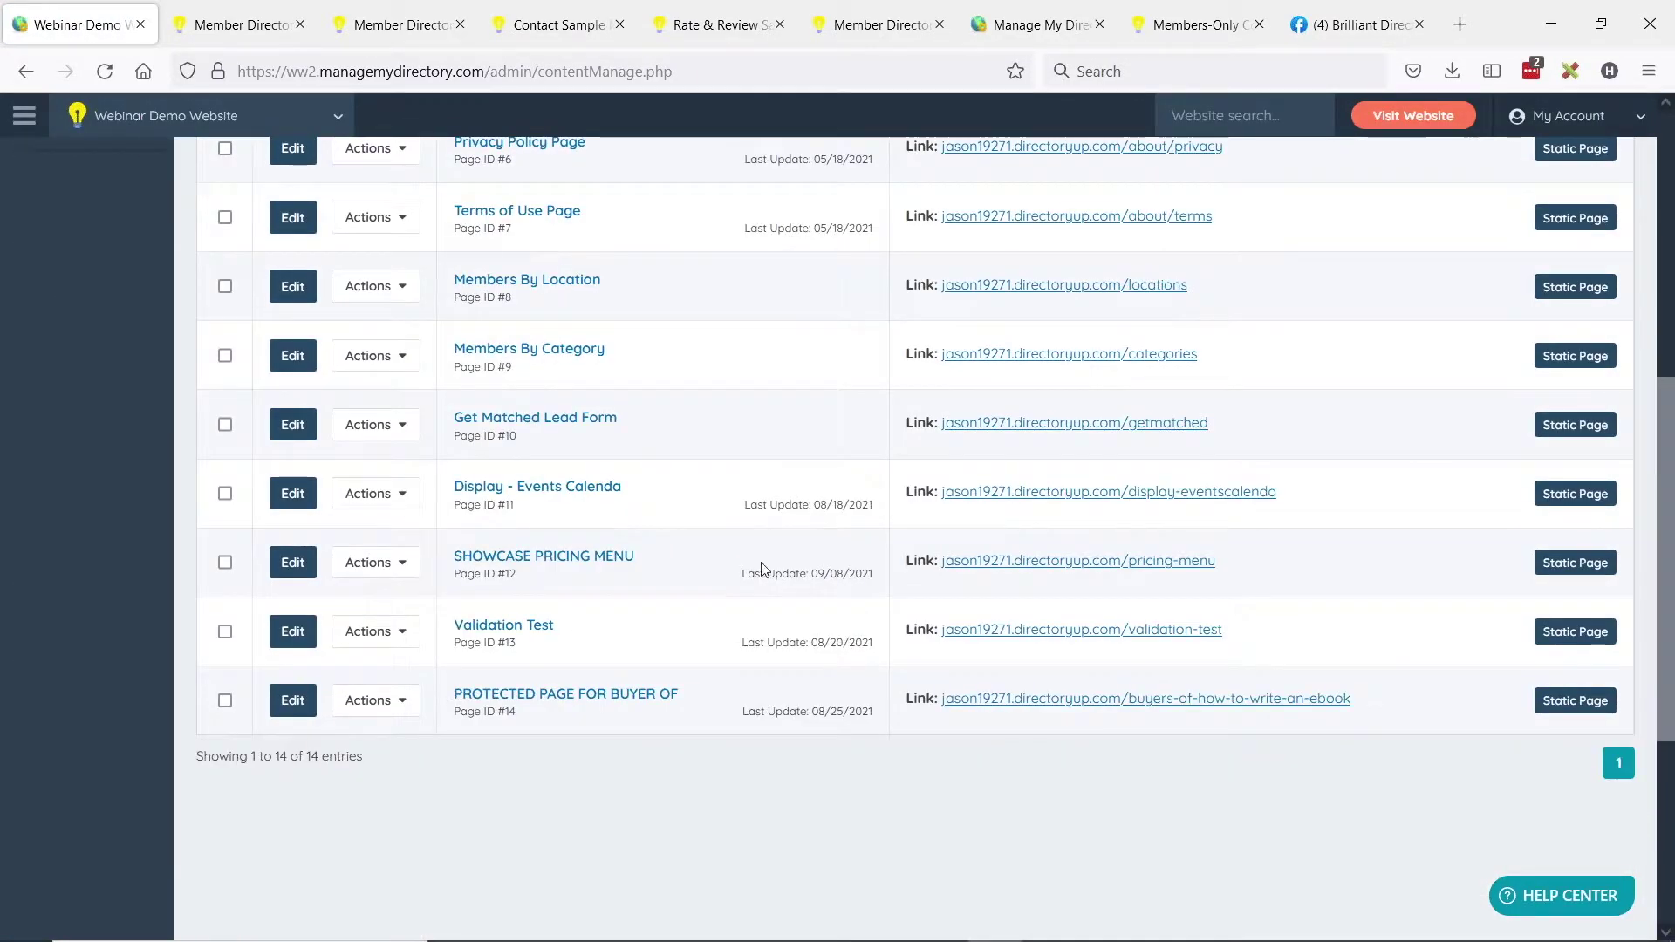
pyautogui.click(293, 563)
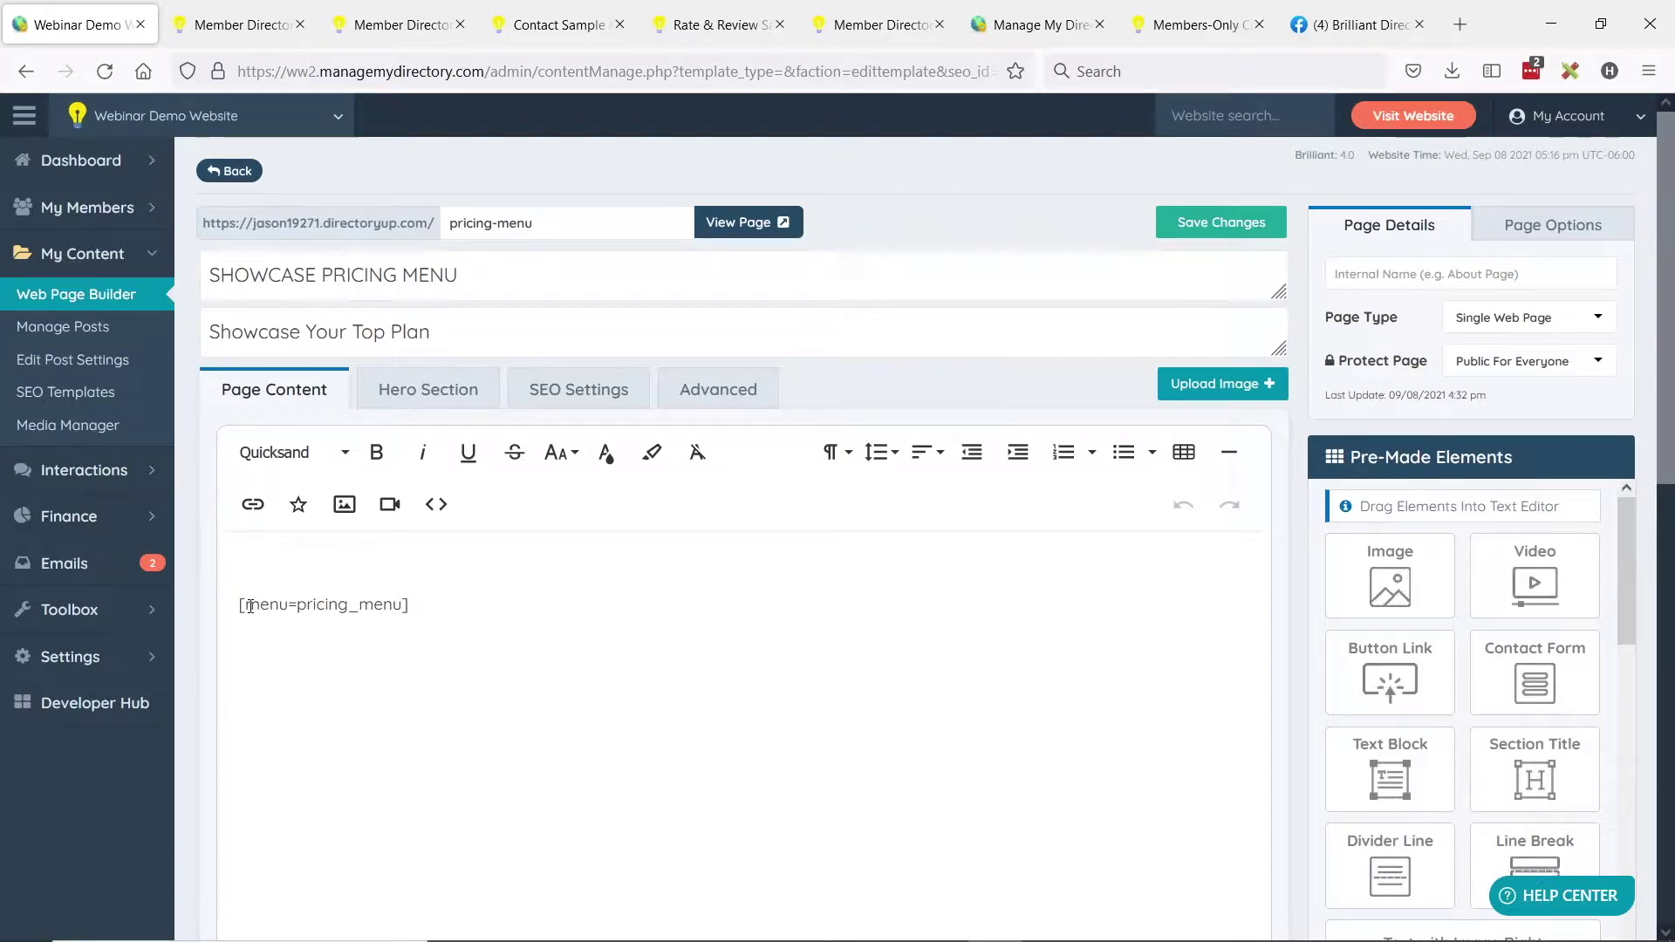
pyautogui.click(766, 222)
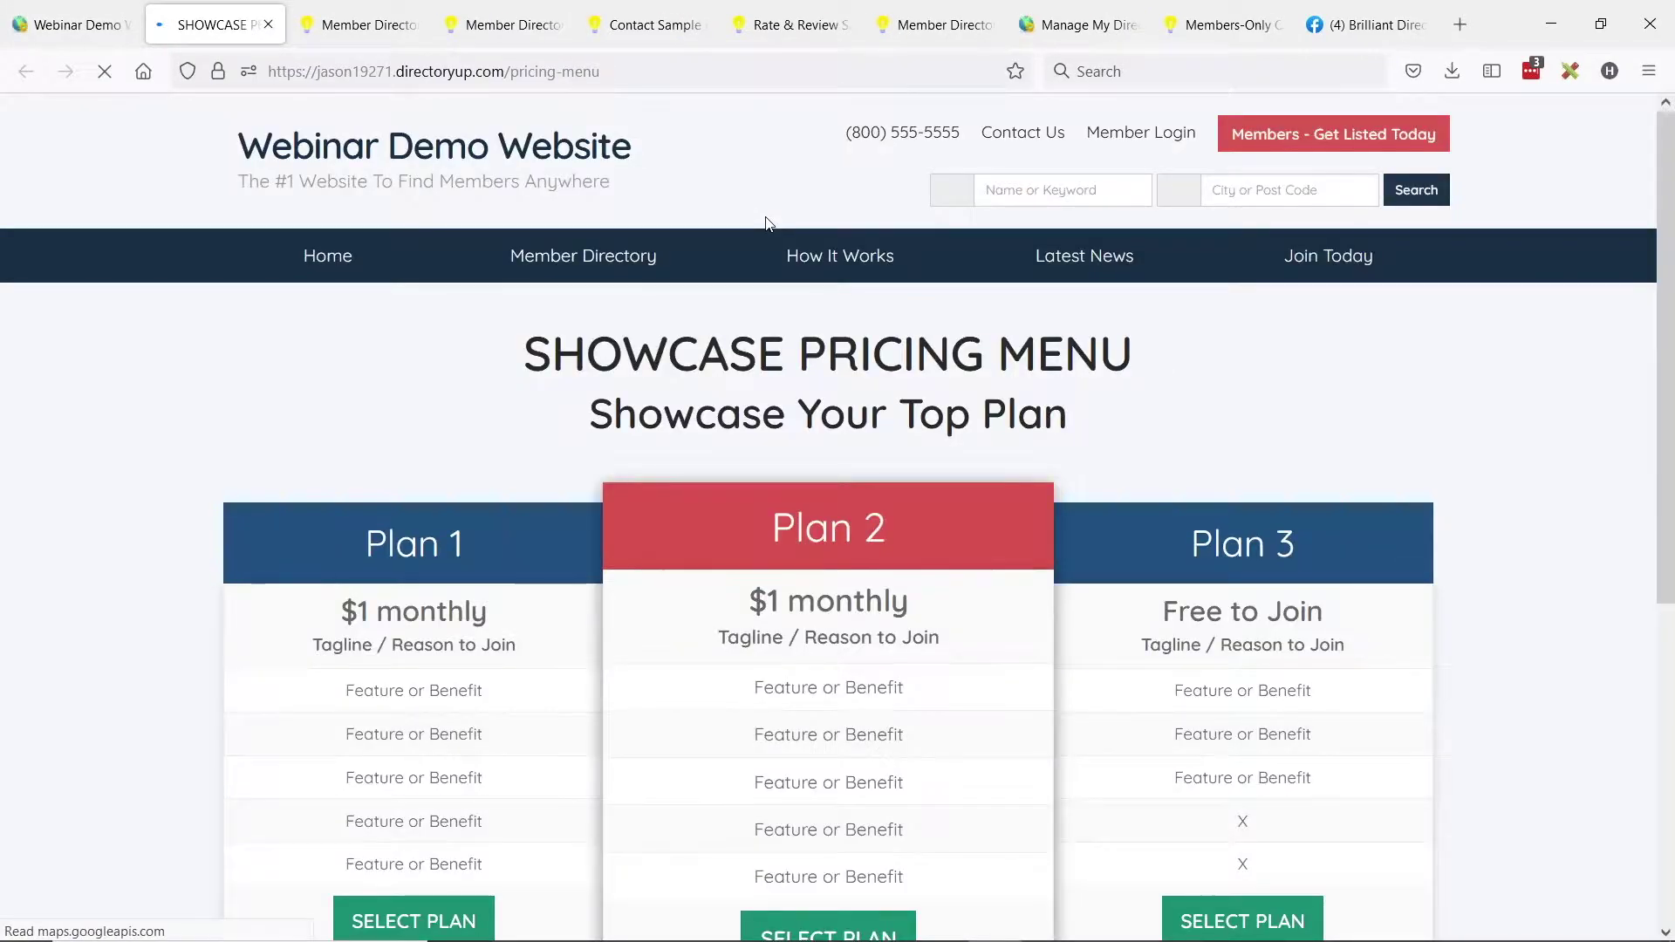
pyautogui.scroll(-2, 752, 373)
pyautogui.scroll(-2, 752, 373)
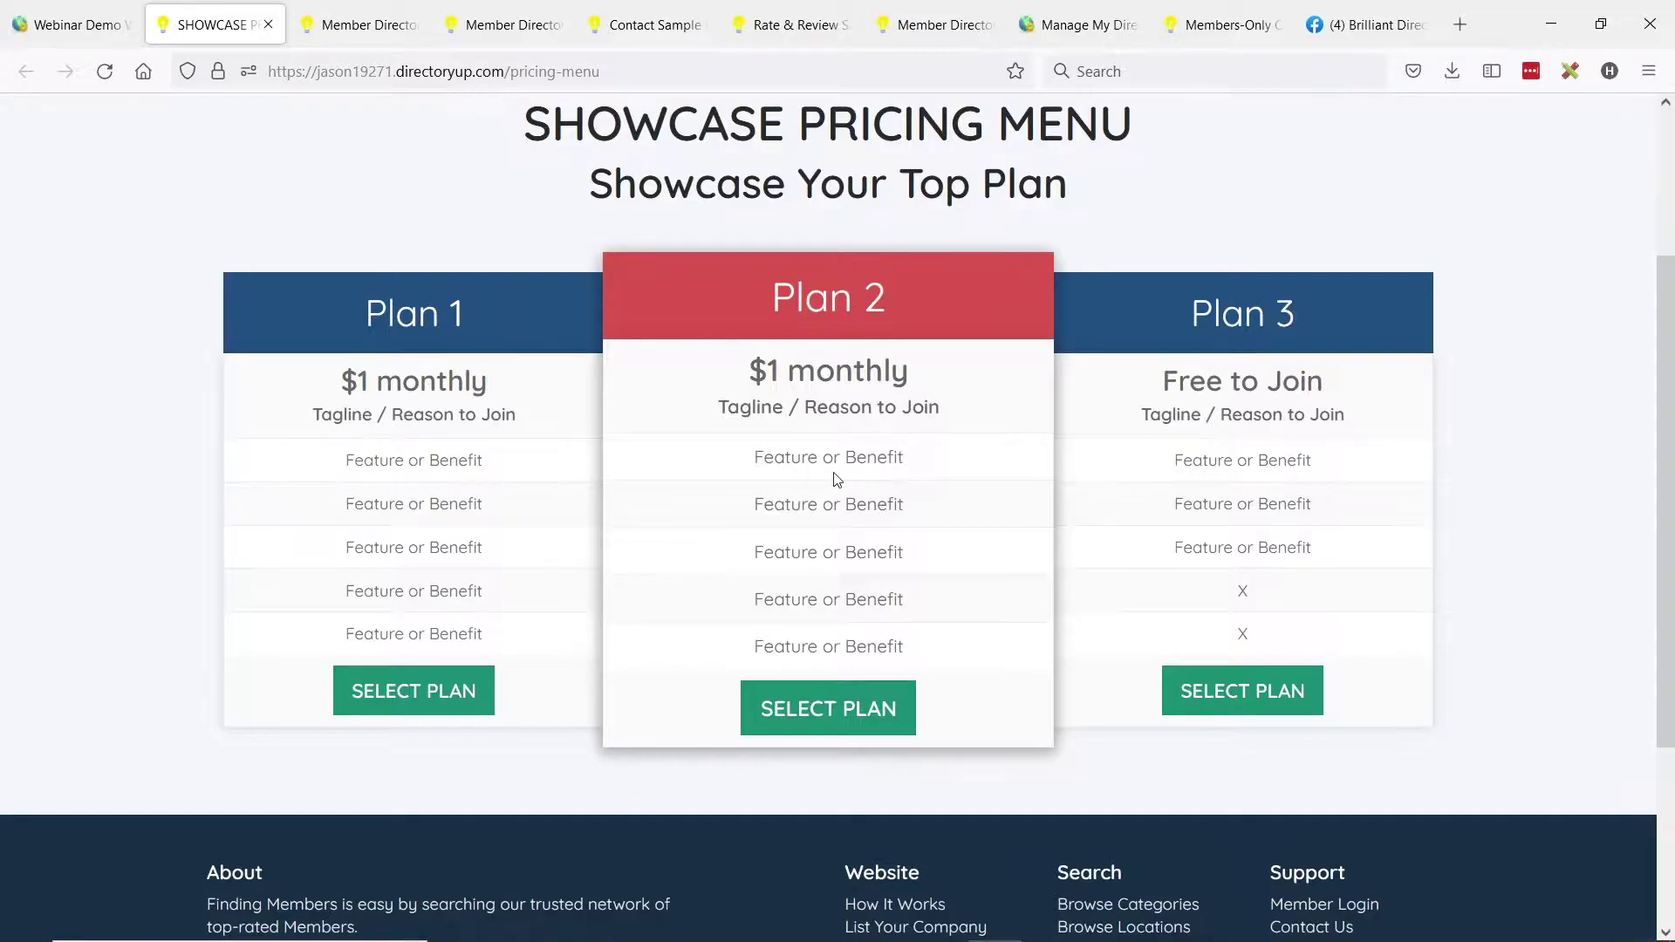
pyautogui.scroll(2, 835, 479)
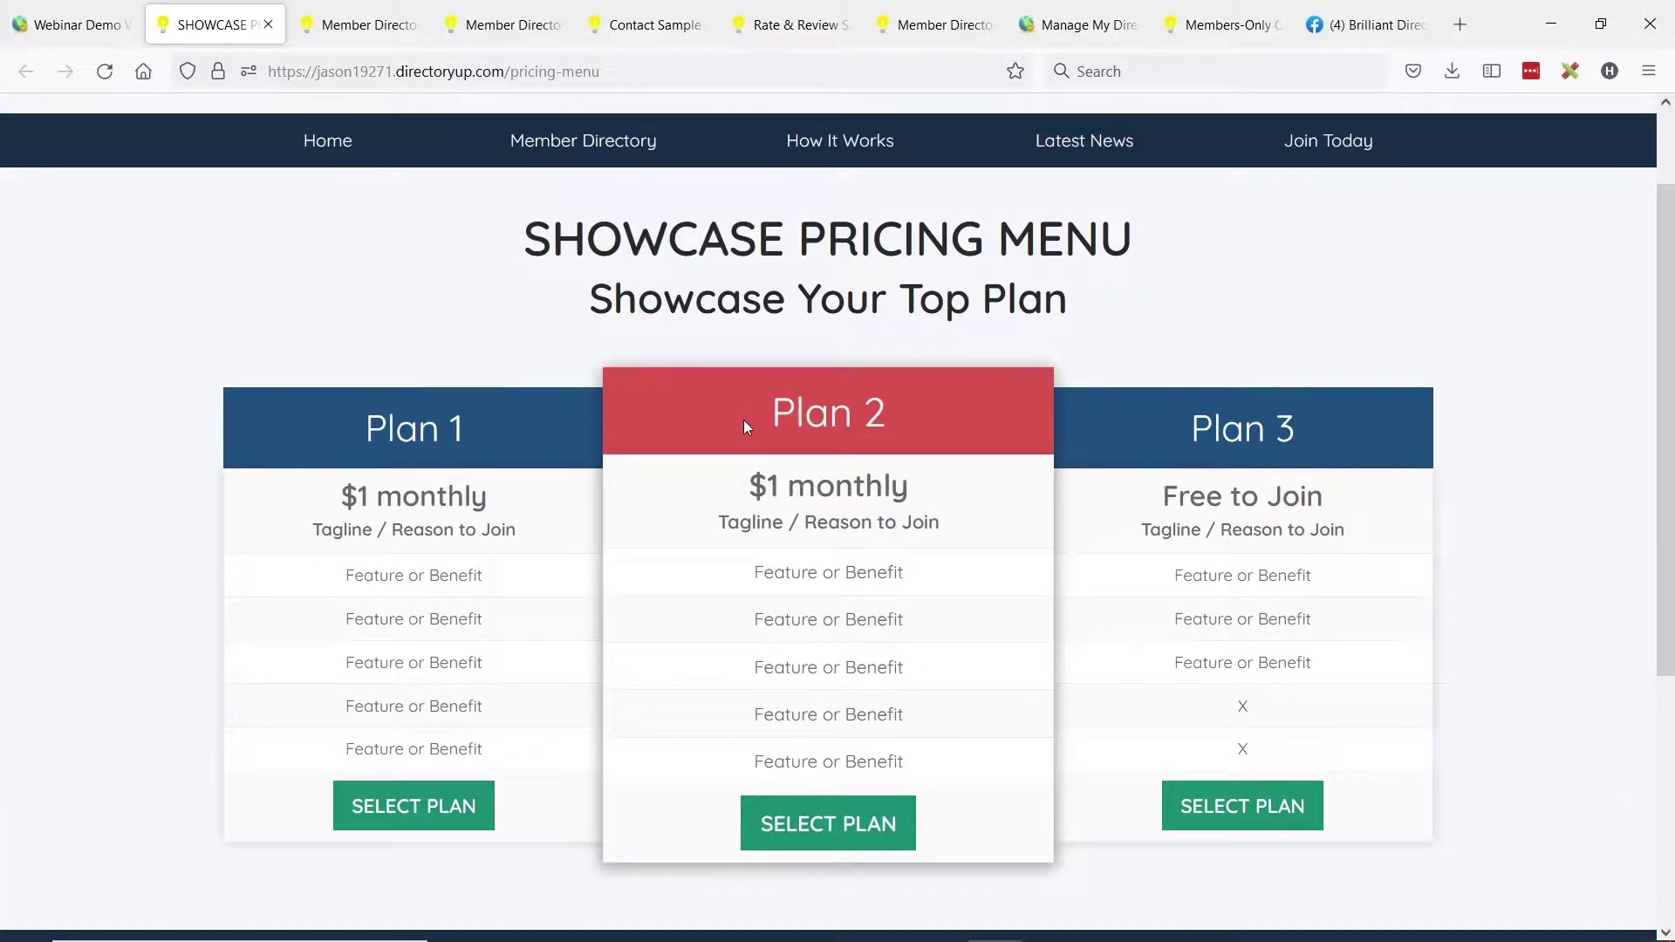
pyautogui.scroll(-3, 687, 394)
# Open Toolbox > Menu Manager in a new tab and switch to it.
pyautogui.click(74, 25)
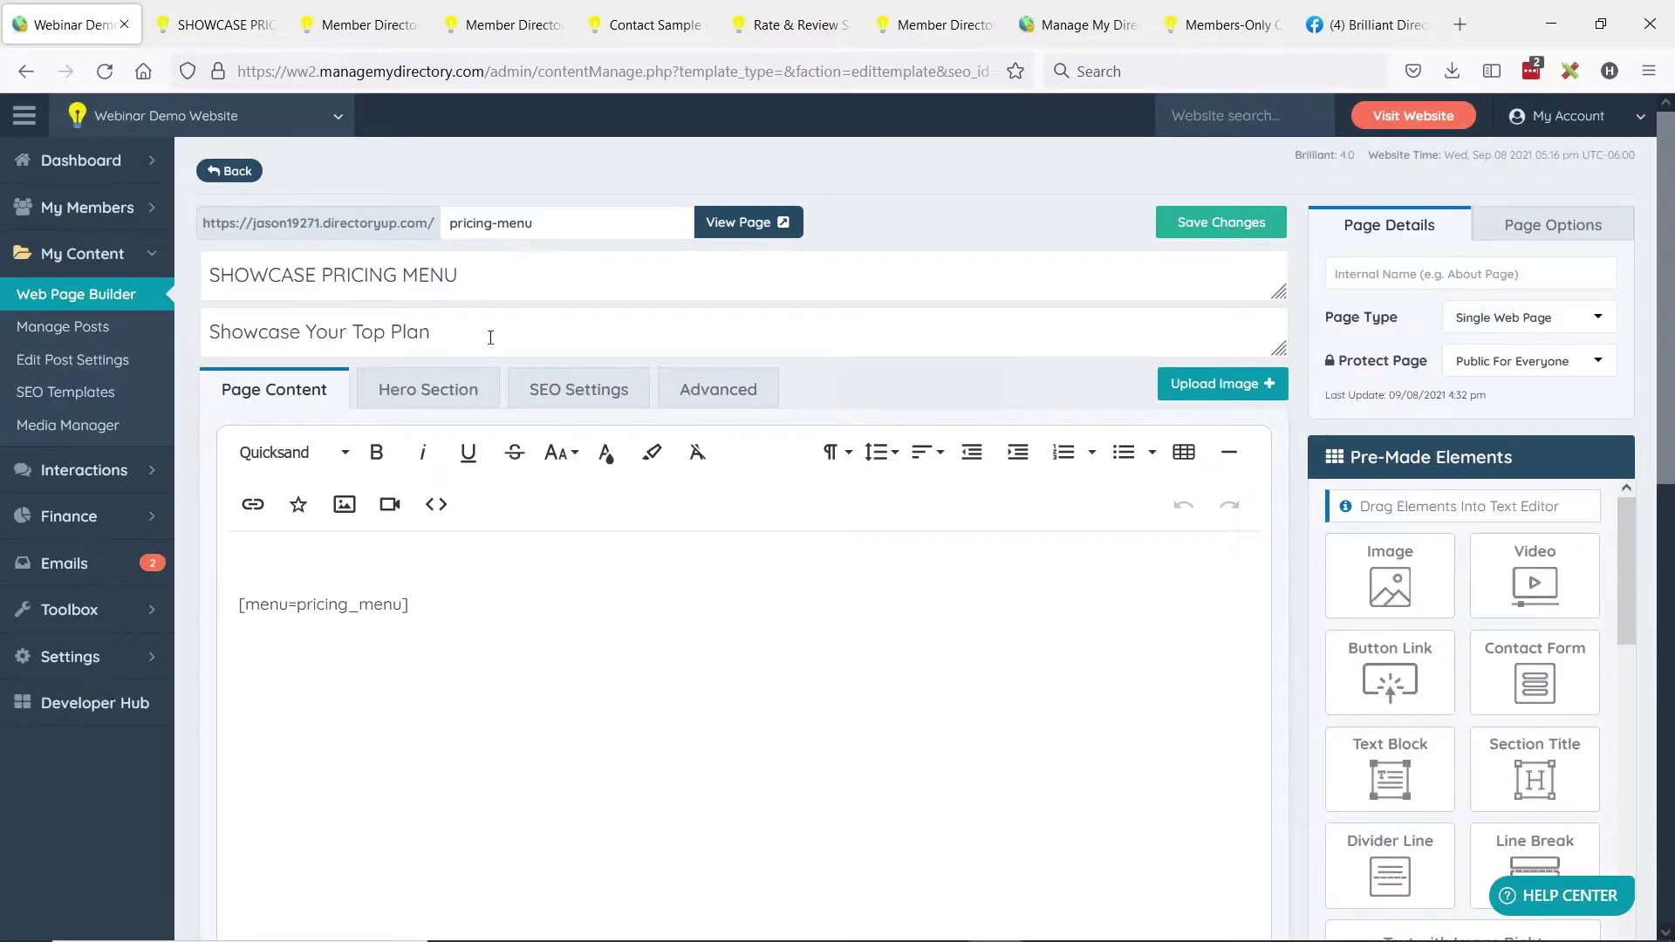
pyautogui.click(147, 613)
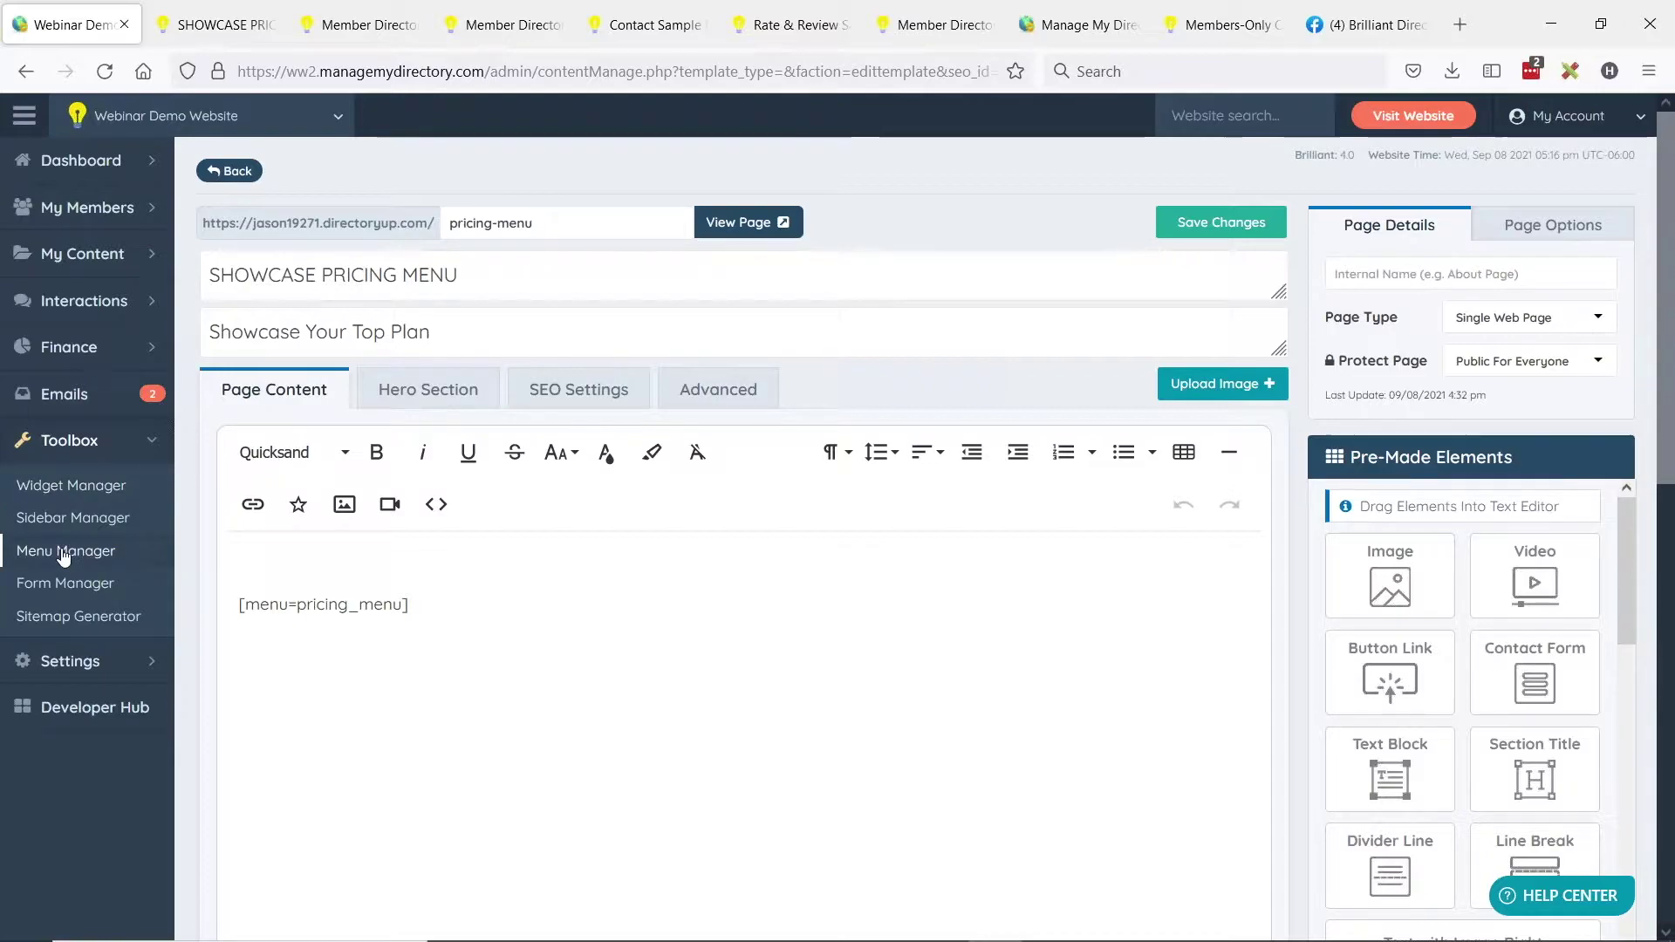
pyautogui.middleClick(63, 551)
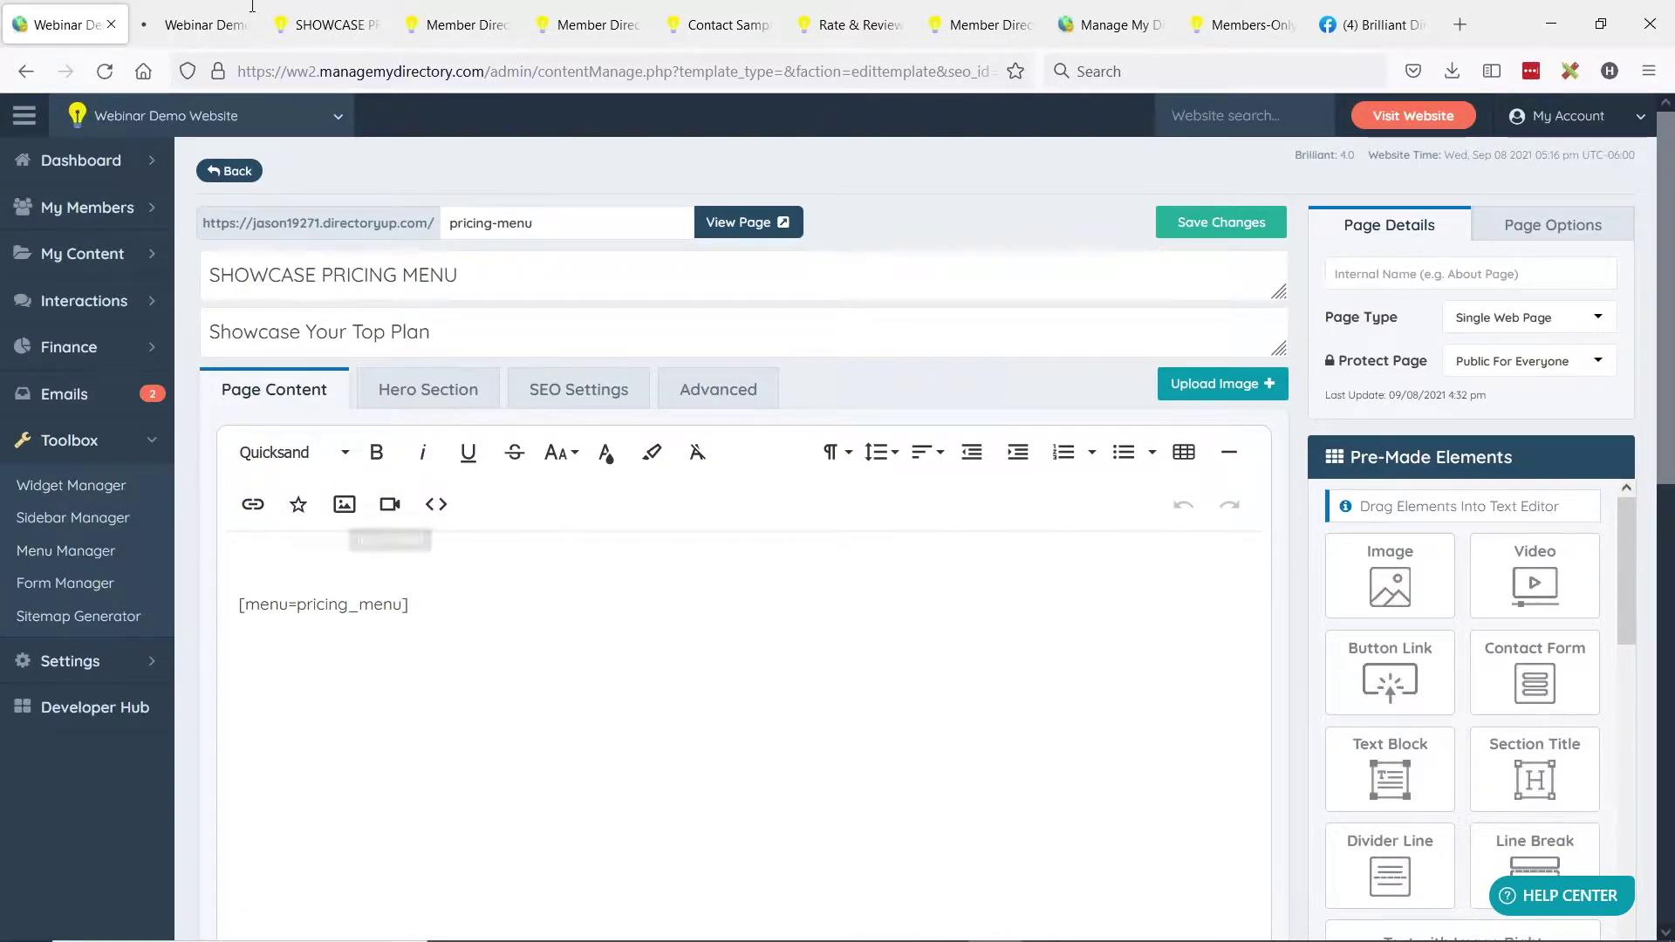
pyautogui.click(195, 24)
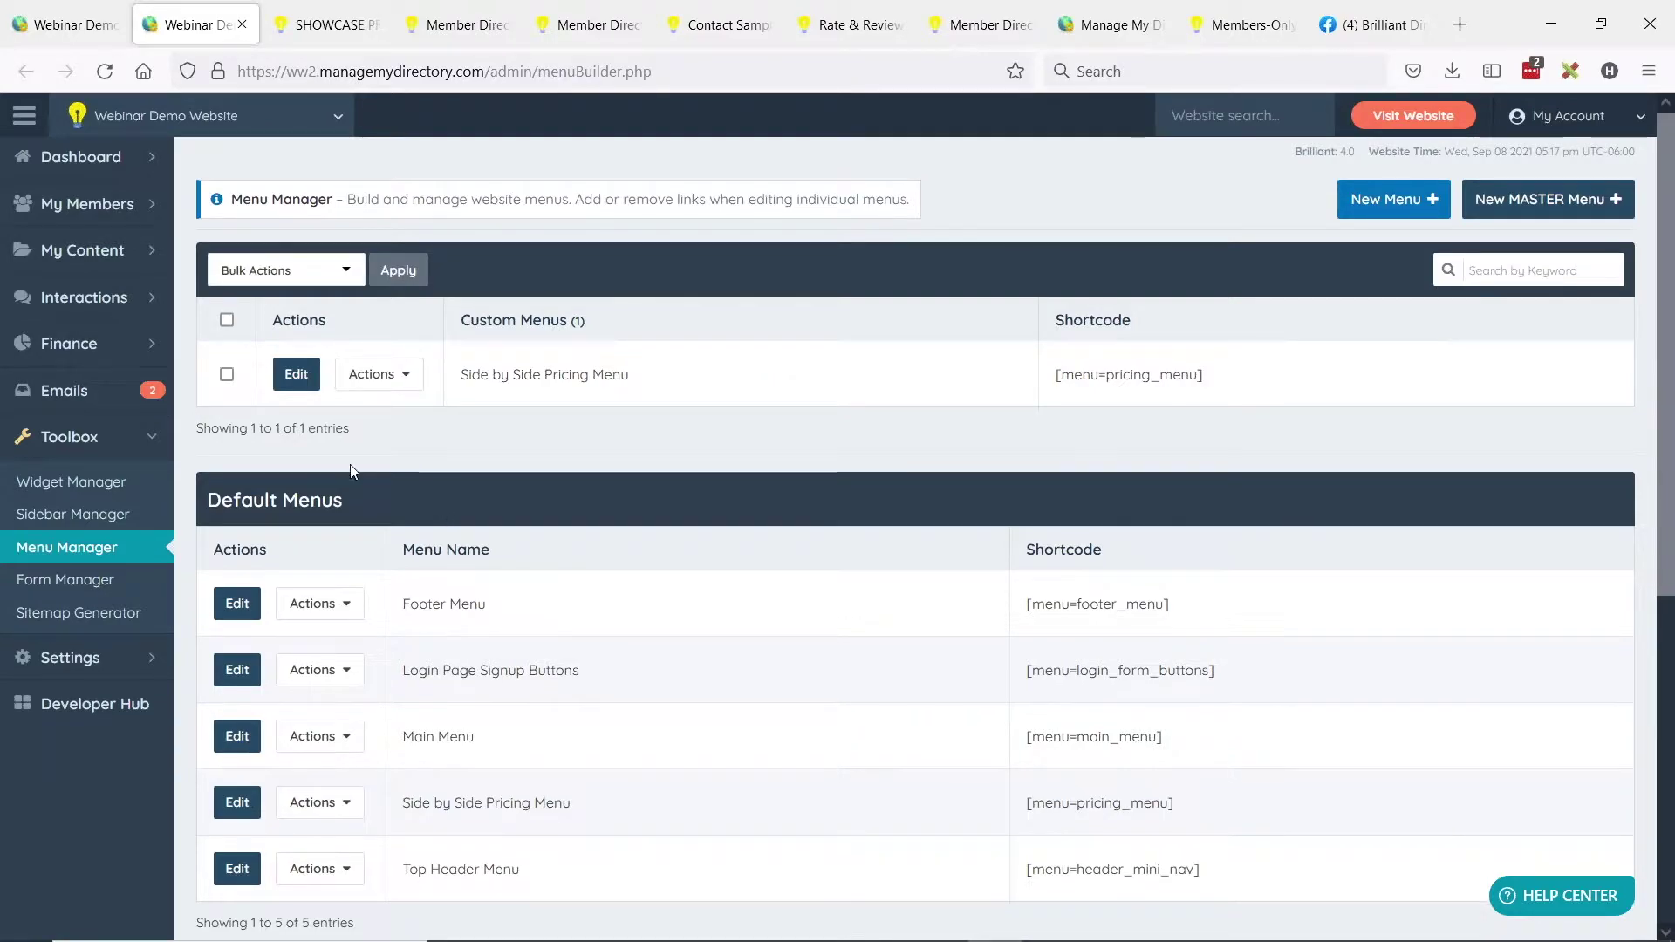
# Find the custom Side by Side Pricing Menu in Menu Manager and open it for editing.
pyautogui.scroll(-2, 713, 377)
pyautogui.moveTo(207, 390); pyautogui.dragTo(336, 390)
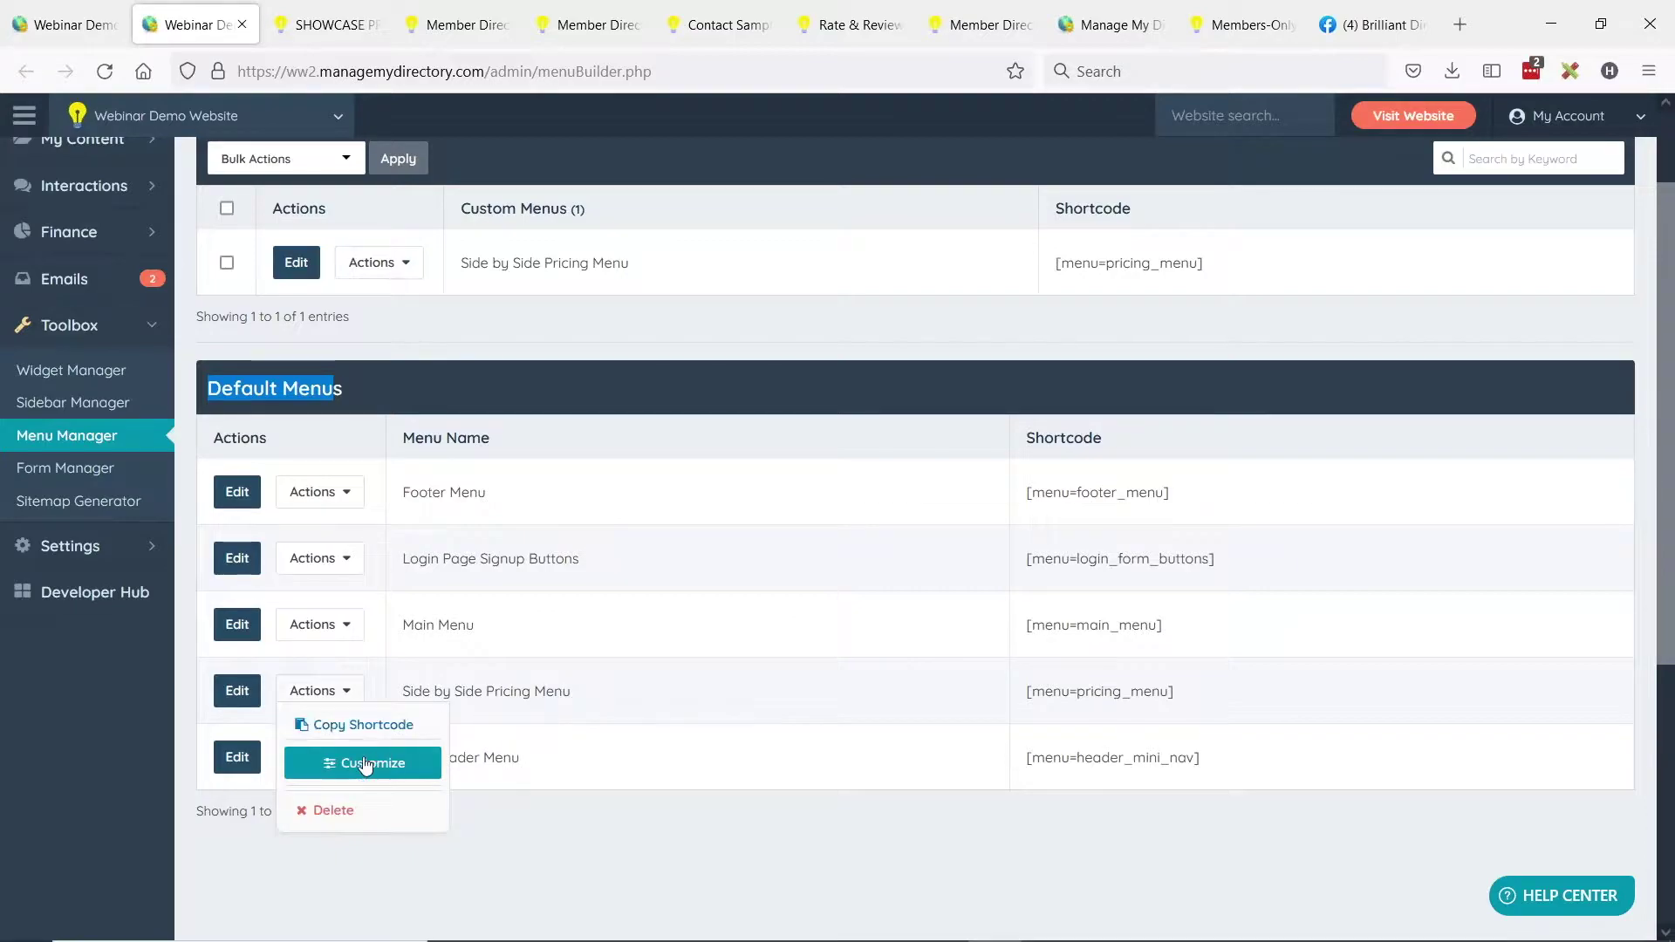
pyautogui.click(366, 765)
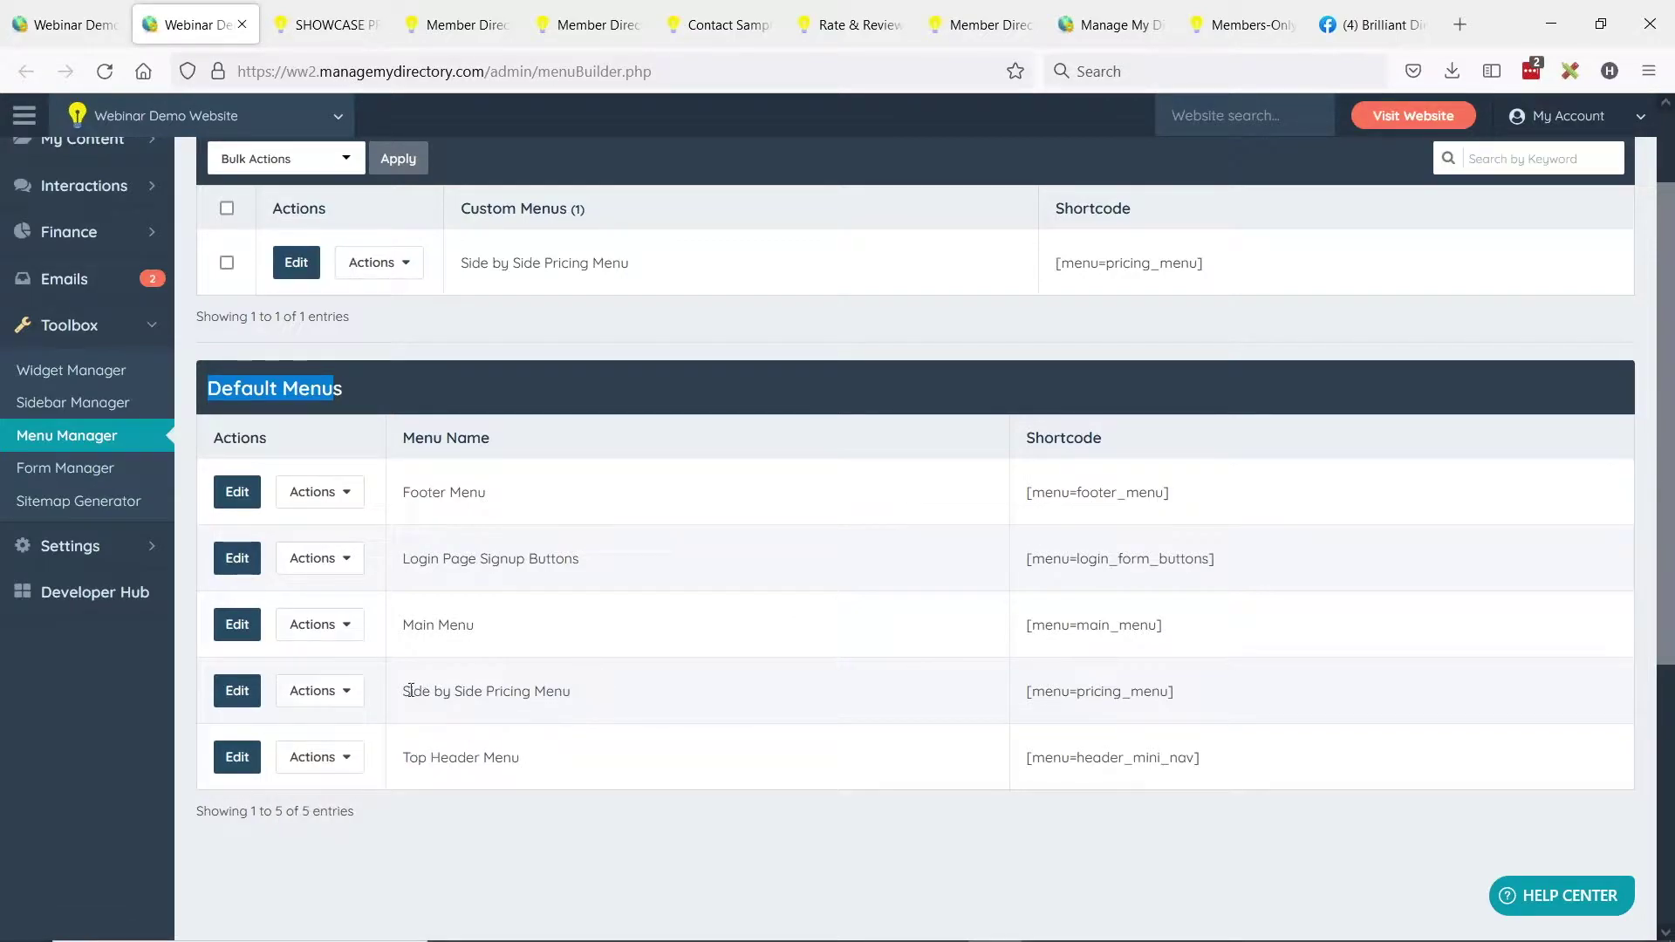
pyautogui.moveTo(411, 690); pyautogui.dragTo(591, 695)
pyautogui.scroll(2, 721, 690)
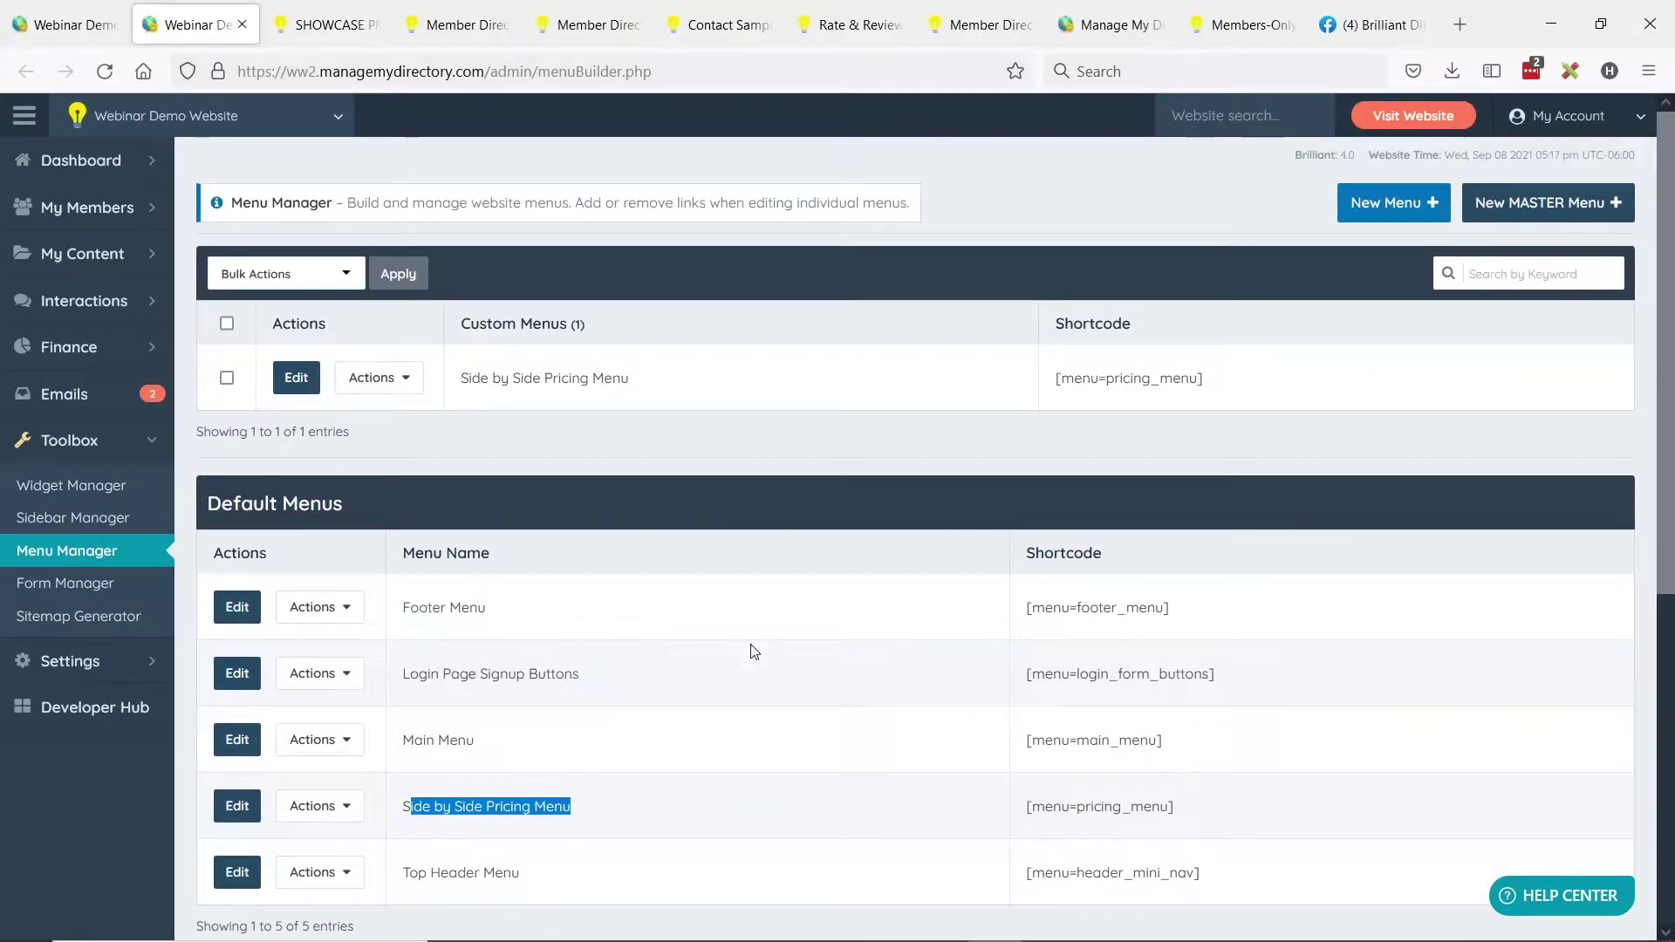
pyautogui.click(298, 382)
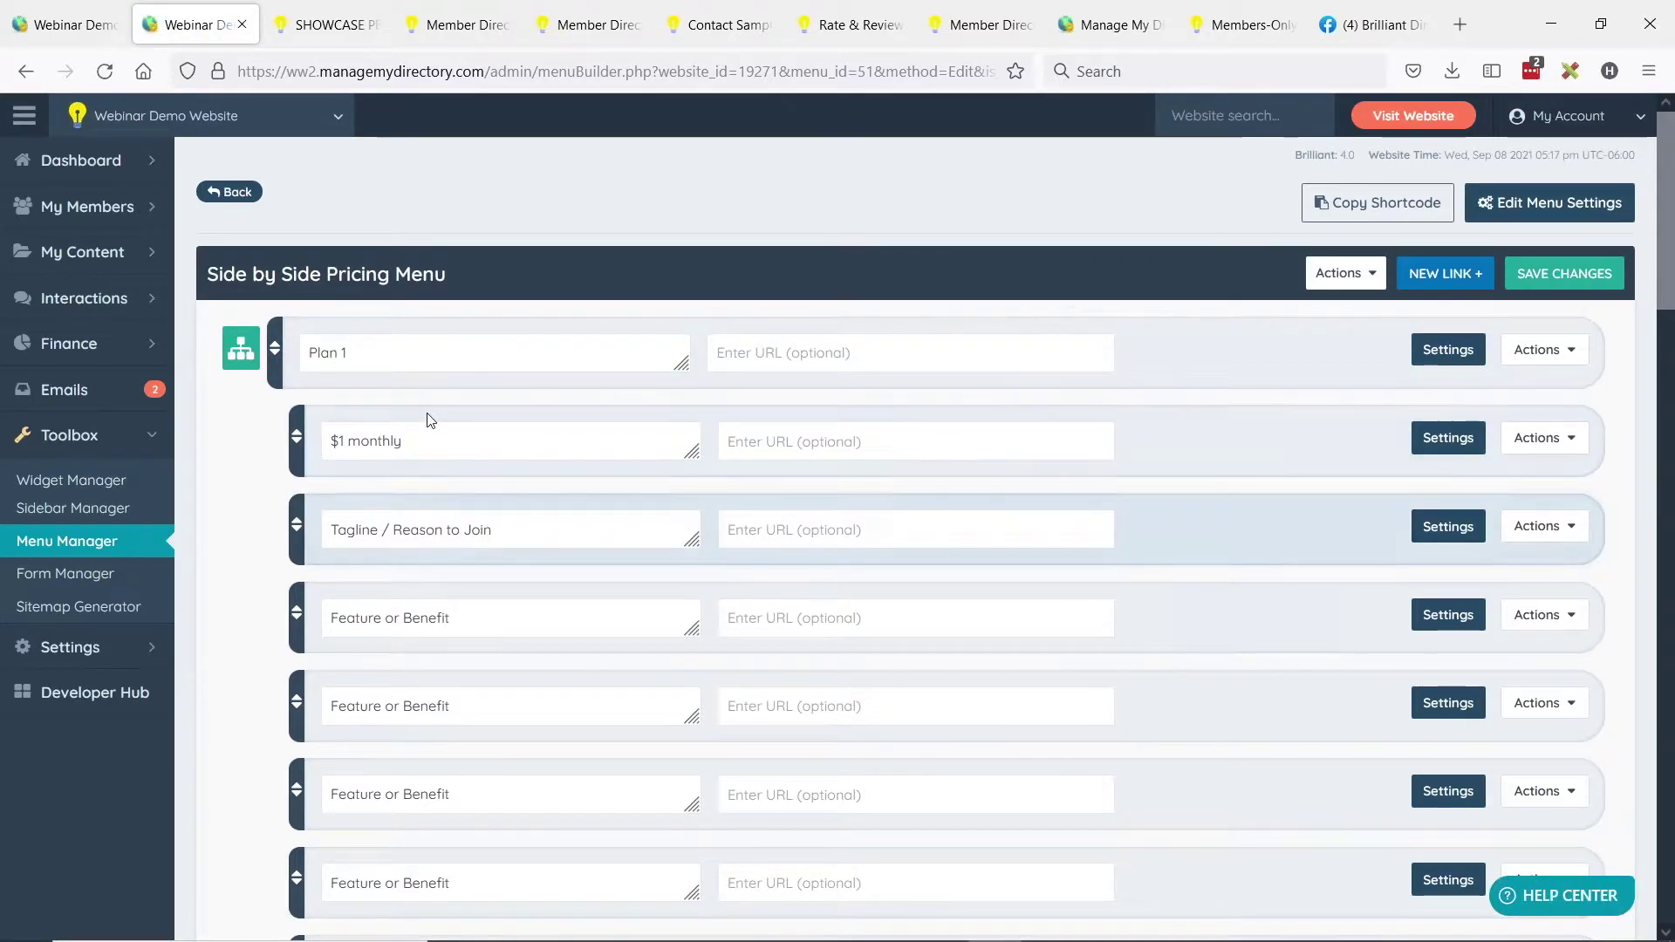
# Review the menu's items, collapsing and re-expanding Plan 1's sub-items.
pyautogui.scroll(-2, 386, 491)
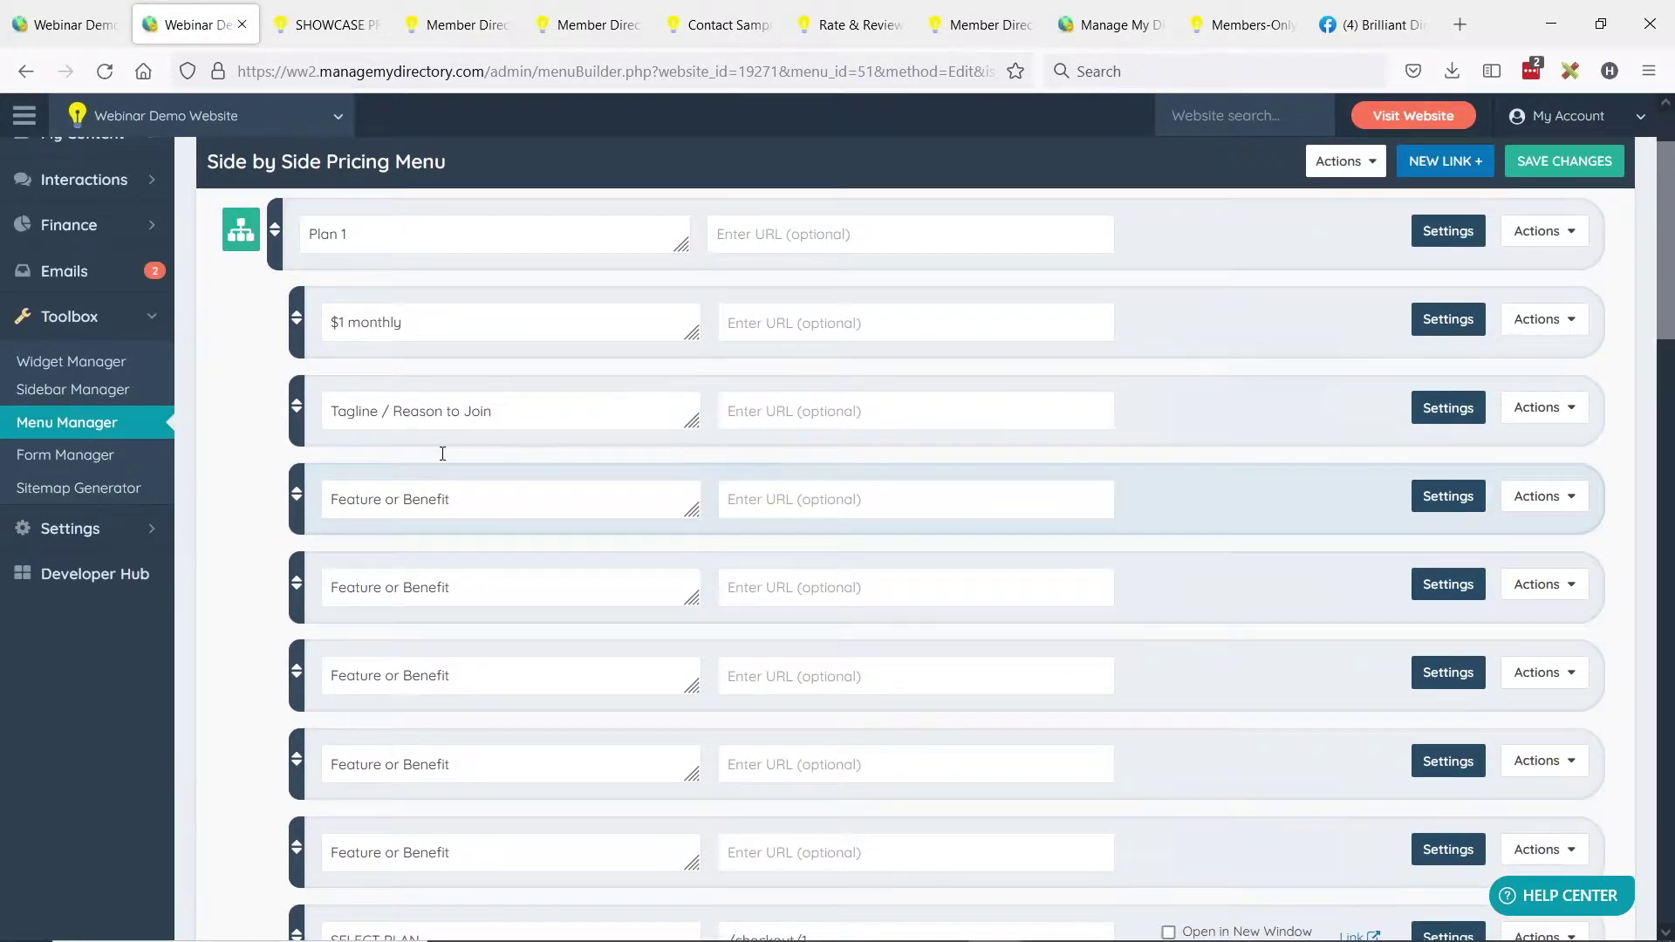
pyautogui.scroll(-2, 474, 520)
pyautogui.scroll(2, 521, 524)
pyautogui.scroll(2, 521, 505)
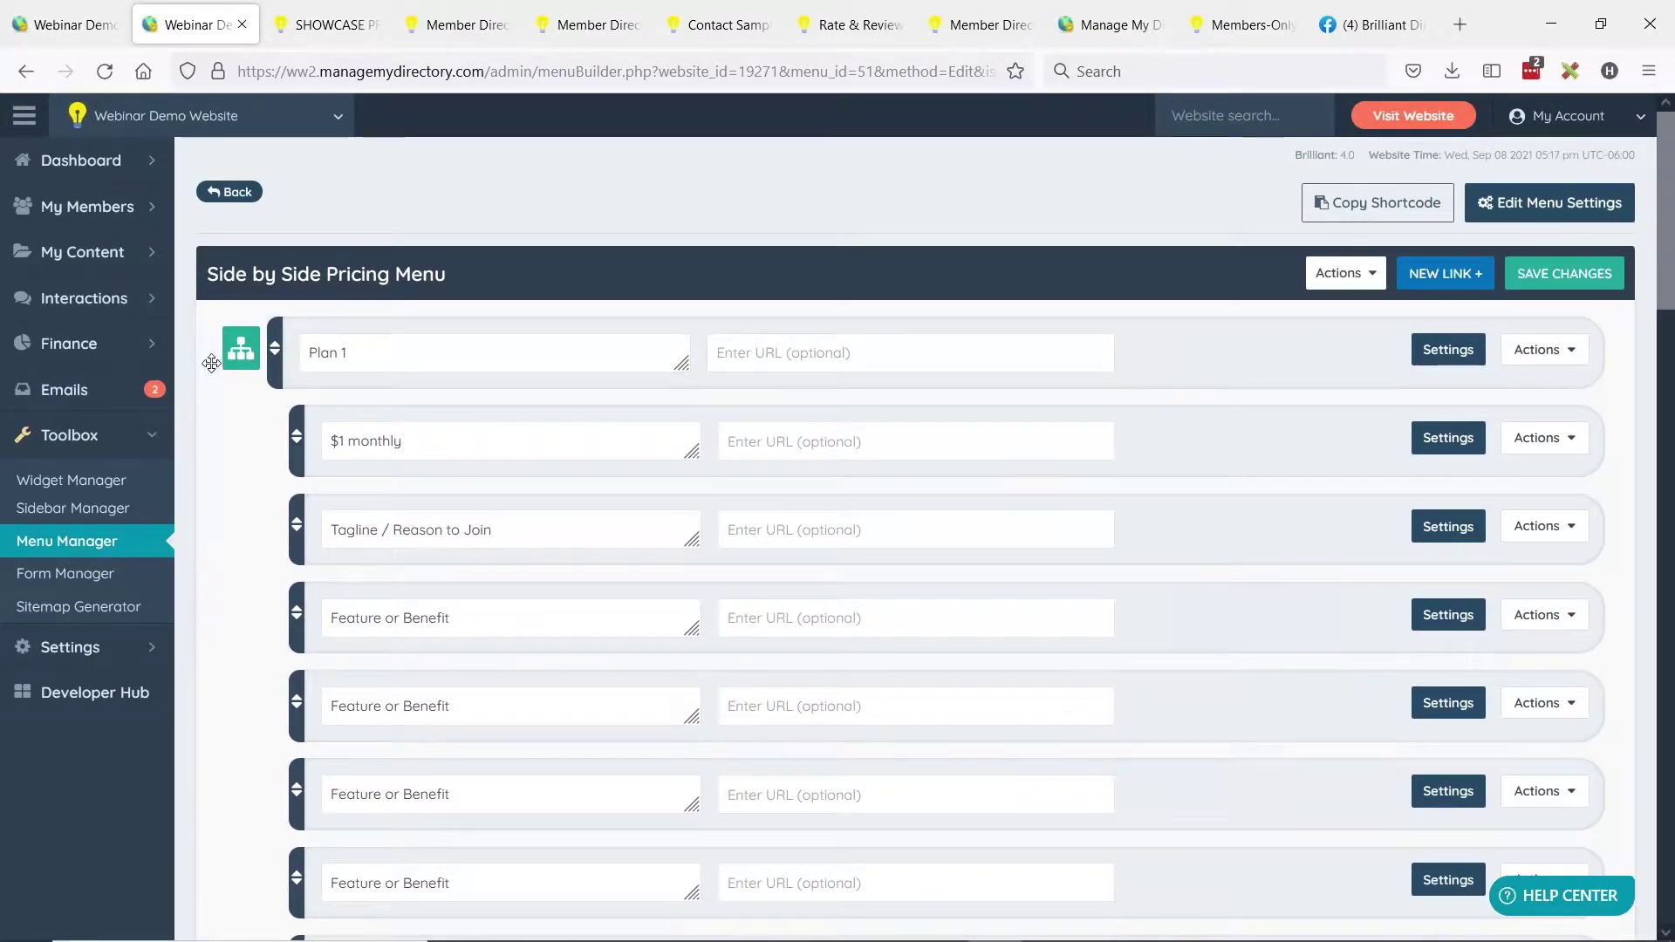
pyautogui.click(241, 358)
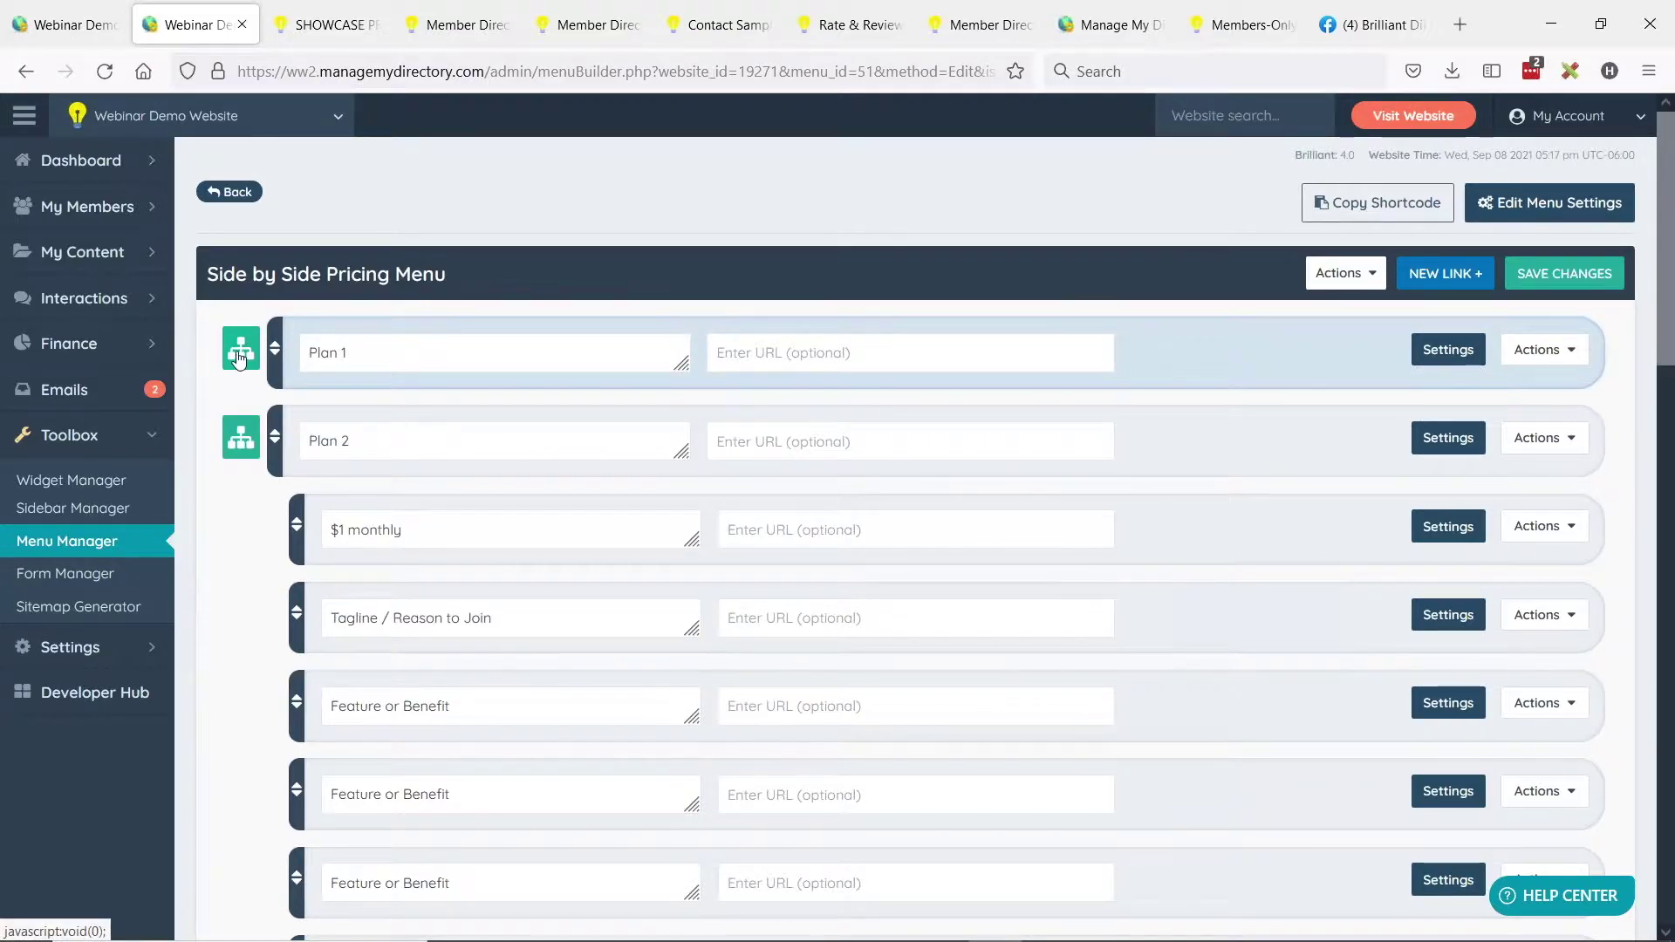
pyautogui.click(241, 360)
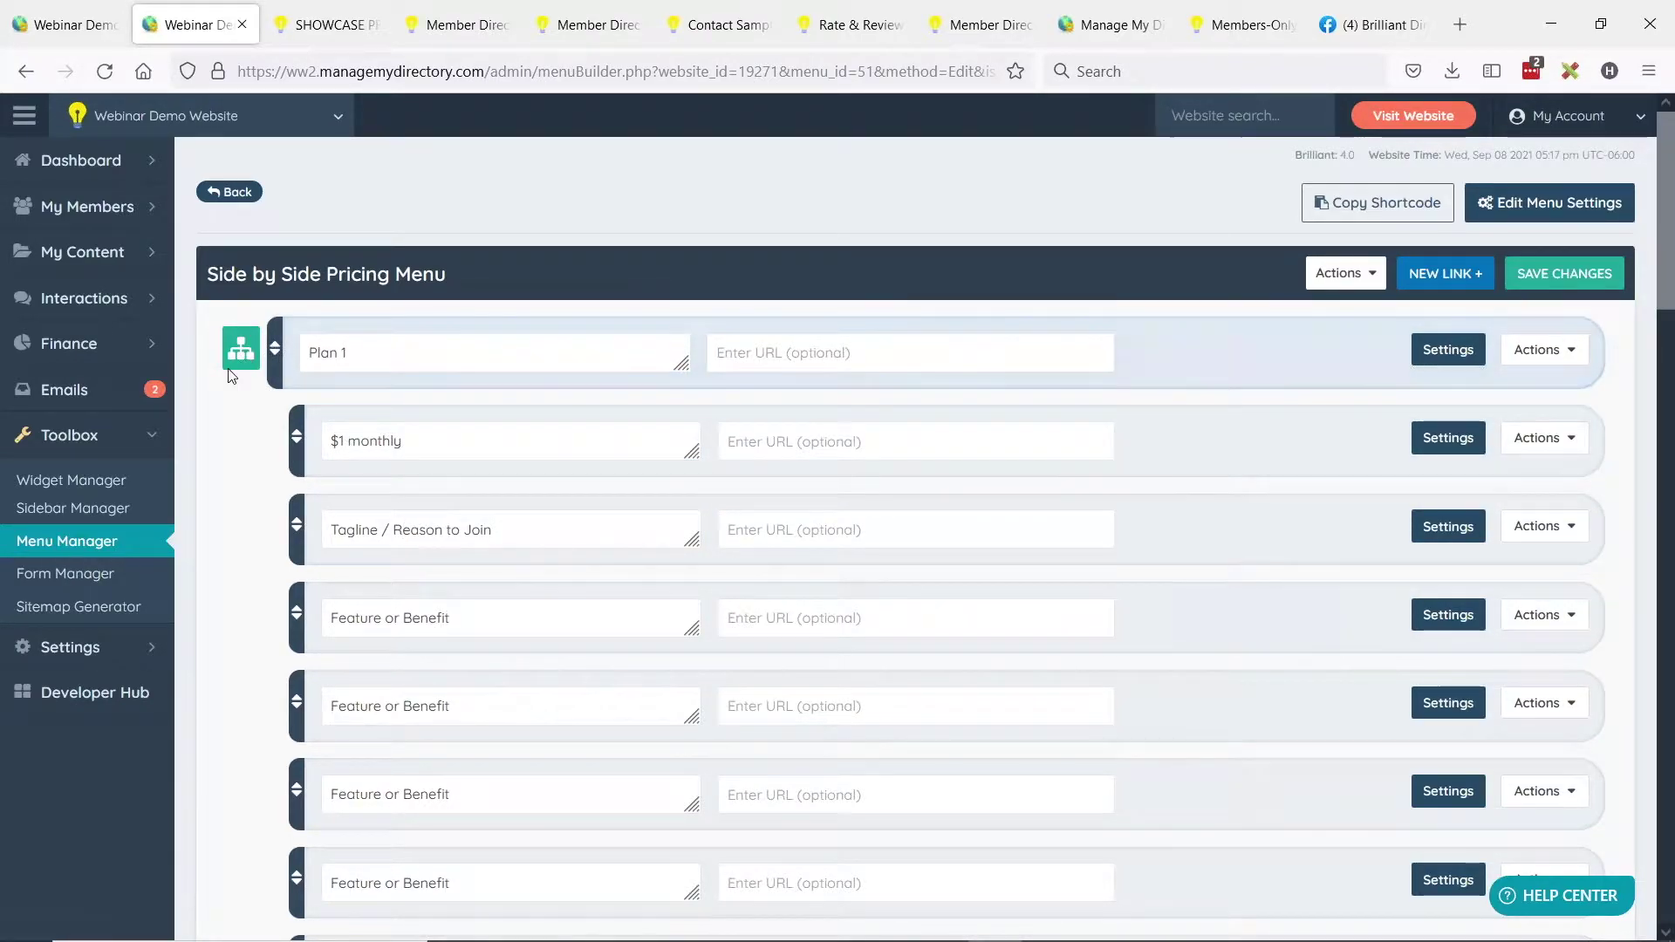
# Delete 'showcase' from Plan 2's Outer <li> CSS Class, leaving col-sm-4, and save the menu.
pyautogui.scroll(-2, 225, 377)
pyautogui.scroll(-9, 225, 377)
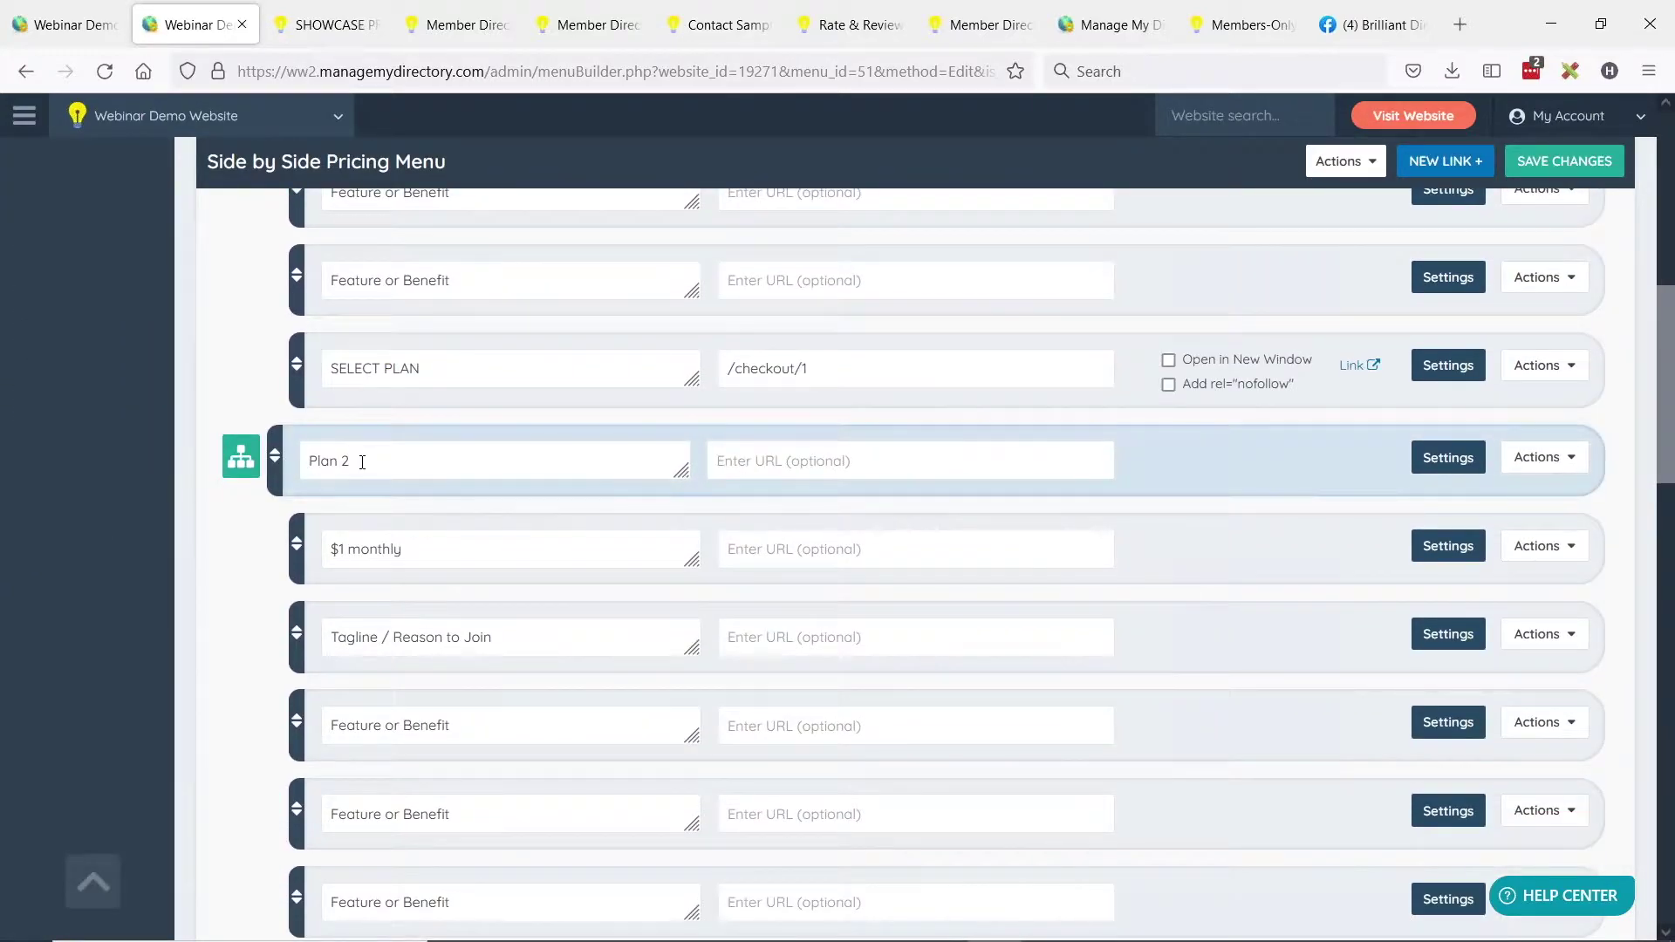
pyautogui.tripleClick(362, 462)
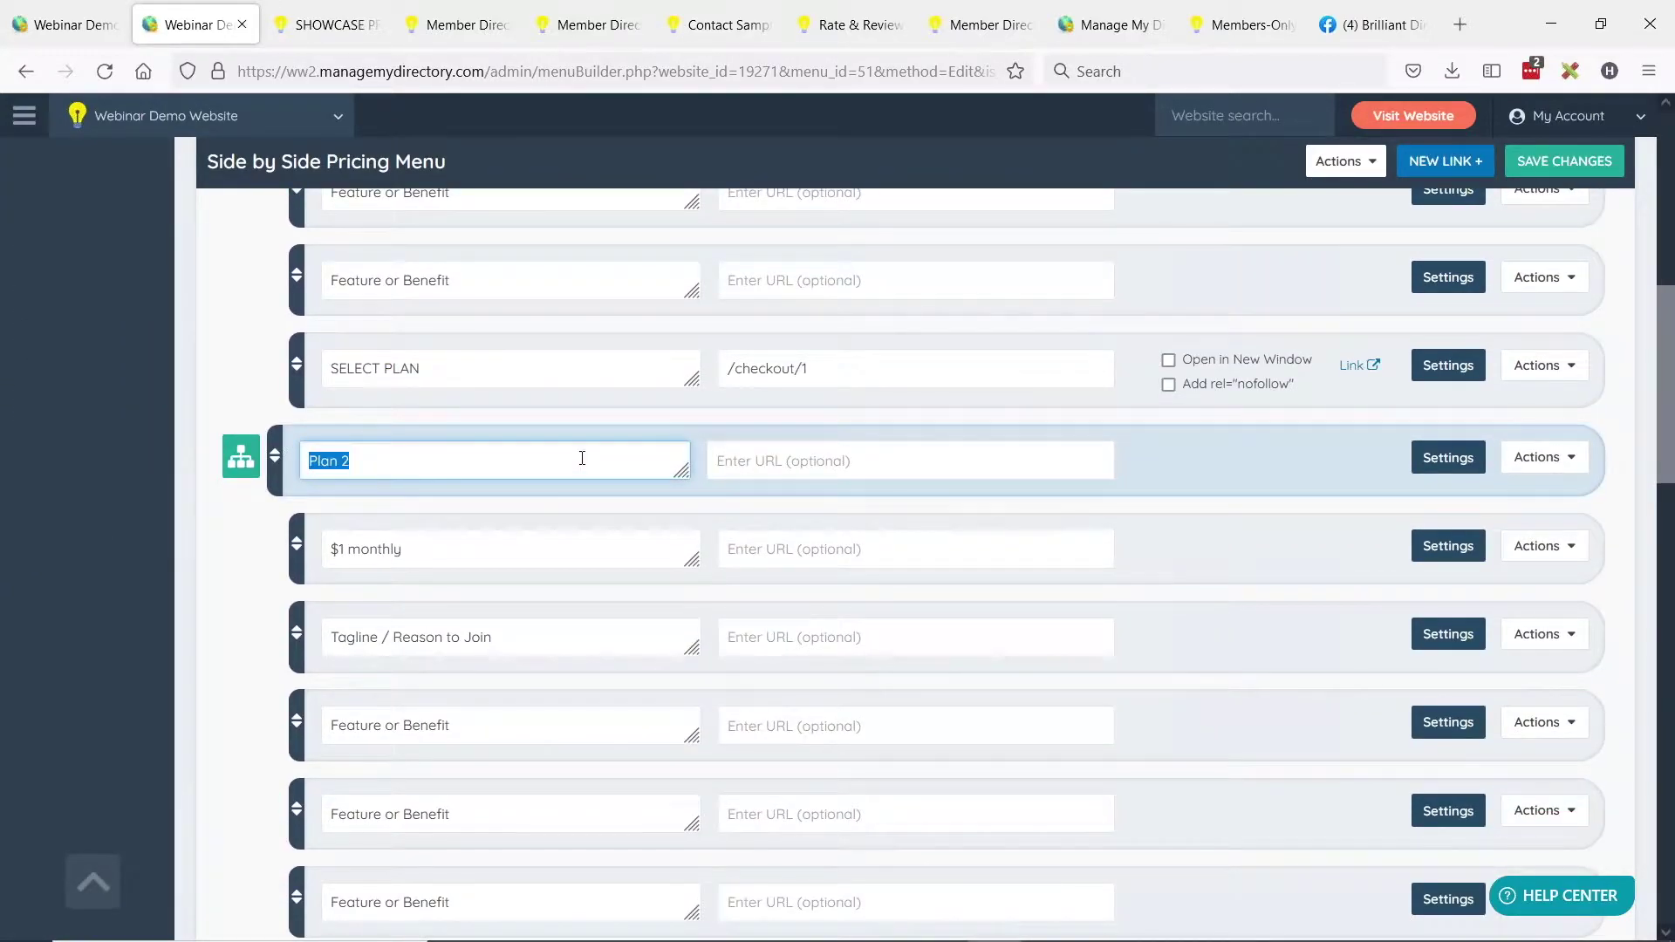
pyautogui.click(1446, 460)
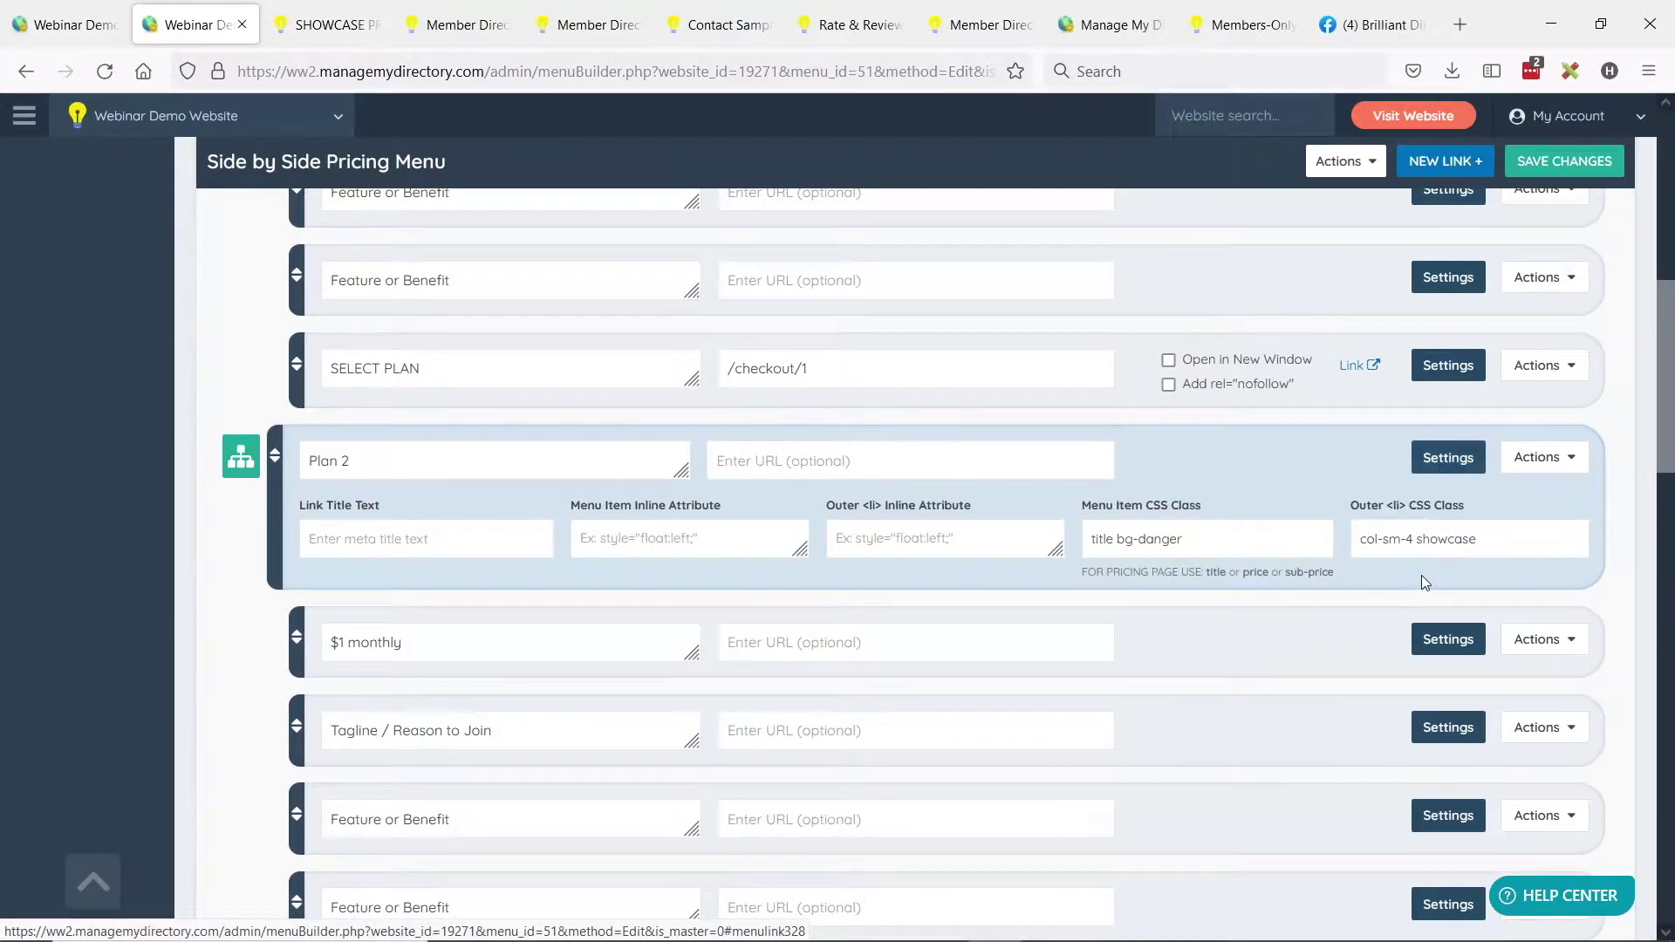
pyautogui.moveTo(1417, 540); pyautogui.dragTo(1495, 539)
pyautogui.click(1470, 548)
pyautogui.doubleClick(1448, 539)
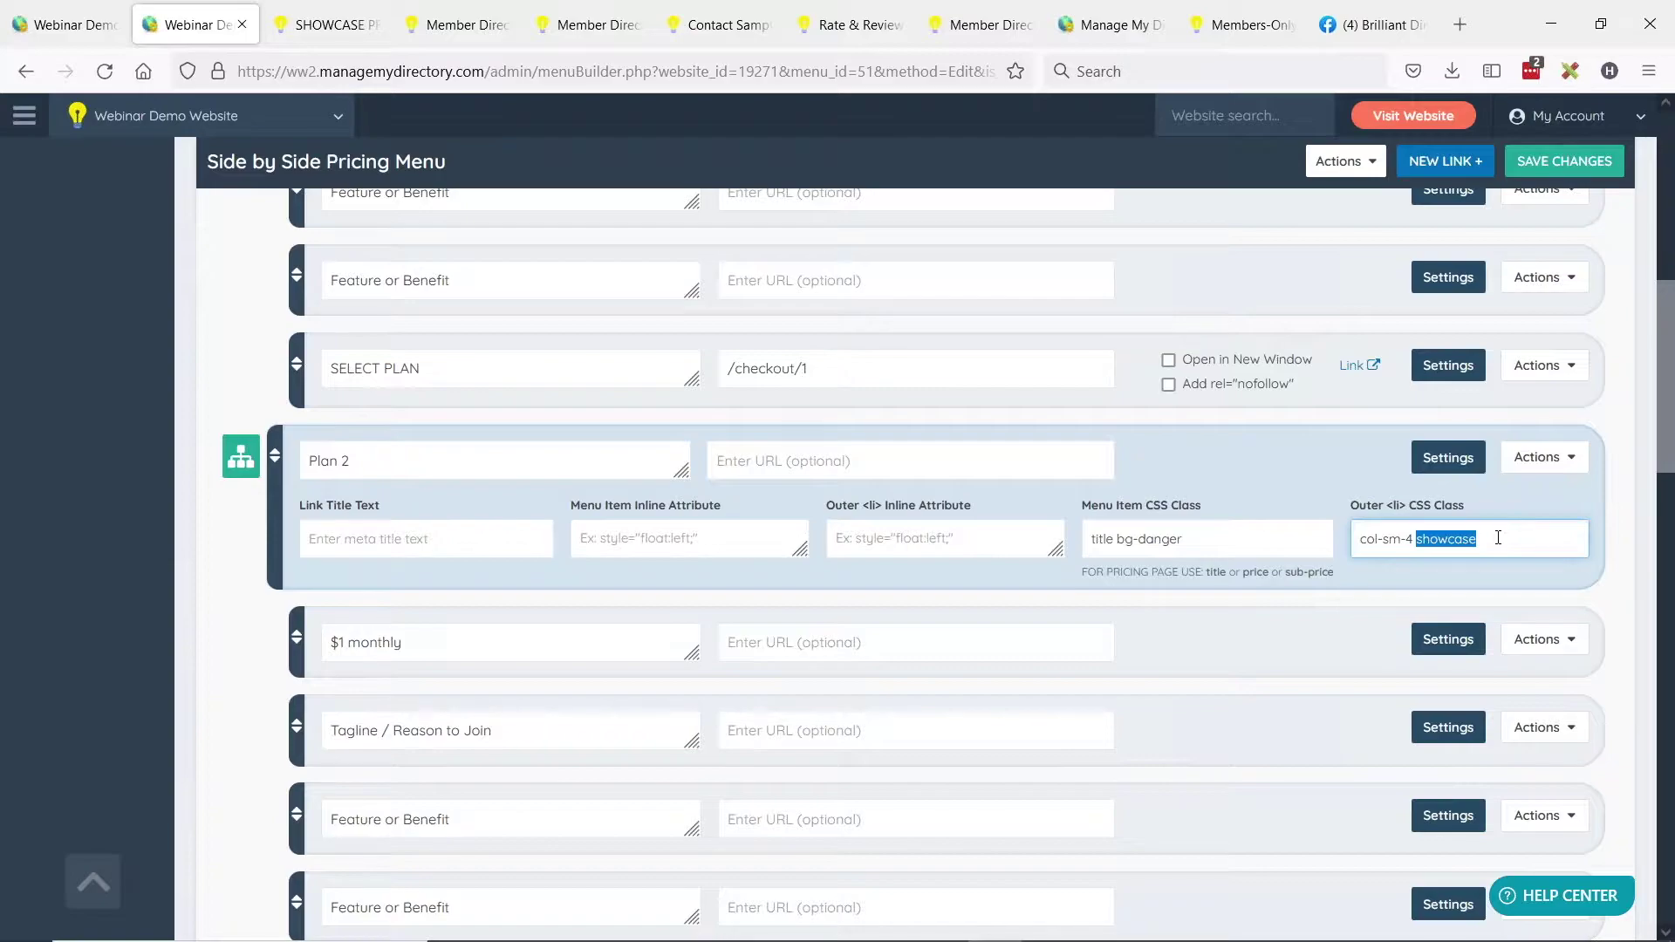
pyautogui.press('BackSpace')
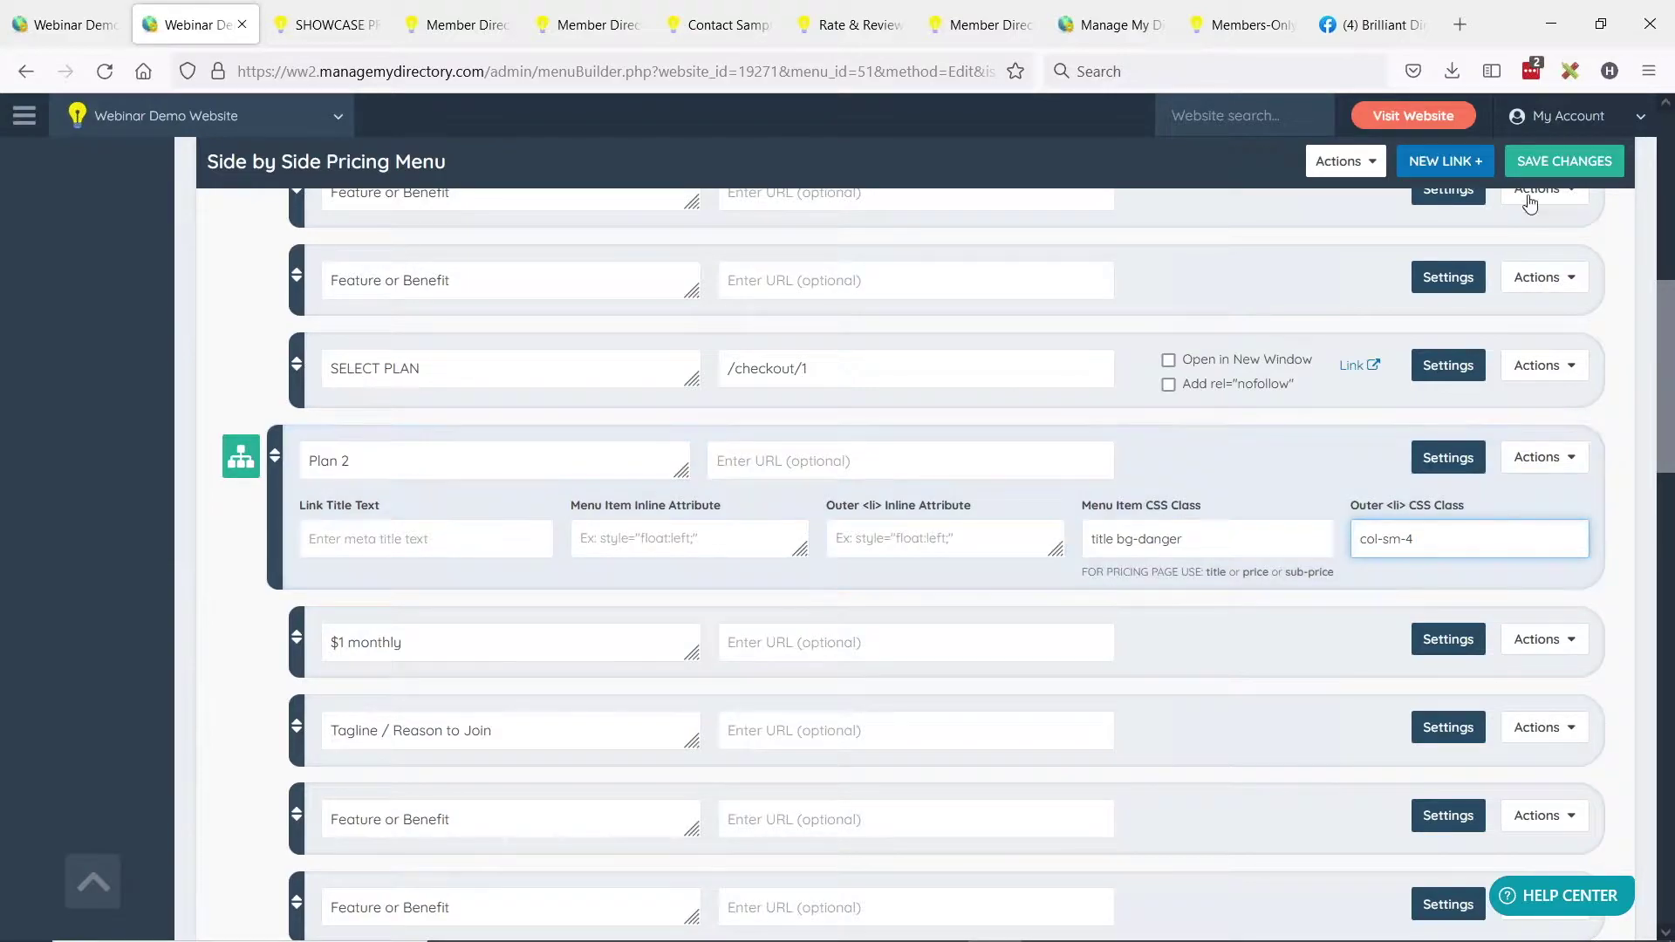
pyautogui.click(1576, 164)
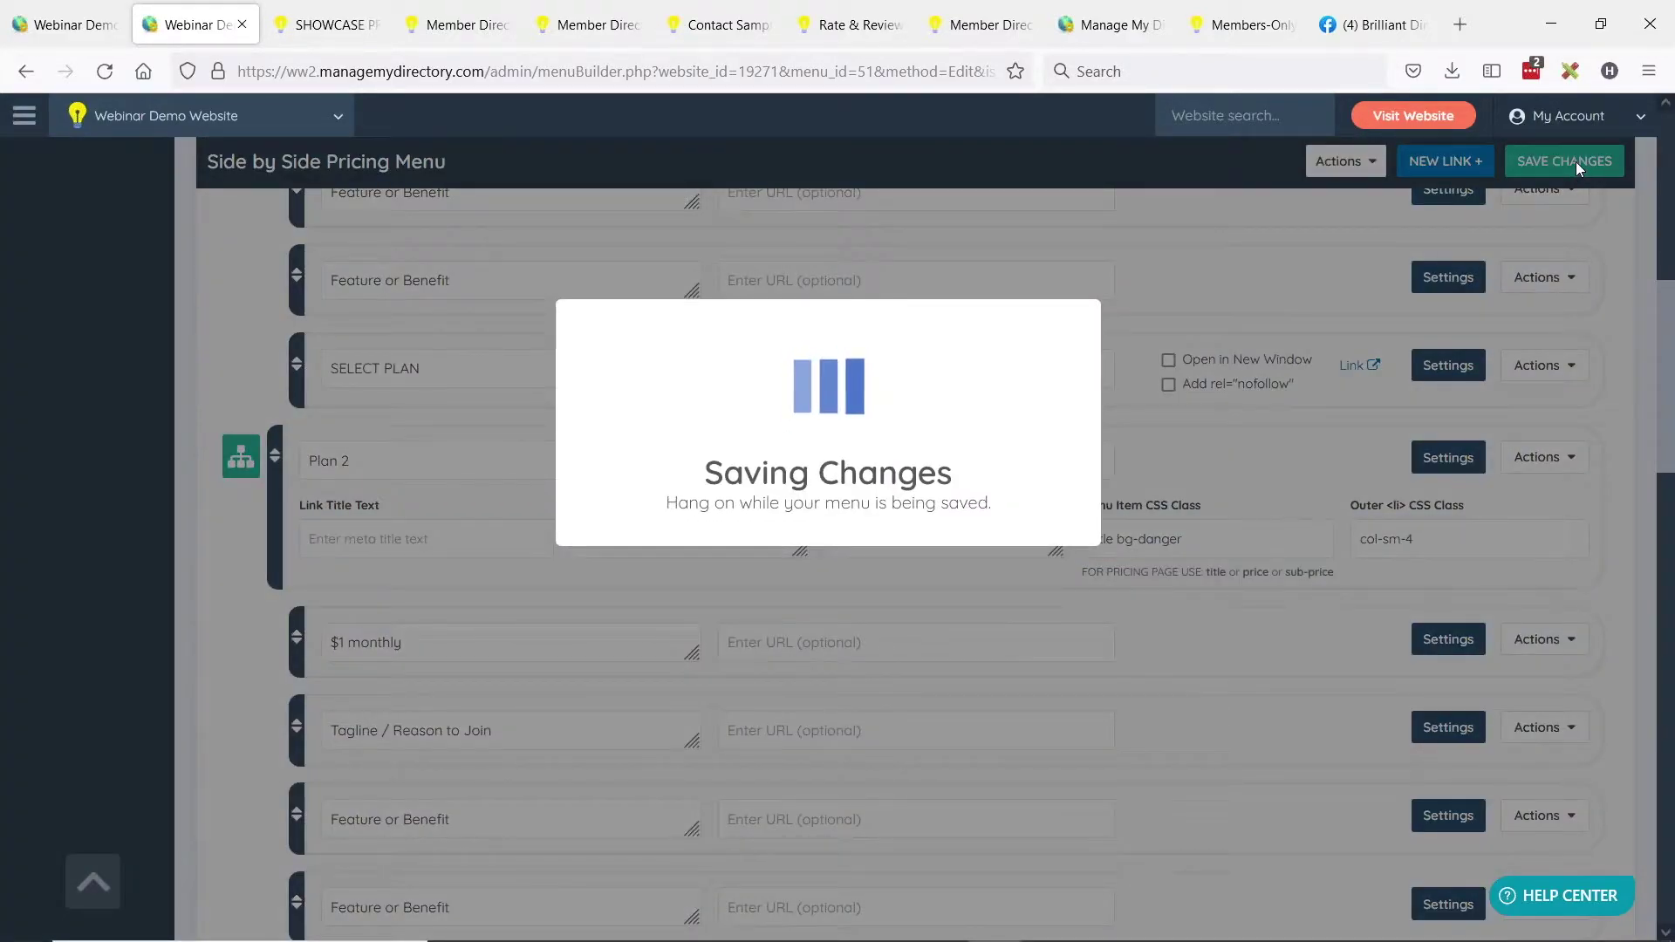
pyautogui.click(327, 24)
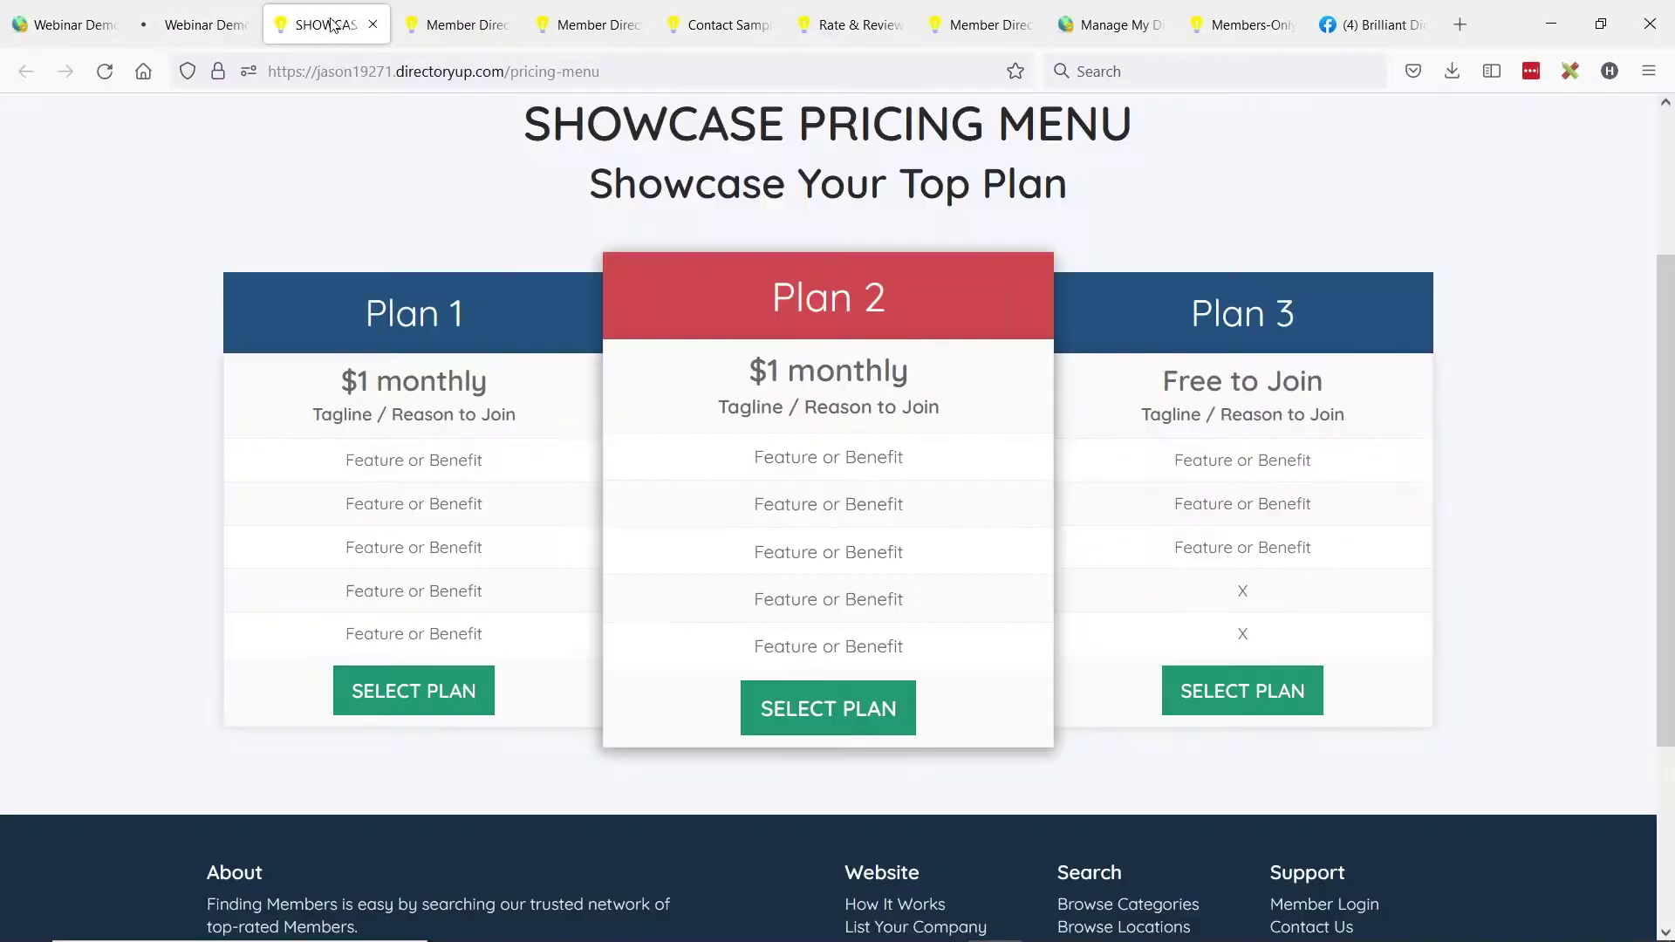
# Reload the live pricing page to confirm Plan 2 sits level, then return to the menu editor.
pyautogui.click(105, 78)
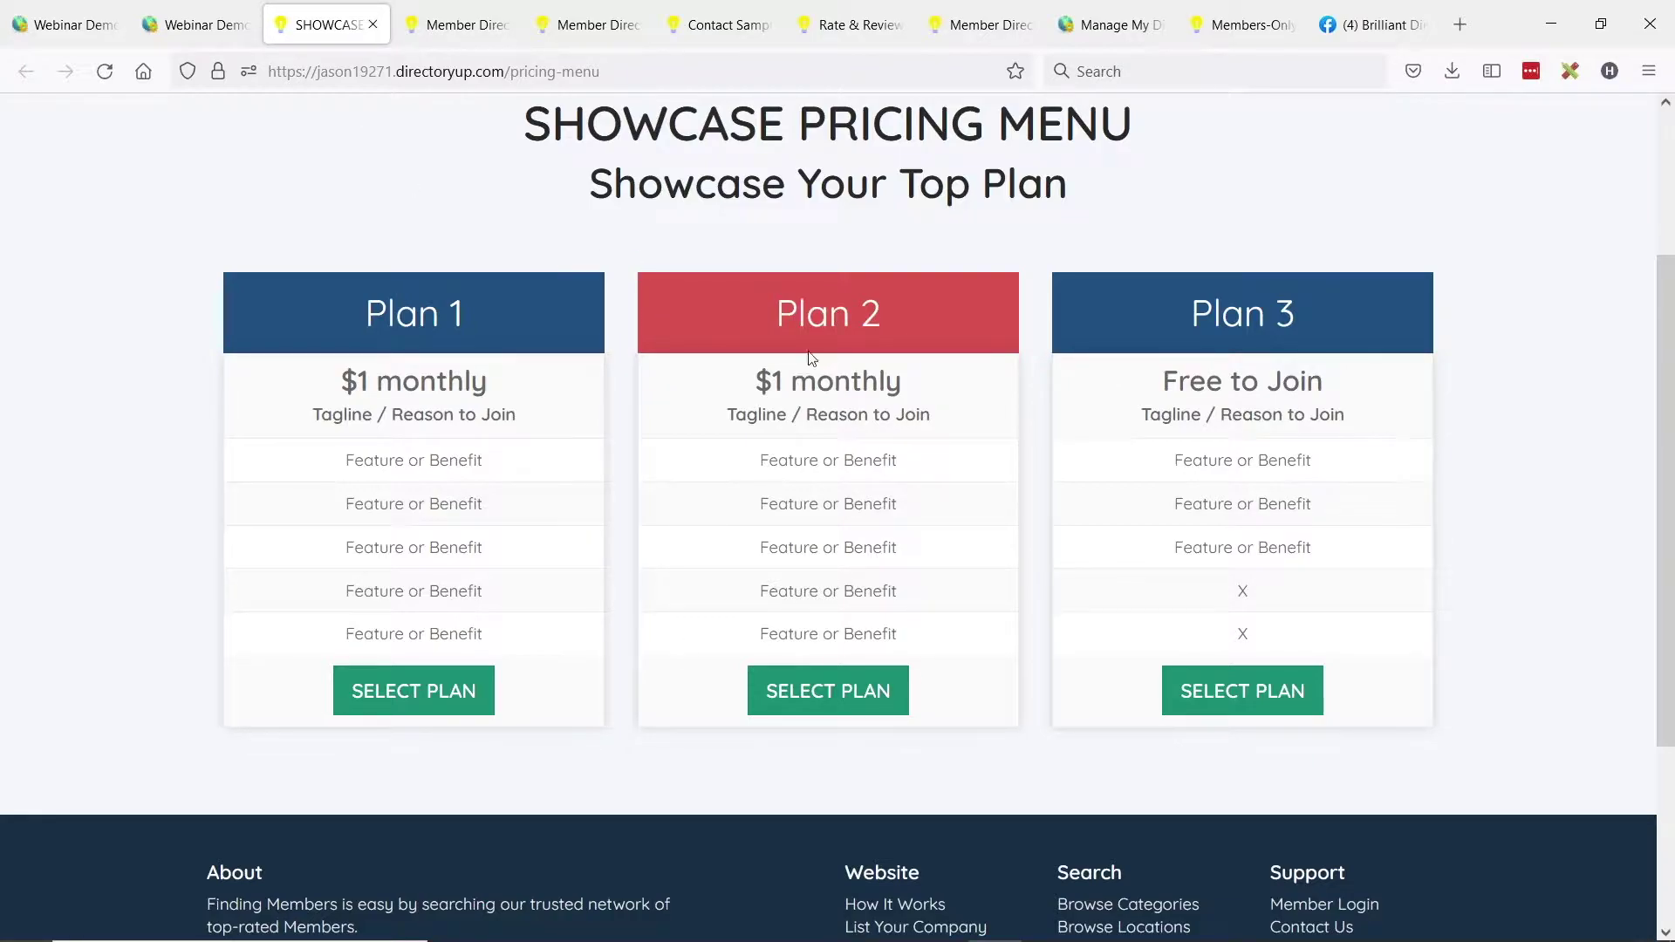
pyautogui.click(210, 25)
pyautogui.scroll(-6, 698, 336)
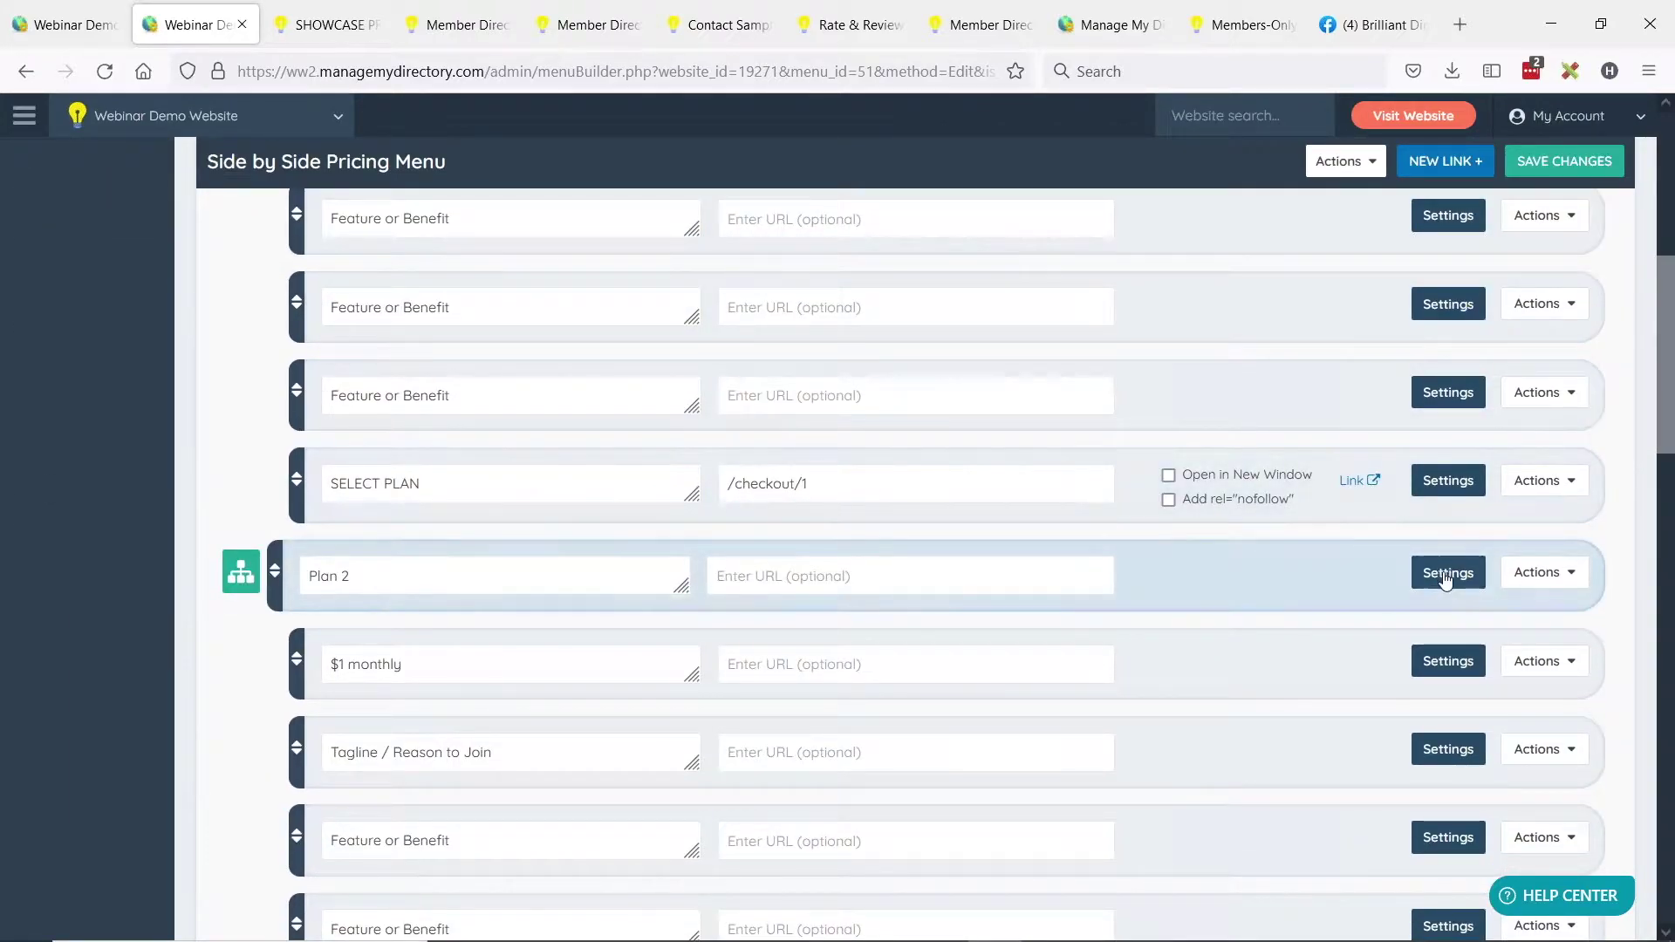
# Append 'showcase' after col-sm-4 in Plan 2's Outer <li> CSS Class and save the menu.
pyautogui.click(1446, 578)
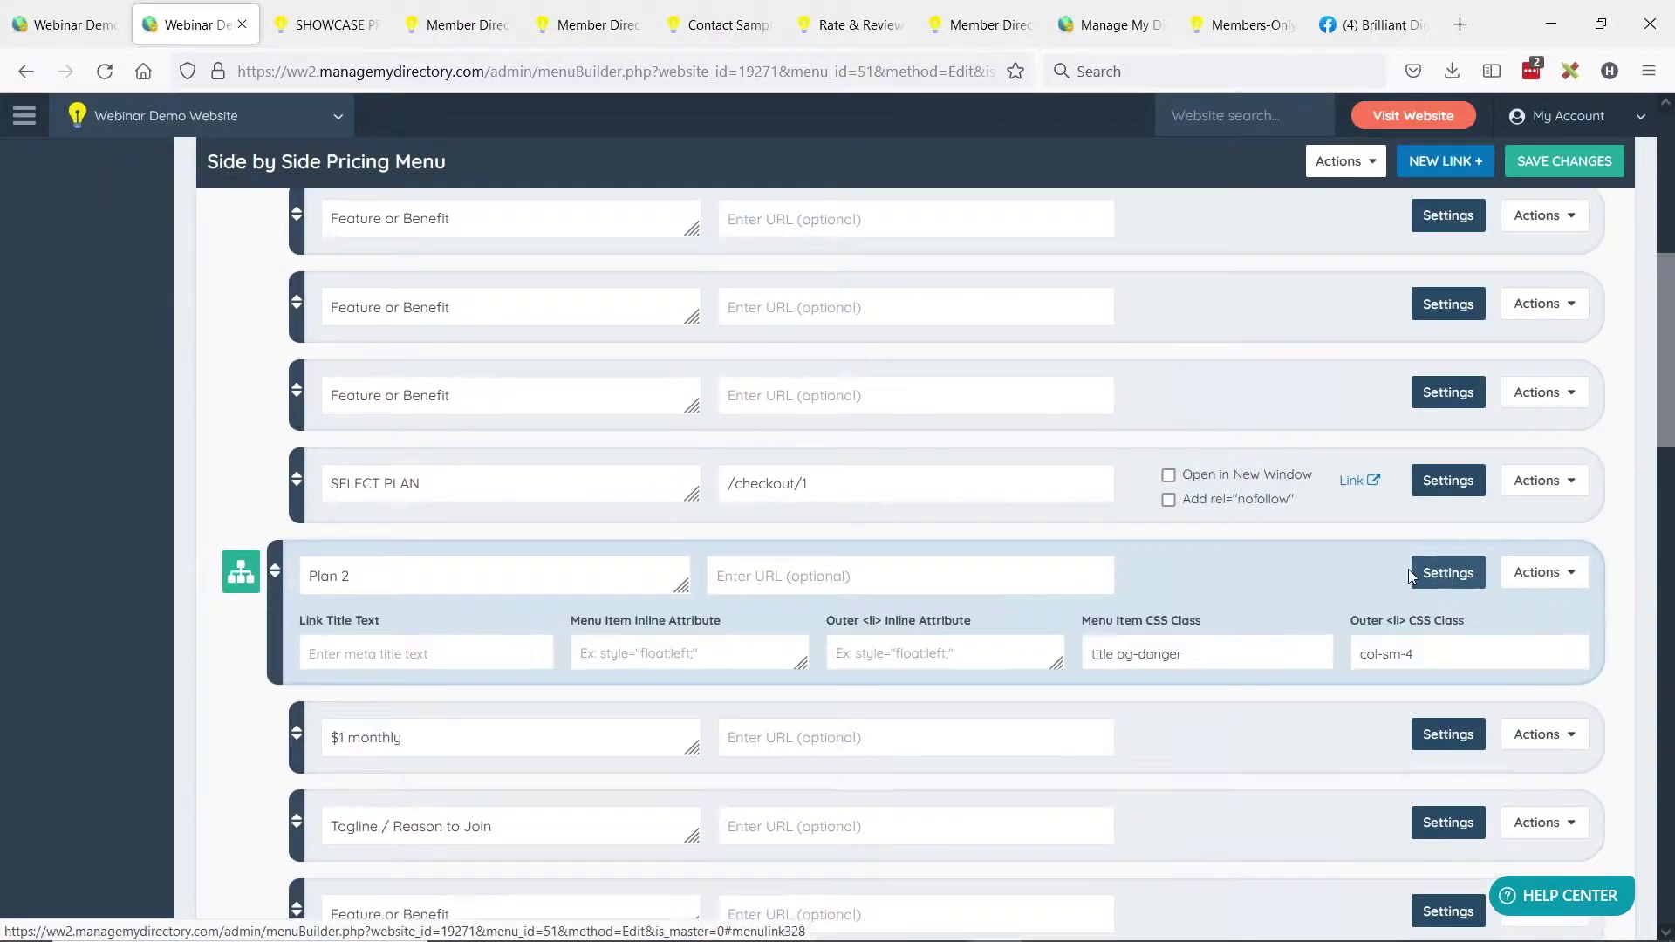
pyautogui.click(1459, 655)
pyautogui.write('showcase')
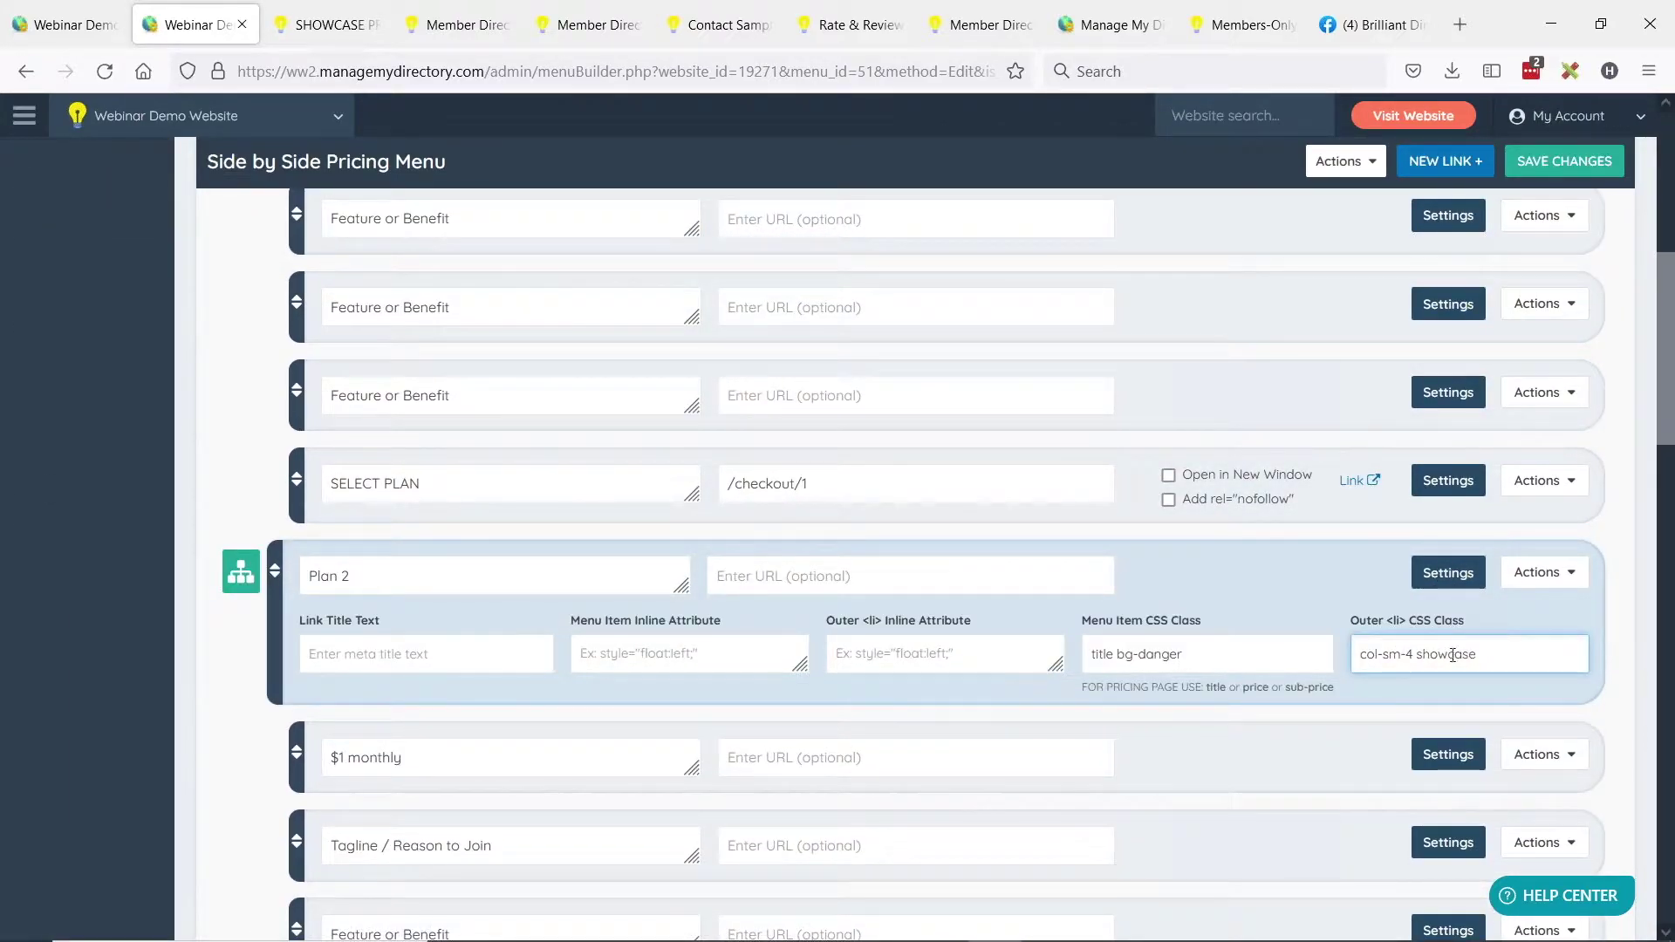
pyautogui.click(1533, 164)
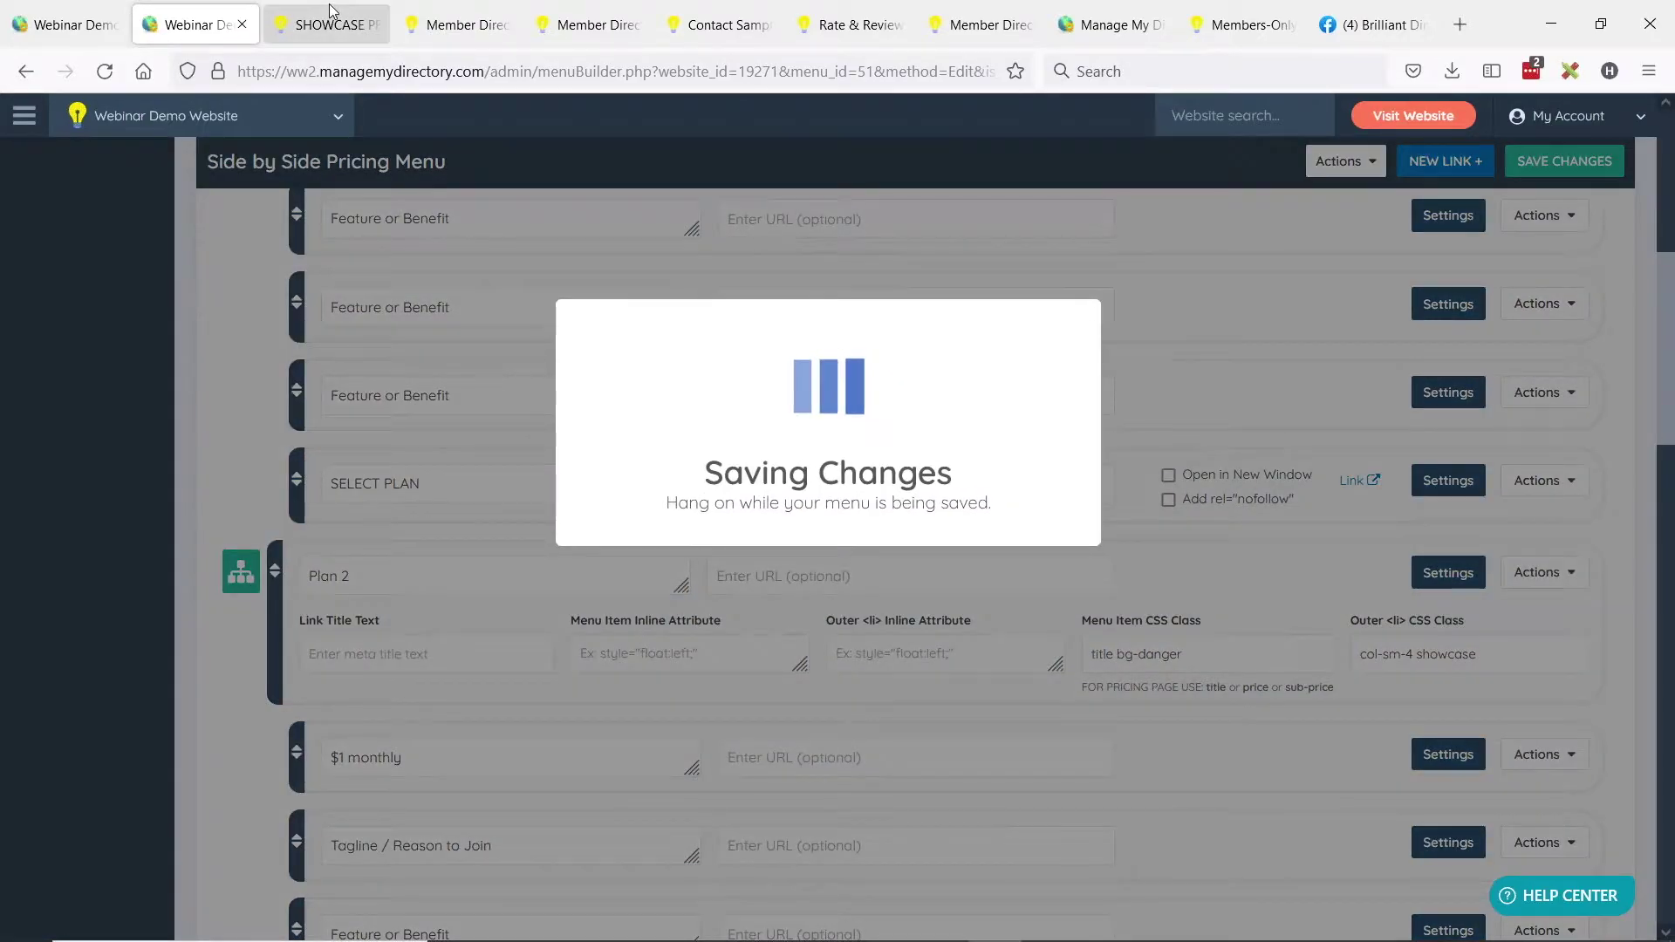
# Reload the live pricing page to see Plan 2 raised, then return to the menu editor.
pyautogui.click(328, 17)
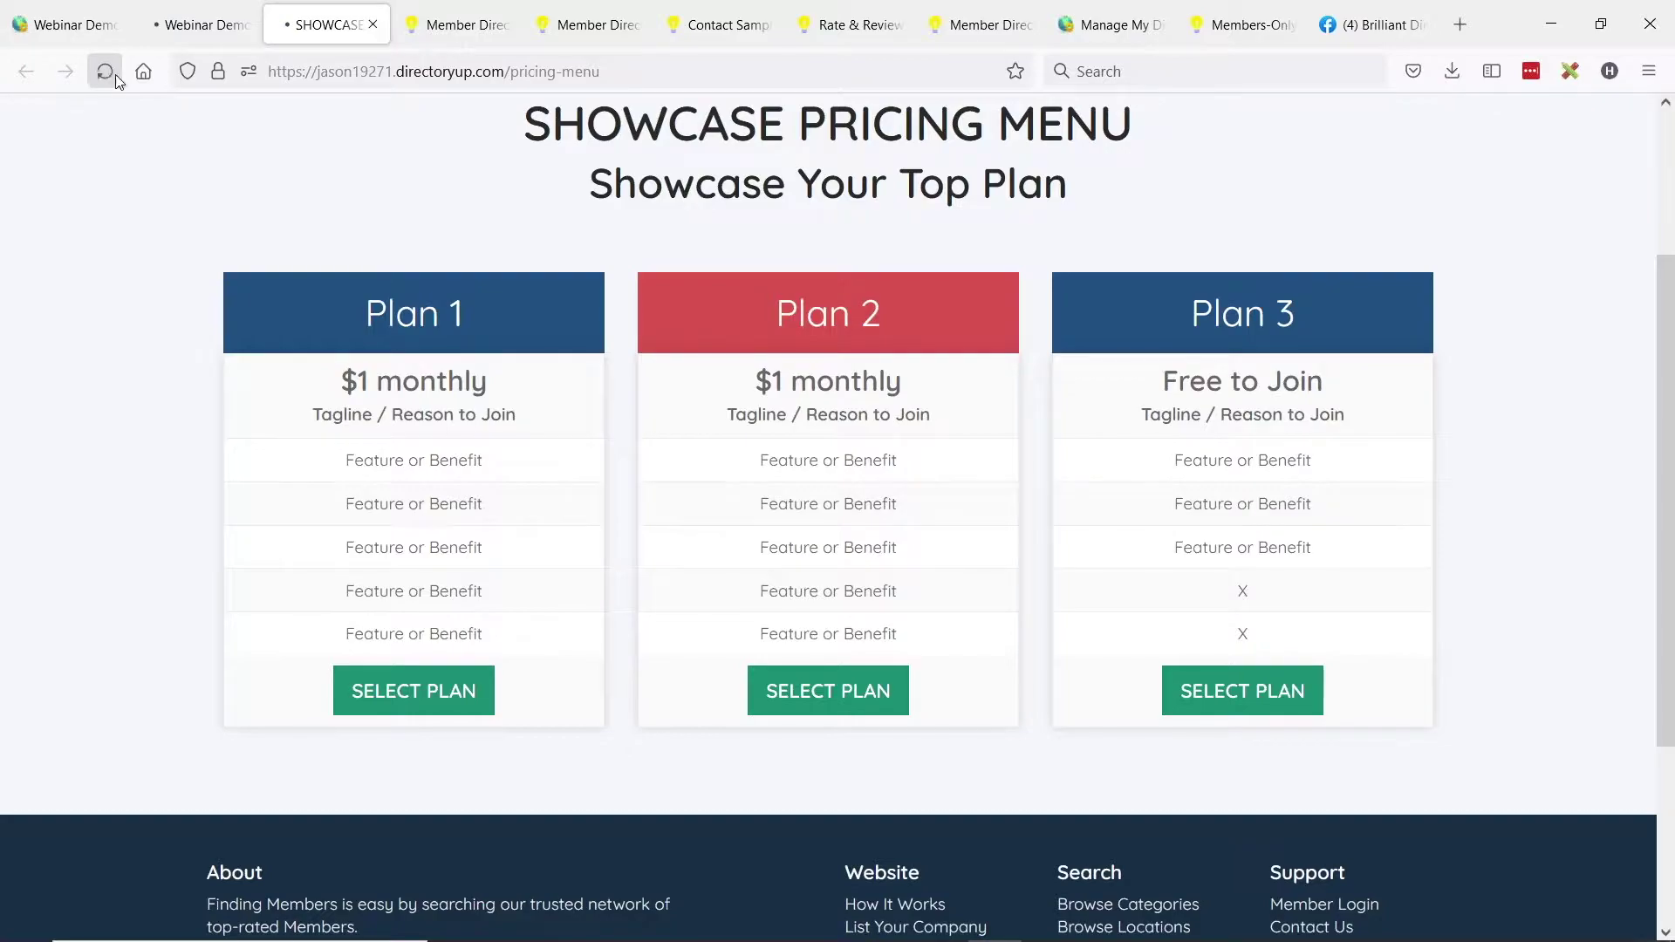
pyautogui.click(118, 80)
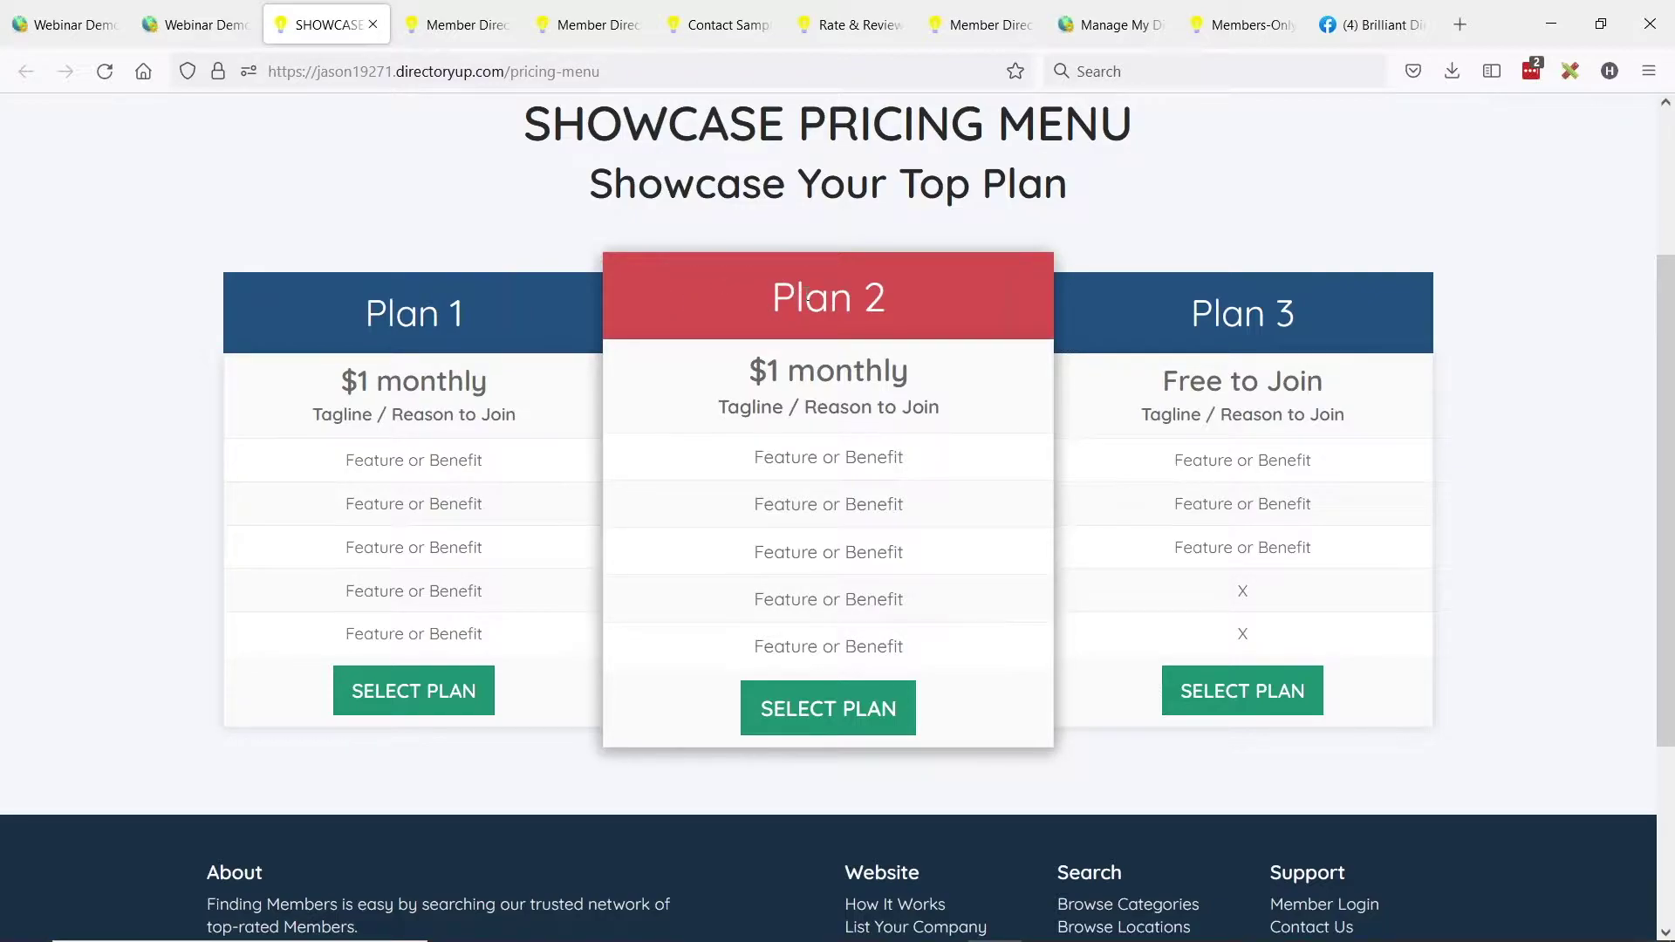
pyautogui.click(179, 29)
pyautogui.scroll(-5, 794, 274)
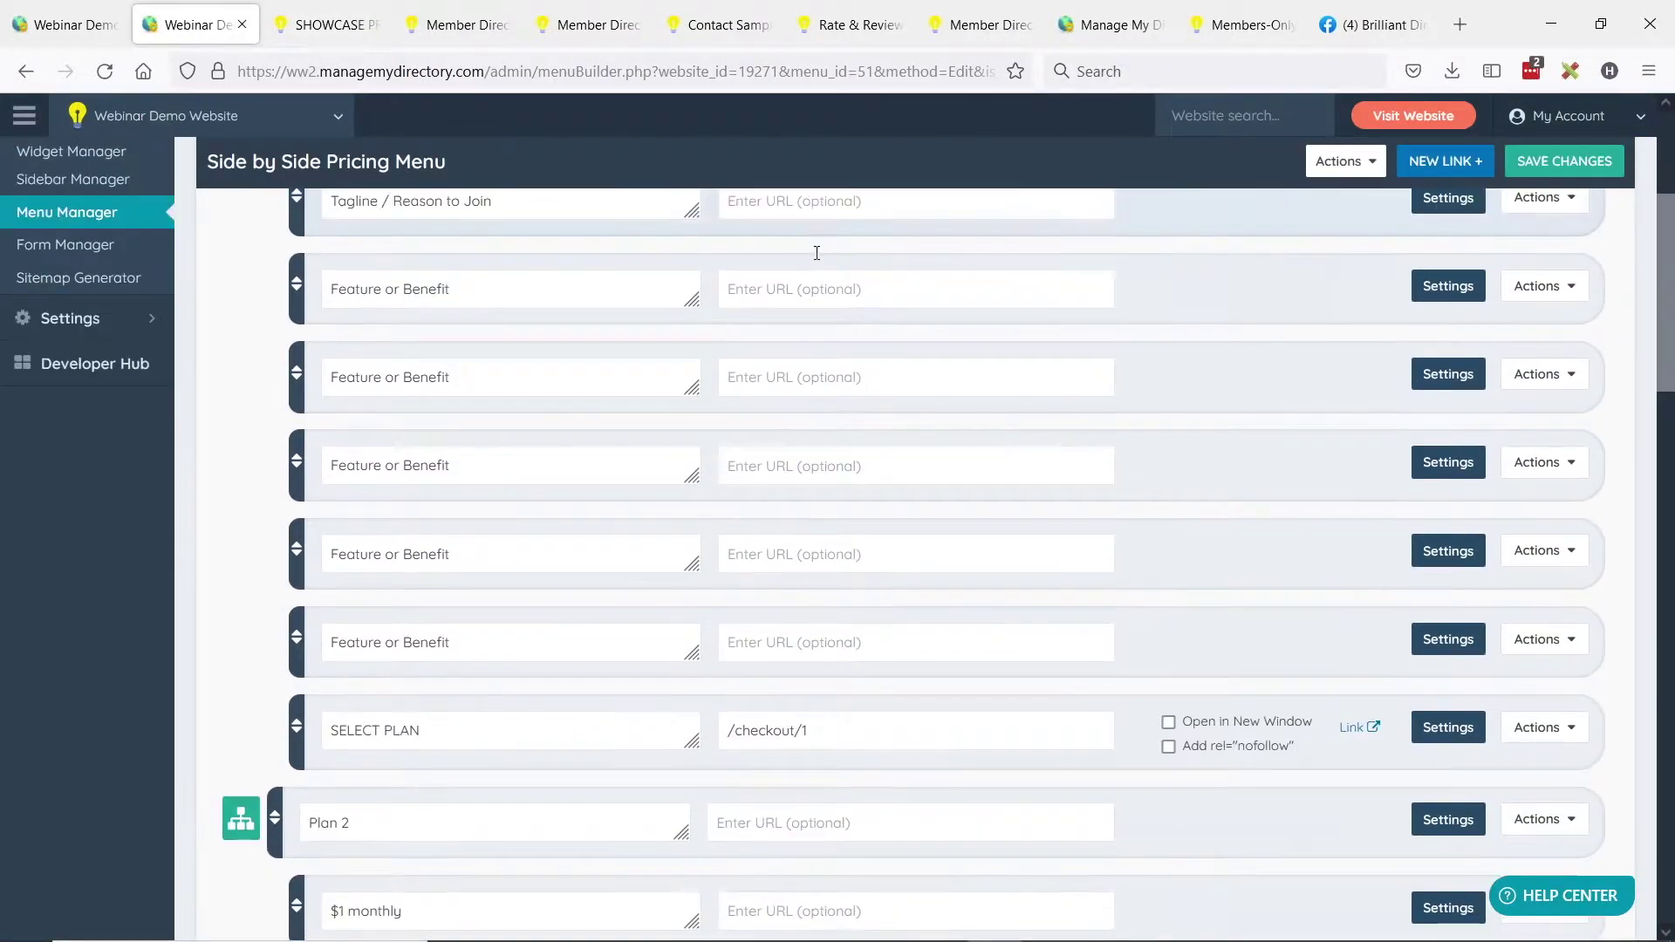
# Open Plan 2's settings and select 'danger' in its header class 'title bg-danger'.
pyautogui.click(1442, 572)
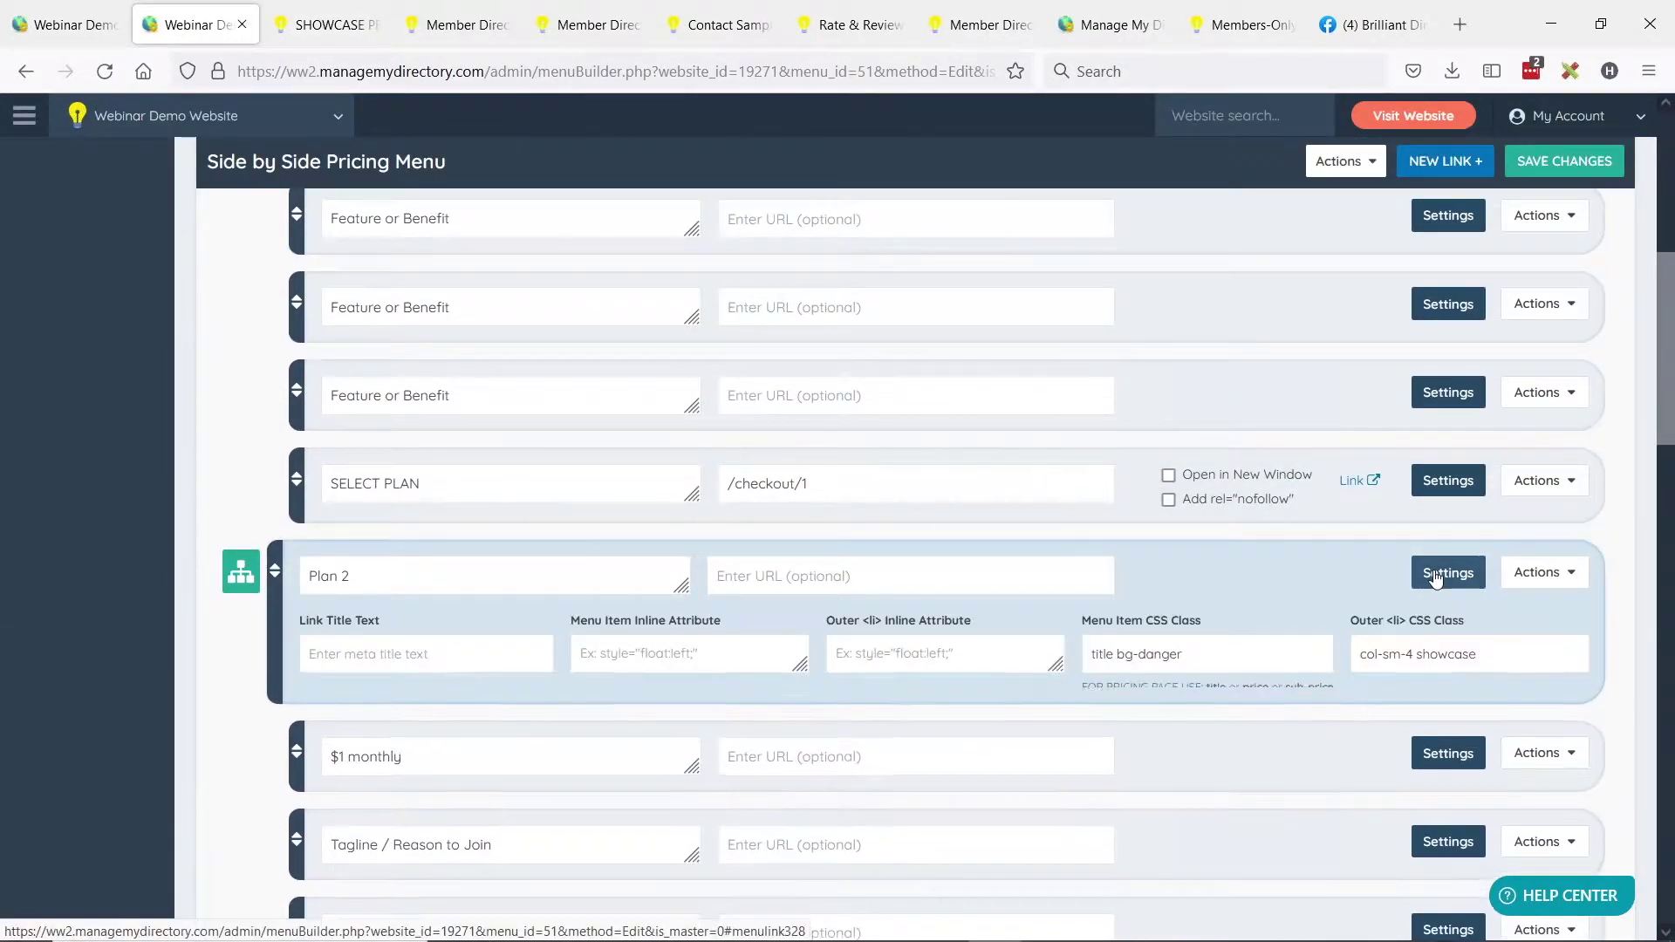
pyautogui.scroll(-2, 1262, 460)
pyautogui.scroll(-1, 1263, 460)
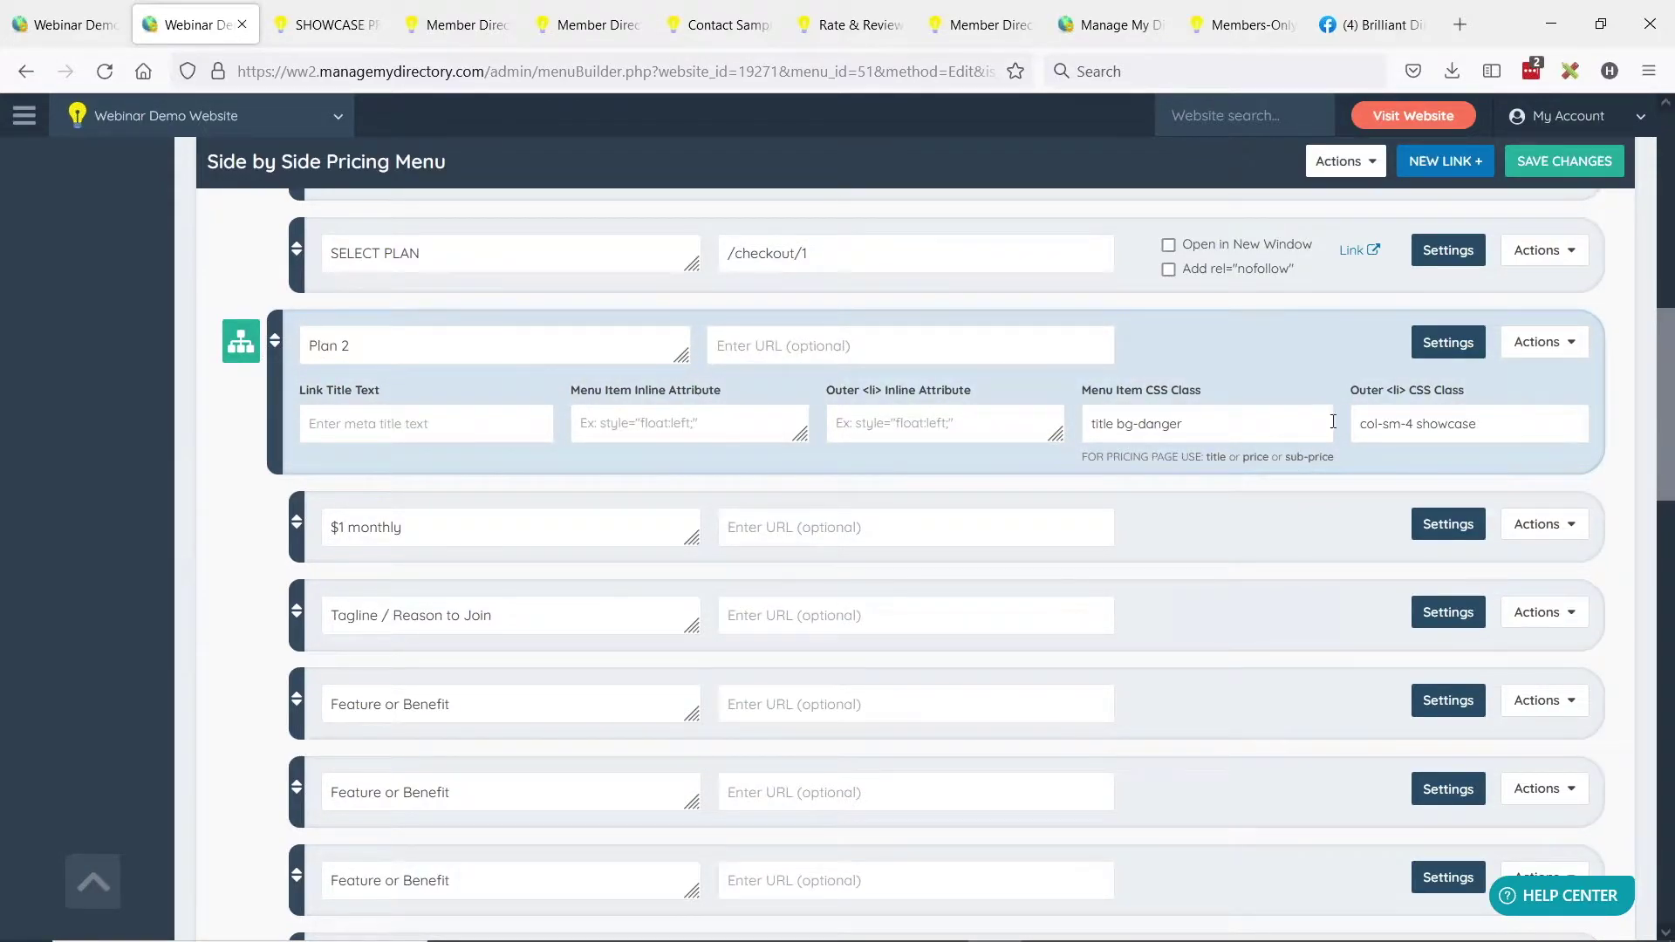
pyautogui.moveTo(1083, 390); pyautogui.dragTo(1201, 390)
pyautogui.click(1142, 433)
pyautogui.click(1137, 430)
pyautogui.moveTo(1118, 424); pyautogui.dragTo(1190, 422)
pyautogui.click(1170, 424)
pyautogui.doubleClick(1165, 425)
# Try warning, success and info as Plan 2's header colour, settling on bg-success.
pyautogui.write('warning')
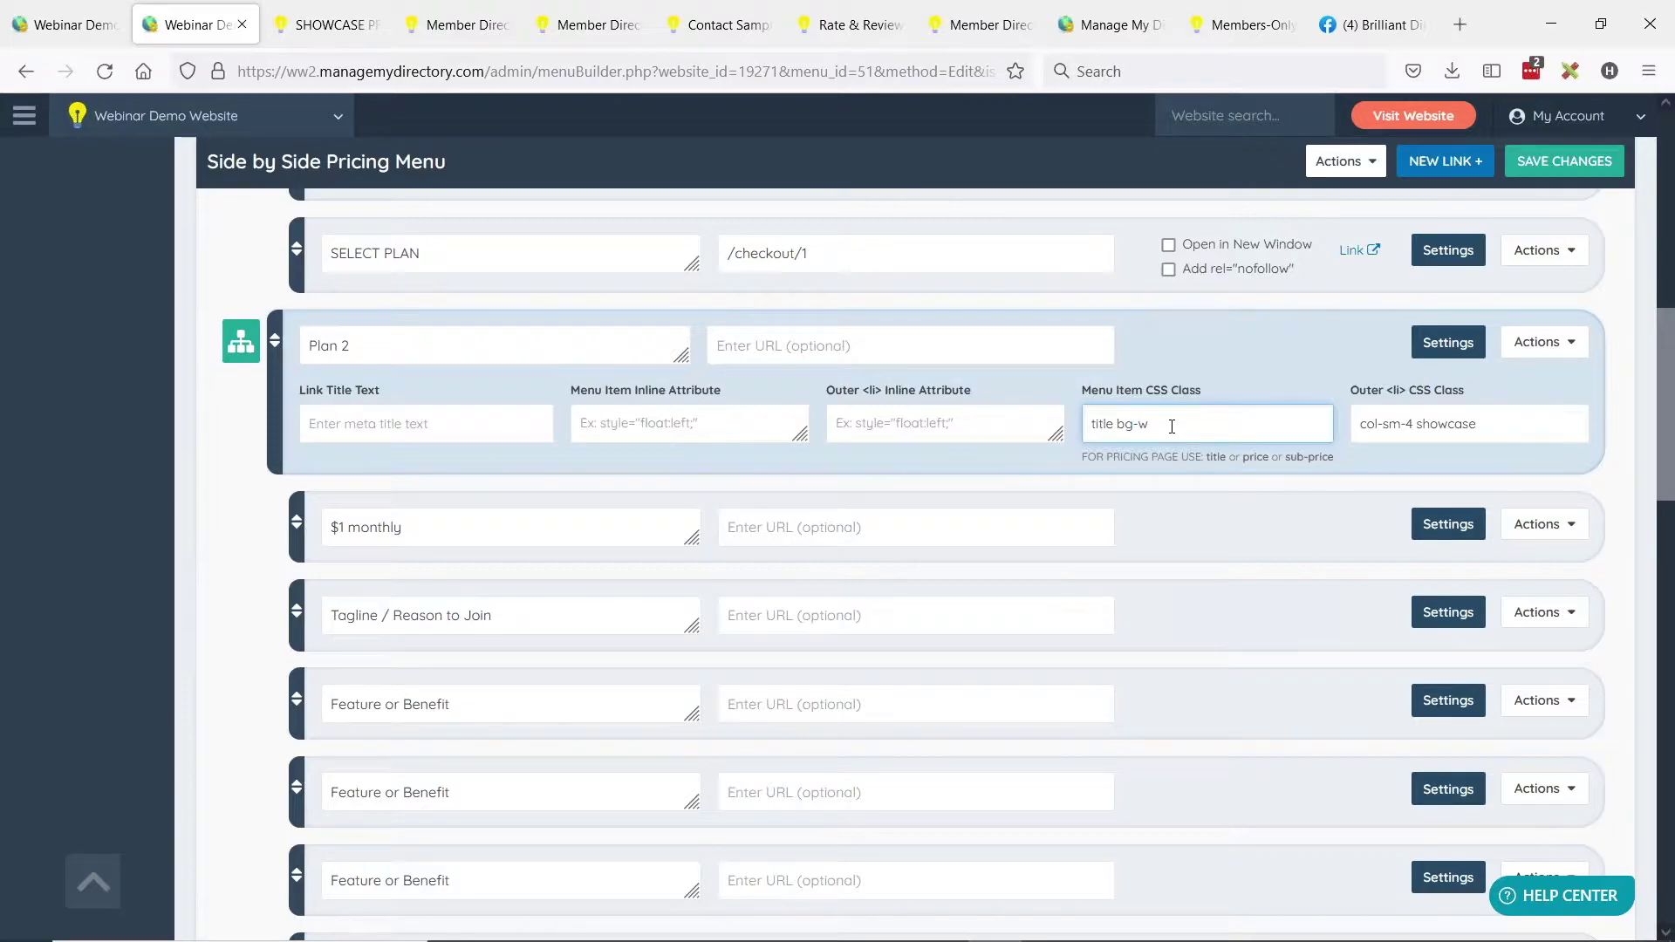
pyautogui.doubleClick(1171, 424)
pyautogui.write('success')
pyautogui.doubleClick(1169, 425)
pyautogui.write('info')
pyautogui.doubleClick(1145, 423)
pyautogui.write('da')
# Save the pricing menu and reload the live page showing Plan 2's green header.
pyautogui.click(1537, 172)
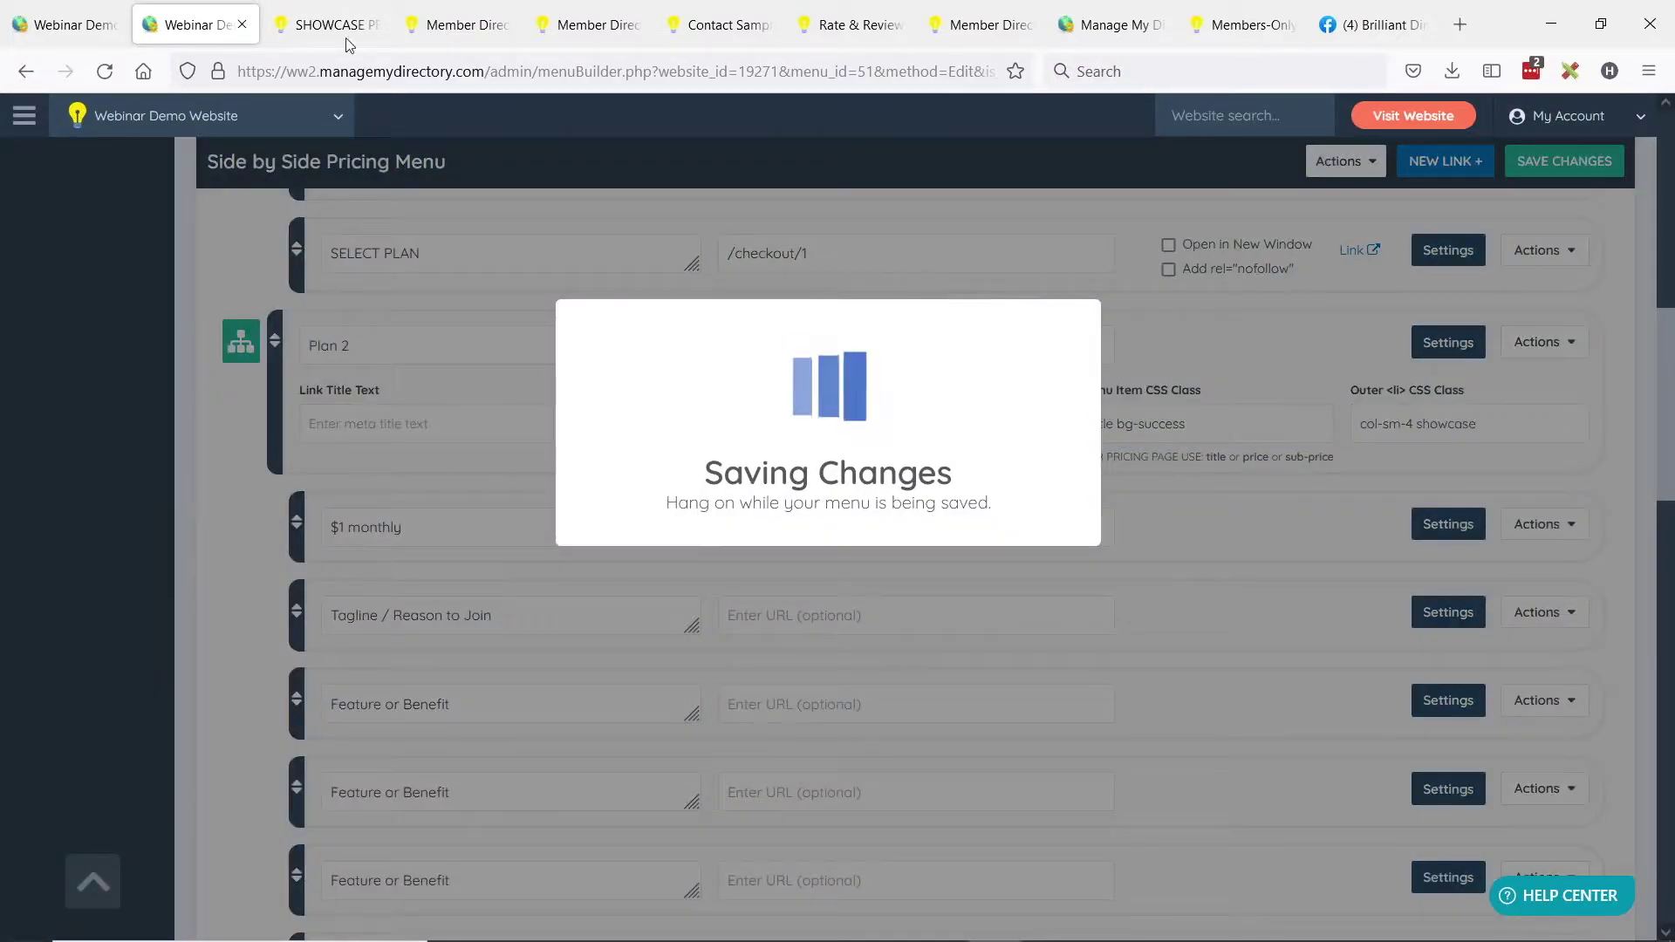
pyautogui.click(327, 24)
pyautogui.click(116, 73)
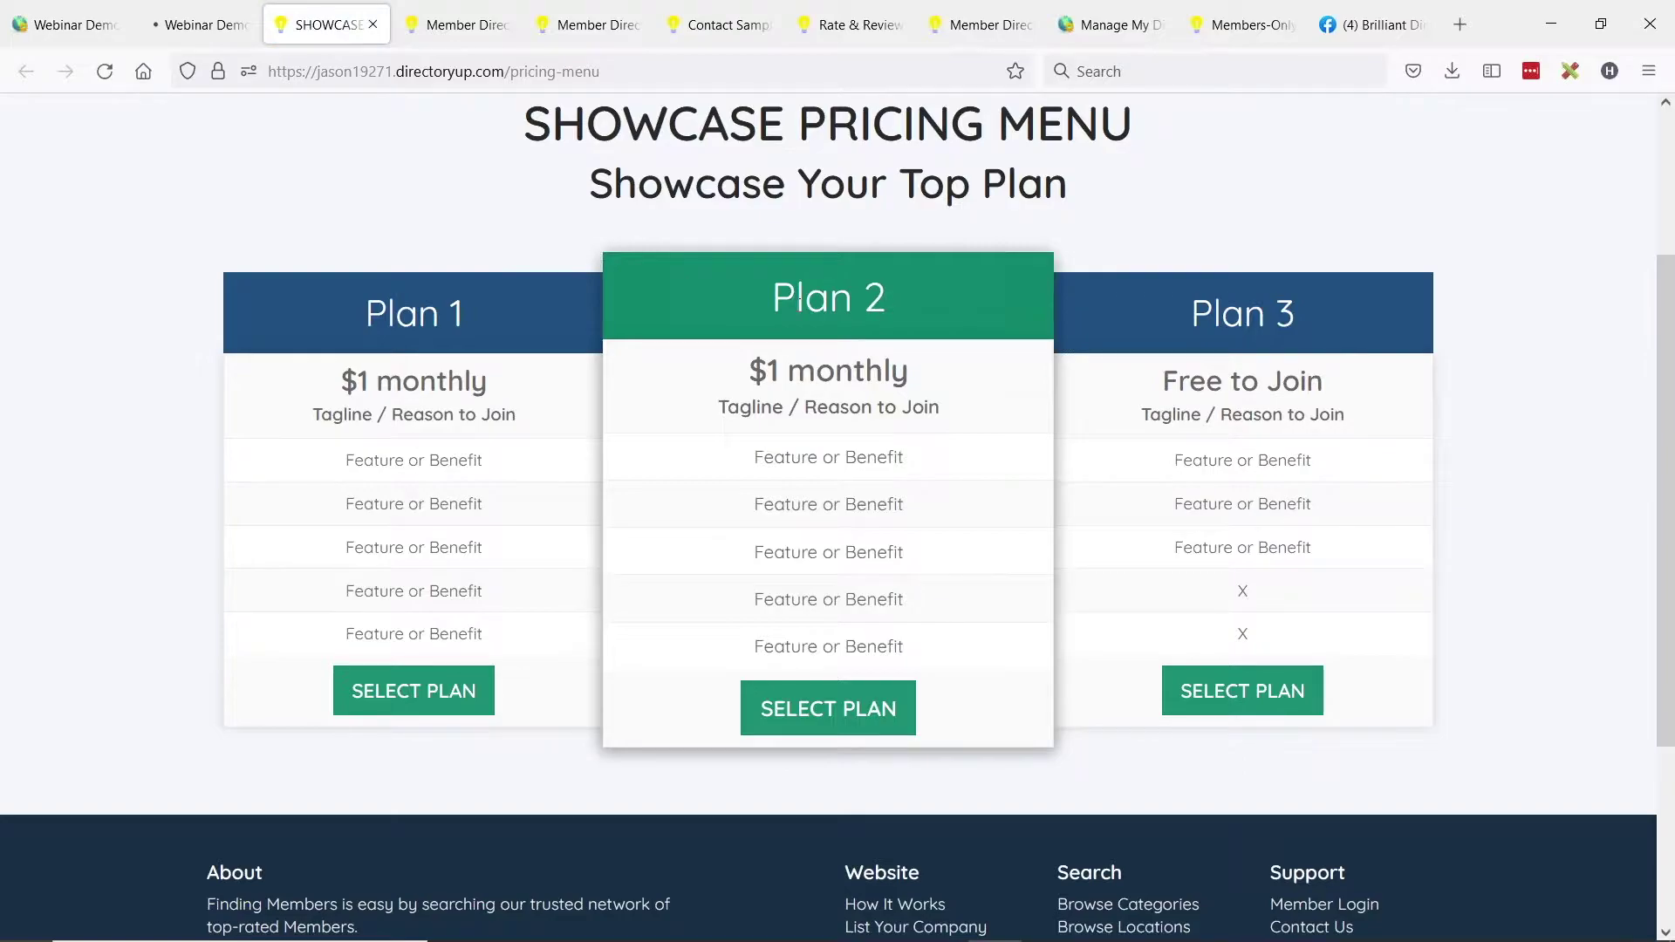
# Scroll the live pricing page back up, then return to the Webinar Demo tab's pricing menu editor.
pyautogui.scroll(2, 724, 331)
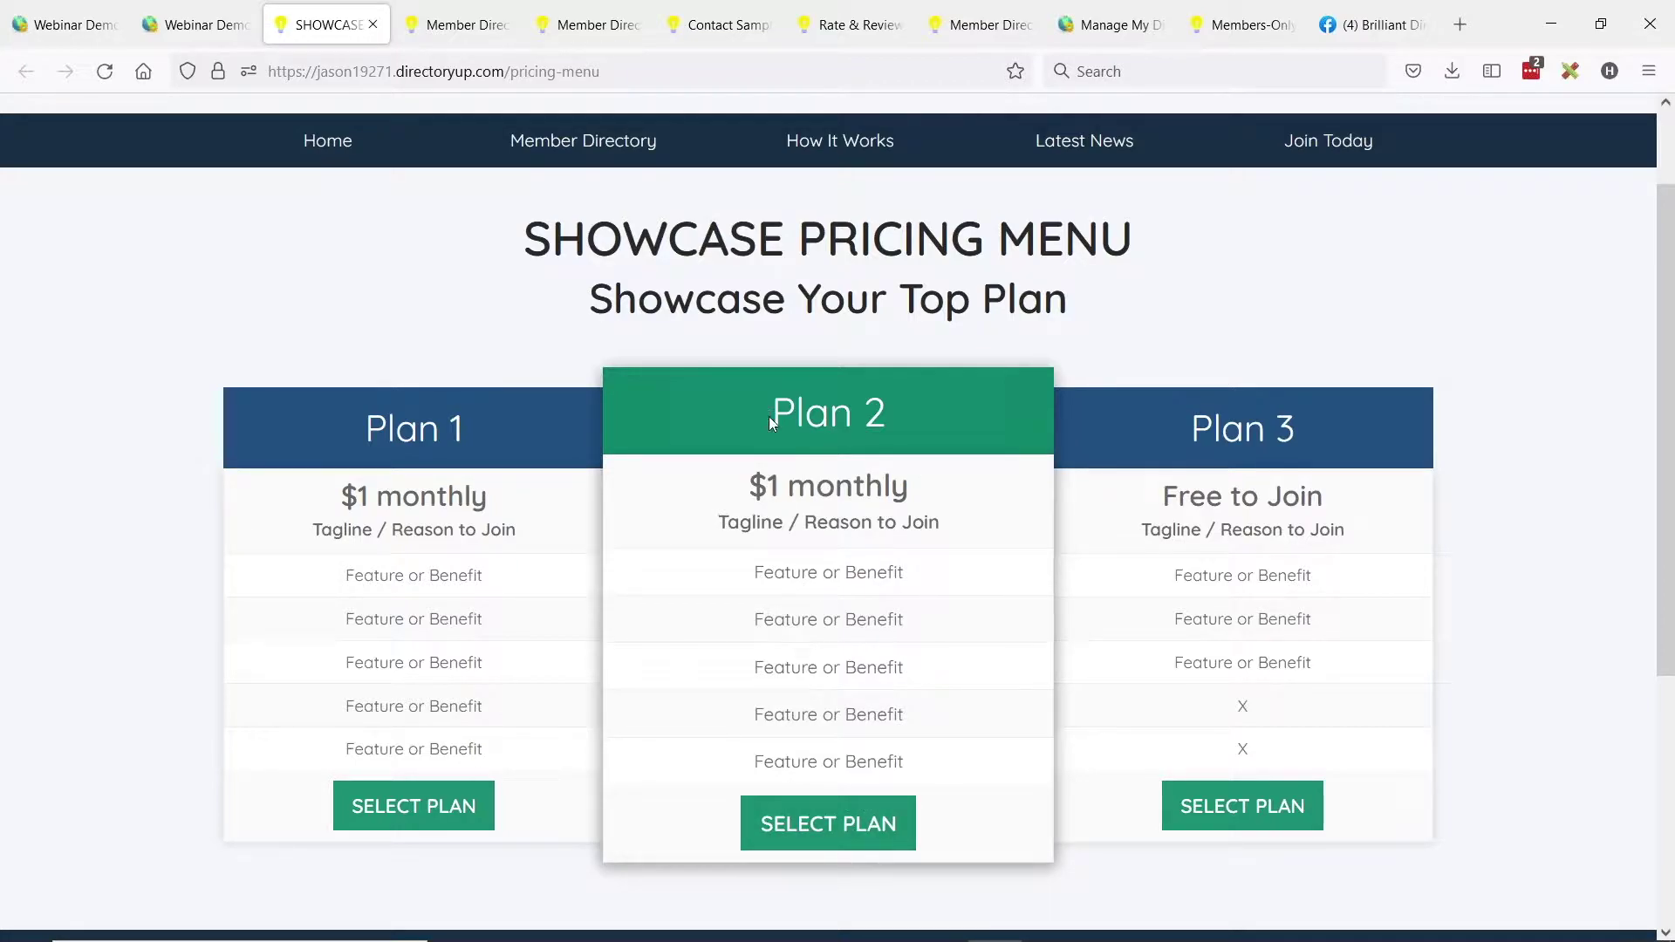
pyautogui.click(221, 7)
pyautogui.scroll(-3, 737, 349)
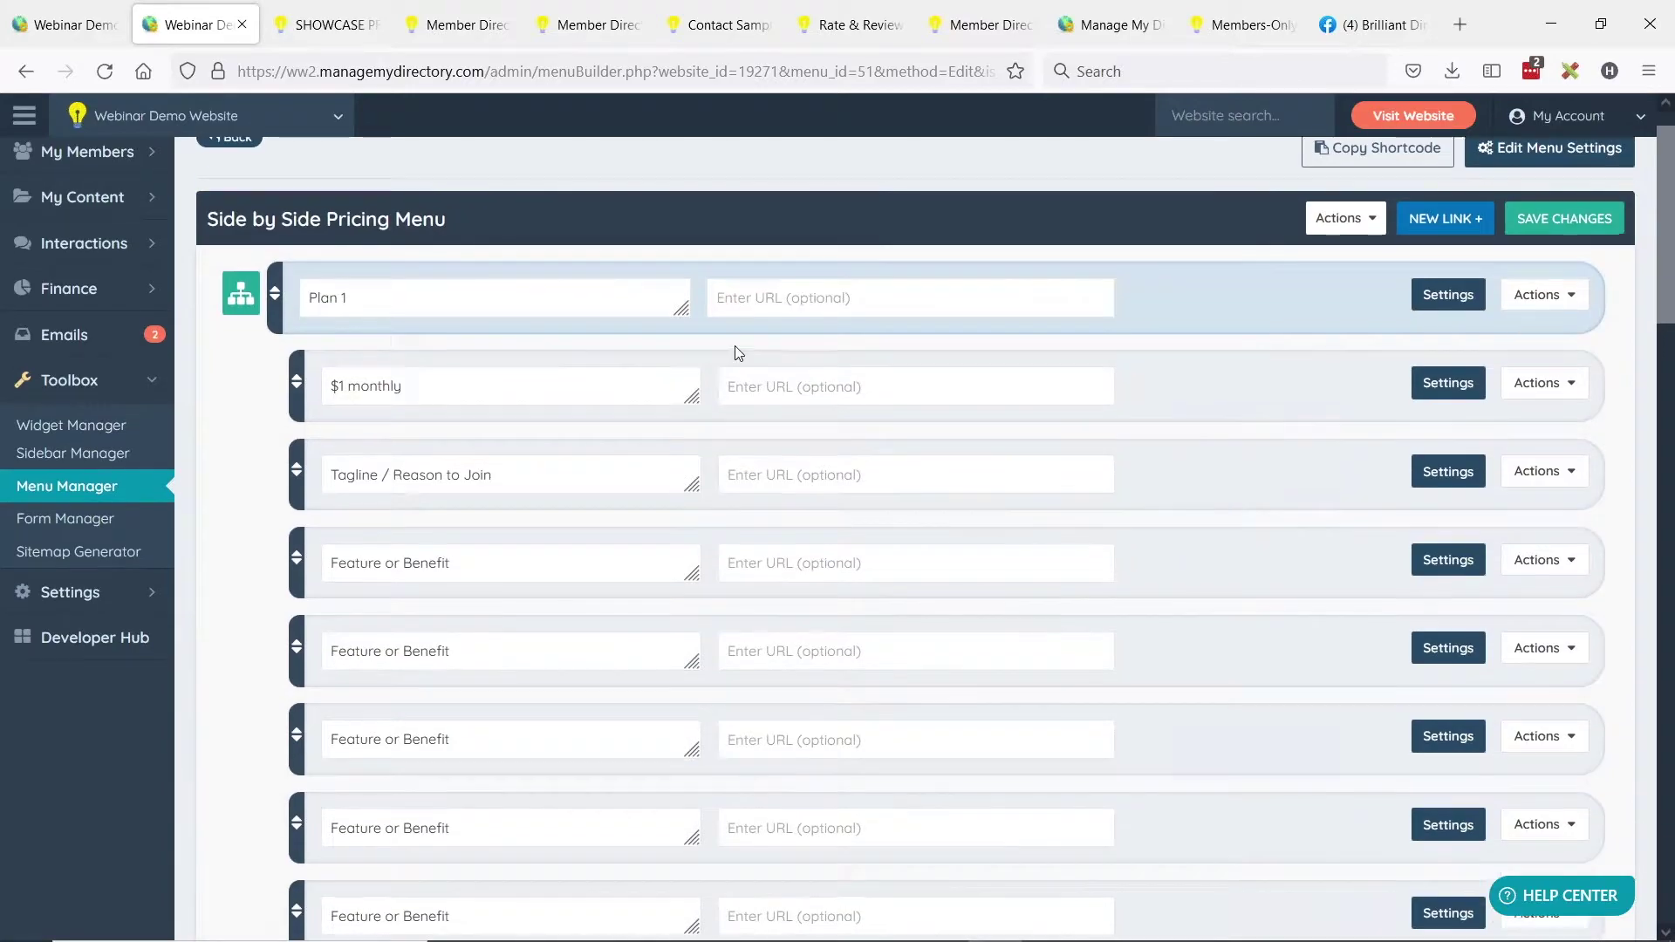
# Reopen Plan 2's styling settings and copy its 'bg-success' header class name.
pyautogui.scroll(-3, 750, 335)
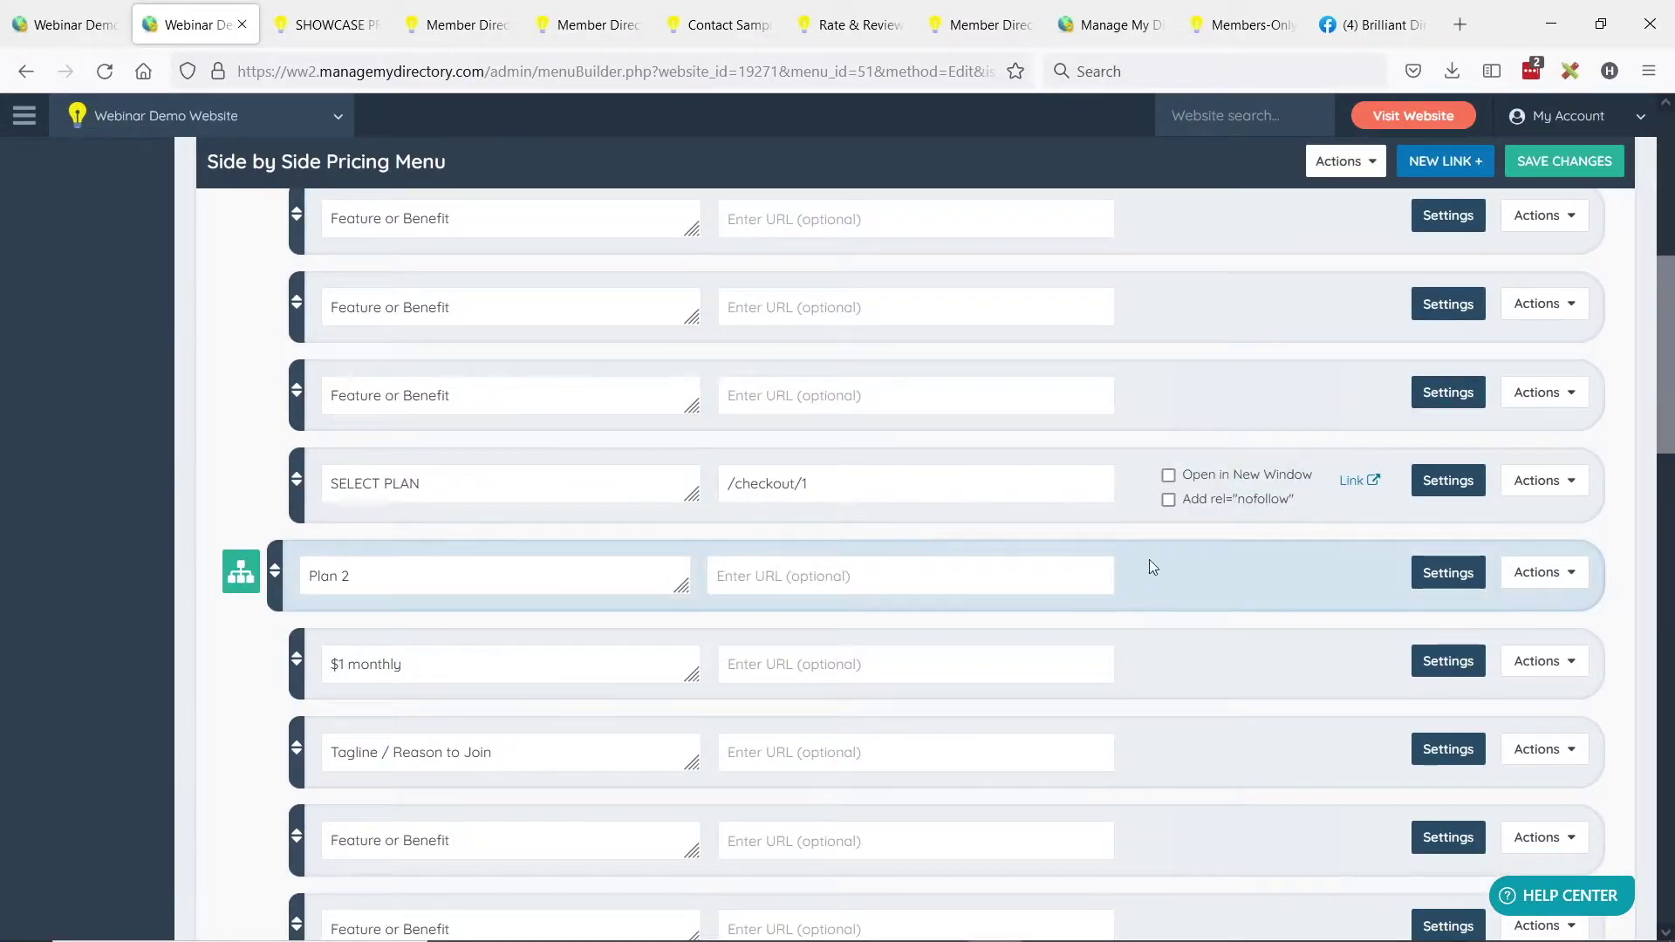
pyautogui.click(1432, 590)
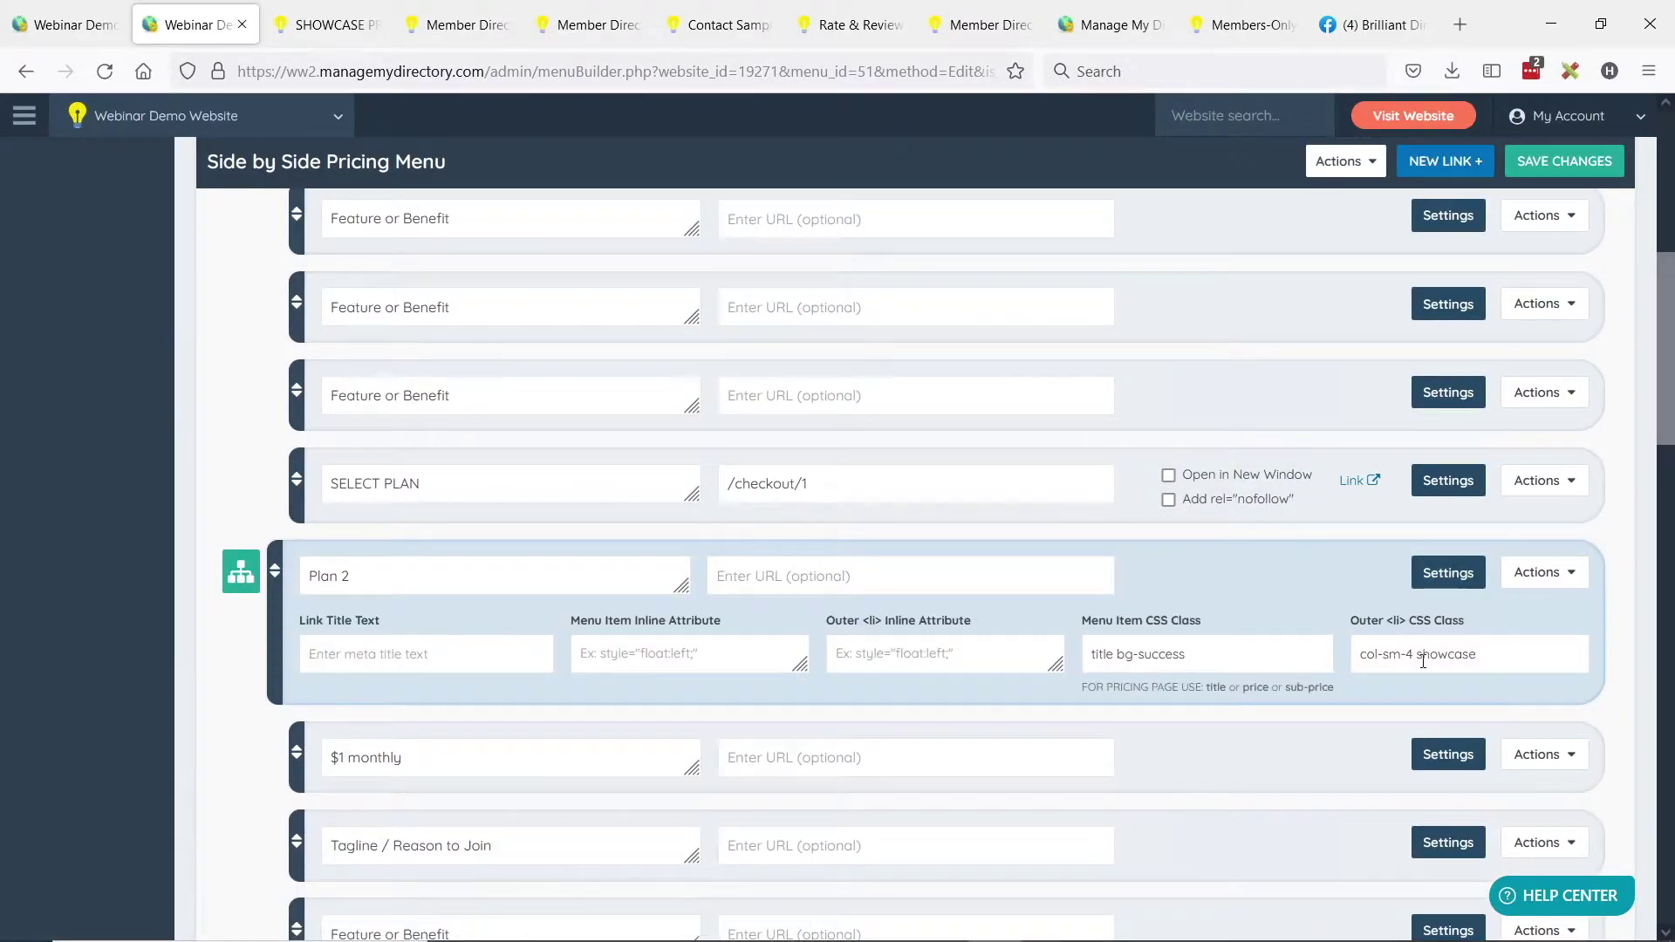
pyautogui.doubleClick(1421, 659)
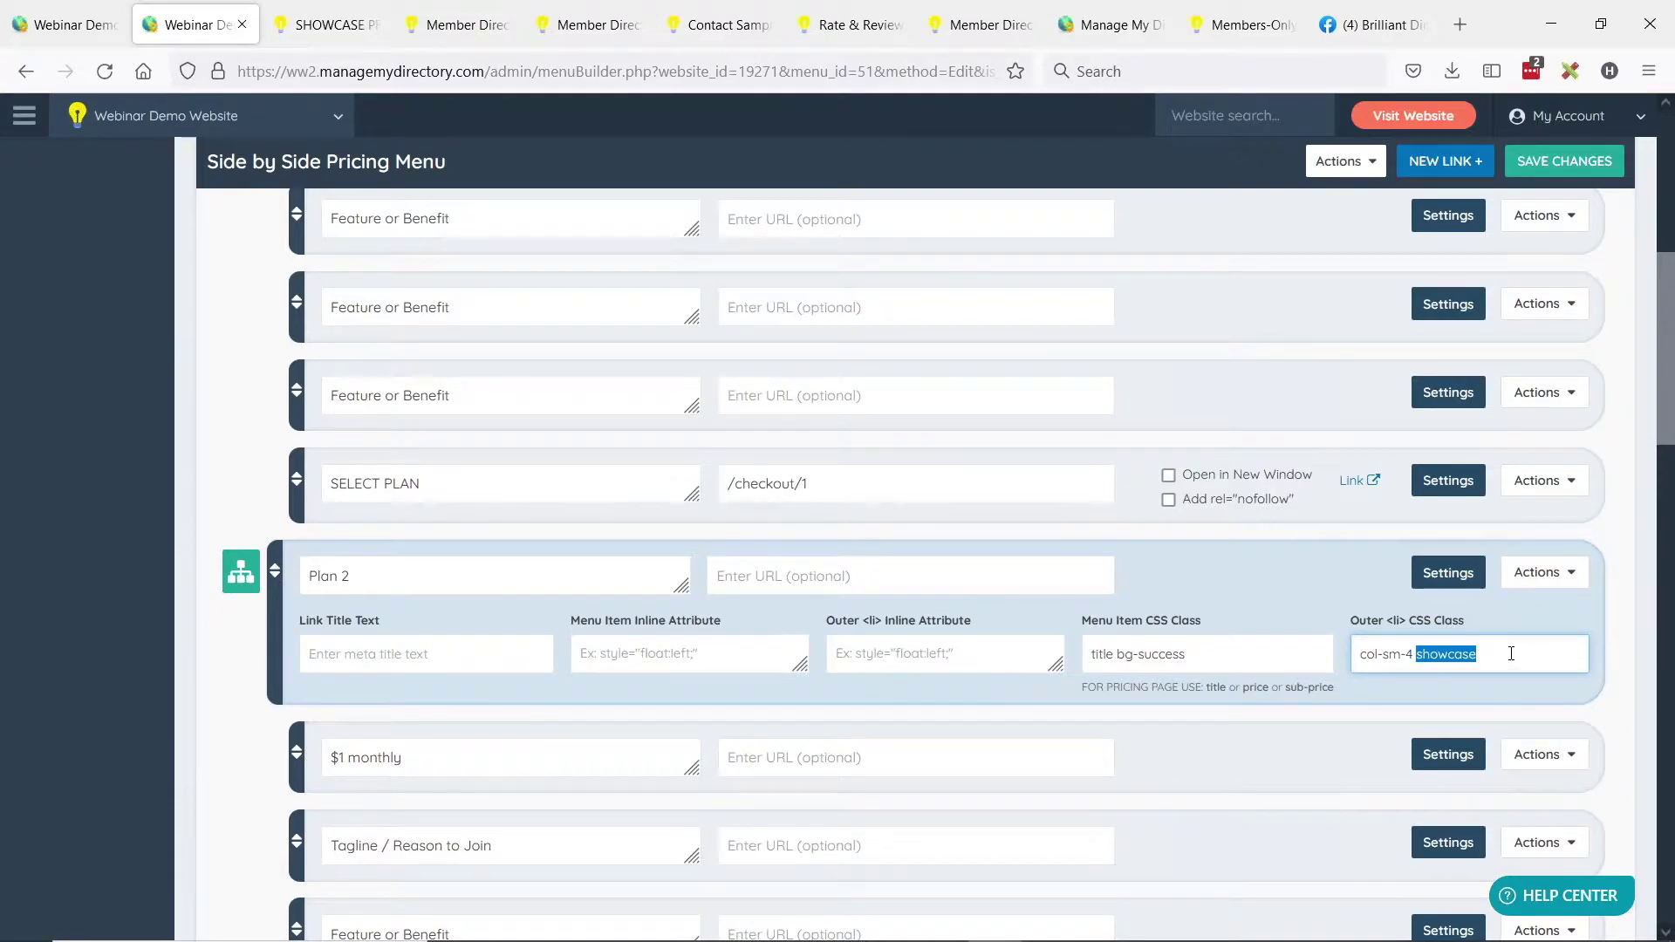
pyautogui.moveTo(1121, 655); pyautogui.dragTo(1243, 661)
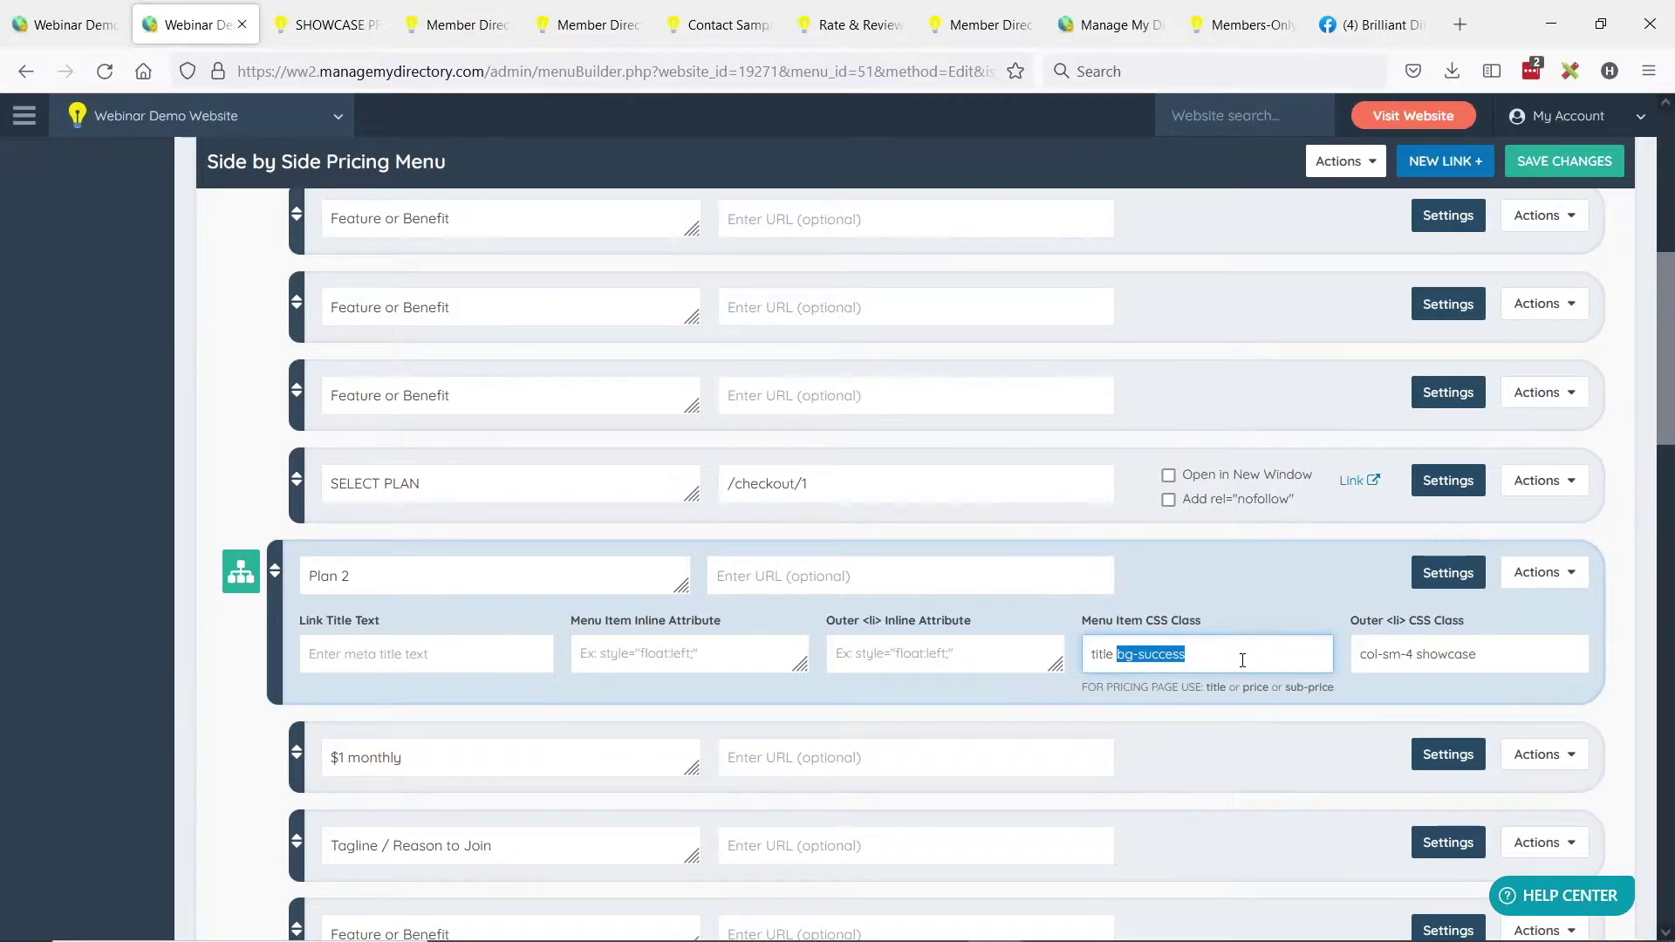
pyautogui.click(1125, 657)
pyautogui.doubleClick(1158, 654)
pyautogui.moveTo(1158, 654); pyautogui.dragTo(1119, 653)
pyautogui.hotkey('ctrl', 'c')
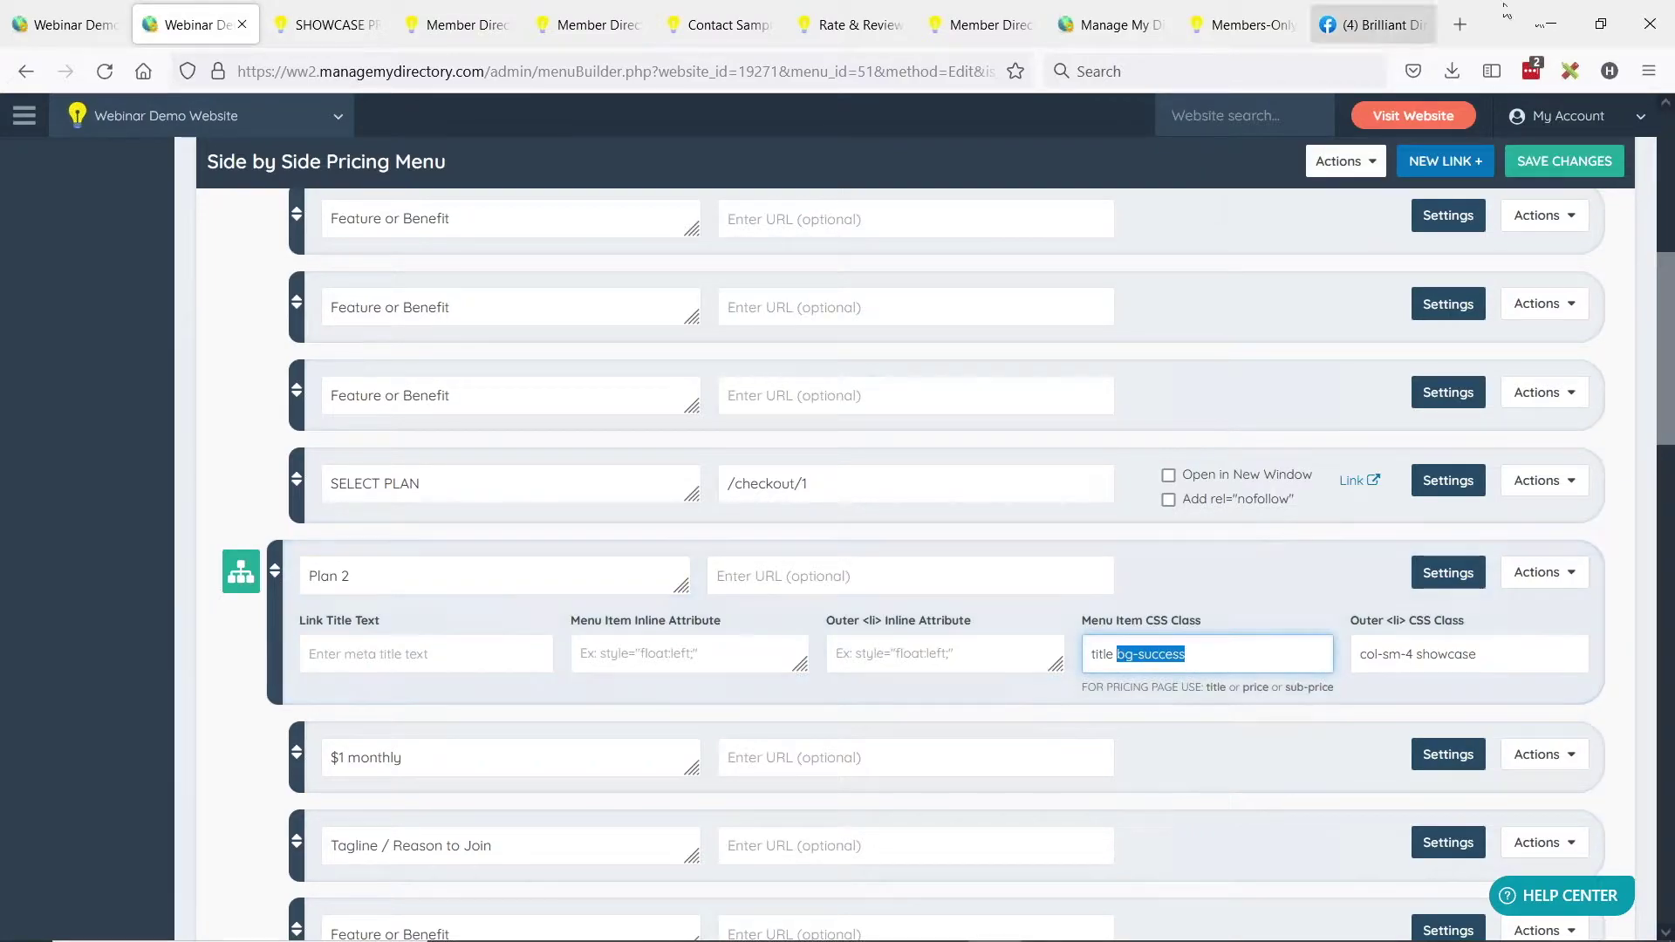
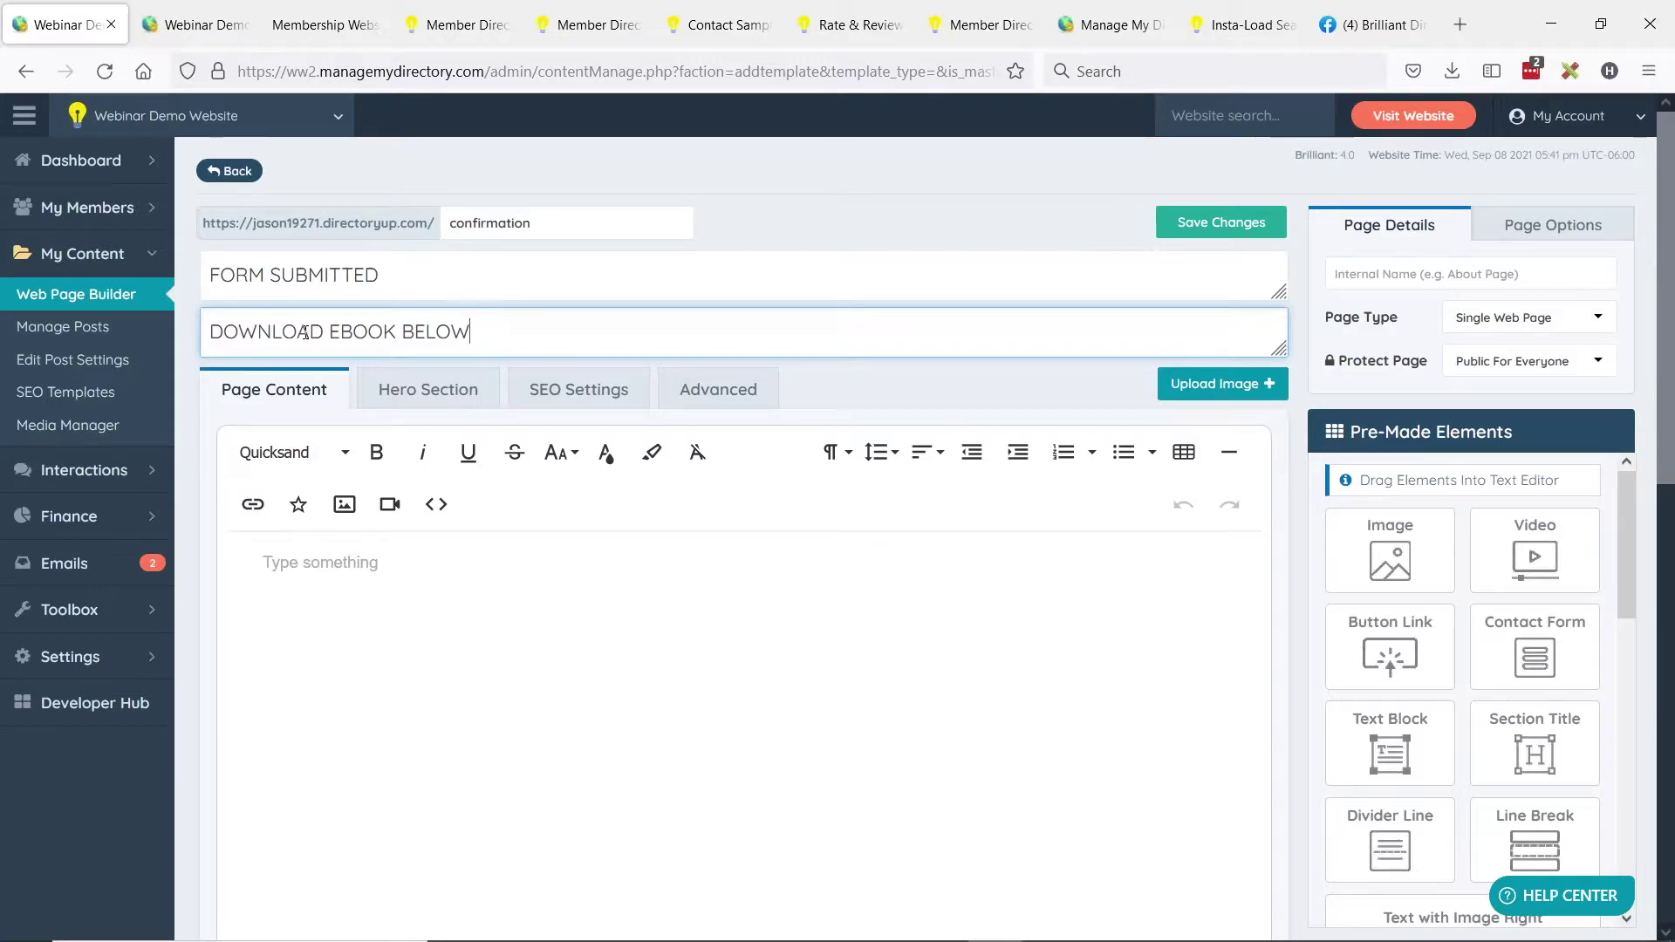
# Enable the hero section on all devices with the freshbg background image.
pyautogui.click(436, 400)
pyautogui.click(343, 519)
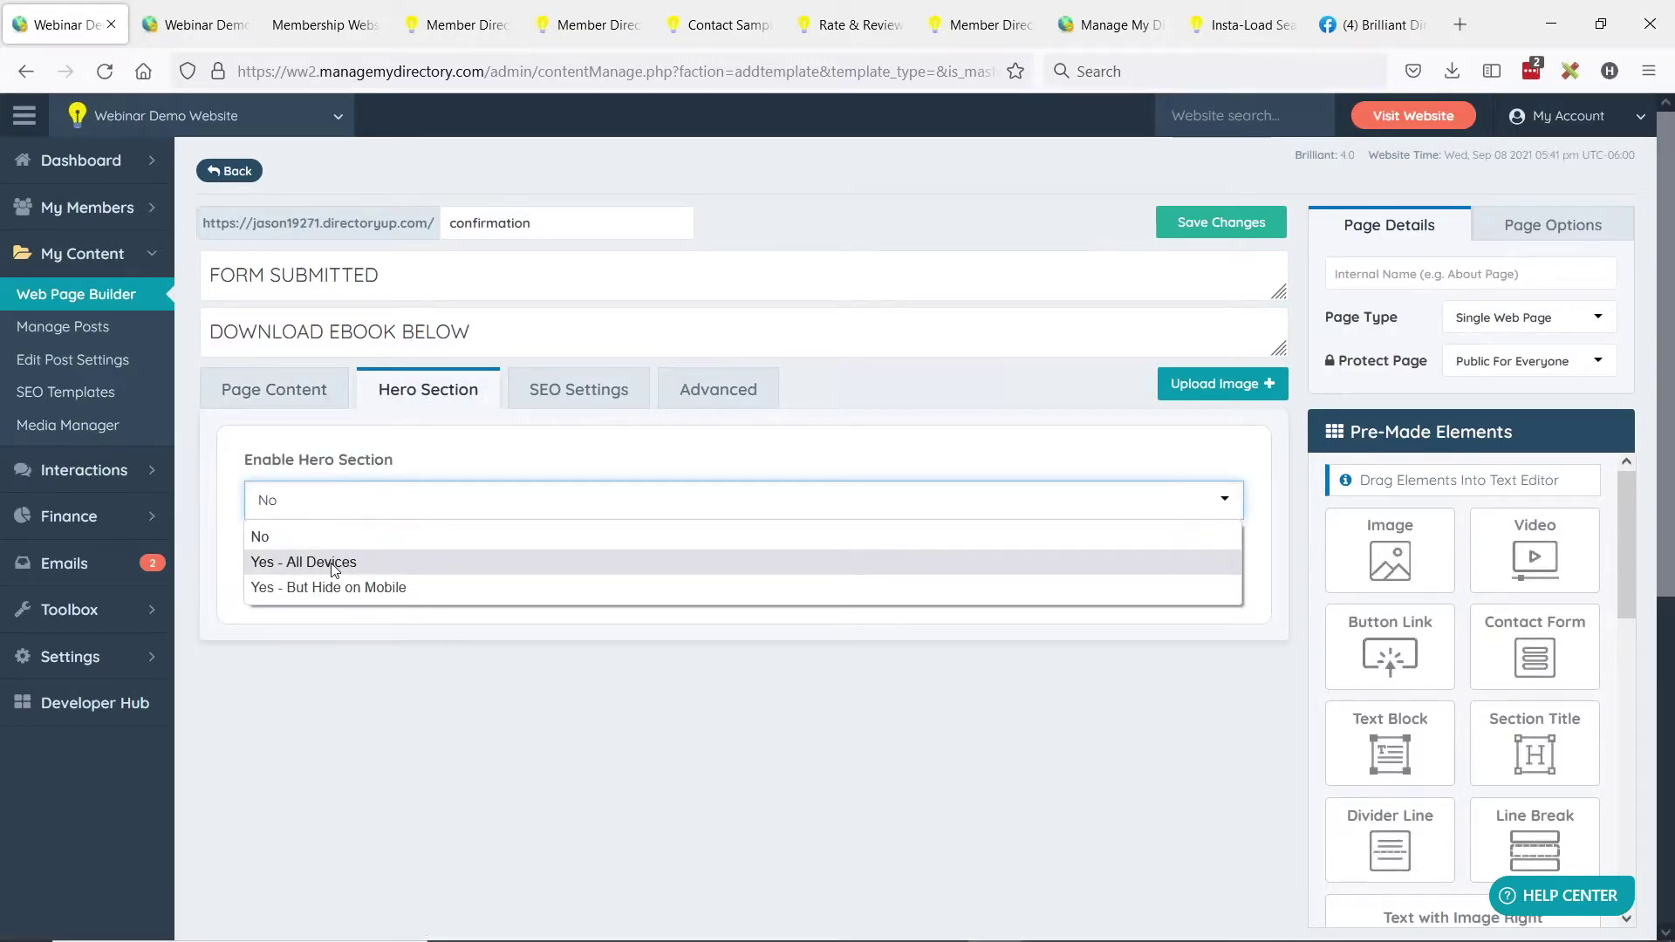
pyautogui.click(340, 561)
pyautogui.scroll(-3, 392, 516)
pyautogui.click(390, 539)
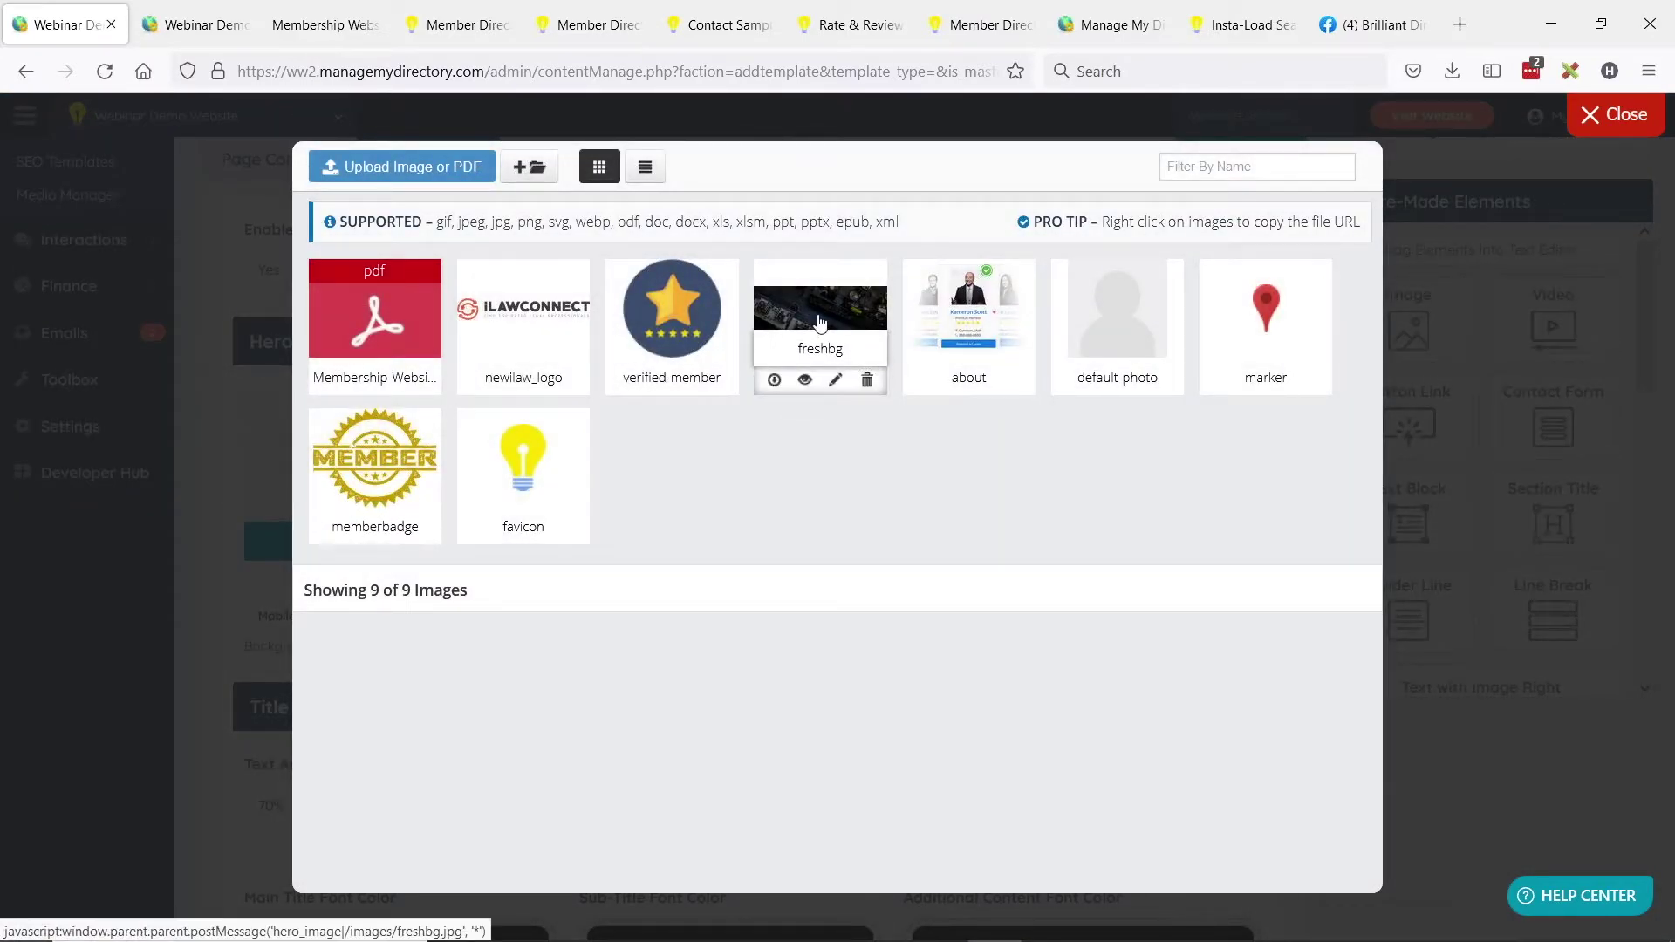
pyautogui.click(819, 314)
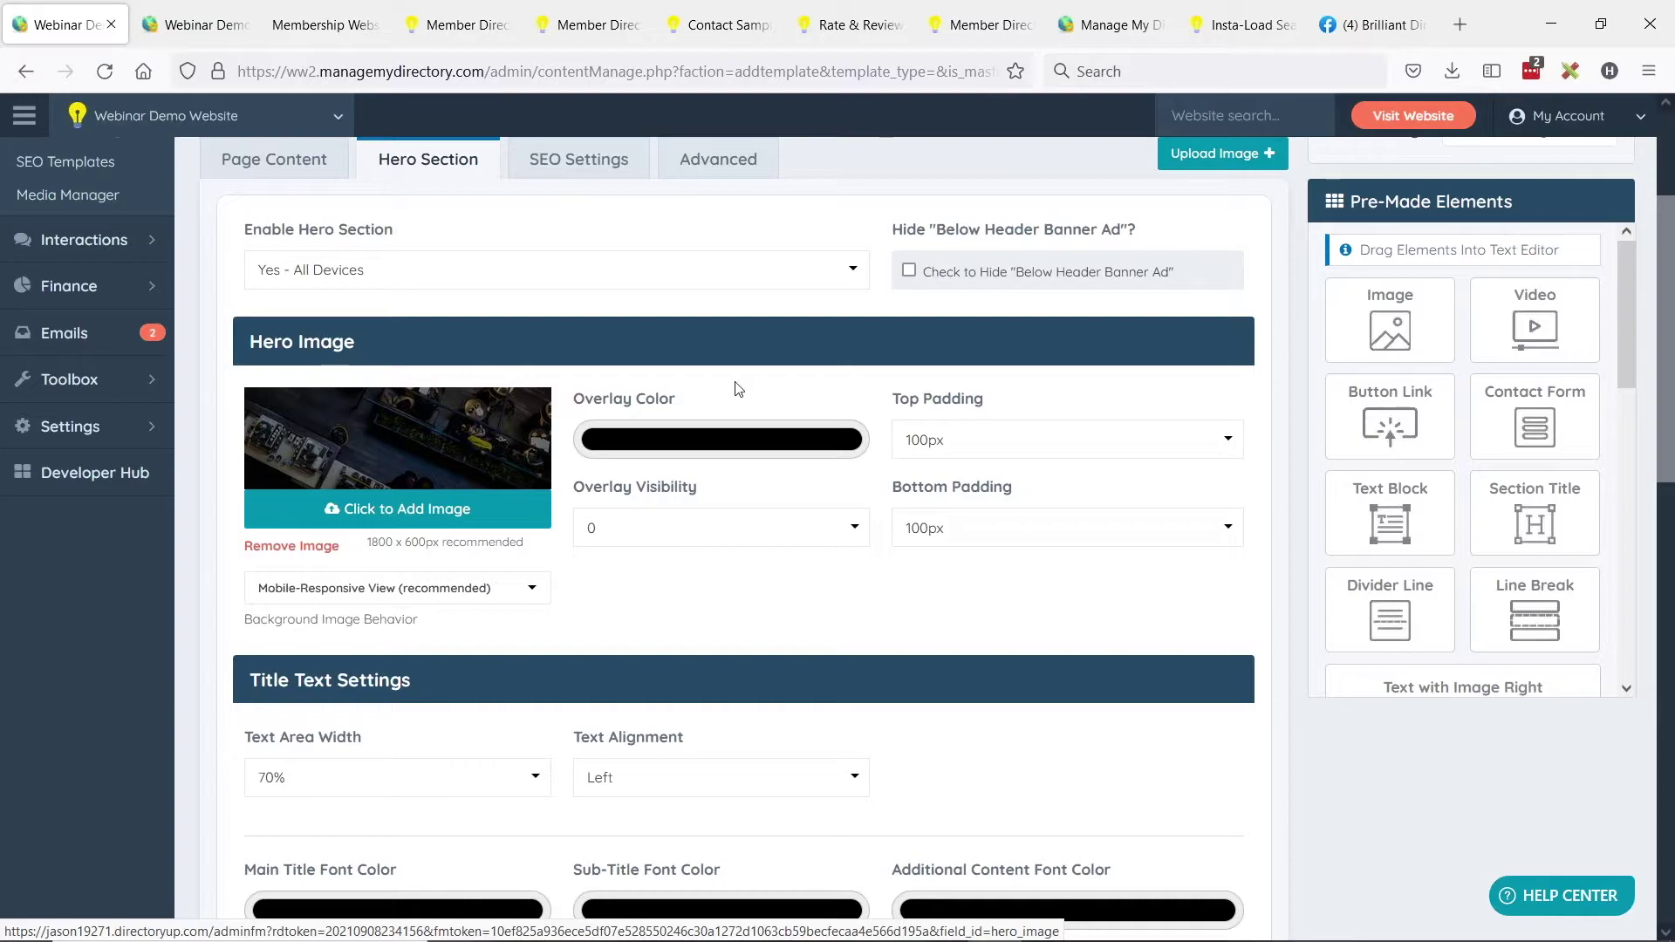
# Set both the hero main title and sub-title font colours to white.
pyautogui.scroll(-4, 738, 386)
pyautogui.click(373, 578)
pyautogui.click(303, 600)
pyautogui.click(317, 579)
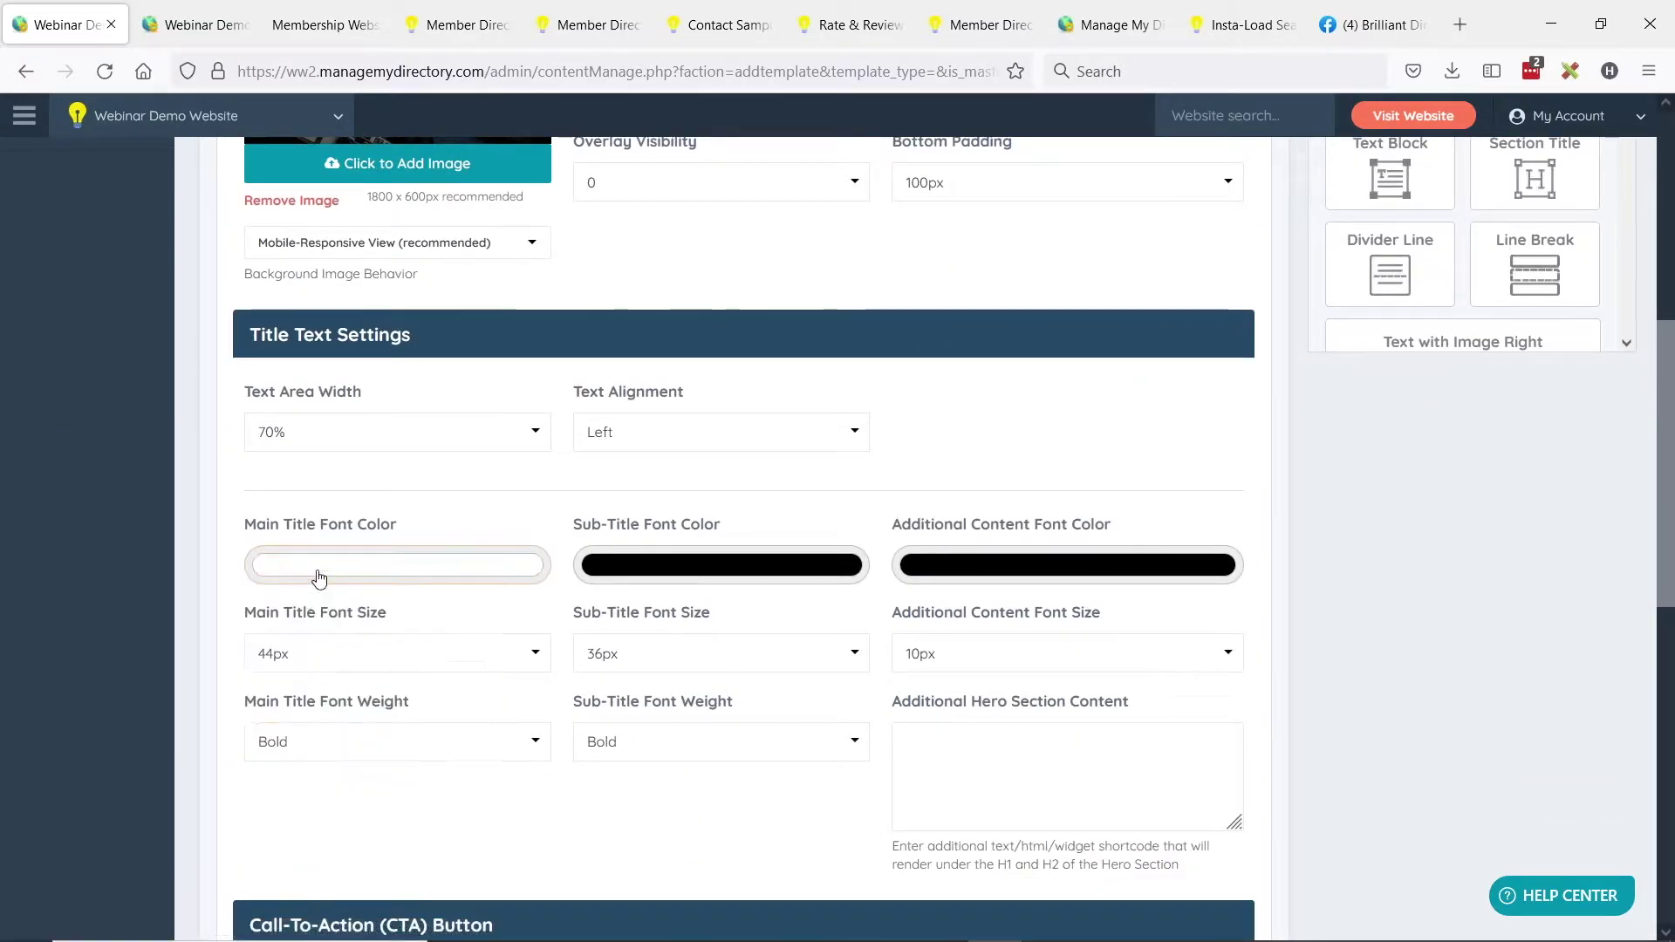
pyautogui.click(579, 568)
pyautogui.click(661, 641)
pyautogui.click(634, 625)
pyautogui.click(318, 373)
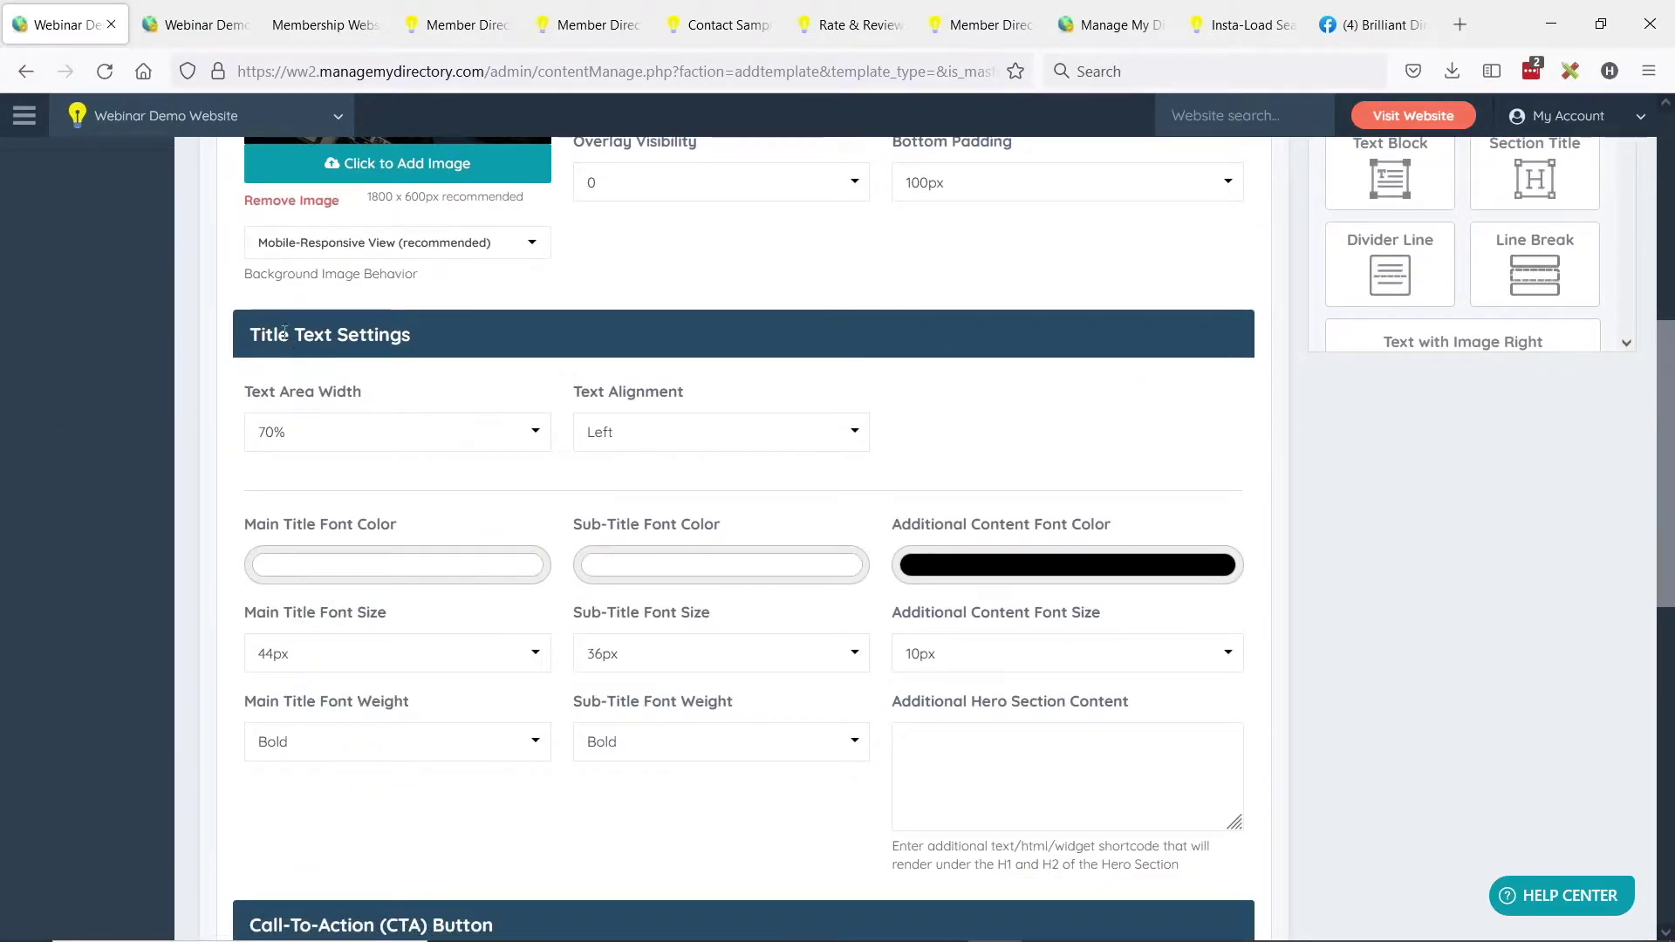
# Recheck the hero section settings, then go back to the Page Content editor.
pyautogui.scroll(5, 702, 489)
pyautogui.scroll(2, 716, 523)
pyautogui.moveTo(209, 275); pyautogui.dragTo(379, 275)
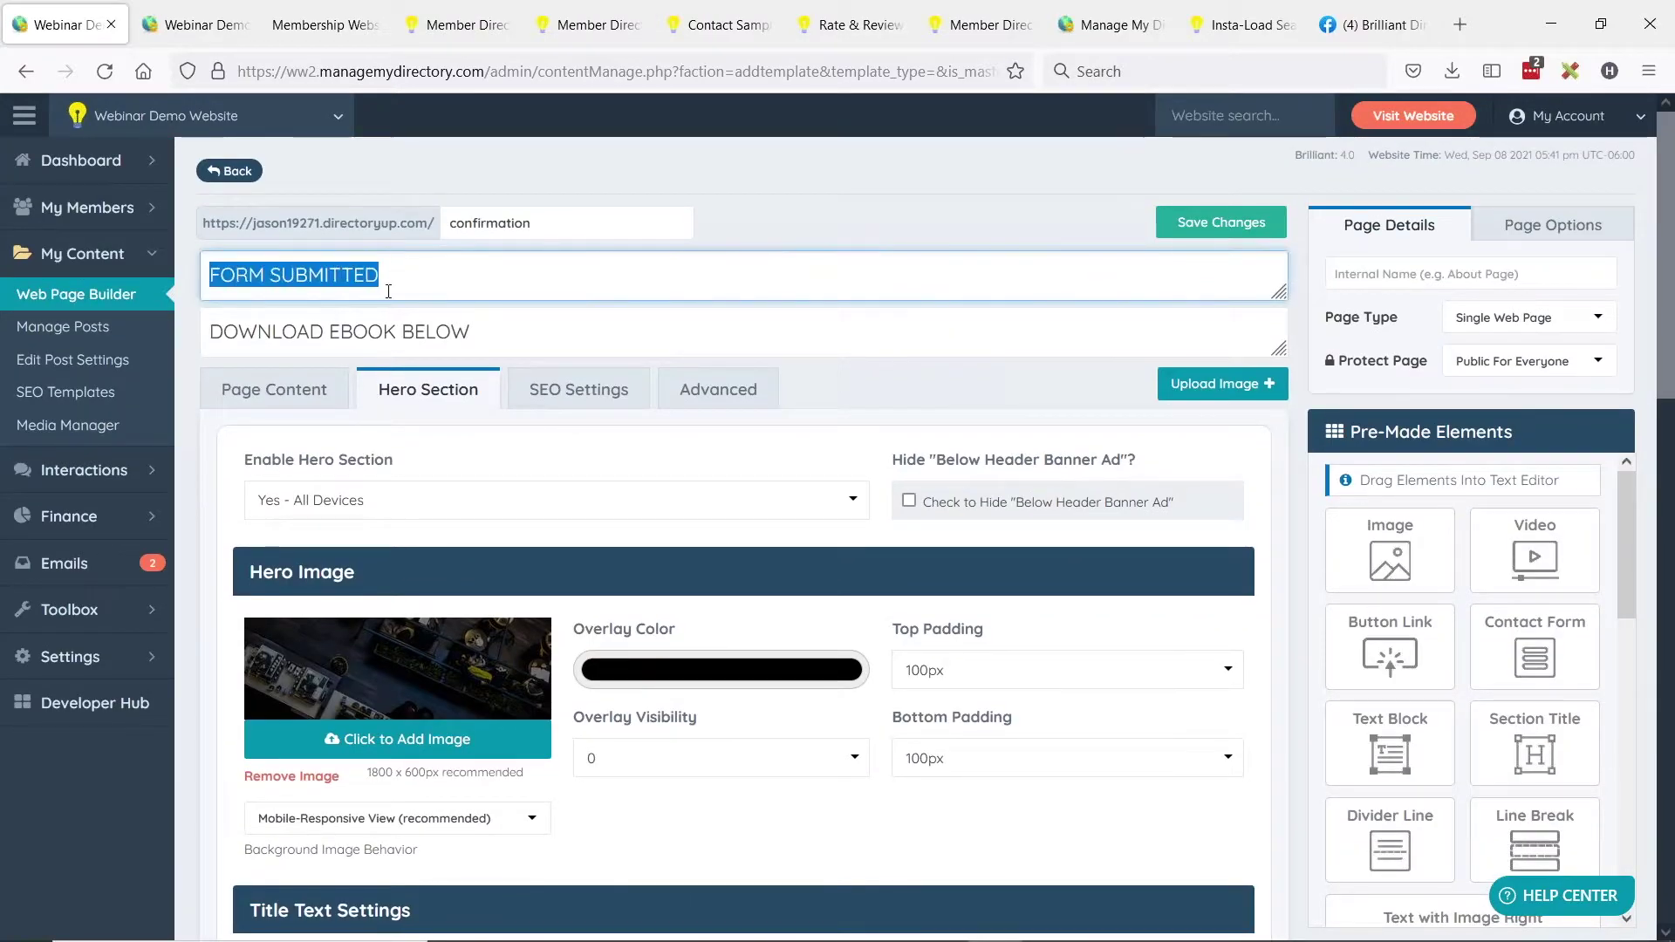
pyautogui.moveTo(238, 332); pyautogui.dragTo(596, 355)
pyautogui.scroll(-4, 596, 356)
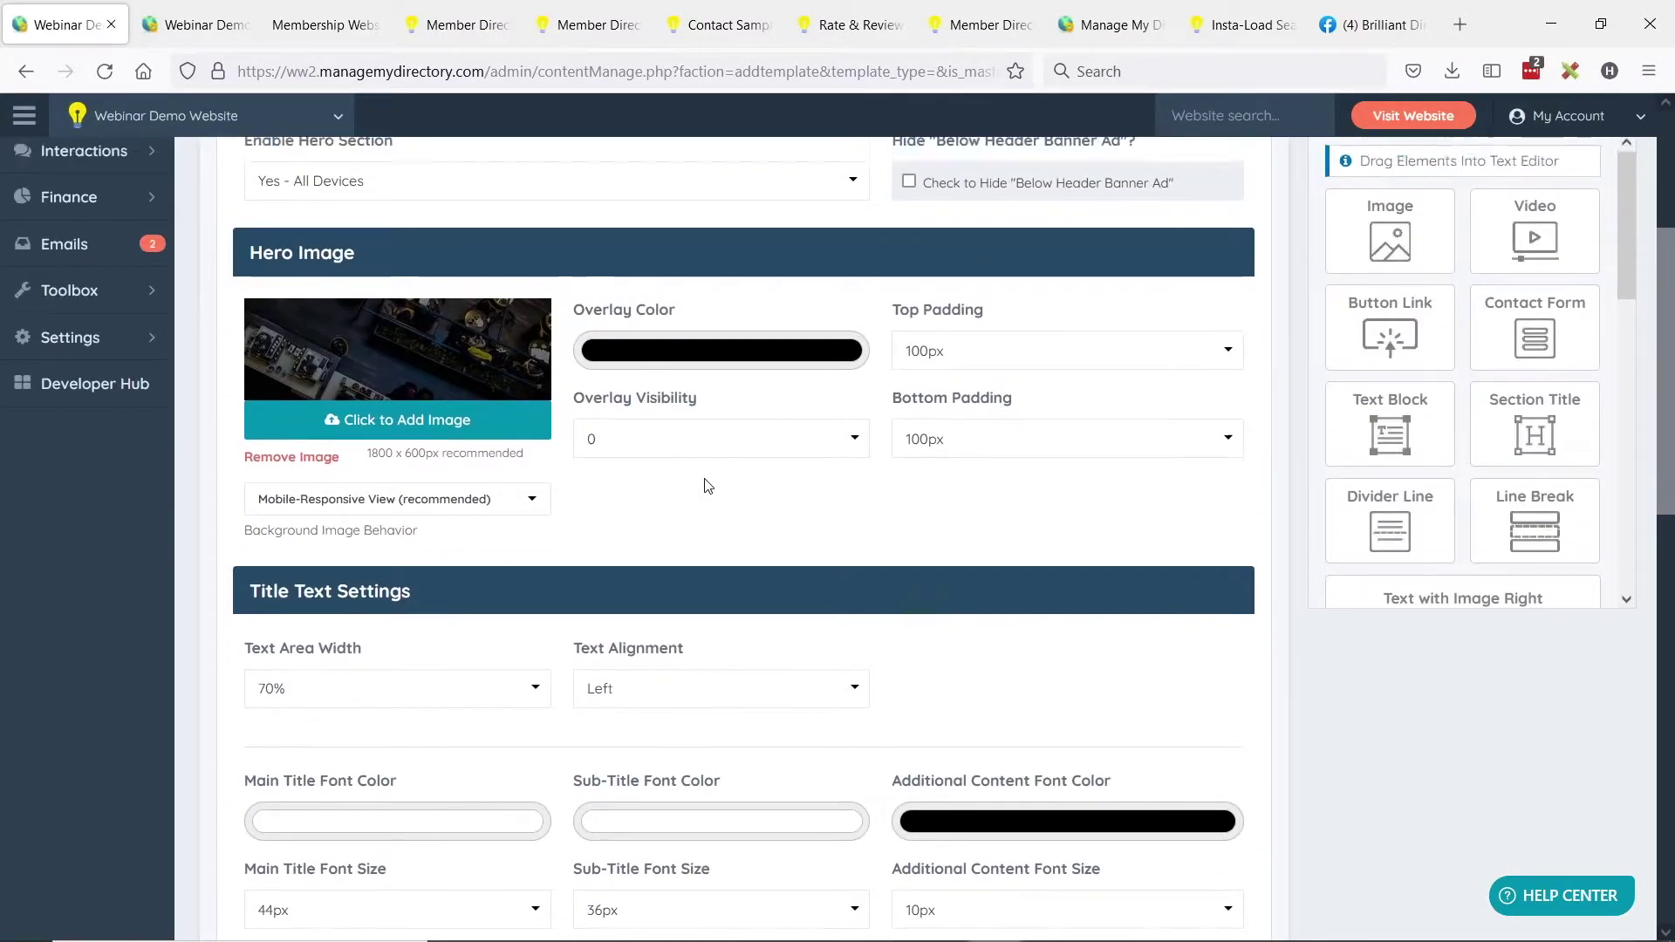
pyautogui.scroll(4, 708, 486)
pyautogui.click(305, 389)
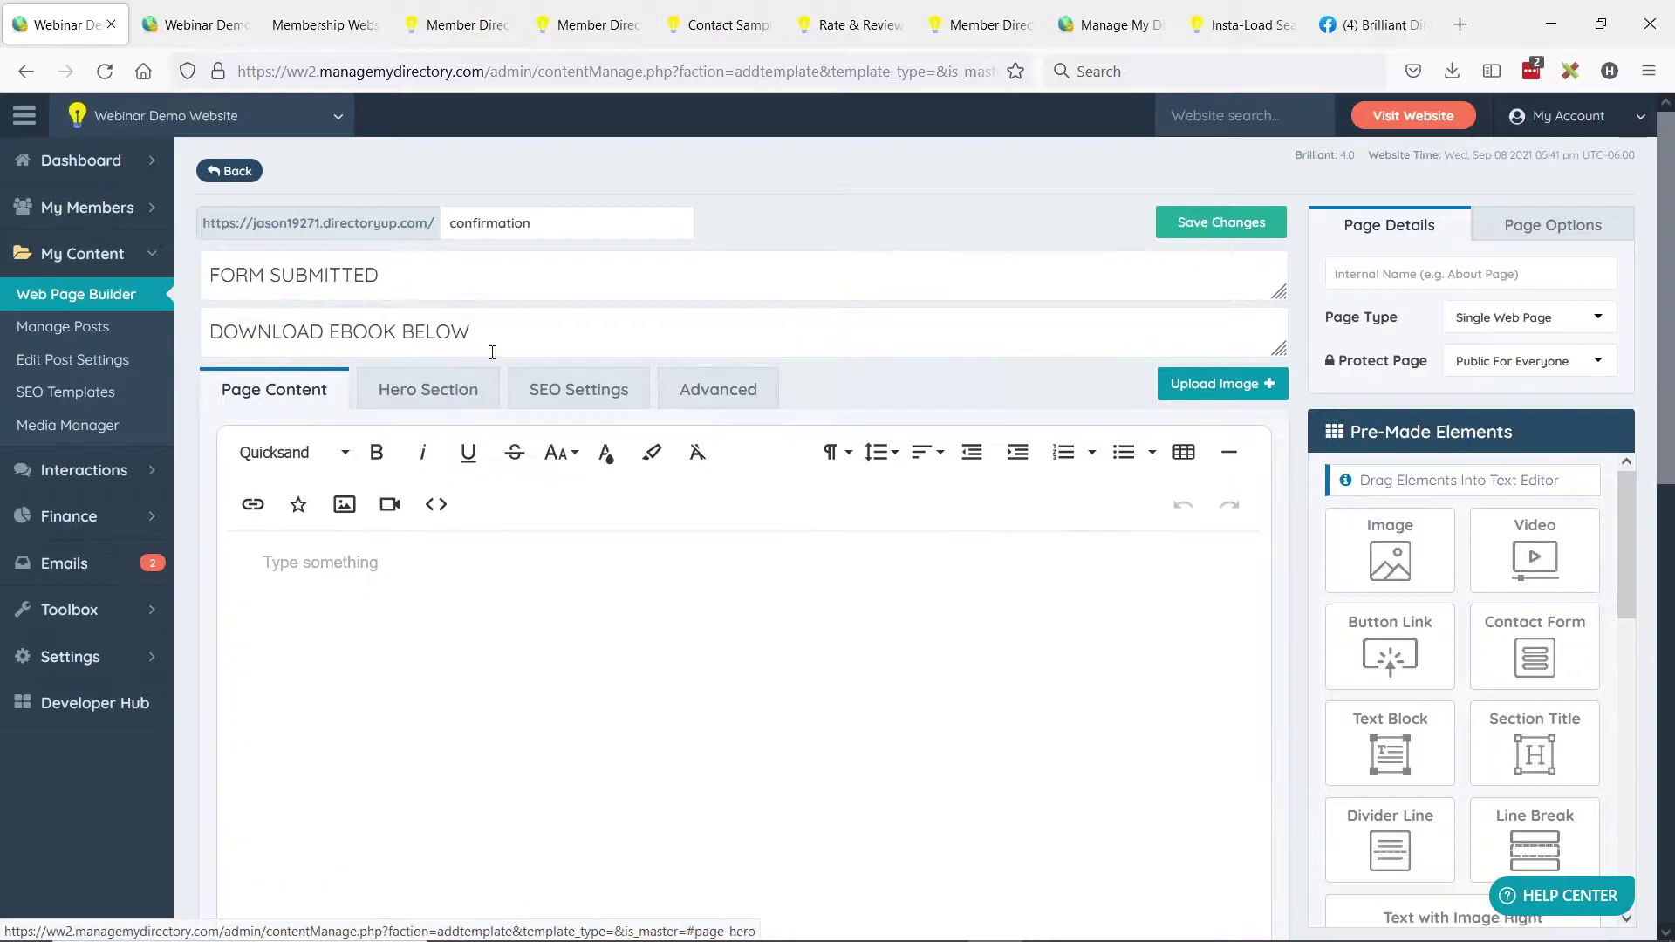
pyautogui.click(388, 410)
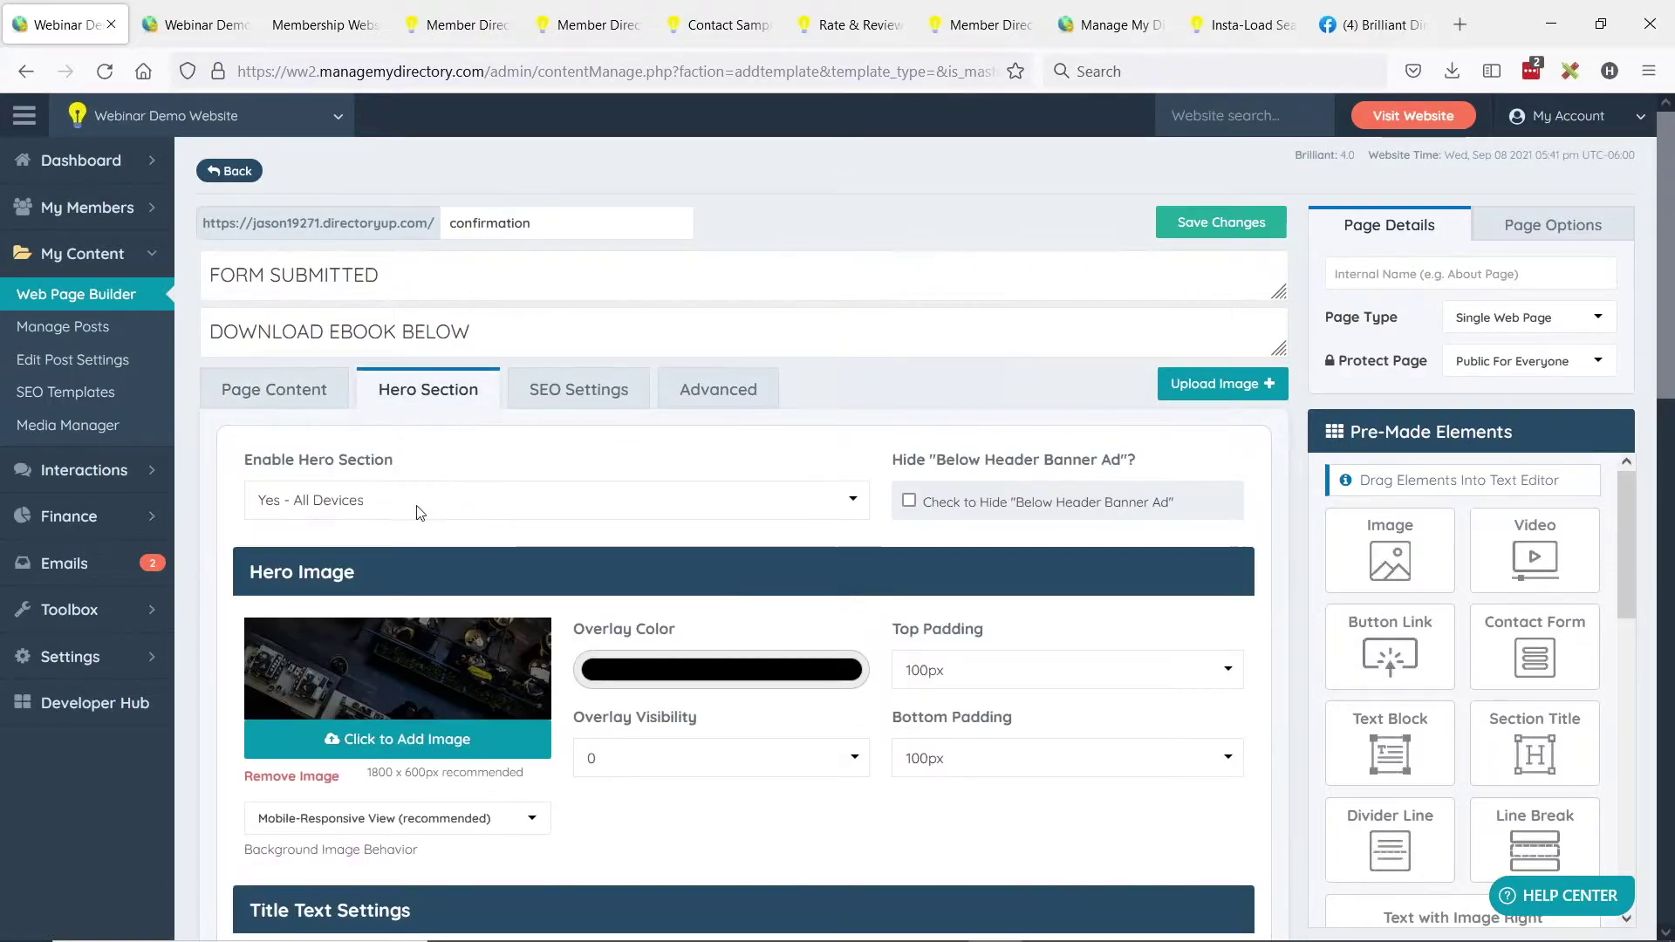
pyautogui.scroll(-3, 486, 542)
pyautogui.scroll(3, 729, 565)
pyautogui.click(286, 407)
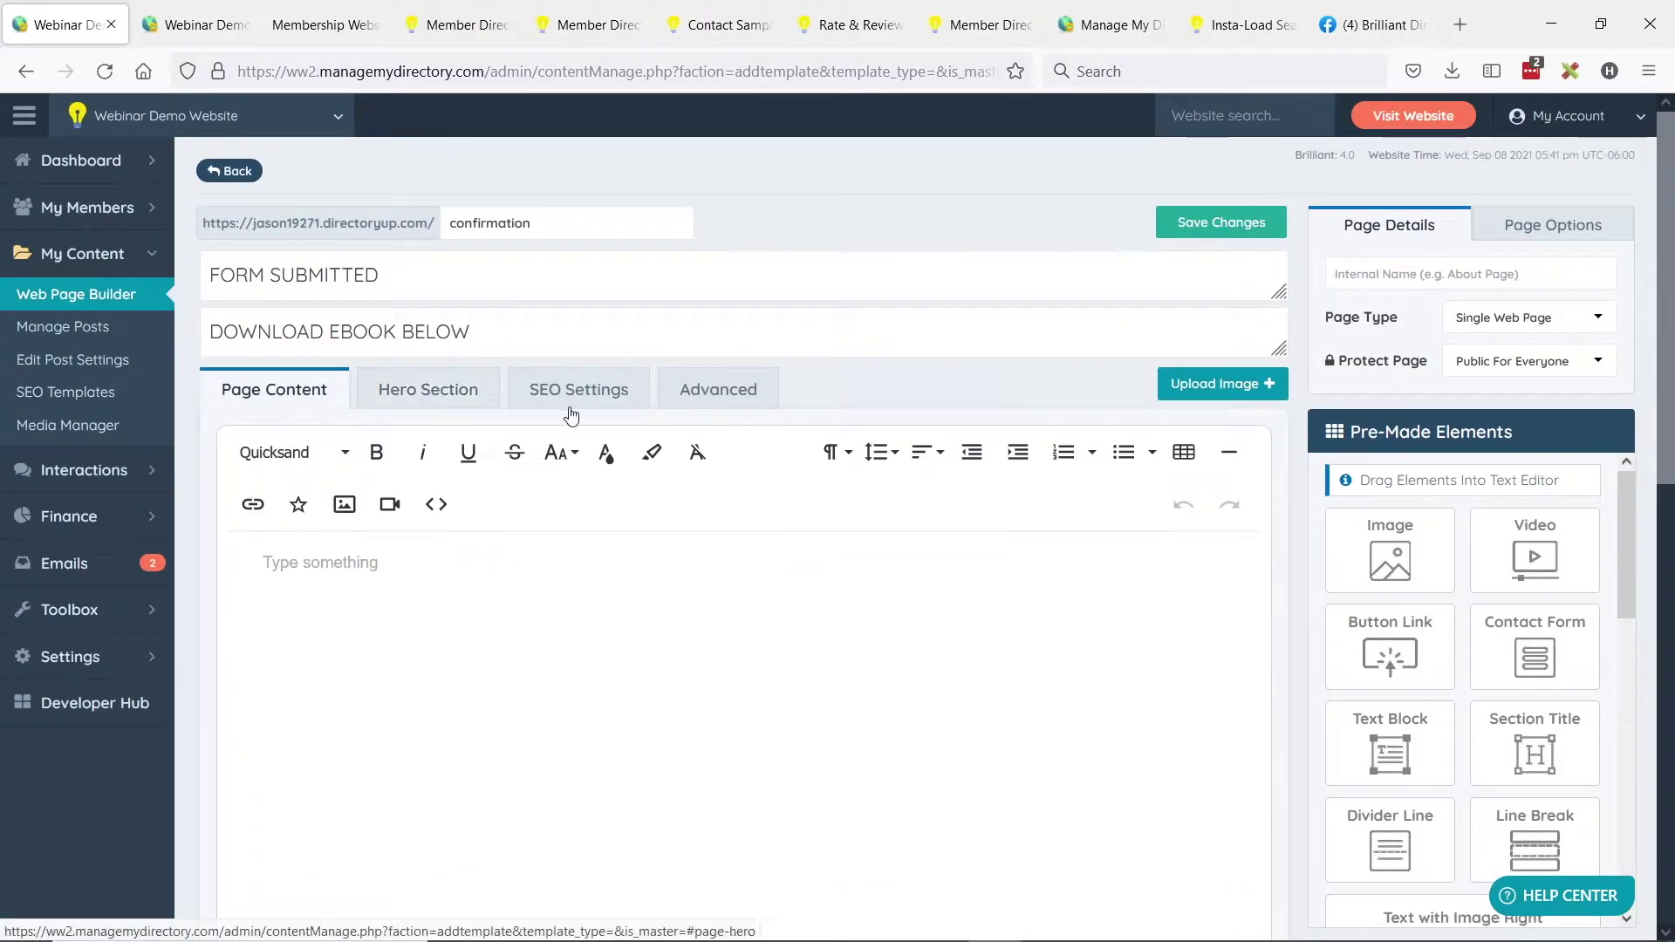
# Drag the Button Link element into the page content and open its link editor.
pyautogui.scroll(-4, 1483, 576)
pyautogui.scroll(-1, 1471, 602)
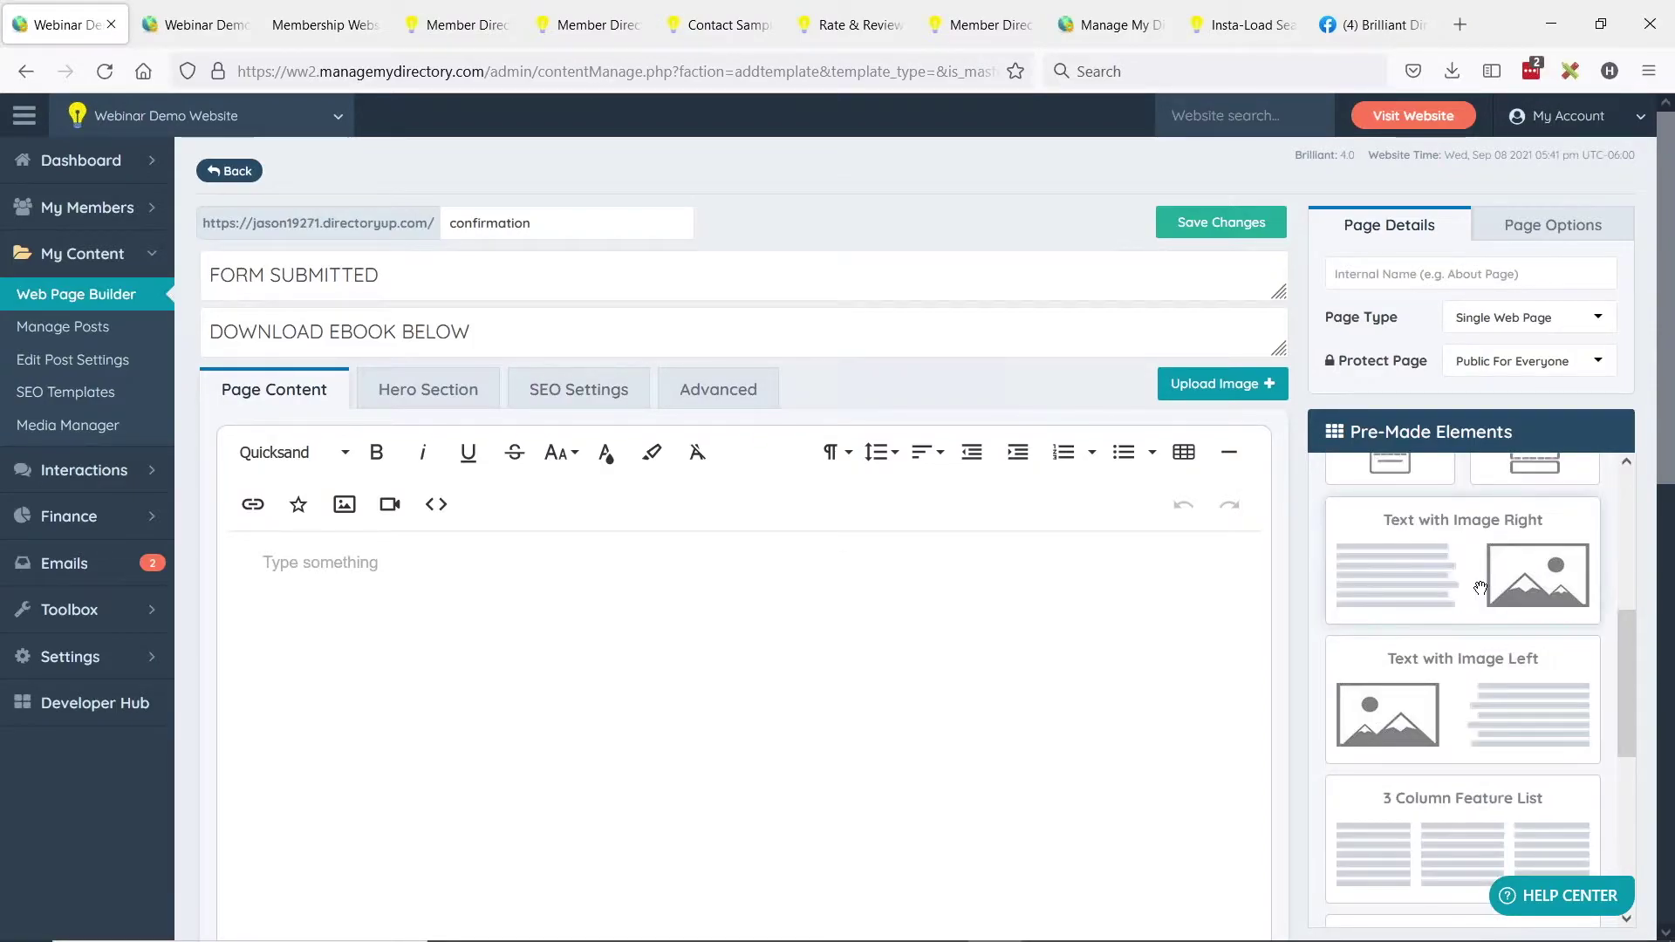
pyautogui.scroll(3, 1471, 602)
pyautogui.moveTo(1513, 770); pyautogui.dragTo(545, 558)
pyautogui.scroll(5, 1405, 671)
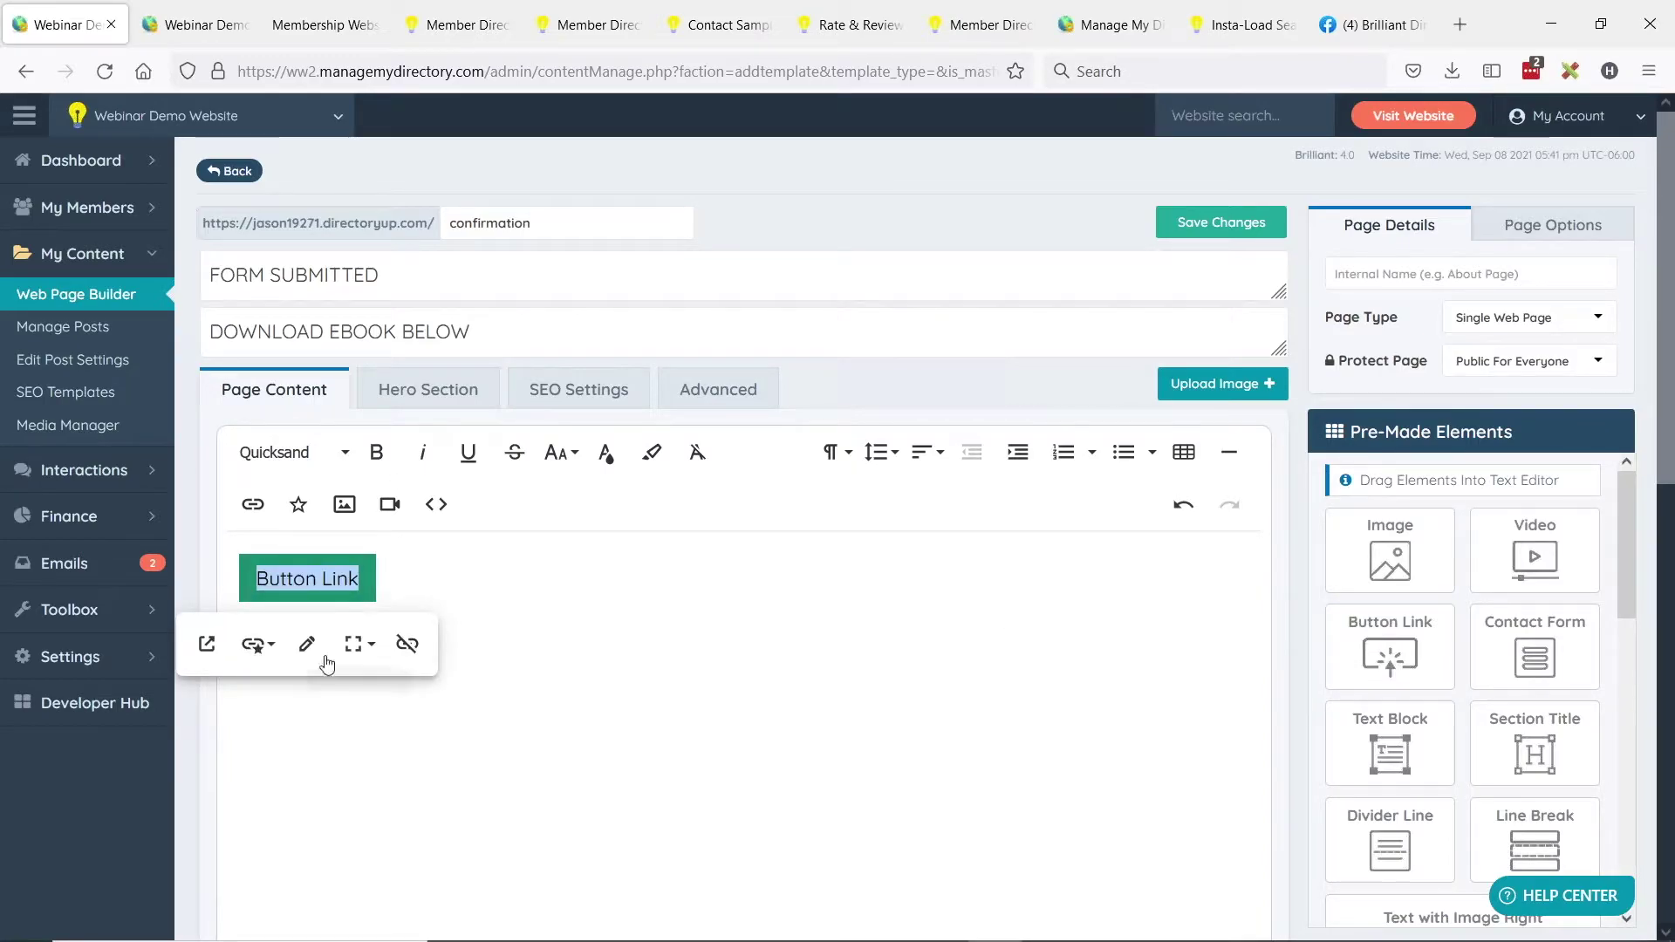
pyautogui.scroll(-3, 1518, 698)
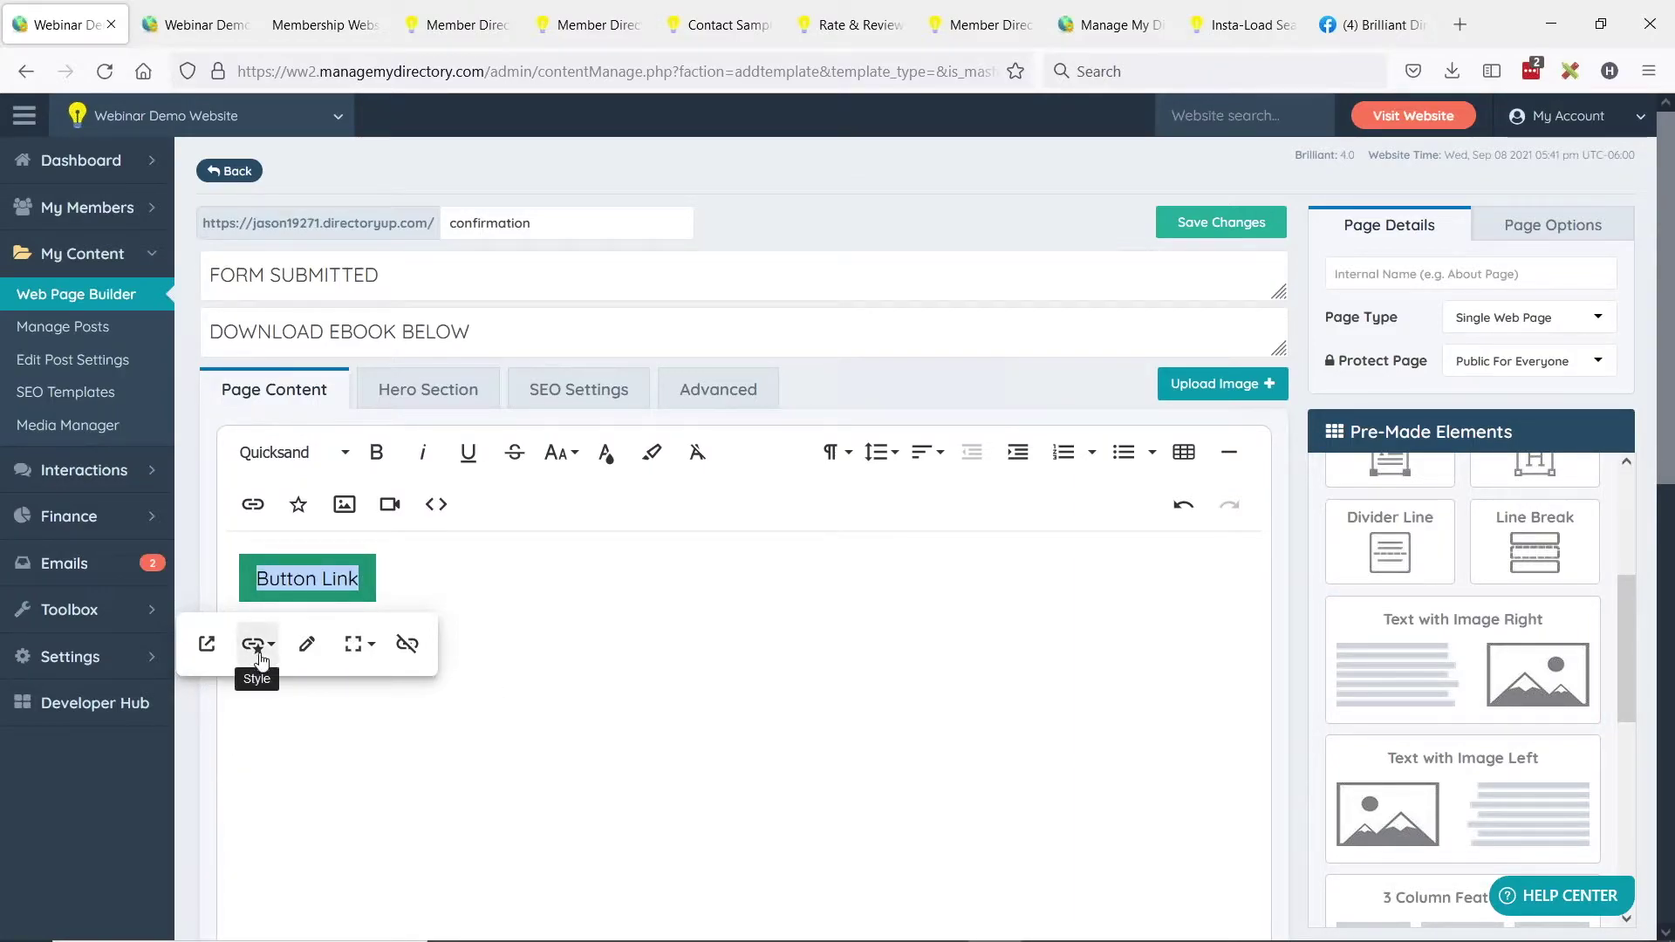
pyautogui.click(306, 644)
pyautogui.click(233, 728)
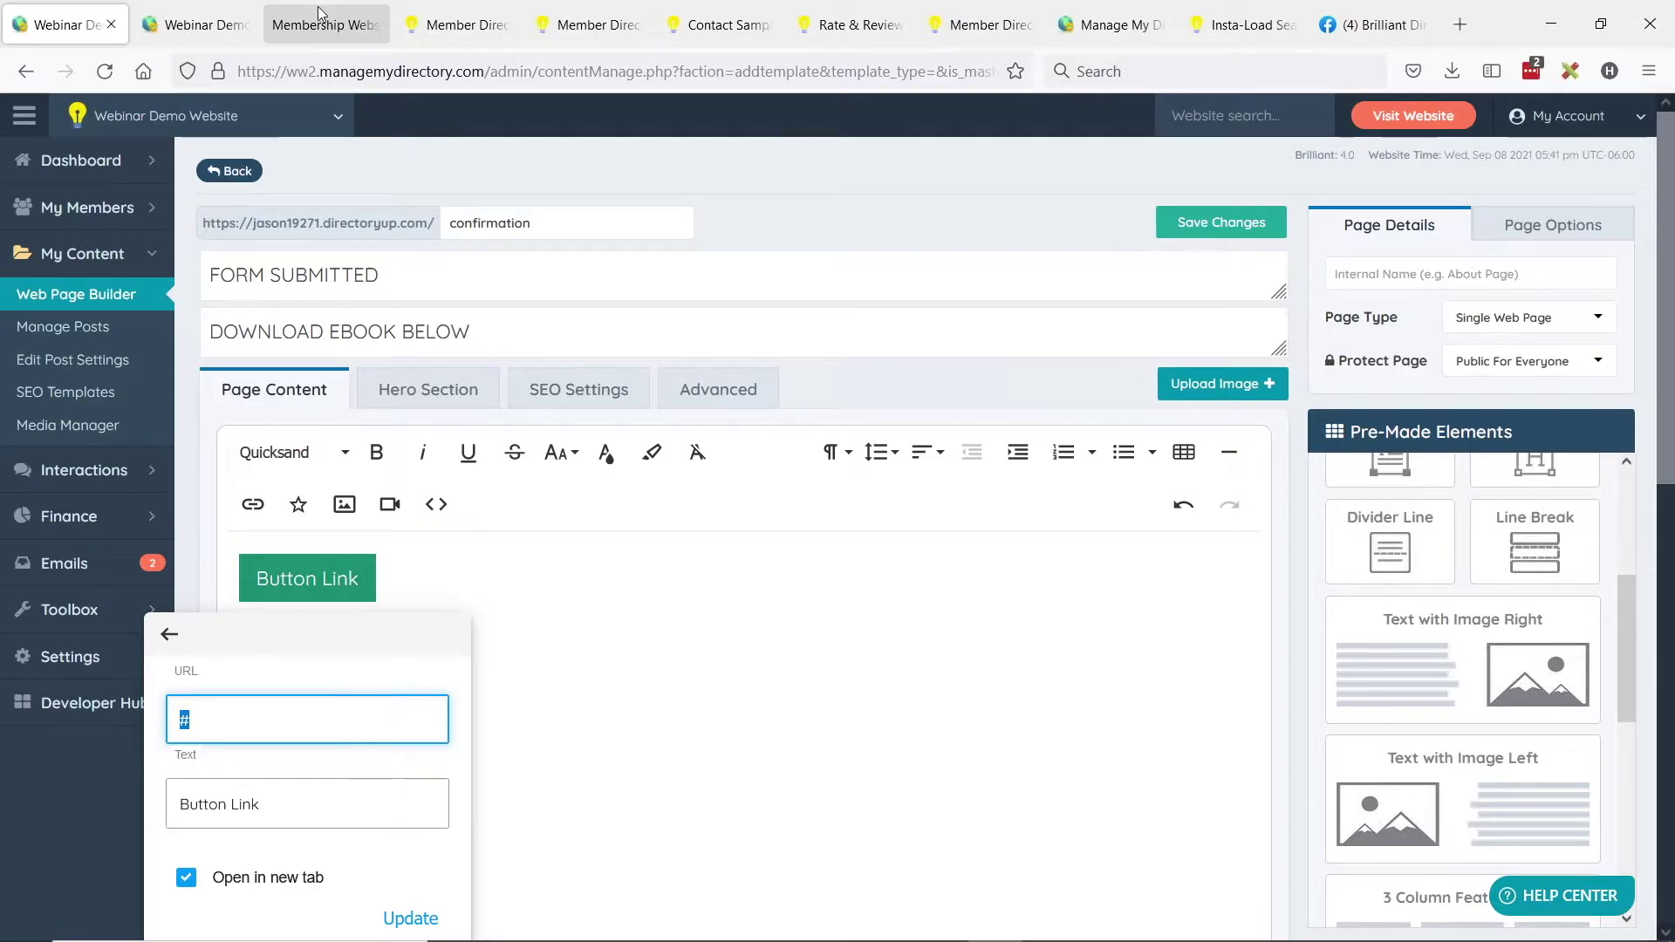
# Copy the Membership-Website-Checklist.pdf URL and paste it as the button's link.
pyautogui.press('alt')
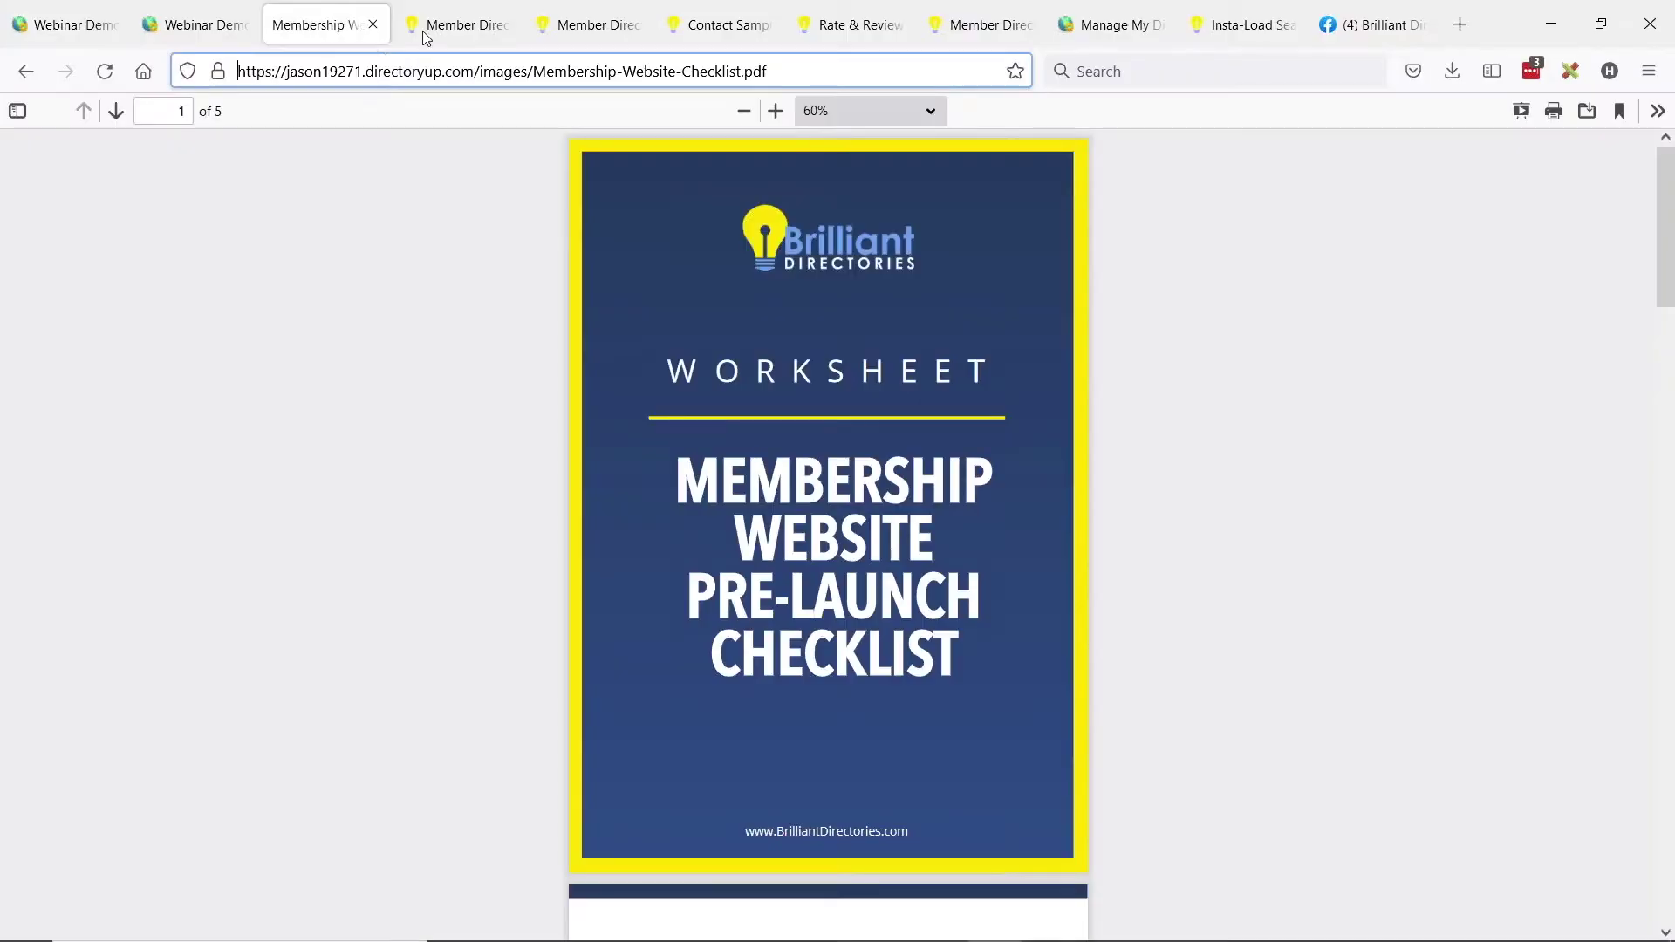
pyautogui.click(361, 71)
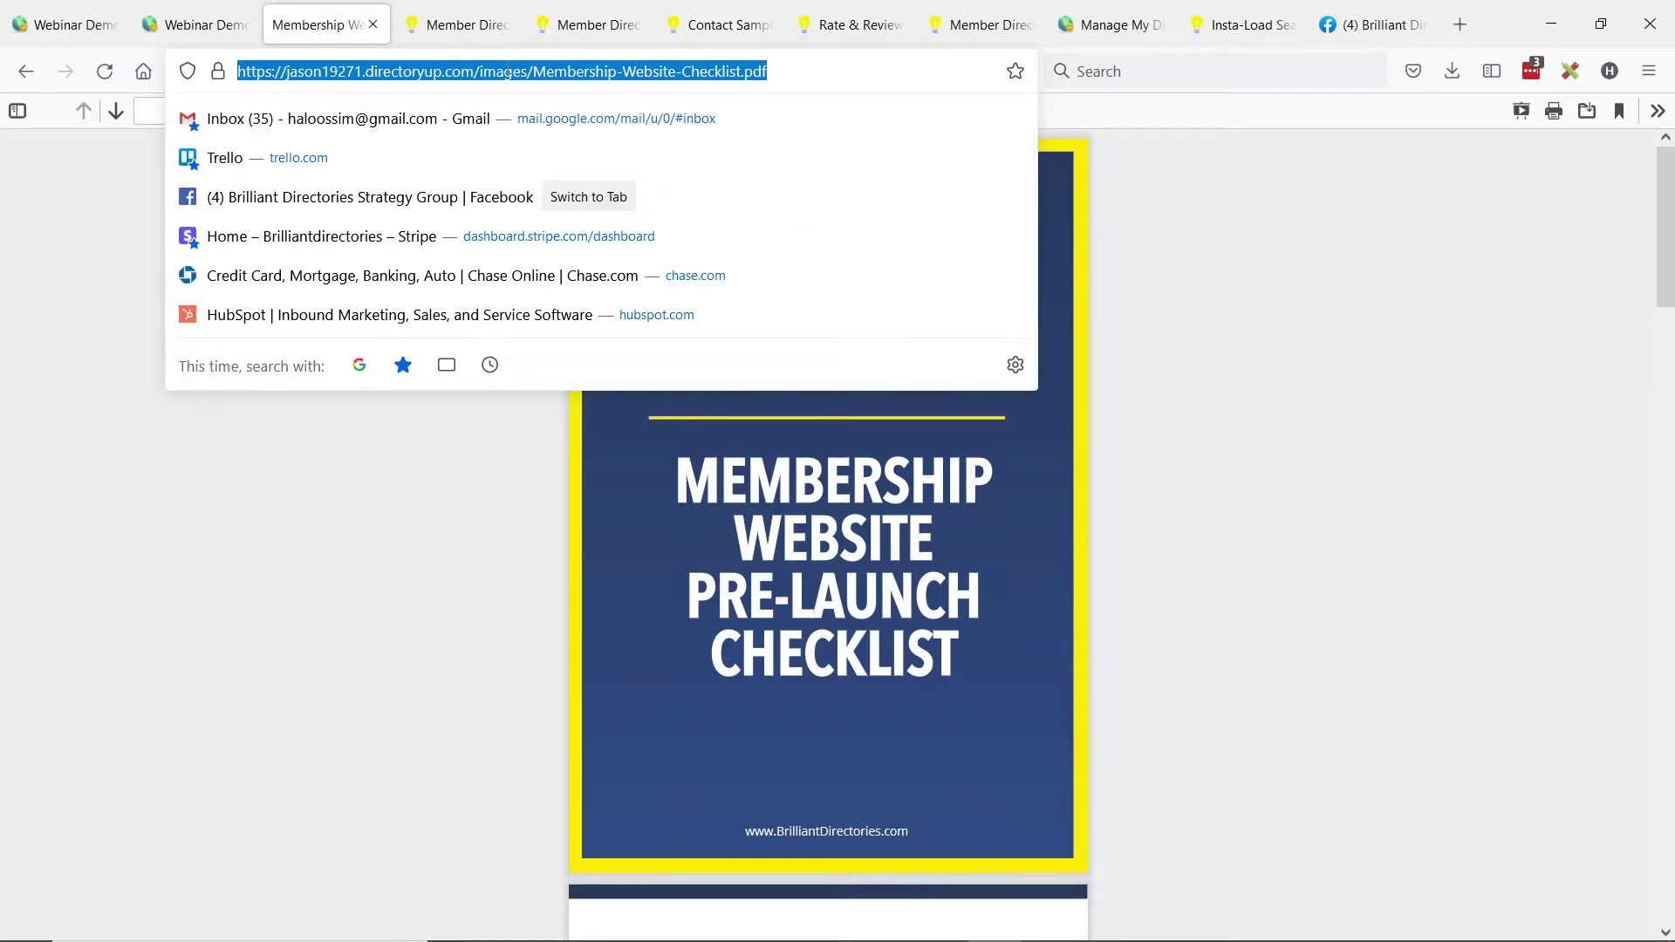
pyautogui.click(65, 24)
pyautogui.click(316, 580)
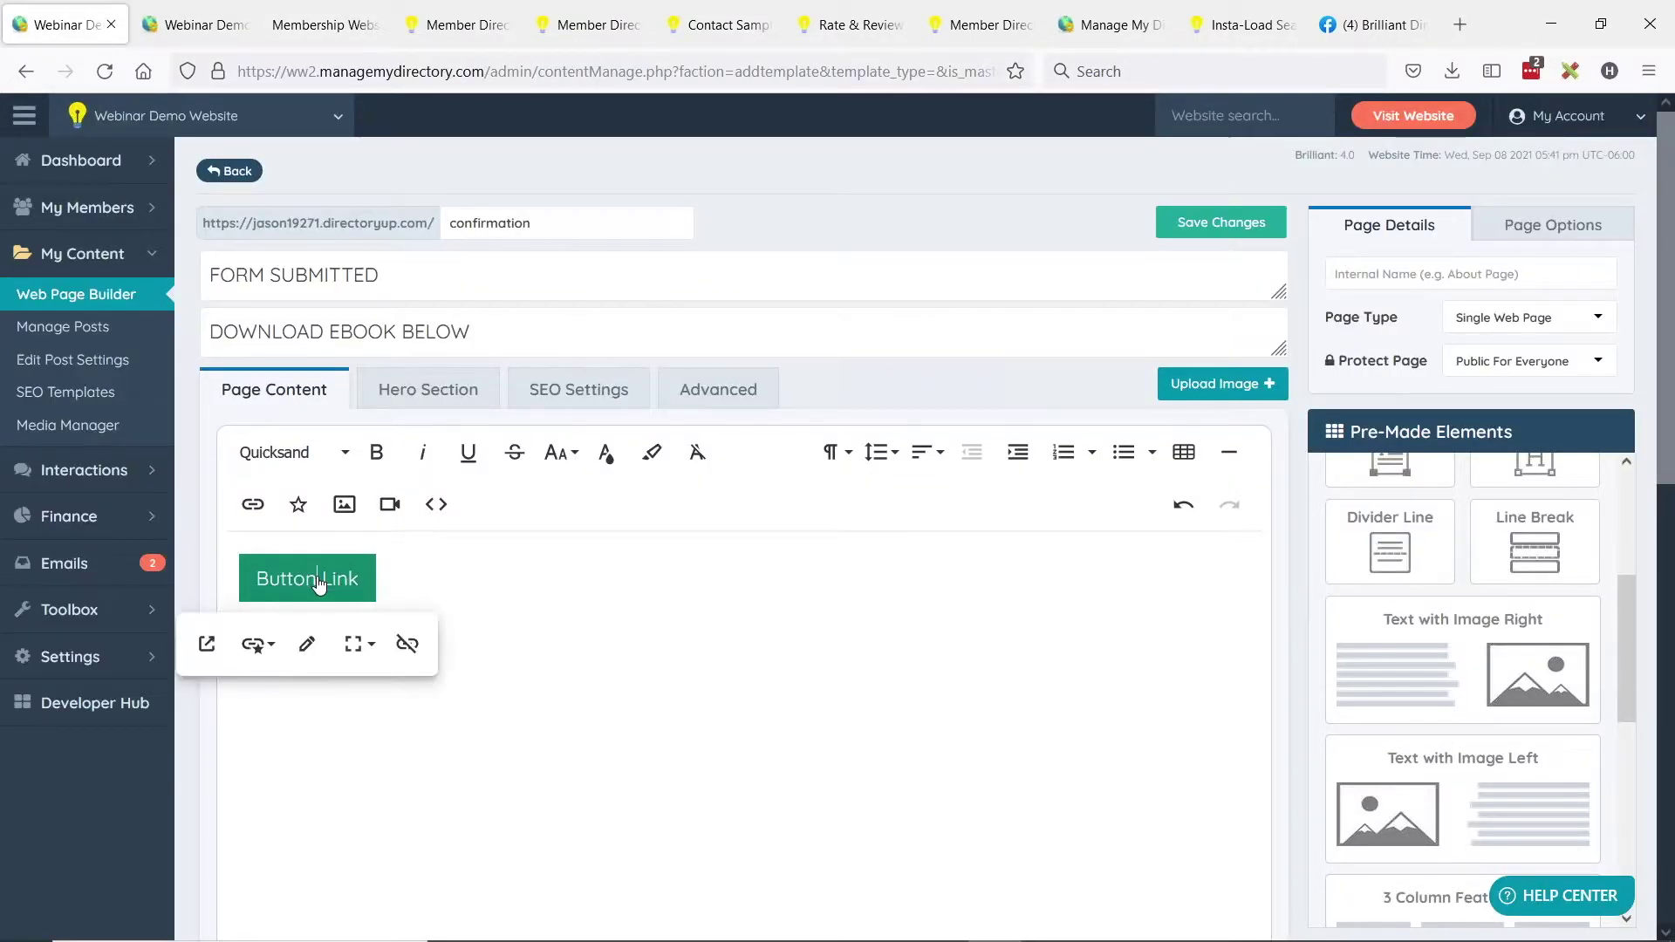
pyautogui.click(312, 646)
pyautogui.click(233, 717)
pyautogui.hotkey('ctrl', 'v')
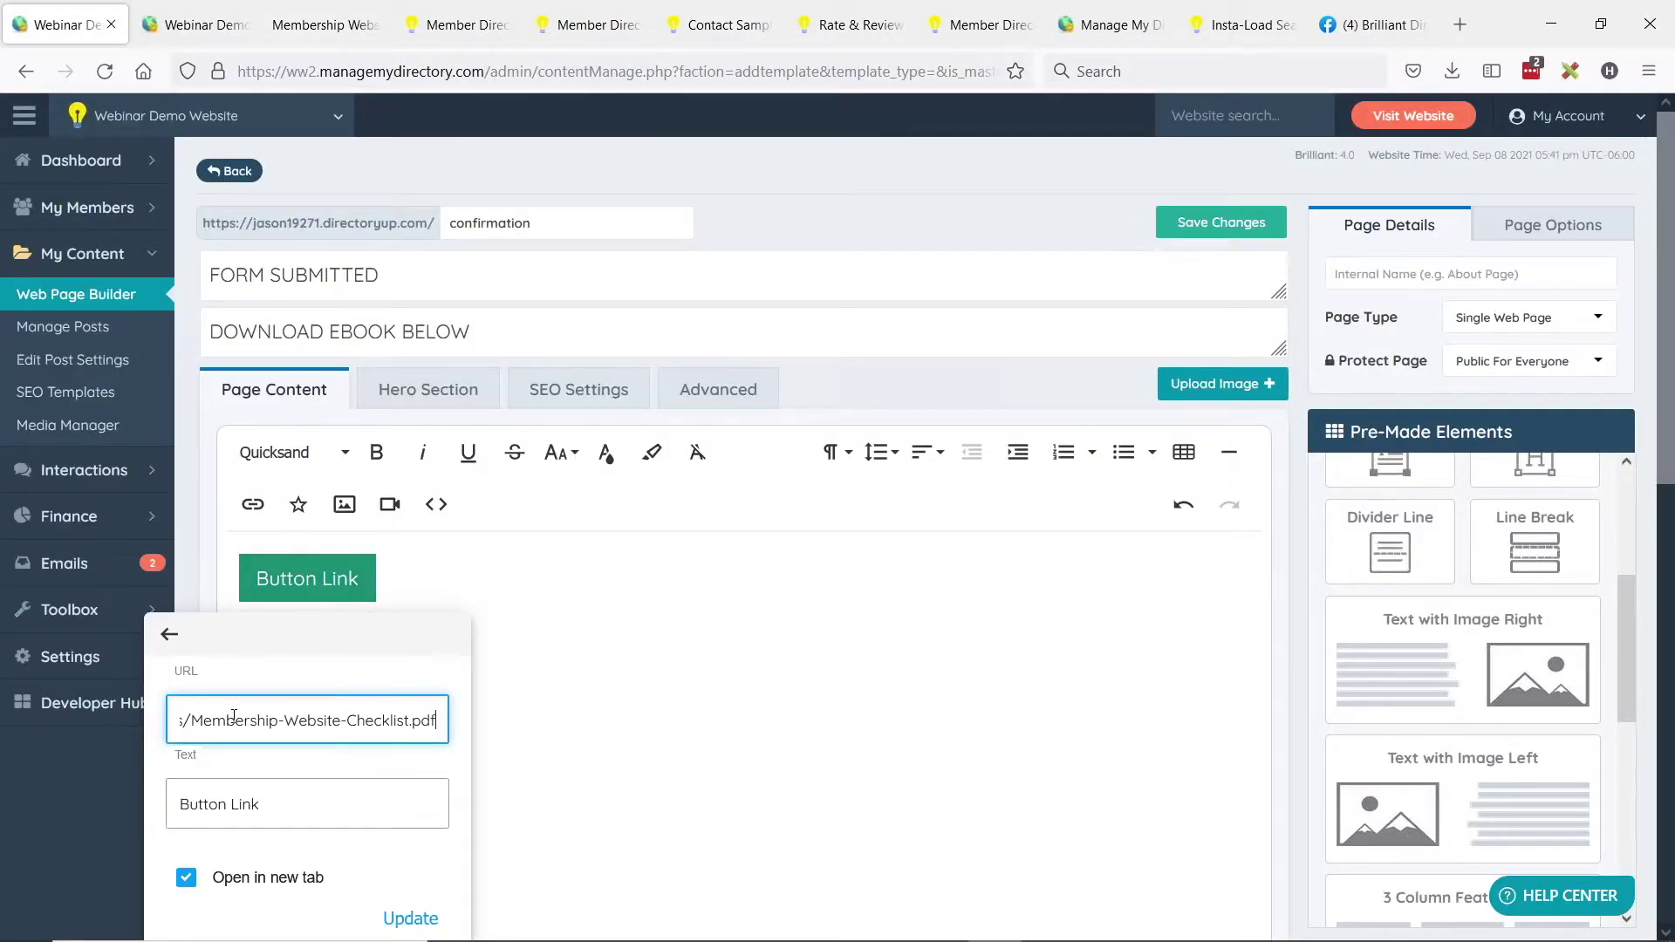
# Relabel the button 'CLICK TO DOWNLOAD EBOOK' and apply the link changes.
pyautogui.scroll(-2, 279, 703)
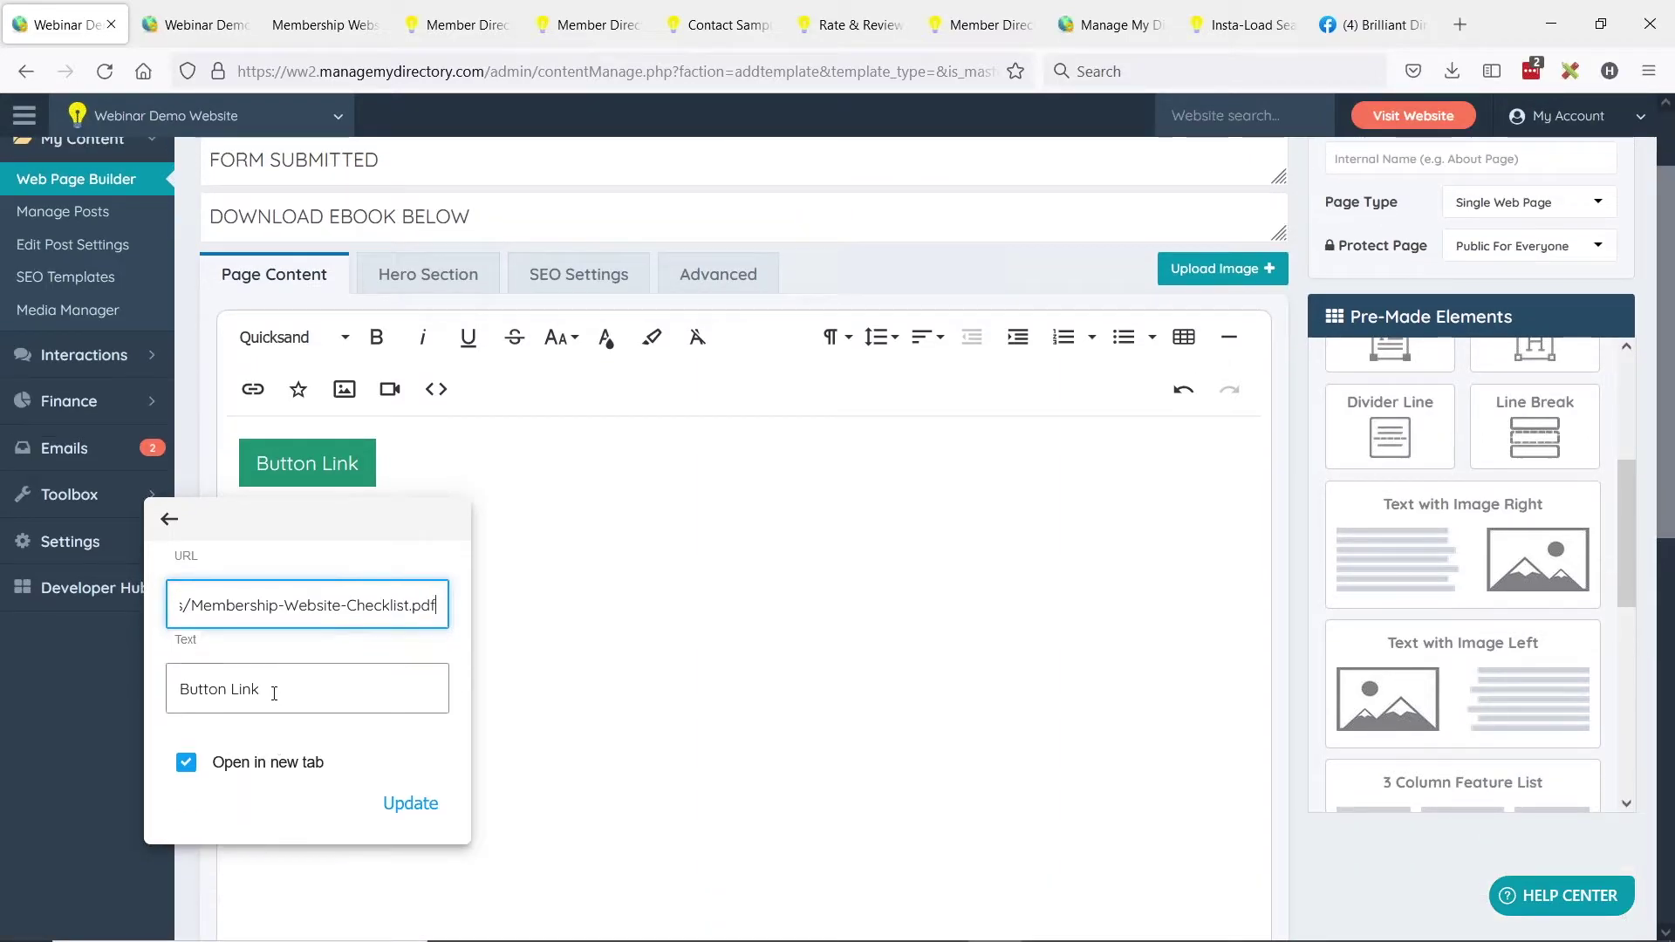
pyautogui.tripleClick(274, 693)
pyautogui.write('CLICK TO')
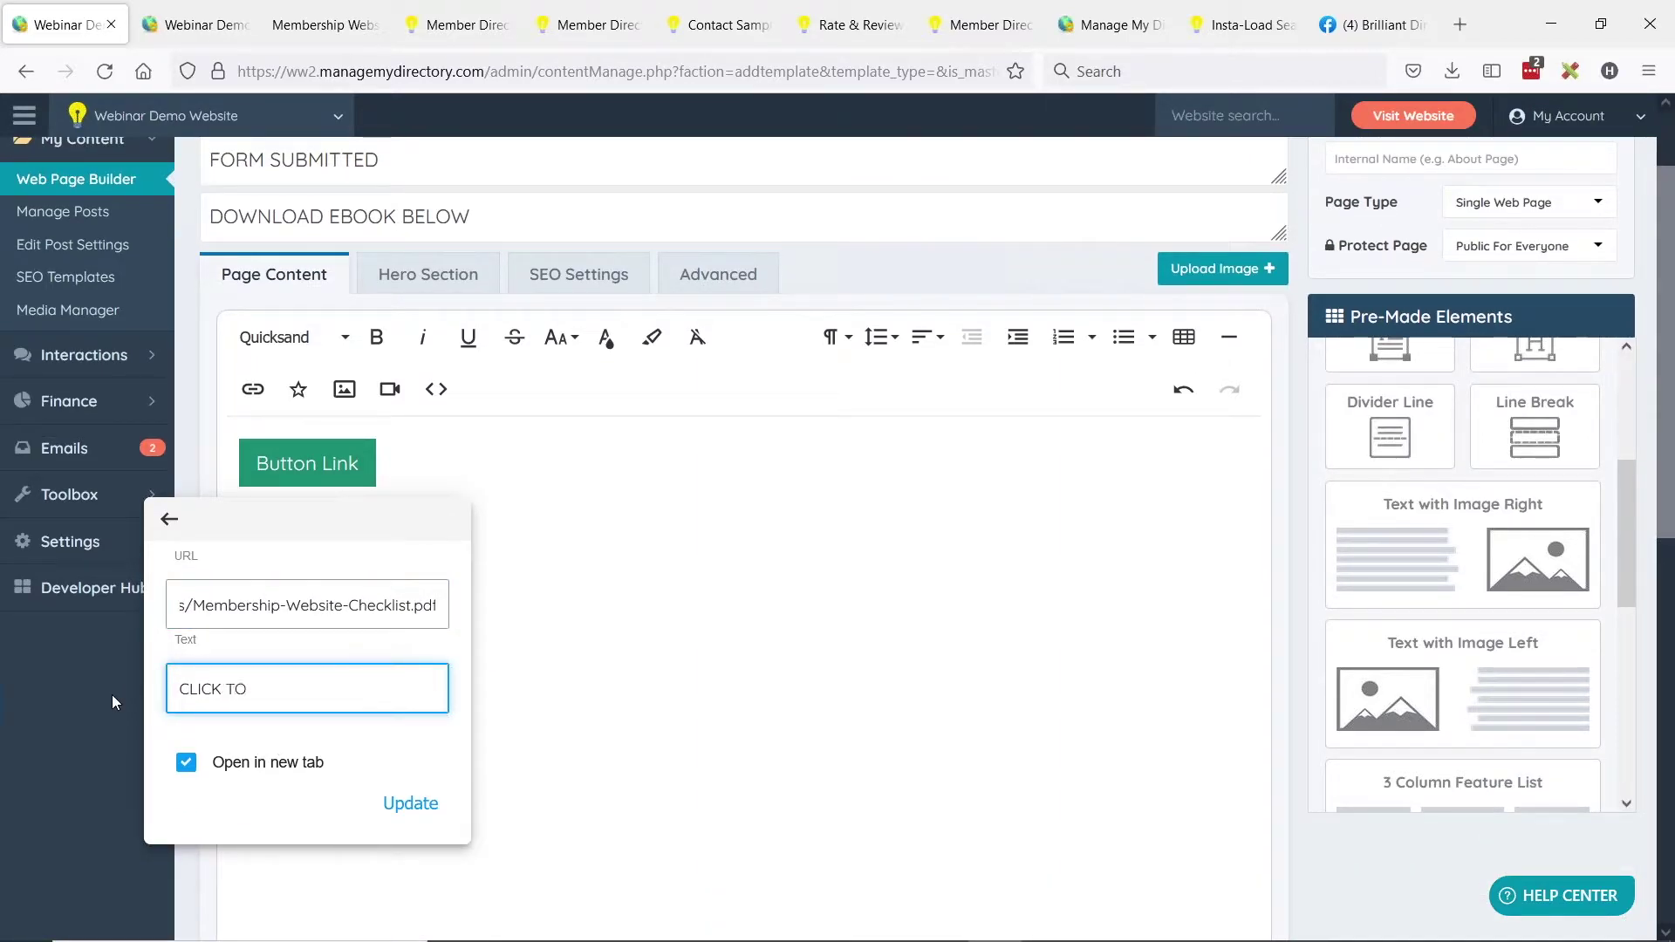
pyautogui.write(' DOWNLOAD EBOOK')
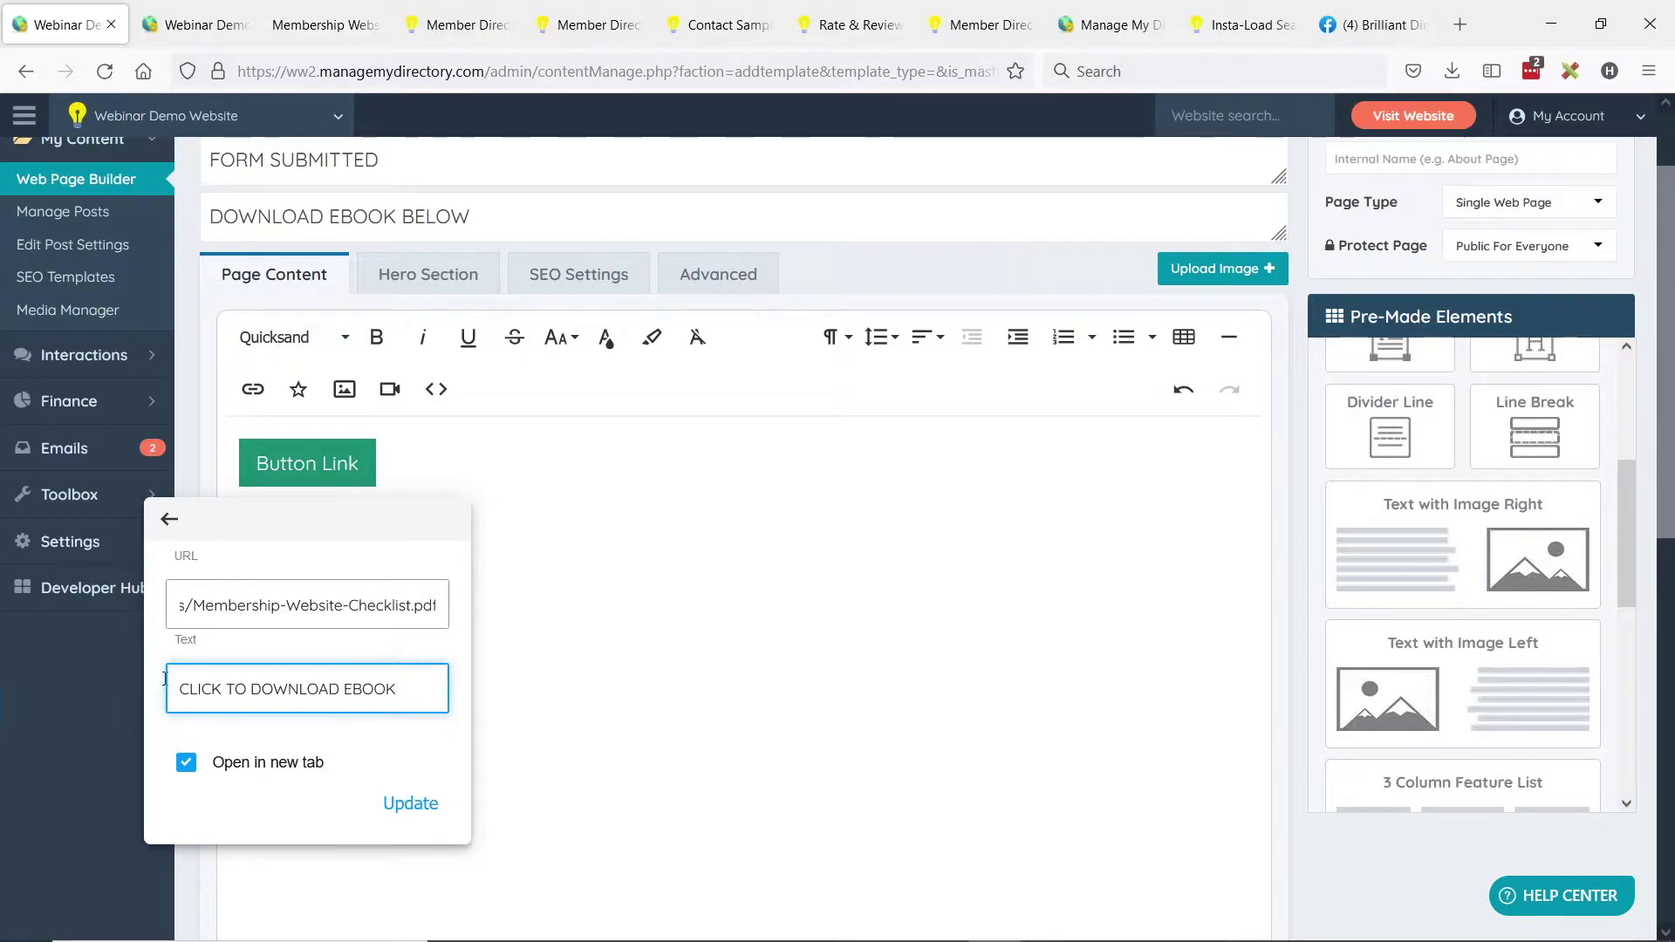
pyautogui.click(406, 801)
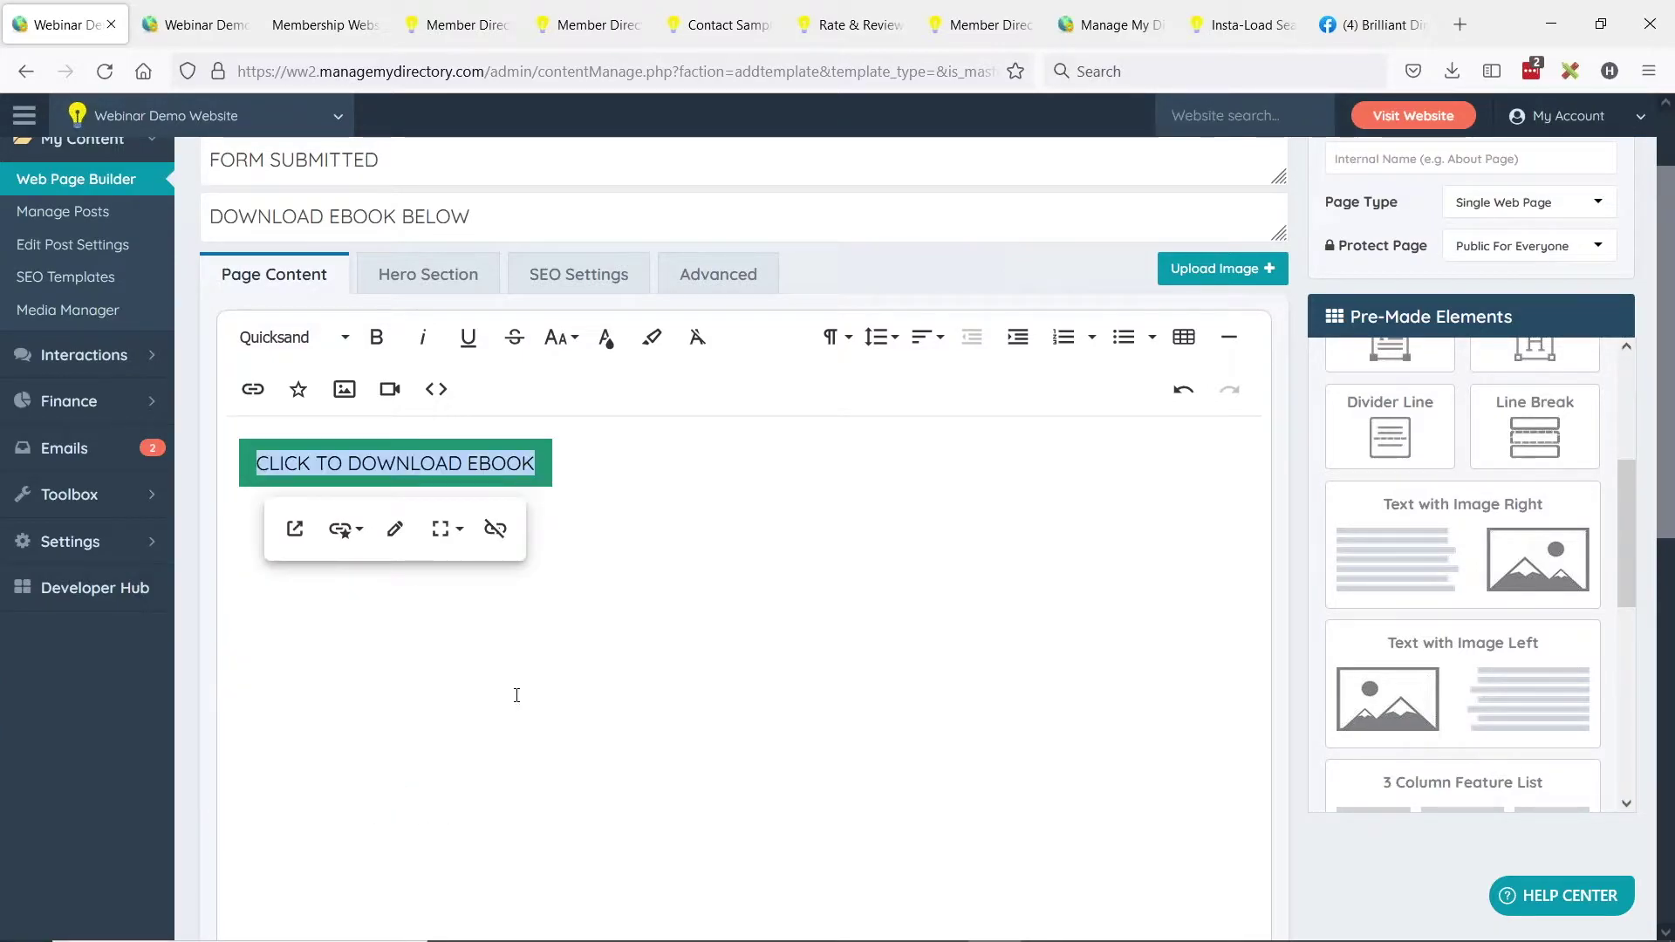
# Style the download button as a large, full-width button.
pyautogui.click(443, 529)
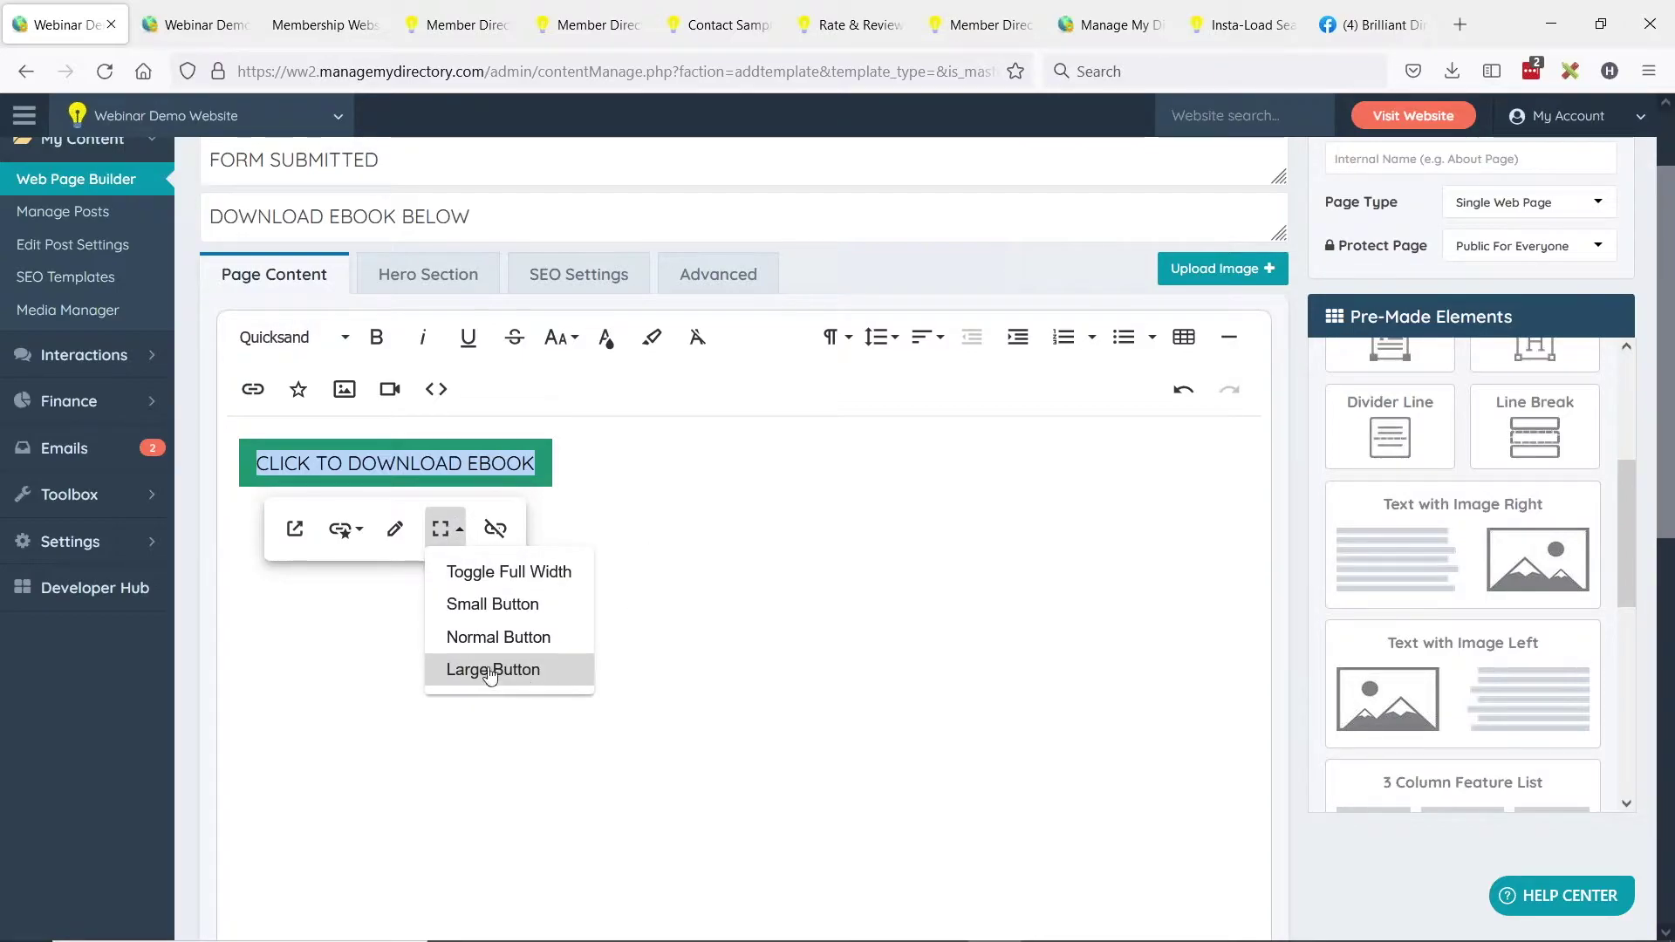
pyautogui.click(487, 670)
pyautogui.click(442, 529)
pyautogui.click(513, 669)
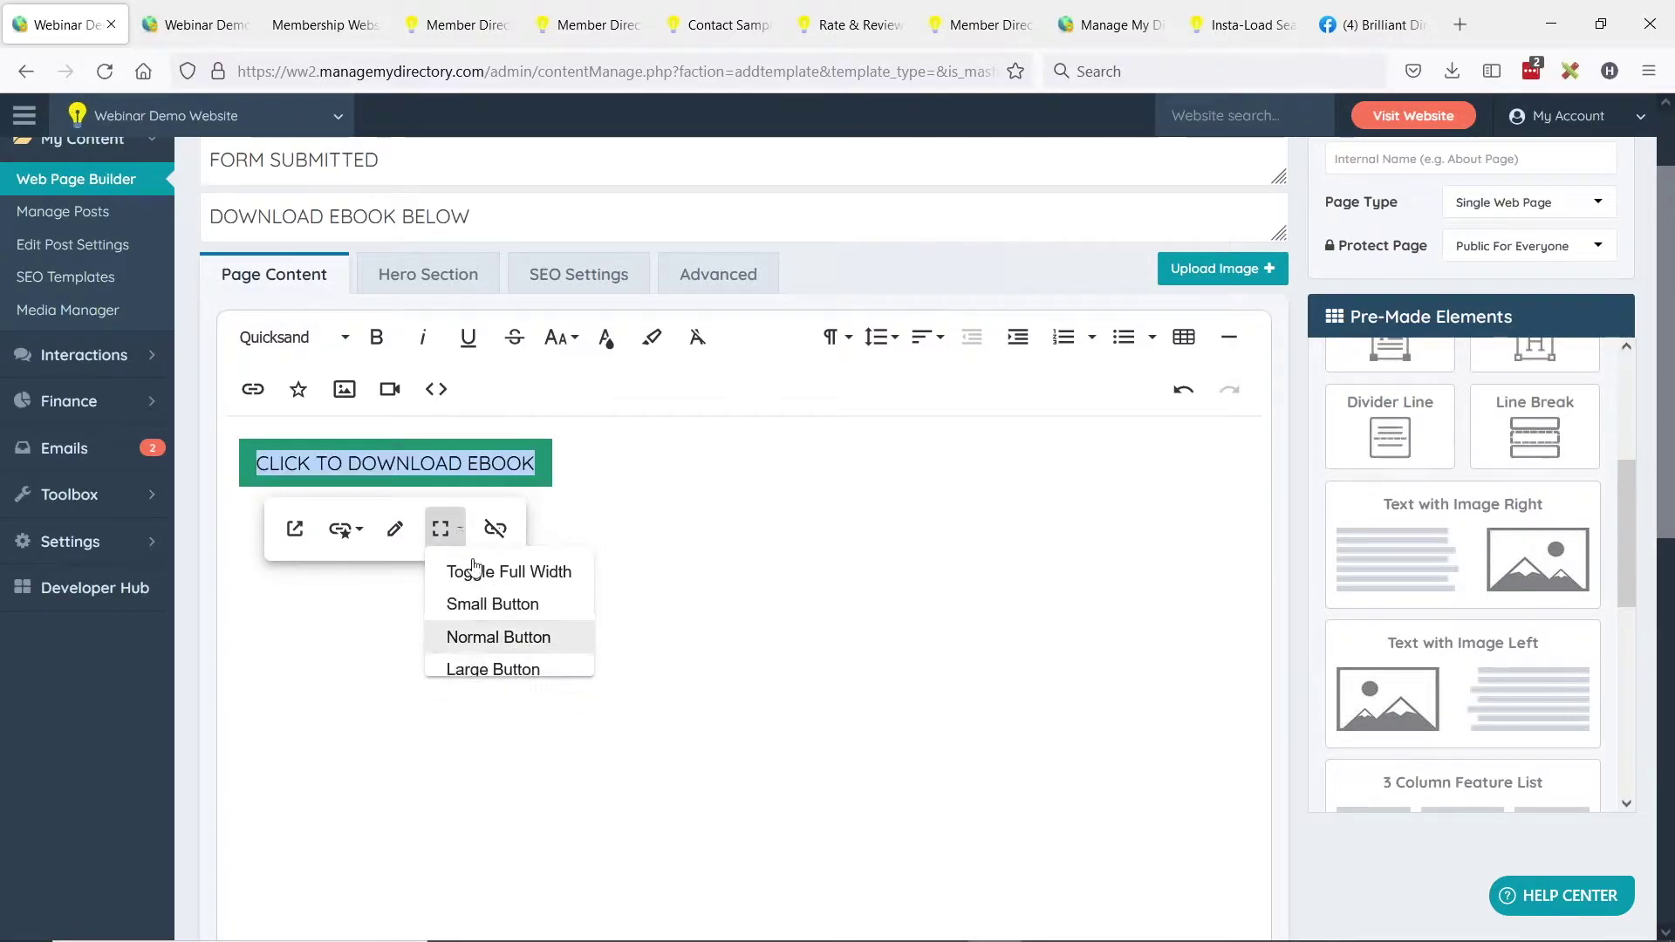
pyautogui.click(442, 529)
pyautogui.click(535, 581)
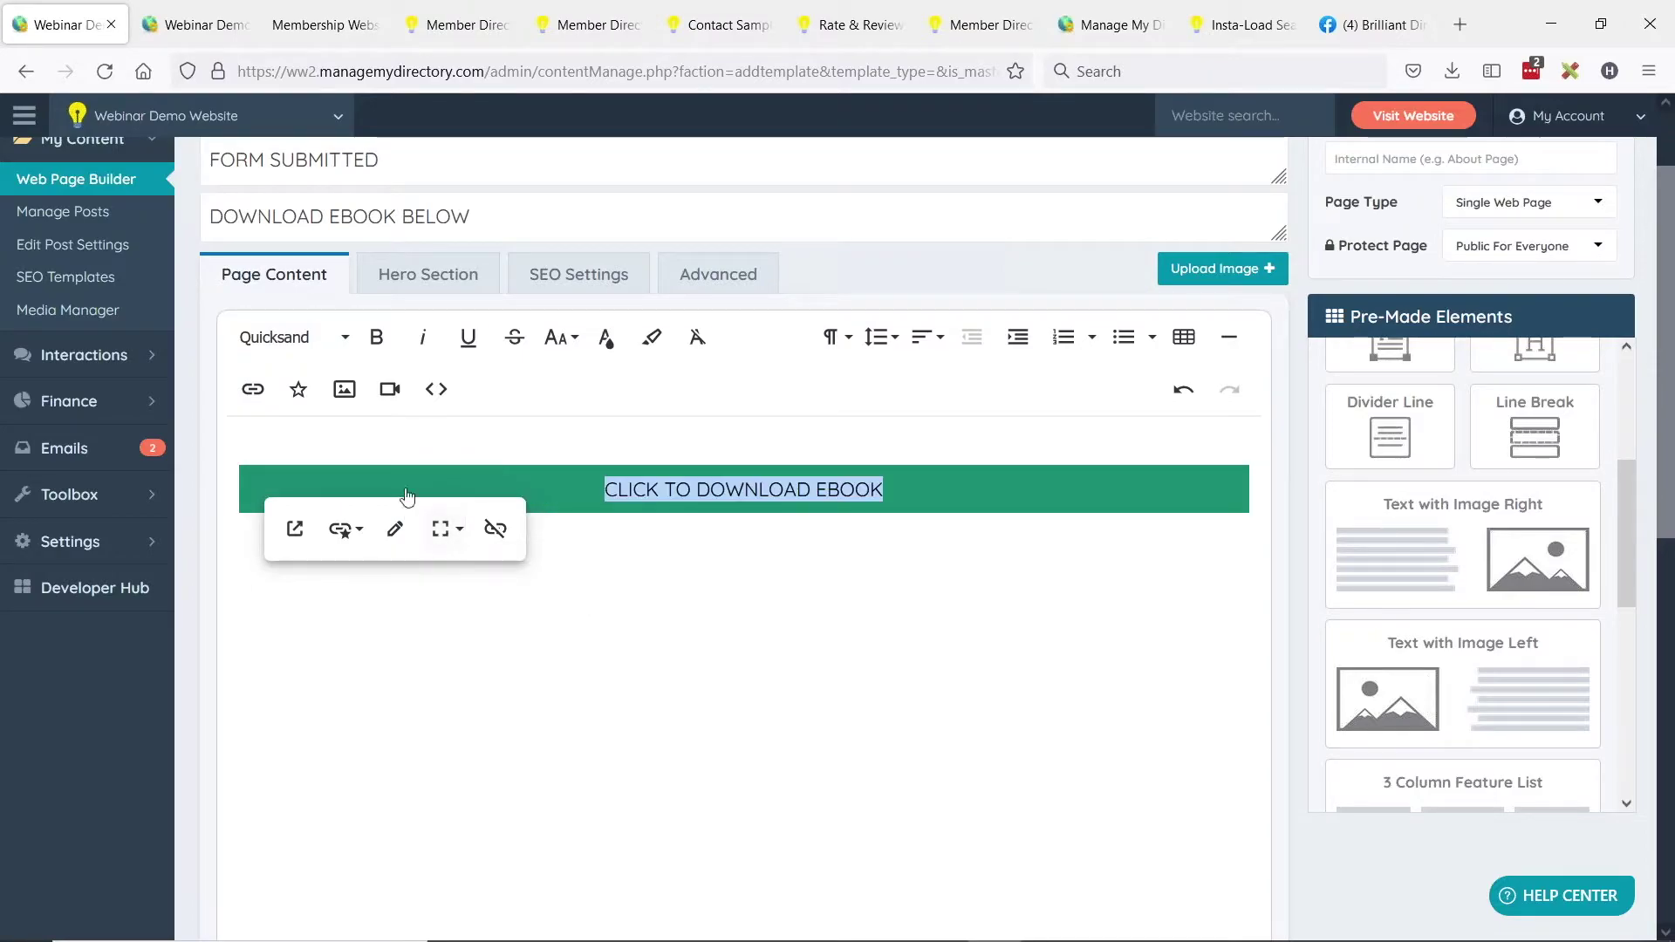
# Add a blank line above the button and save the confirmation page.
pyautogui.click(407, 442)
pyautogui.press('Return')
pyautogui.press('Return')
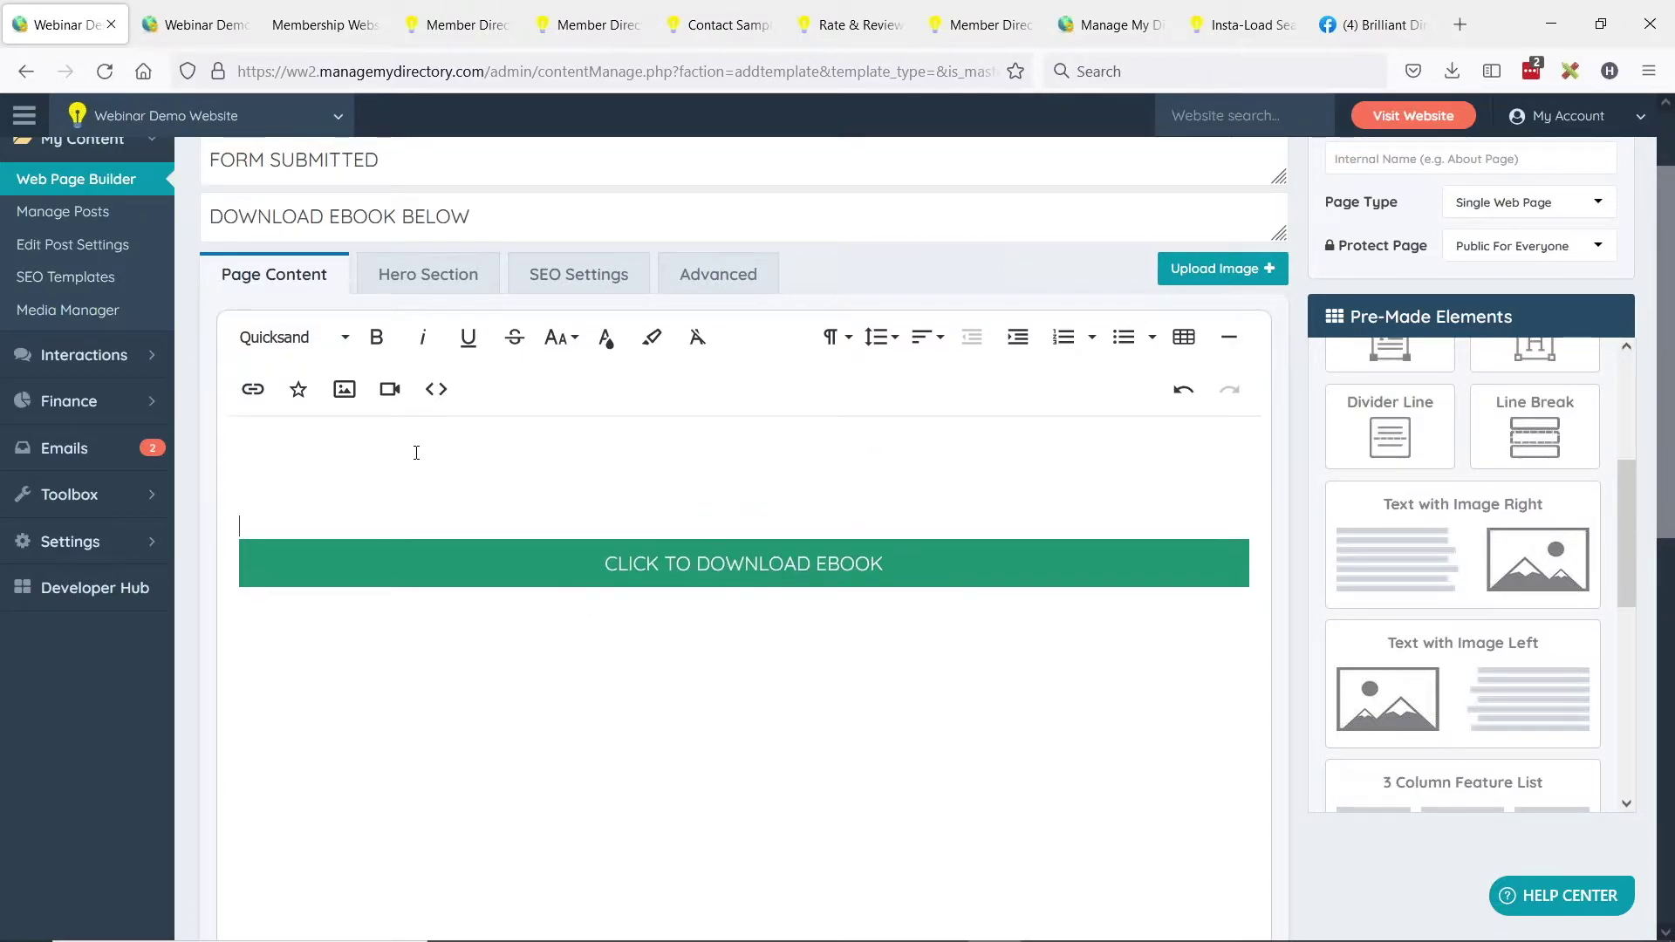
pyautogui.scroll(2, 649, 457)
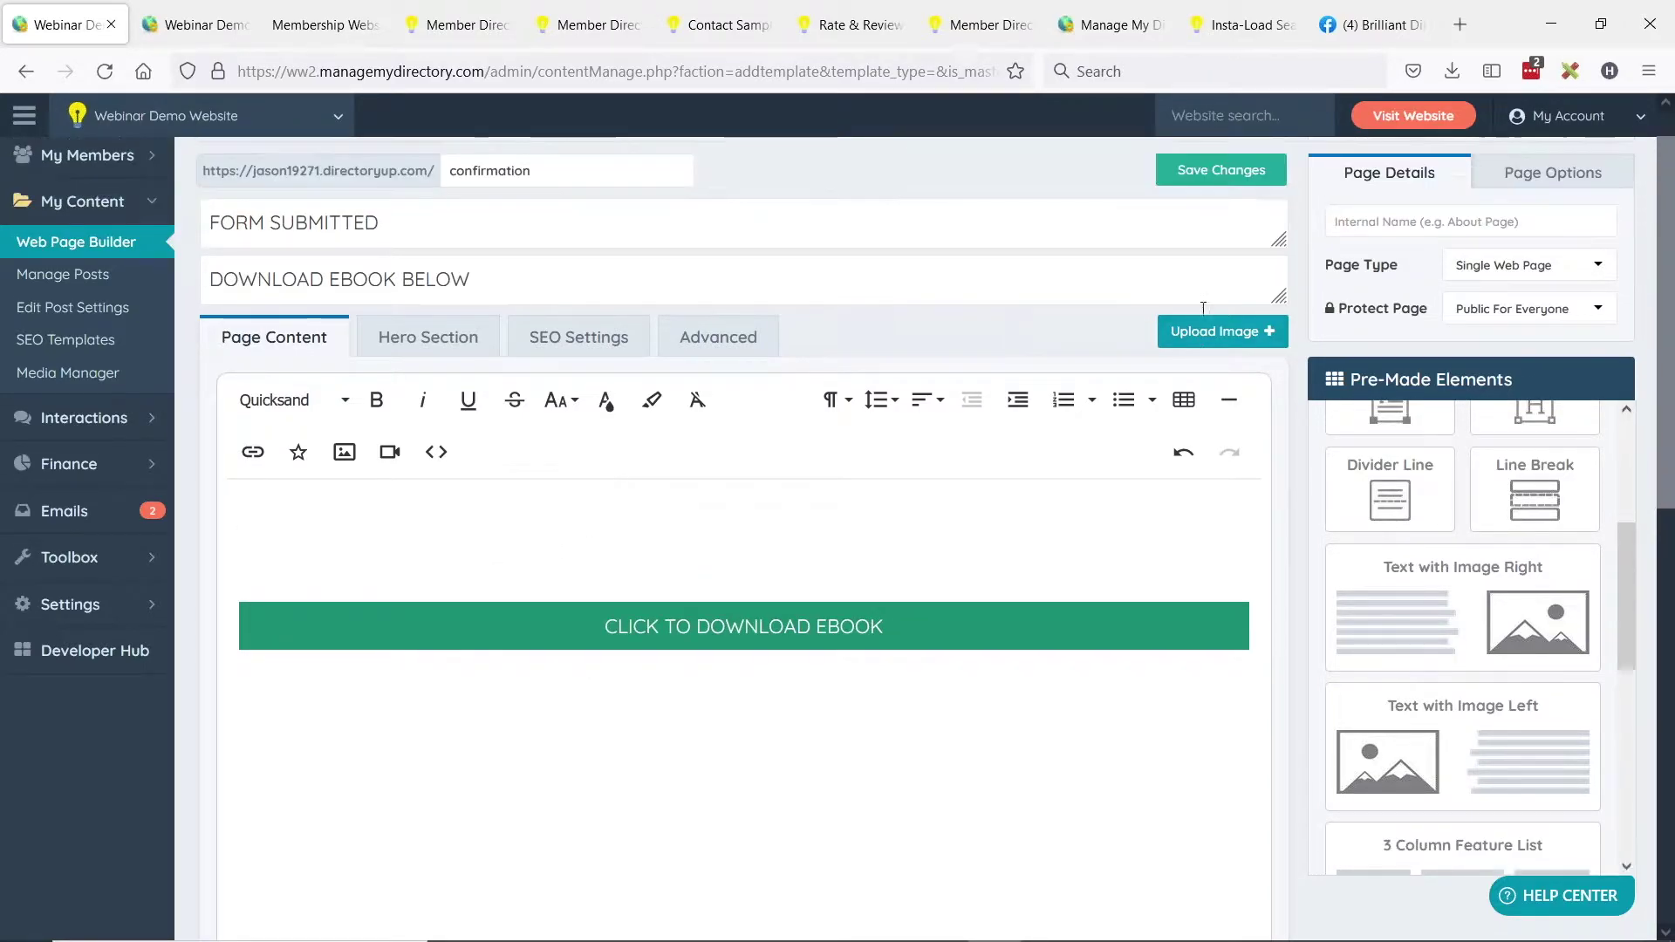
pyautogui.click(1214, 223)
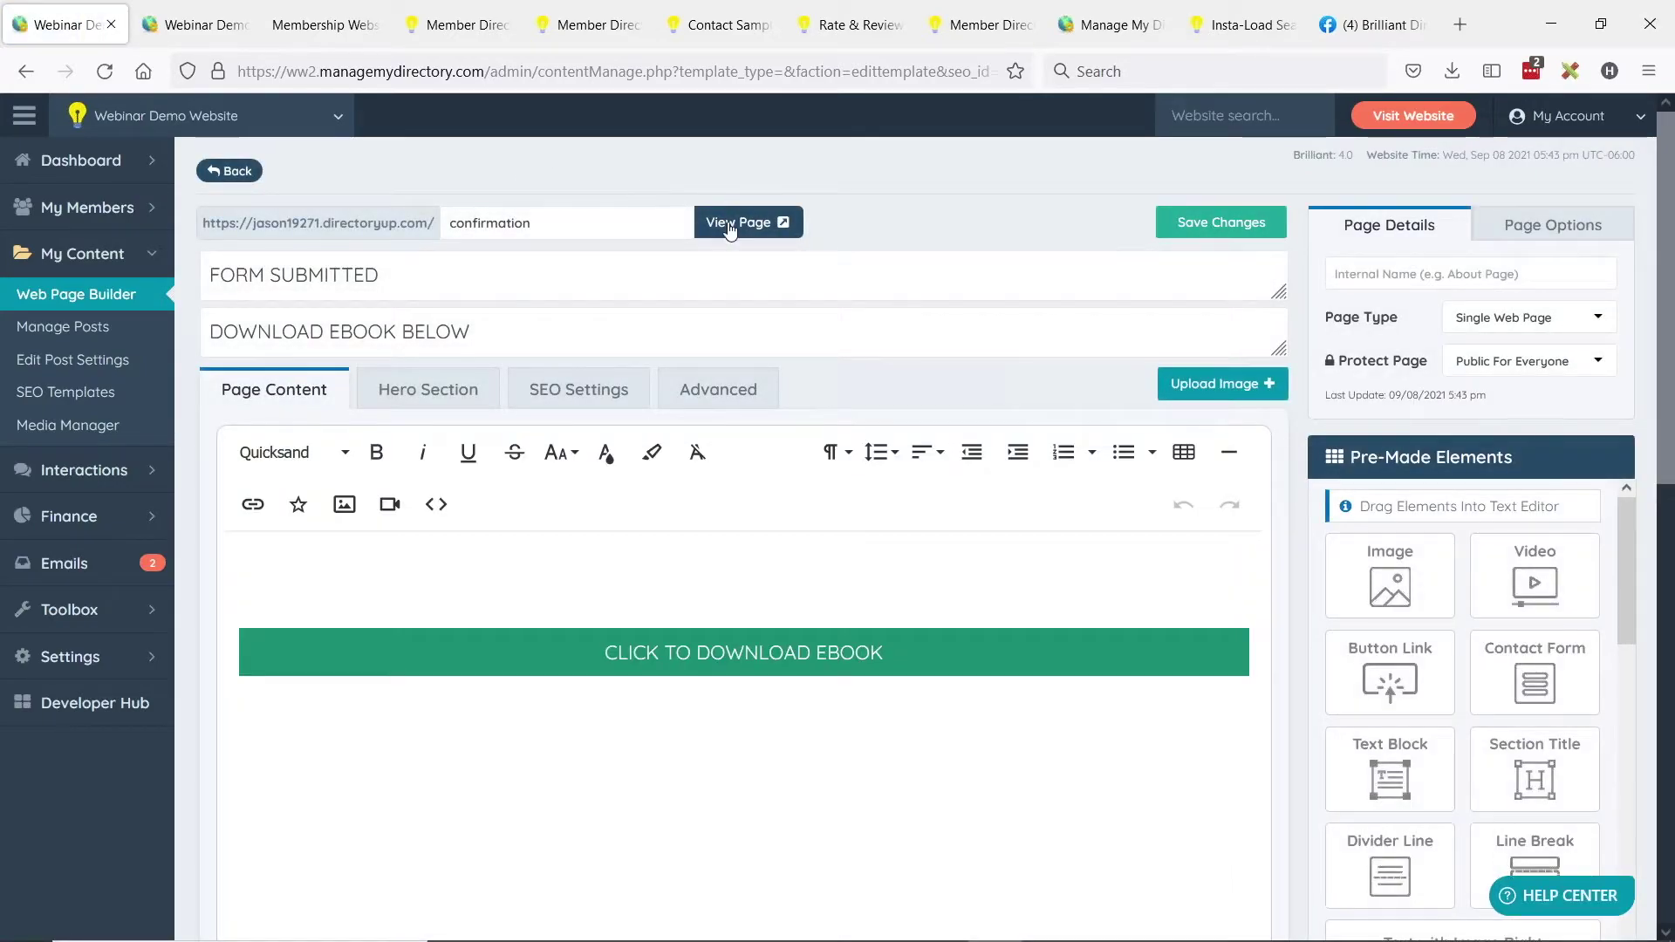
# Open the live confirmation page and look over its FORM SUBMITTED heading and subheading.
pyautogui.click(729, 225)
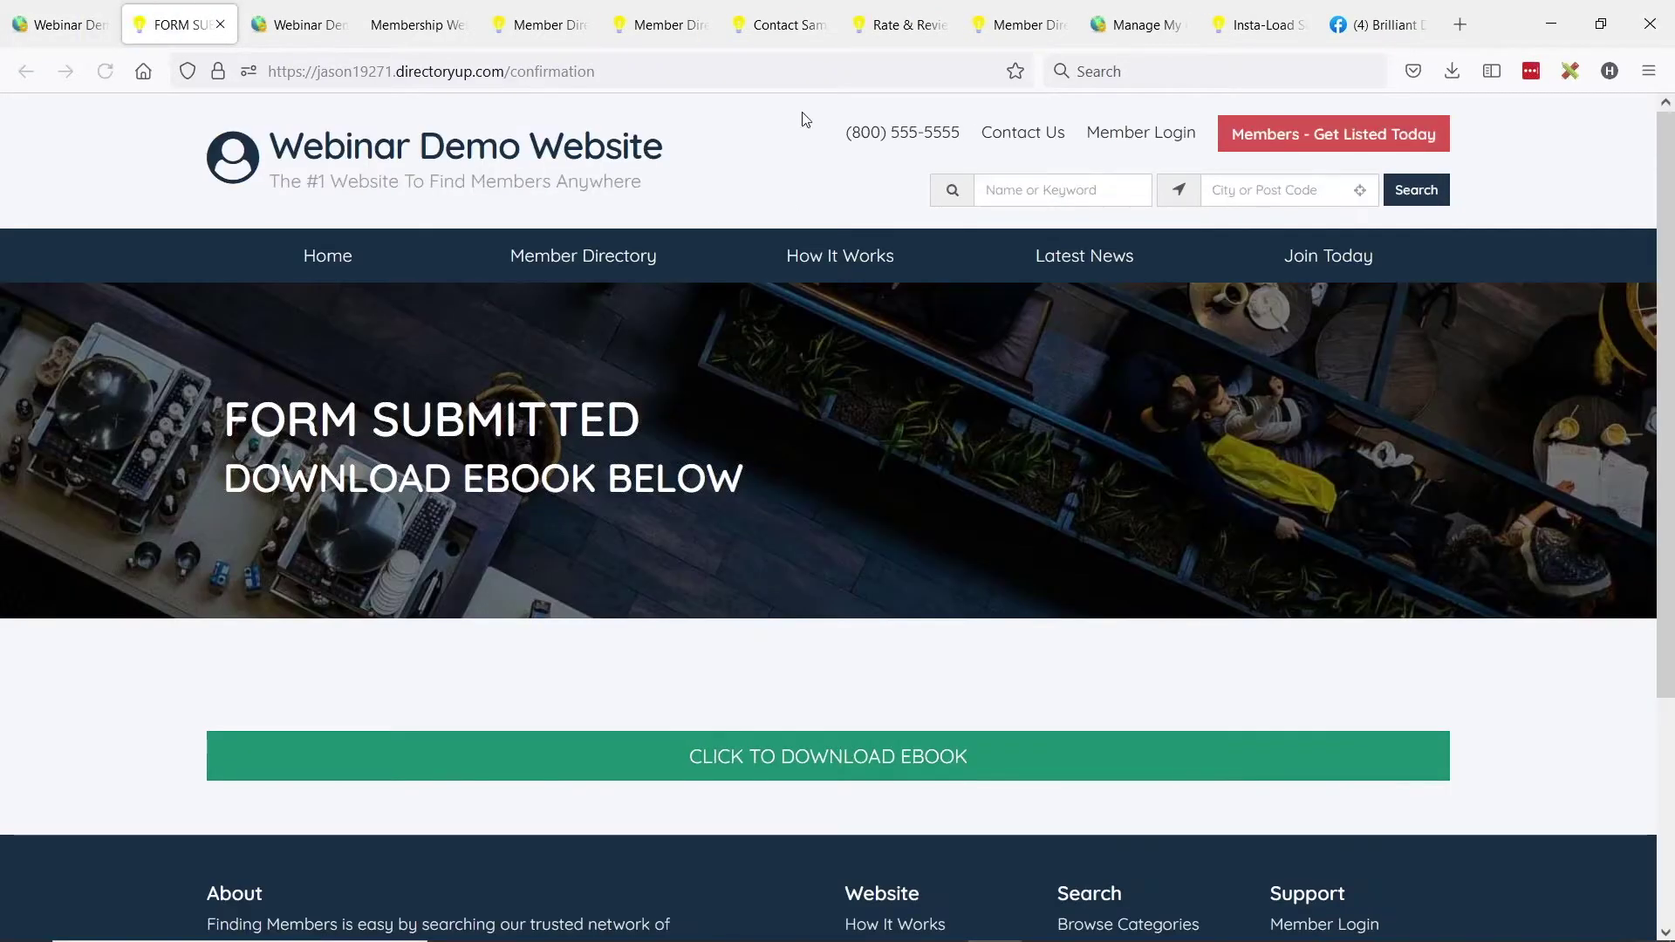
pyautogui.scroll(-2, 442, 293)
pyautogui.moveTo(443, 293); pyautogui.dragTo(225, 306)
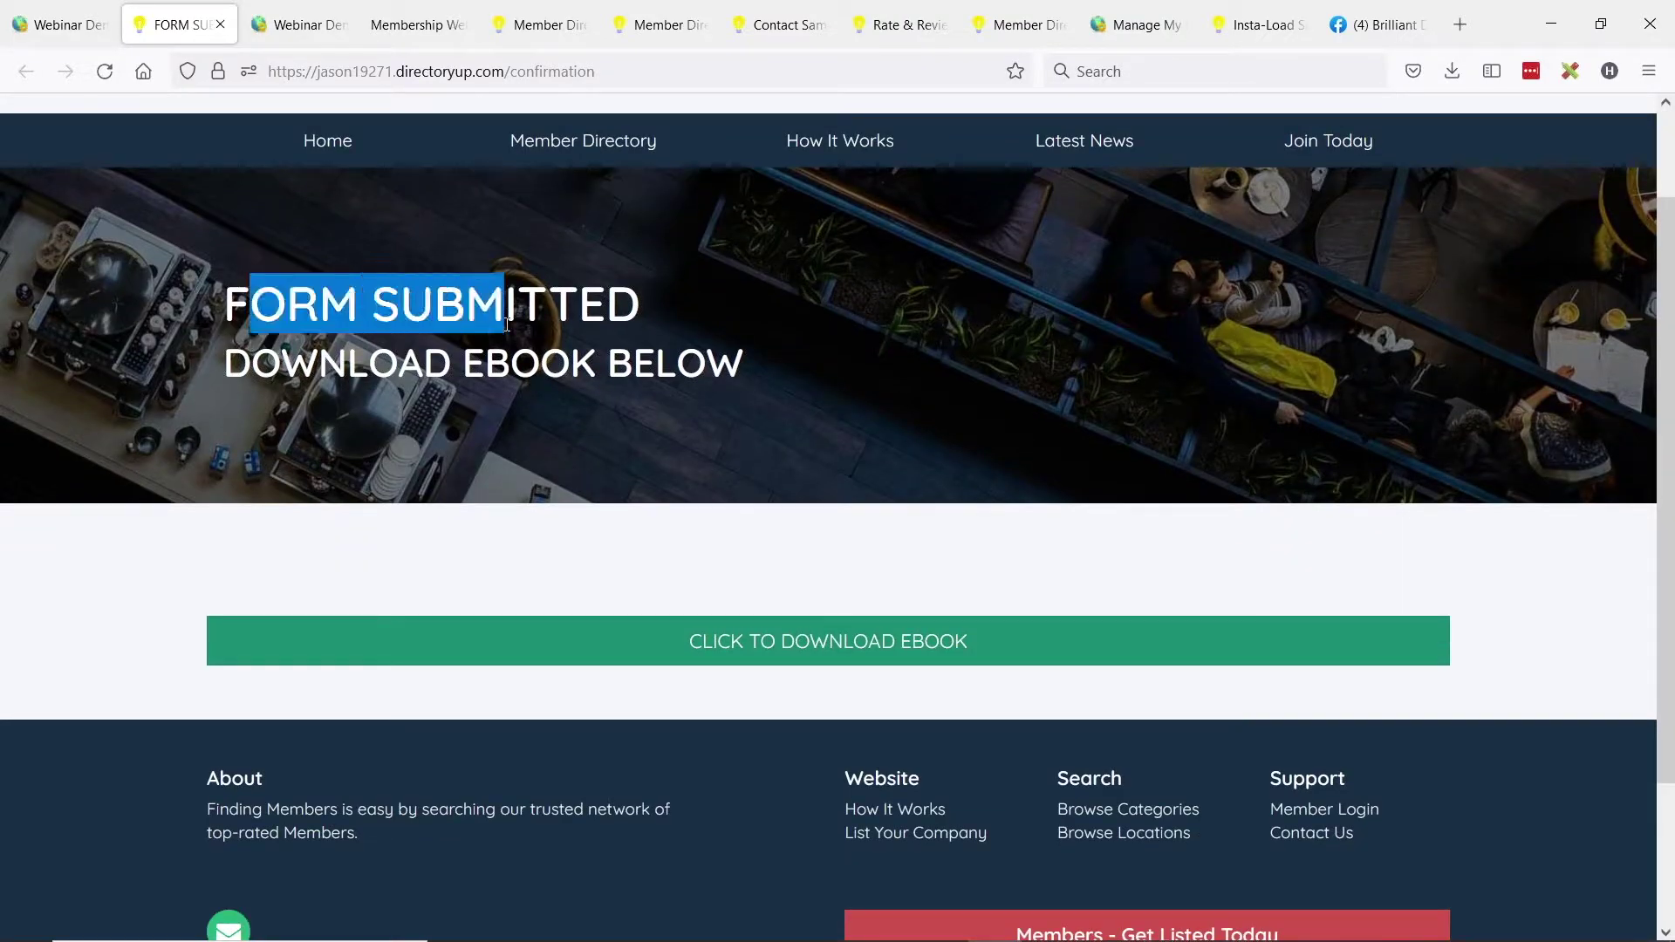
pyautogui.click(364, 346)
pyautogui.moveTo(319, 358); pyautogui.dragTo(681, 360)
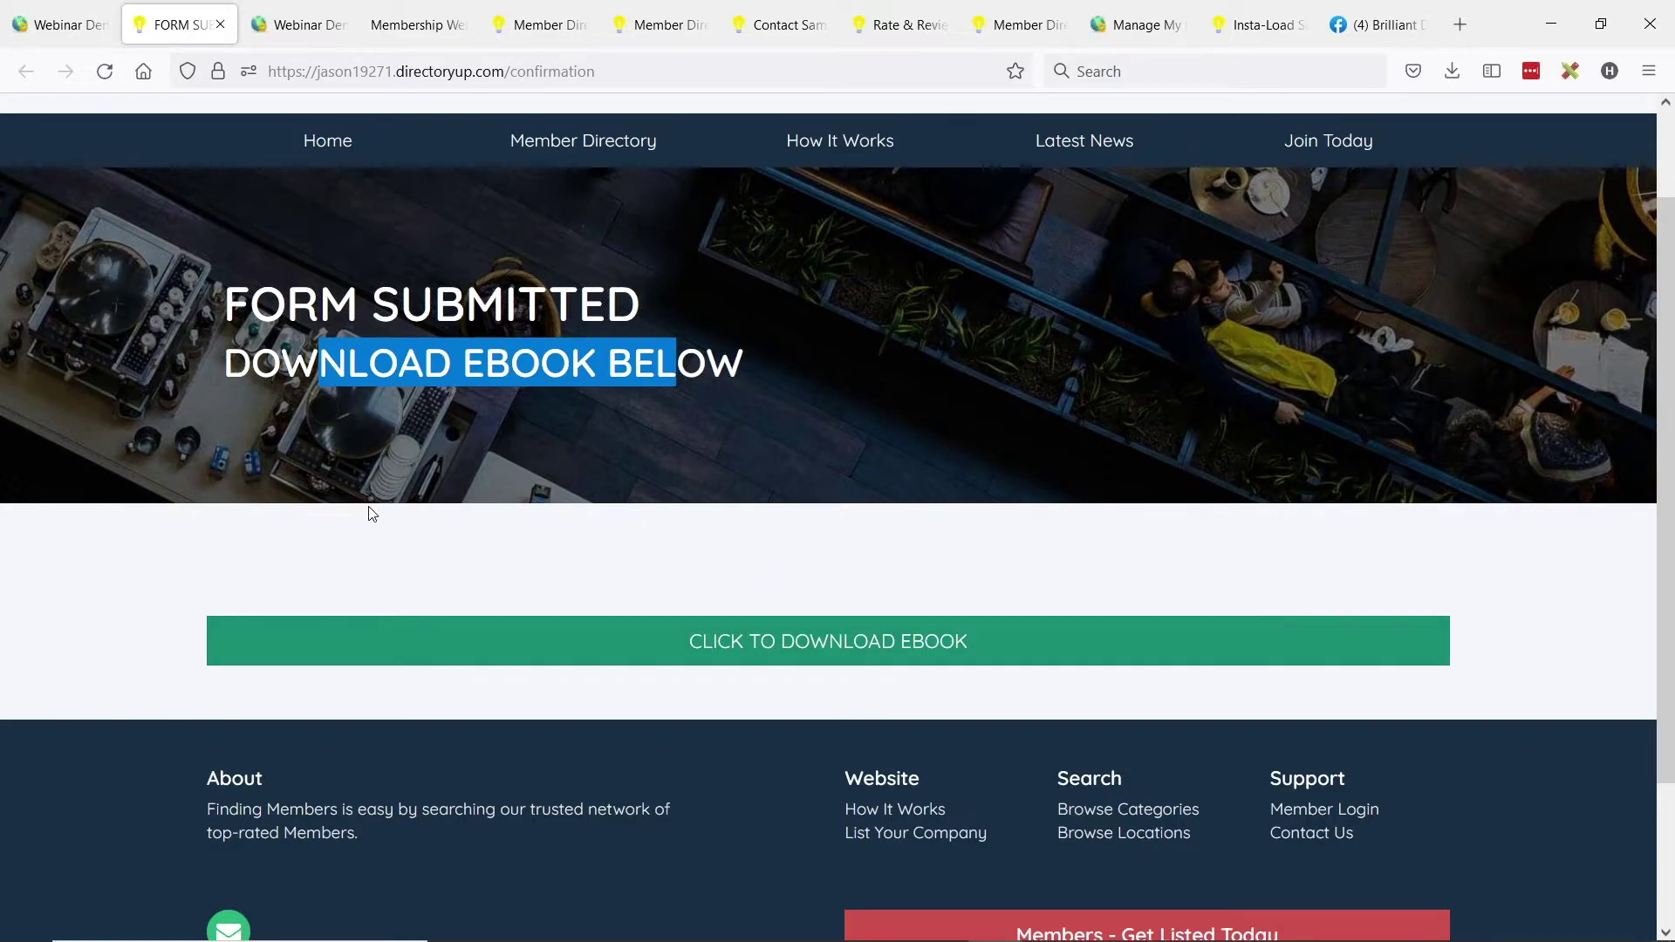
# Confirm the download button opens the checklist PDF, then return to the page editor.
pyautogui.click(806, 656)
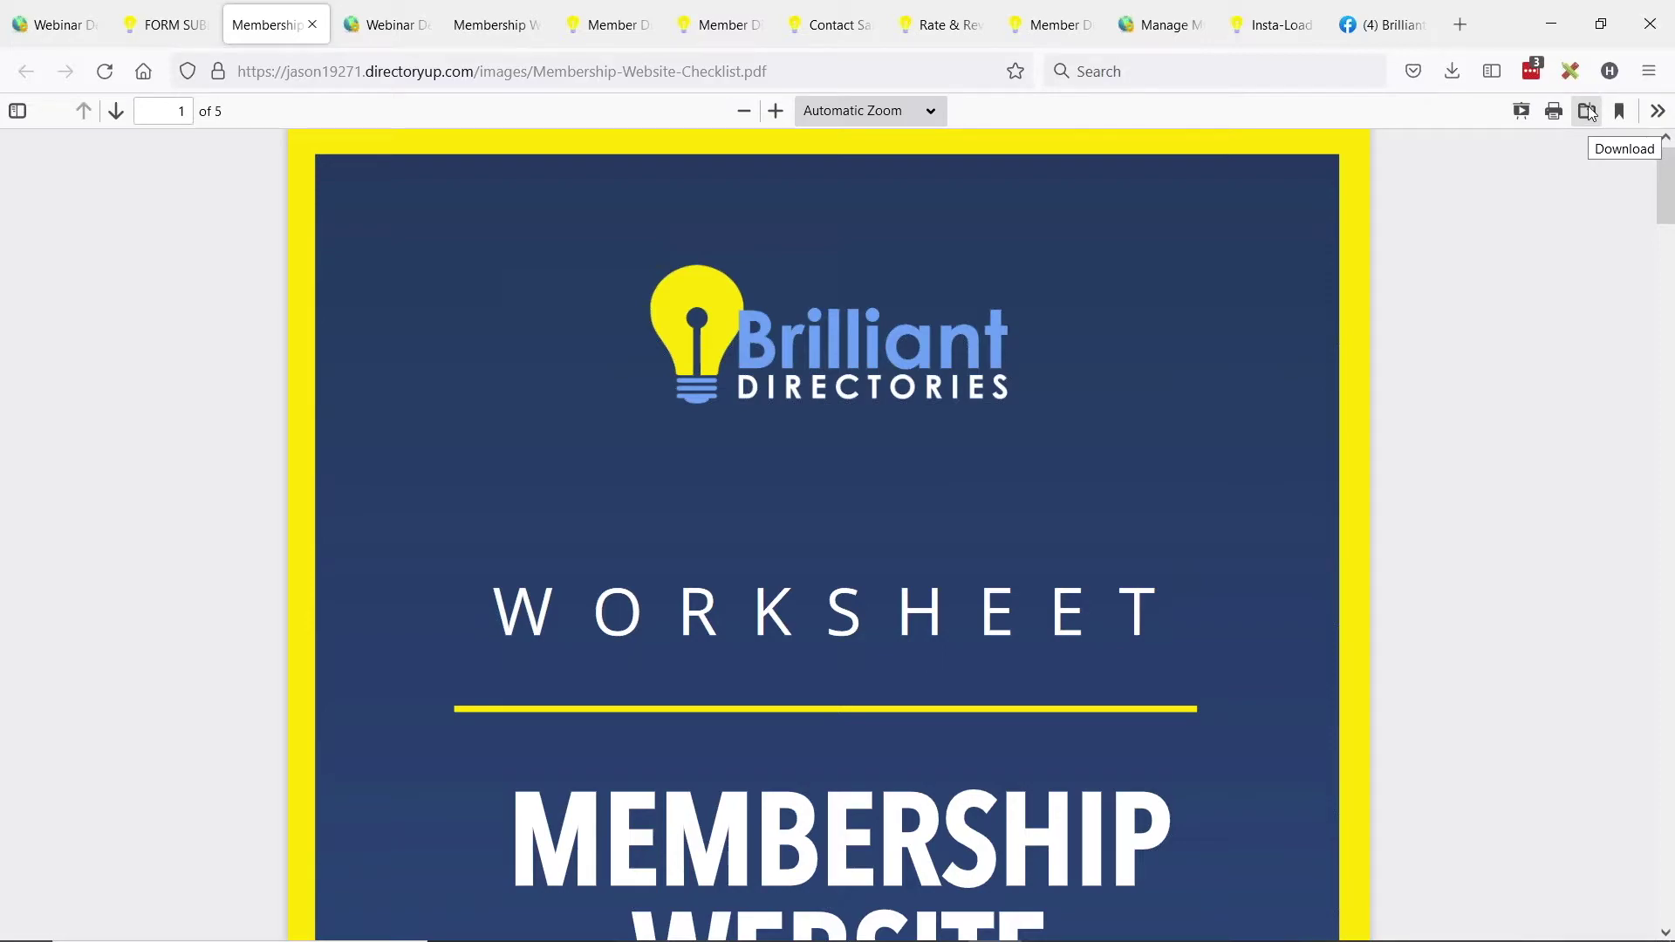
pyautogui.click(1588, 111)
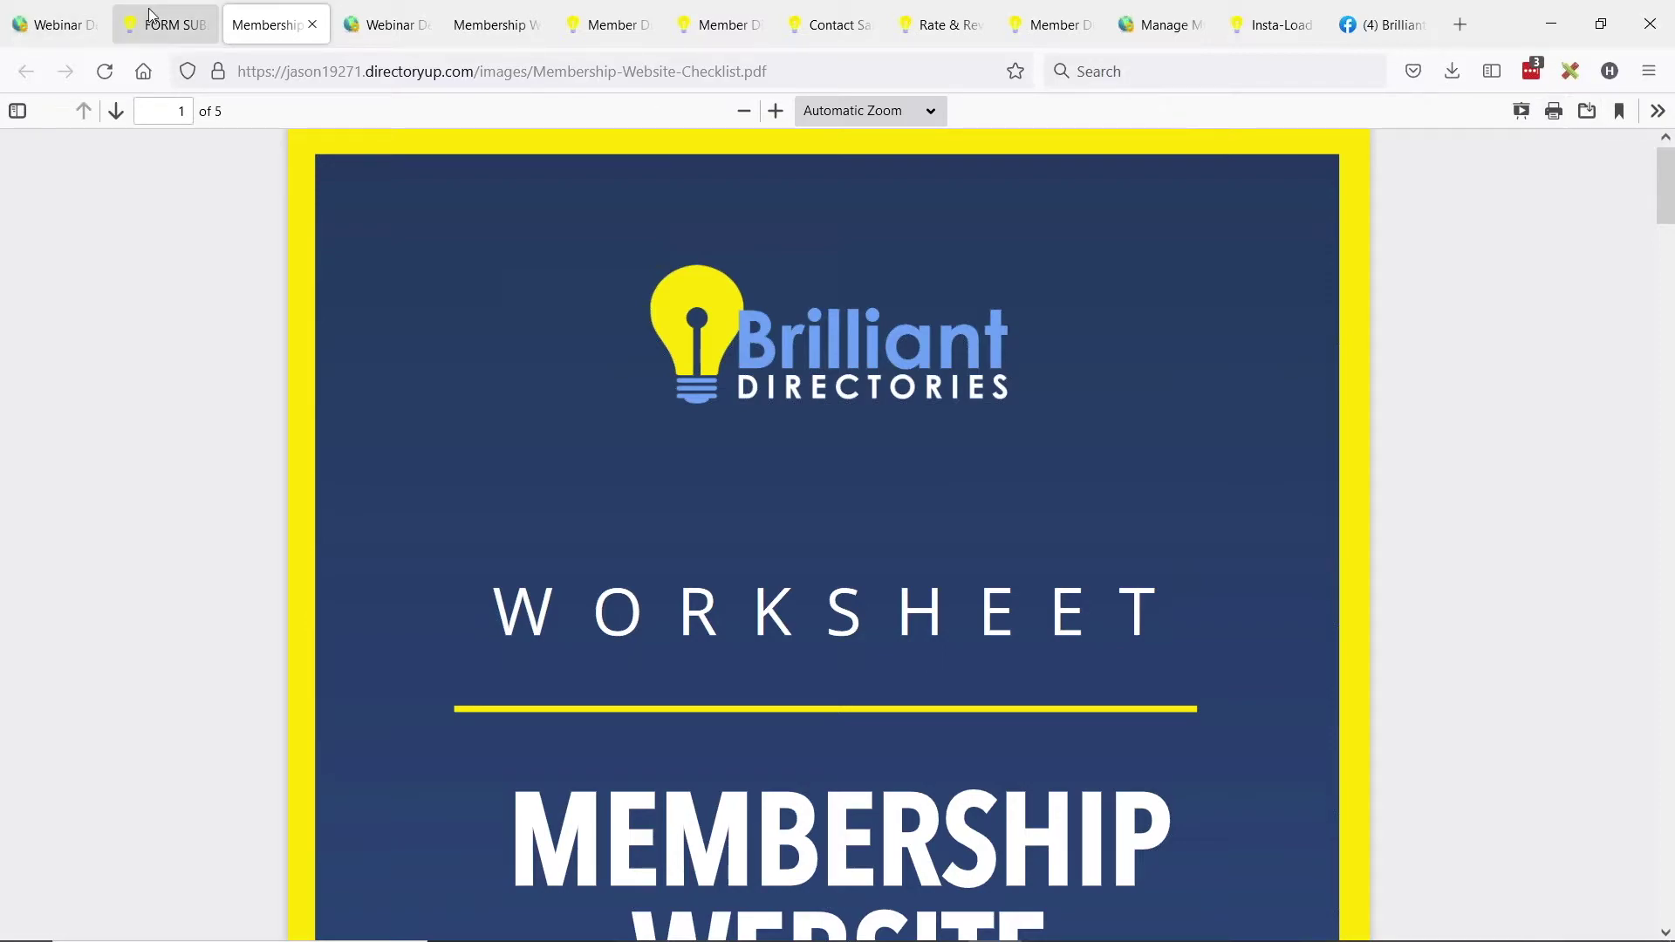
pyautogui.click(166, 24)
pyautogui.click(691, 541)
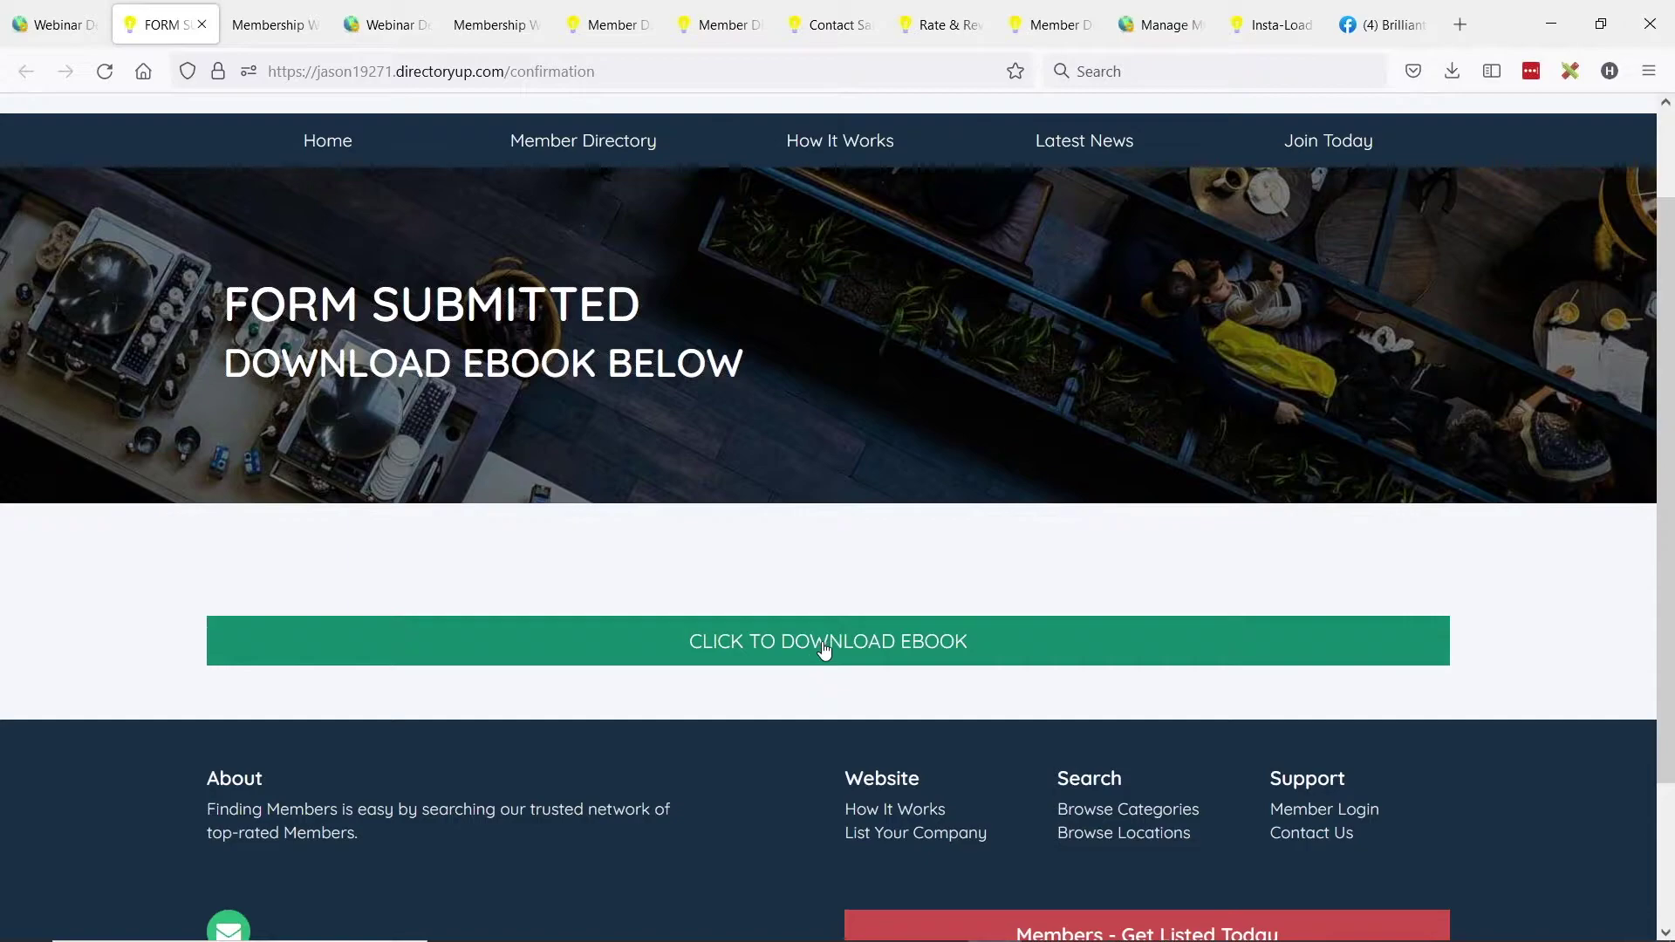
pyautogui.hotkey('ctrl', 'shift', 'Tab')
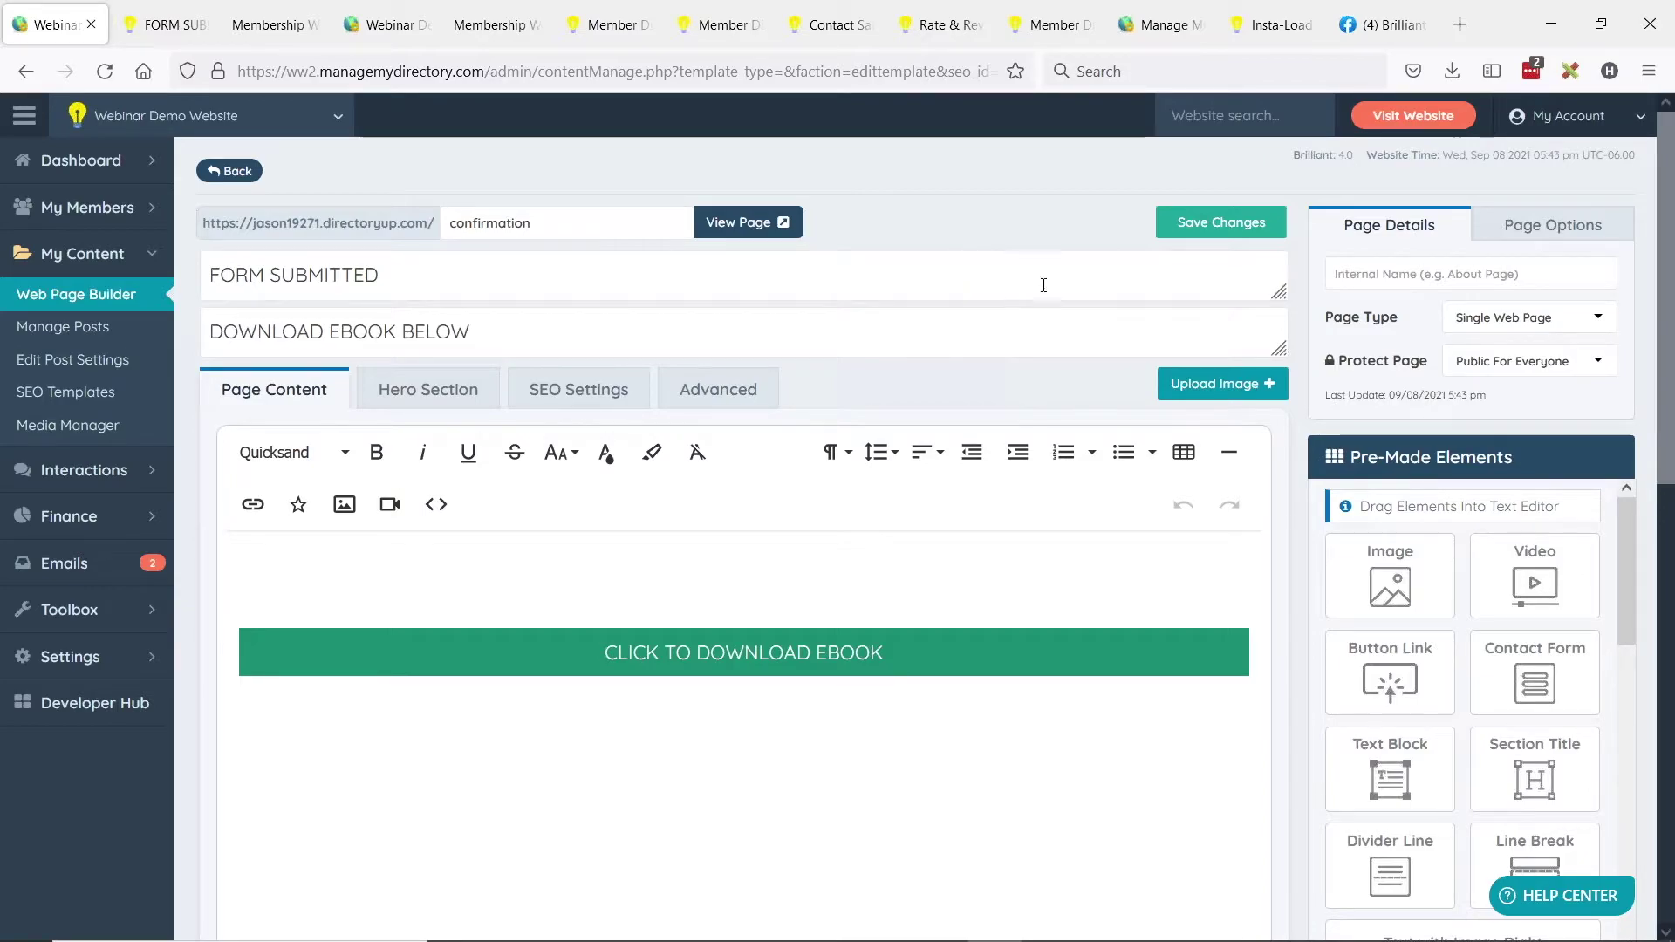
# Tick Apply NoIndex, NoFollow under the confirmation page's Page Options.
pyautogui.click(1532, 238)
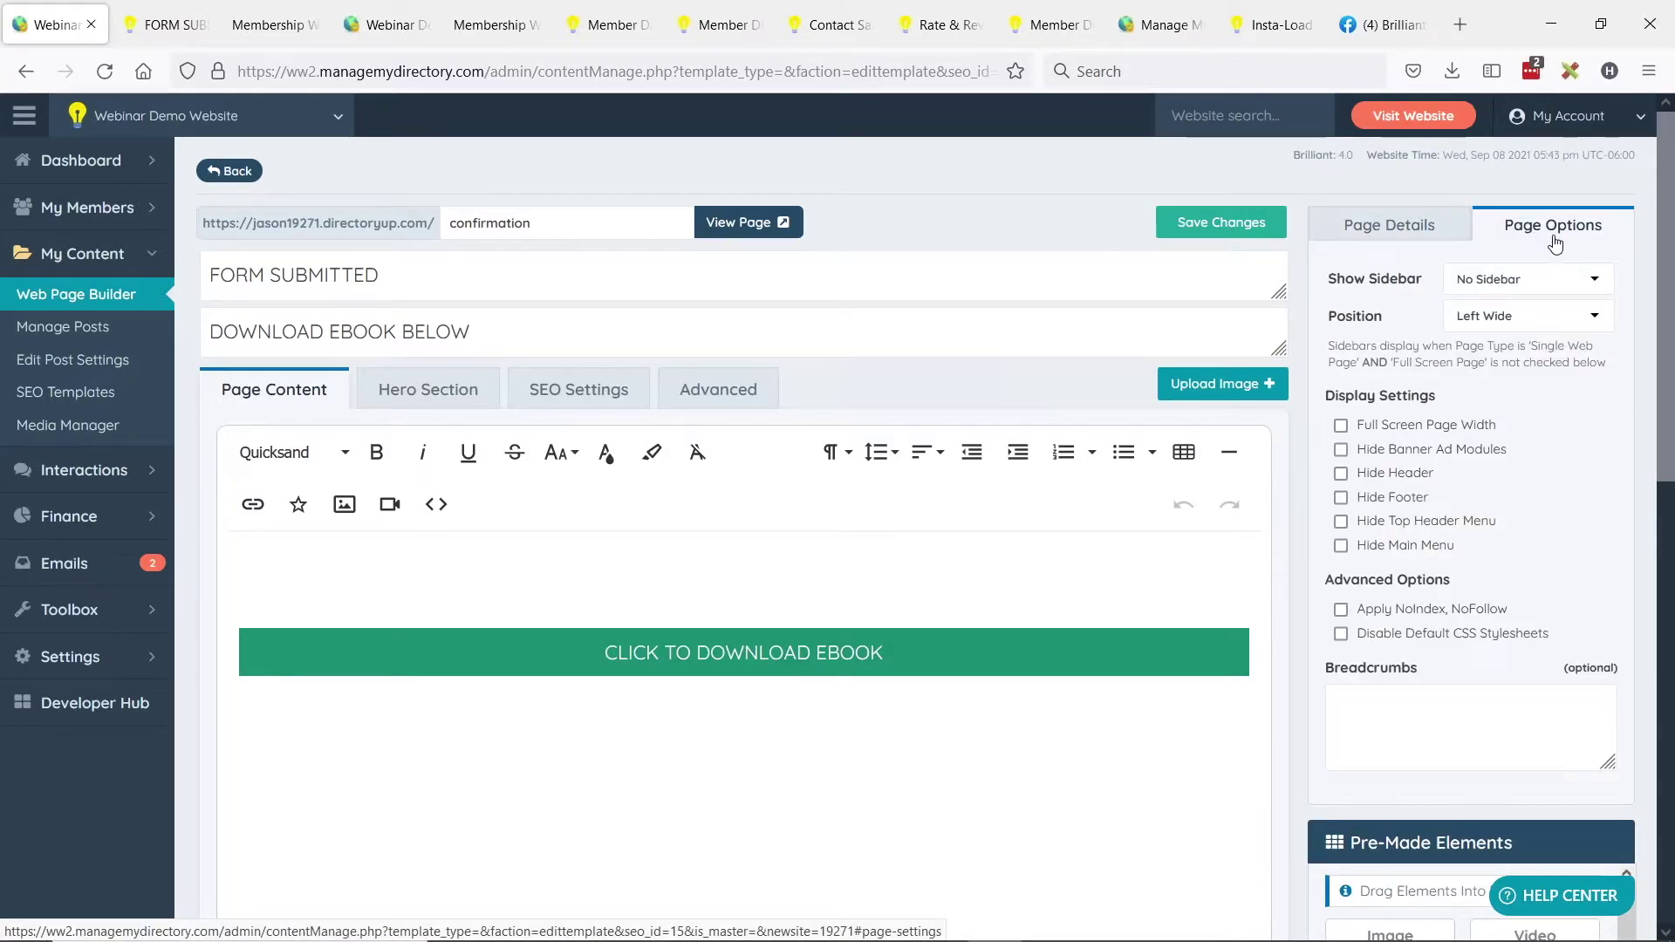
pyautogui.click(1341, 610)
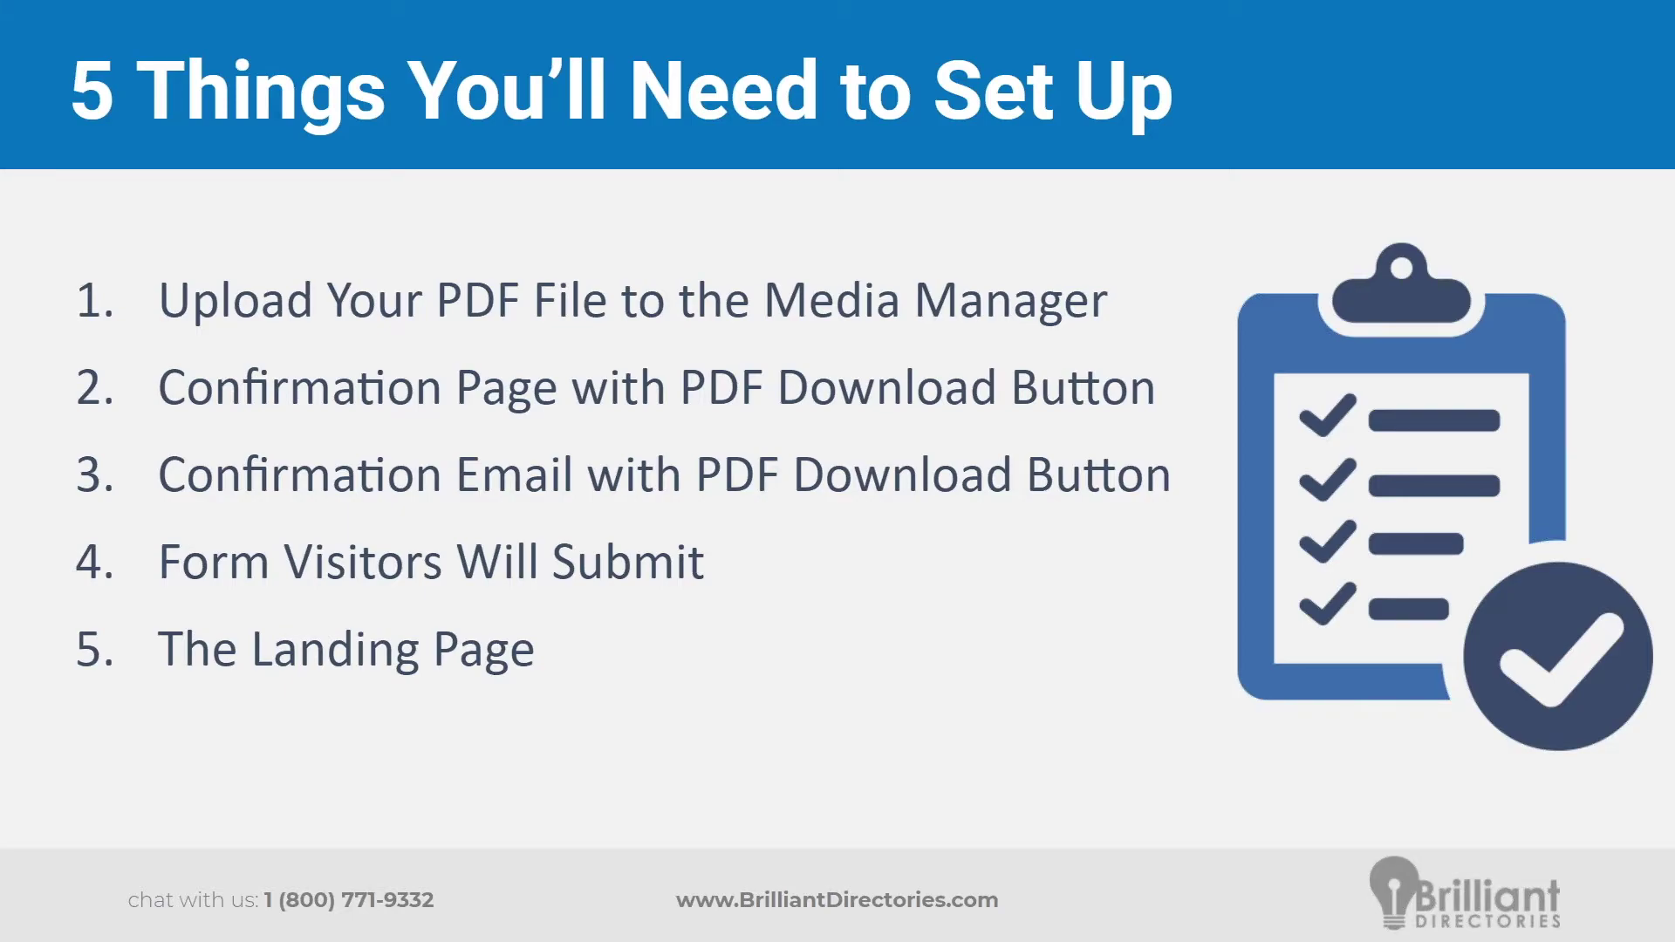
pyautogui.hotkey('alt', 'Tab')
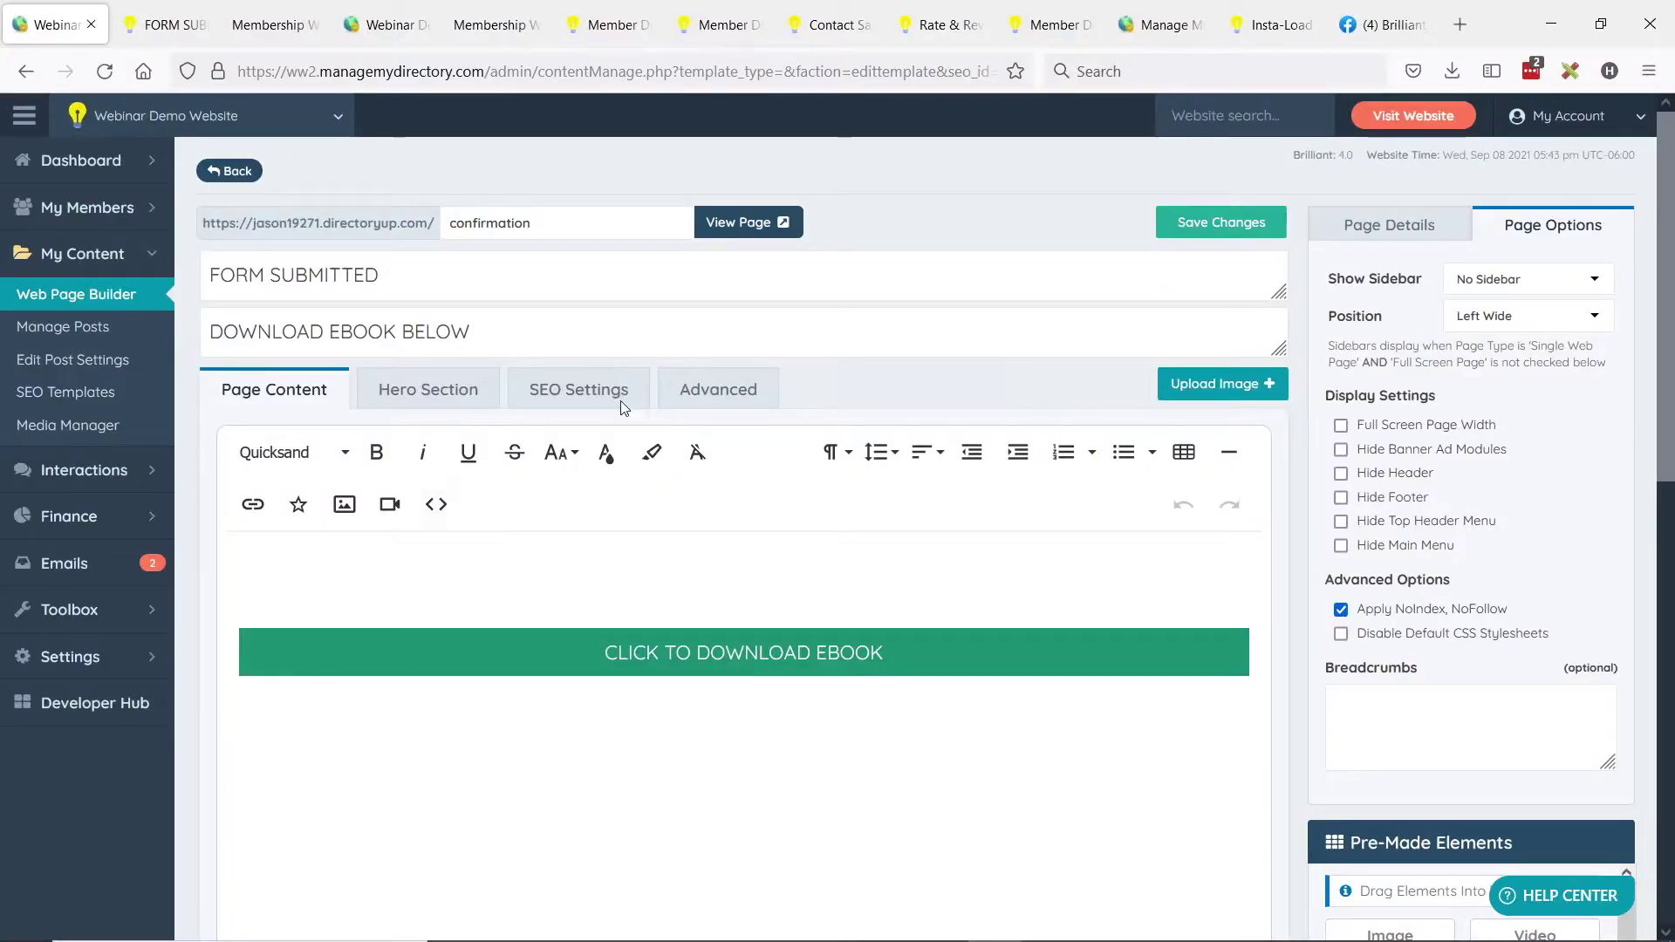
# Go to Emails > Email Templates and start a New Email Template.
pyautogui.click(66, 563)
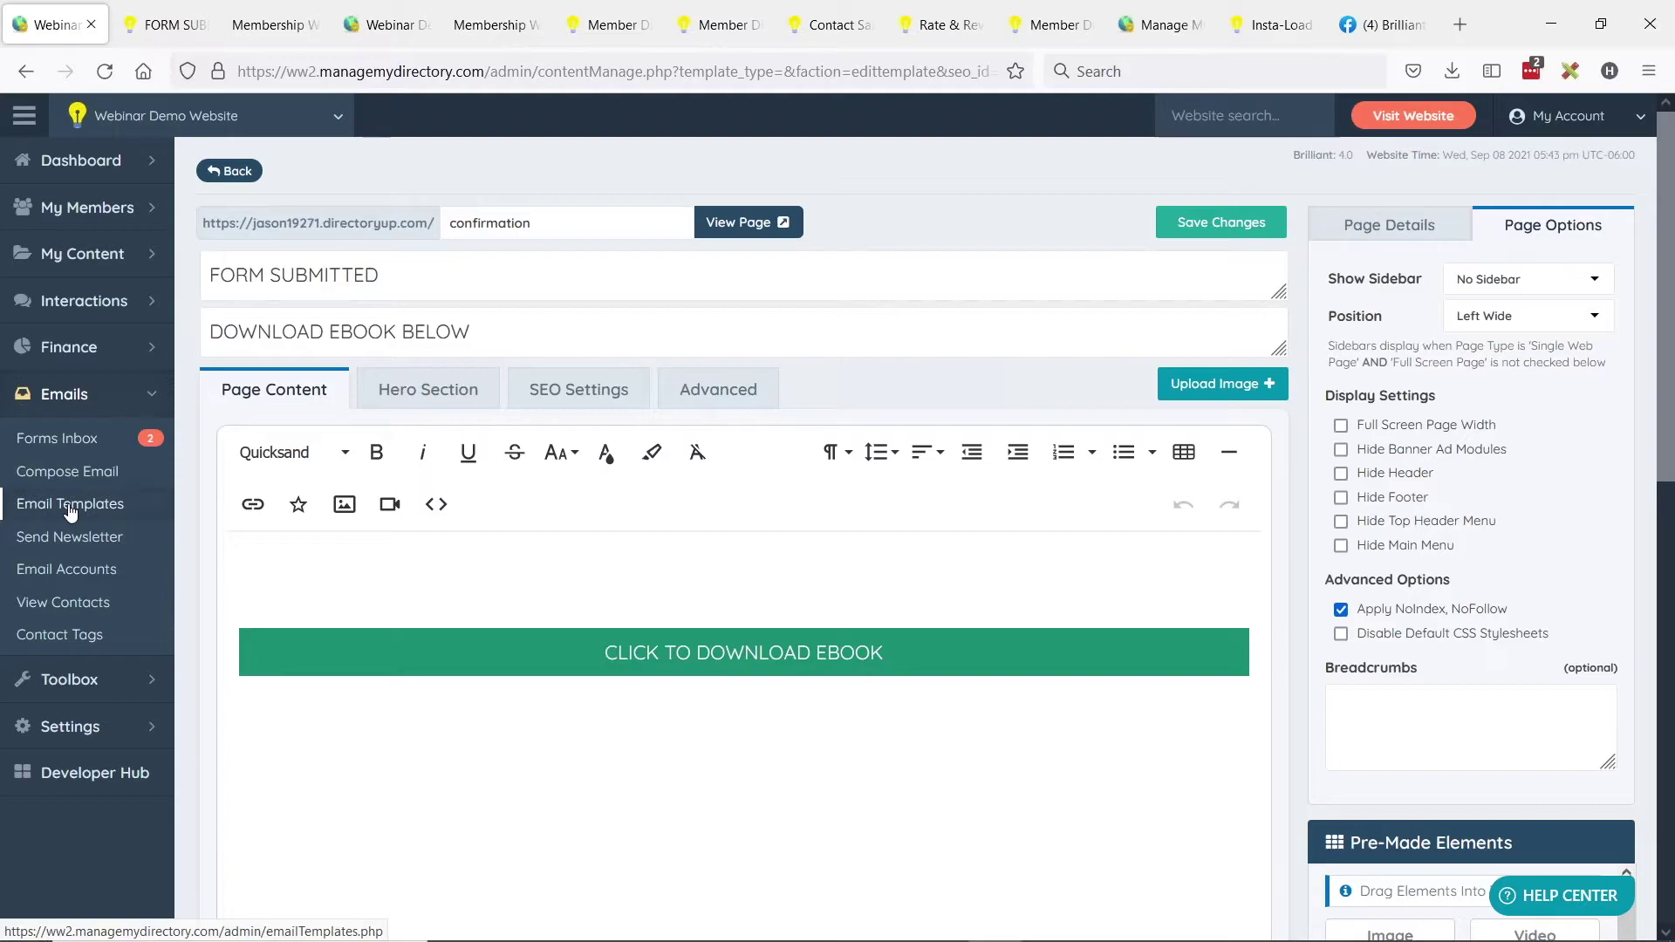
pyautogui.click(71, 511)
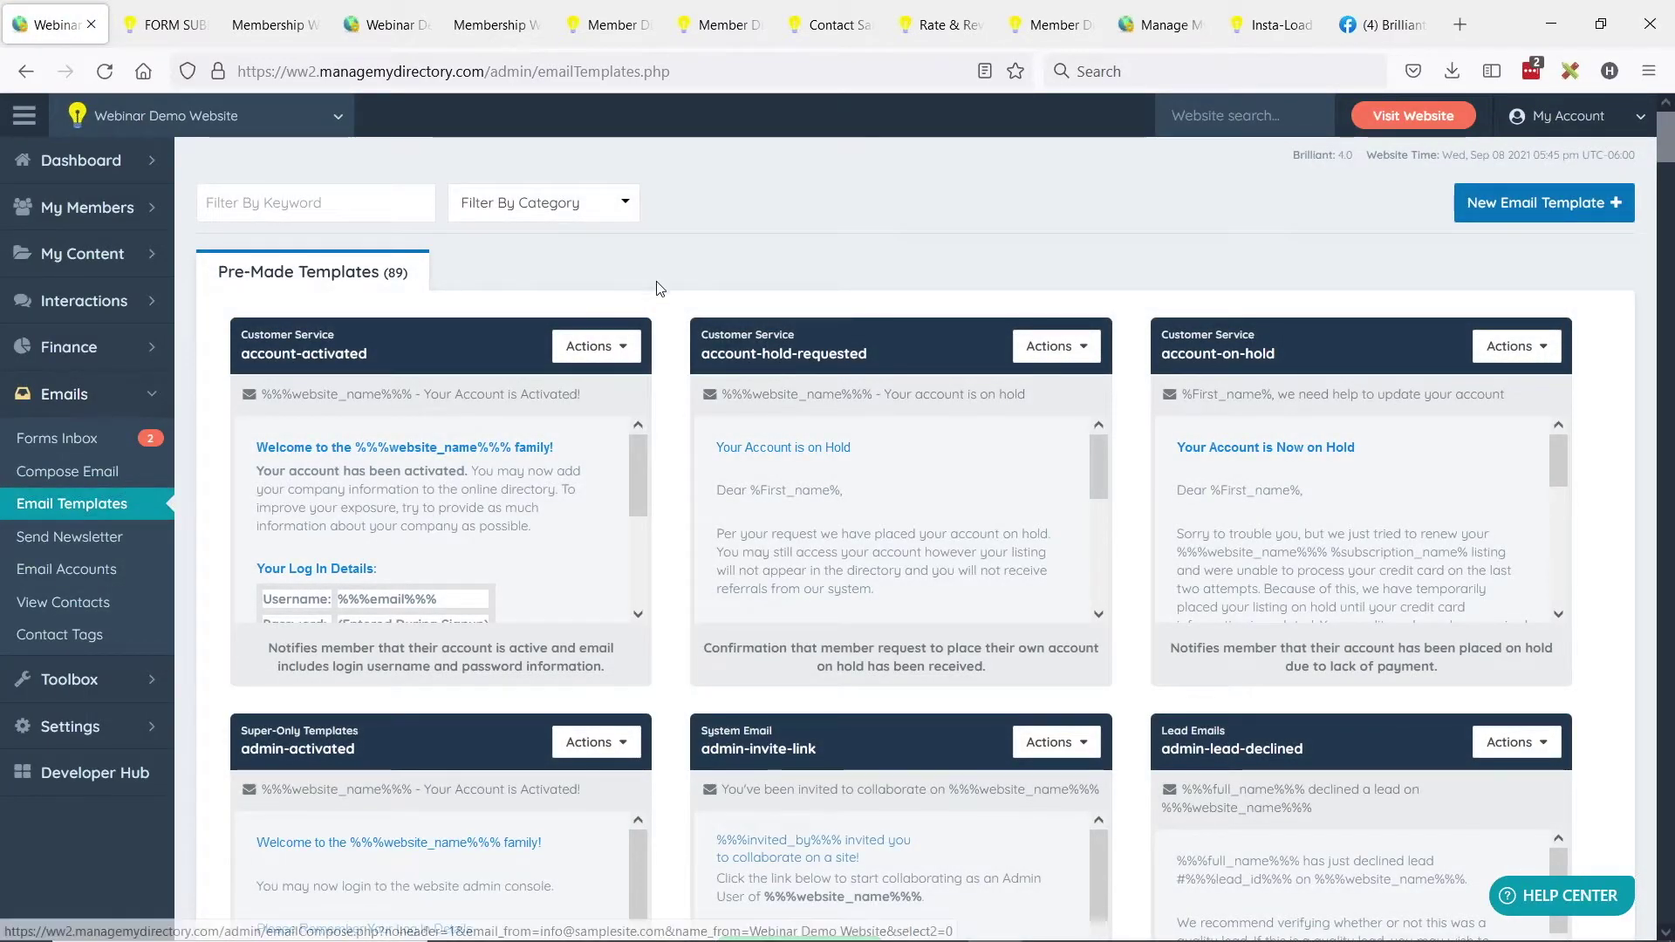
pyautogui.click(1534, 226)
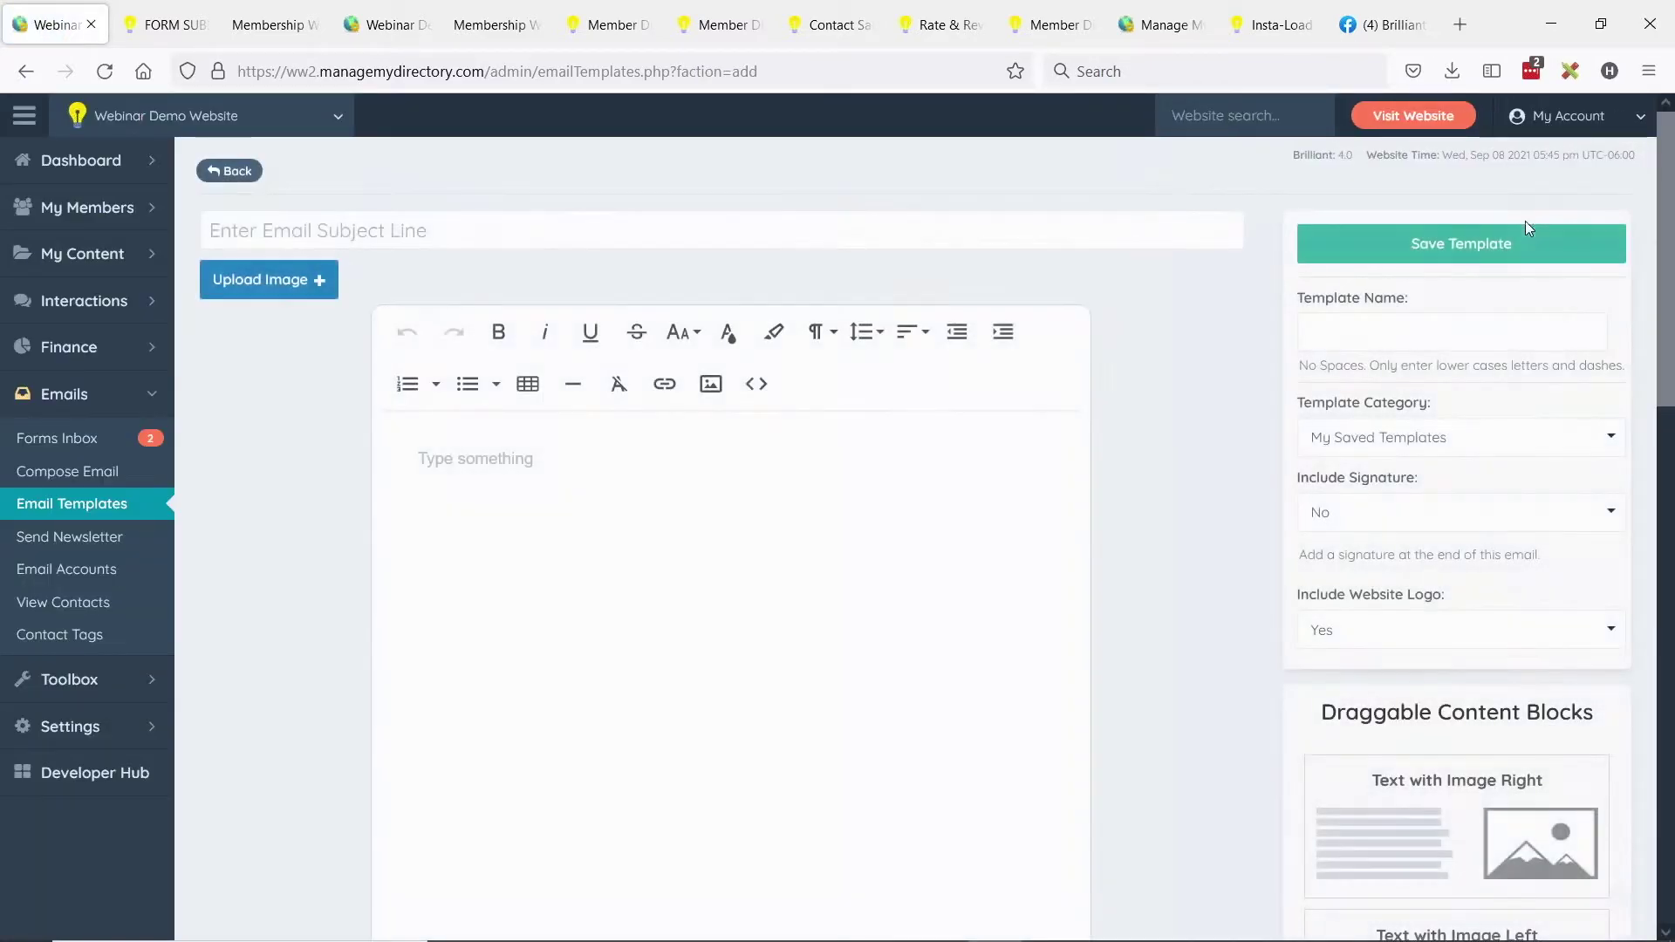
# Enter the subject 'HERE IS YOUR eBOOK' and name the template 'ebook'.
pyautogui.click(439, 228)
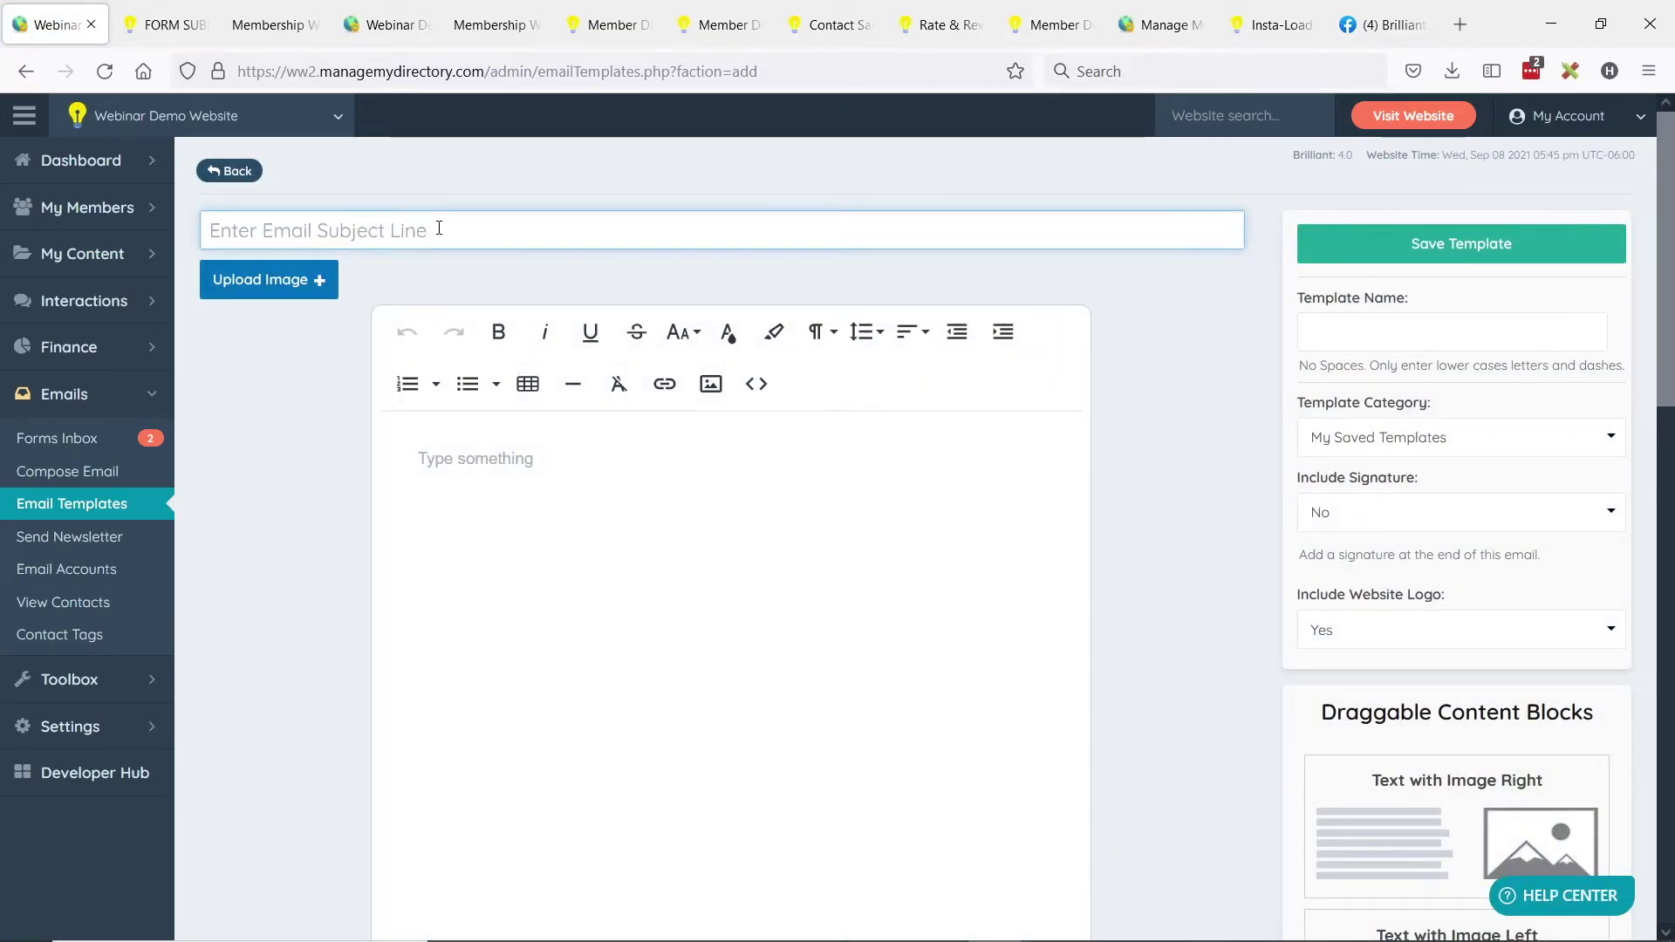
pyautogui.write('HERE IS YOUR')
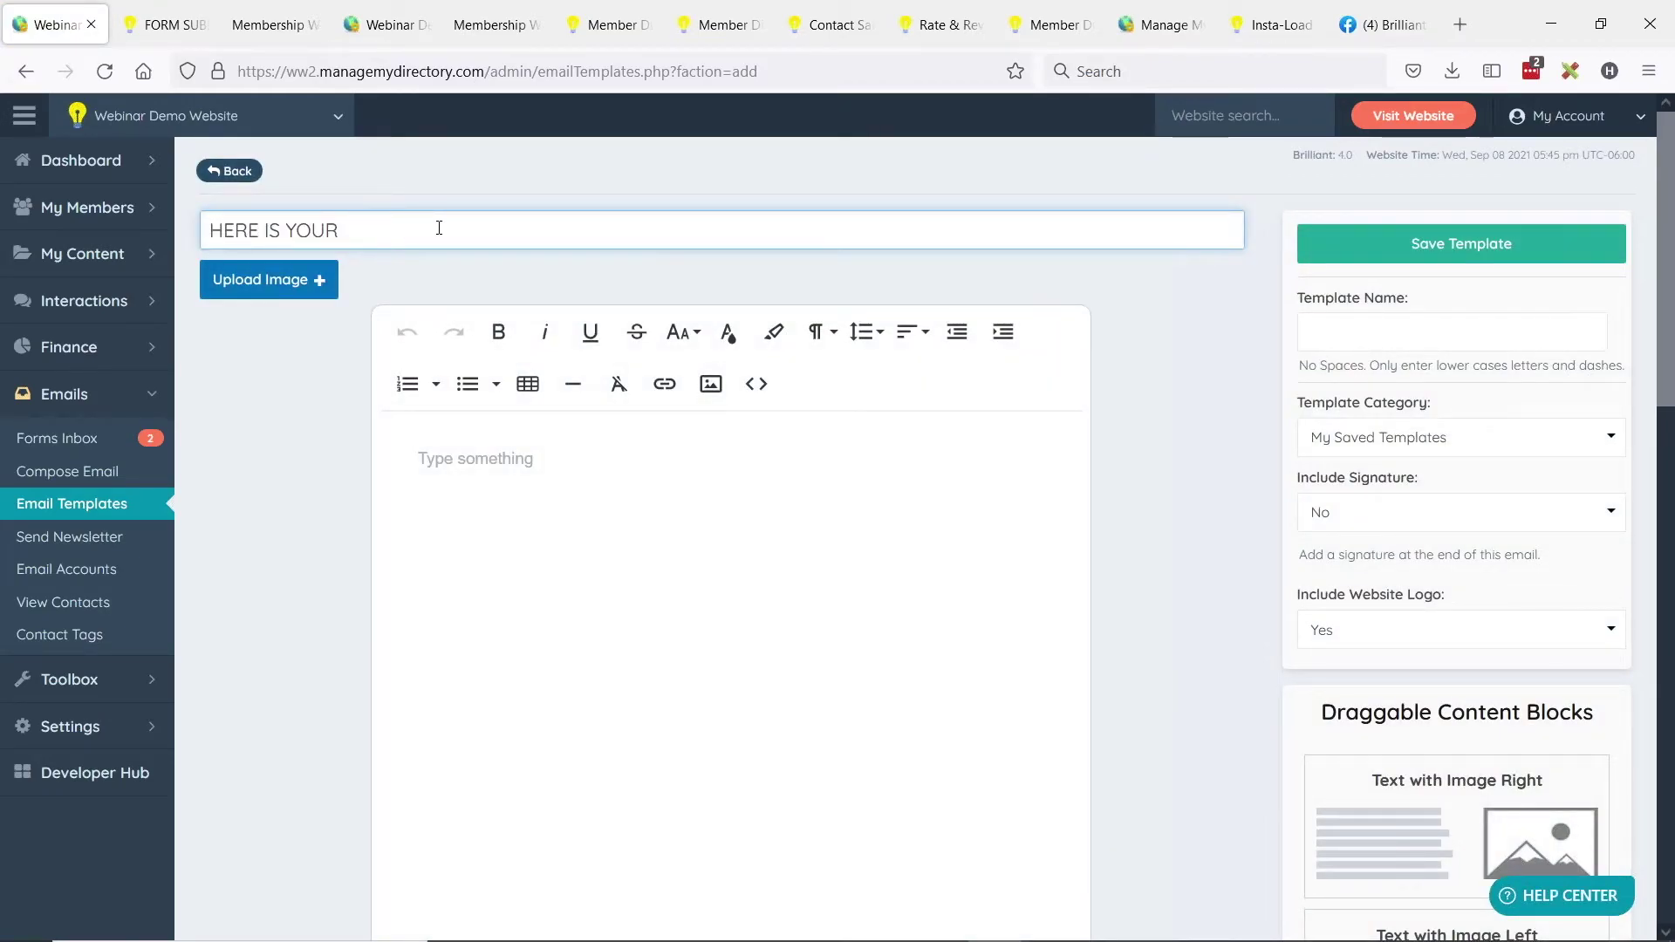
pyautogui.write(' eBOOK')
pyautogui.moveTo(413, 231); pyautogui.dragTo(210, 231)
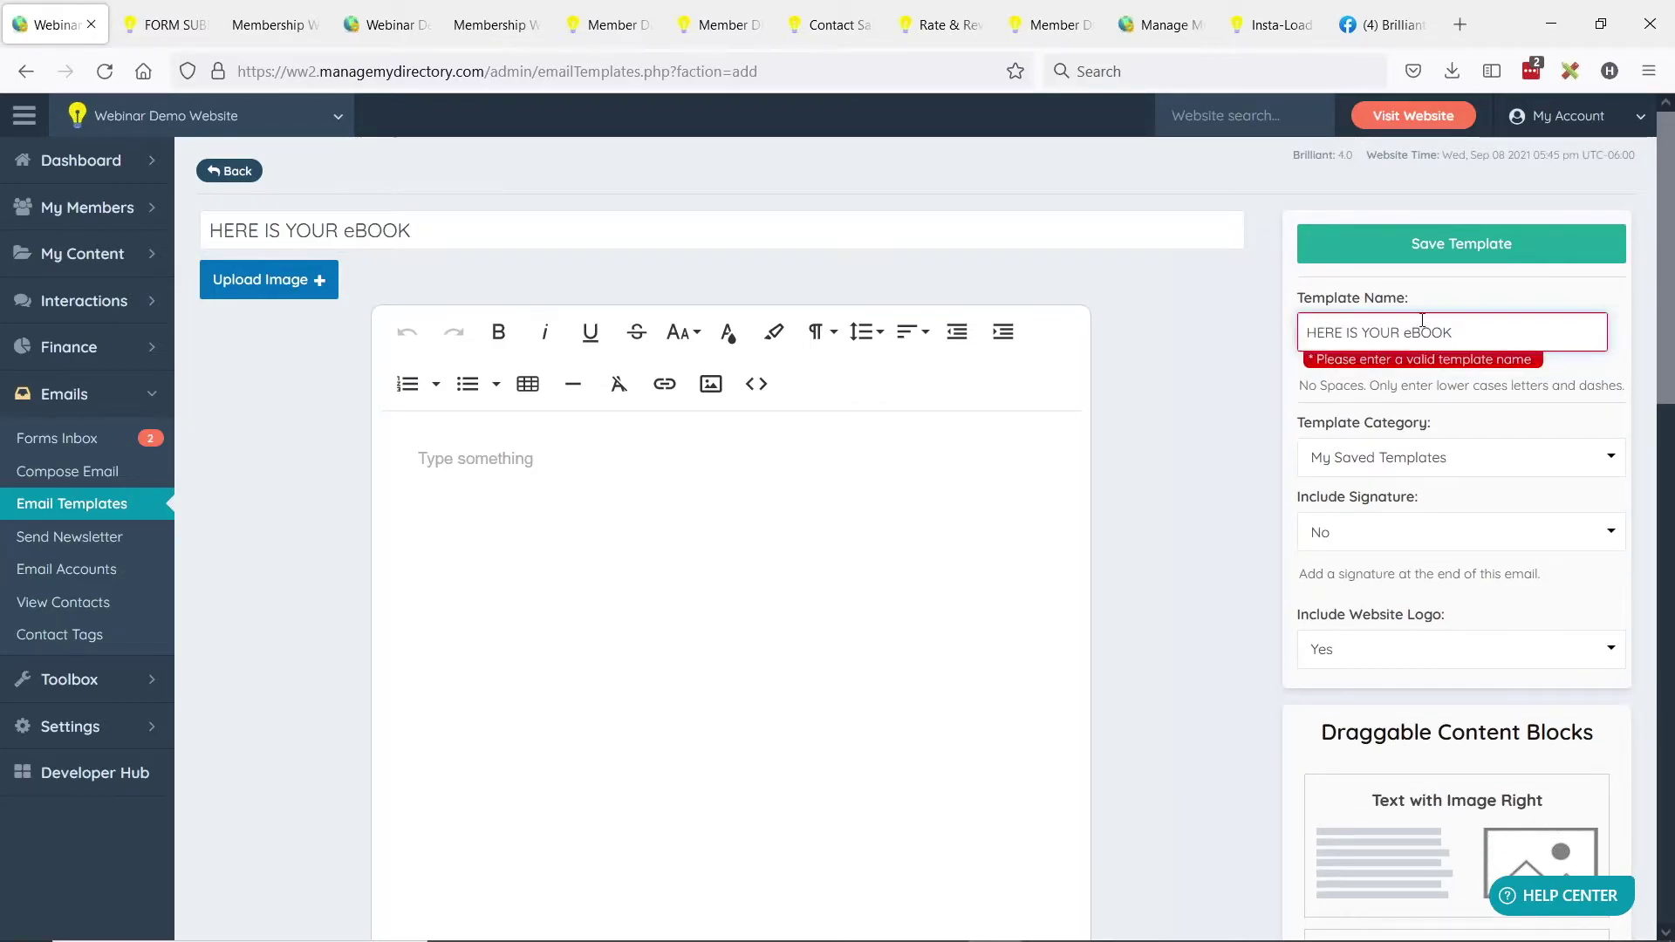
pyautogui.tripleClick(1383, 332)
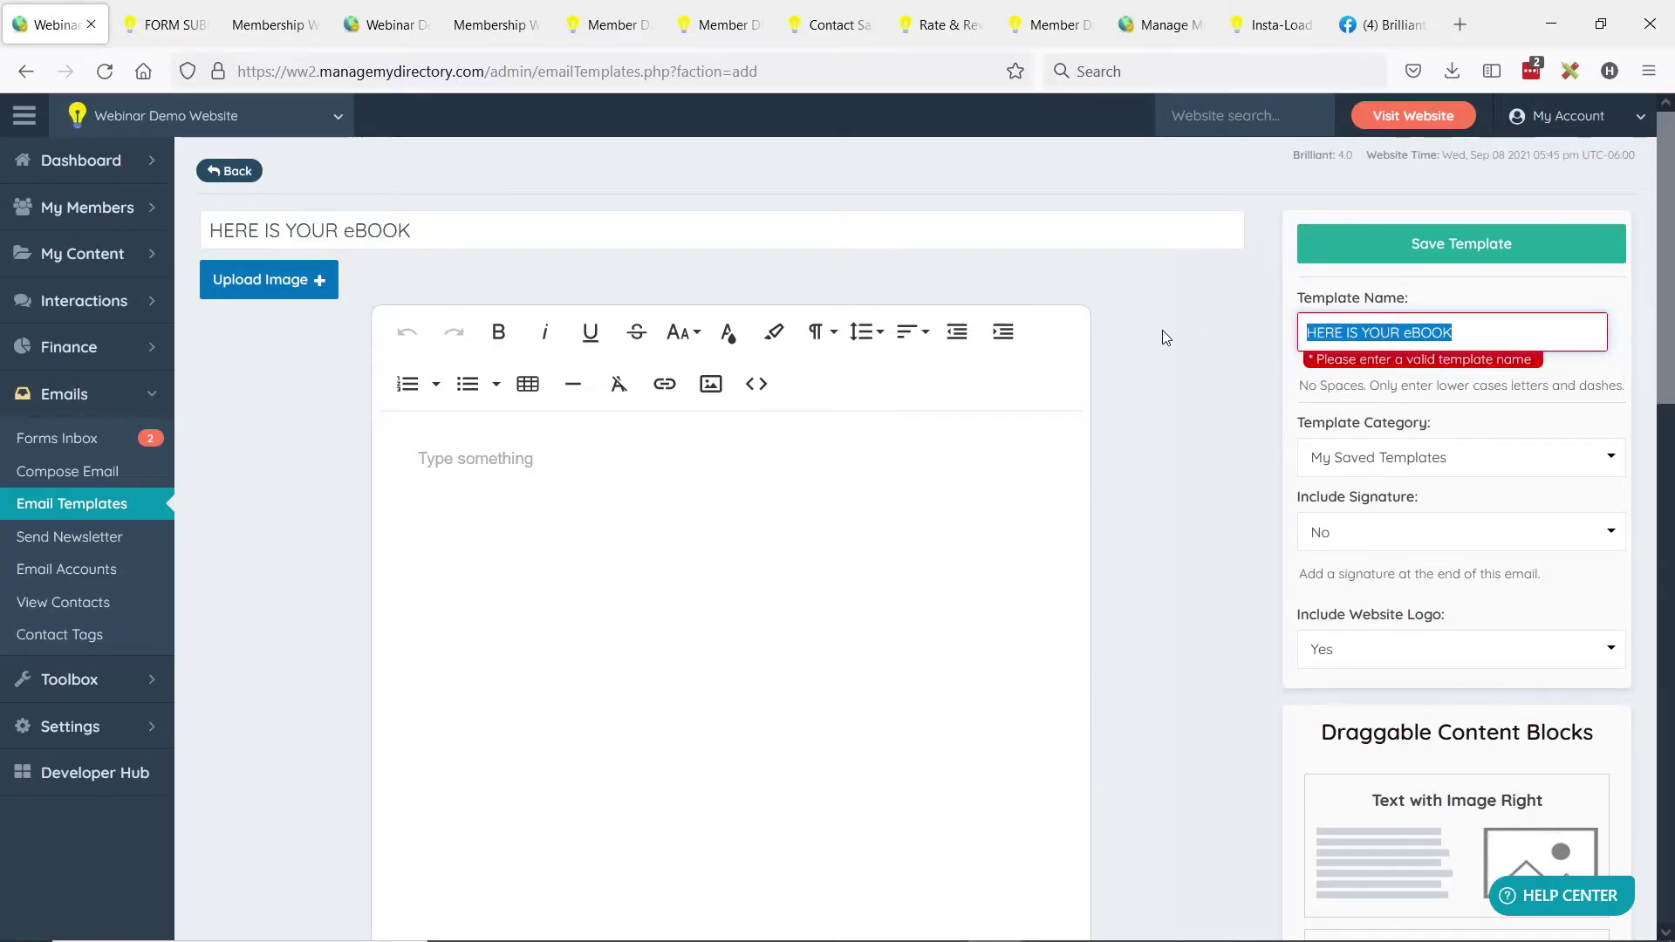
pyautogui.write('eb')
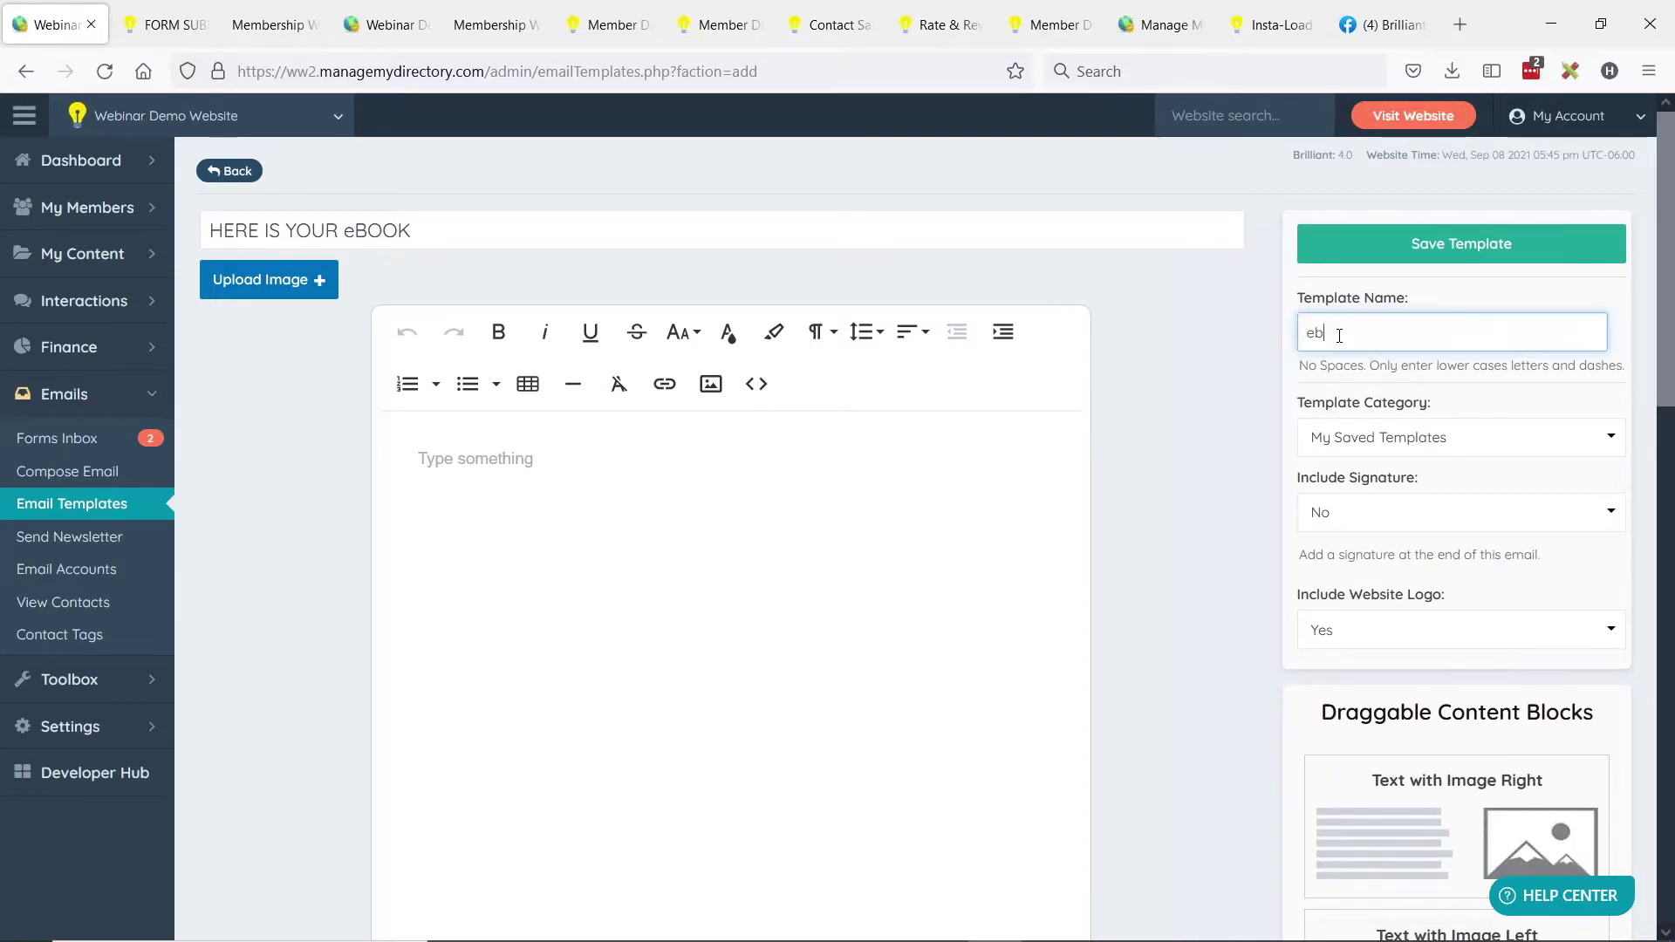
pyautogui.write('ook')
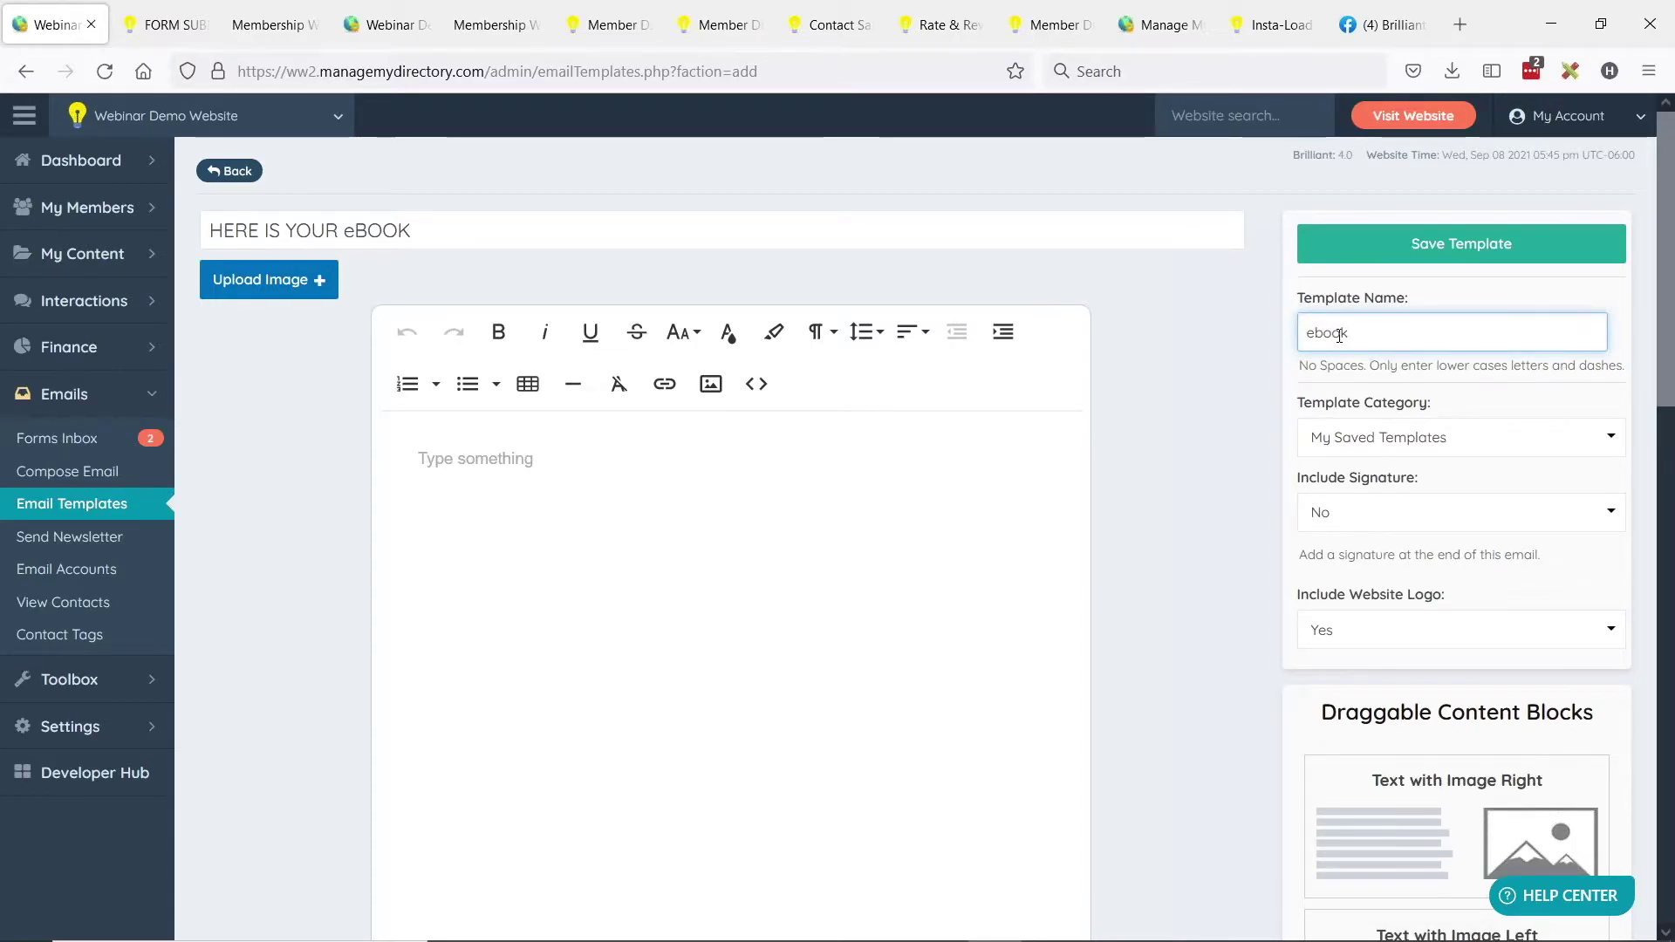
pyautogui.scroll(-3, 1174, 363)
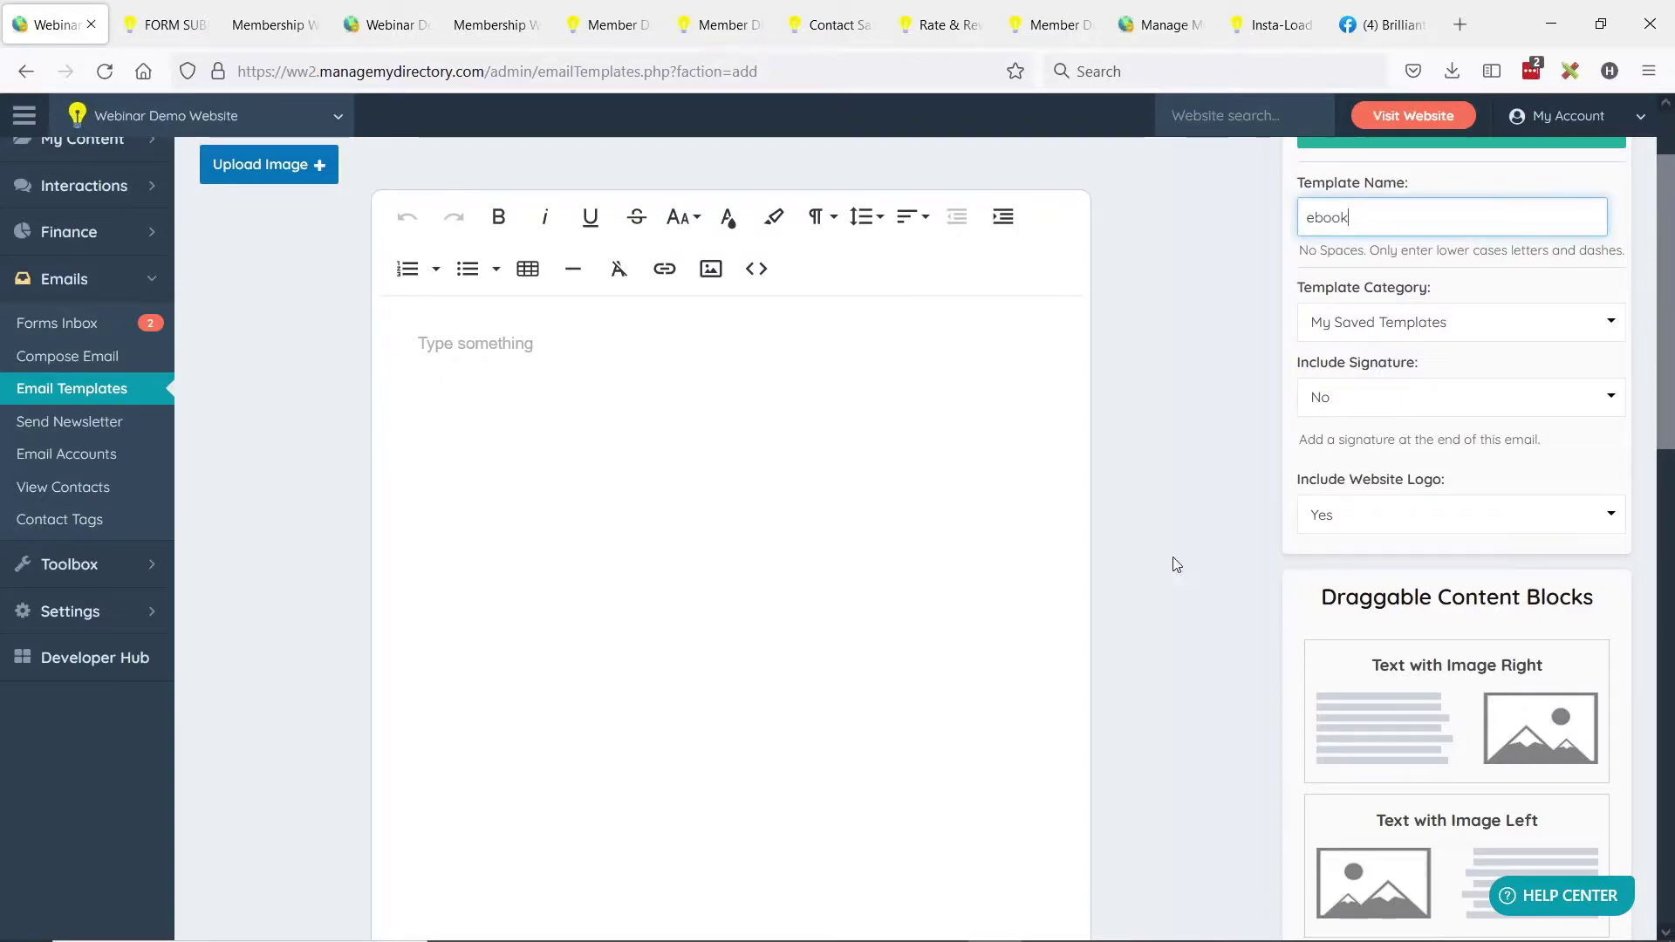
pyautogui.scroll(-3, 1474, 637)
# Add a Text with Image Right block and retitle its heading 'Click to Download eBook'.
pyautogui.moveTo(1503, 615); pyautogui.dragTo(766, 321)
pyautogui.scroll(2, 551, 404)
pyautogui.scroll(1, 552, 404)
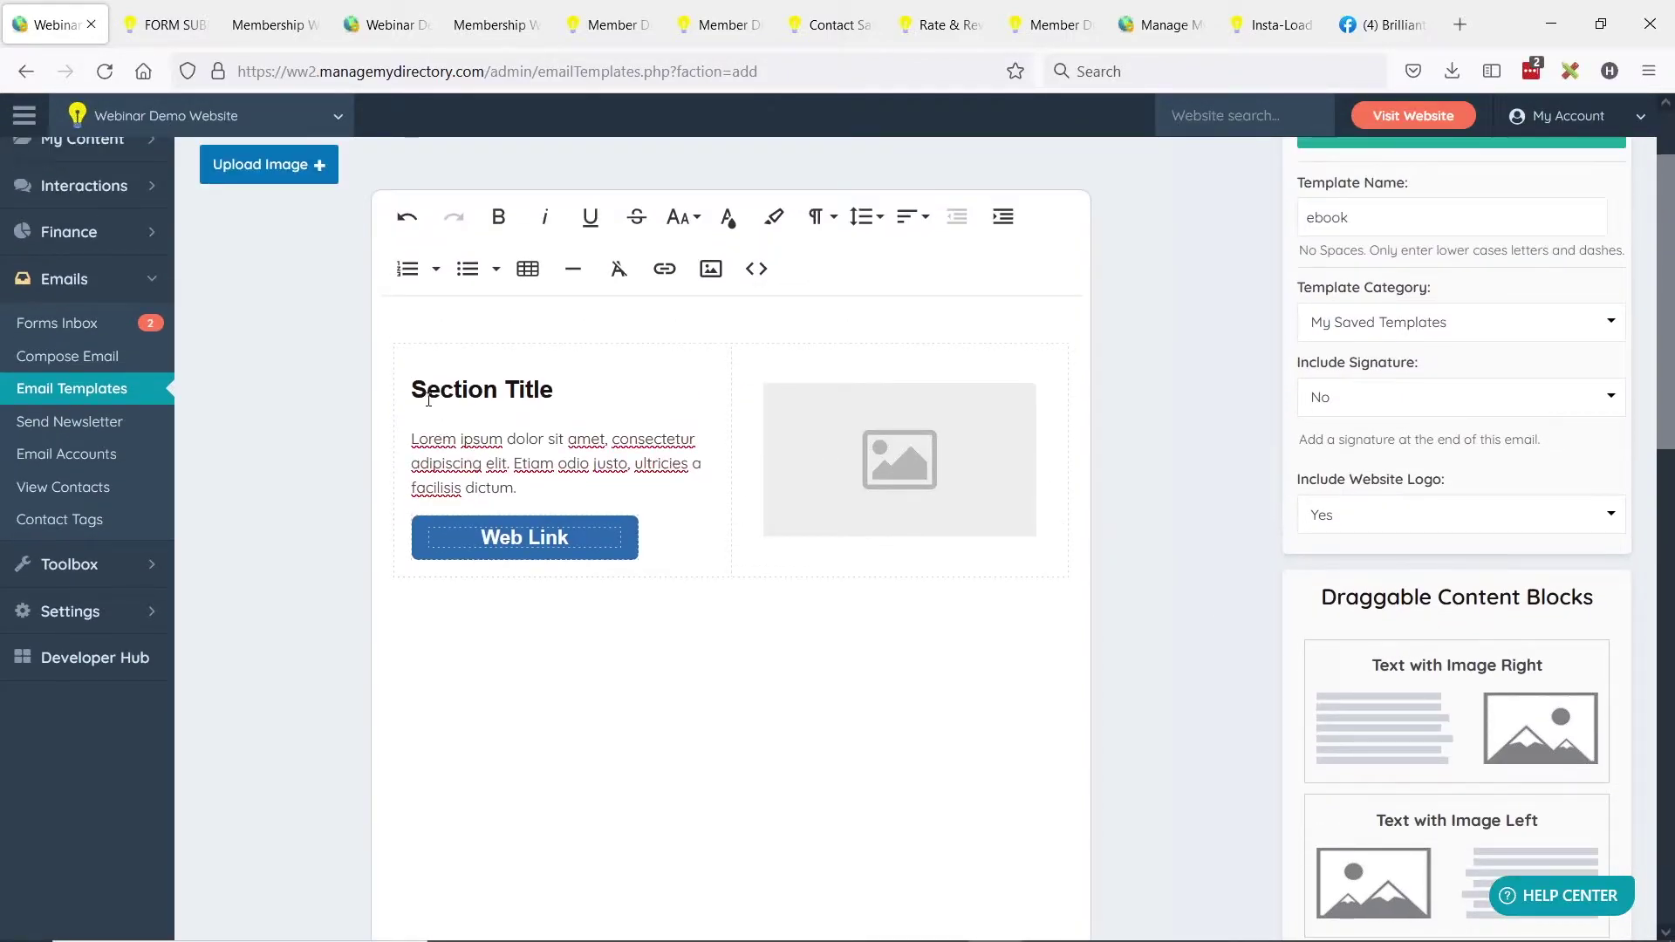
pyautogui.moveTo(412, 389); pyautogui.dragTo(555, 386)
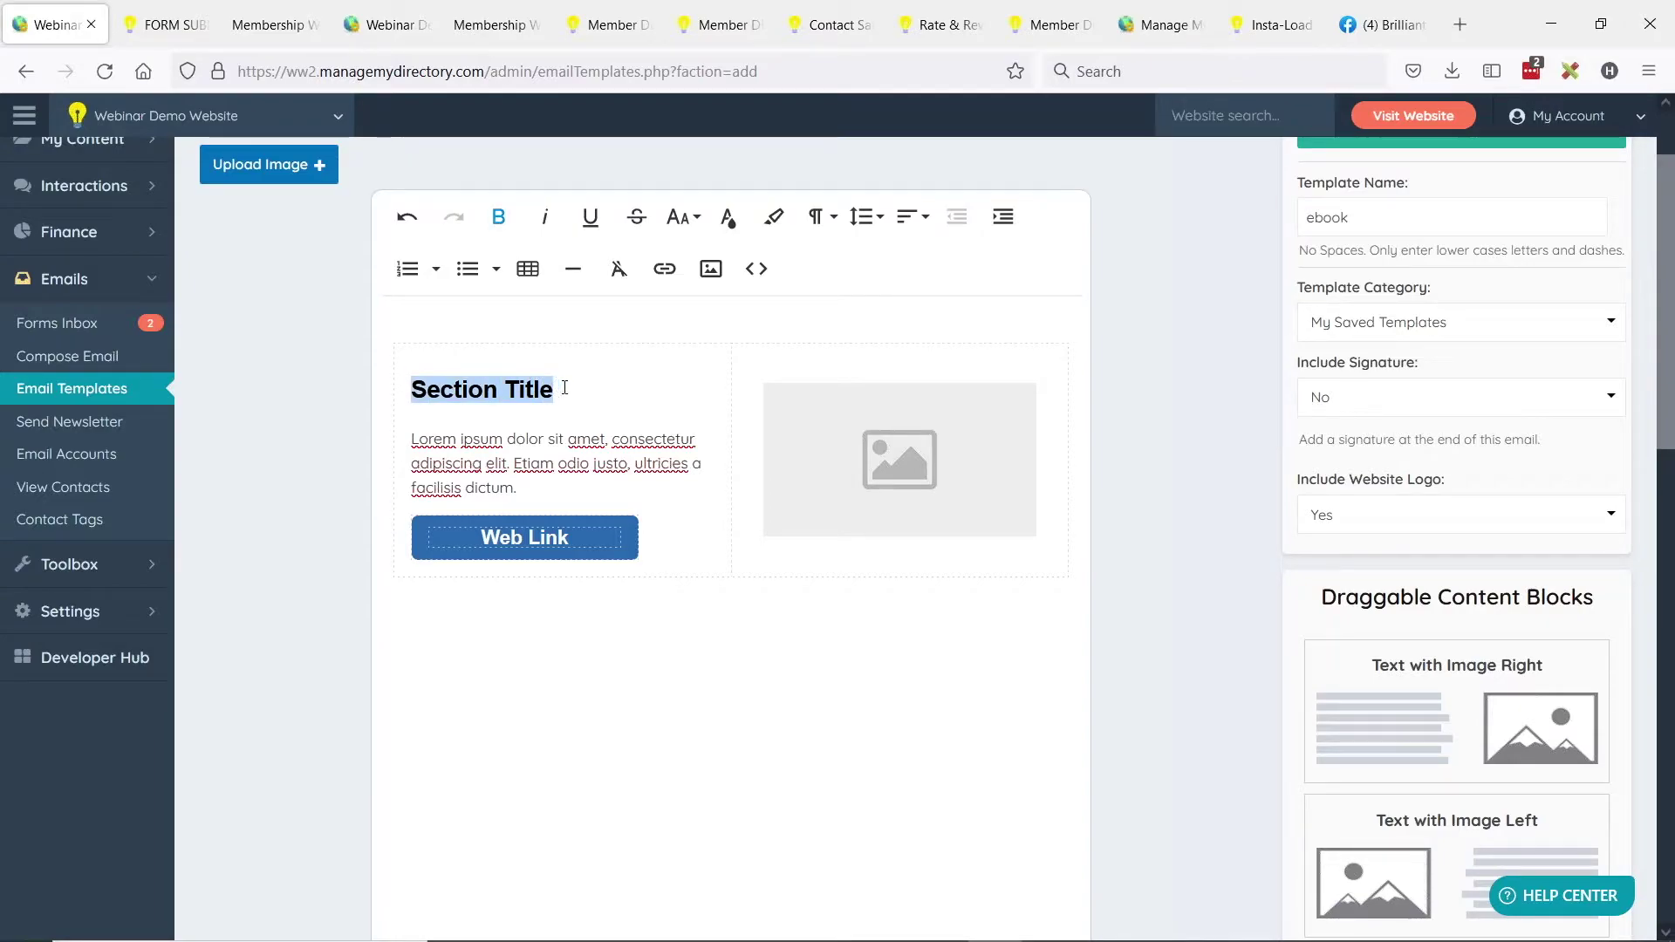
pyautogui.write('Click to D')
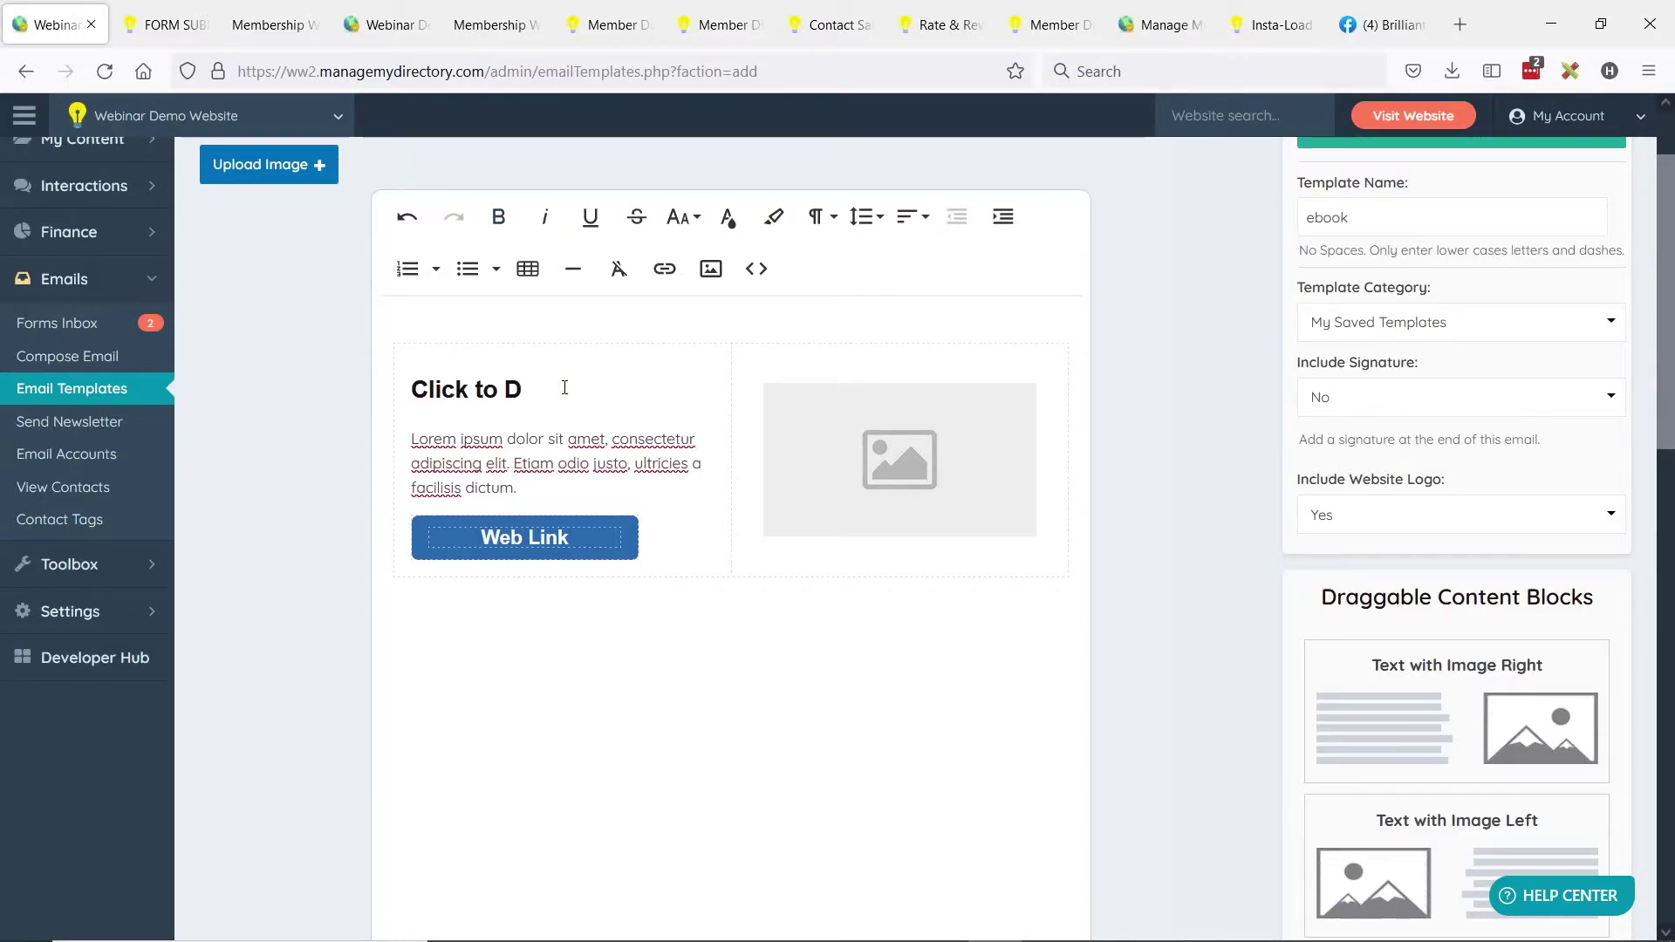
pyautogui.write('ownload eBook')
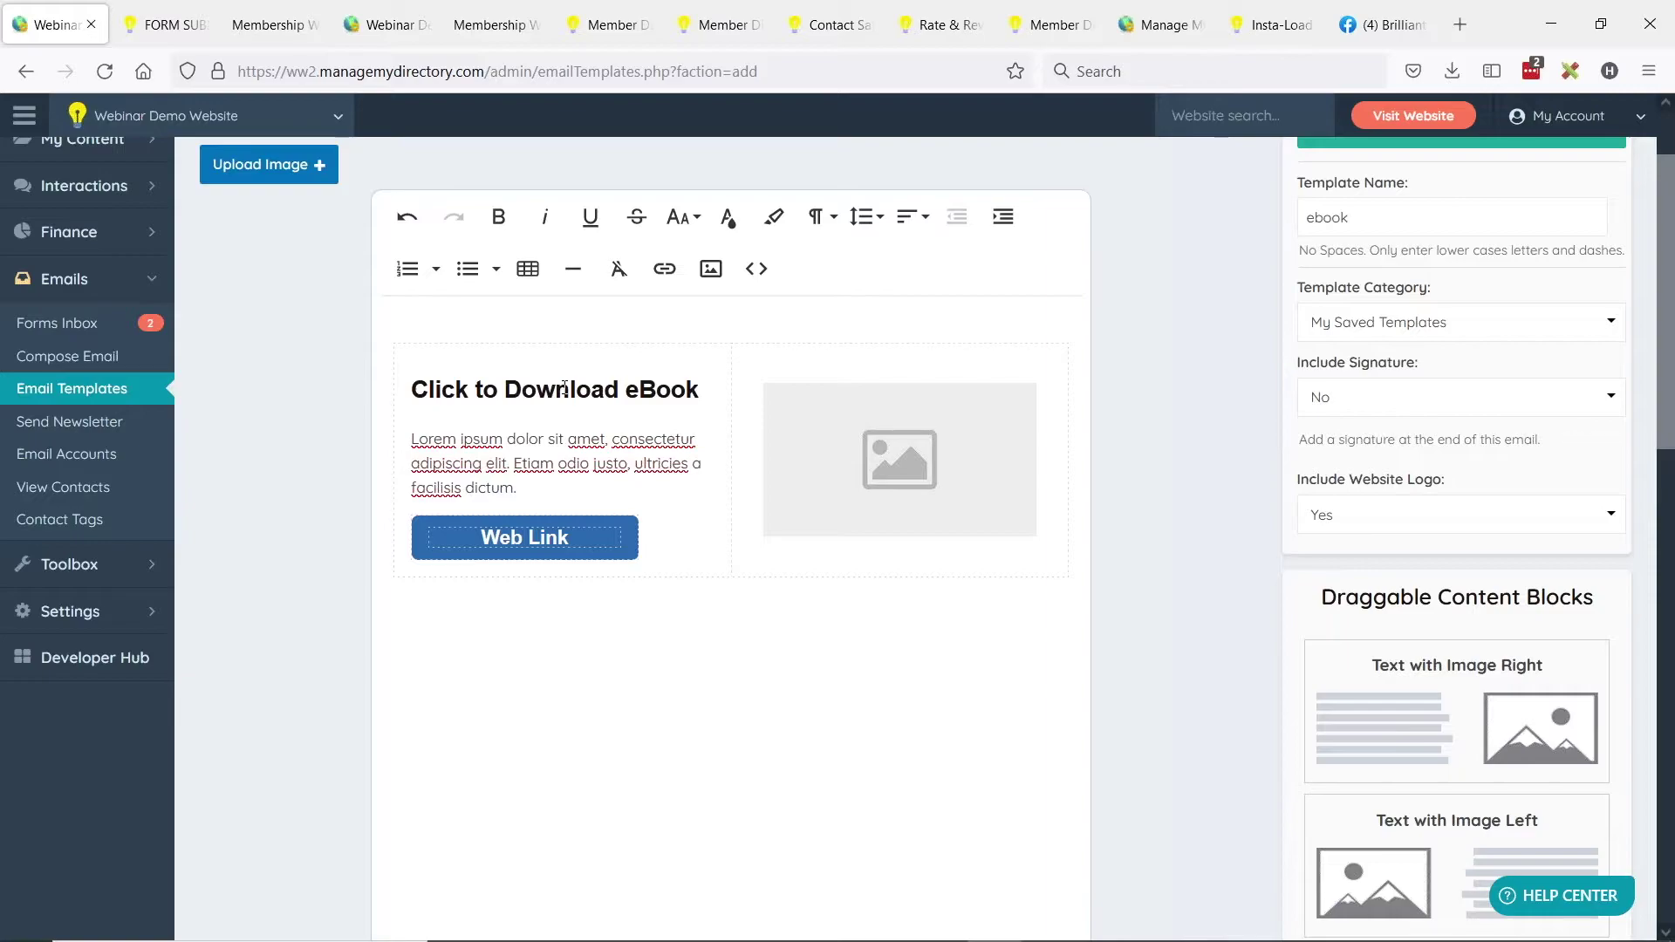
pyautogui.scroll(2, 1471, 737)
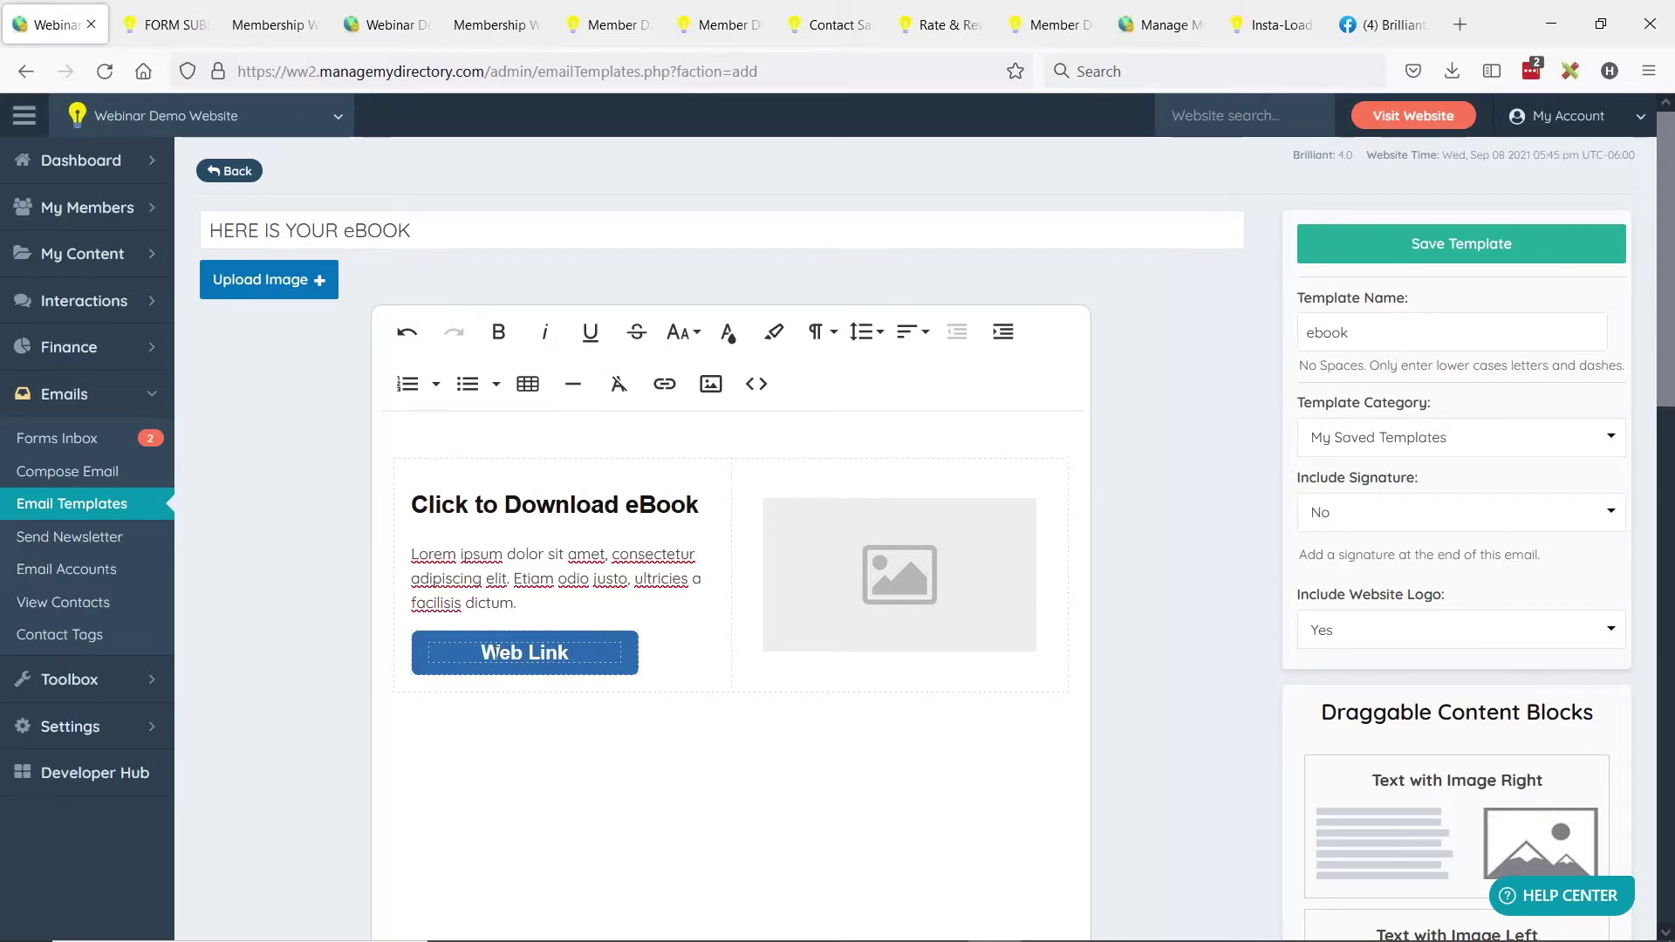
# Change the email's Web Link button text to 'DOWNLOAD EBOOK'.
pyautogui.moveTo(484, 650); pyautogui.dragTo(567, 652)
pyautogui.click(567, 652)
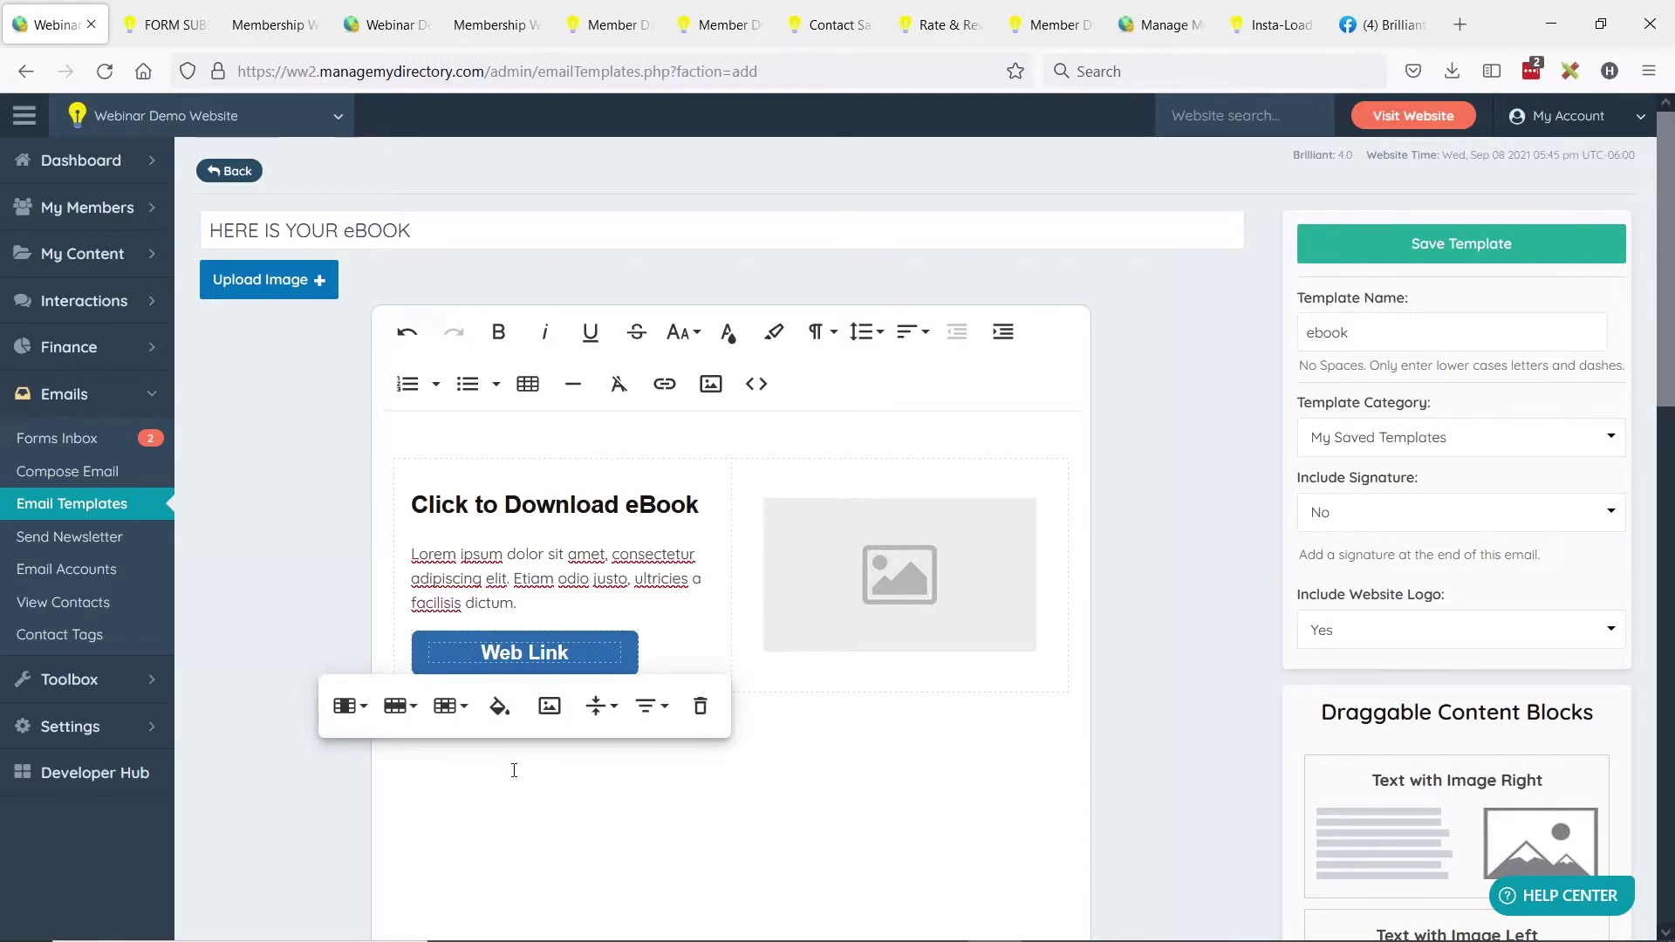
pyautogui.click(450, 638)
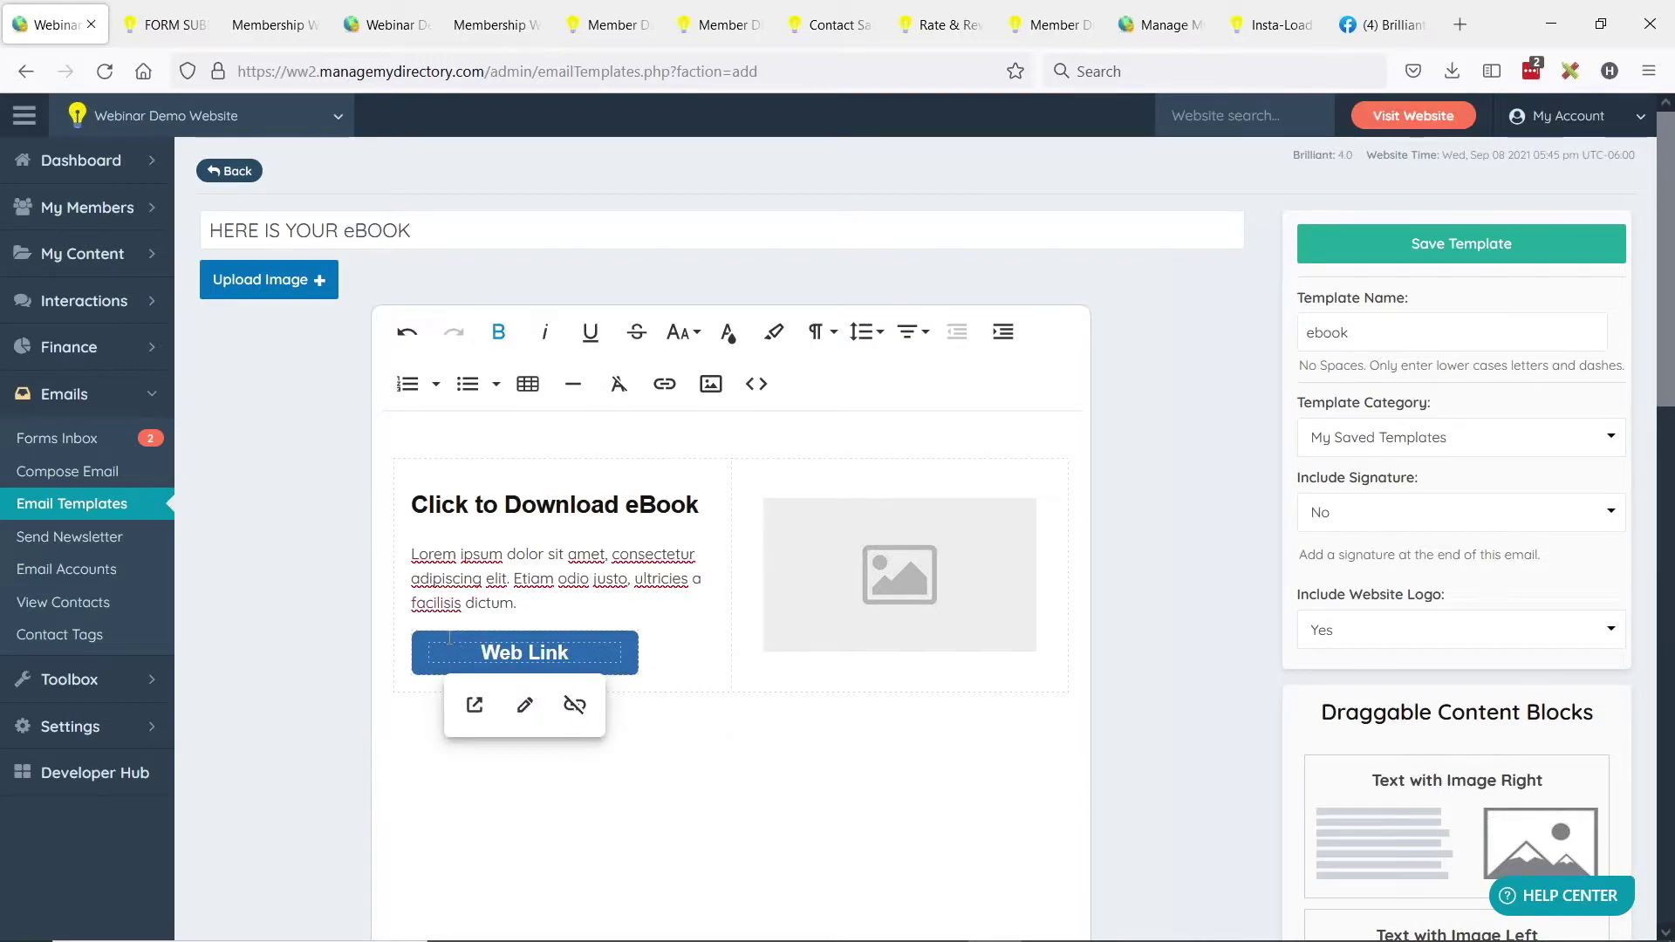
pyautogui.click(522, 708)
pyautogui.press('Tab')
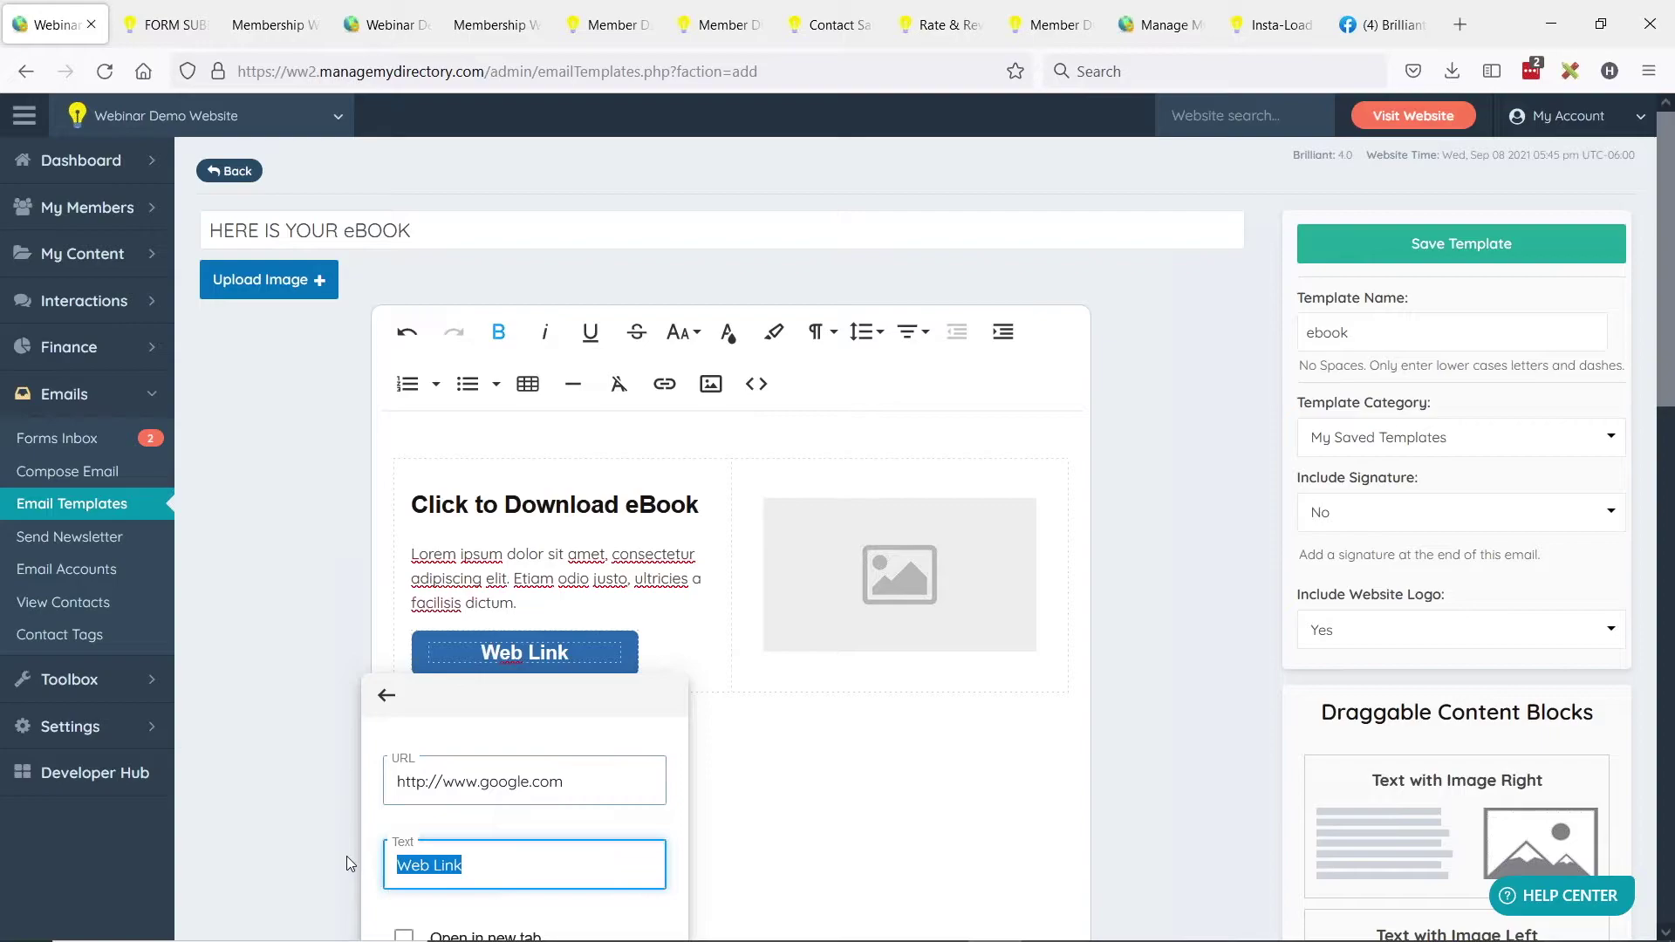
pyautogui.write('DOWNLOAD EBOOK')
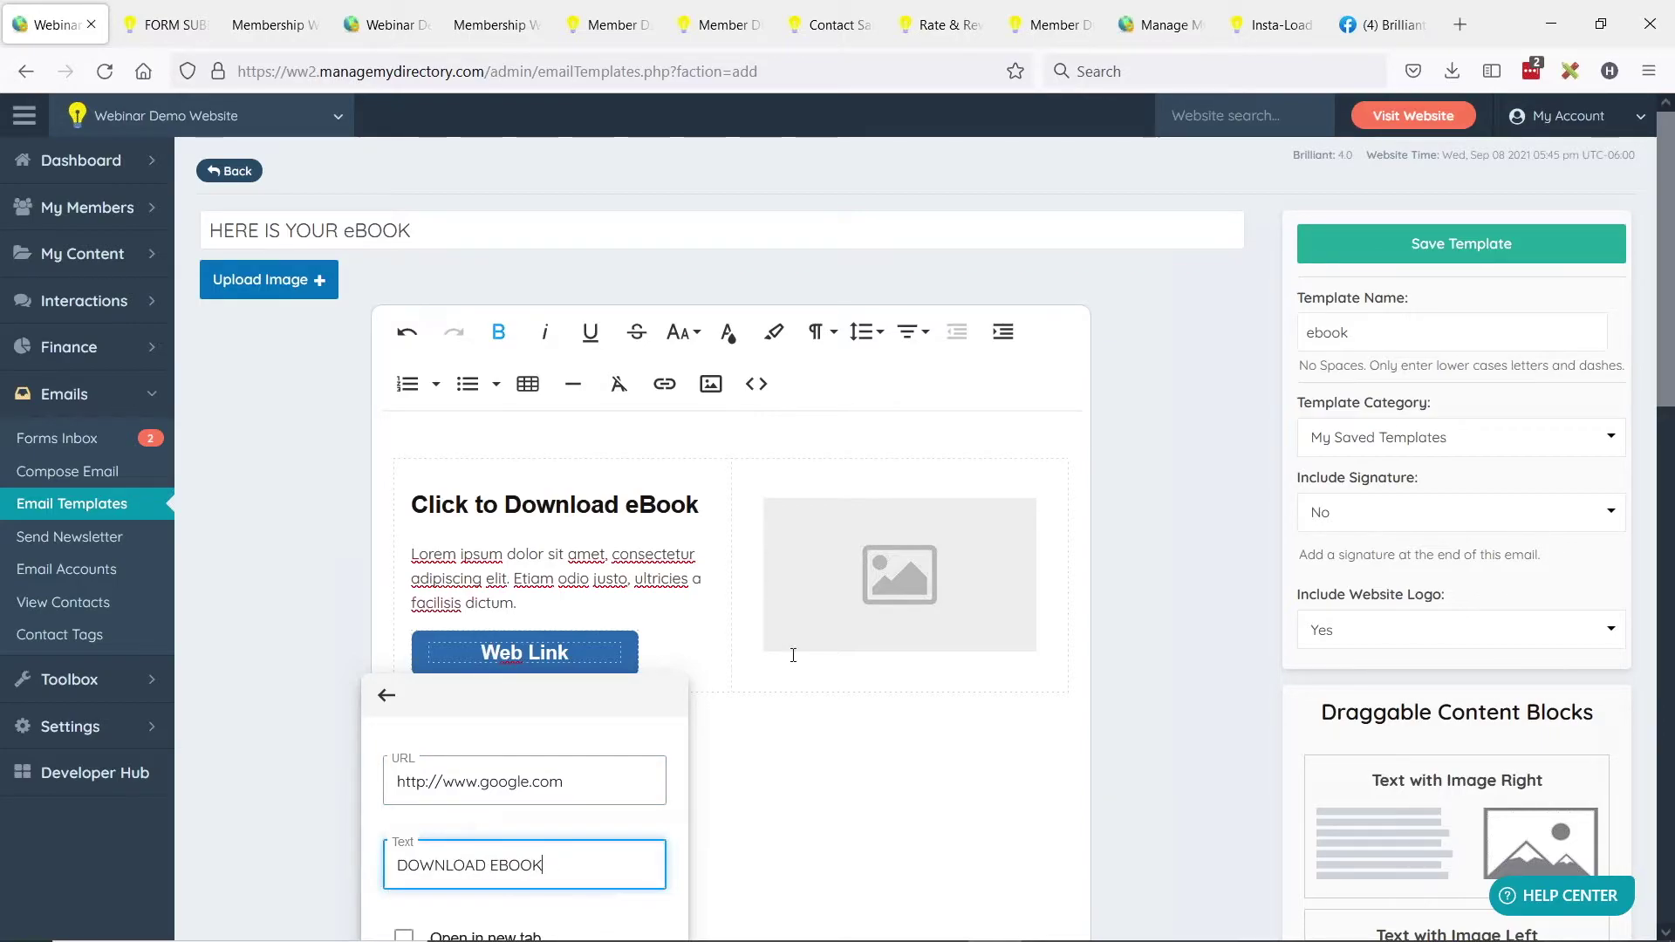
# Link the button to the checklist PDF URL from Notepad, opening in a new tab.
pyautogui.hotkey('alt', 'Tab')
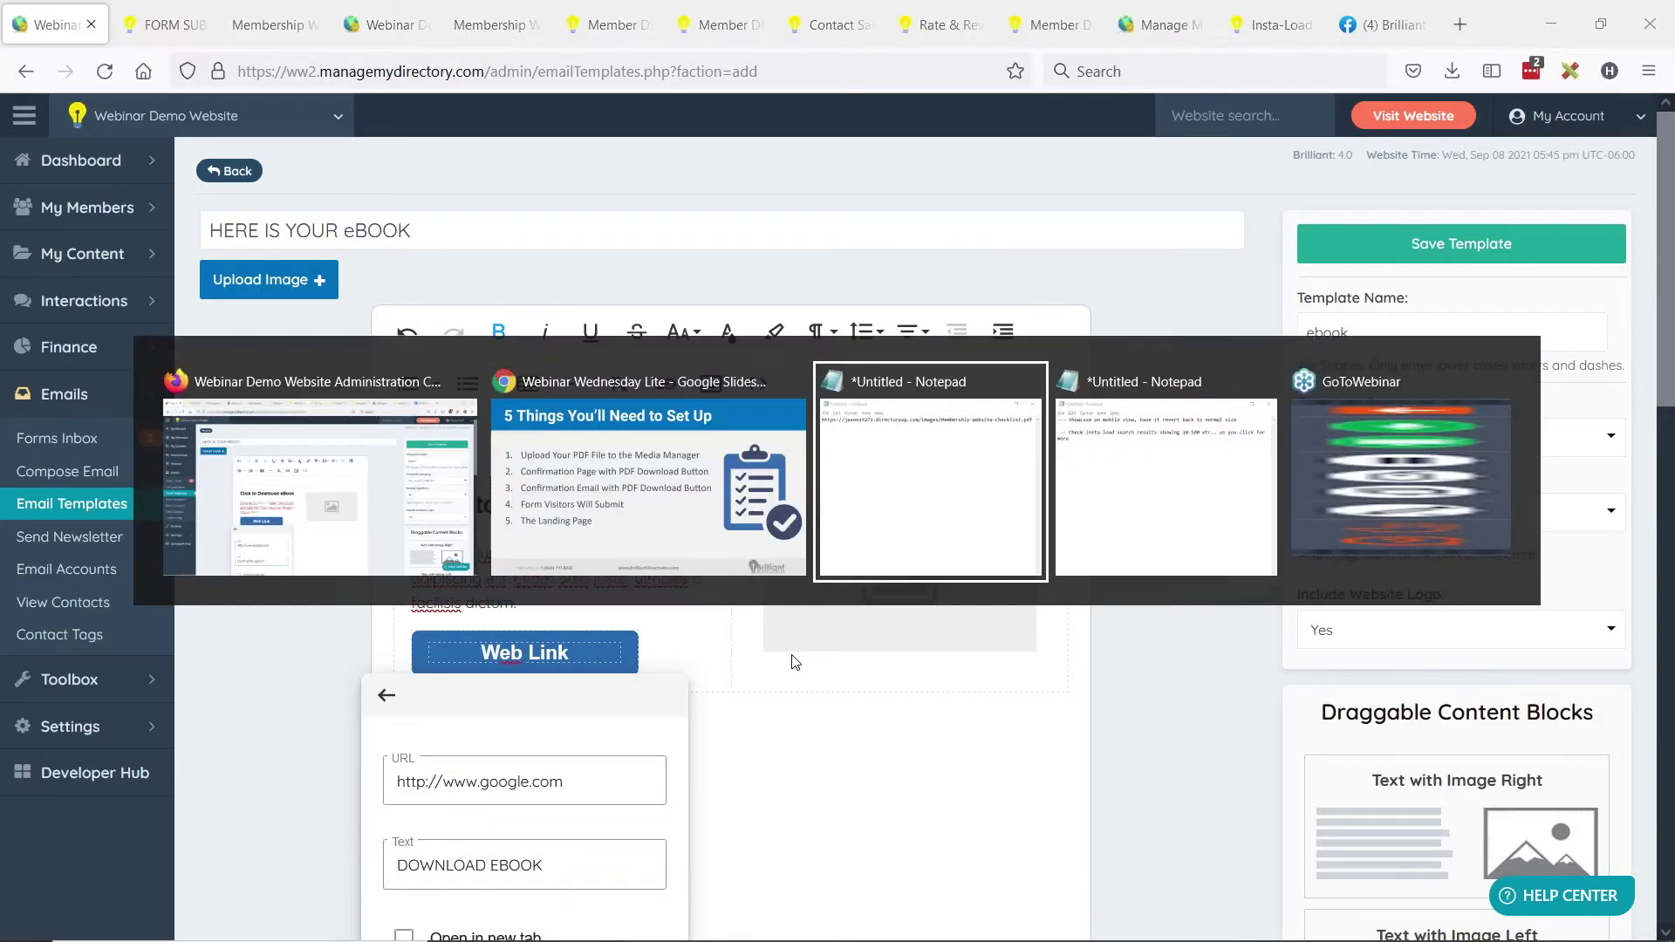
pyautogui.moveTo(572, 212); pyautogui.dragTo(1130, 212)
pyautogui.hotkey('ctrl', 'c')
pyautogui.click(471, 780)
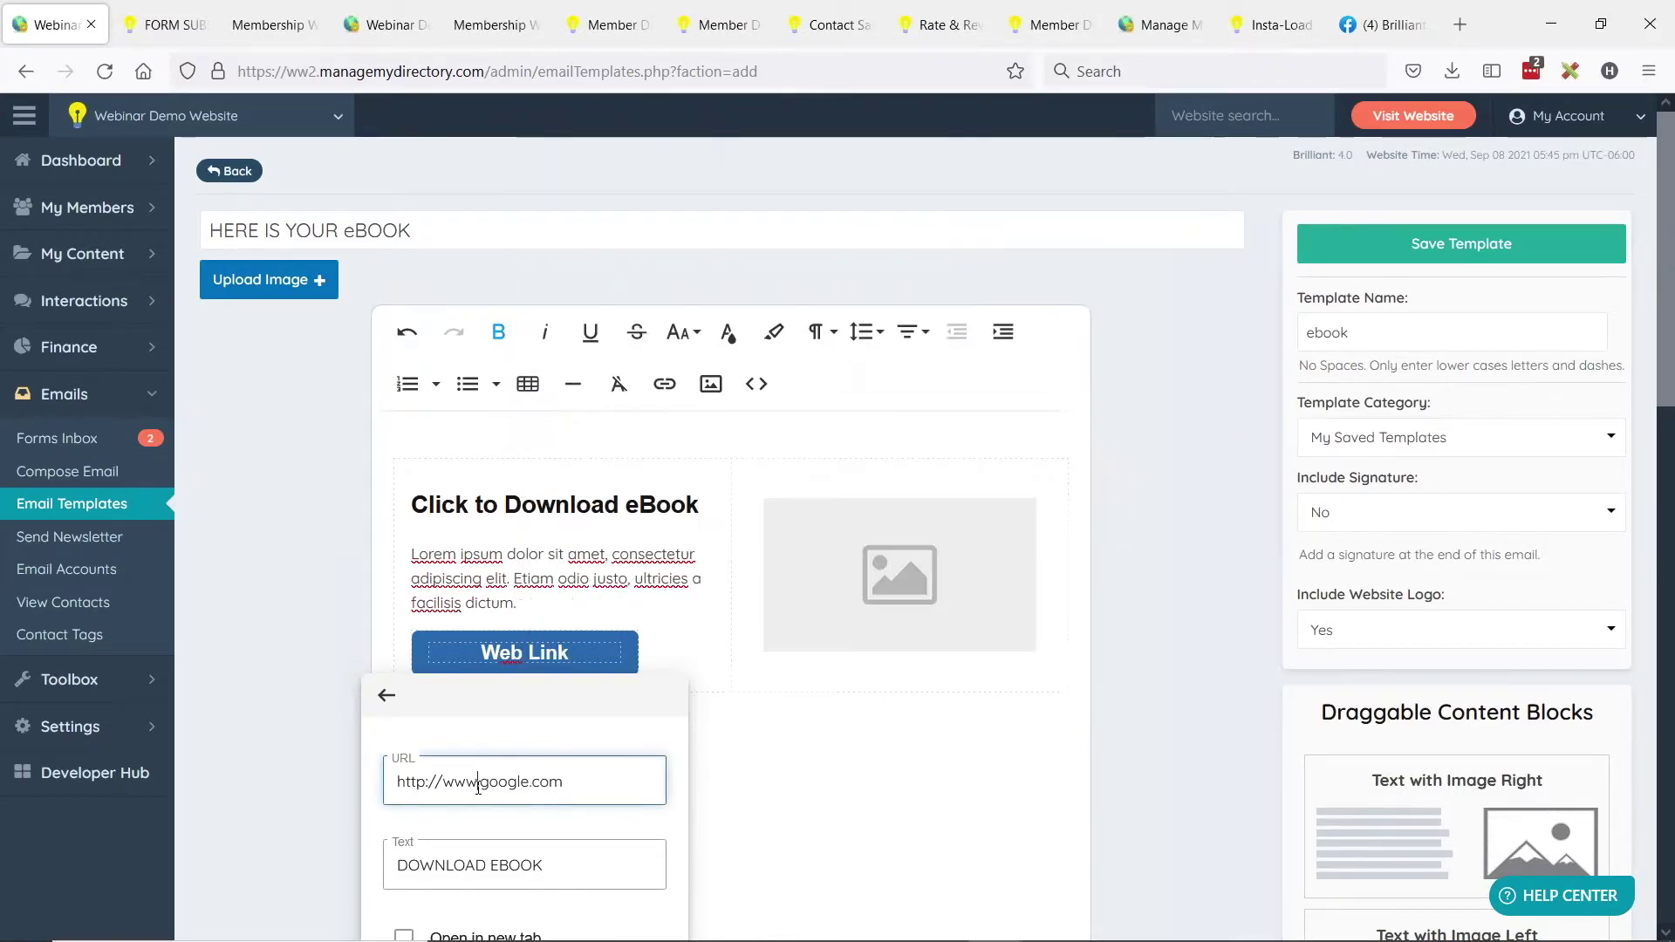
pyautogui.hotkey('ctrl', 'a')
pyautogui.hotkey('ctrl', 'v')
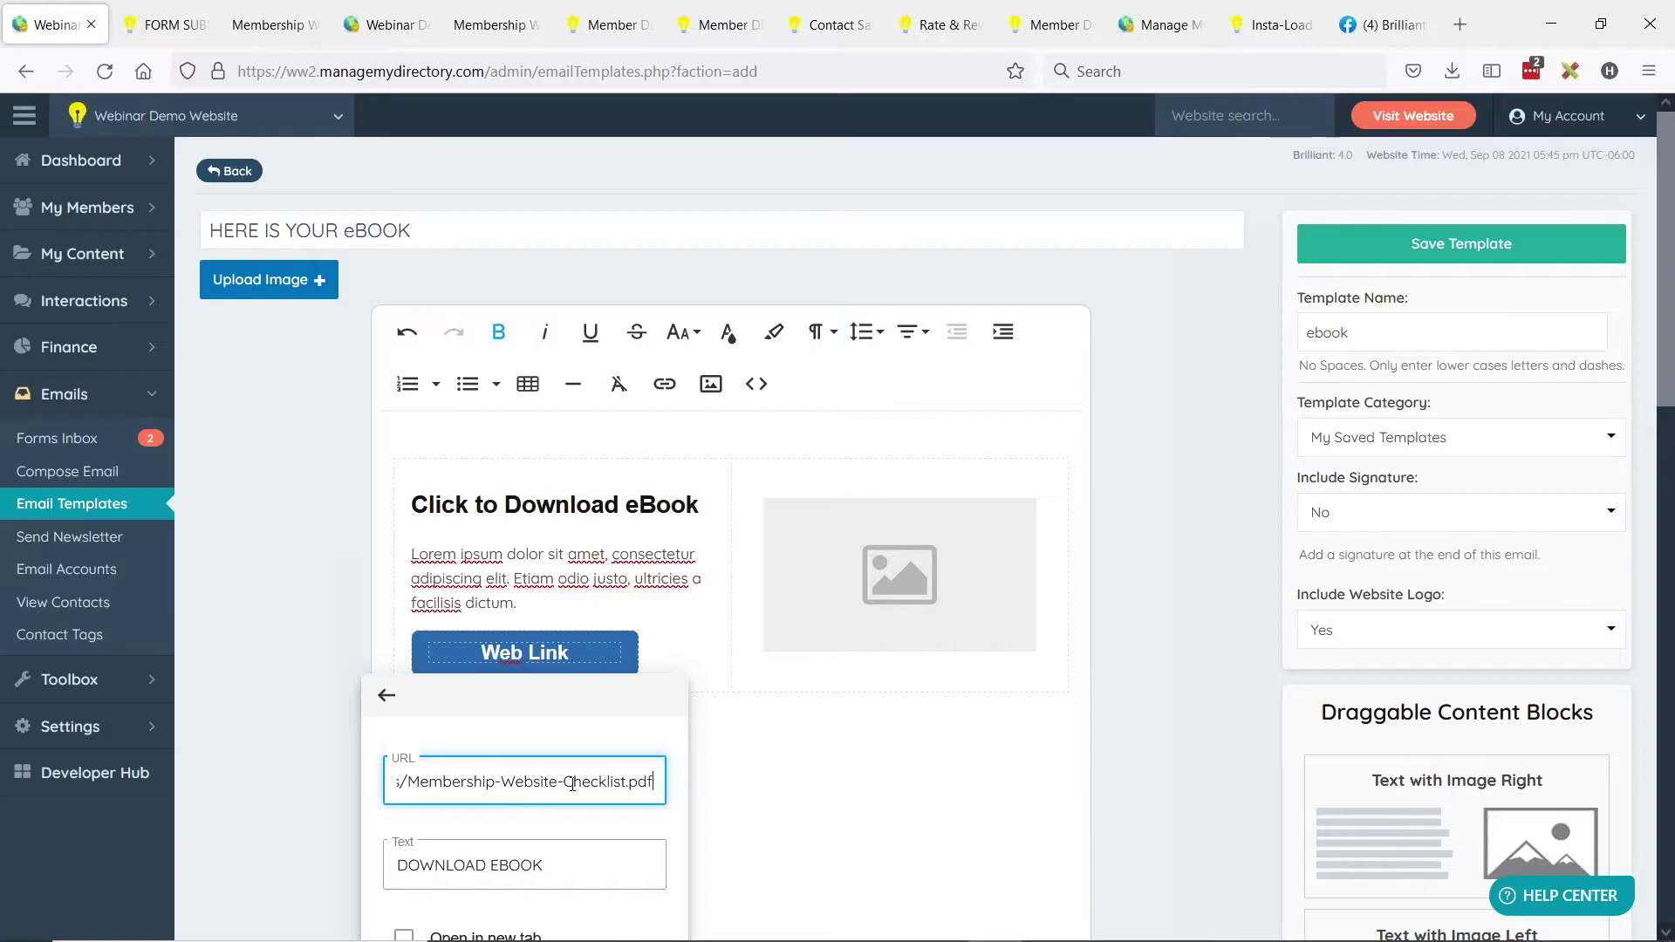
pyautogui.scroll(-2, 601, 646)
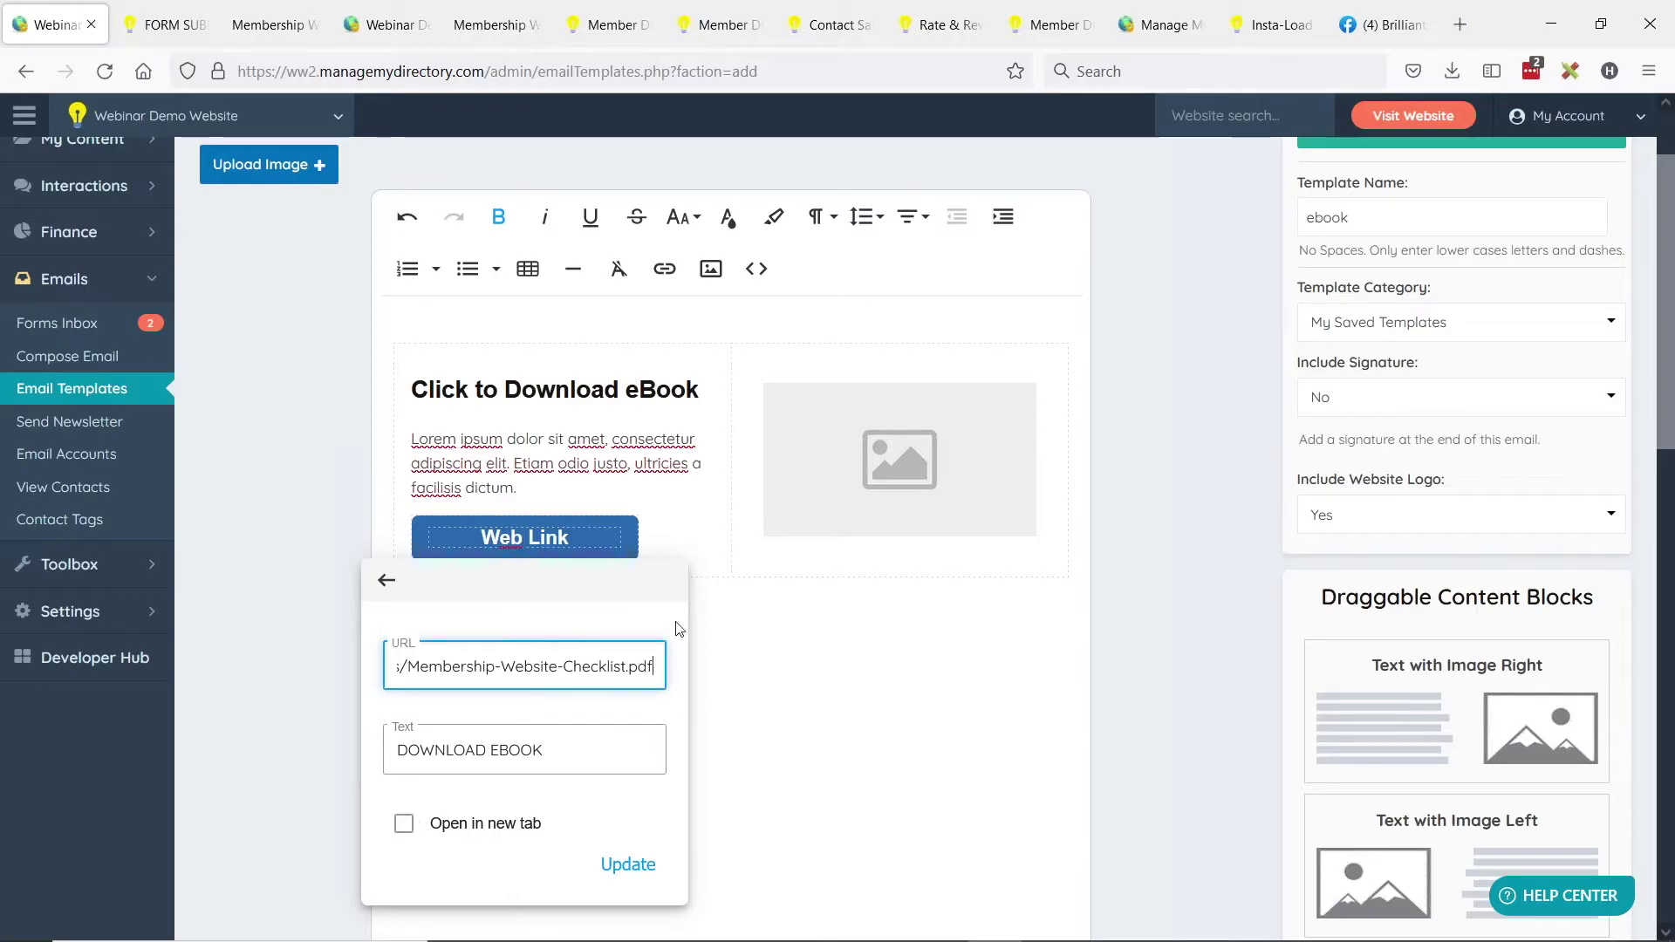
pyautogui.click(403, 824)
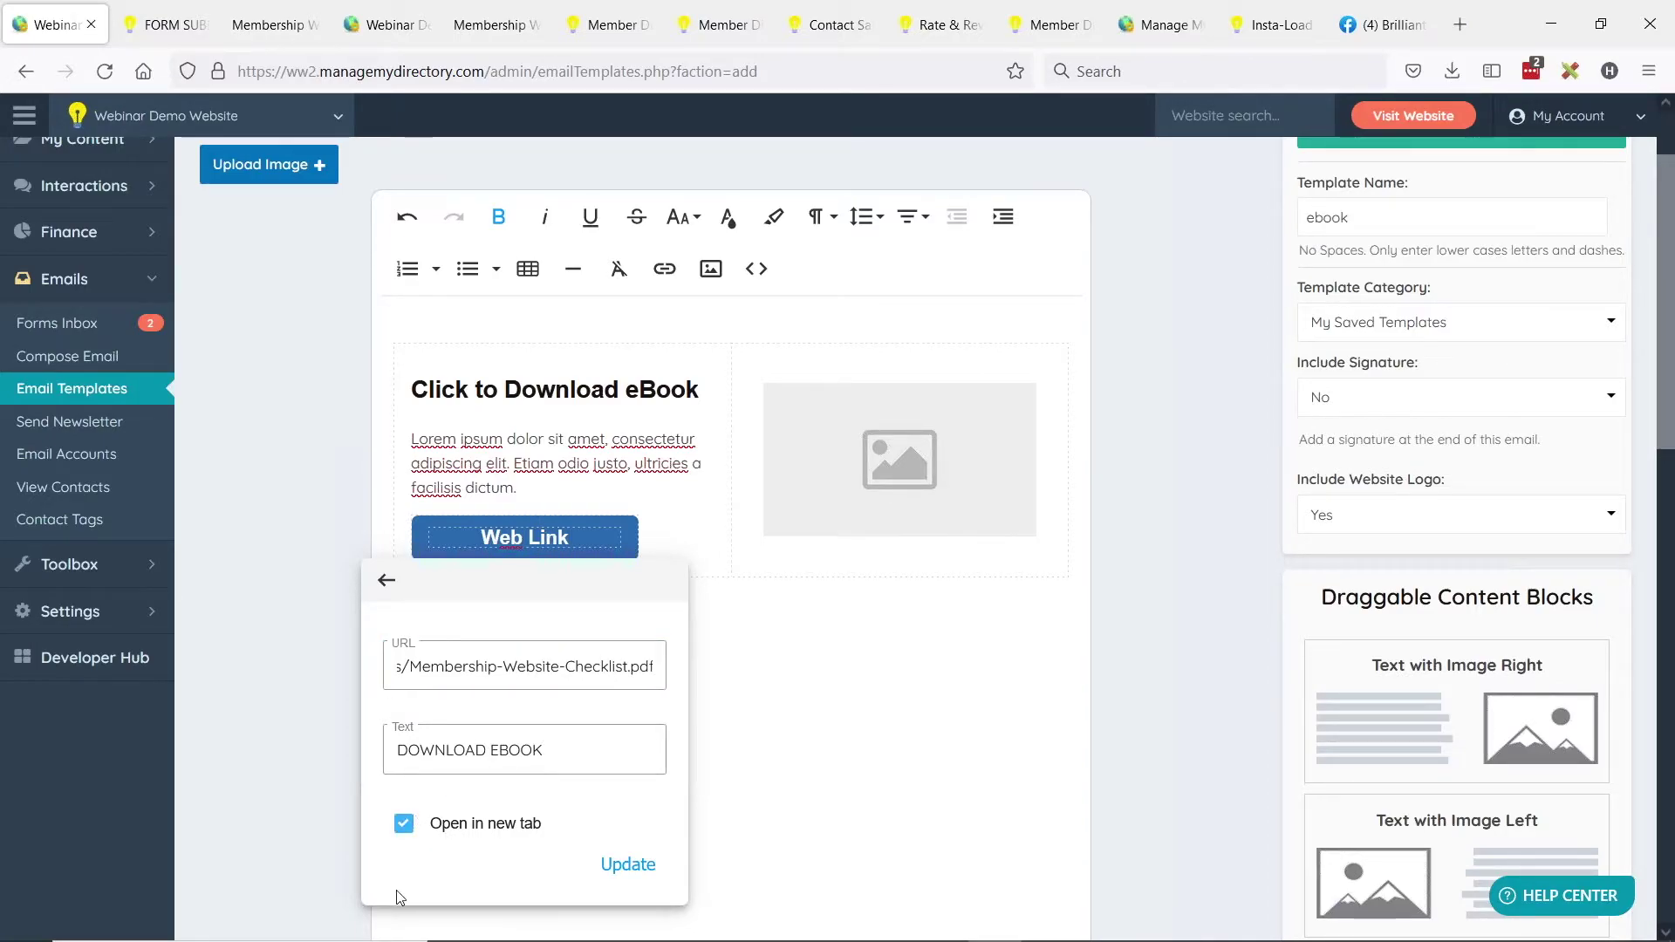
pyautogui.click(628, 866)
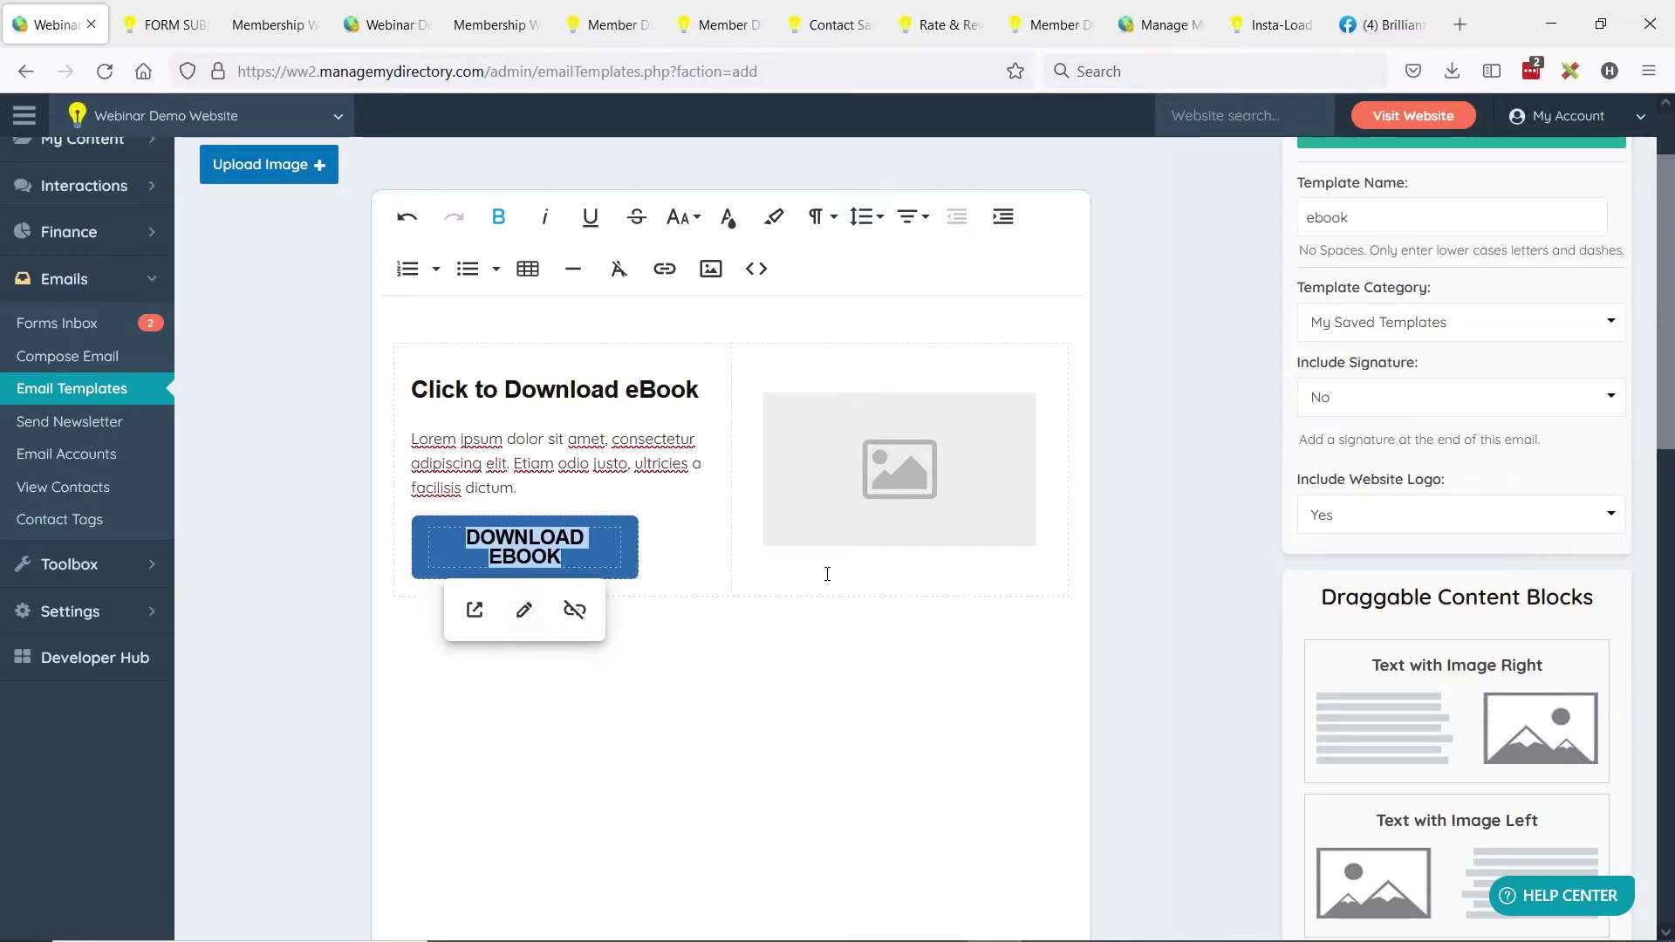
pyautogui.click(751, 632)
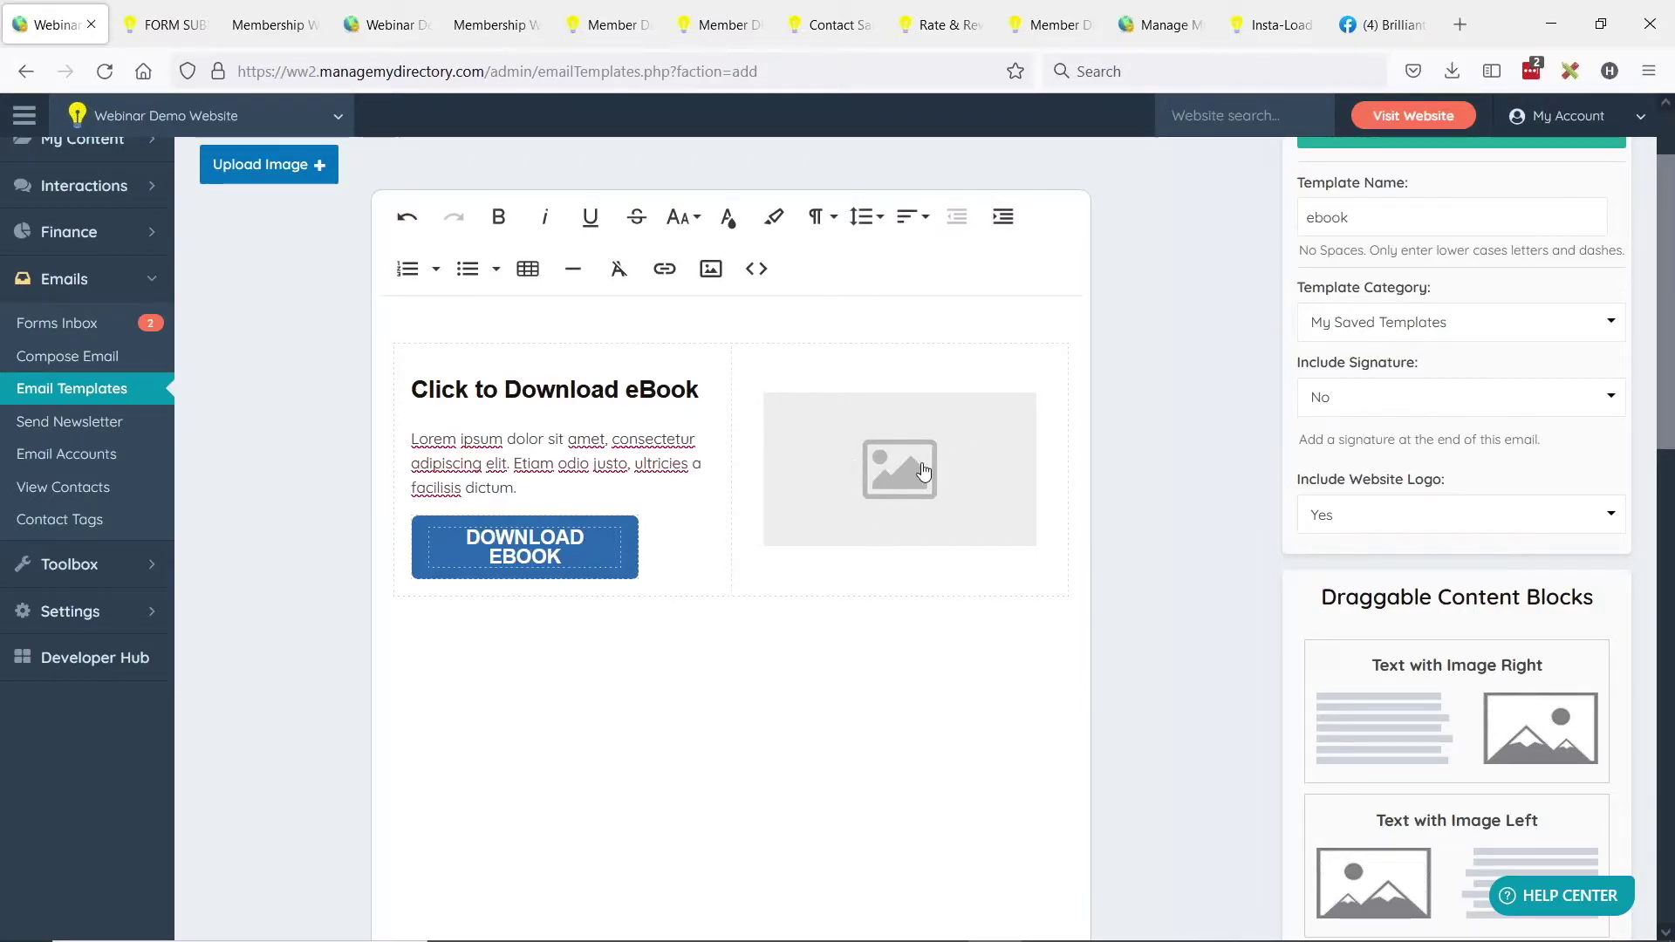
pyautogui.click(749, 363)
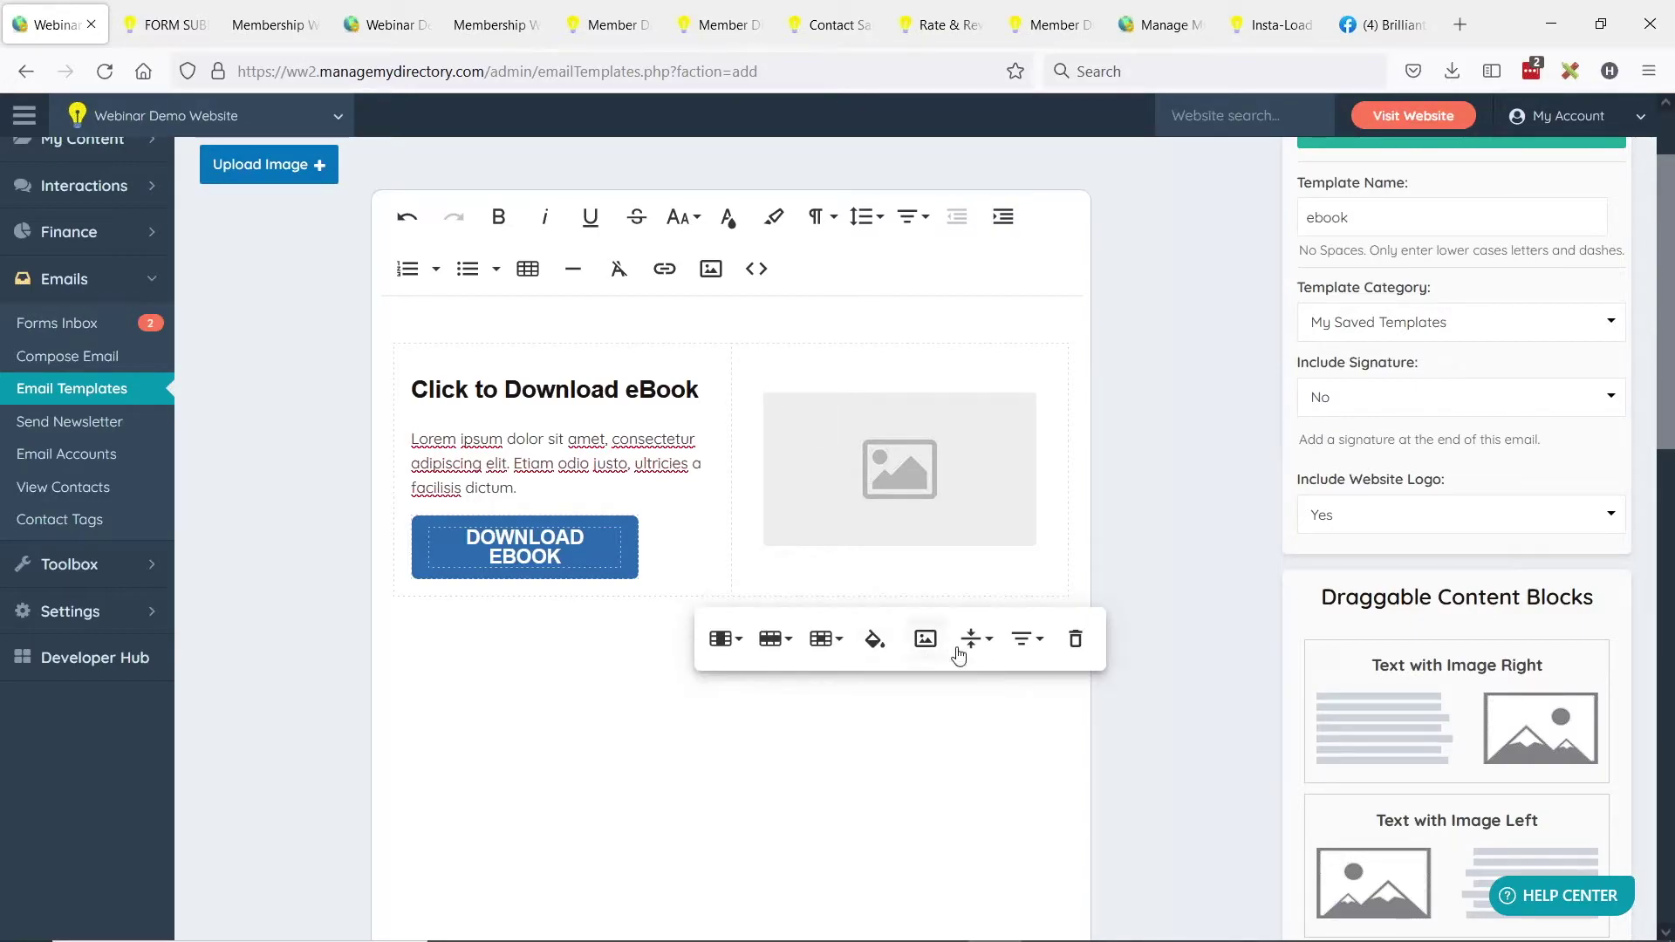
# Delete the empty image column from the email's content block.
pyautogui.click(732, 650)
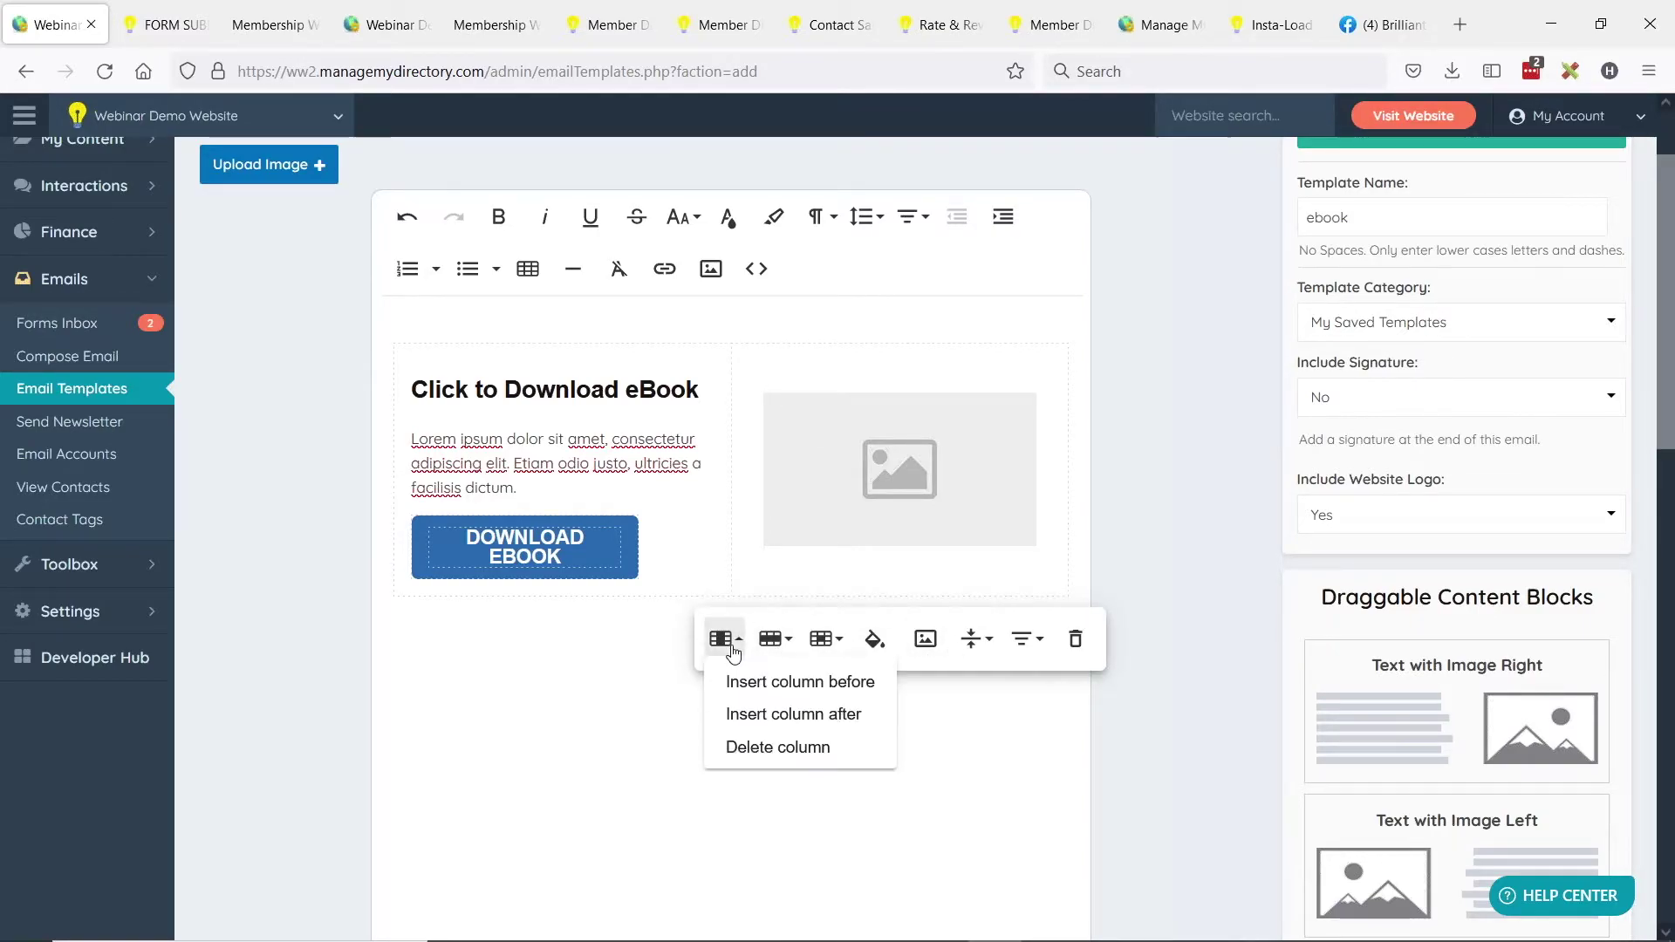
pyautogui.click(748, 744)
pyautogui.click(568, 458)
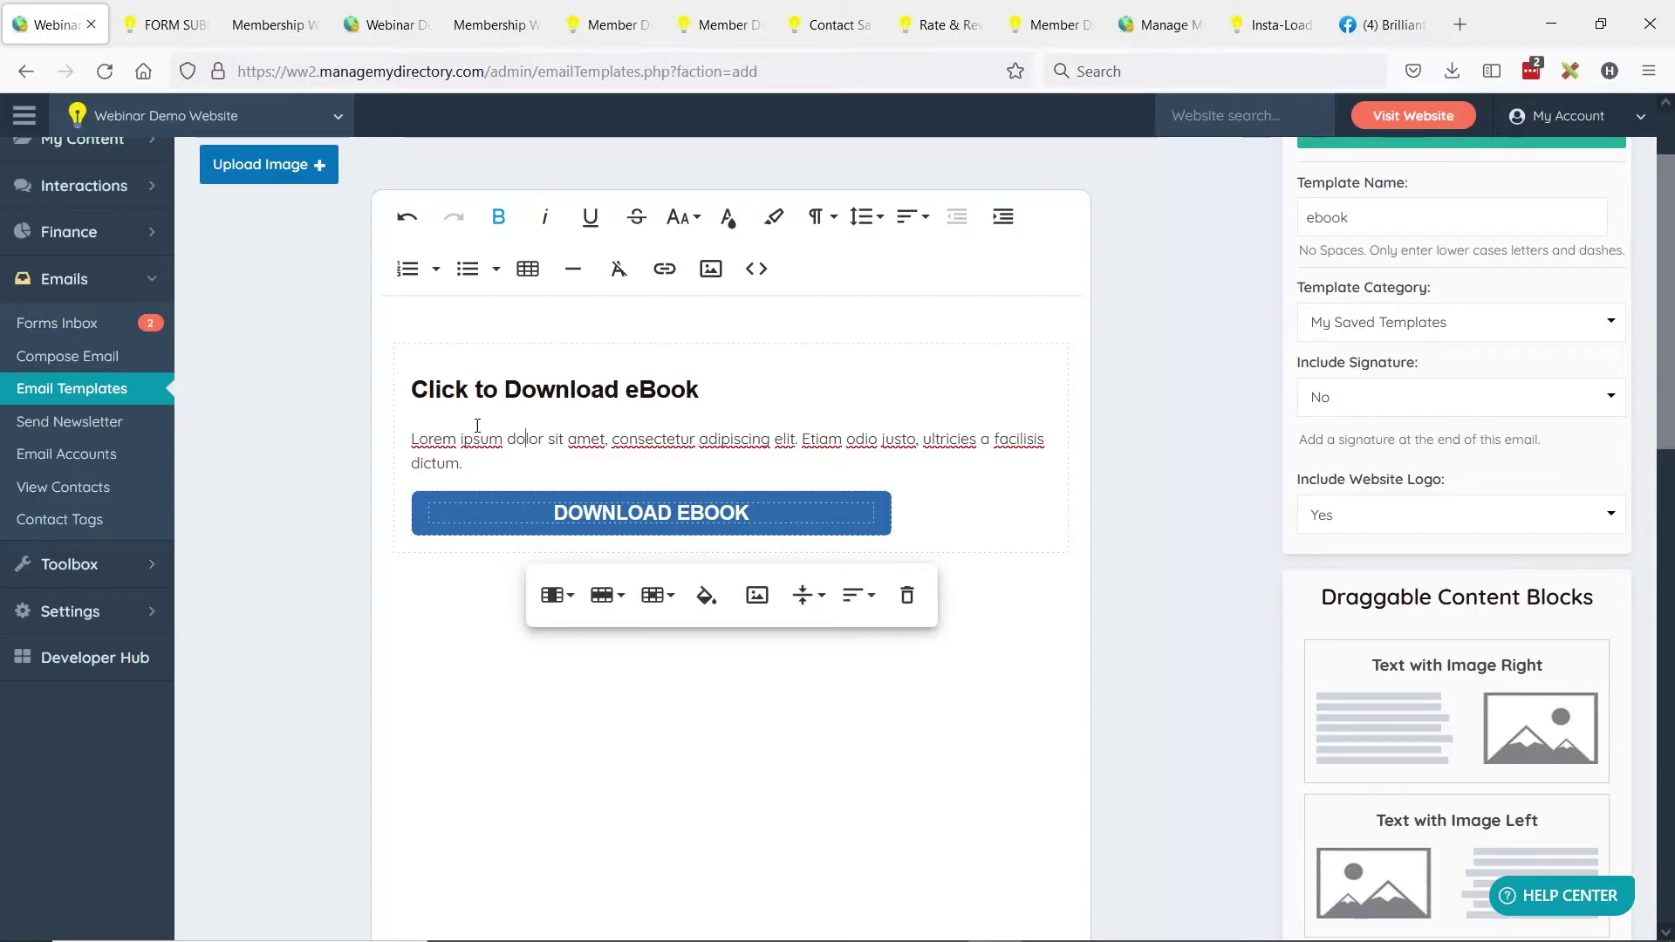
pyautogui.scroll(2, 1309, 349)
# Save the ebook email template and go back to the Email Templates list.
pyautogui.click(1447, 242)
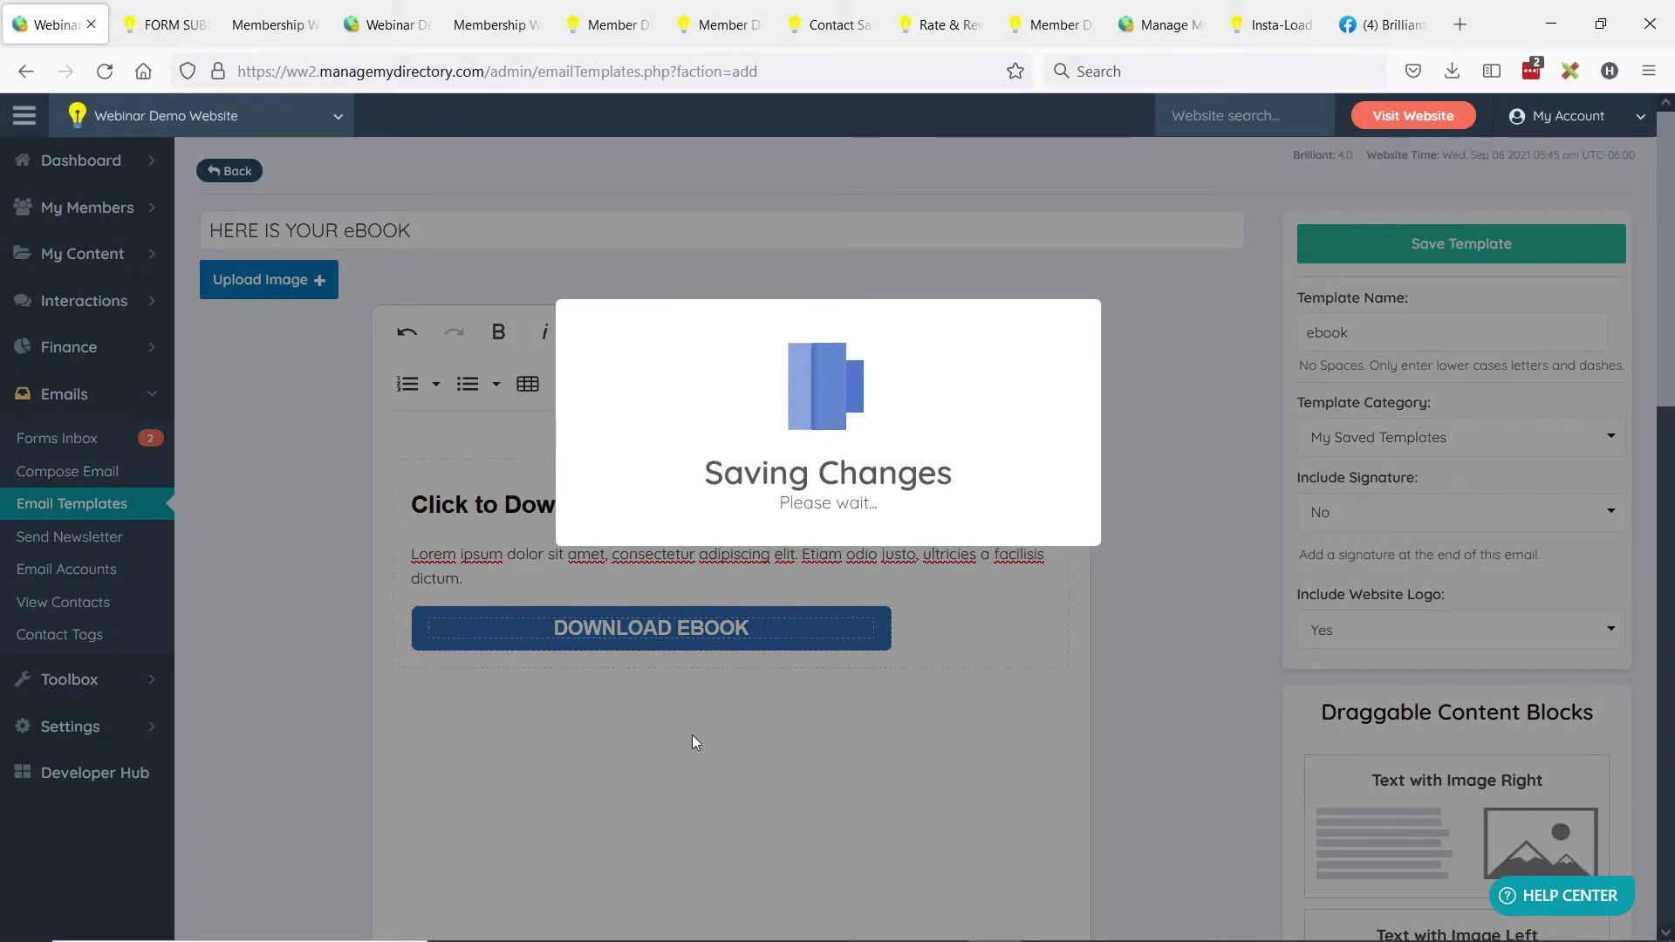
pyautogui.click(825, 553)
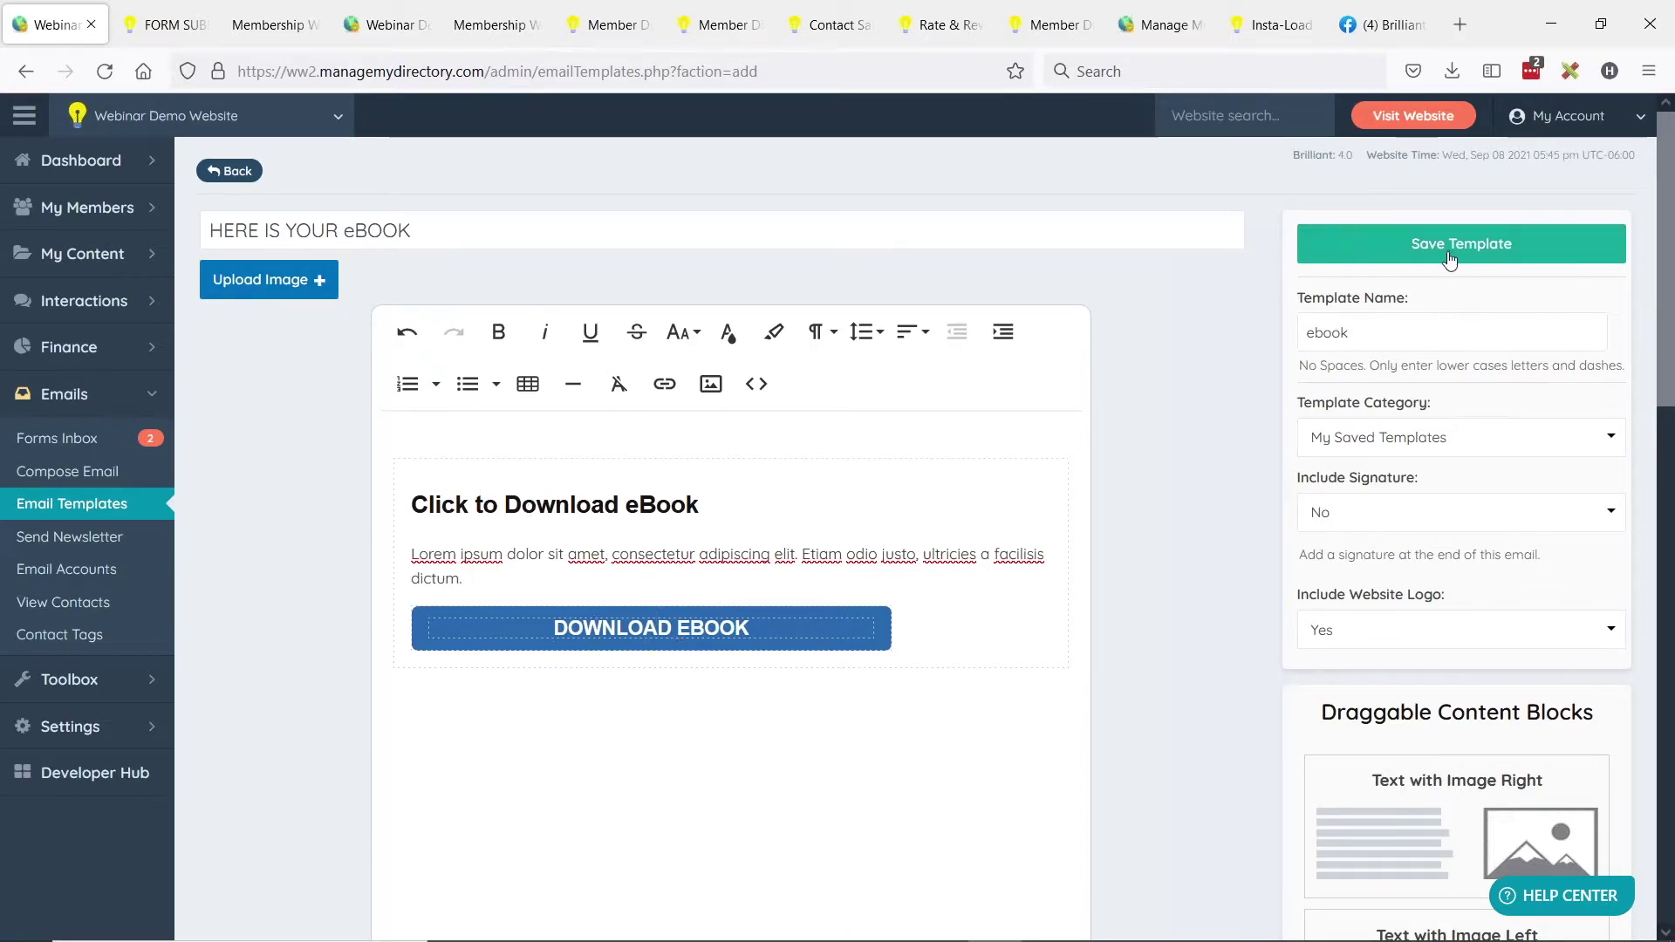
pyautogui.click(66, 509)
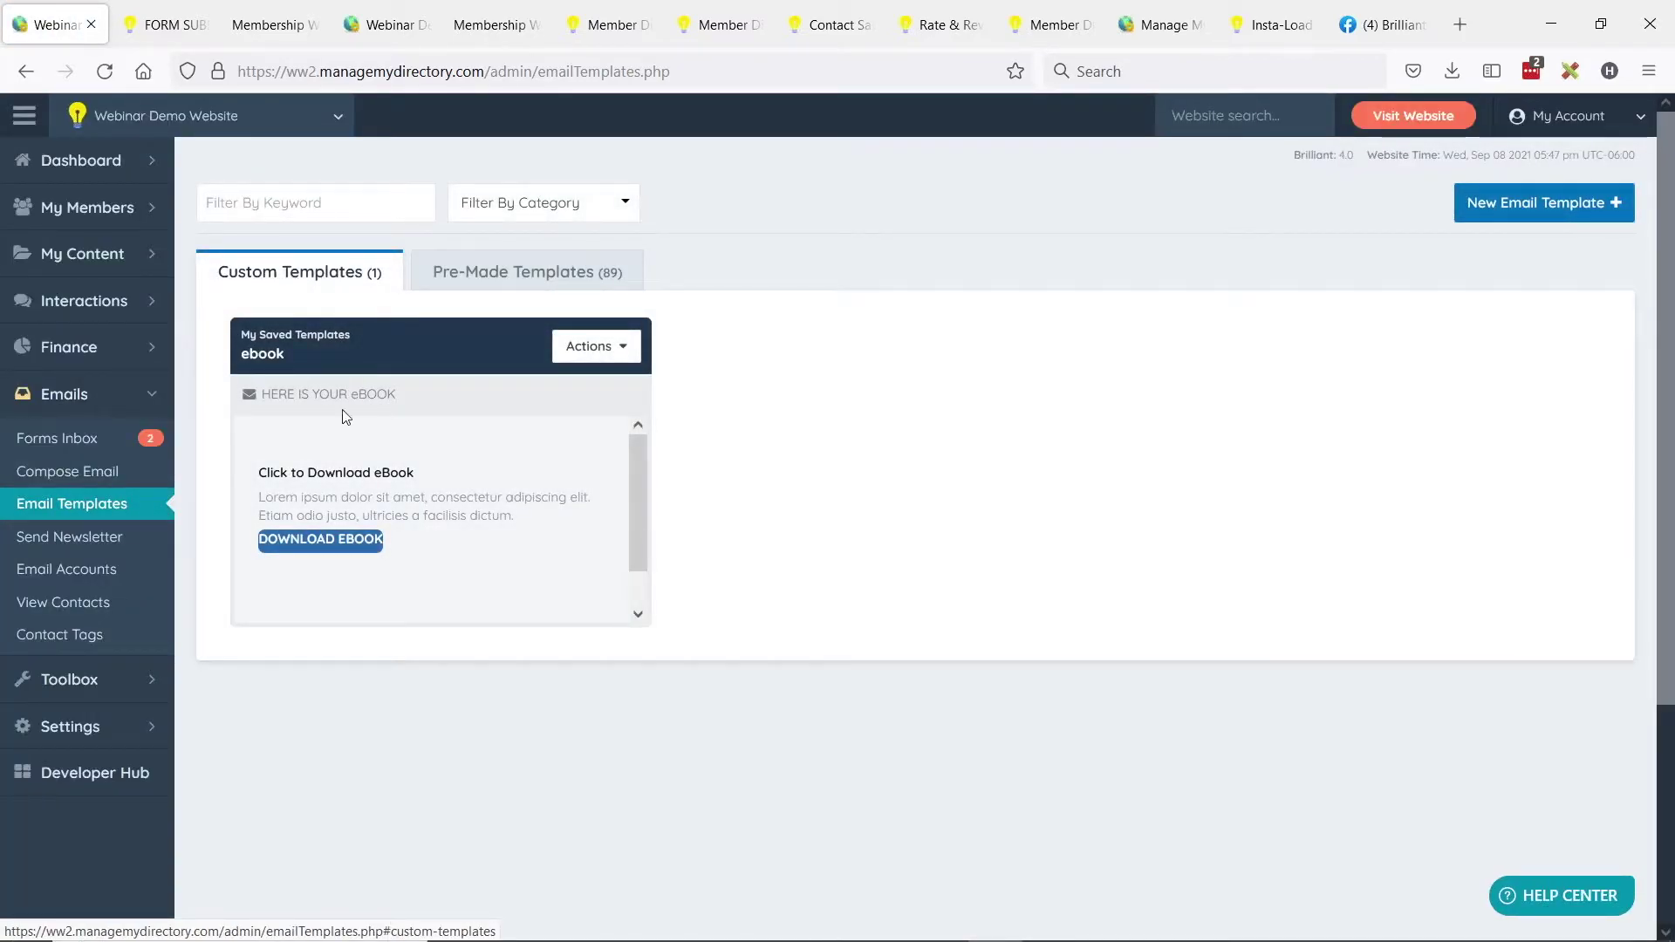
pyautogui.moveTo(239, 353); pyautogui.dragTo(302, 349)
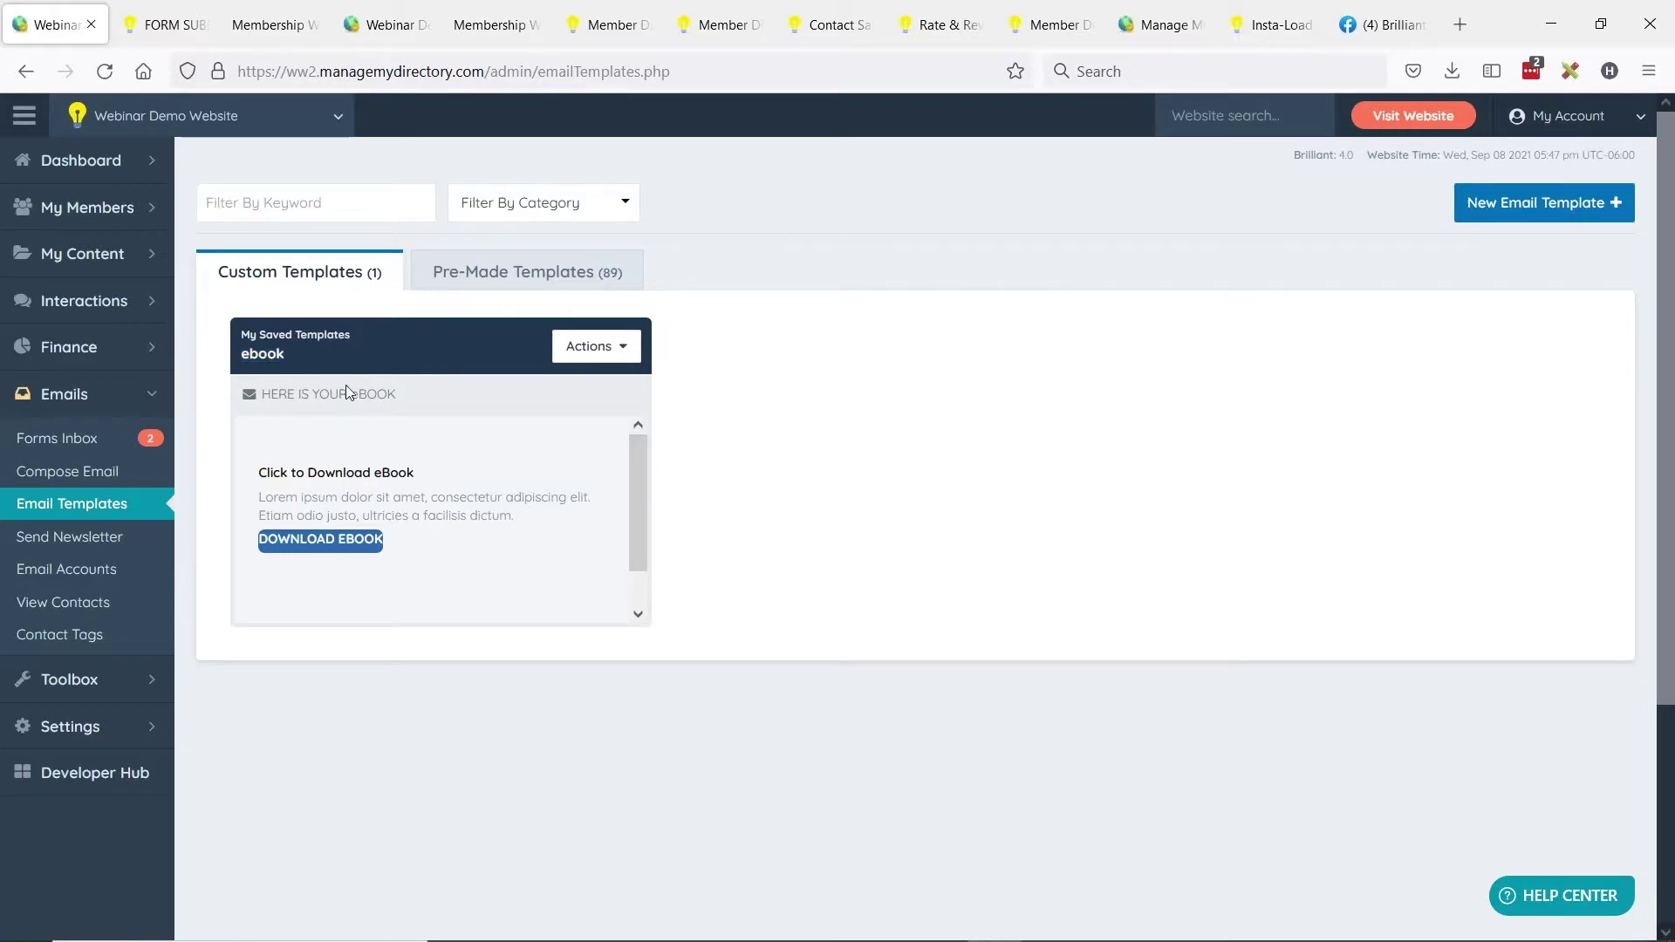
pyautogui.hotkey('alt', 'Tab')
pyautogui.hotkey('alt', 'Tab')
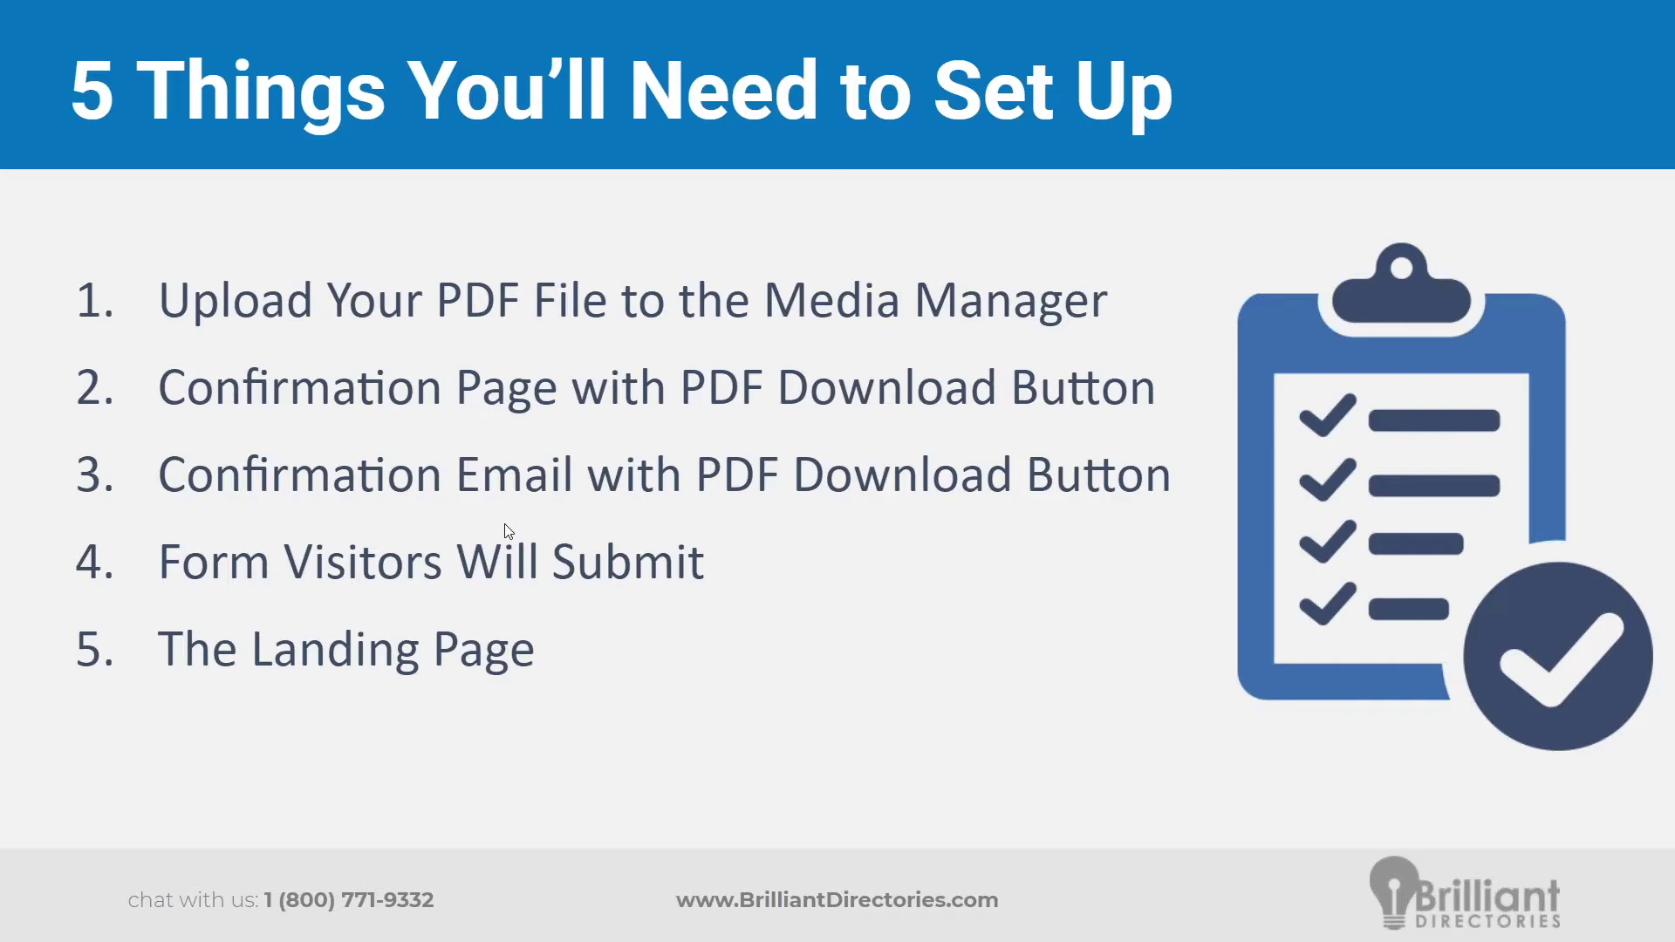
pyautogui.hotkey('alt', 'Tab')
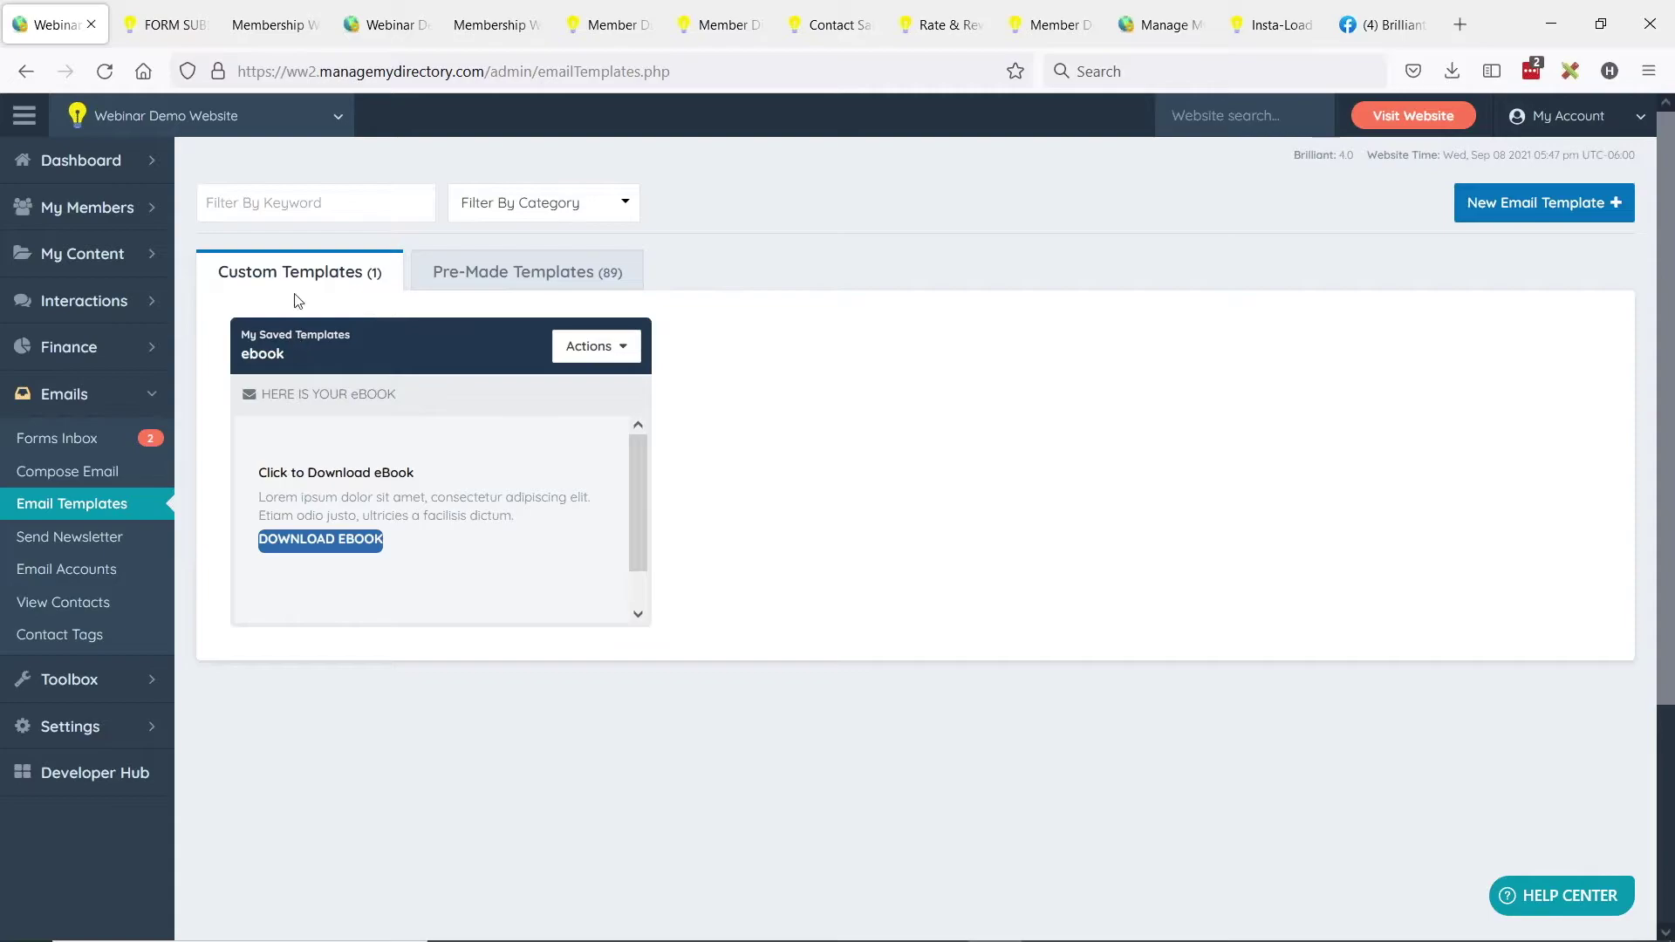
pyautogui.click(154, 675)
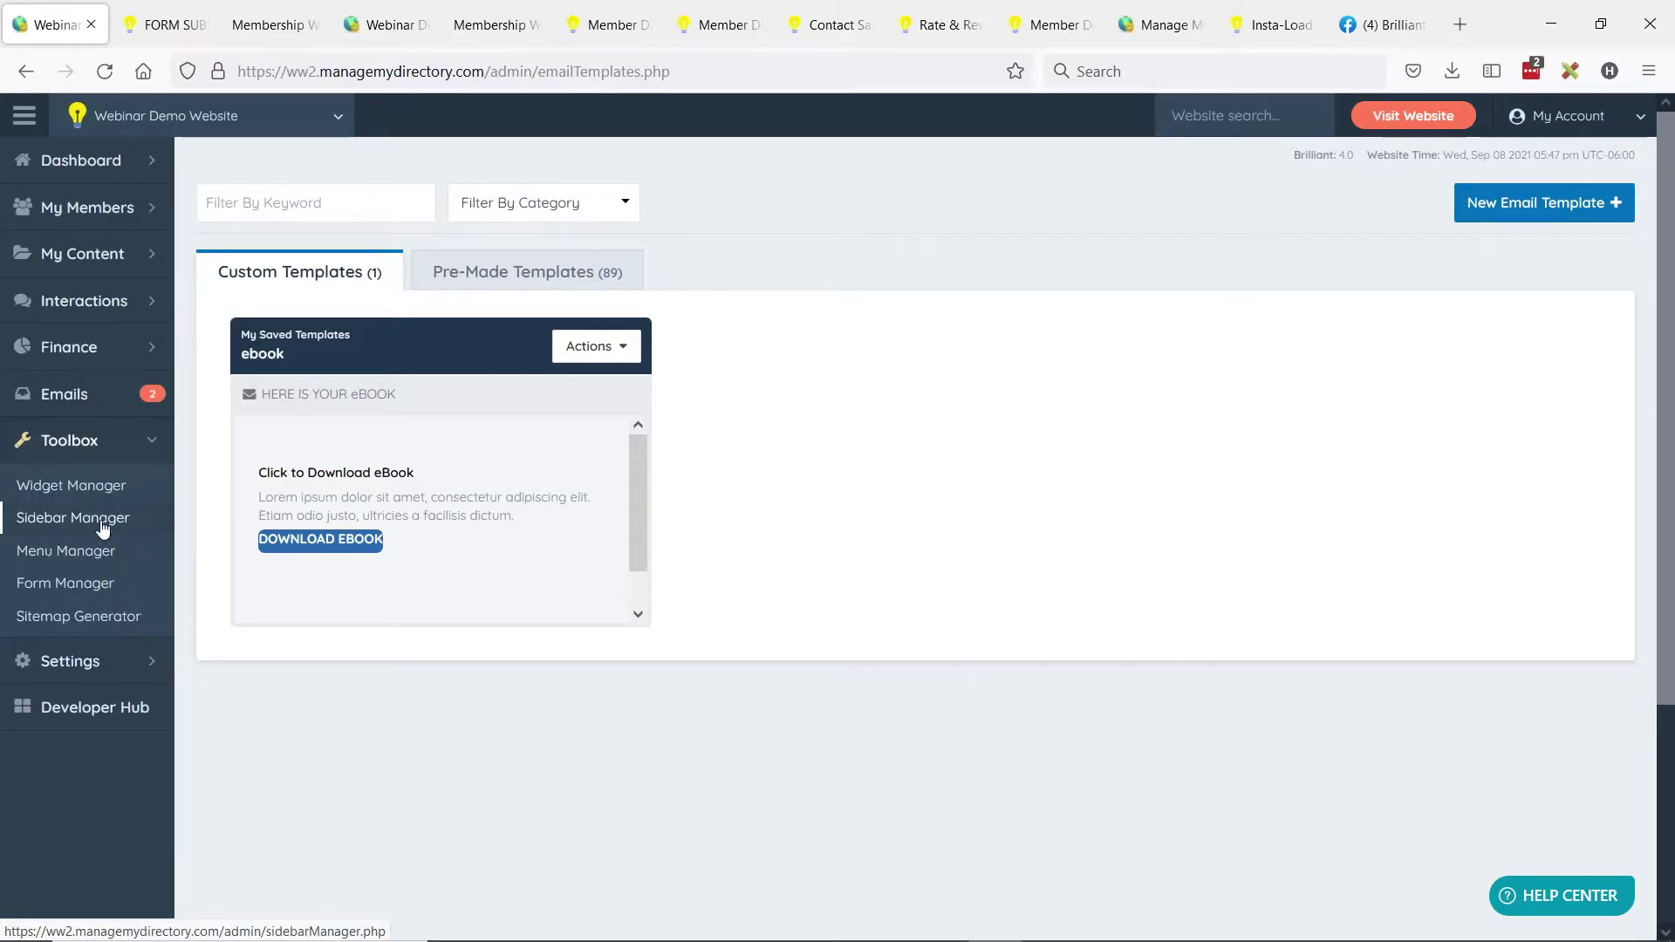
# Create a new form in Form Manager nicknamed 'eBook Download' and save it.
pyautogui.click(90, 586)
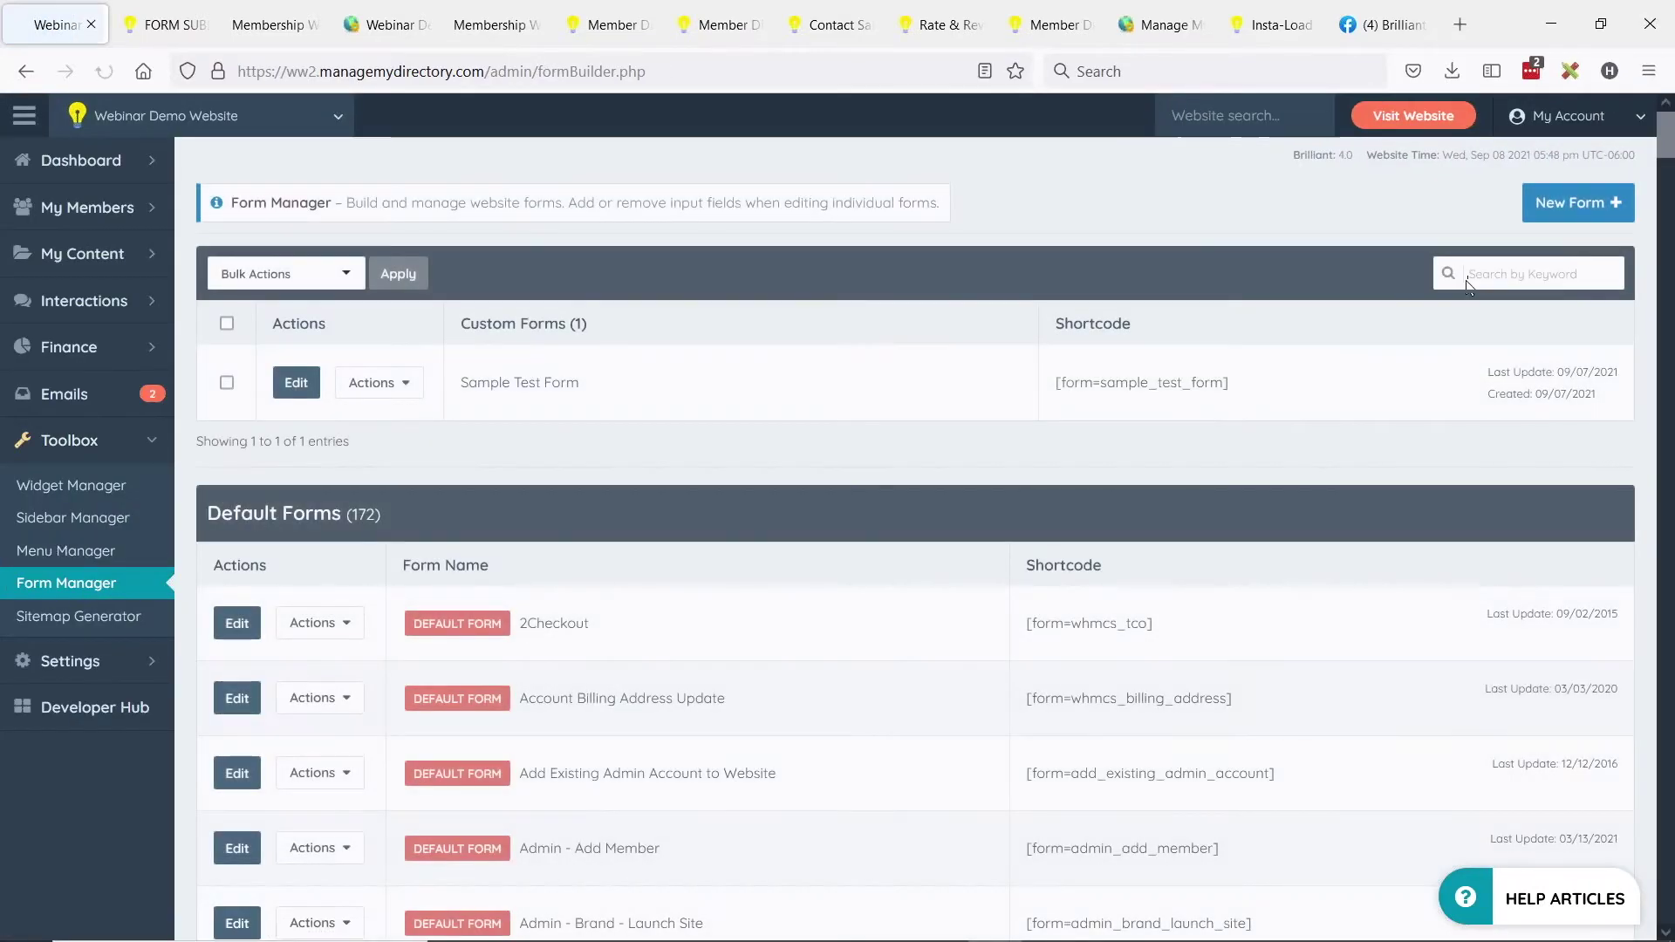
pyautogui.click(1574, 204)
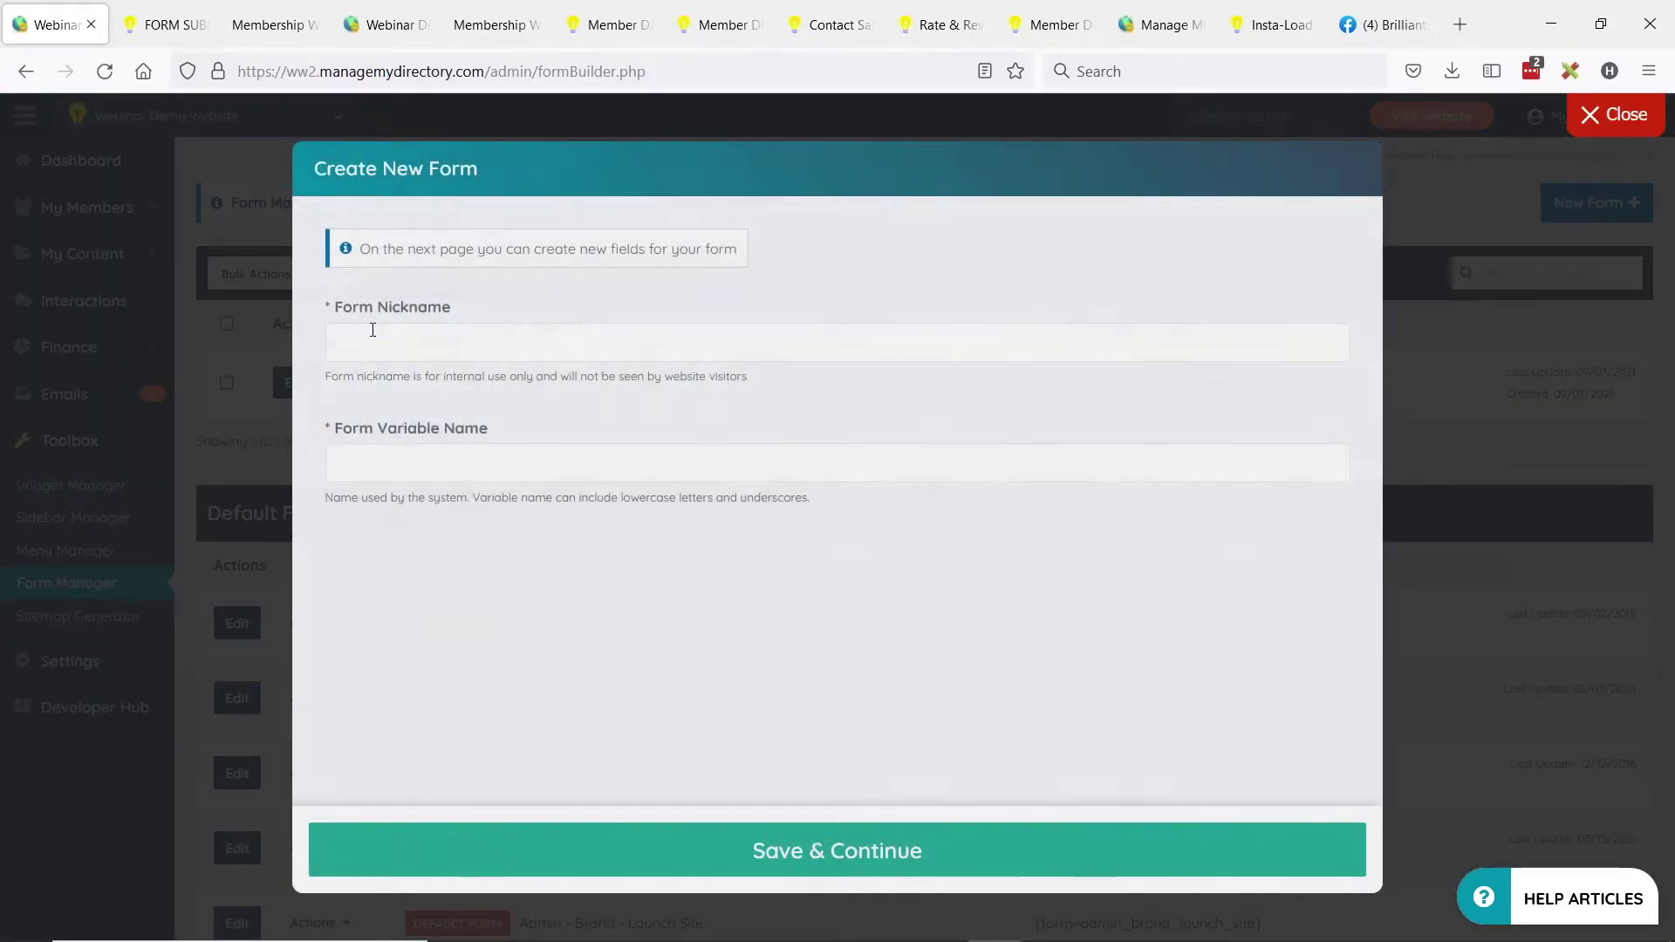
pyautogui.click(379, 338)
pyautogui.write('eBook Download')
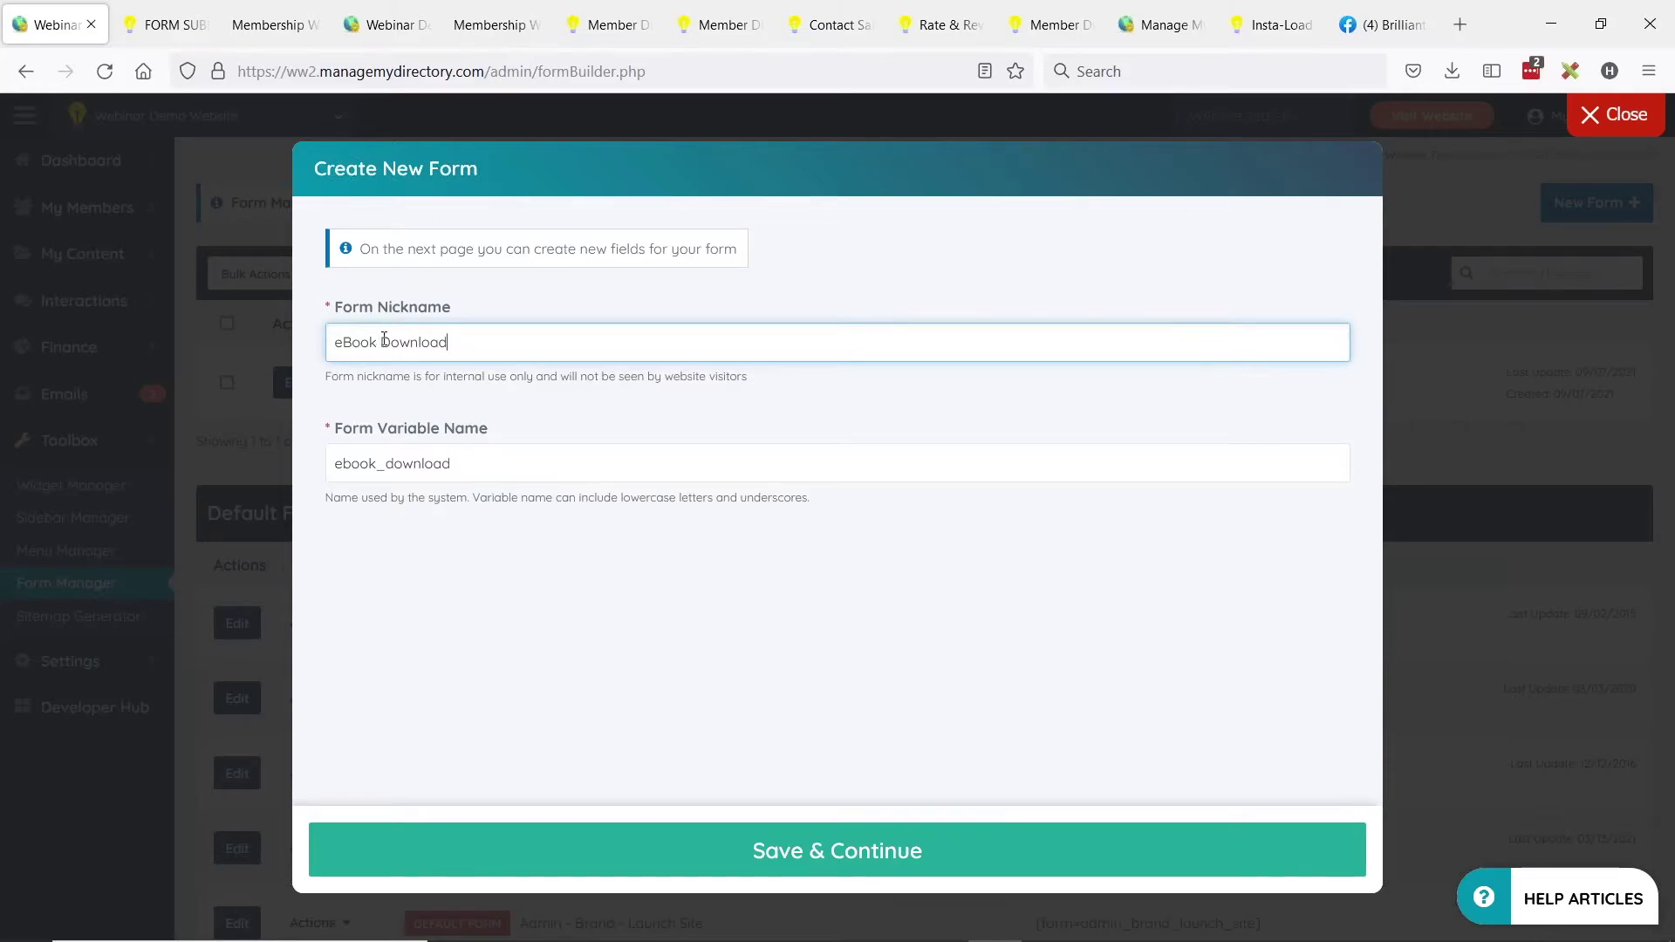
pyautogui.click(830, 844)
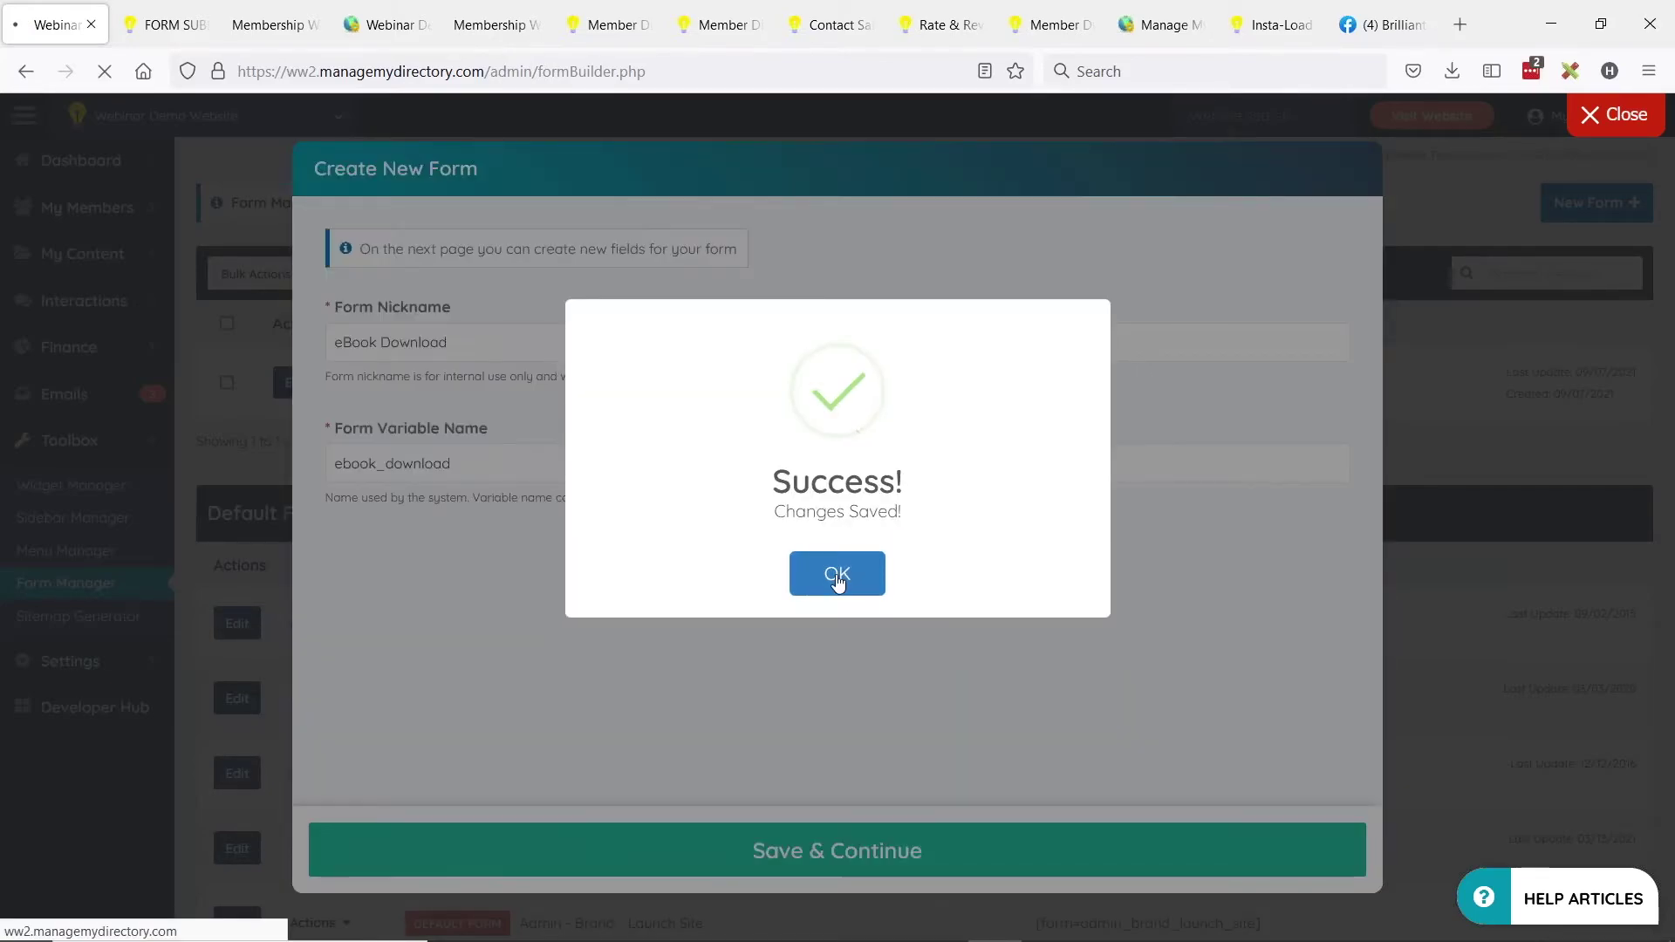
pyautogui.click(836, 574)
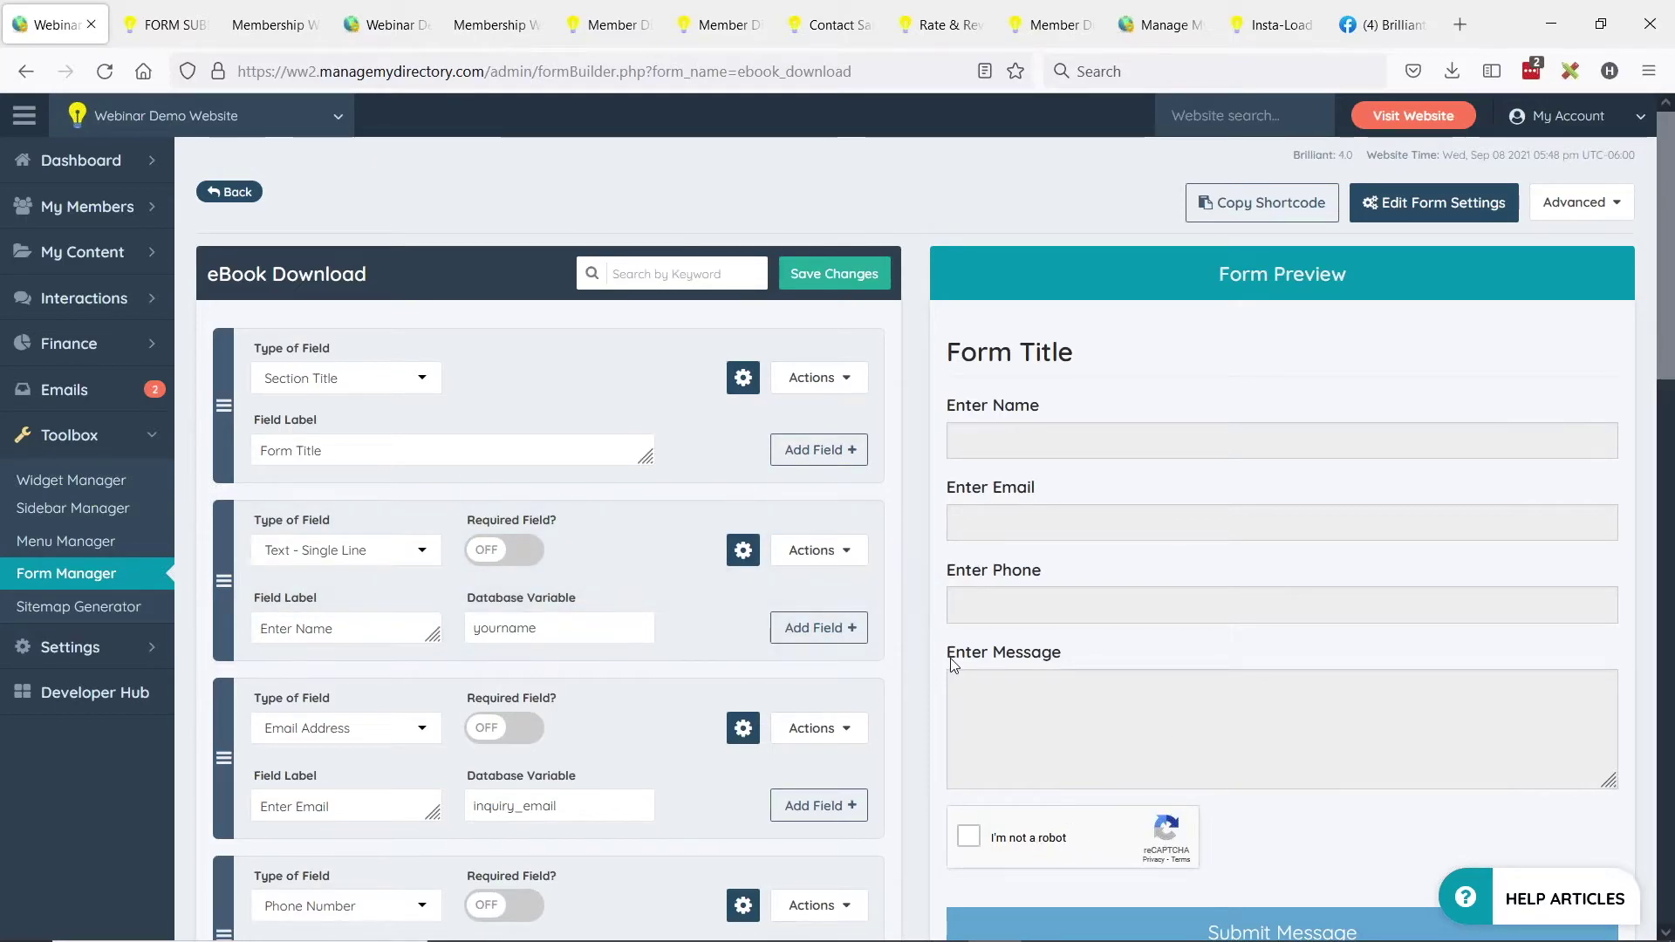
# Delete the Textarea message field from the eBook Download form.
pyautogui.scroll(-1, 486, 561)
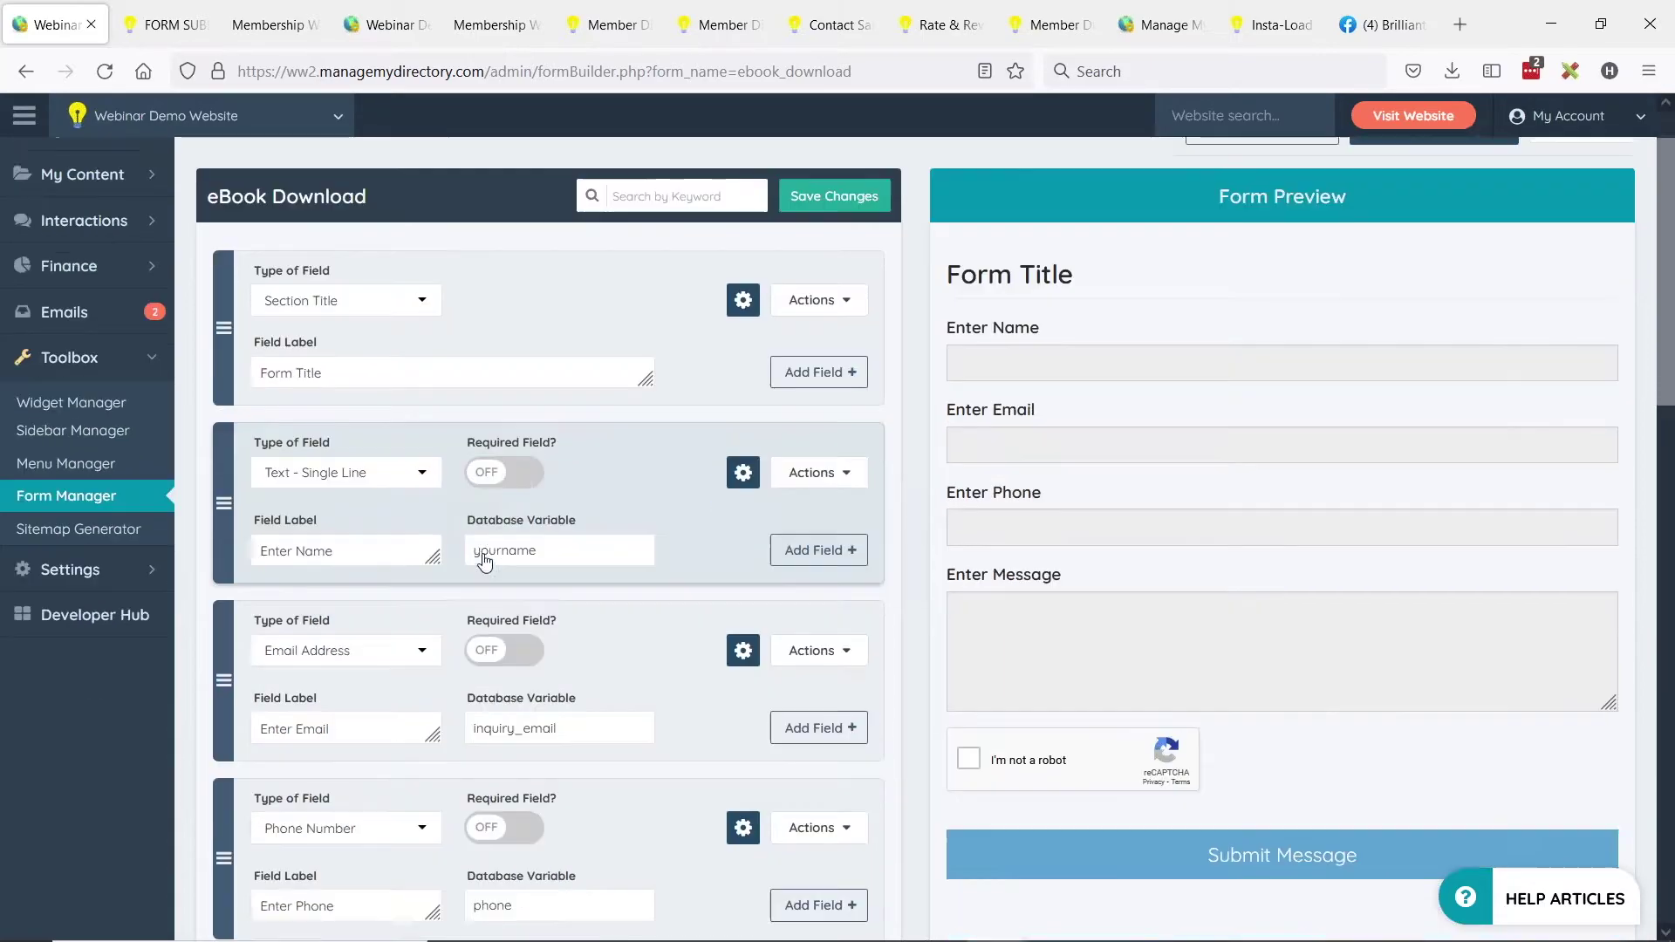
pyautogui.scroll(-5, 486, 561)
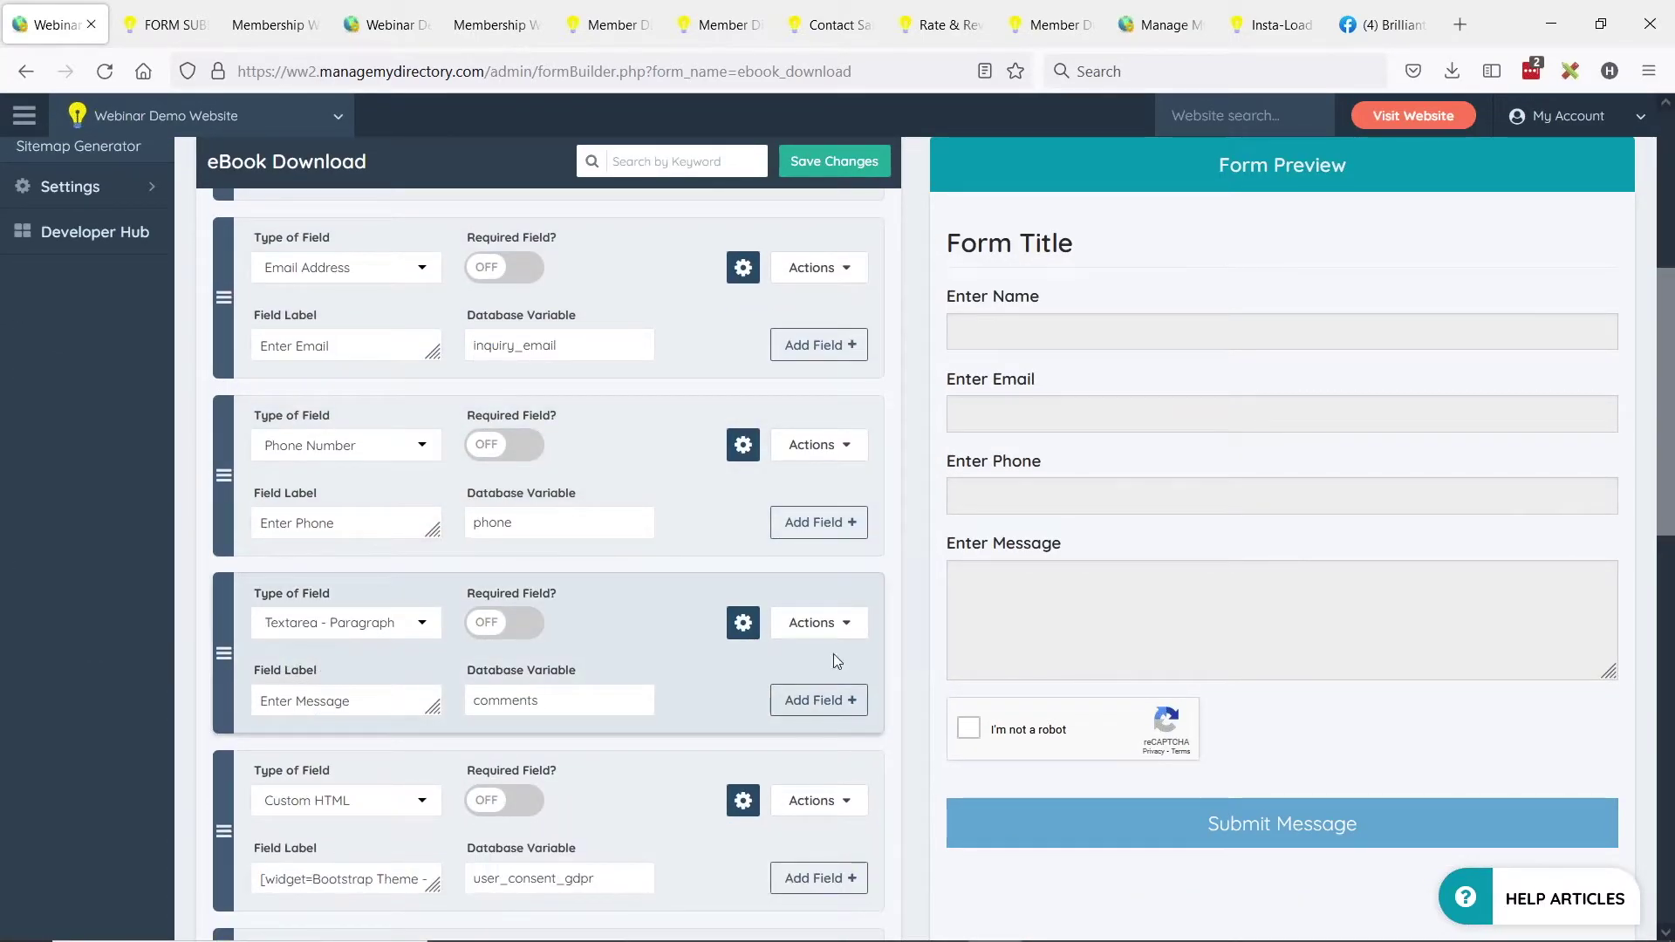
pyautogui.click(820, 623)
pyautogui.click(768, 720)
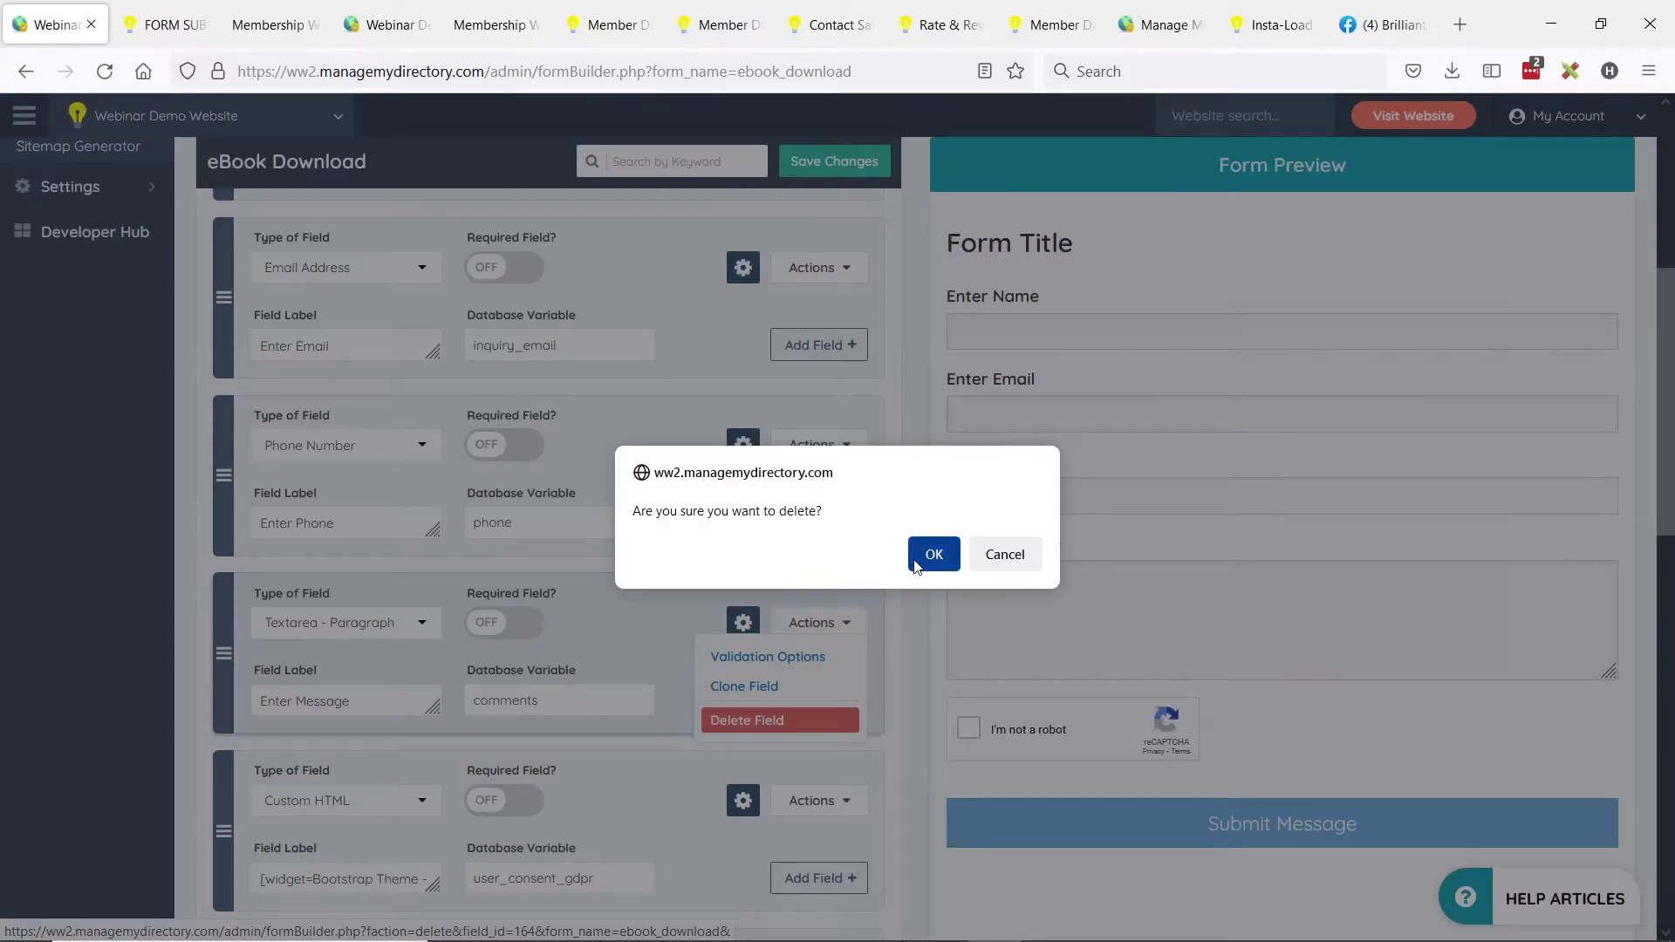
pyautogui.click(916, 563)
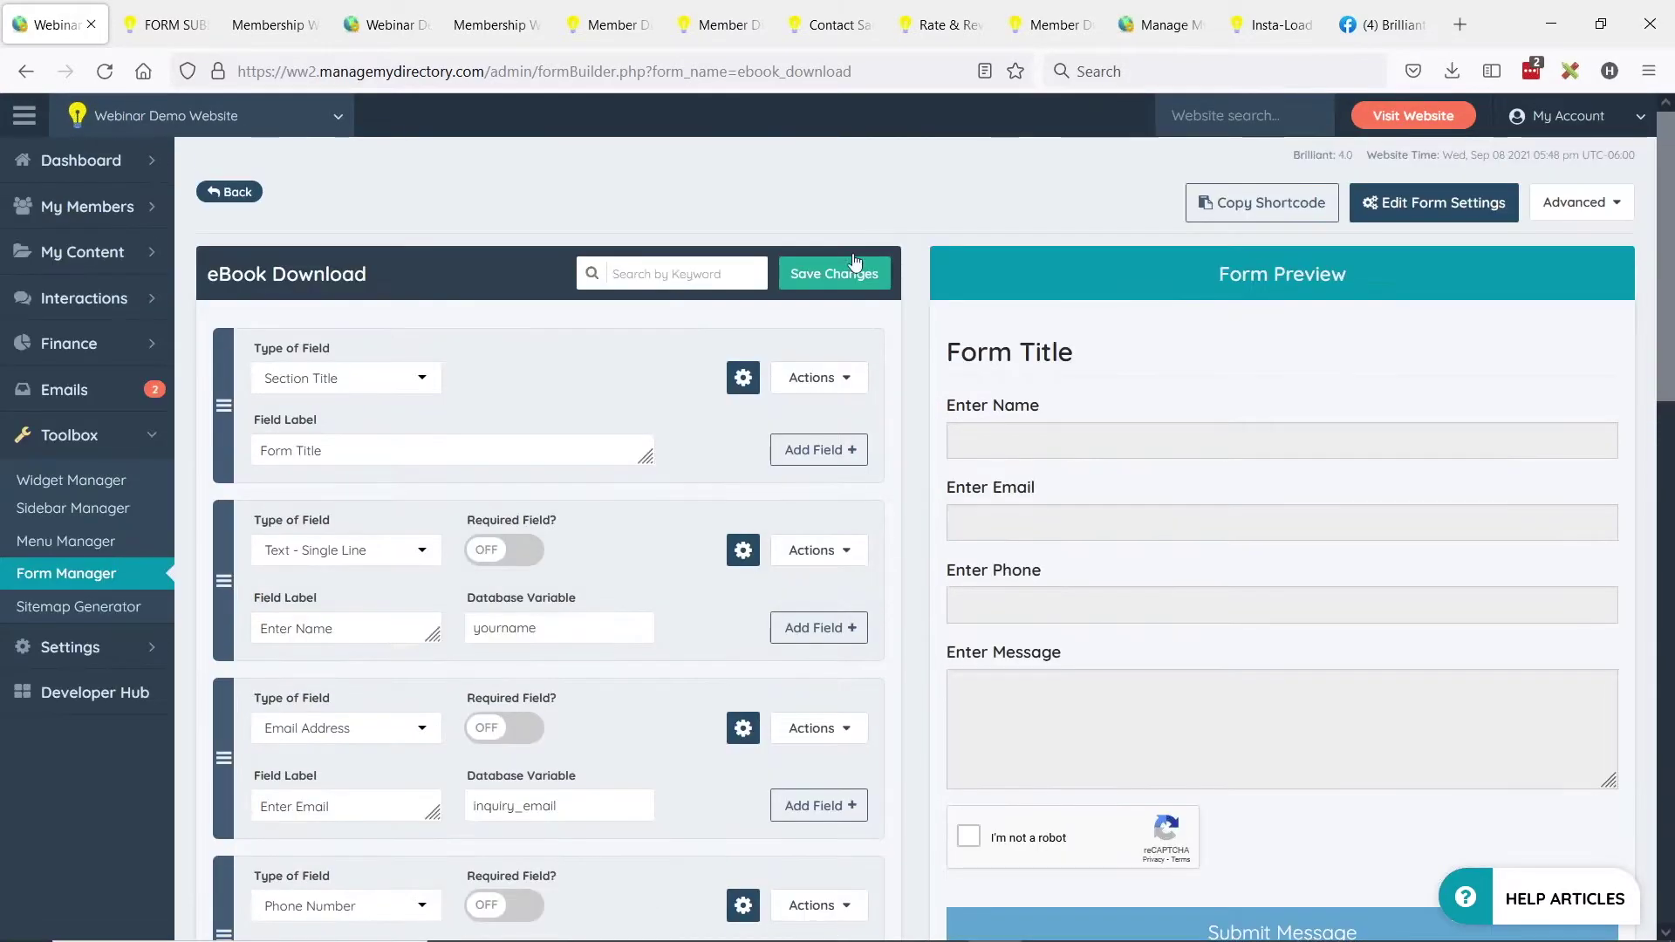
# Save the form's field changes and bring up Edit Form Settings.
pyautogui.click(854, 266)
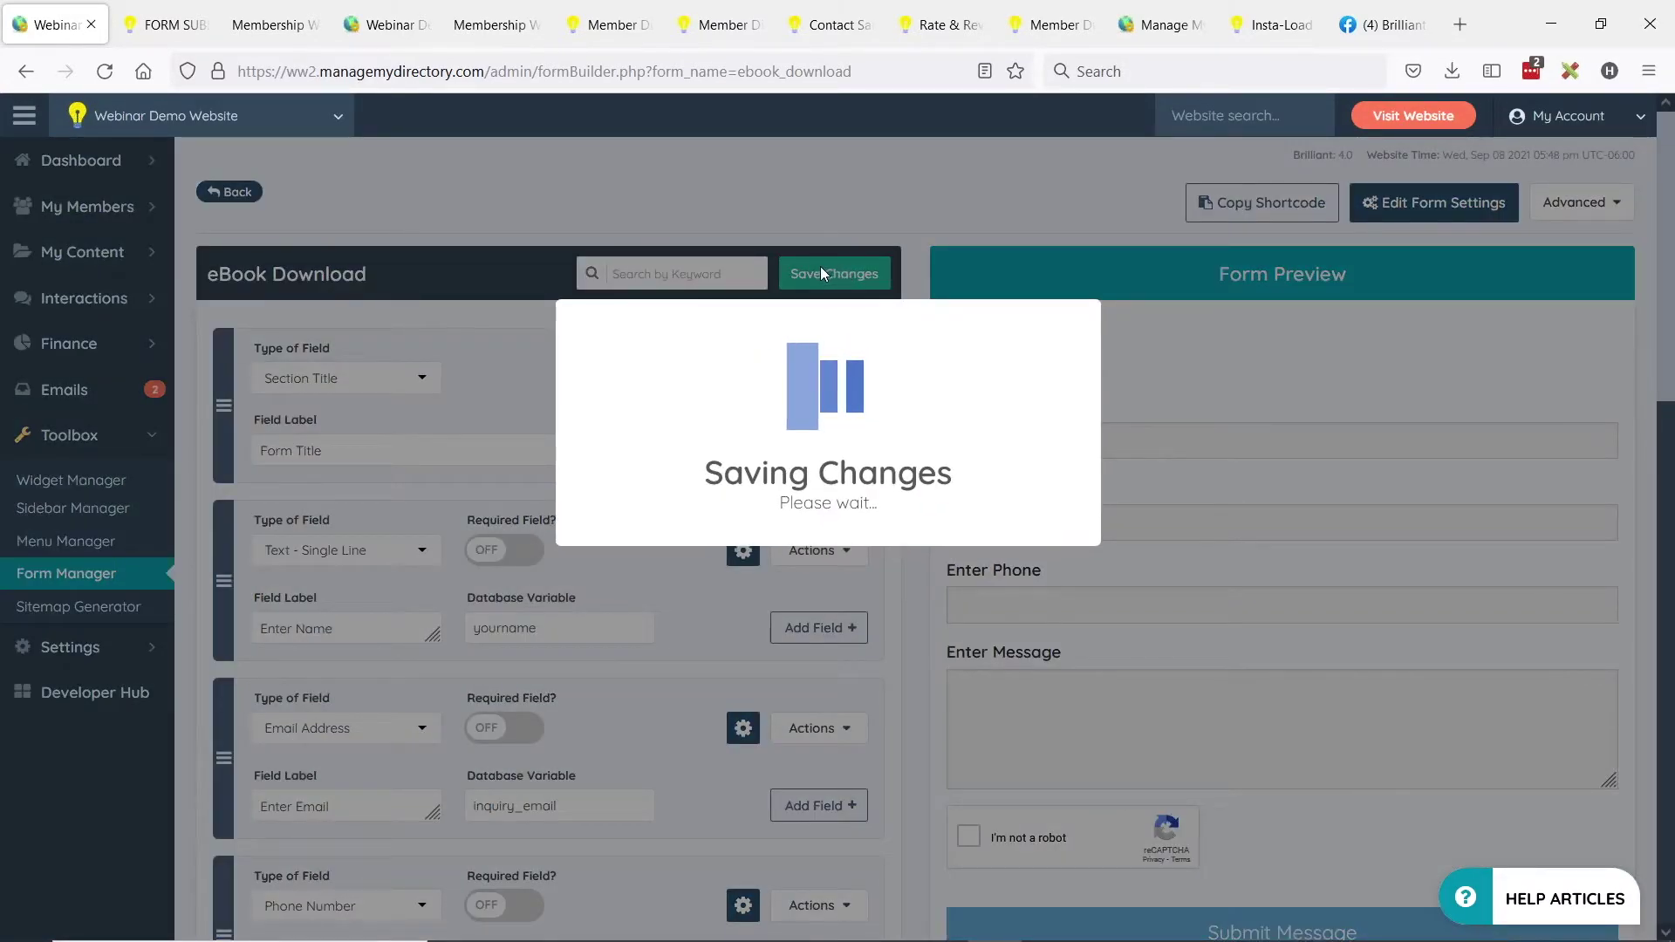
pyautogui.click(827, 553)
pyautogui.click(839, 553)
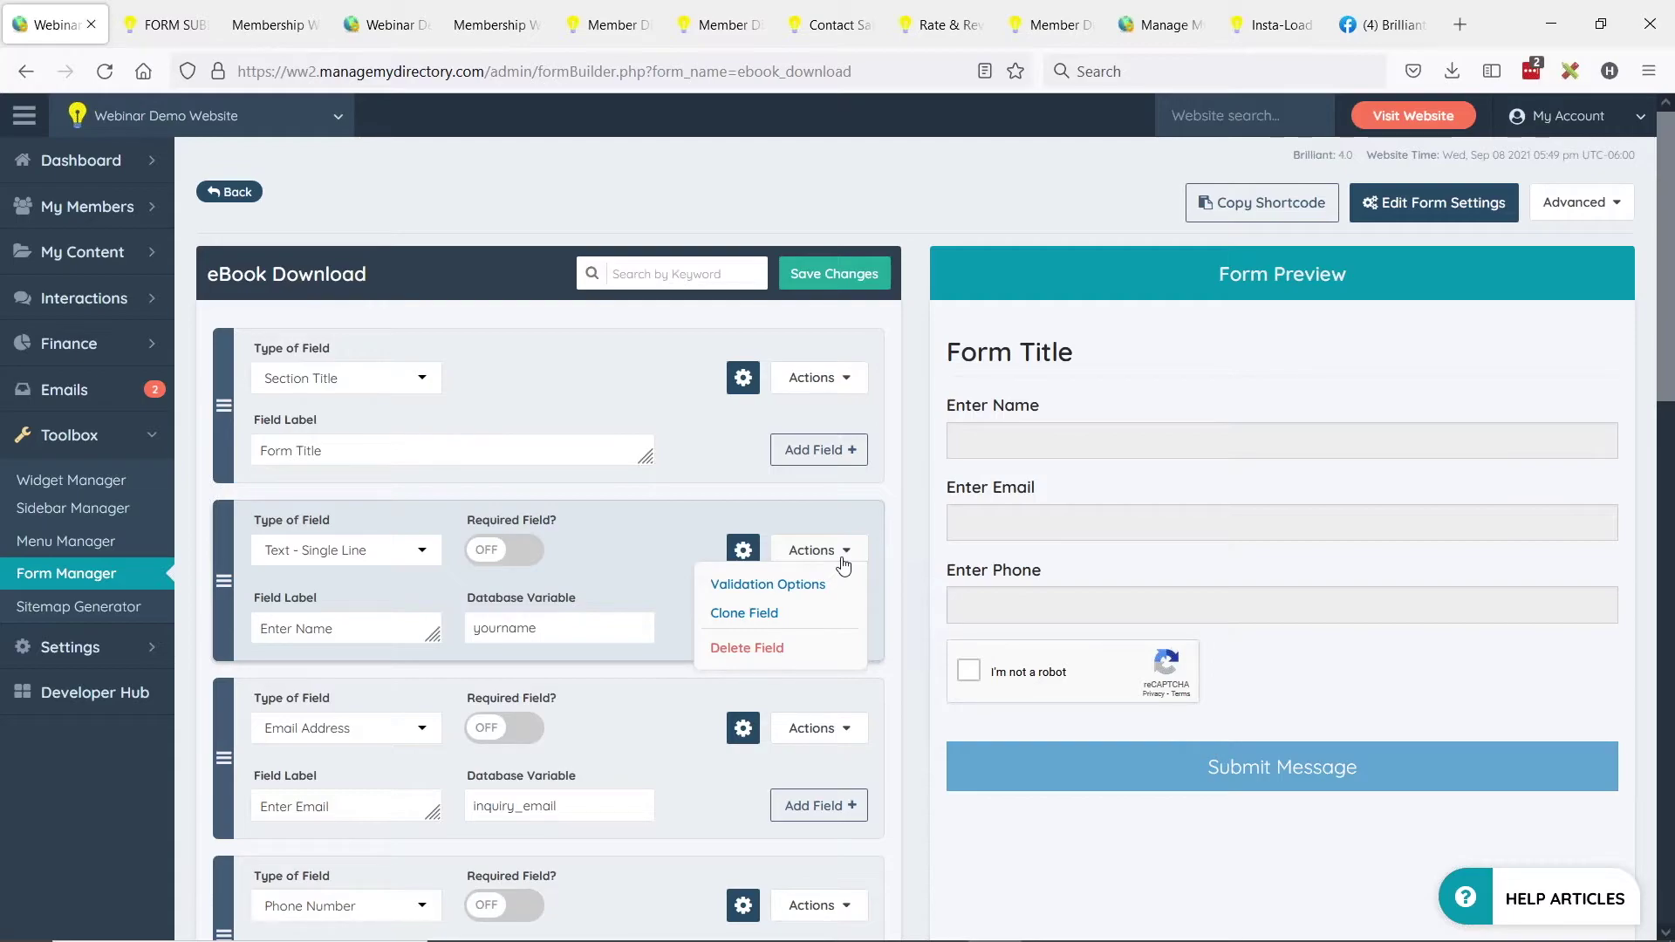
pyautogui.click(845, 552)
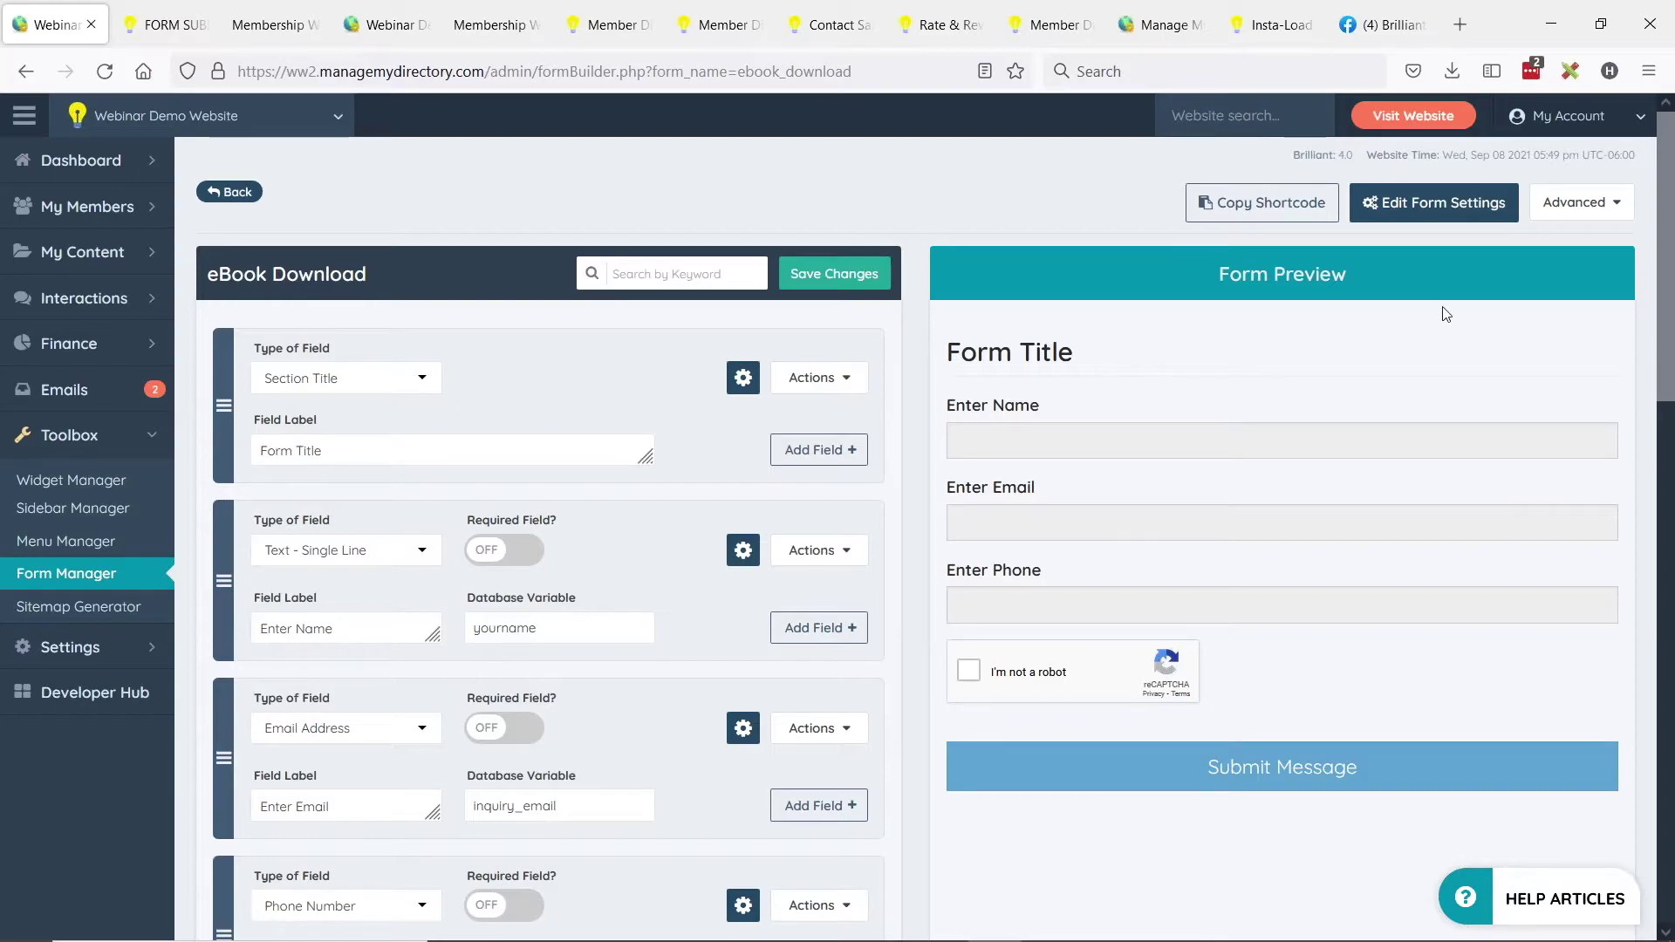
pyautogui.click(1420, 221)
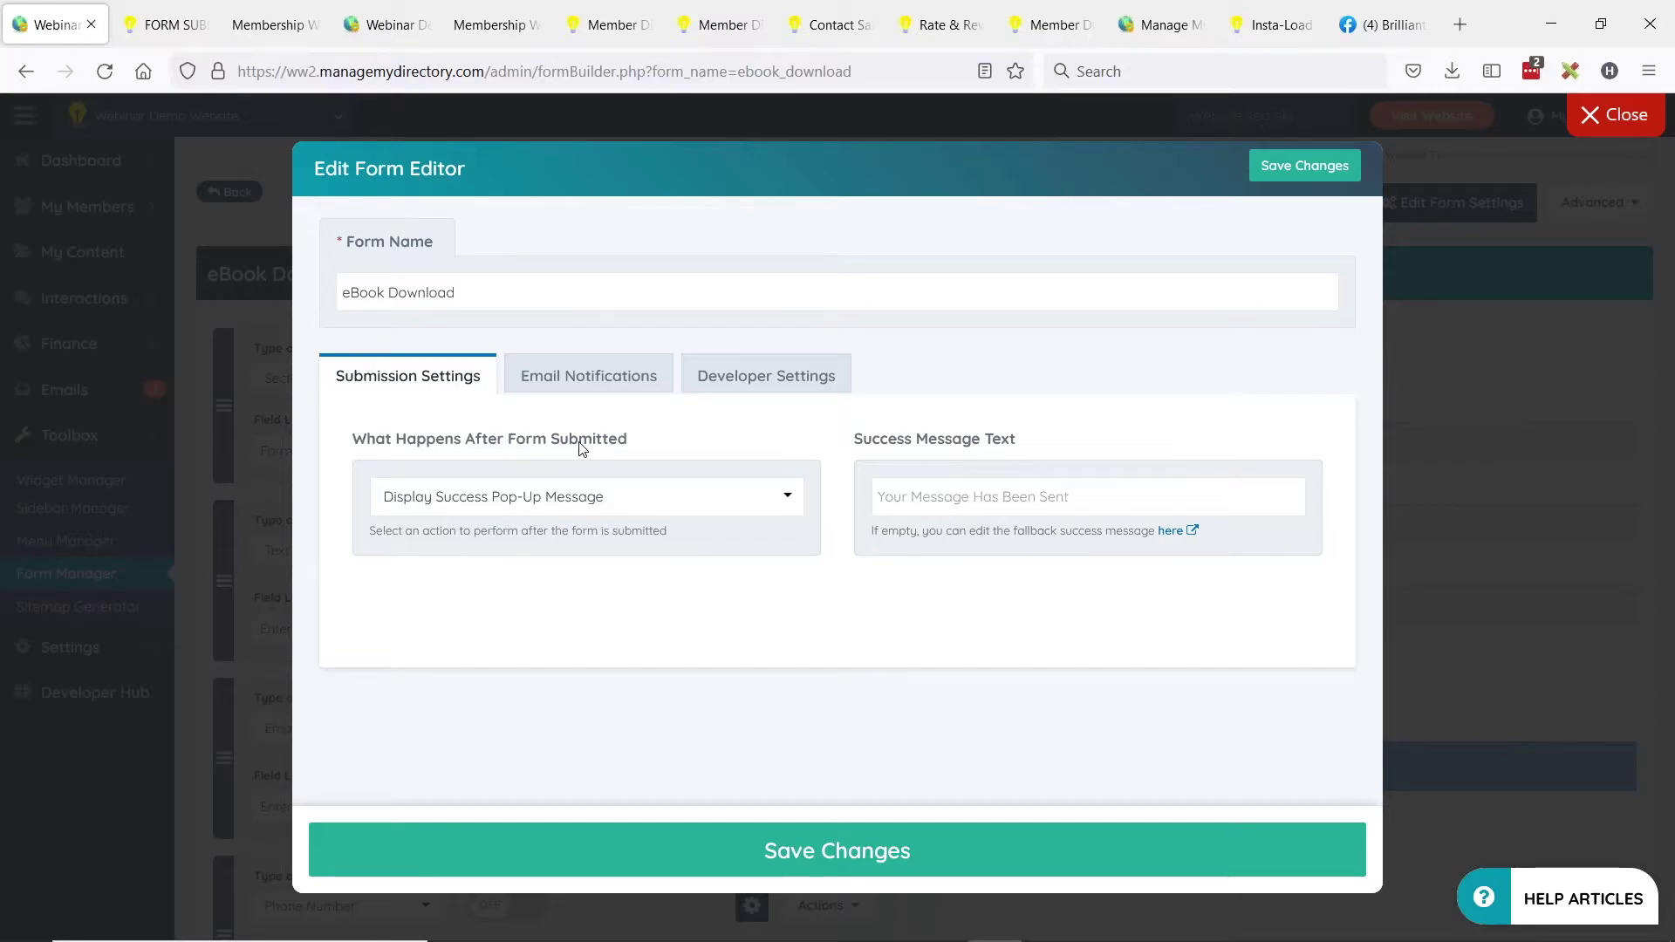
# Redirect submissions to the copied confirmation page URL, with success text 'Thanks... 1 eBook coming right up'.
pyautogui.click(500, 504)
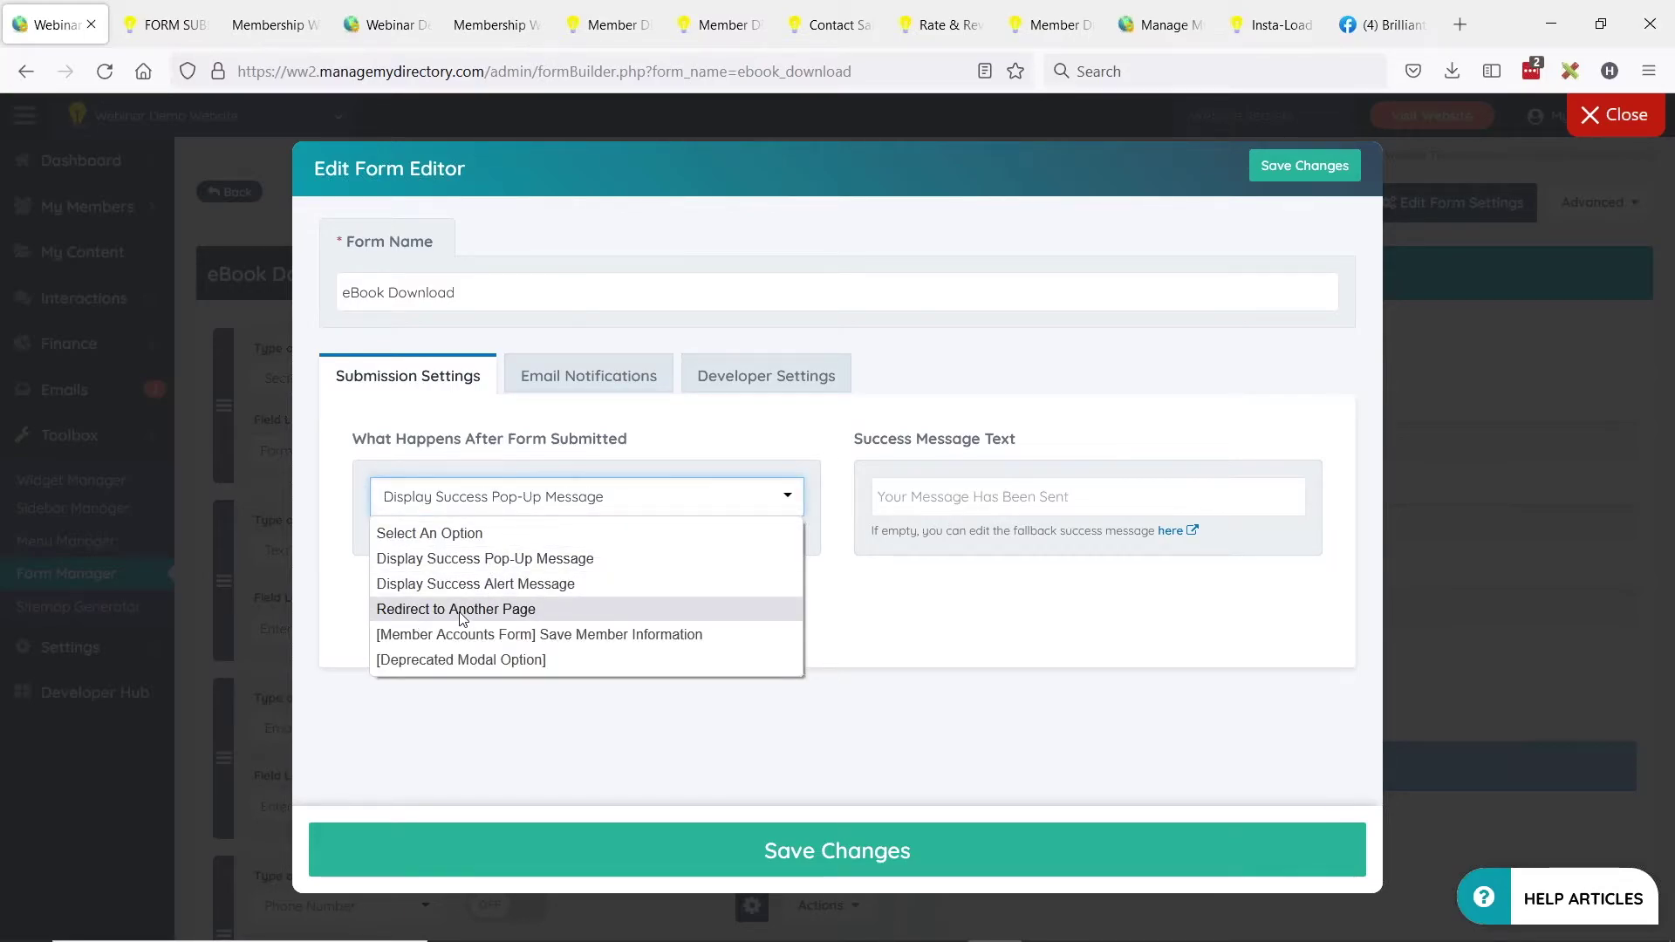
pyautogui.click(462, 610)
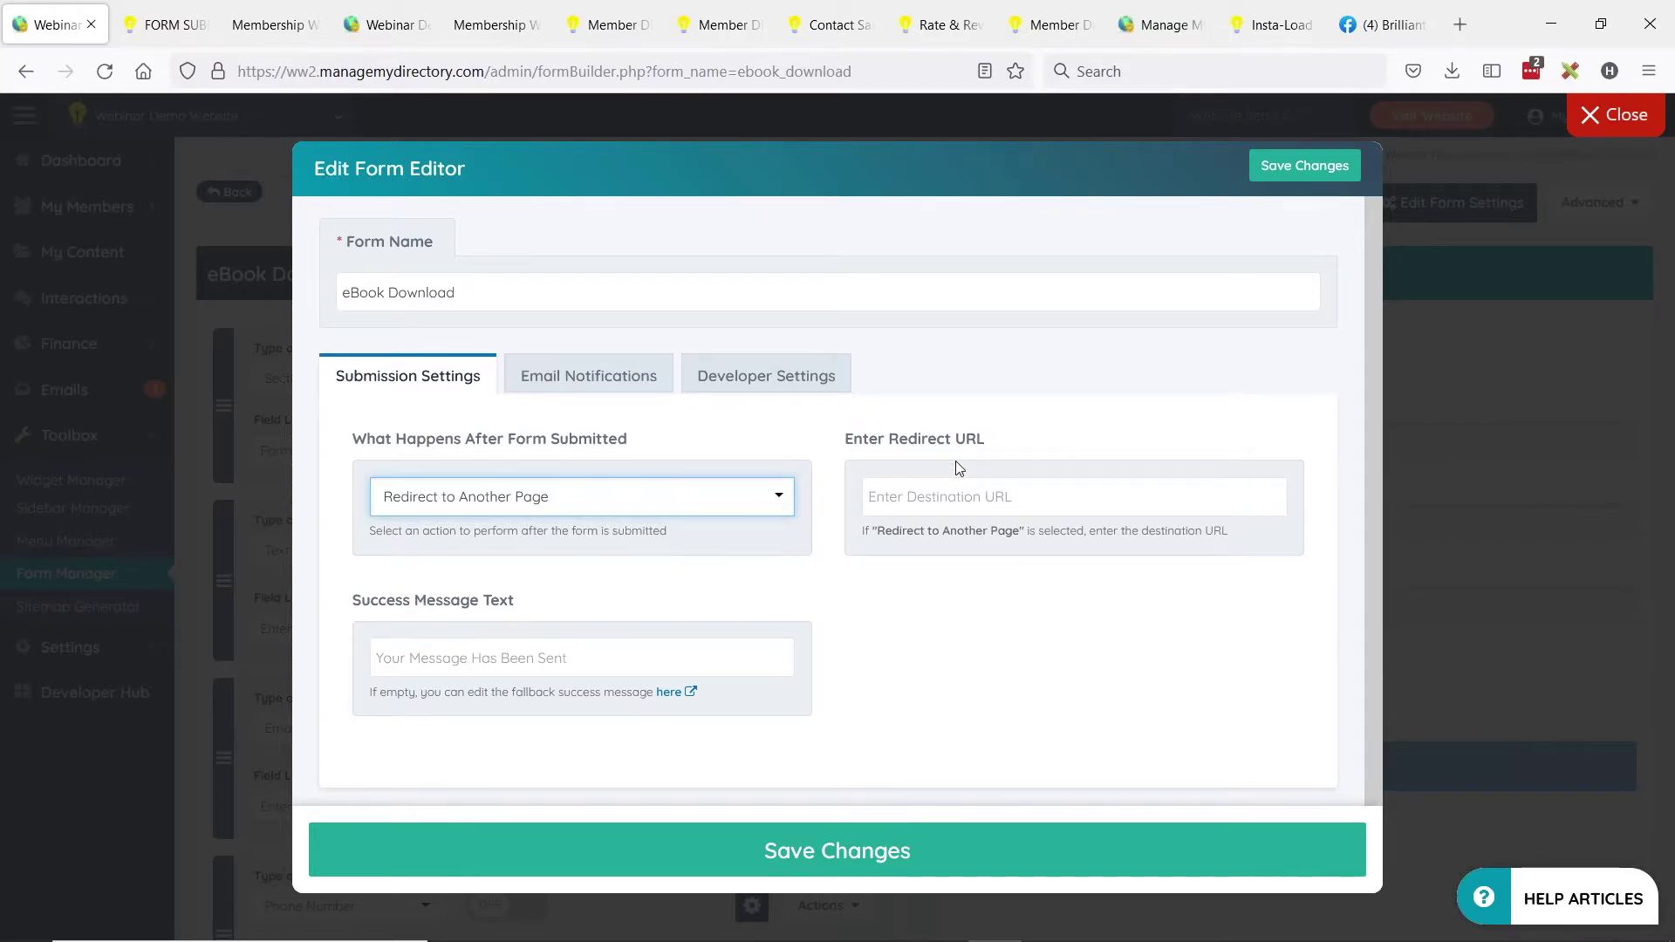
pyautogui.click(174, 4)
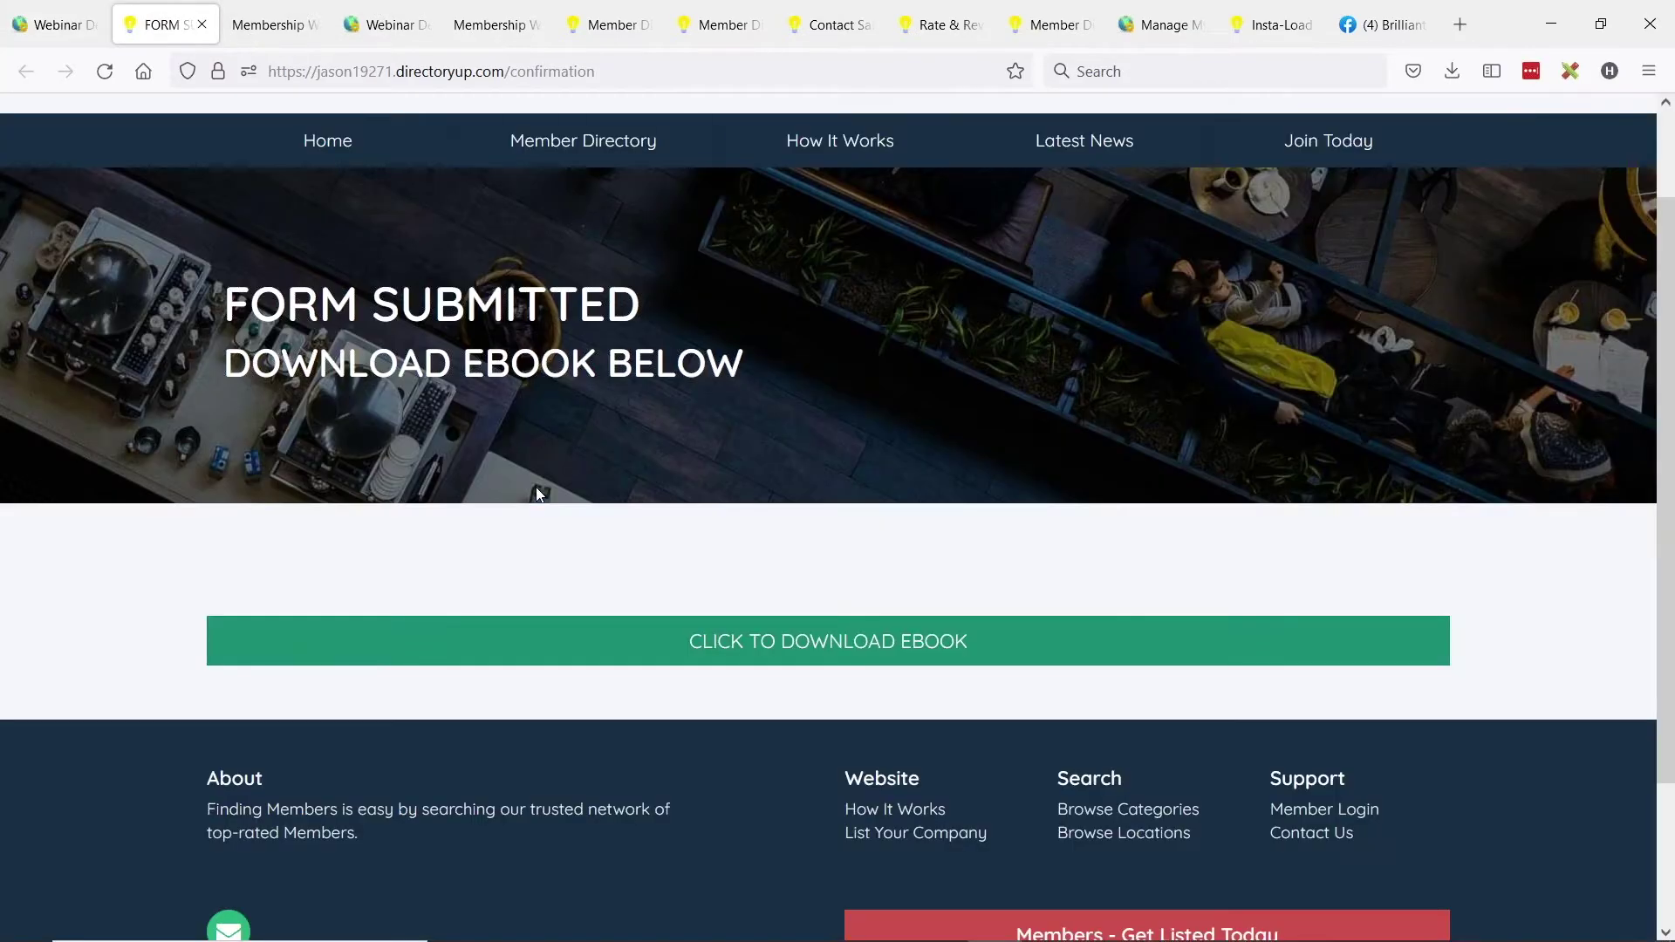
pyautogui.moveTo(618, 71); pyautogui.dragTo(248, 72)
pyautogui.hotkey('ctrl', 'c')
pyautogui.moveTo(281, 478); pyautogui.dragTo(750, 482)
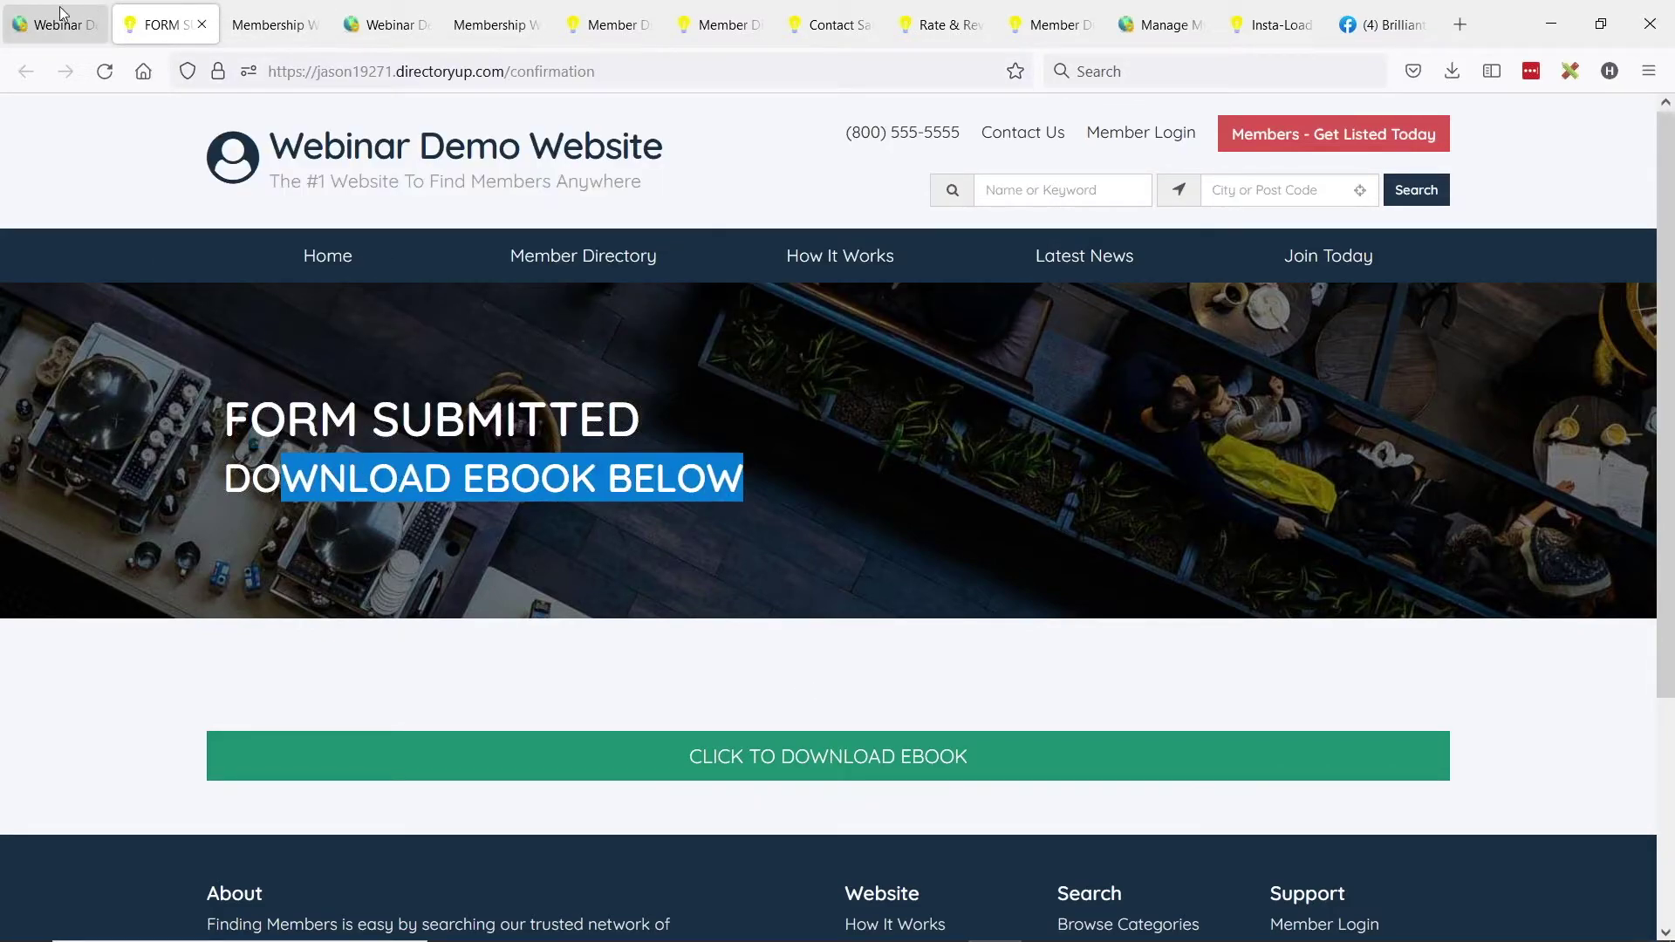
pyautogui.click(54, 19)
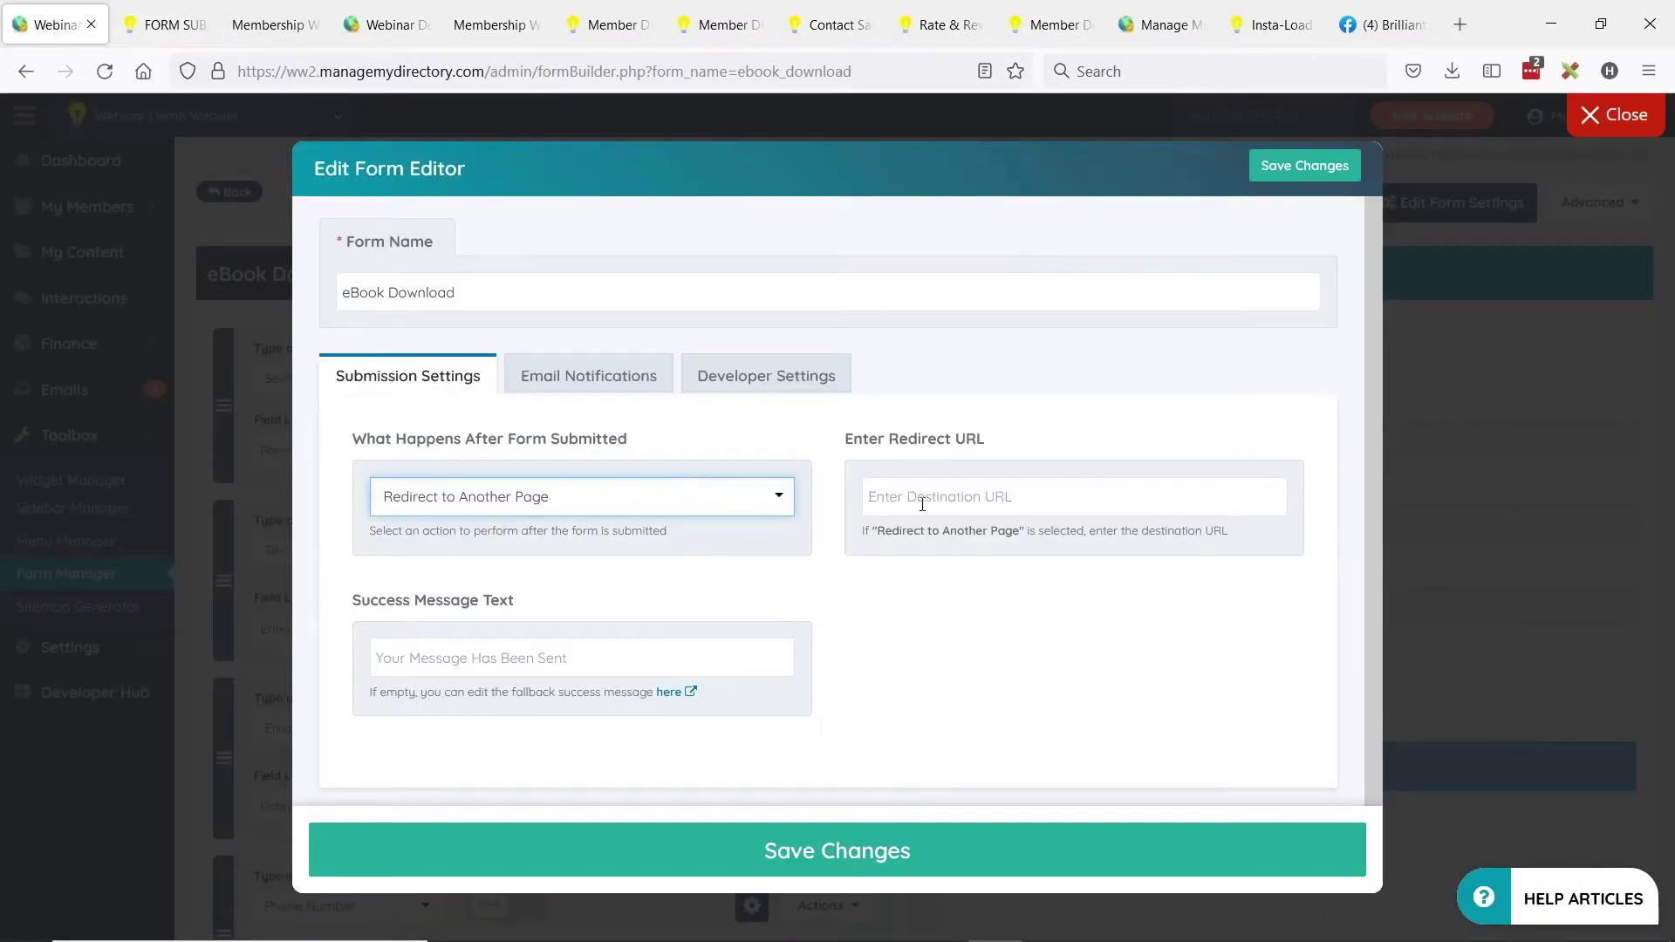
pyautogui.click(1047, 505)
pyautogui.hotkey('ctrl', 'v')
pyautogui.click(449, 662)
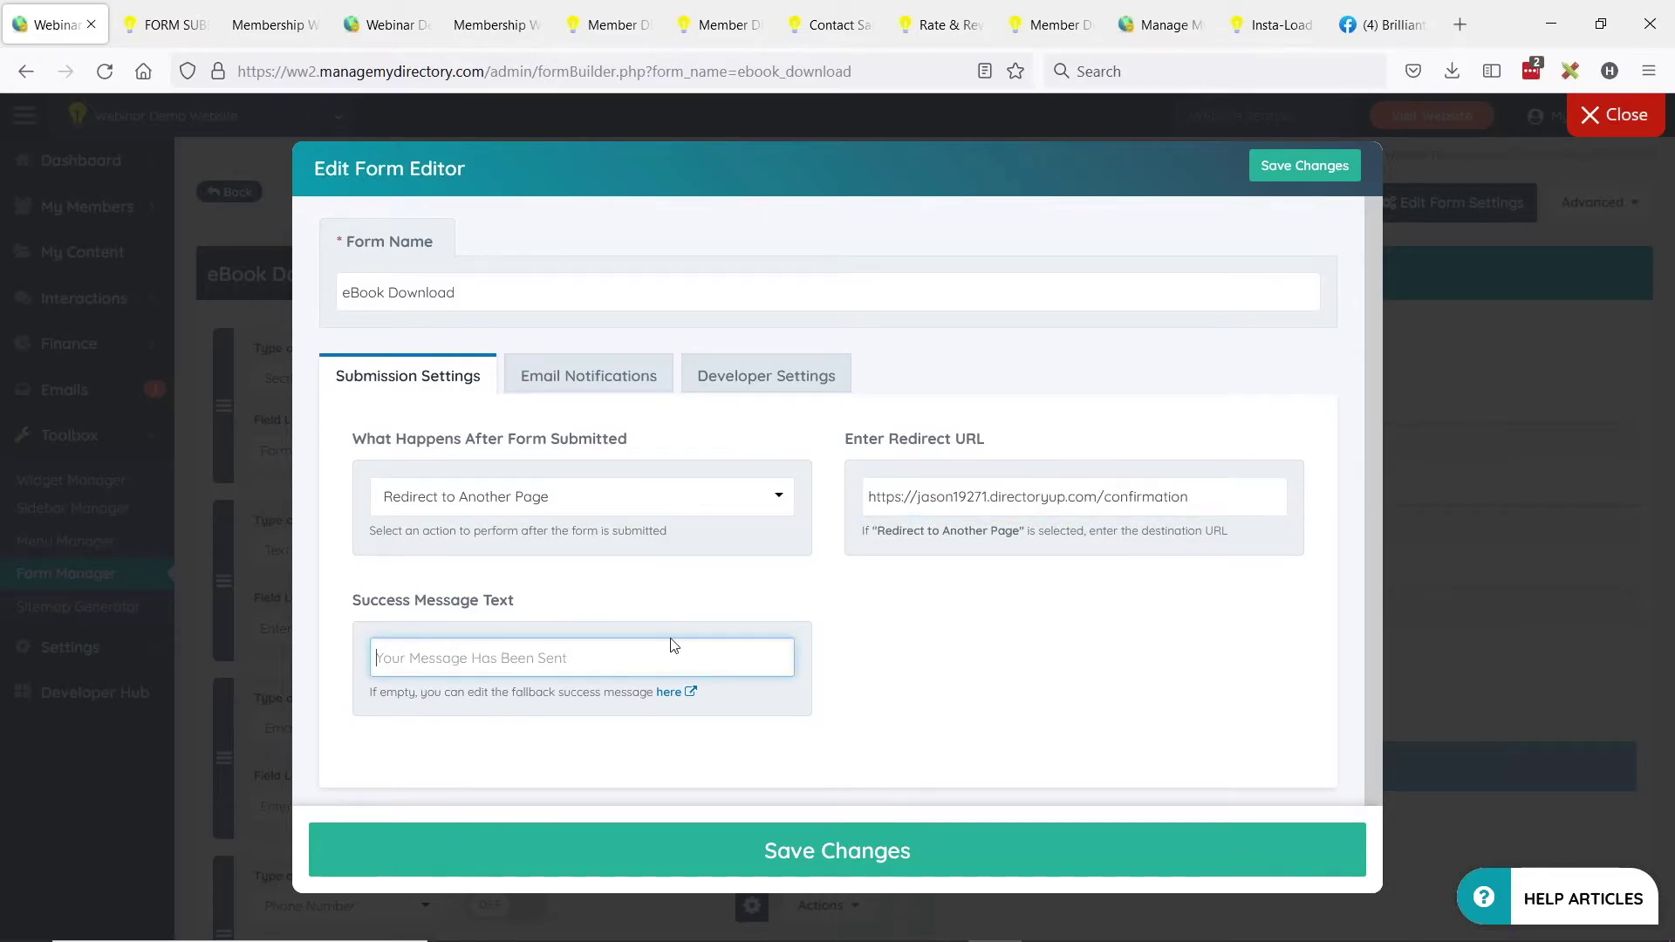
pyautogui.write('Thanks')
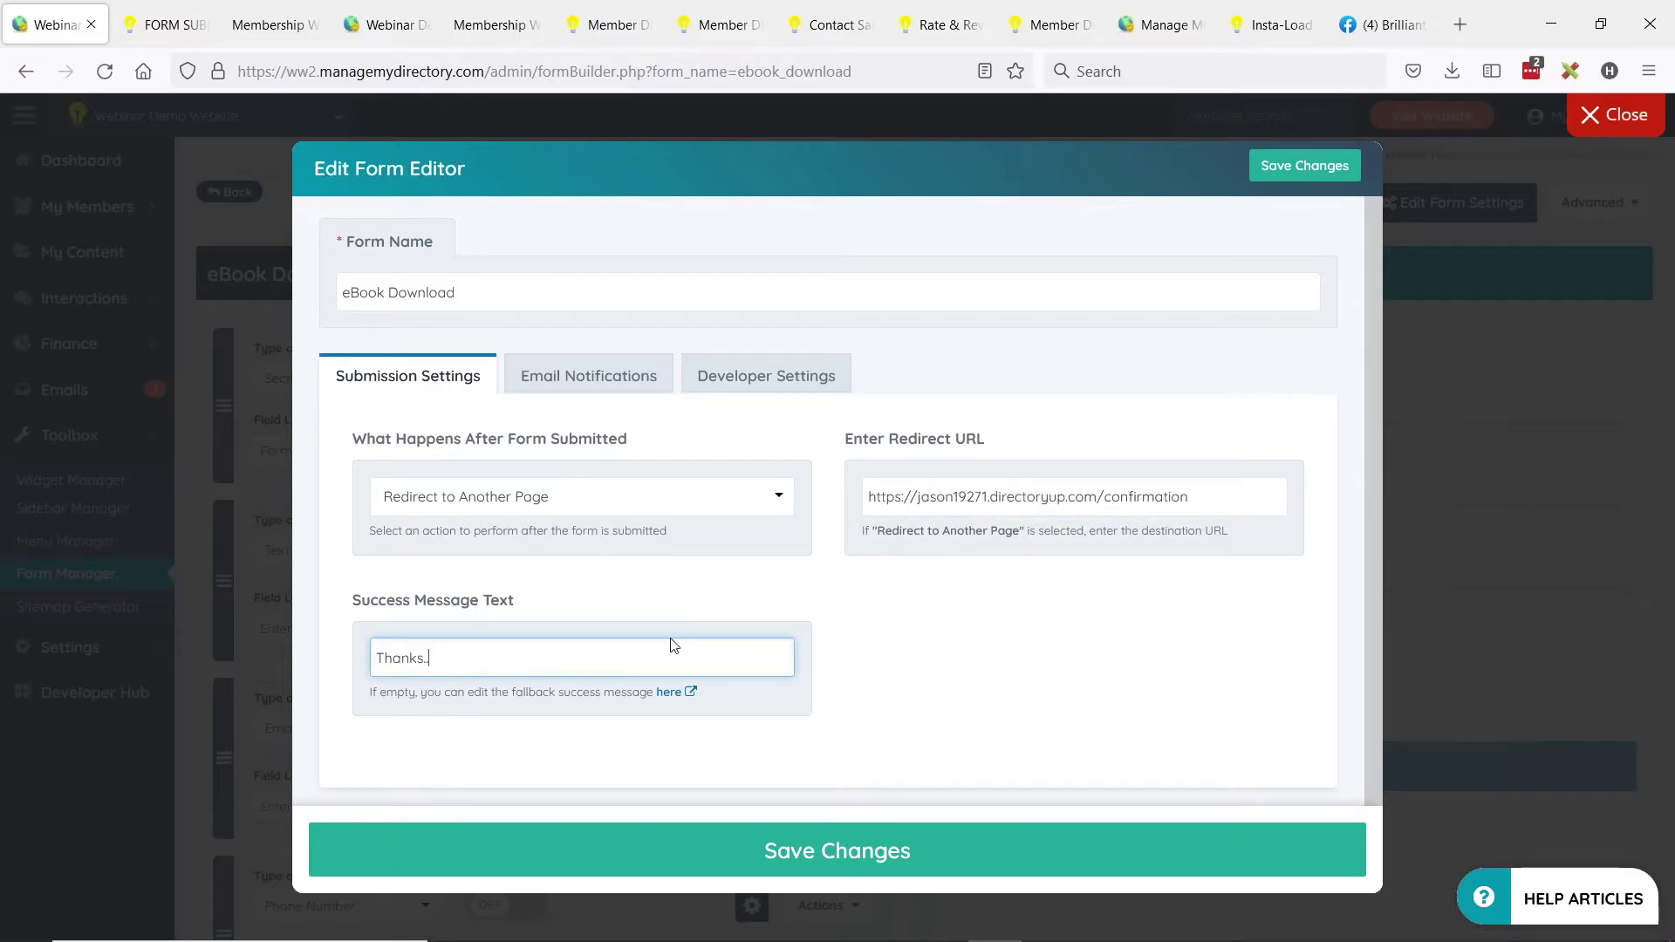
pyautogui.write('... 1 eBook coming right up!')
# Switch Email User After Submission on and choose the 'ebook' email template to send.
pyautogui.click(582, 385)
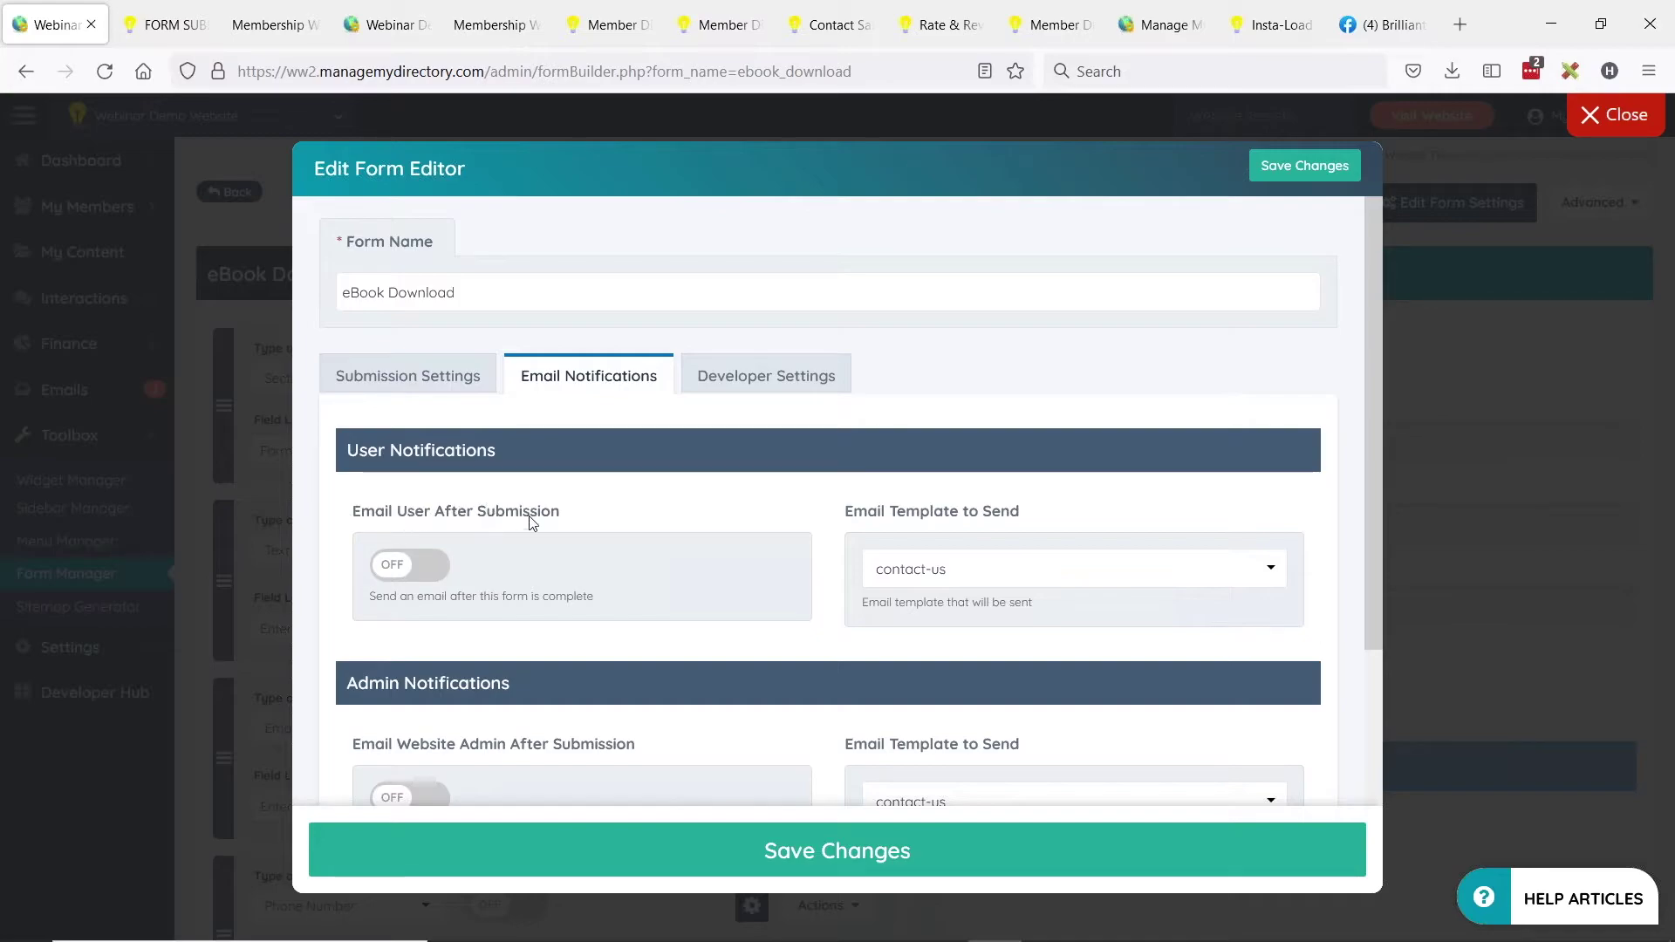
pyautogui.click(394, 573)
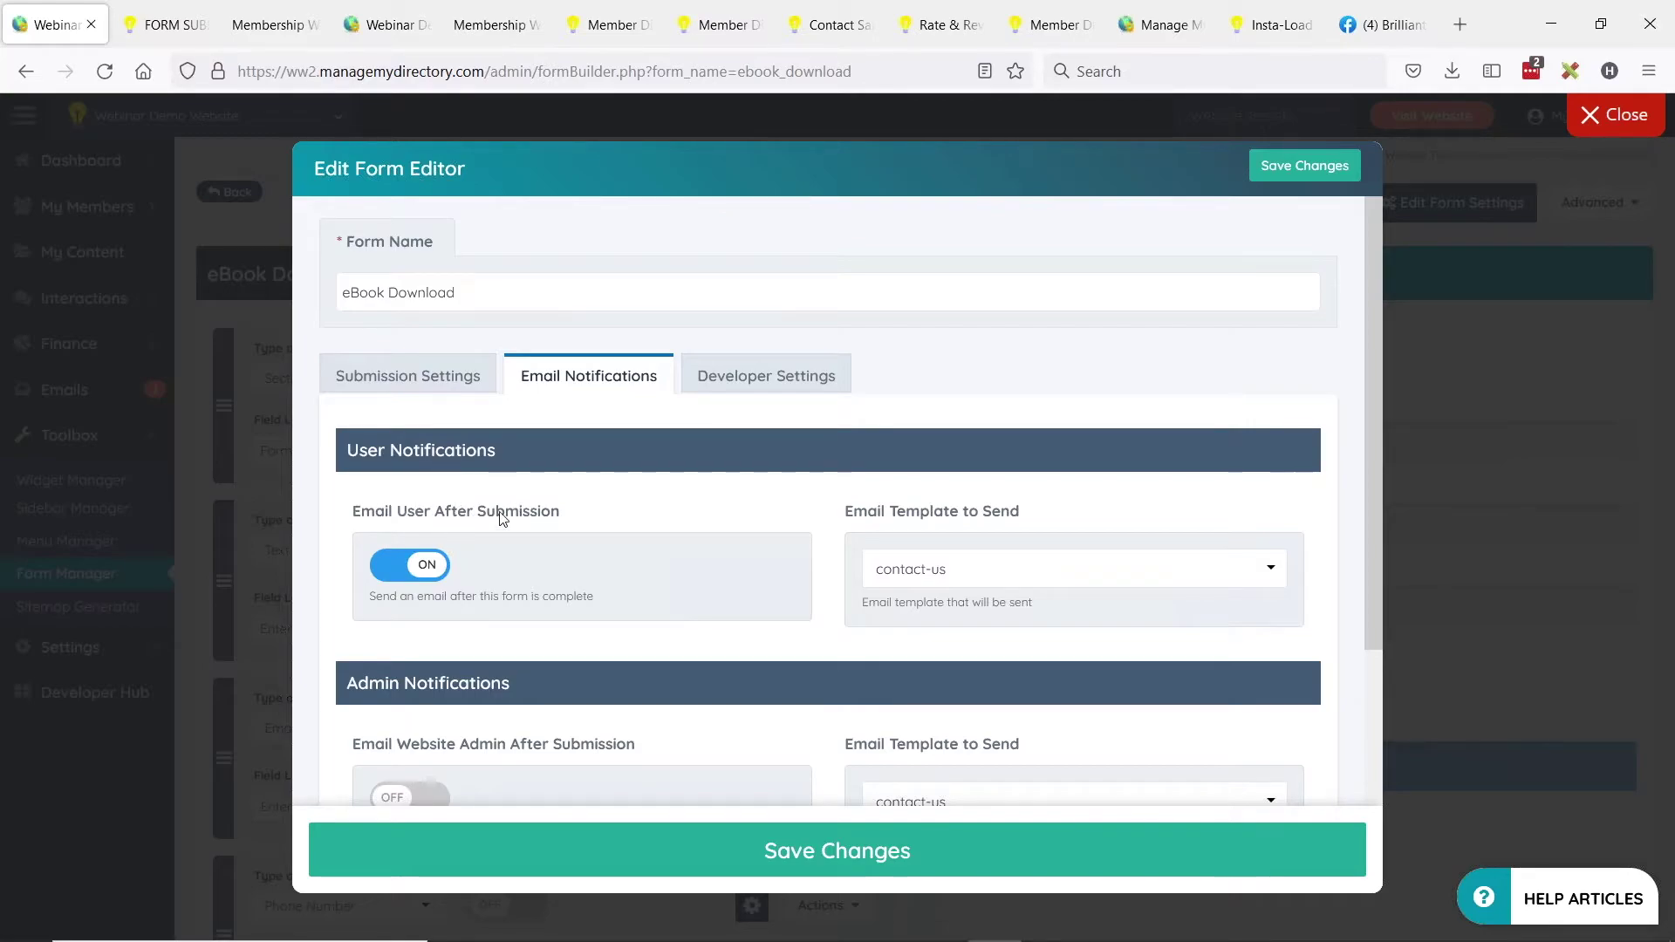
pyautogui.click(975, 575)
pyautogui.click(803, 449)
pyautogui.click(992, 569)
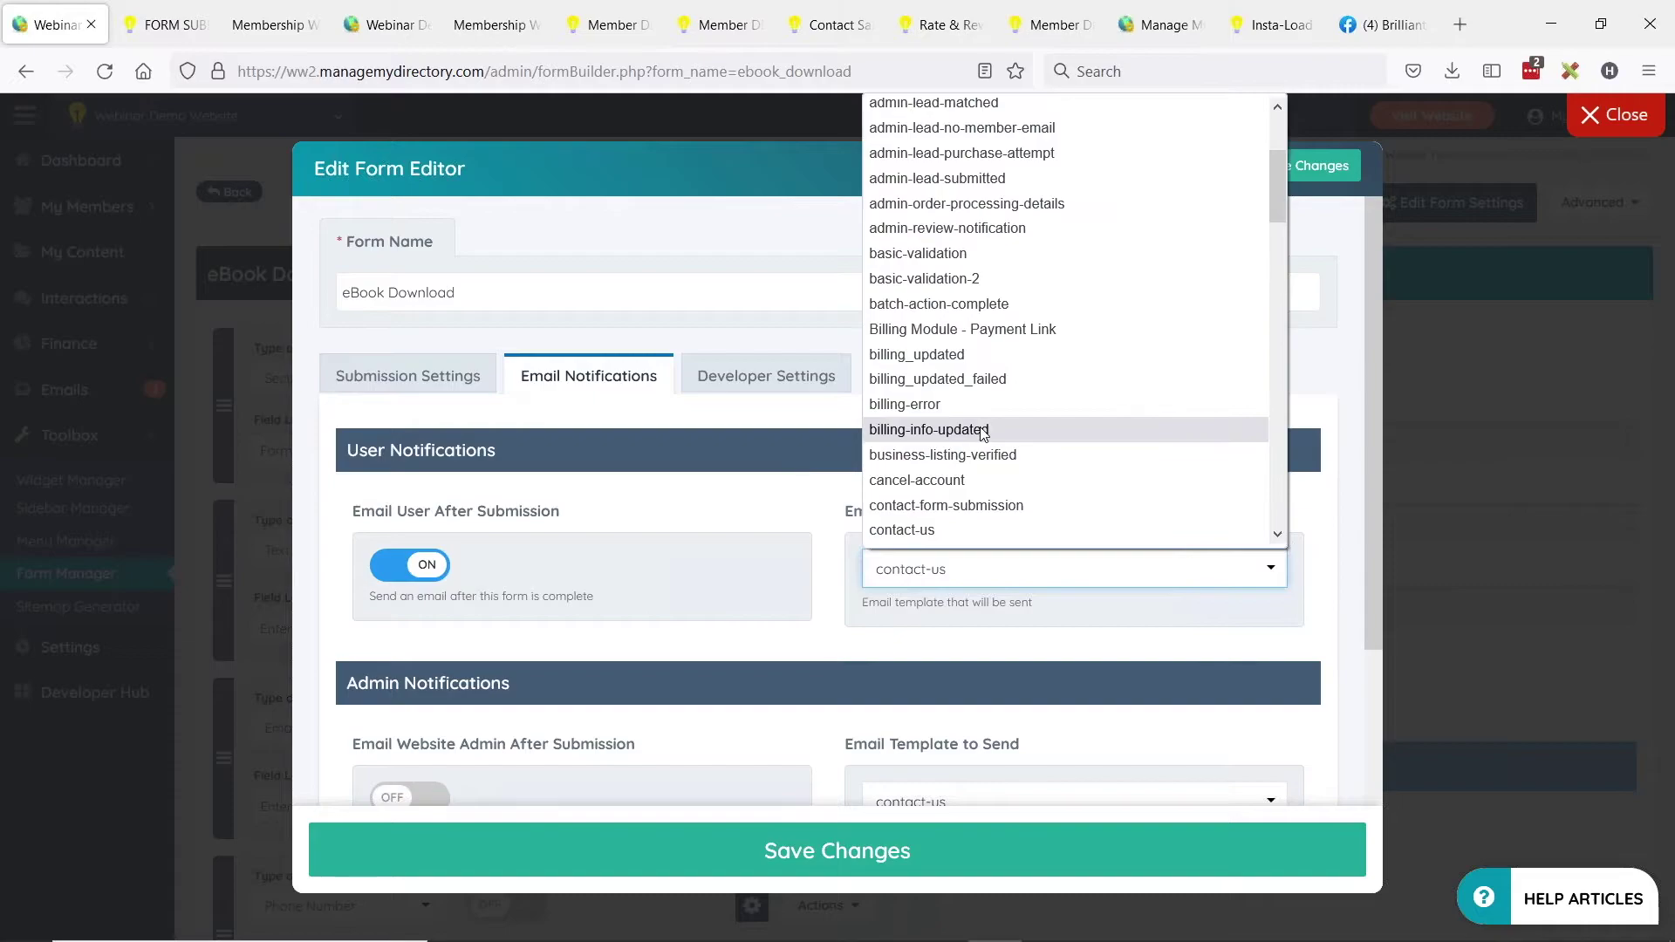
pyautogui.scroll(3, 992, 393)
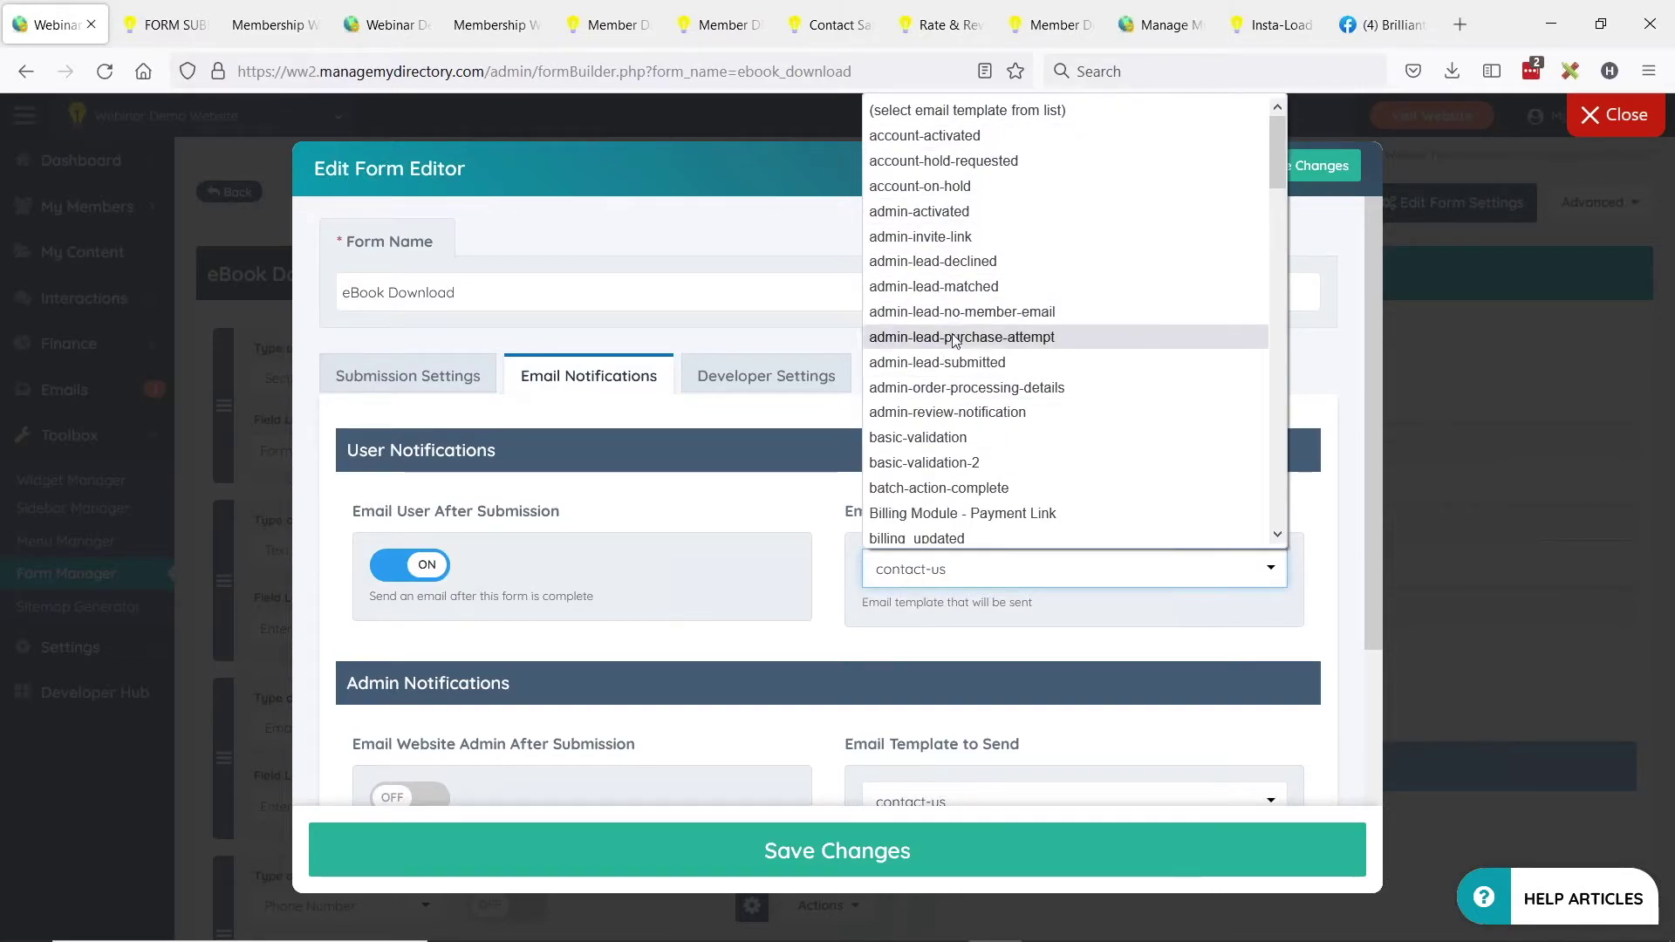
pyautogui.scroll(-12, 951, 349)
pyautogui.click(929, 530)
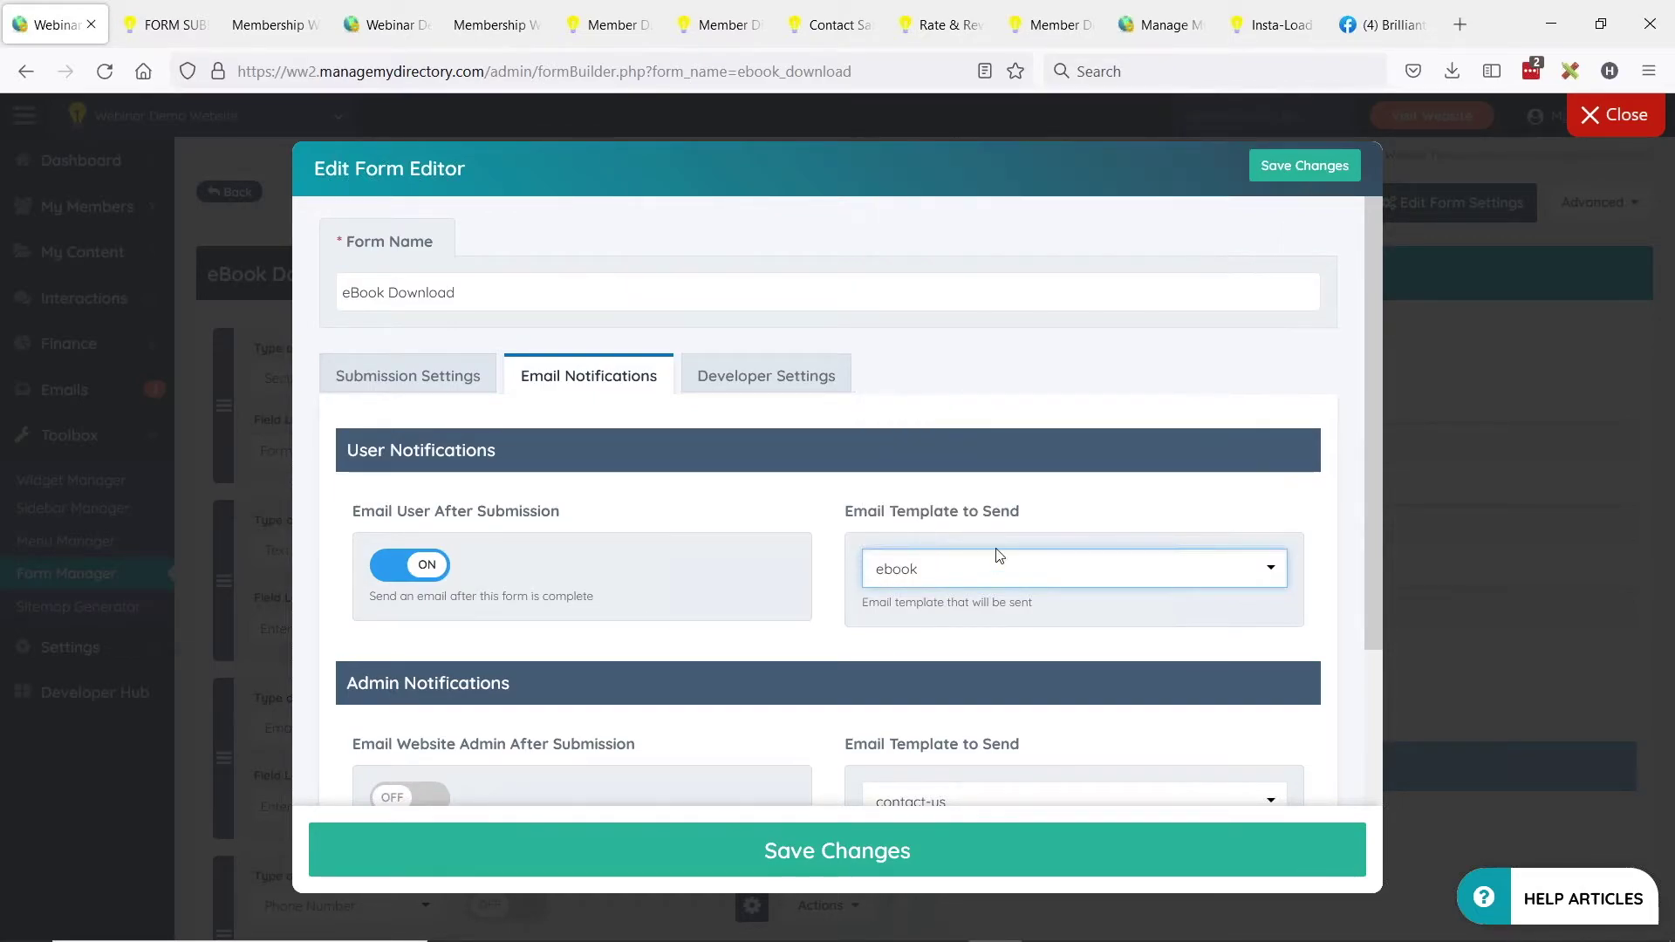
pyautogui.moveTo(856, 515); pyautogui.dragTo(1031, 510)
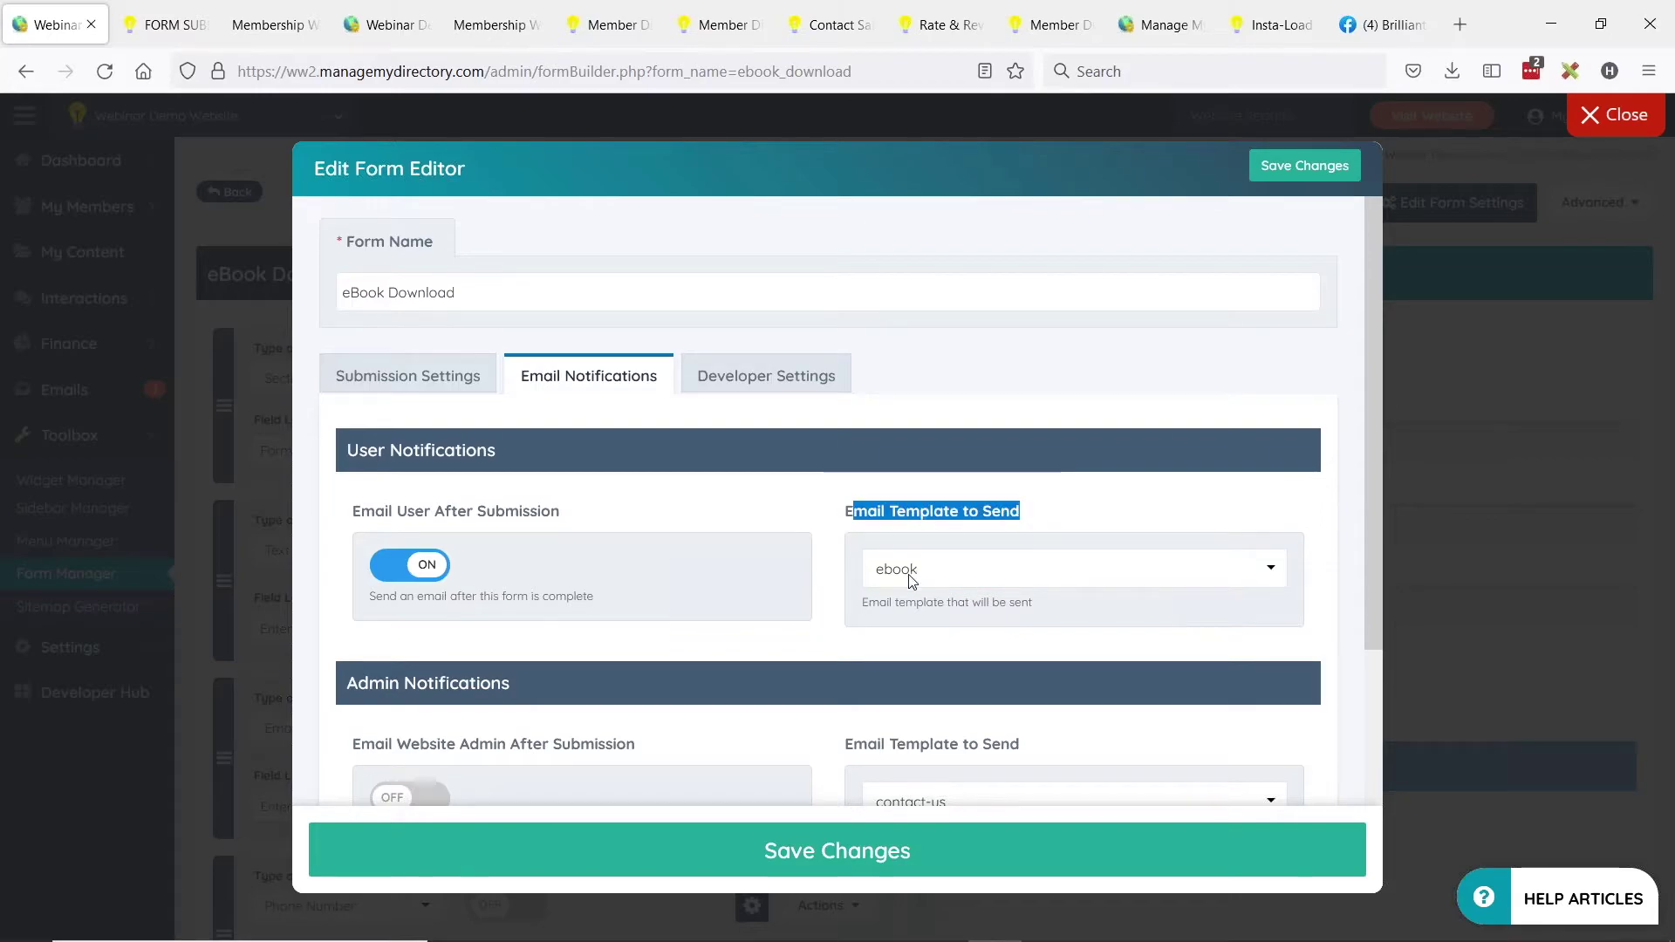
pyautogui.click(794, 493)
pyautogui.scroll(-3, 838, 489)
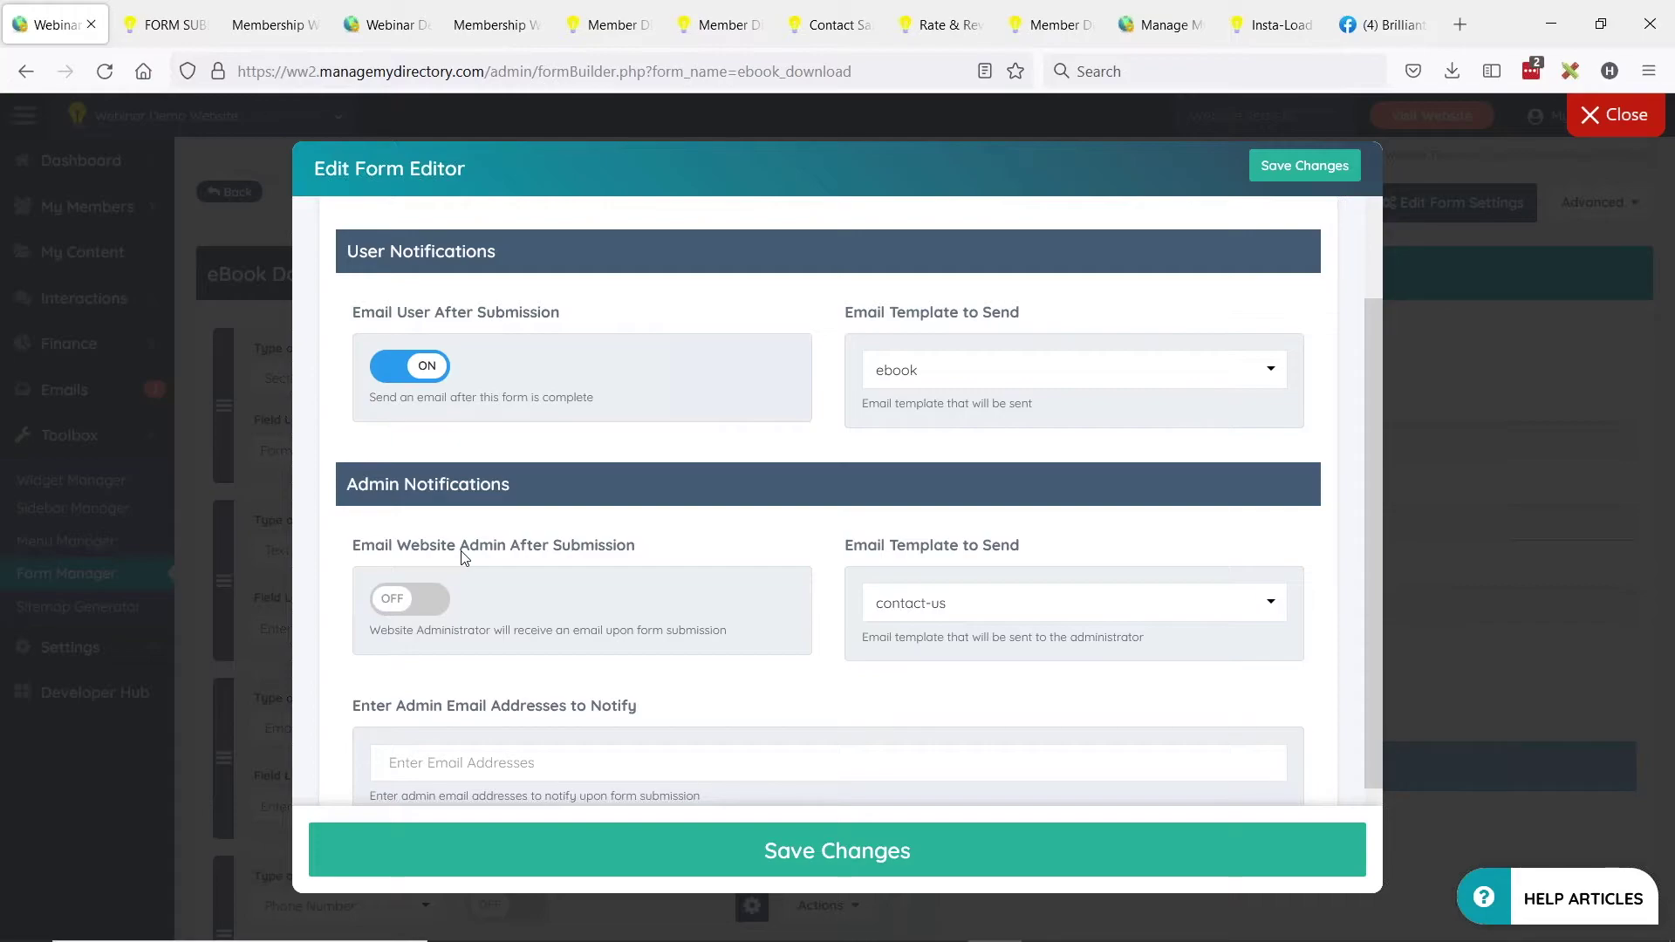
# Add and remove an admin email address, leave admin notifications off, and save the form settings.
pyautogui.click(403, 602)
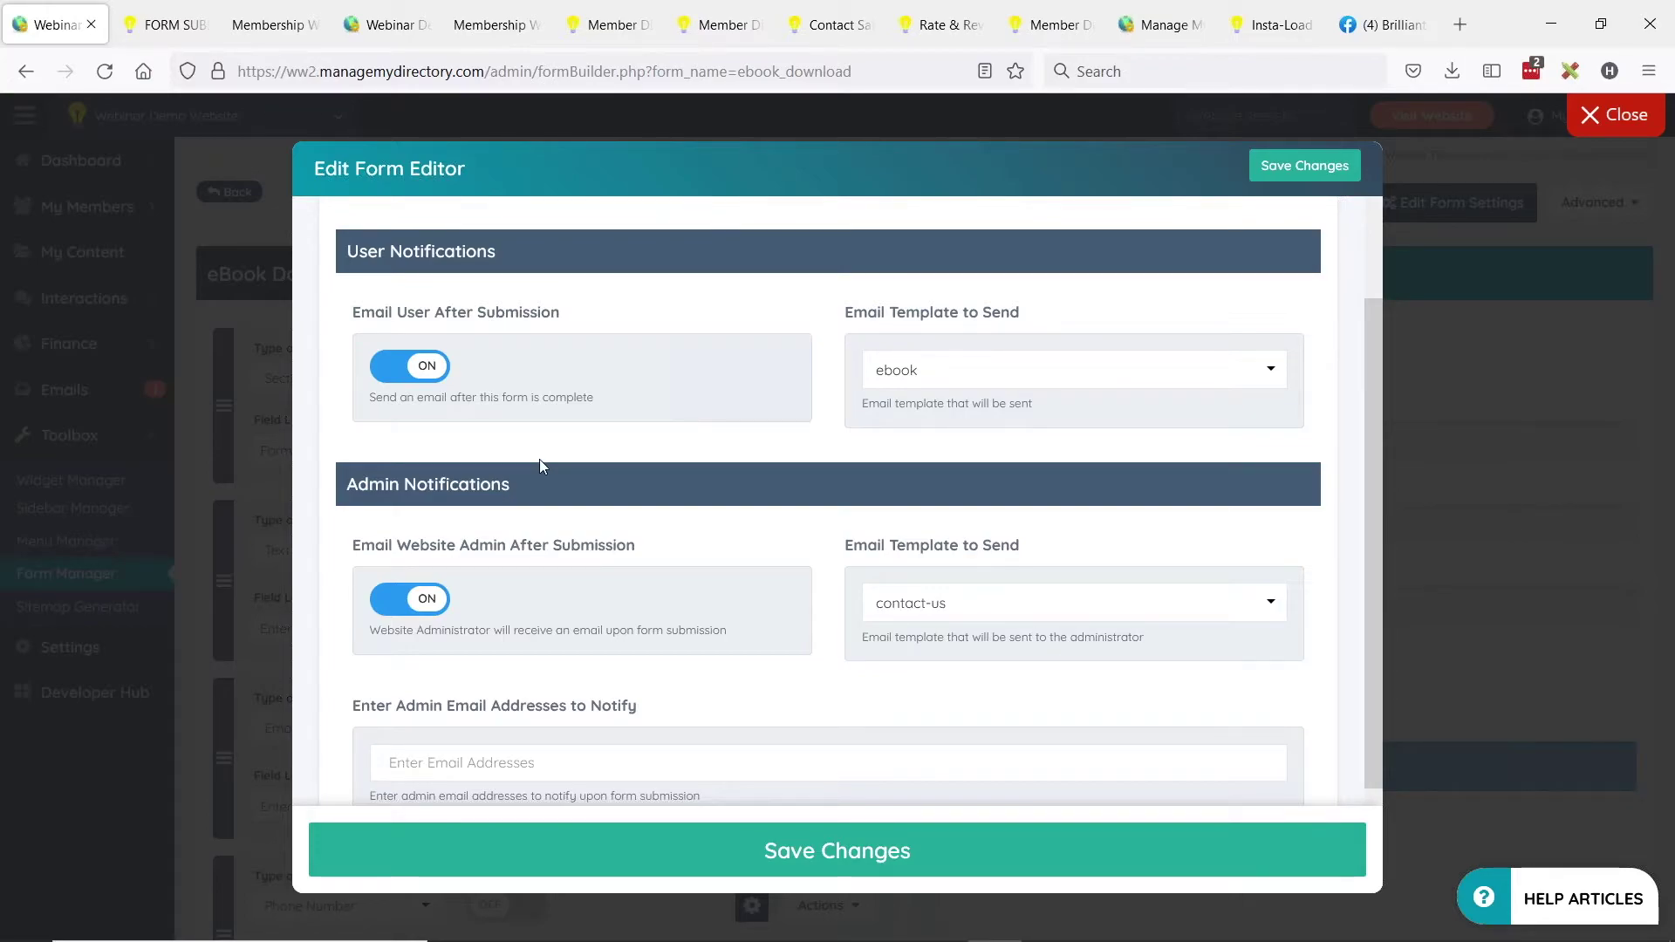
pyautogui.scroll(-1, 534, 454)
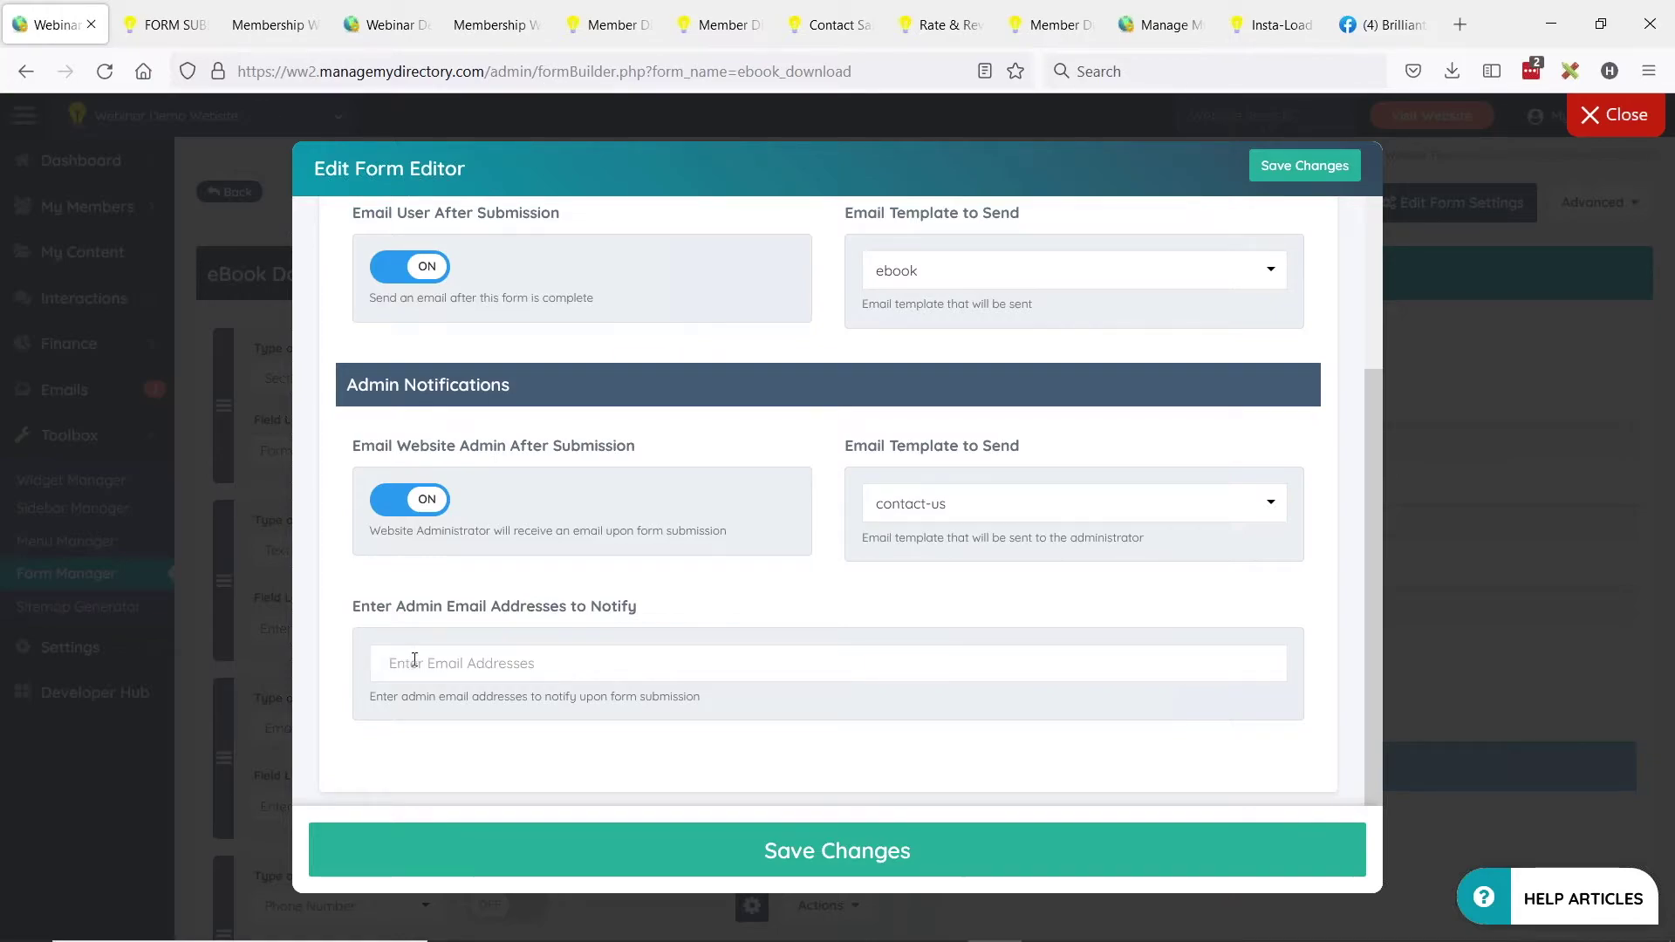
pyautogui.click(480, 656)
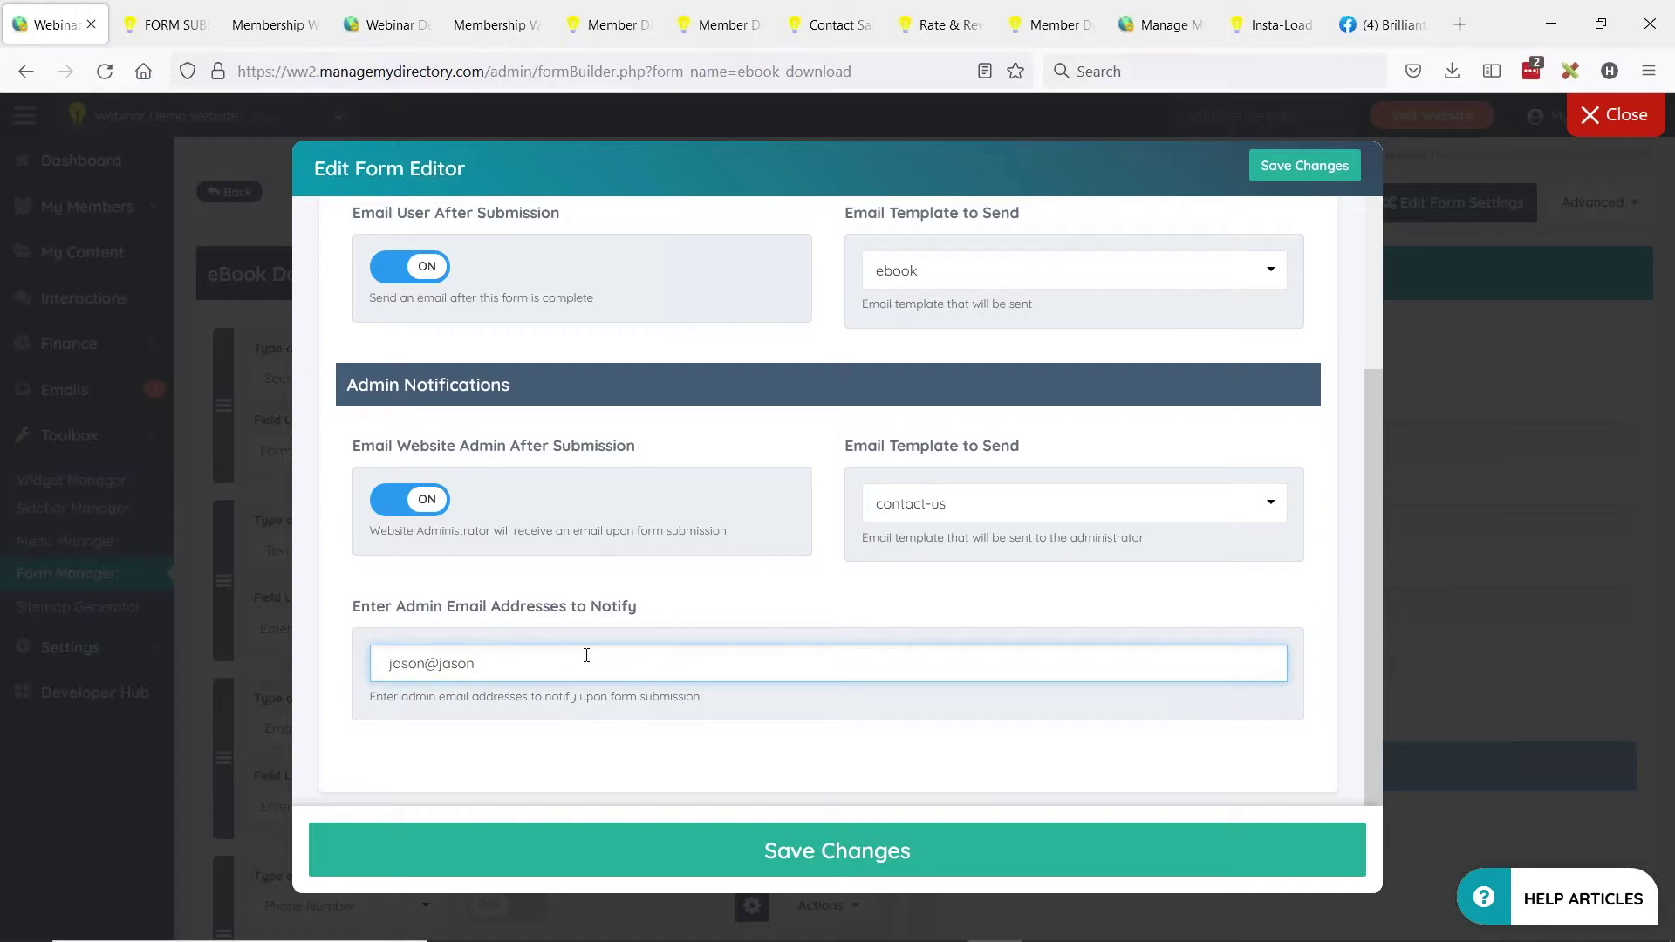
pyautogui.press('Return')
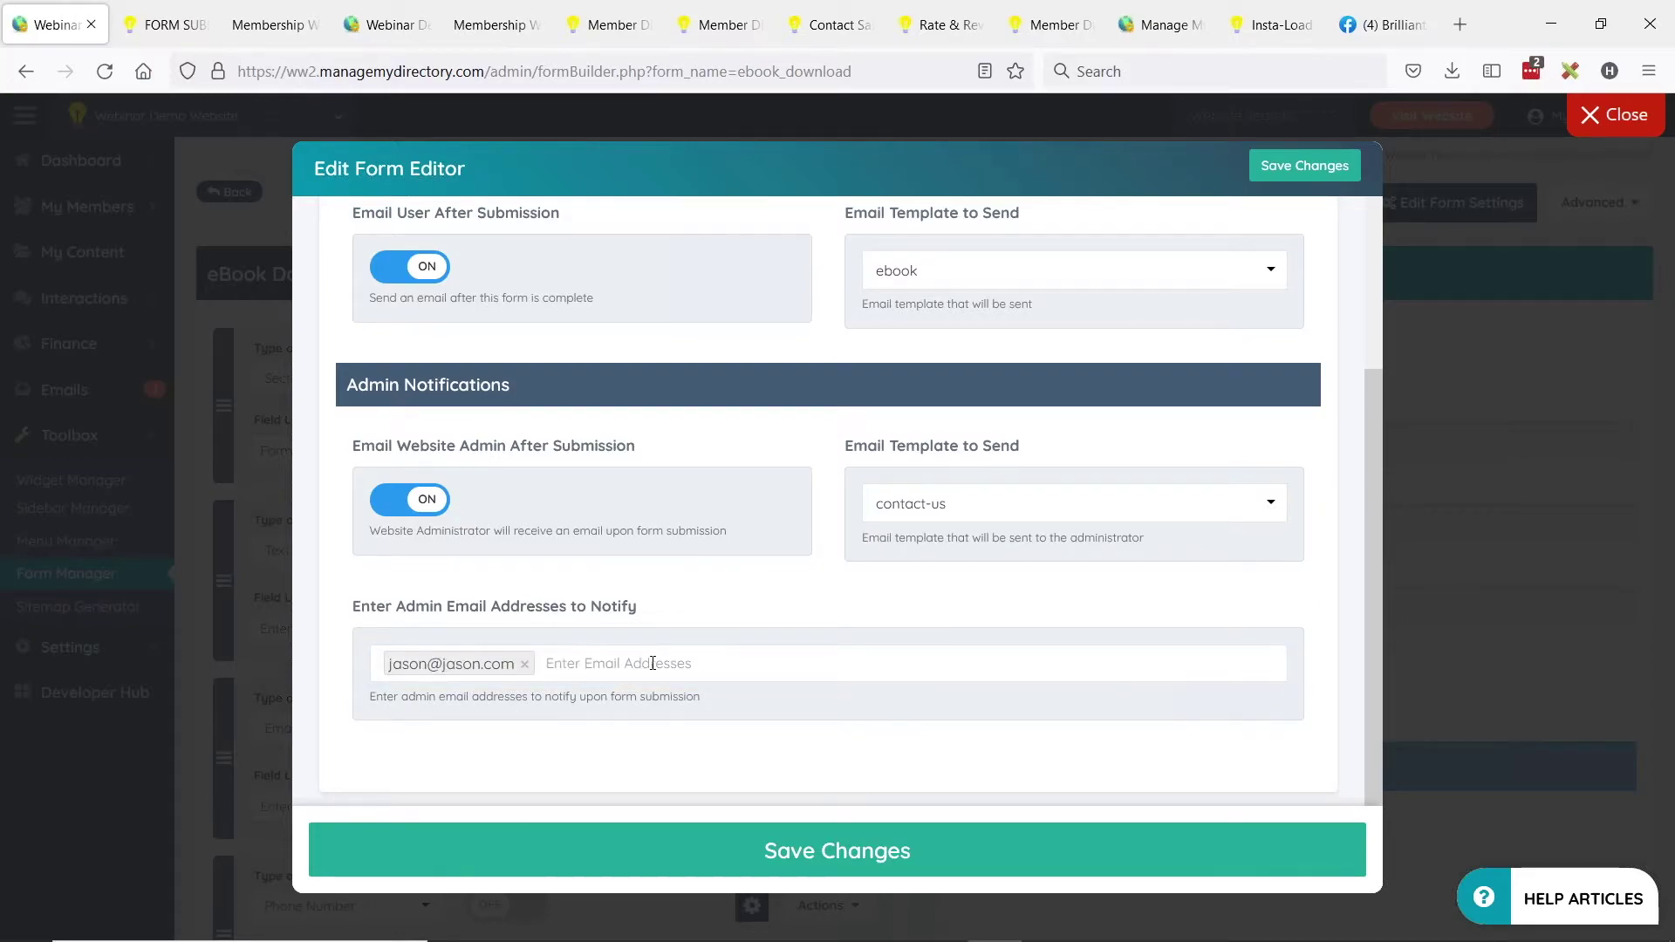
pyautogui.click(524, 664)
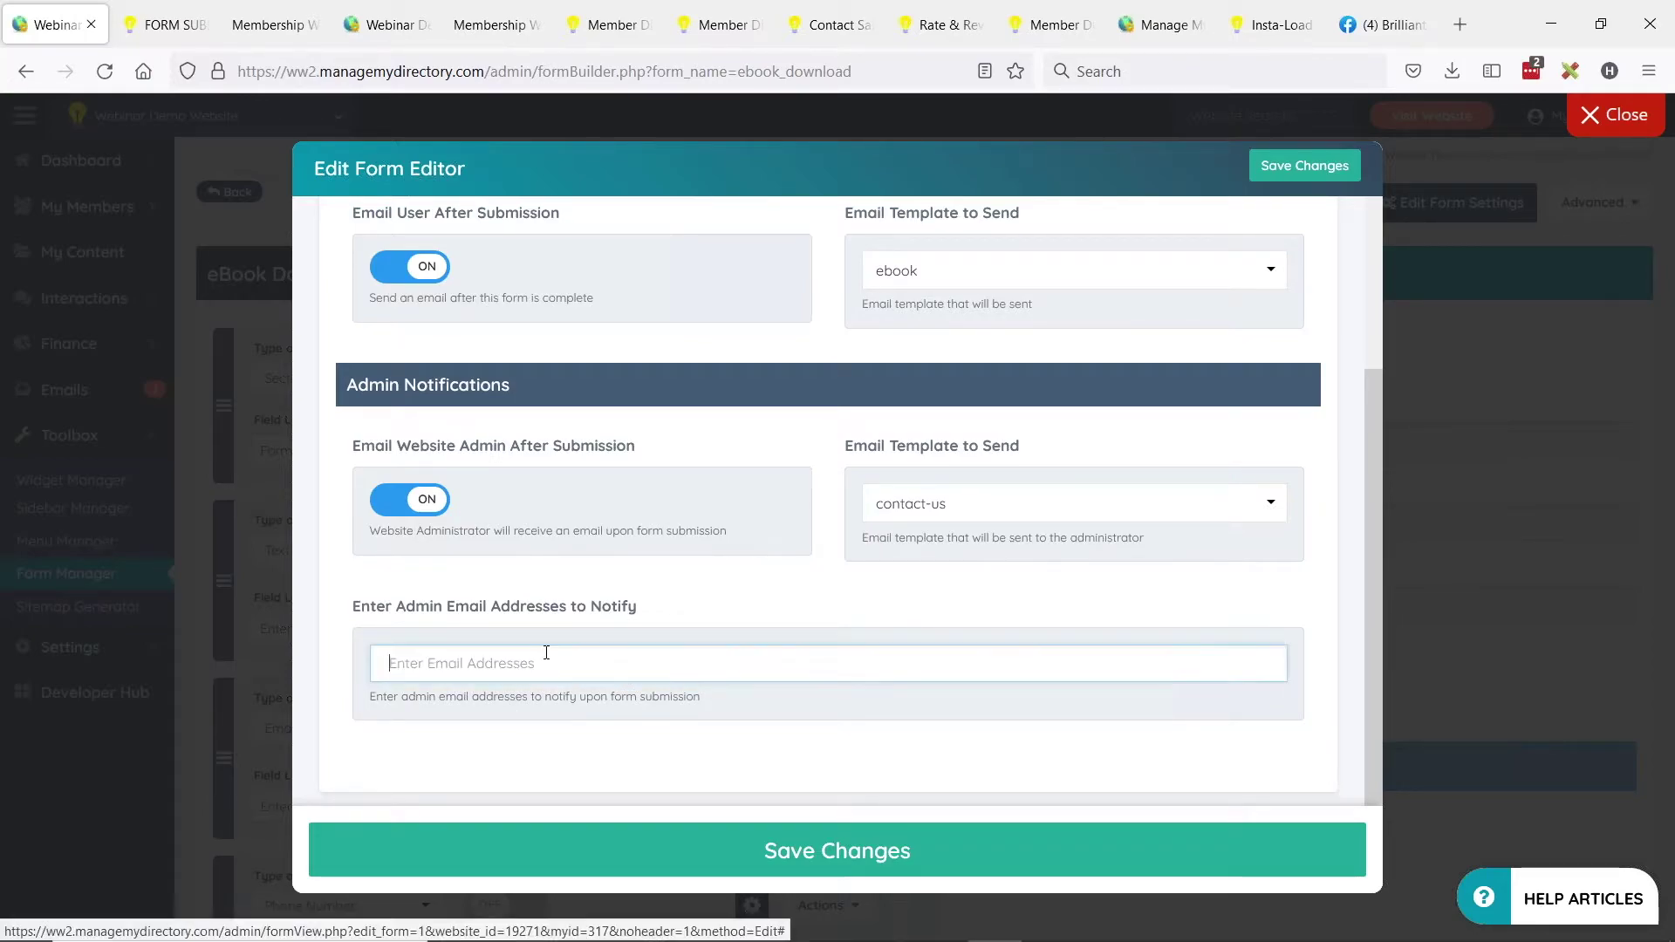
pyautogui.click(397, 500)
pyautogui.scroll(1, 836, 479)
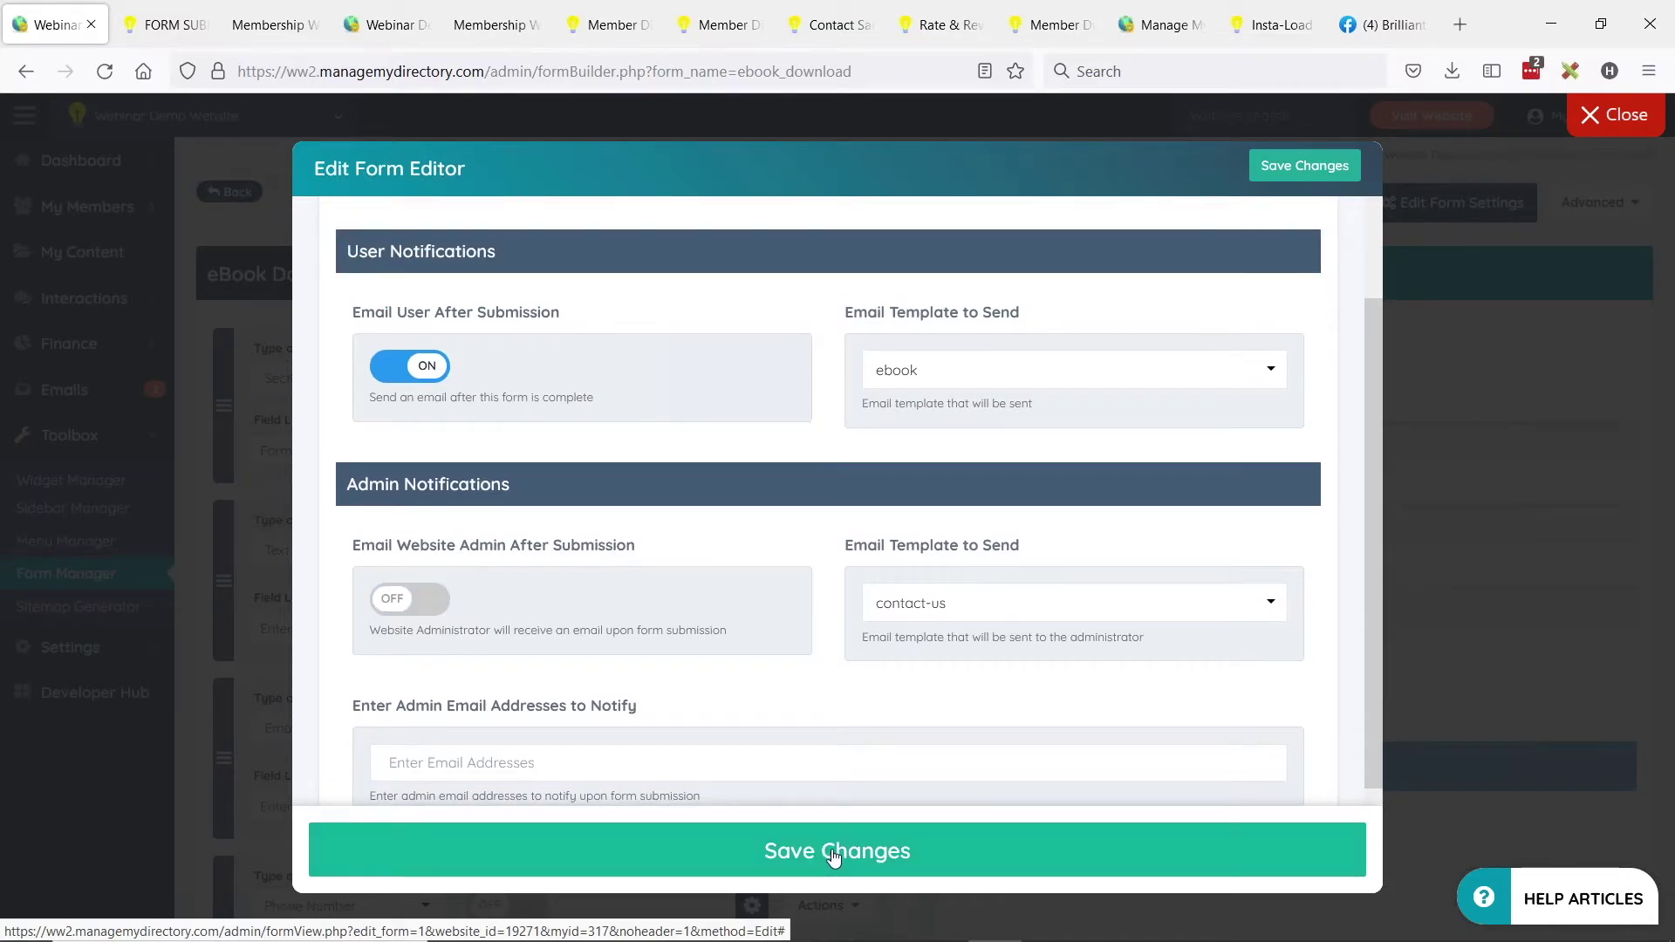
pyautogui.click(834, 853)
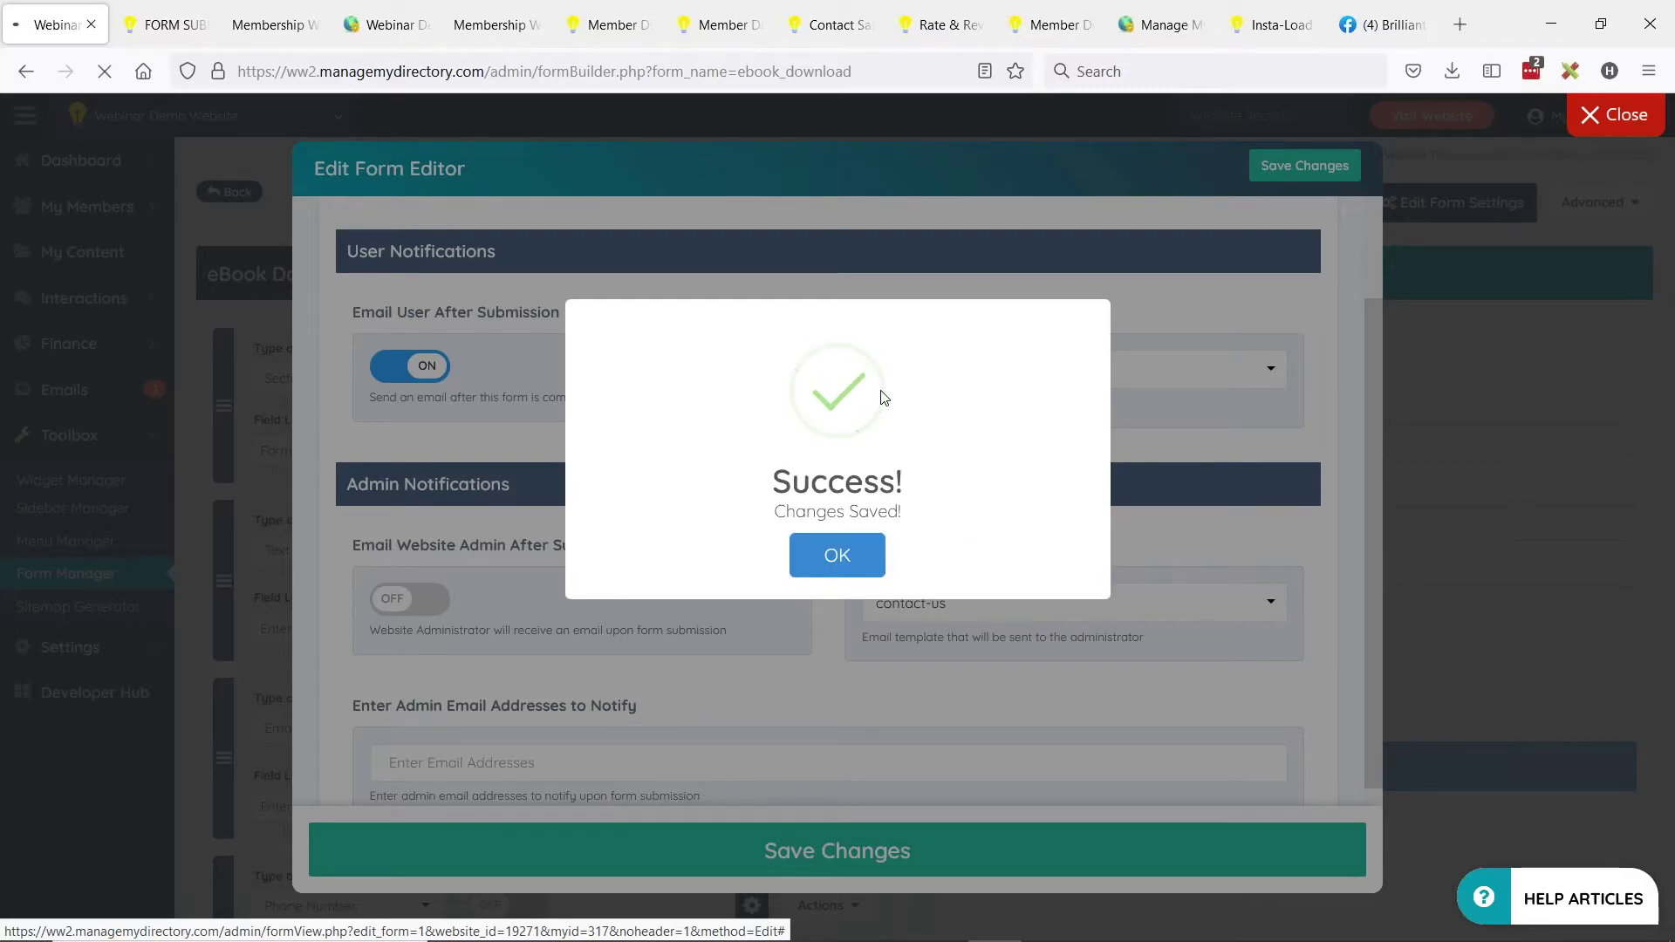
# Copy the eBook Download form's shortcode [form=ebook_download] from the Form Manager list.
pyautogui.click(837, 555)
pyautogui.click(370, 377)
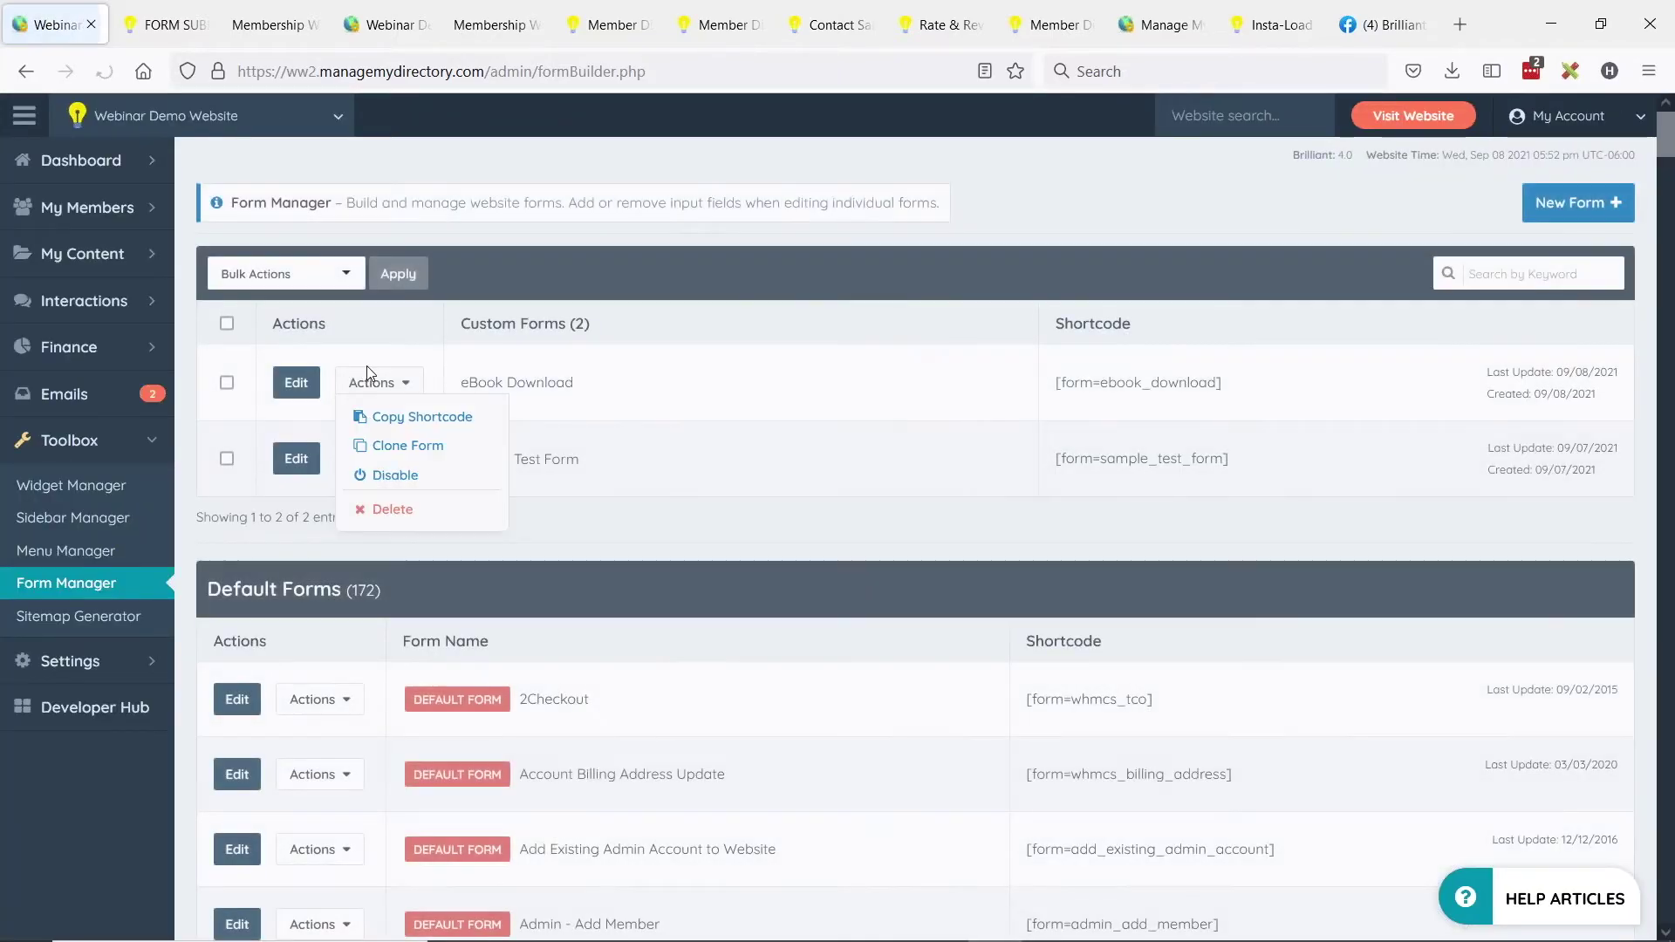
pyautogui.moveTo(478, 382); pyautogui.dragTo(772, 387)
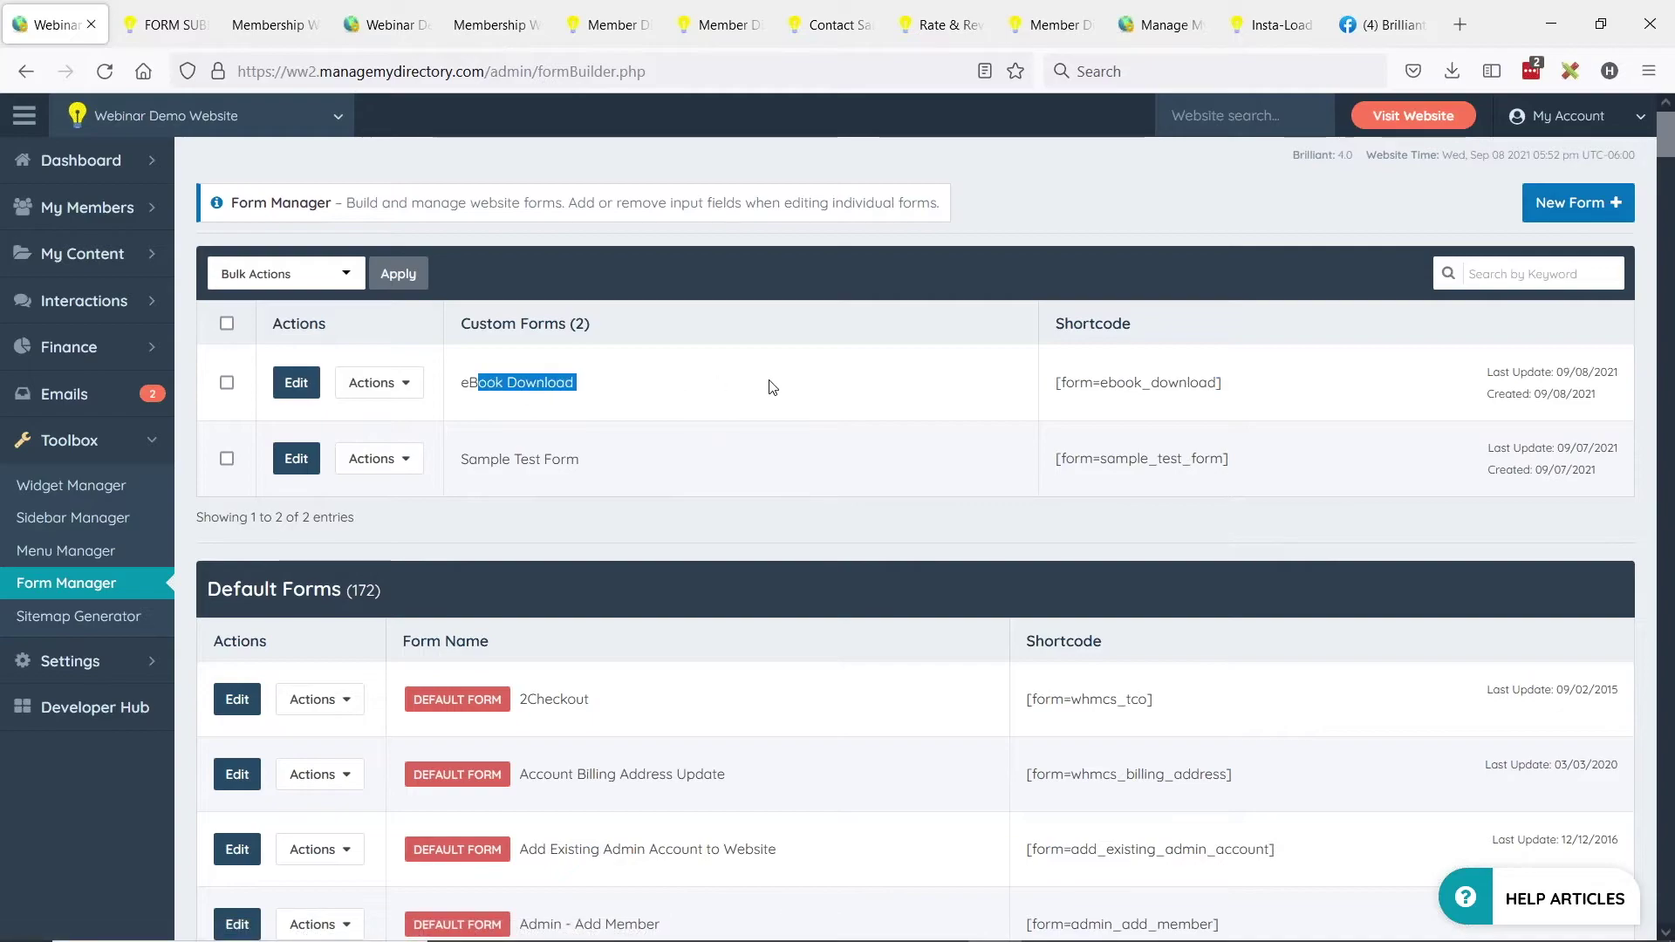
pyautogui.click(1144, 384)
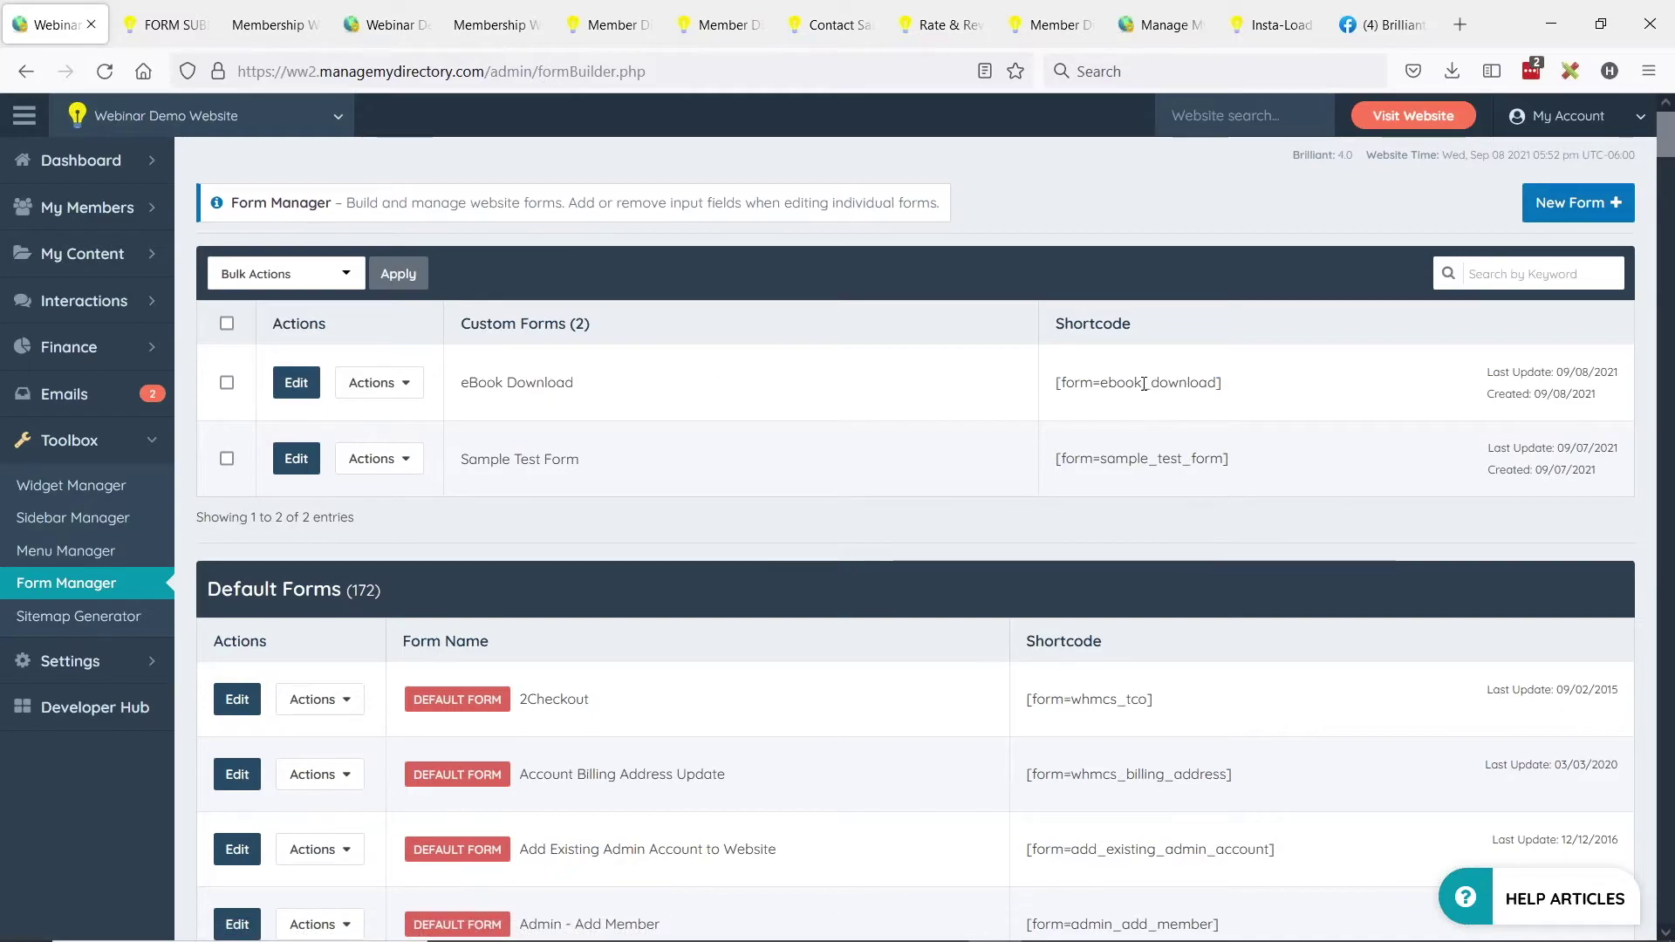
pyautogui.hotkey('alt', 'Tab')
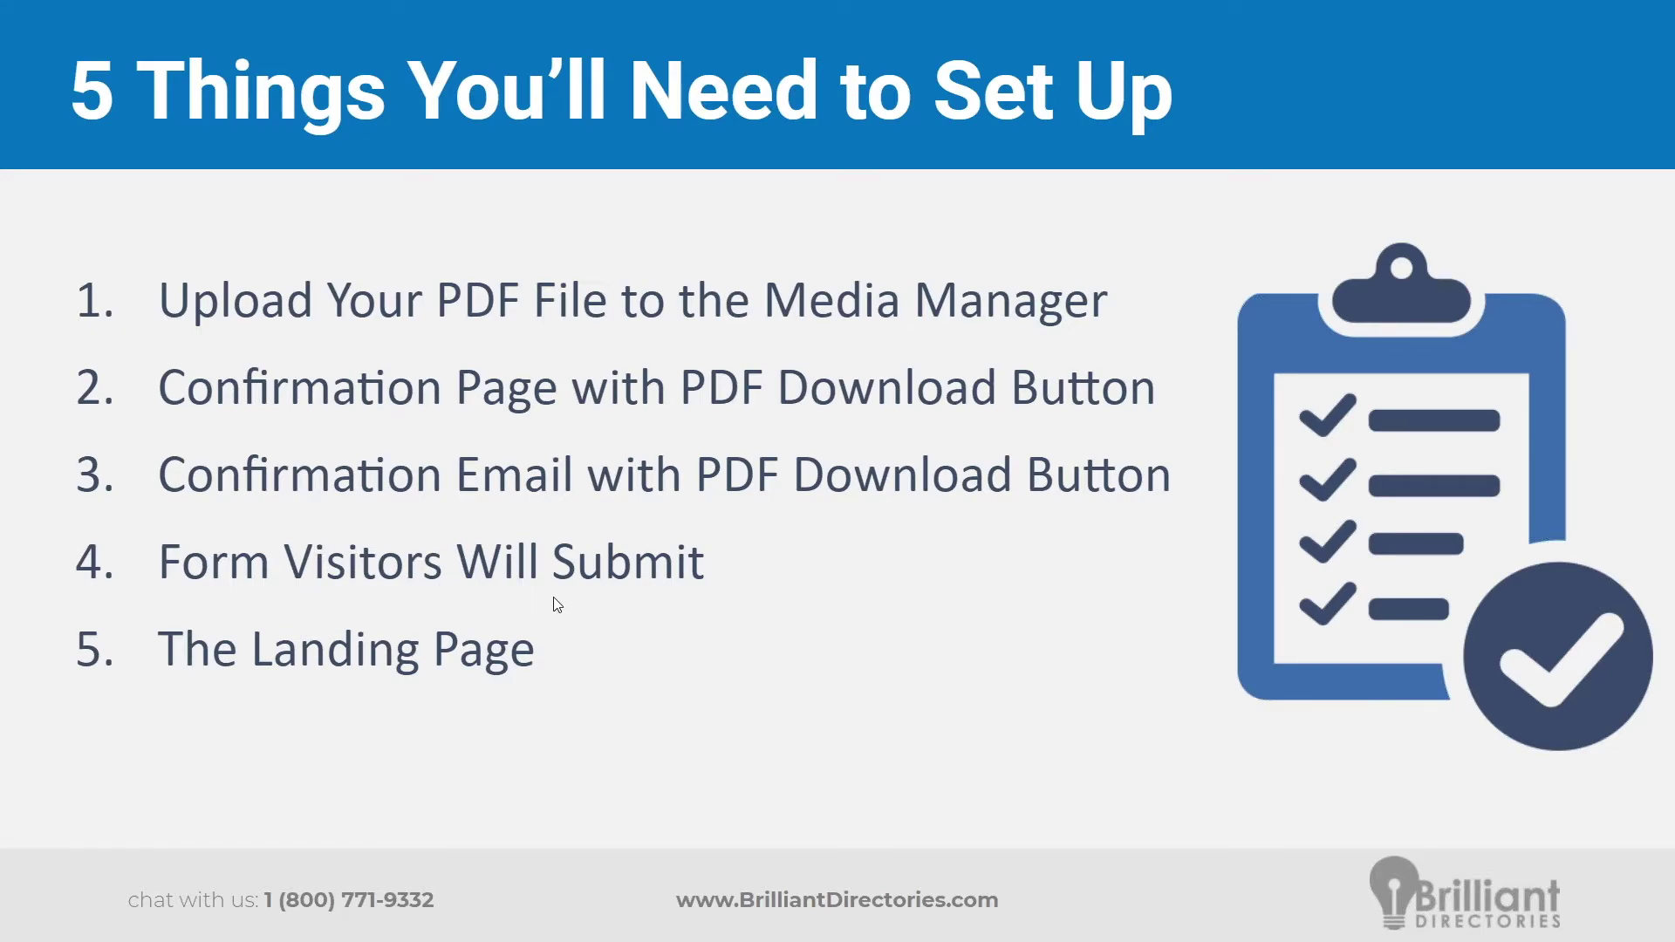
pyautogui.hotkey('alt', 'Tab')
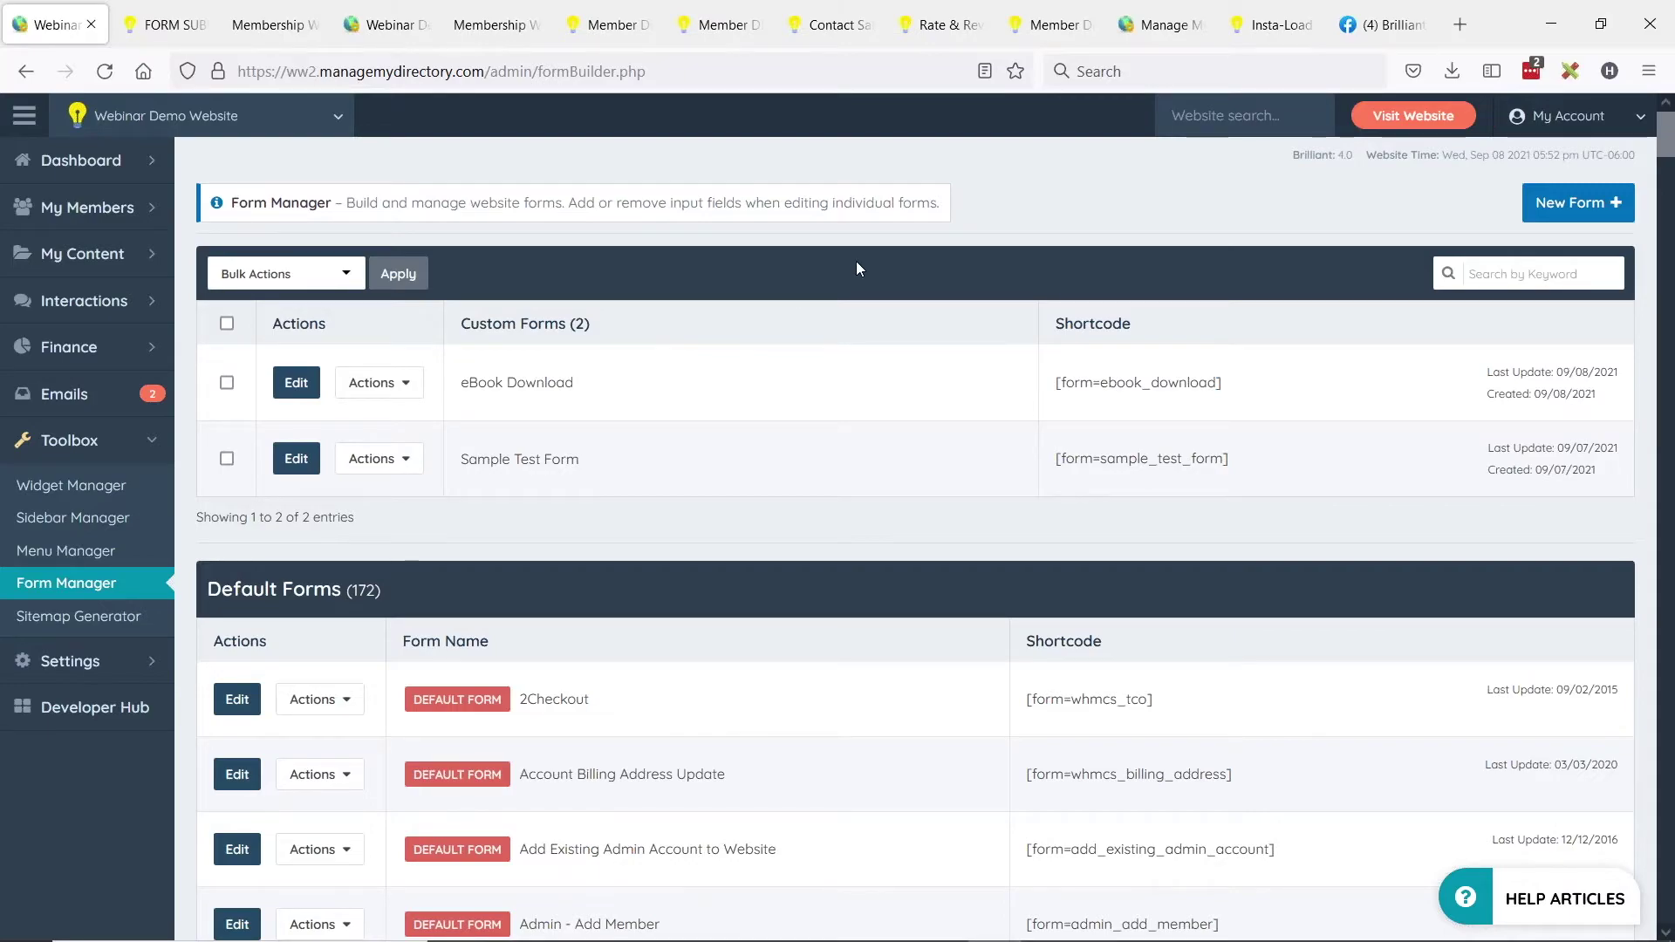
pyautogui.click(397, 383)
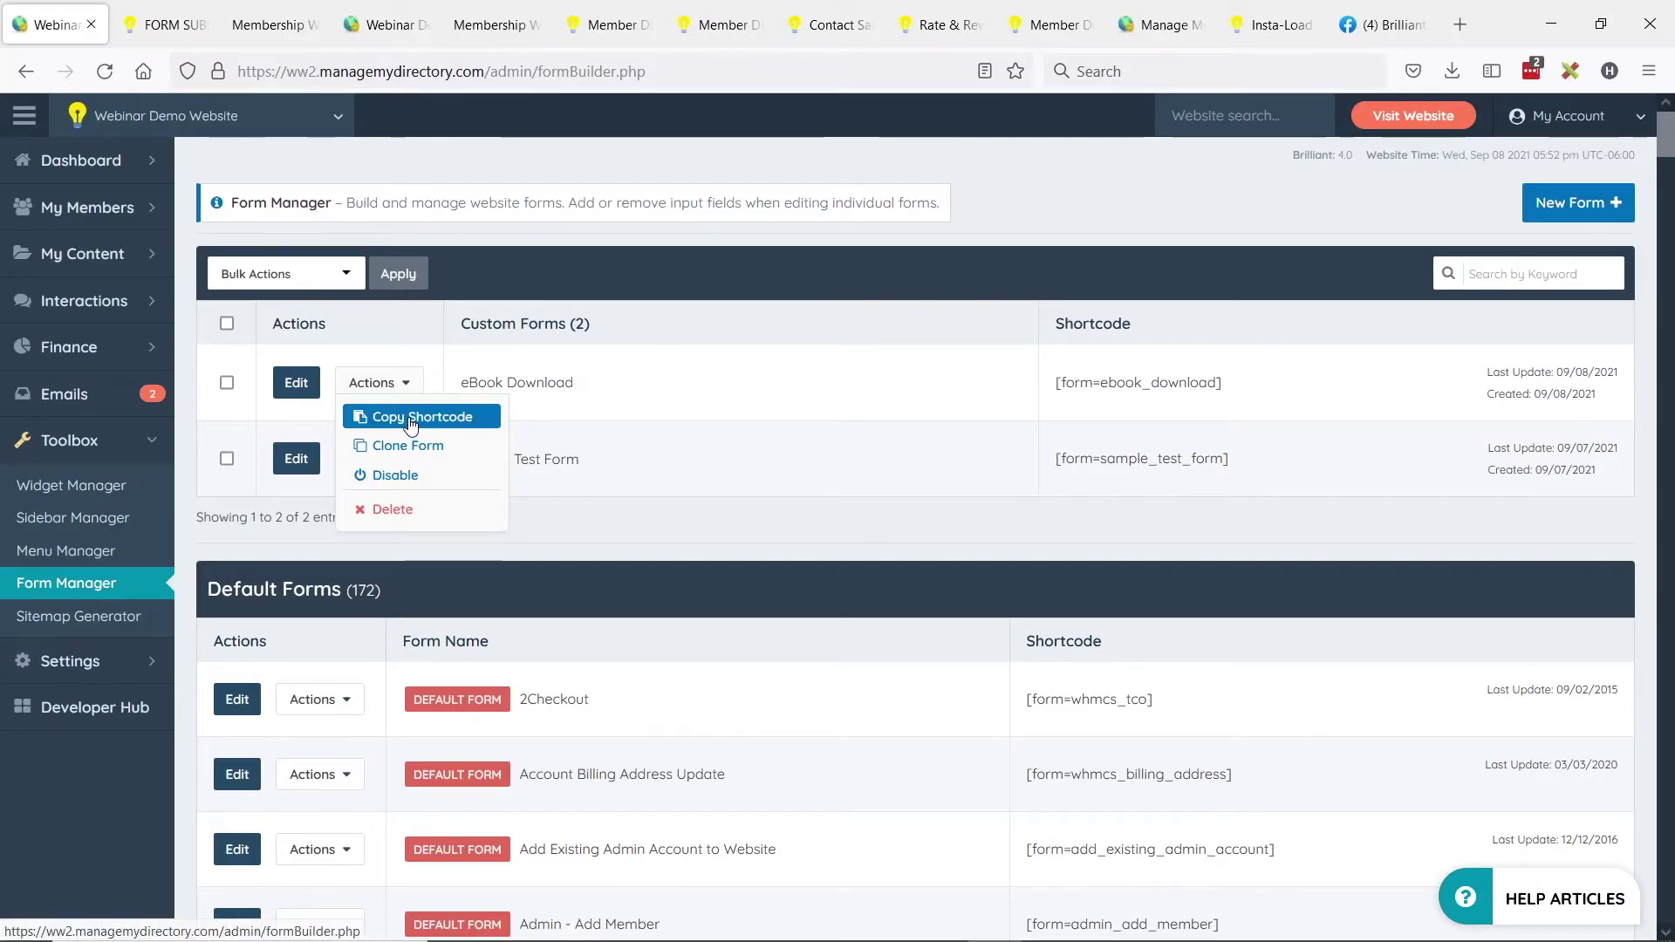
pyautogui.click(409, 420)
pyautogui.click(1016, 550)
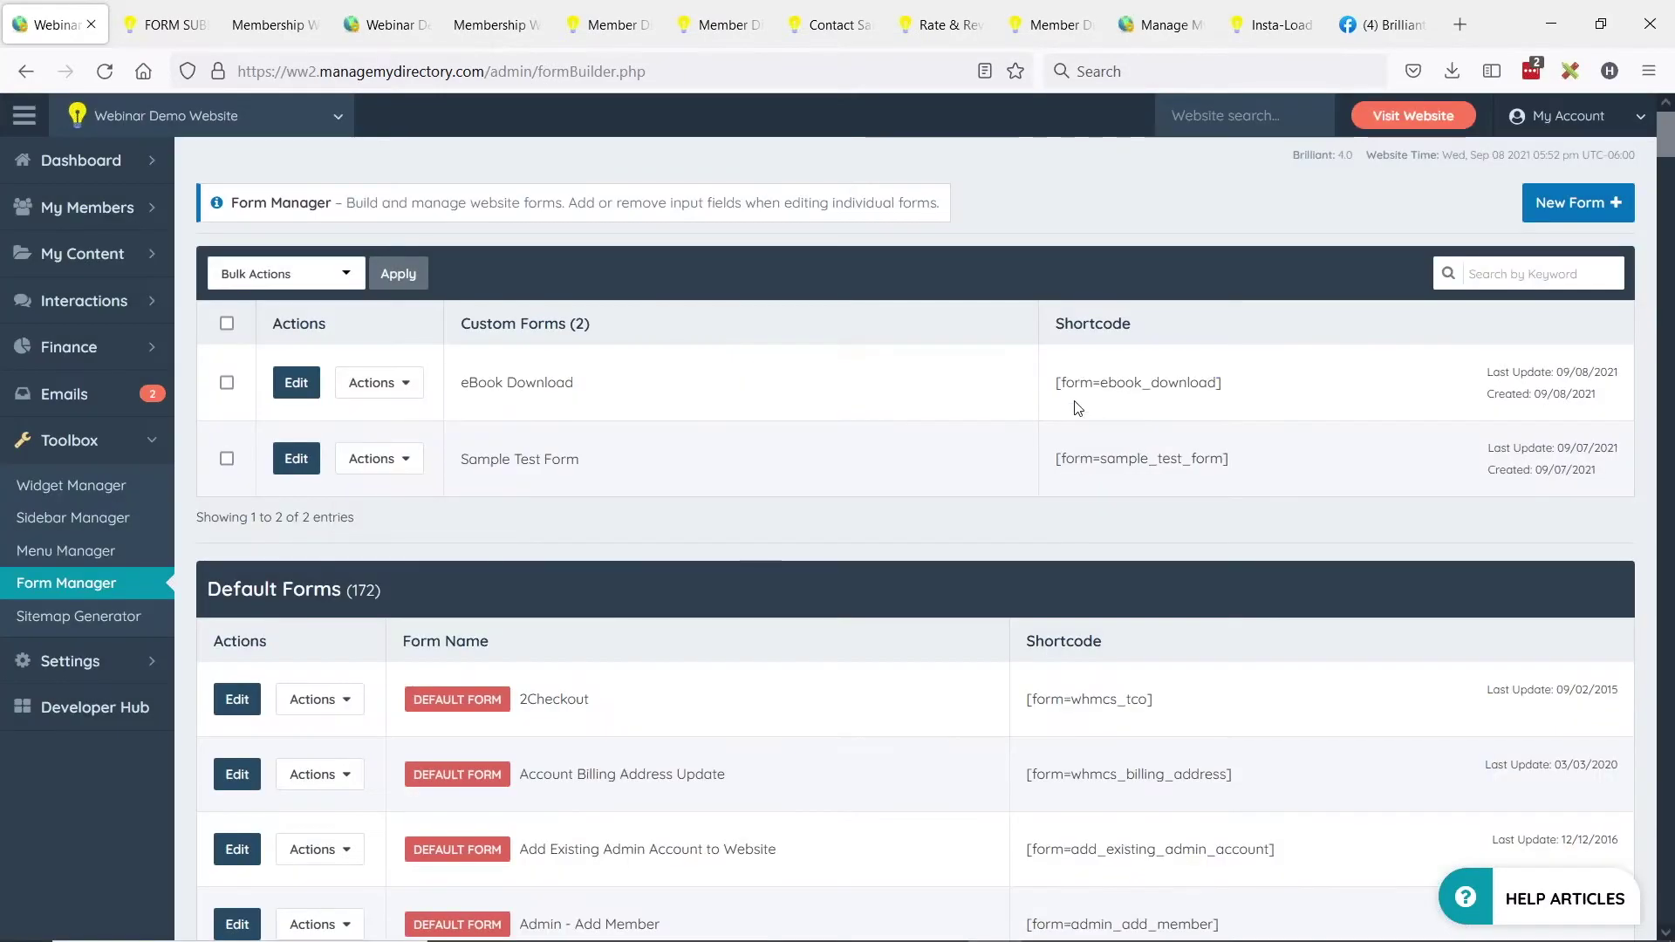
pyautogui.moveTo(1056, 384); pyautogui.dragTo(1208, 384)
pyautogui.click(1252, 390)
# Clone the FORM SUBMITTED page from the Web Page Builder list.
pyautogui.click(157, 258)
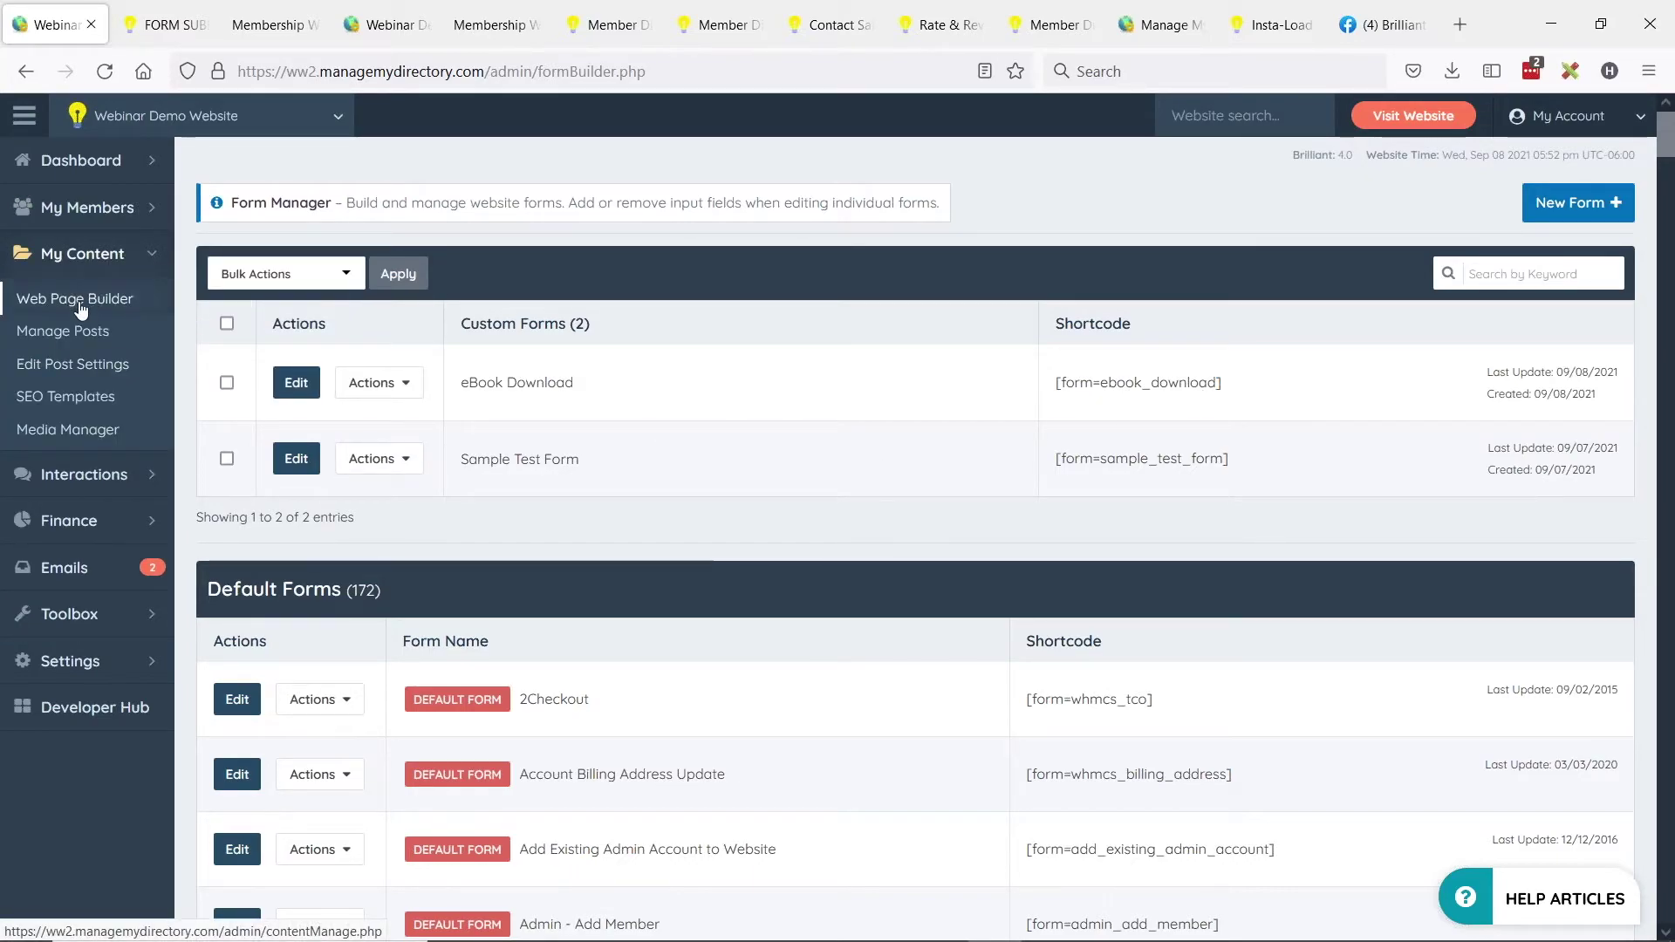
pyautogui.click(78, 308)
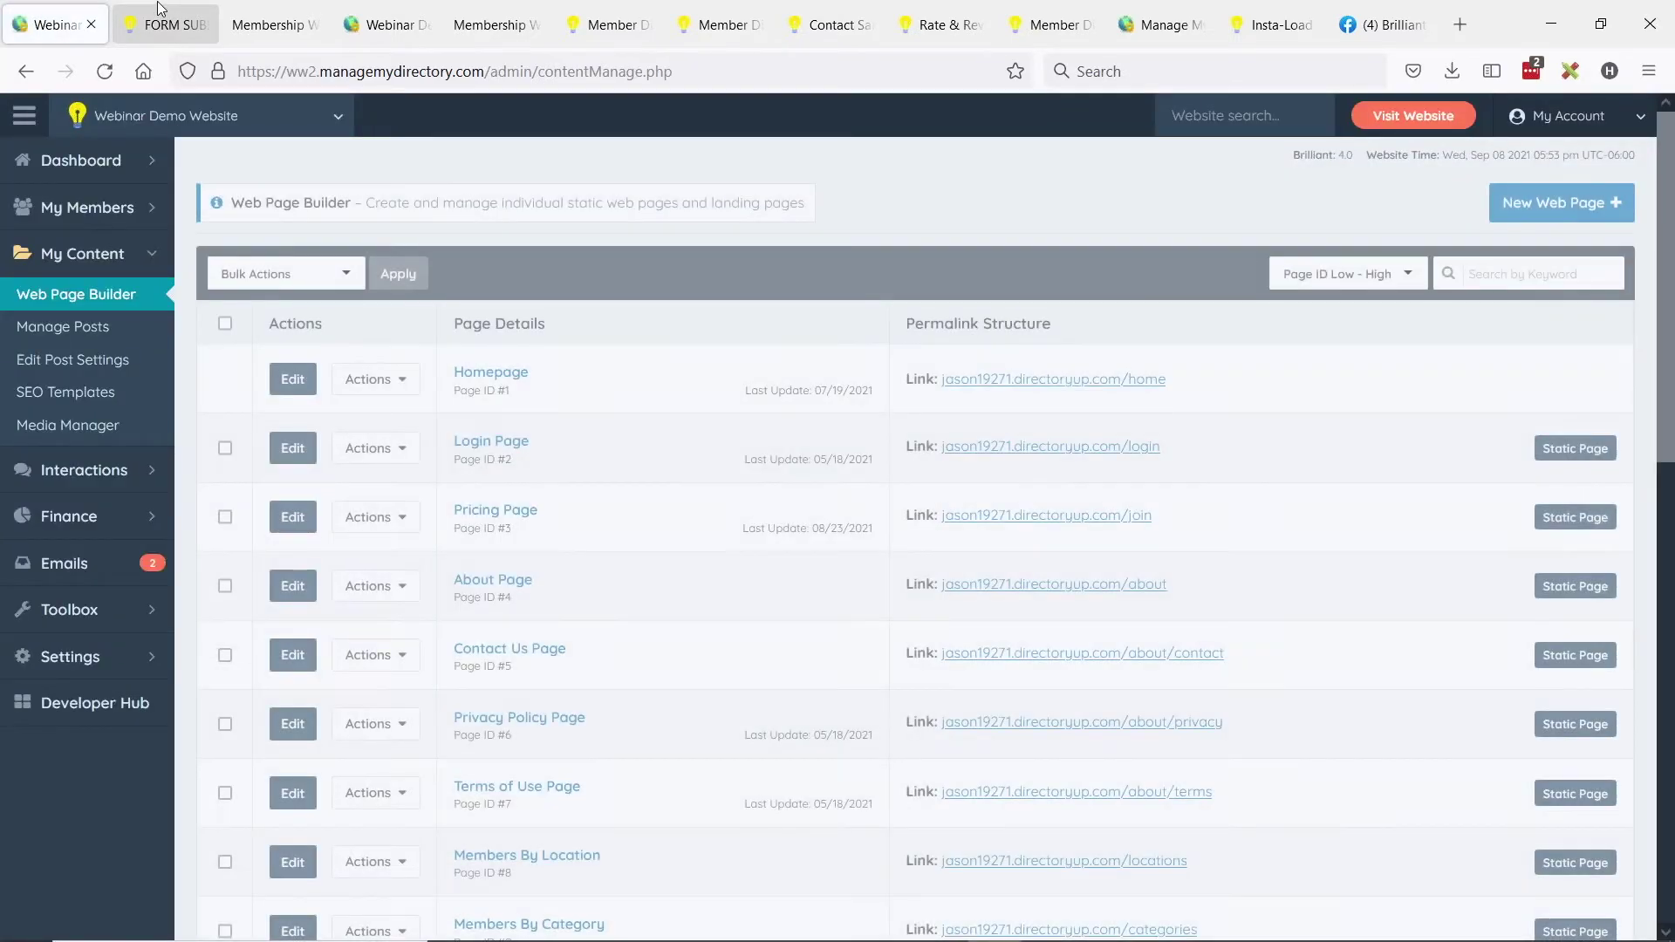
pyautogui.click(158, 8)
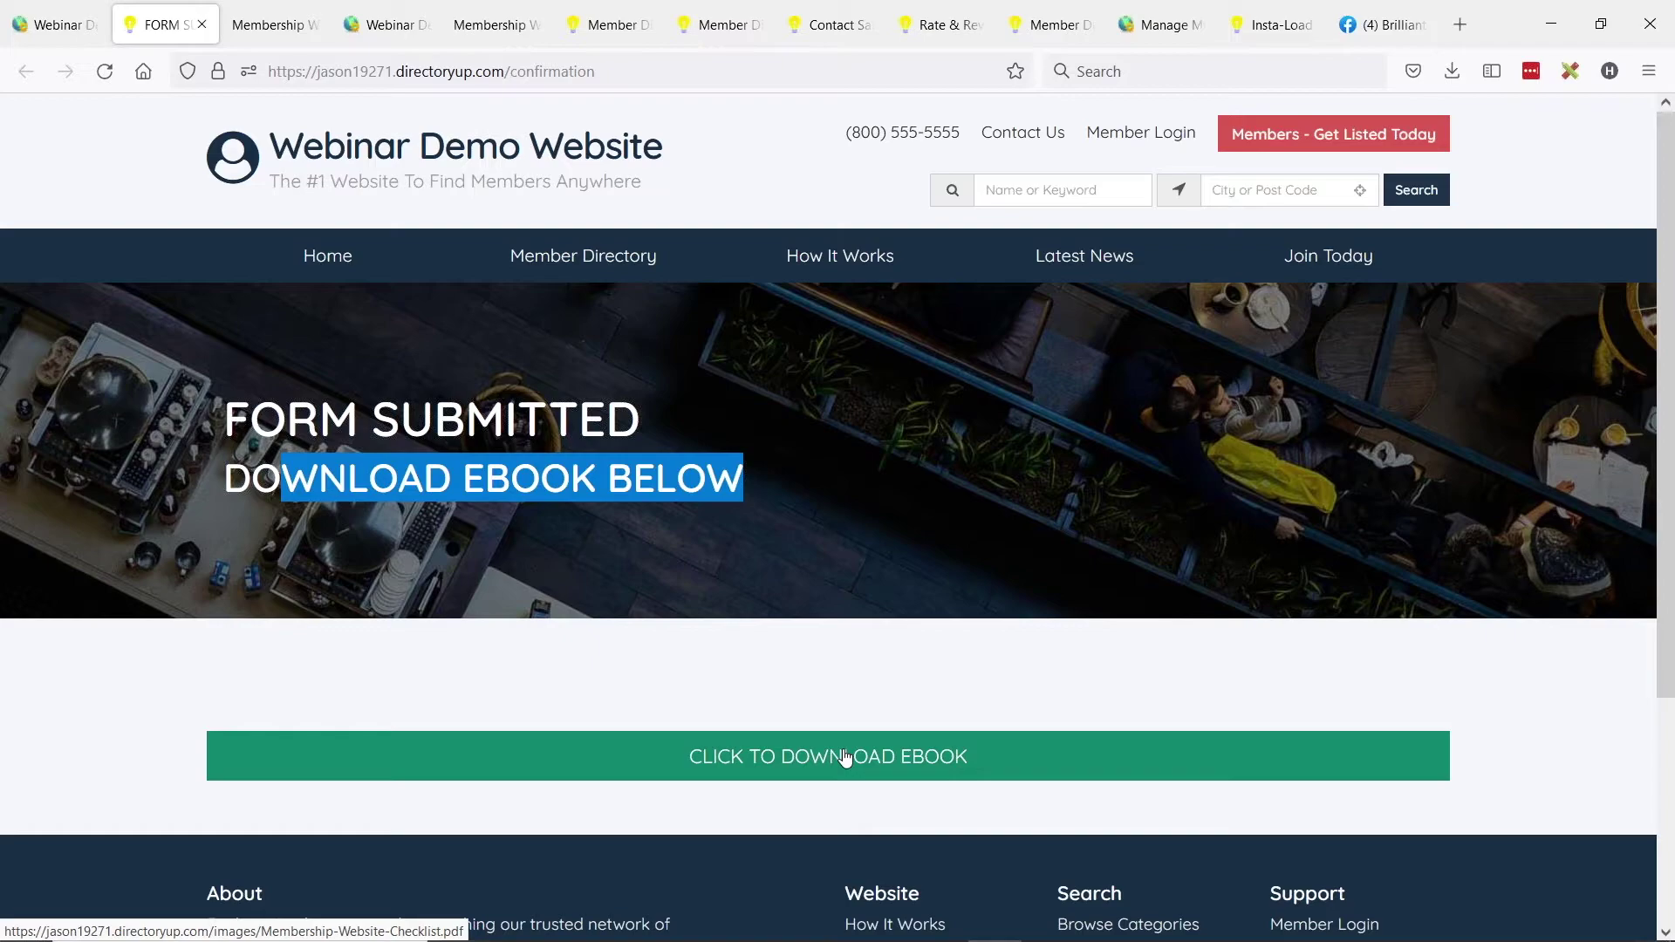
pyautogui.click(54, 25)
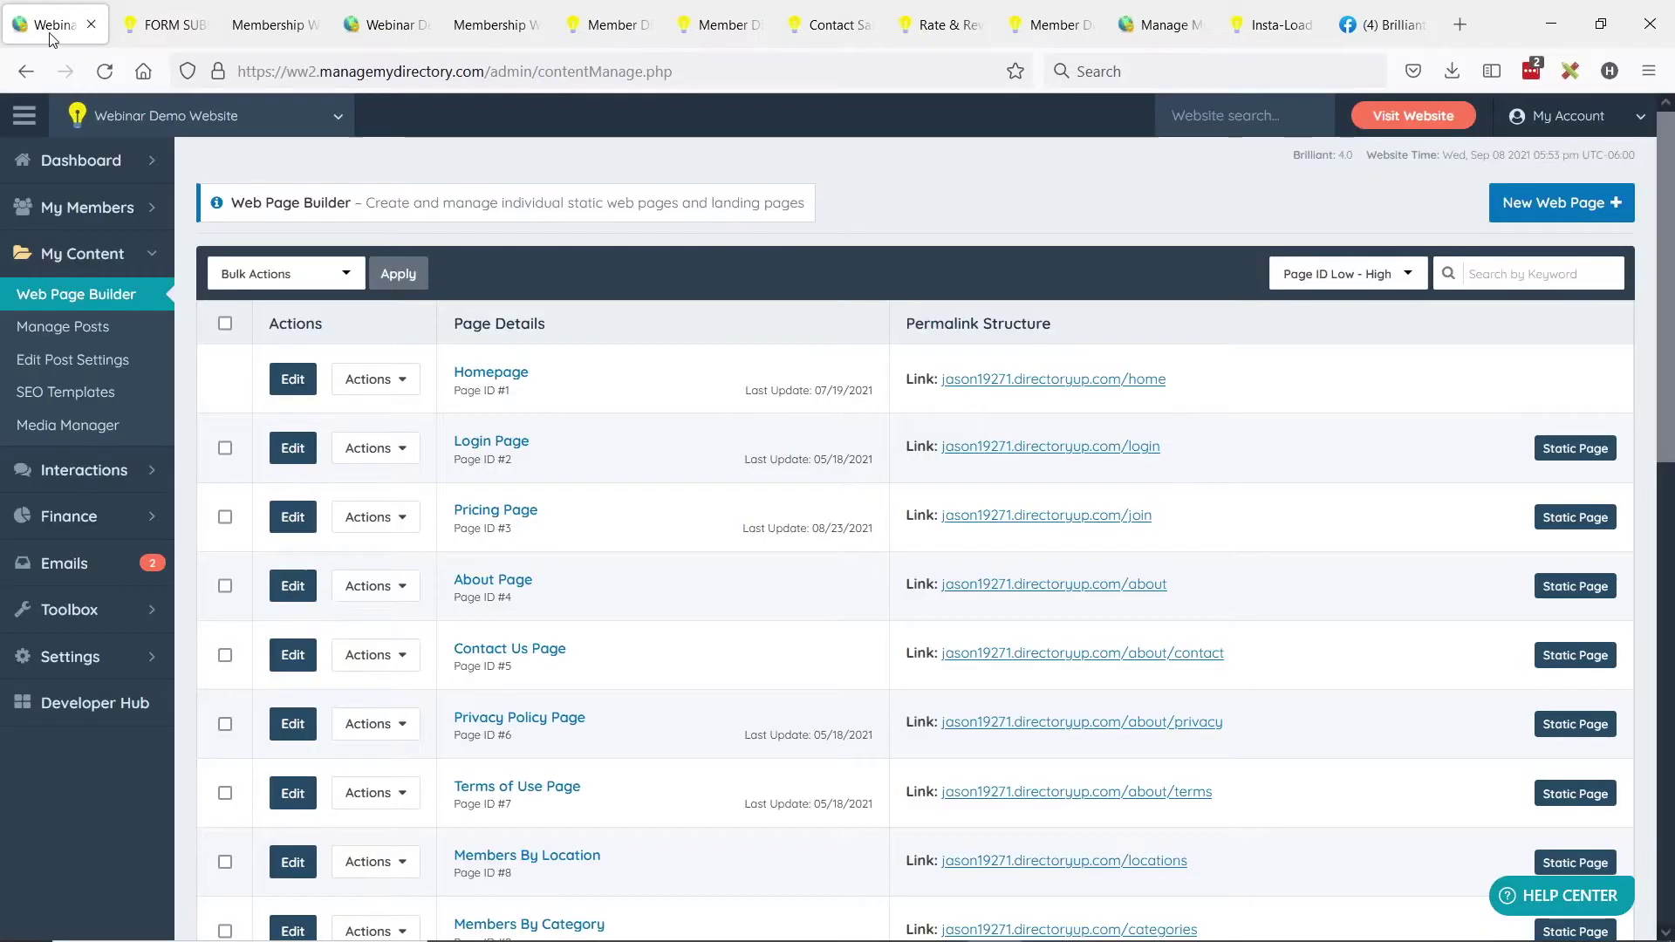
pyautogui.scroll(-10, 872, 544)
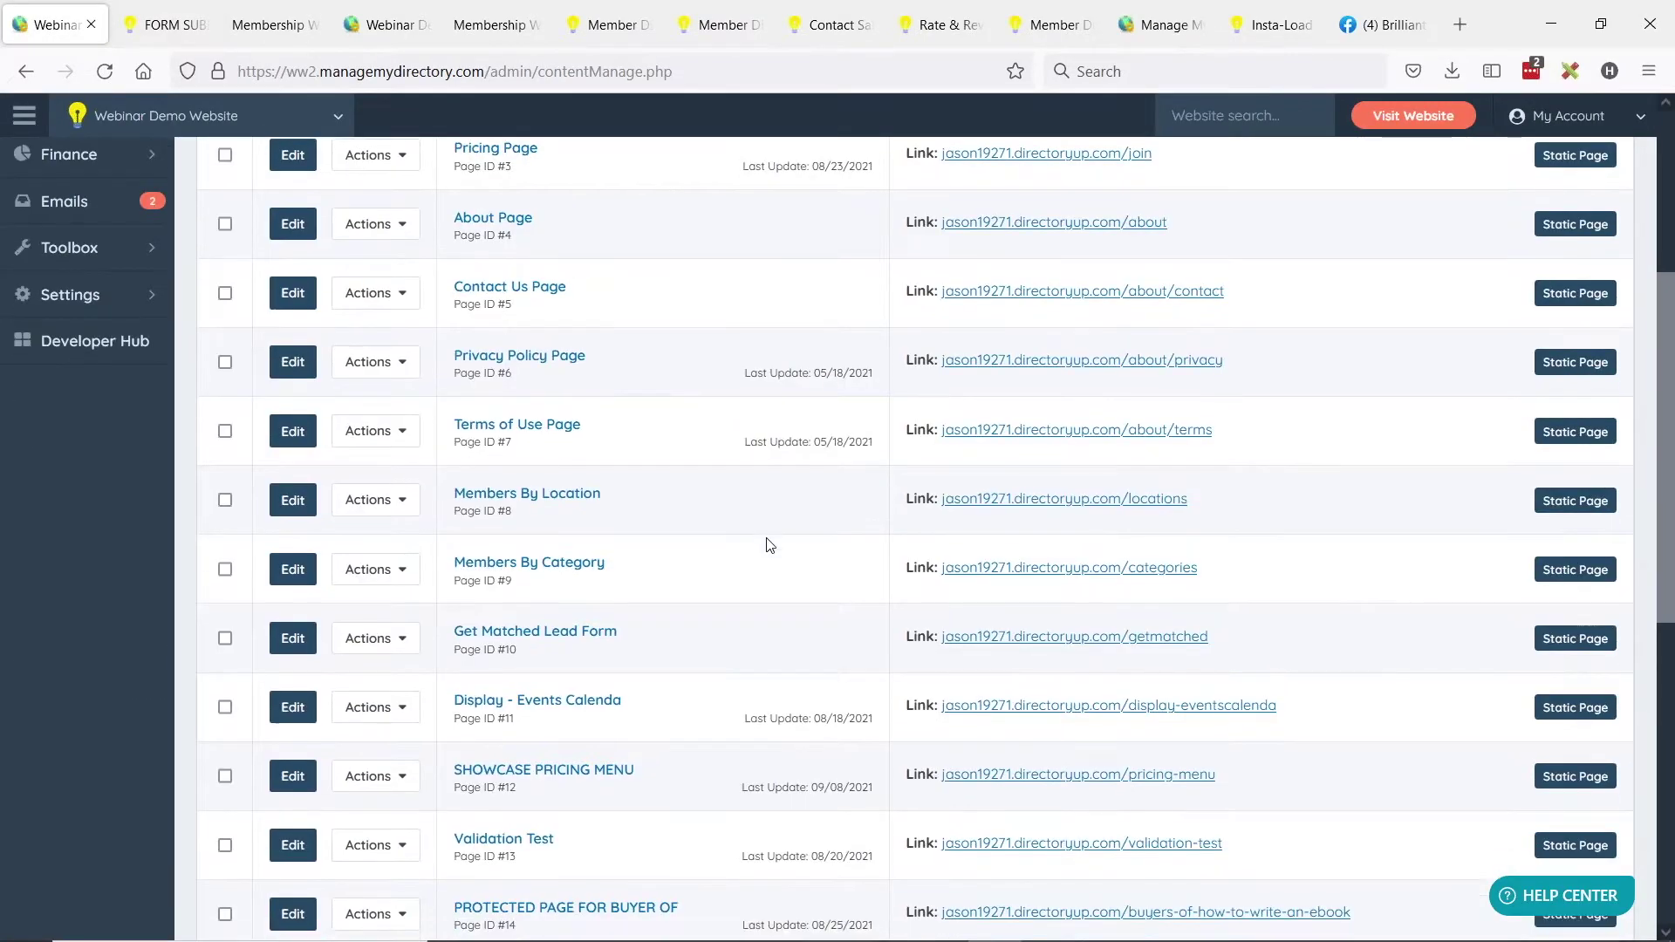
pyautogui.click(395, 539)
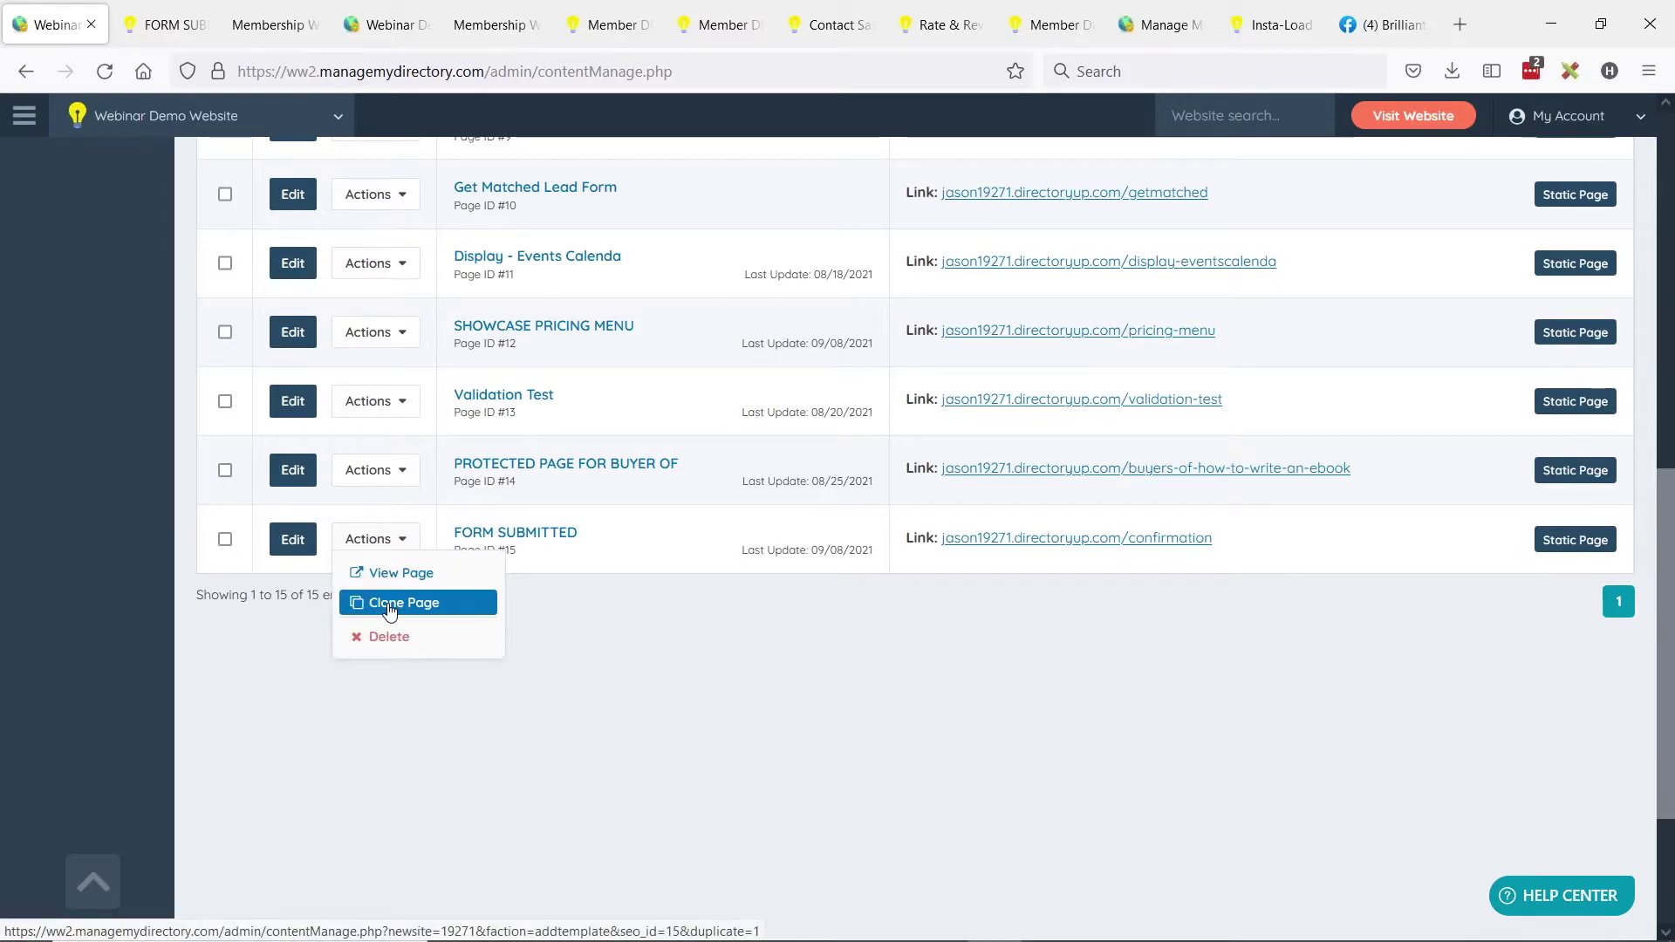
pyautogui.click(389, 603)
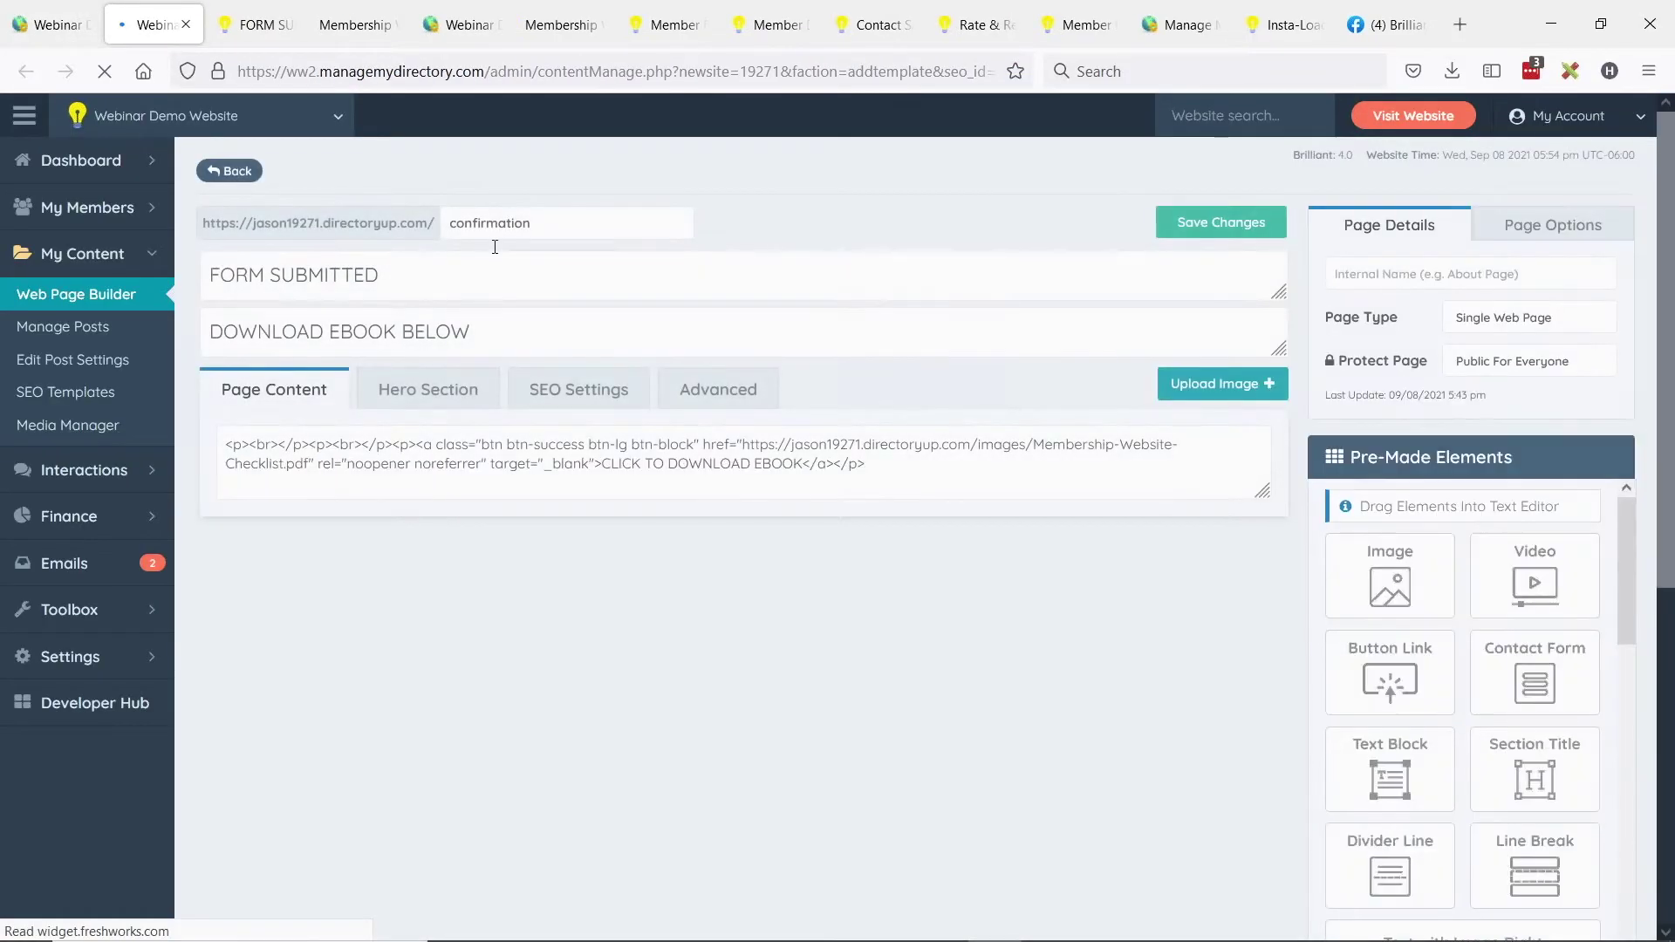
# Set the cloned page's slug to new-ebook and its title to GET THIS EBOOK.
pyautogui.click(496, 223)
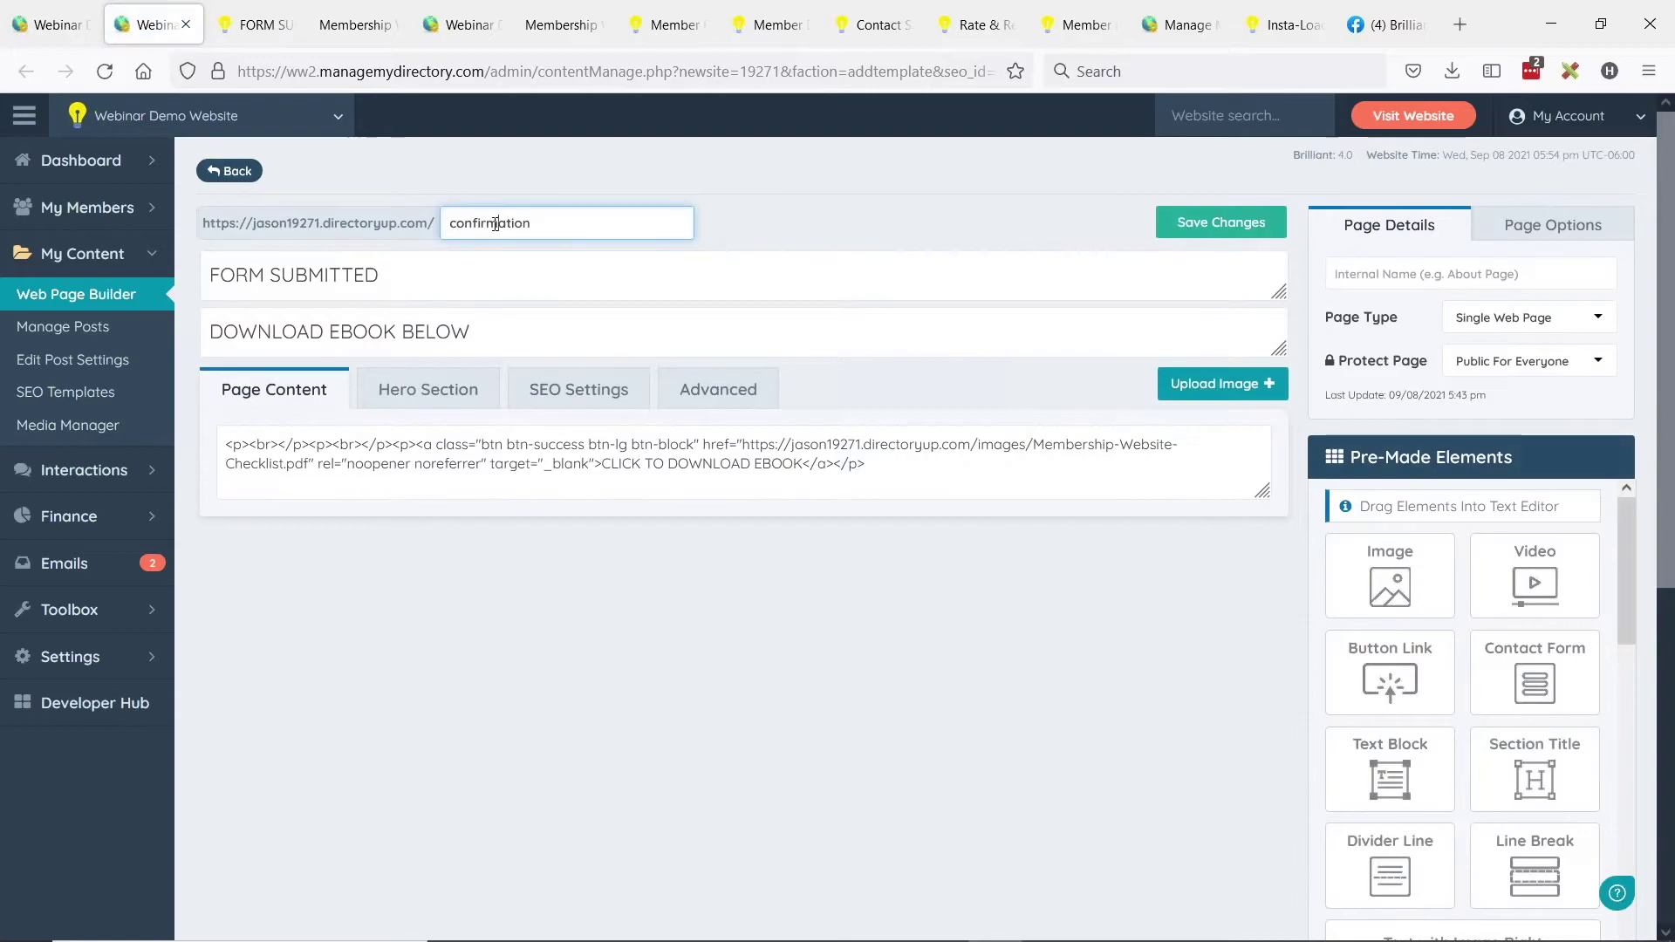
pyautogui.doubleClick(496, 224)
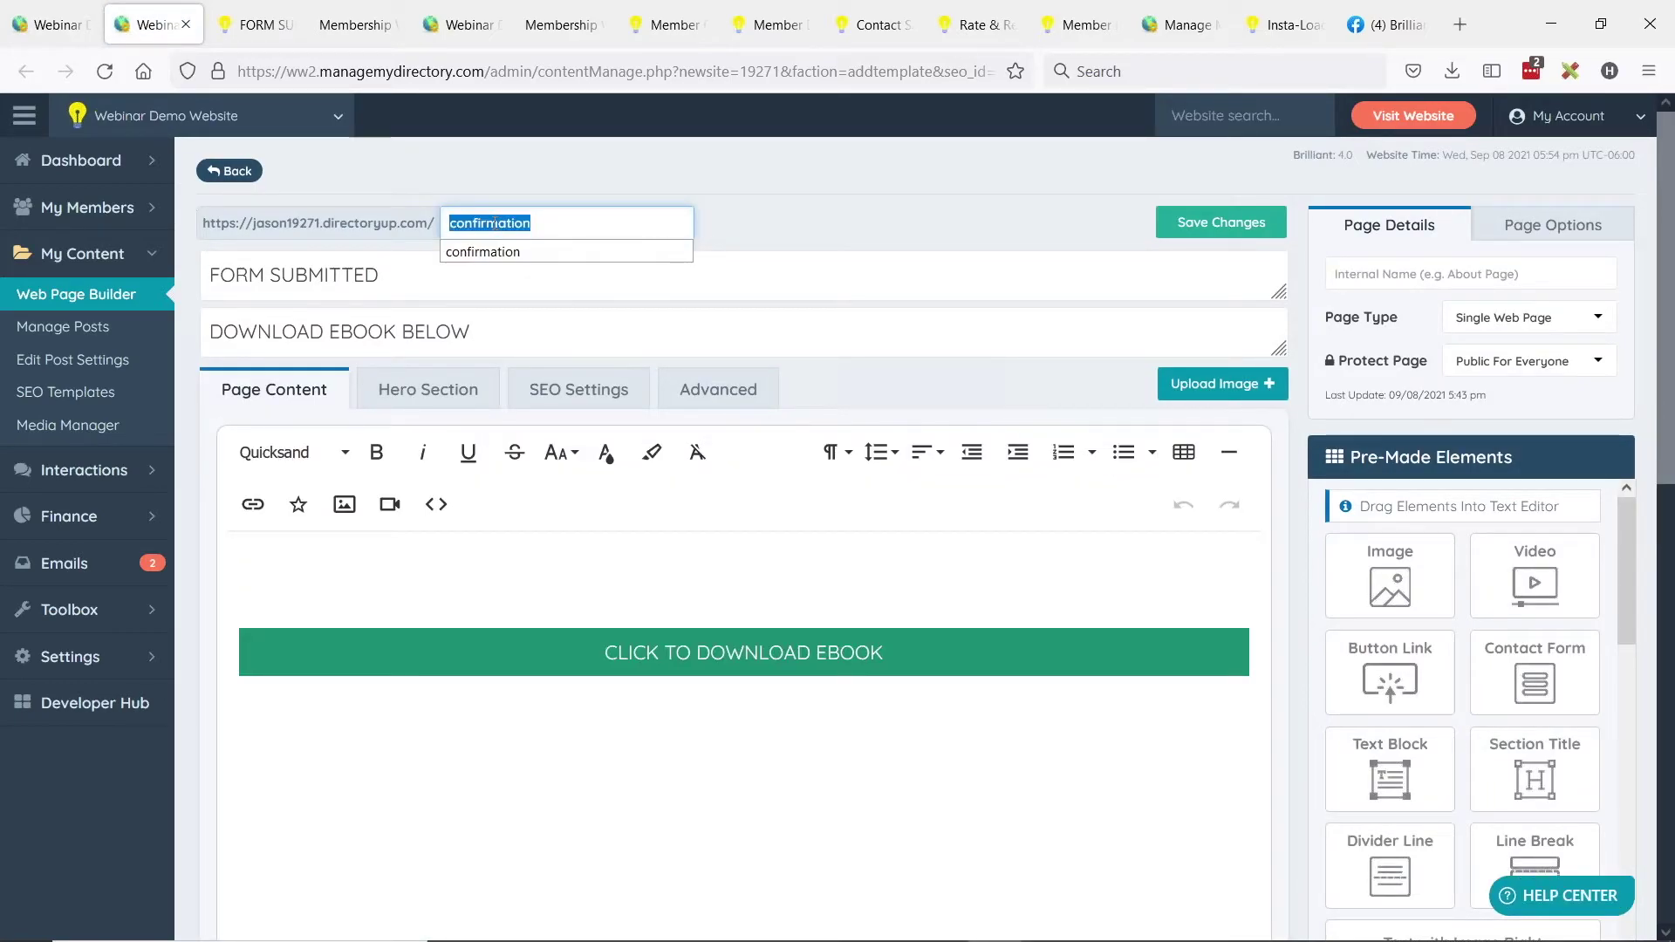
pyautogui.write('new-ebook')
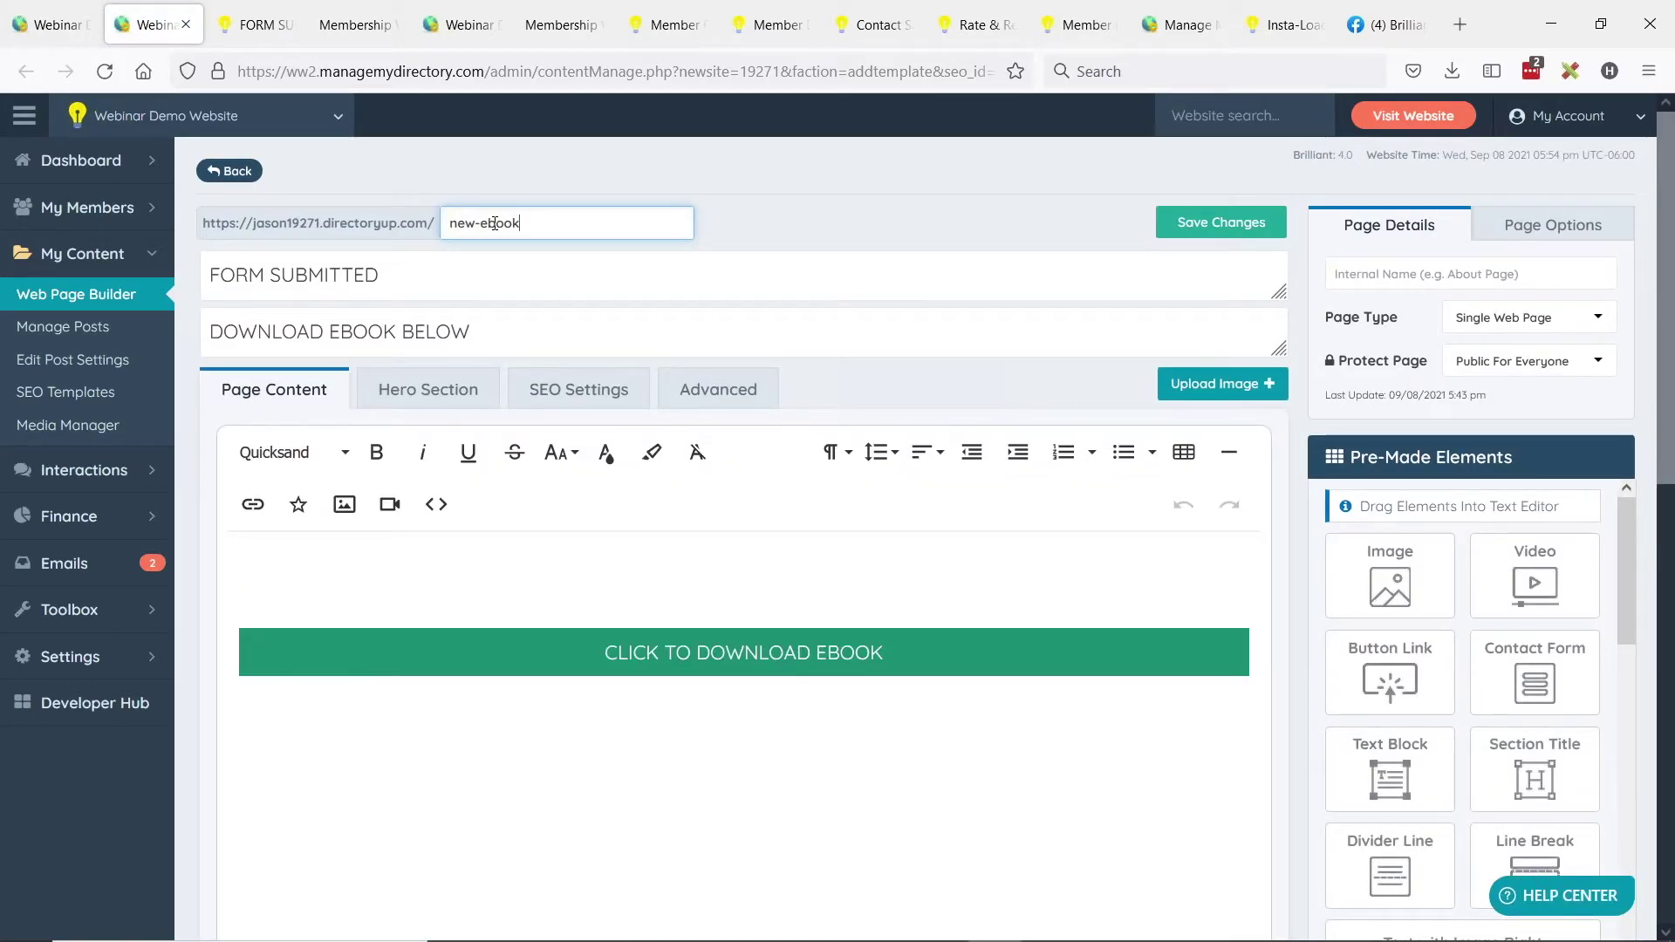
pyautogui.doubleClick(301, 277)
pyautogui.hotkey('ctrl', 'a')
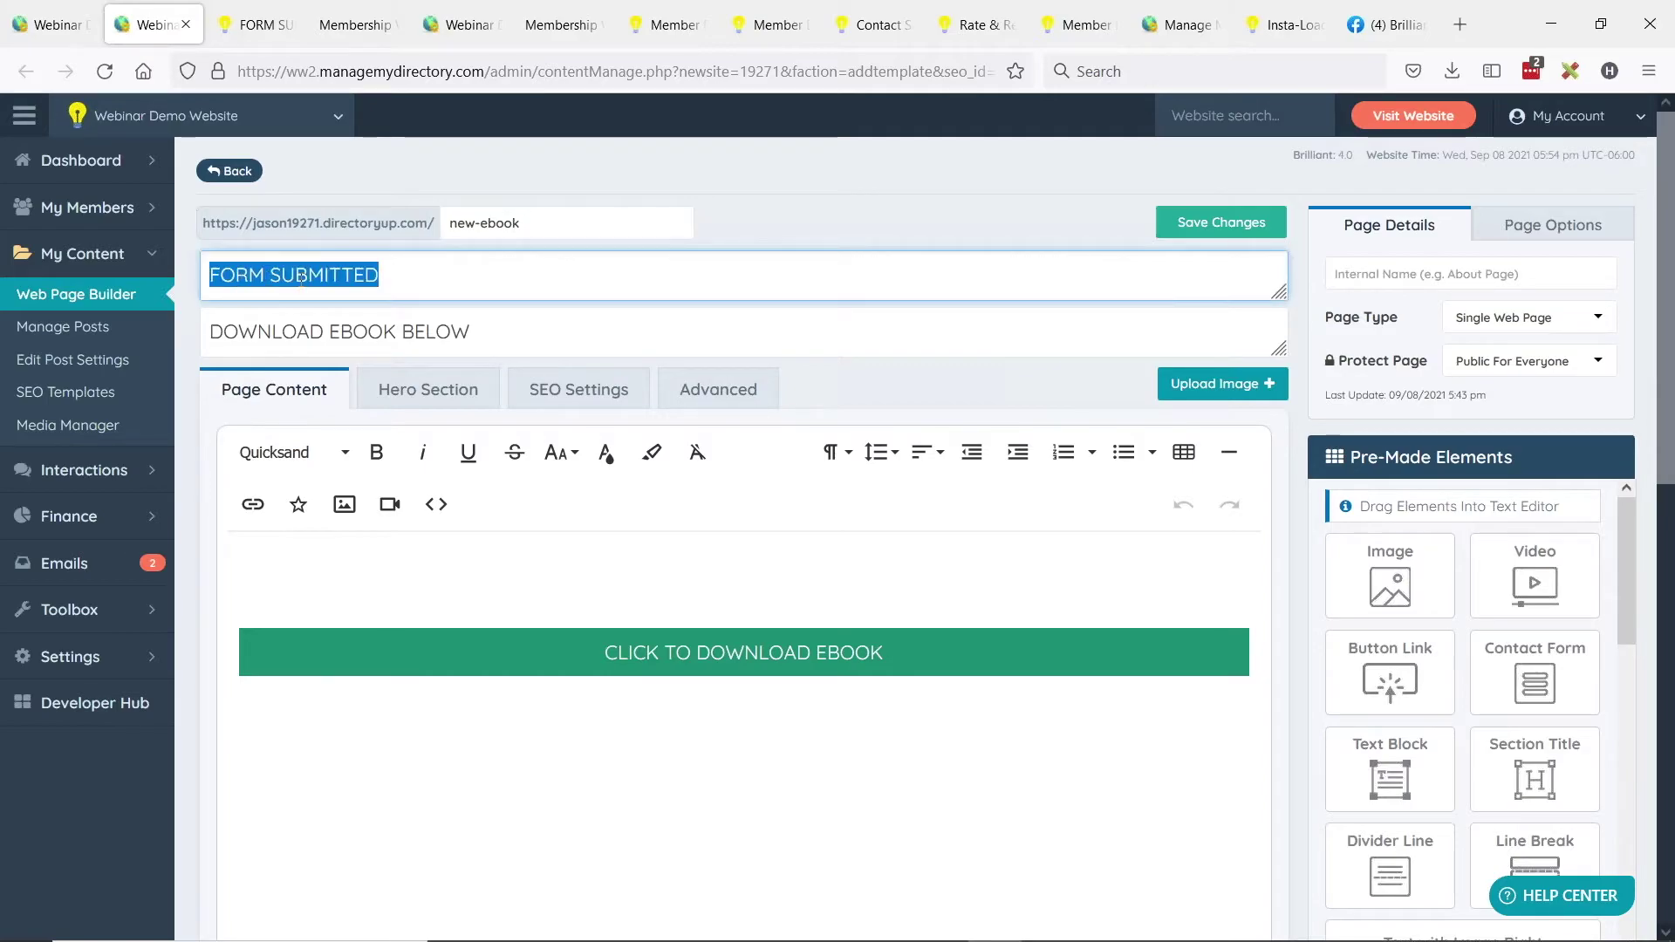
pyautogui.write('GET THIS')
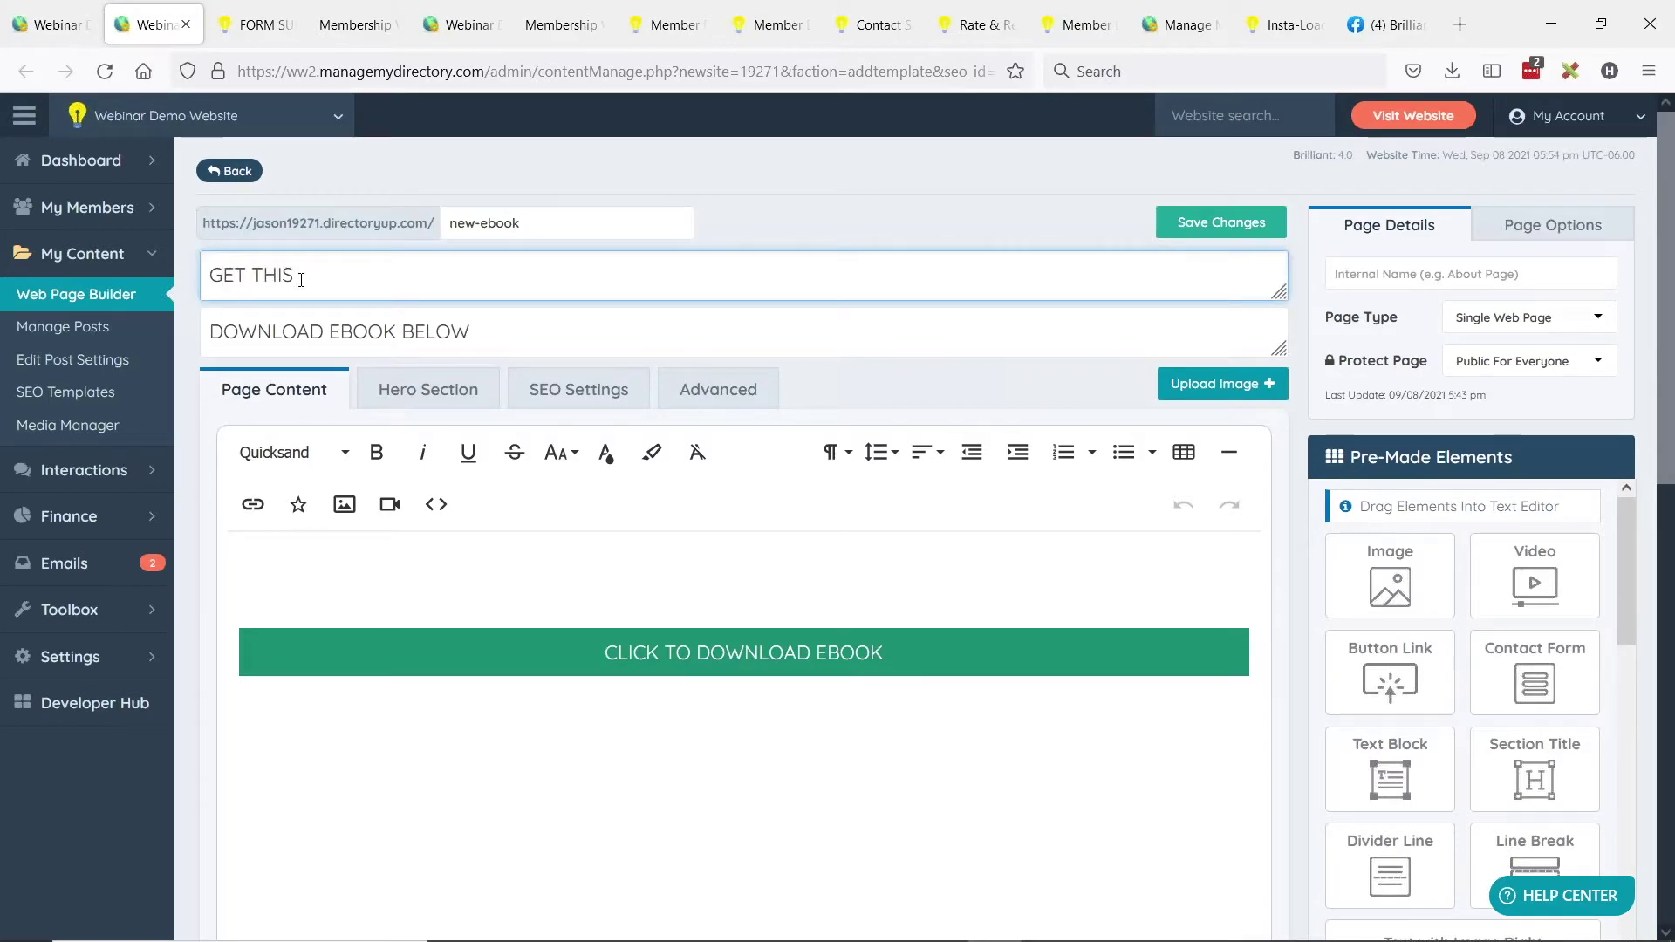
pyautogui.write(' EBOOK')
# Change the subtitle to FILL IN THE FORM TO GET THIS EBOOK and select the download button.
pyautogui.doubleClick(340, 331)
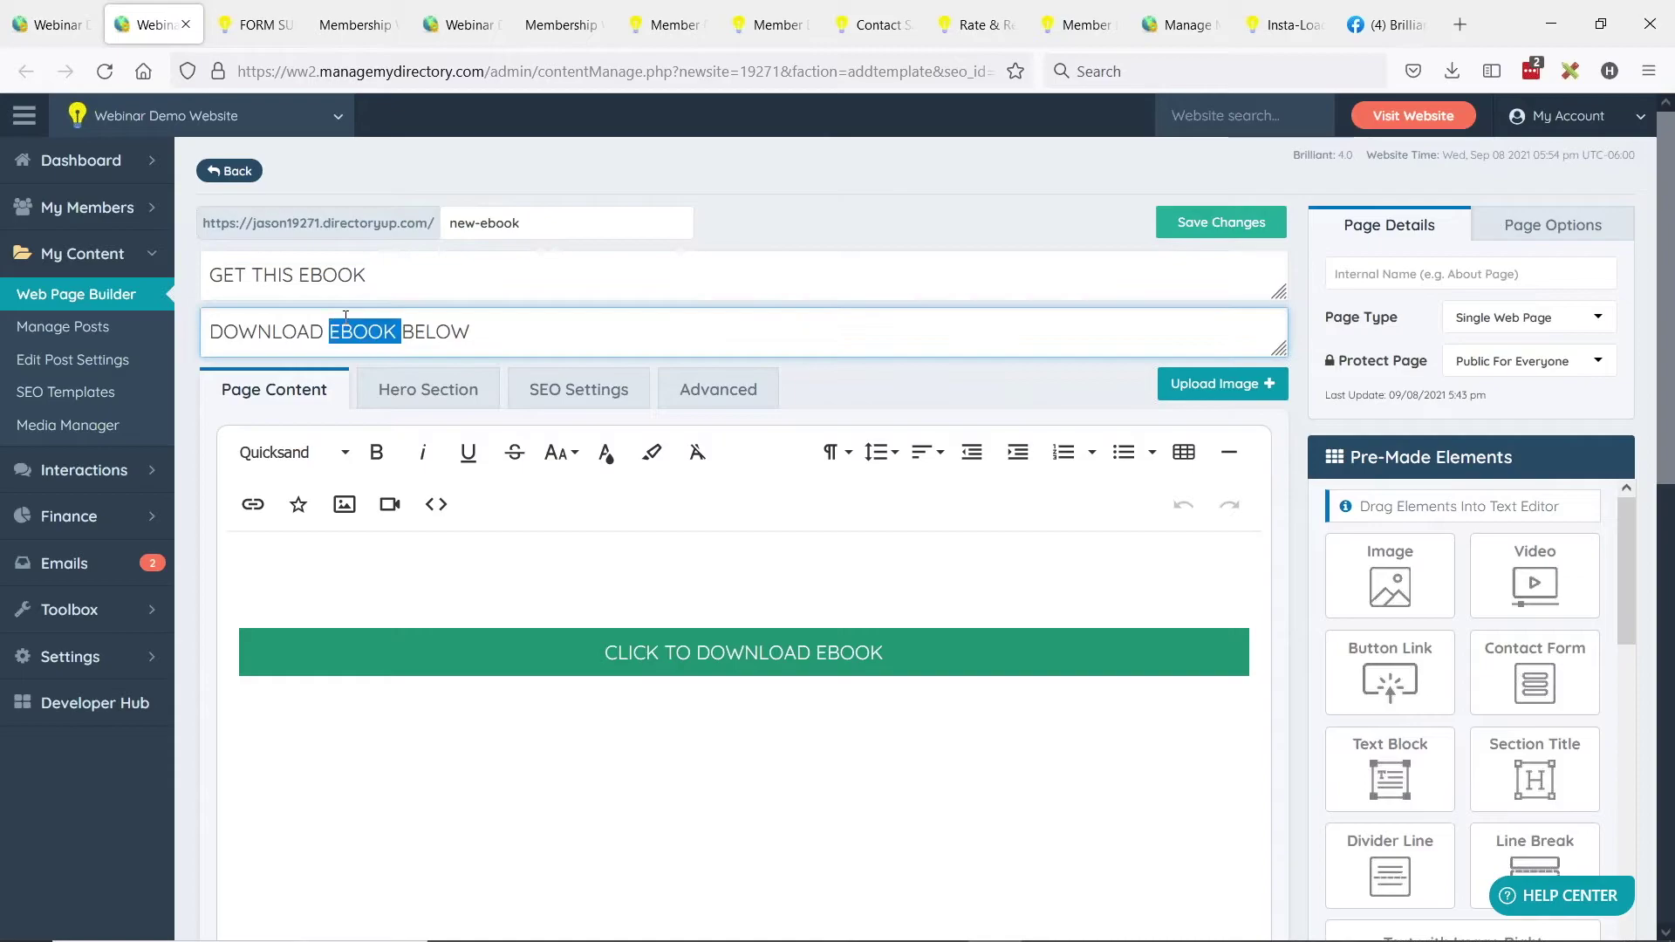
pyautogui.hotkey('ctrl', 'a')
pyautogui.write('FILL IN THE FO')
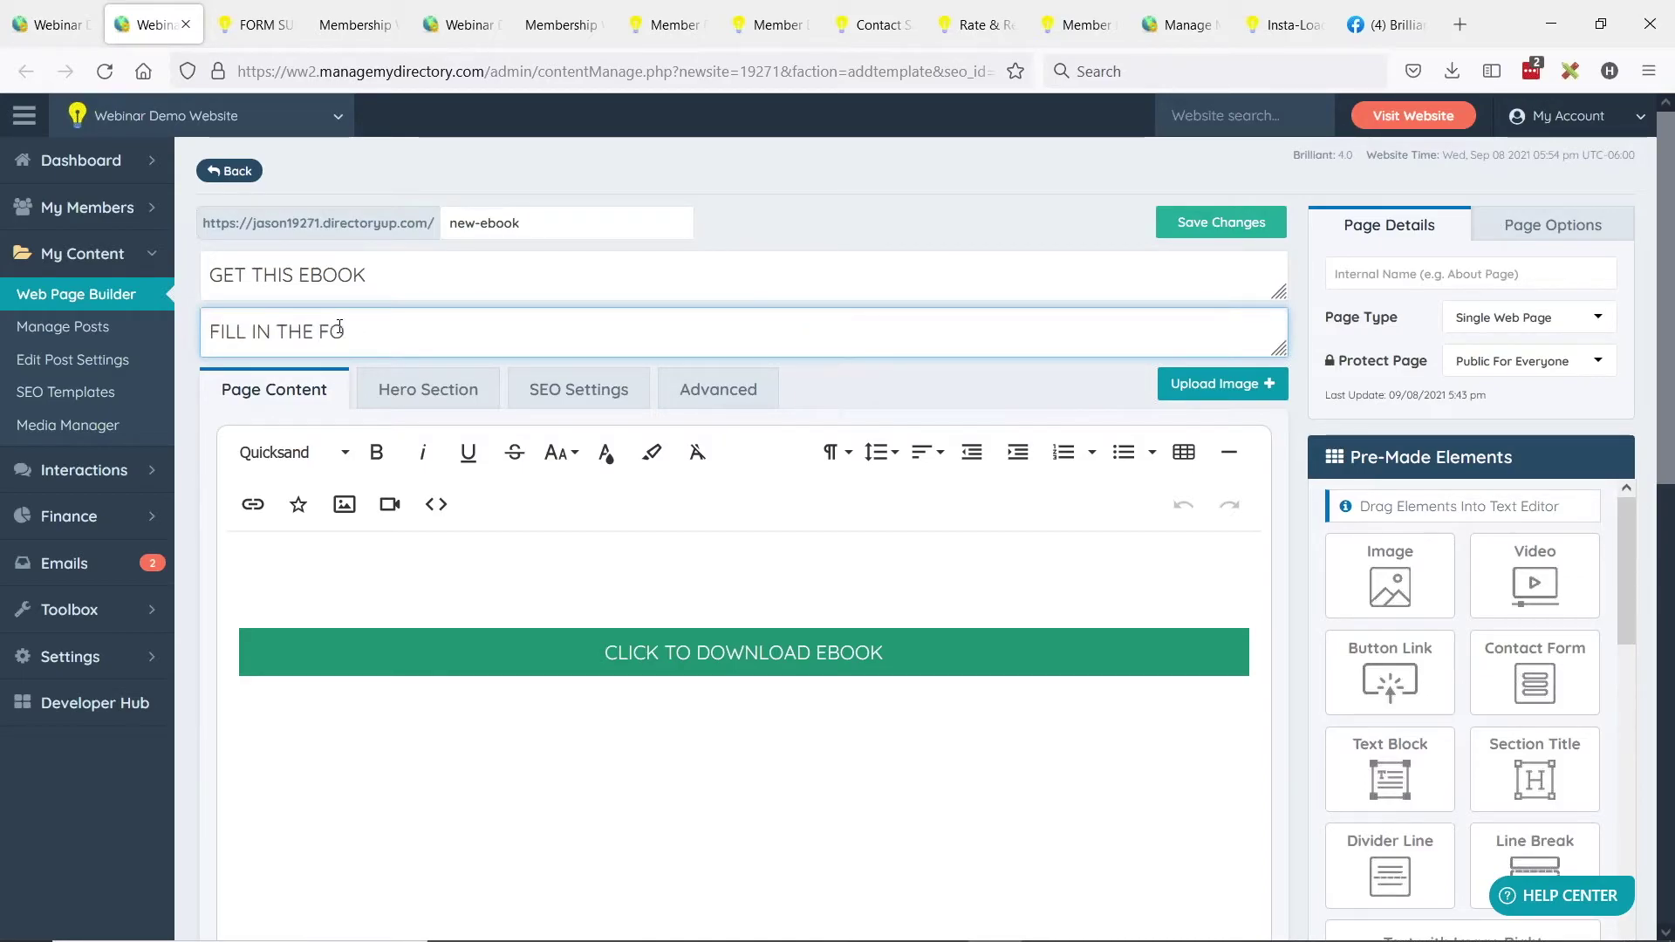
pyautogui.write('RM')
pyautogui.press('BackSpace')
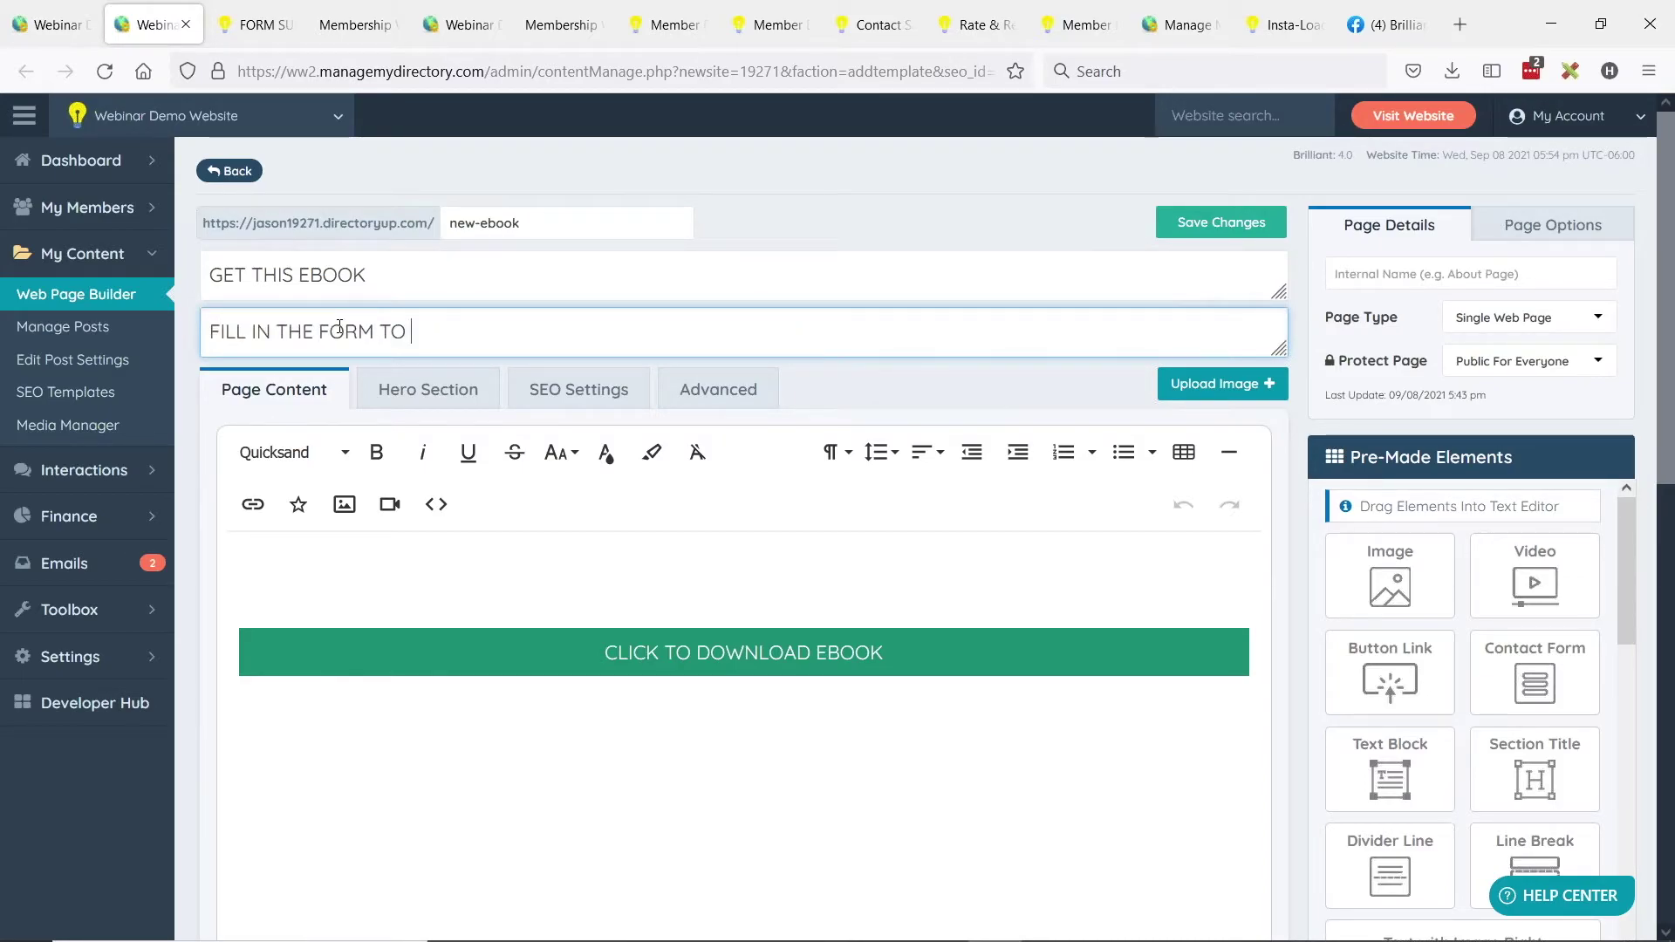
pyautogui.write('TO GET THIS EBOOK')
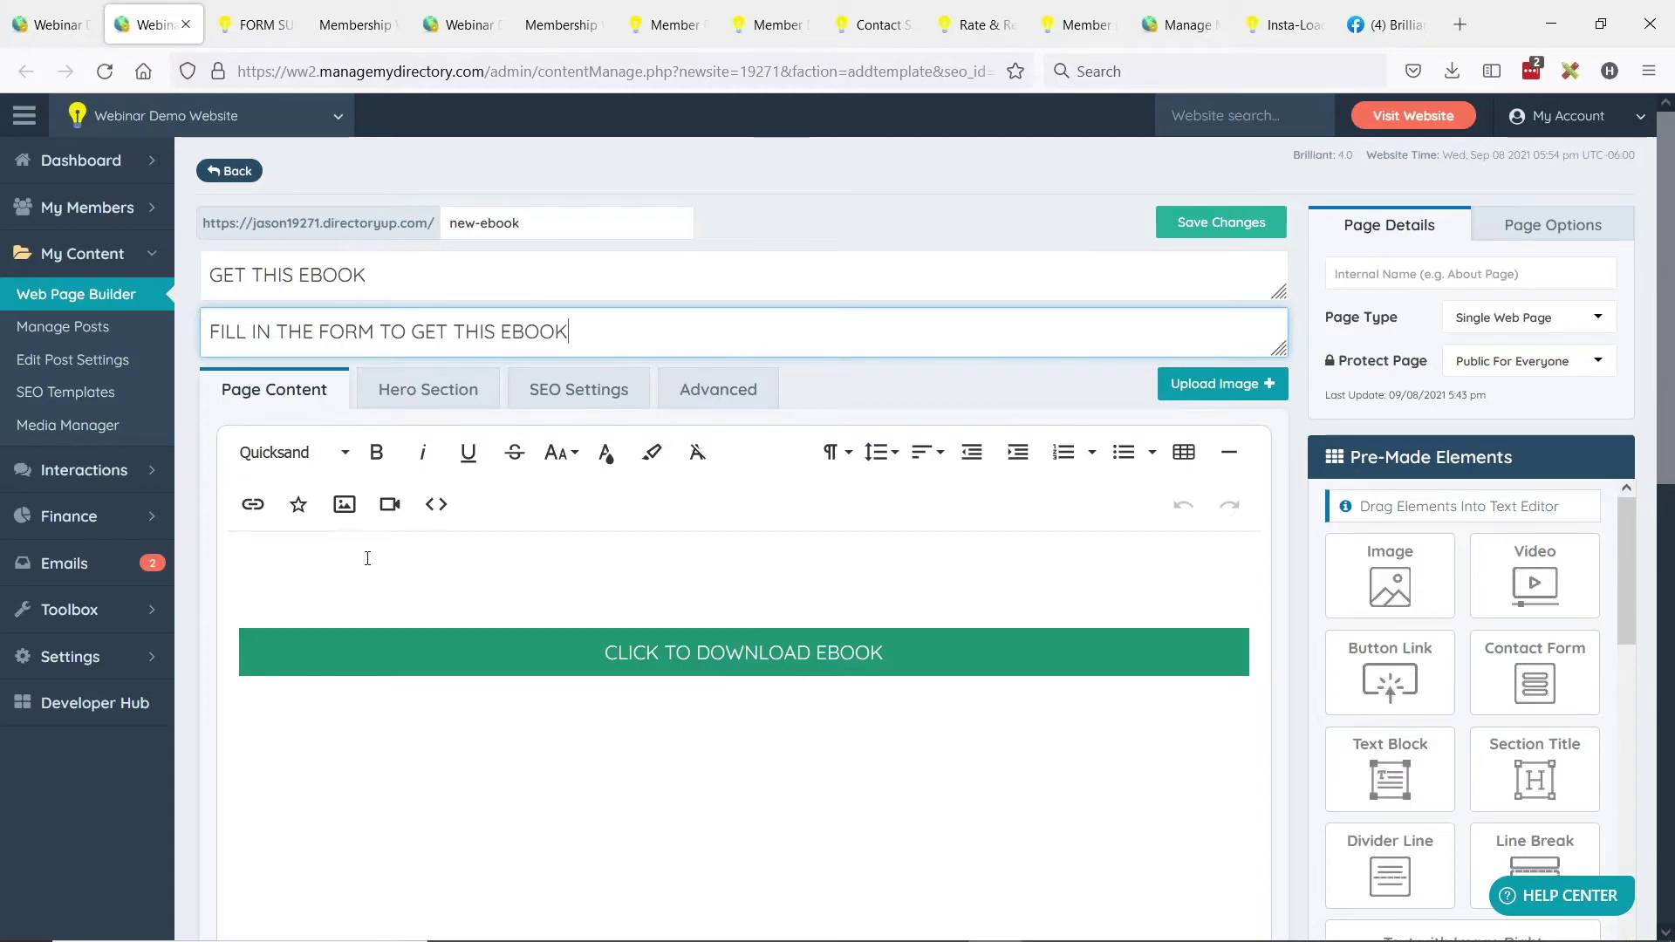
pyautogui.click(663, 600)
pyautogui.click(502, 667)
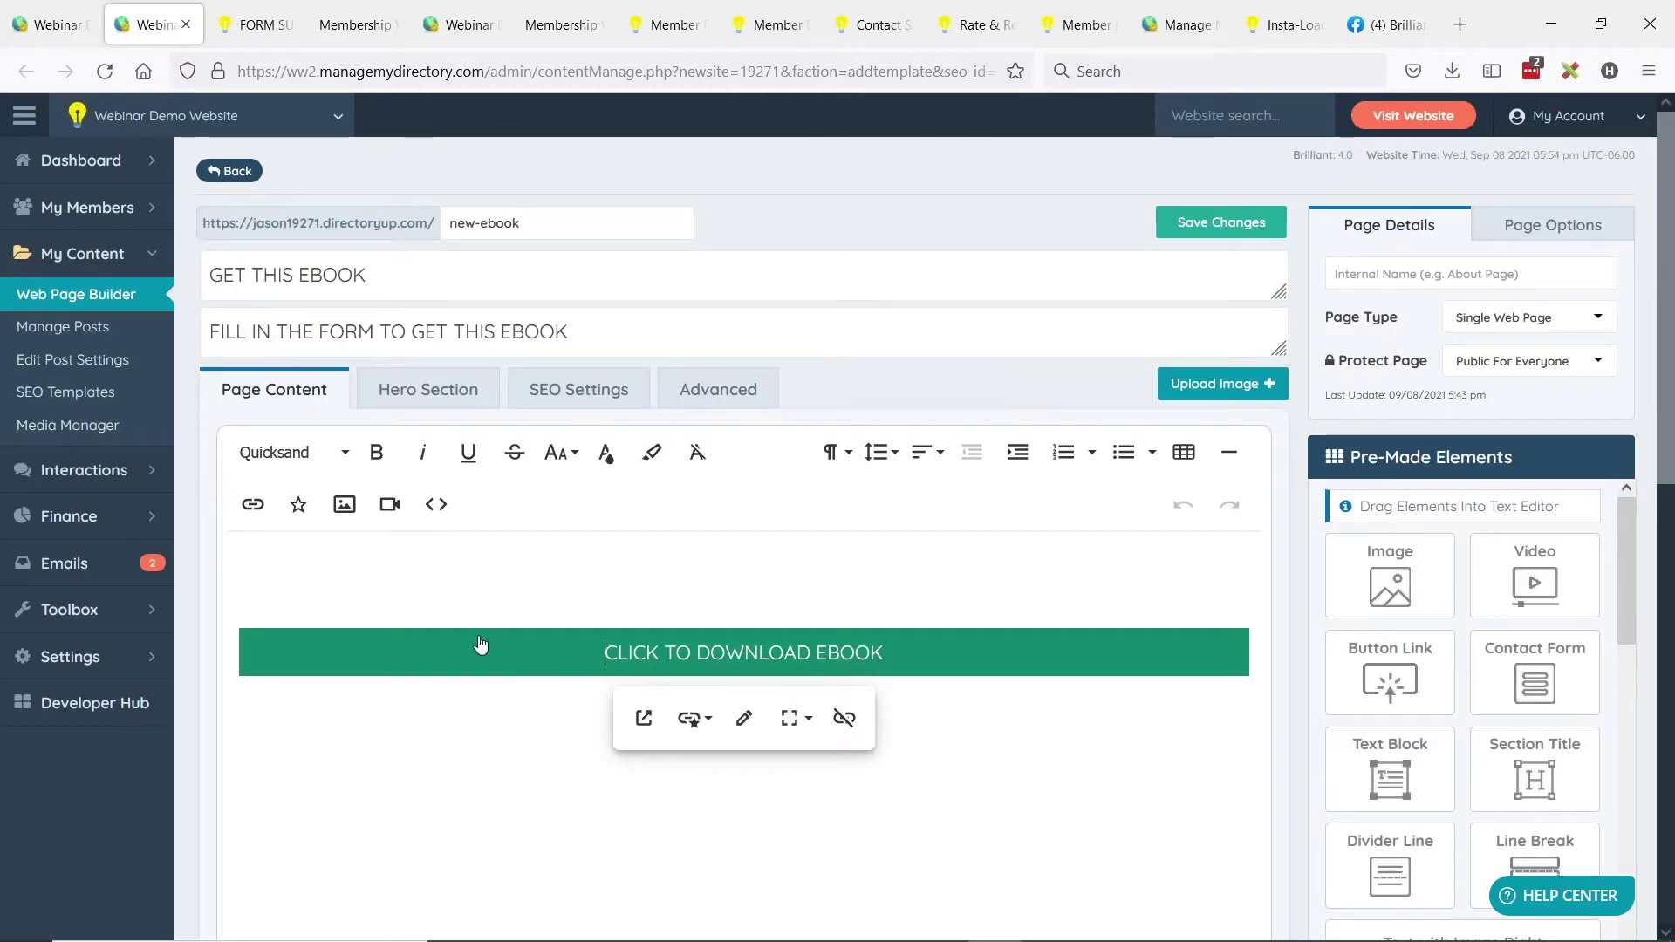
# Unlink the download button and delete its leftover text.
pyautogui.click(844, 718)
pyautogui.moveTo(462, 642); pyautogui.dragTo(238, 642)
pyautogui.press('BackSpace')
pyautogui.press('BackSpace')
pyautogui.press('BackSpace')
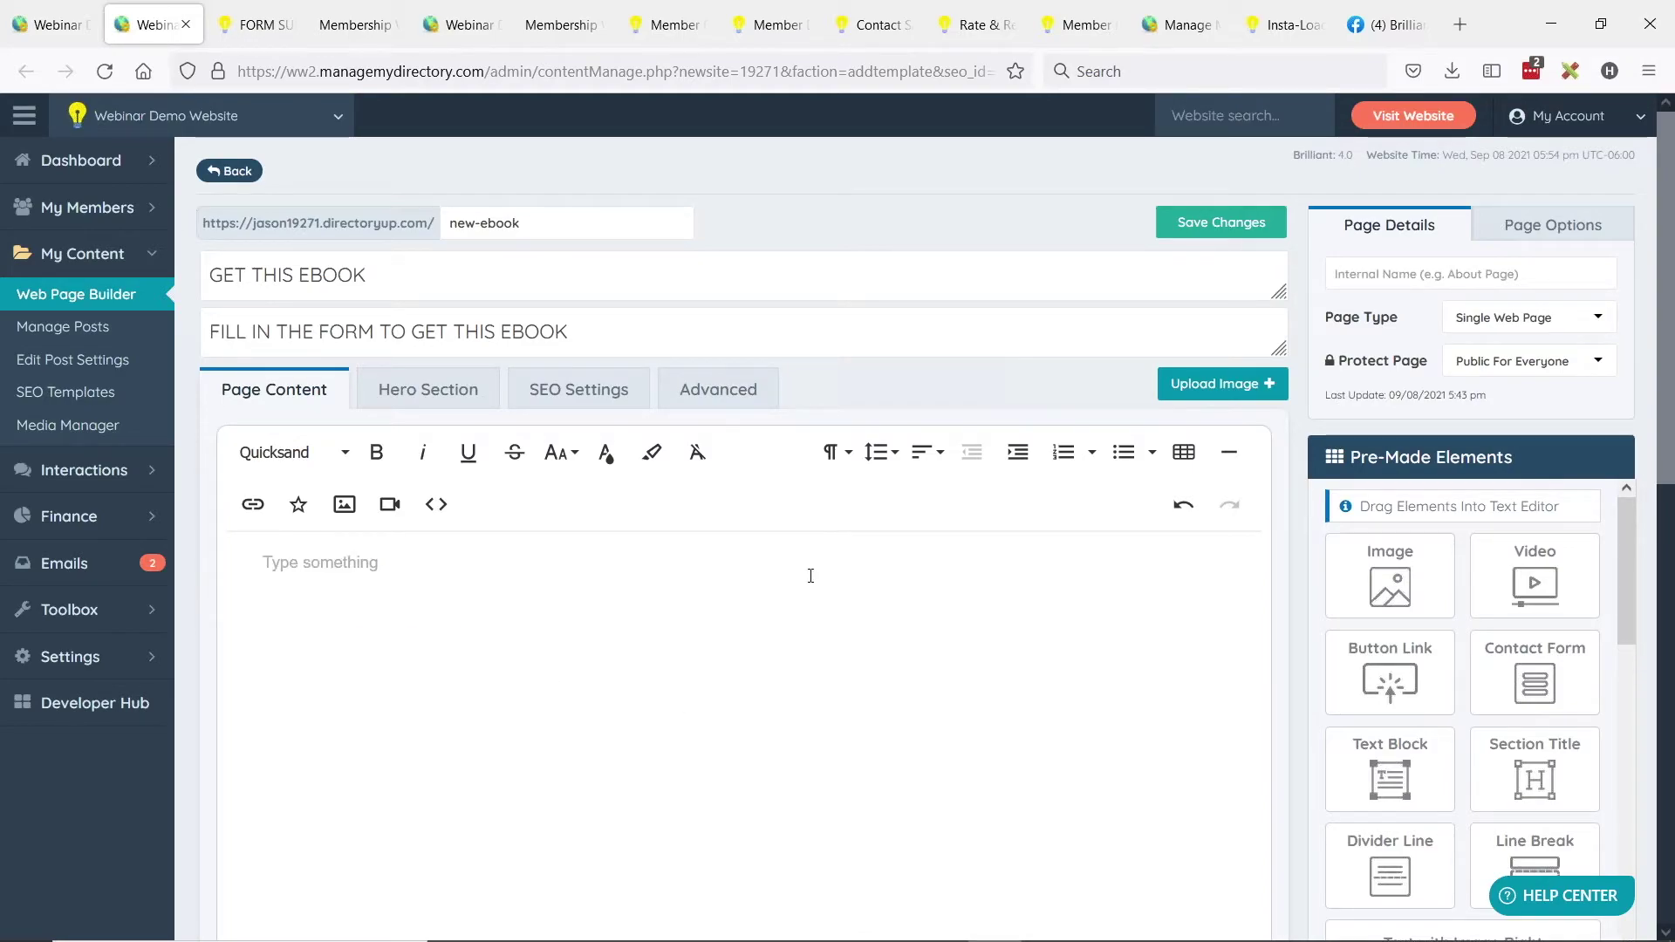
# Add a Text with Image Right block holding [form=ebook_download], headed Download Ebook Here.
pyautogui.scroll(-3, 1547, 701)
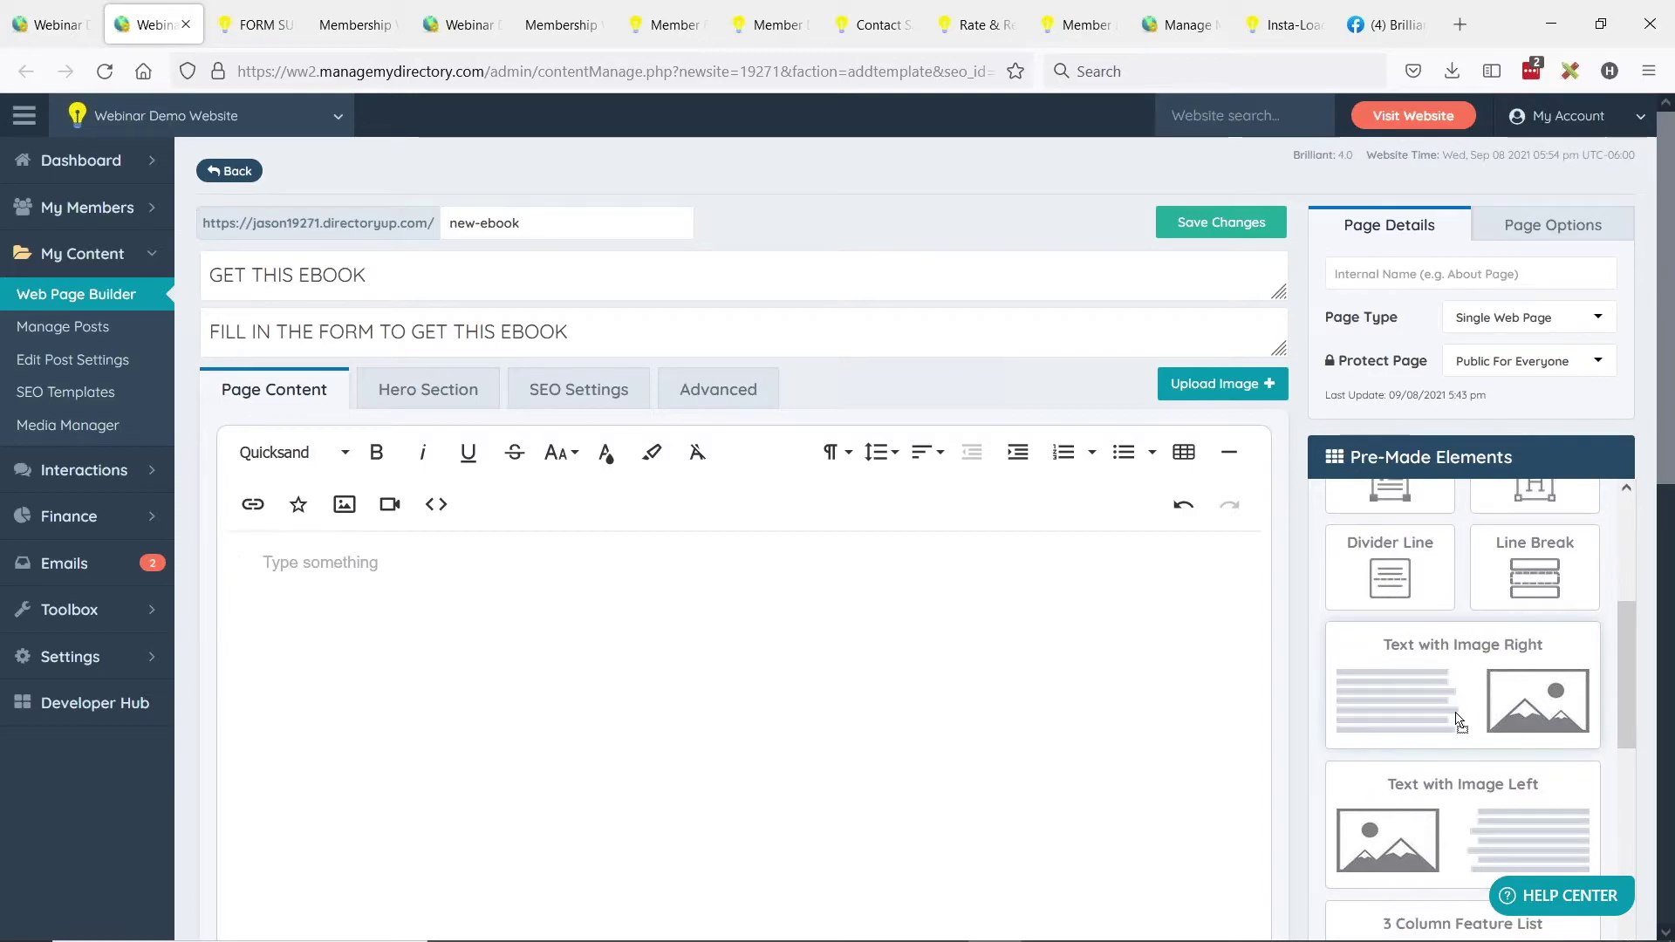
pyautogui.moveTo(1466, 690); pyautogui.dragTo(696, 651)
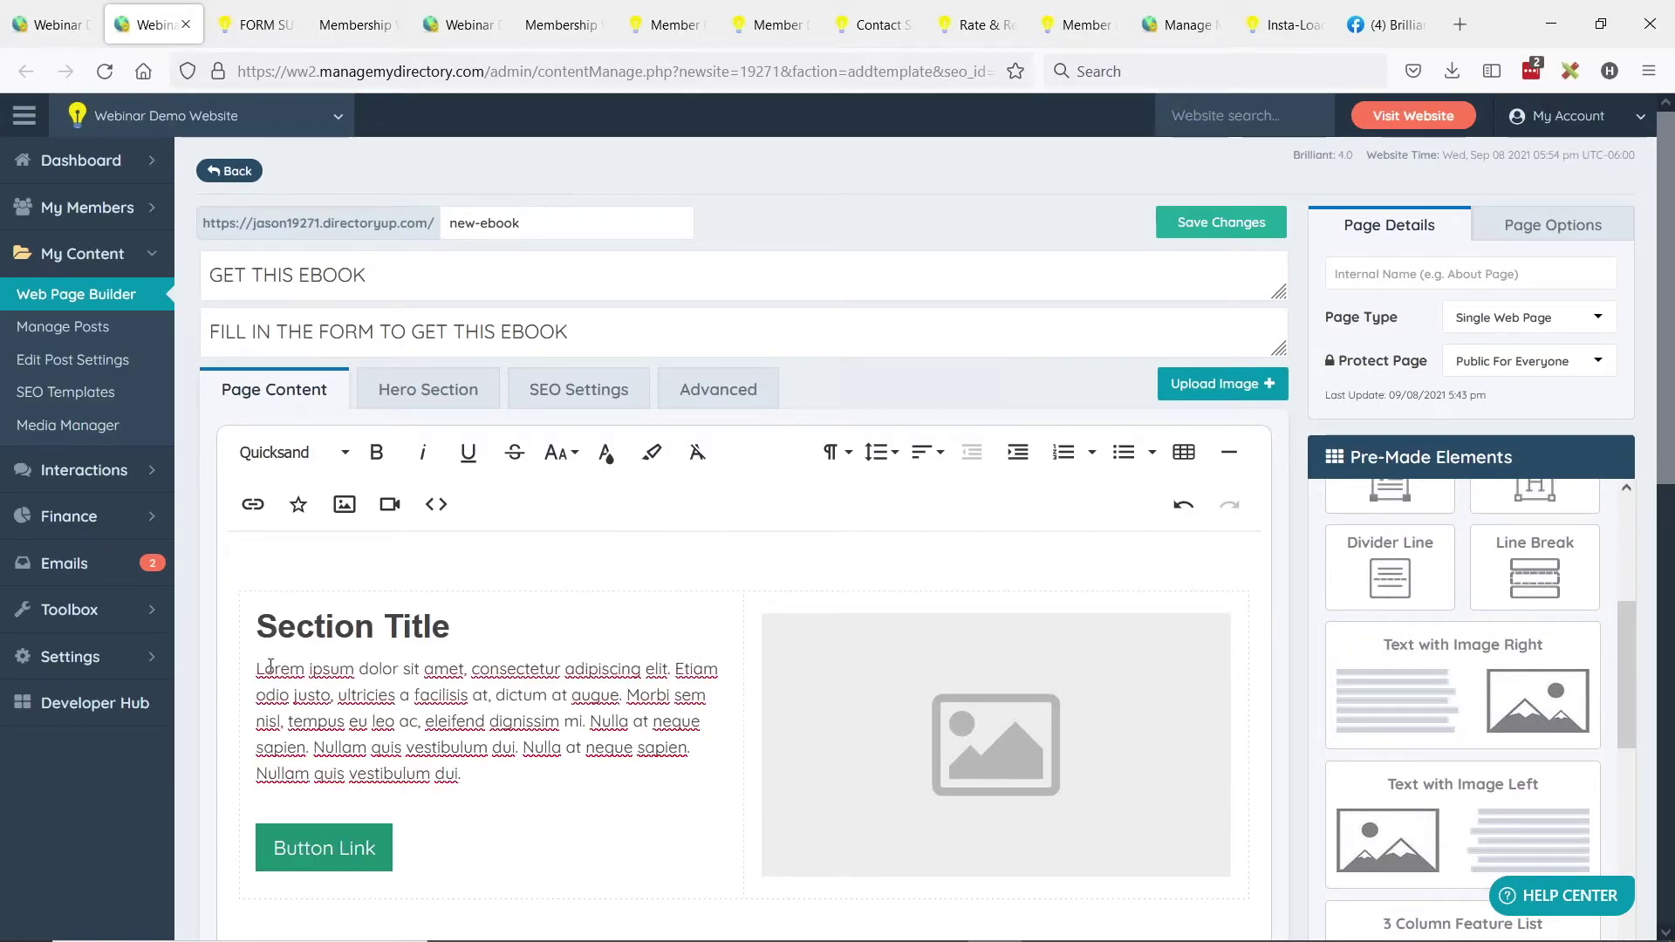
pyautogui.click(914, 672)
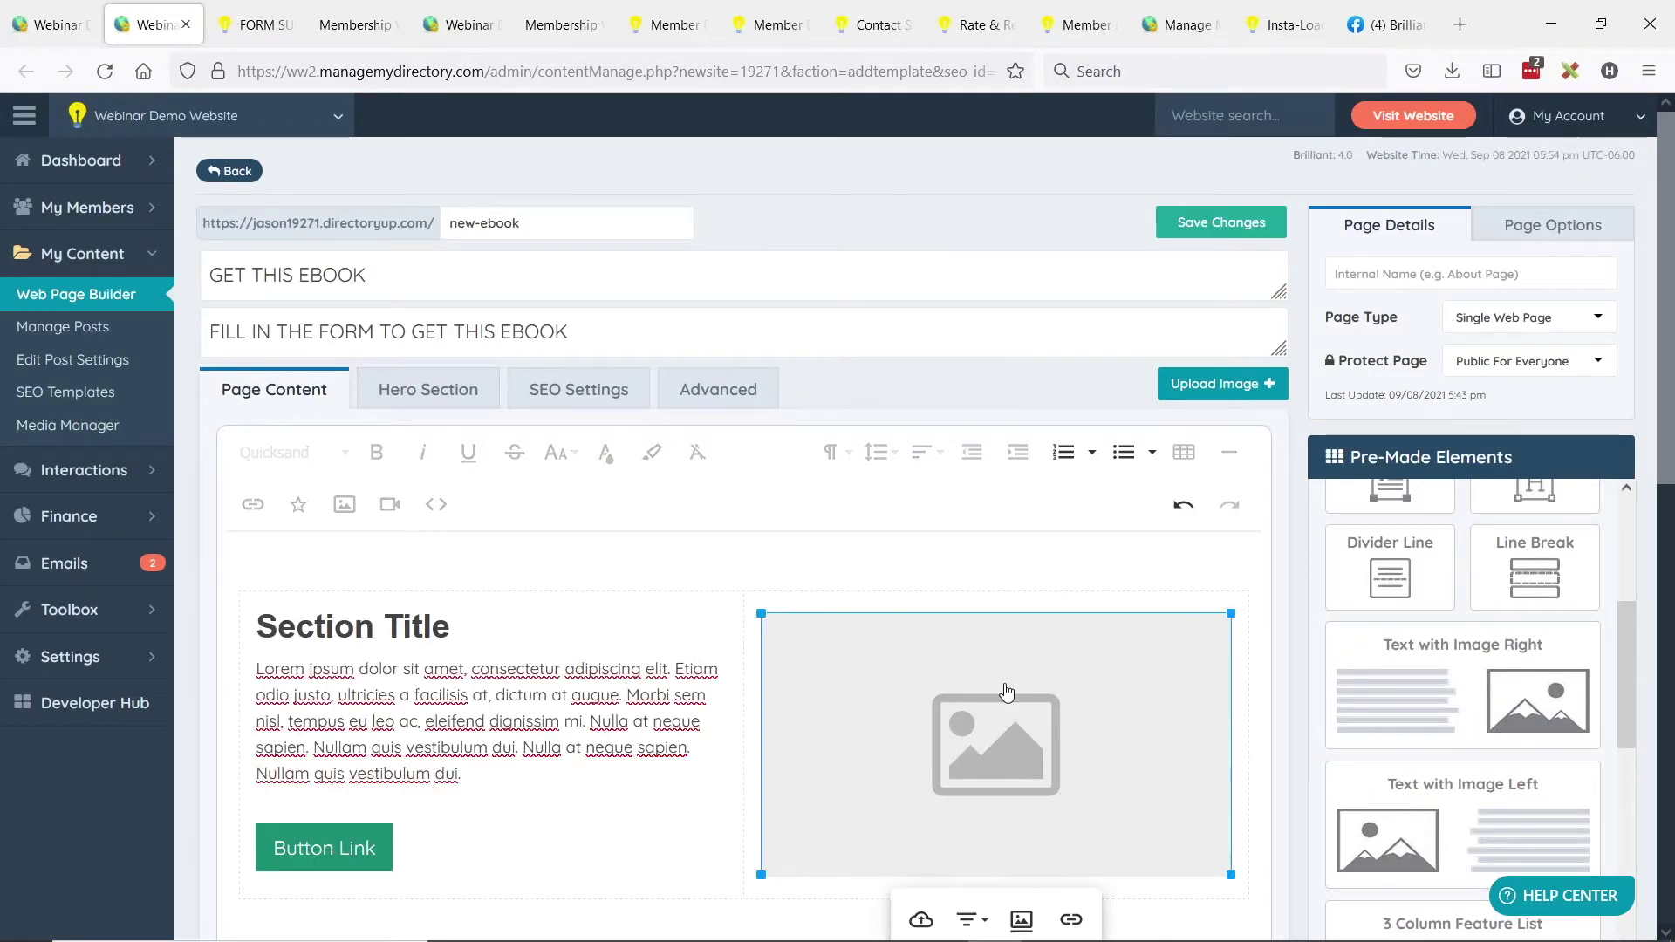
pyautogui.press('Delete')
pyautogui.click(846, 659)
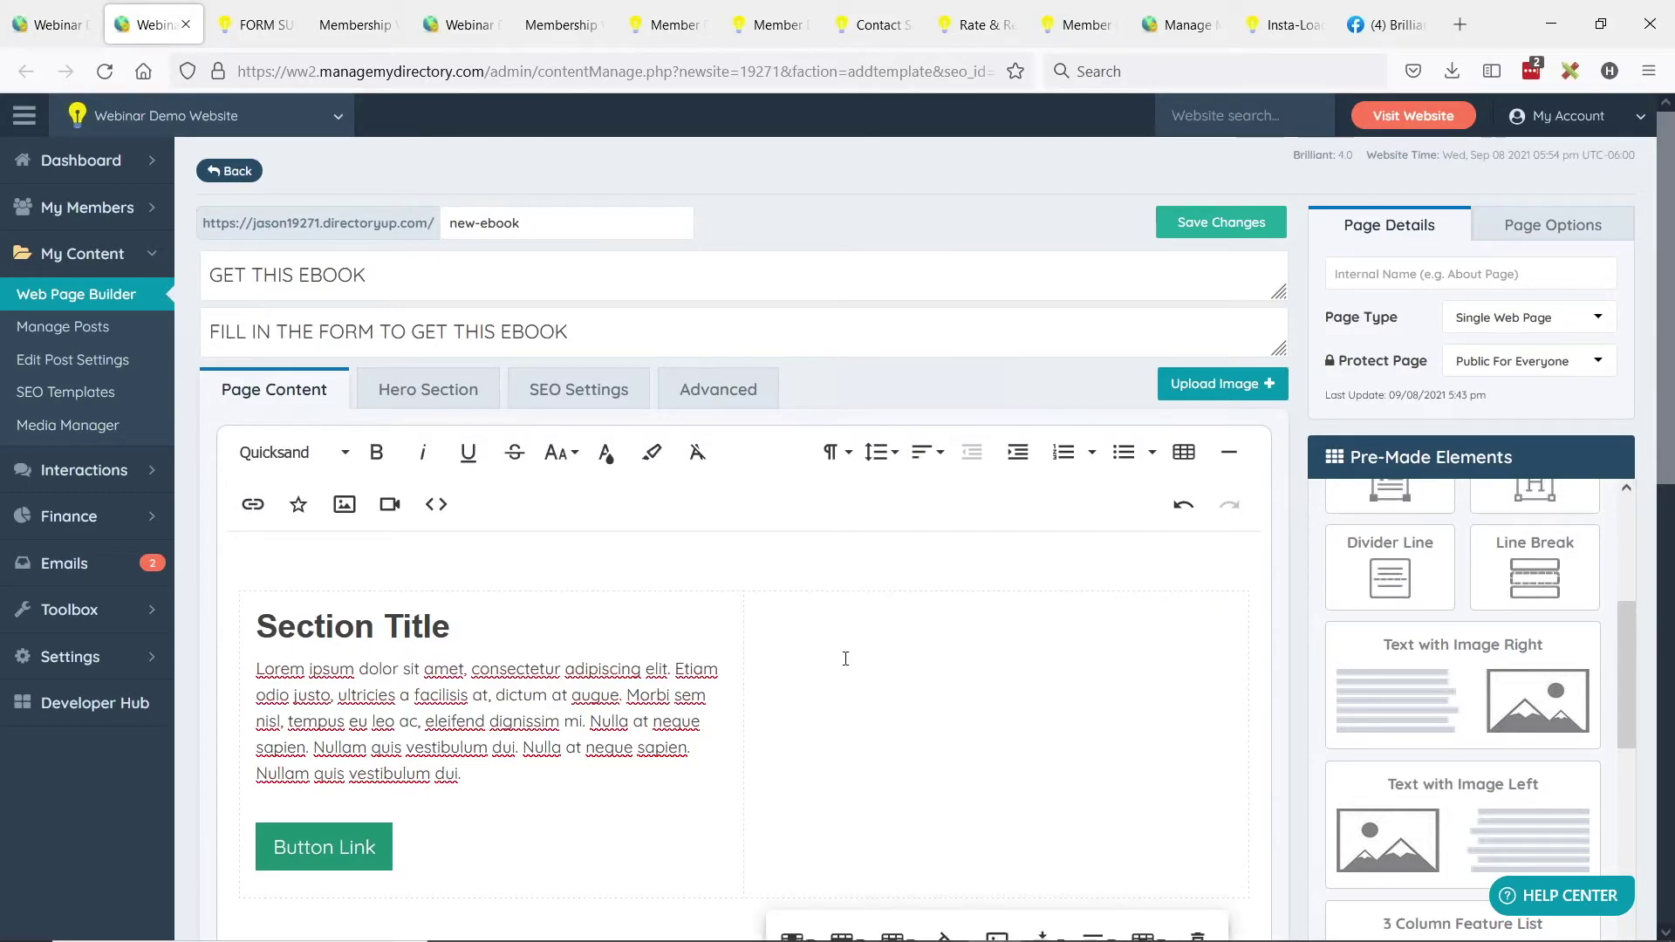
pyautogui.write('[form=ebook_download]')
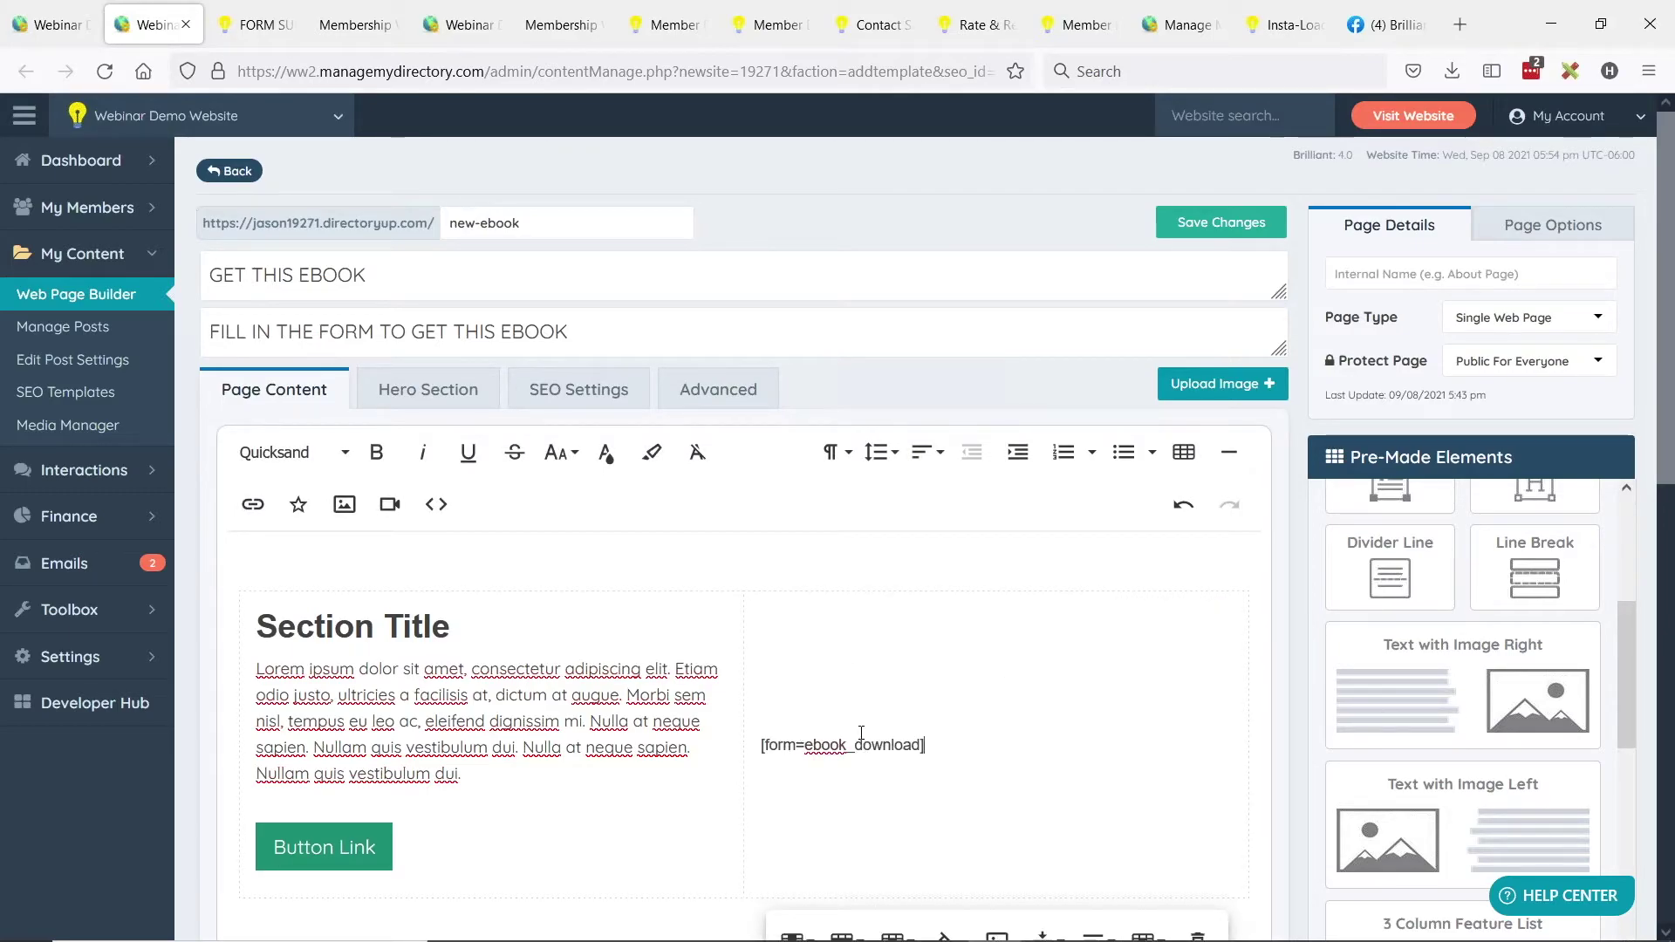
pyautogui.moveTo(256, 626); pyautogui.dragTo(482, 618)
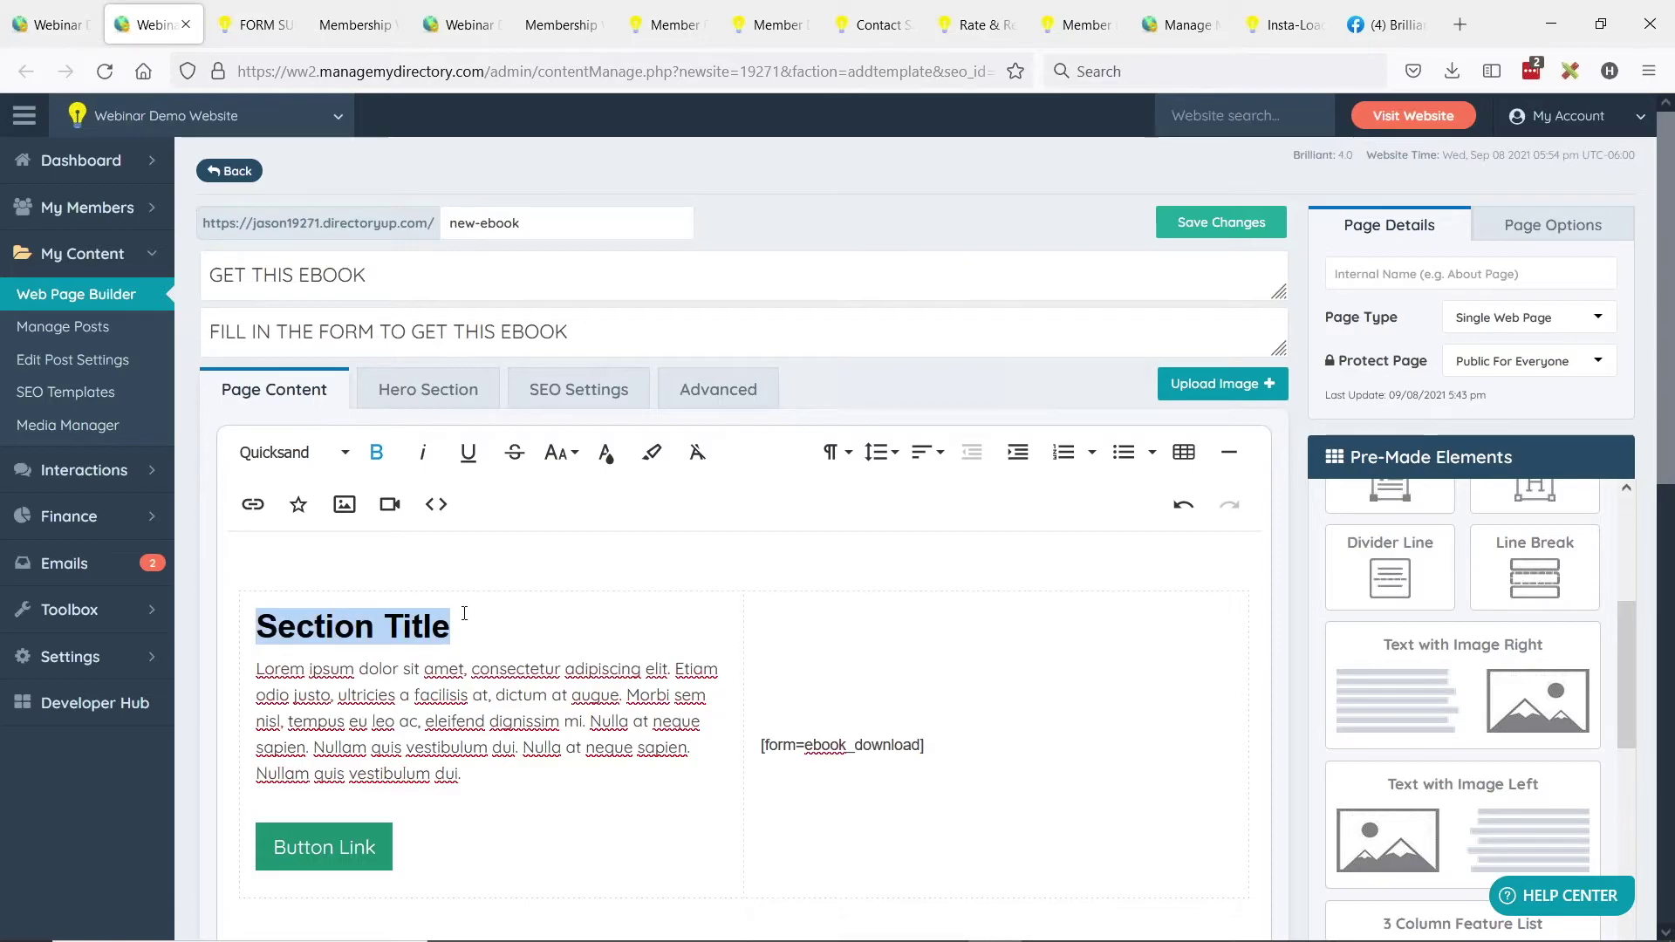
pyautogui.write('Download')
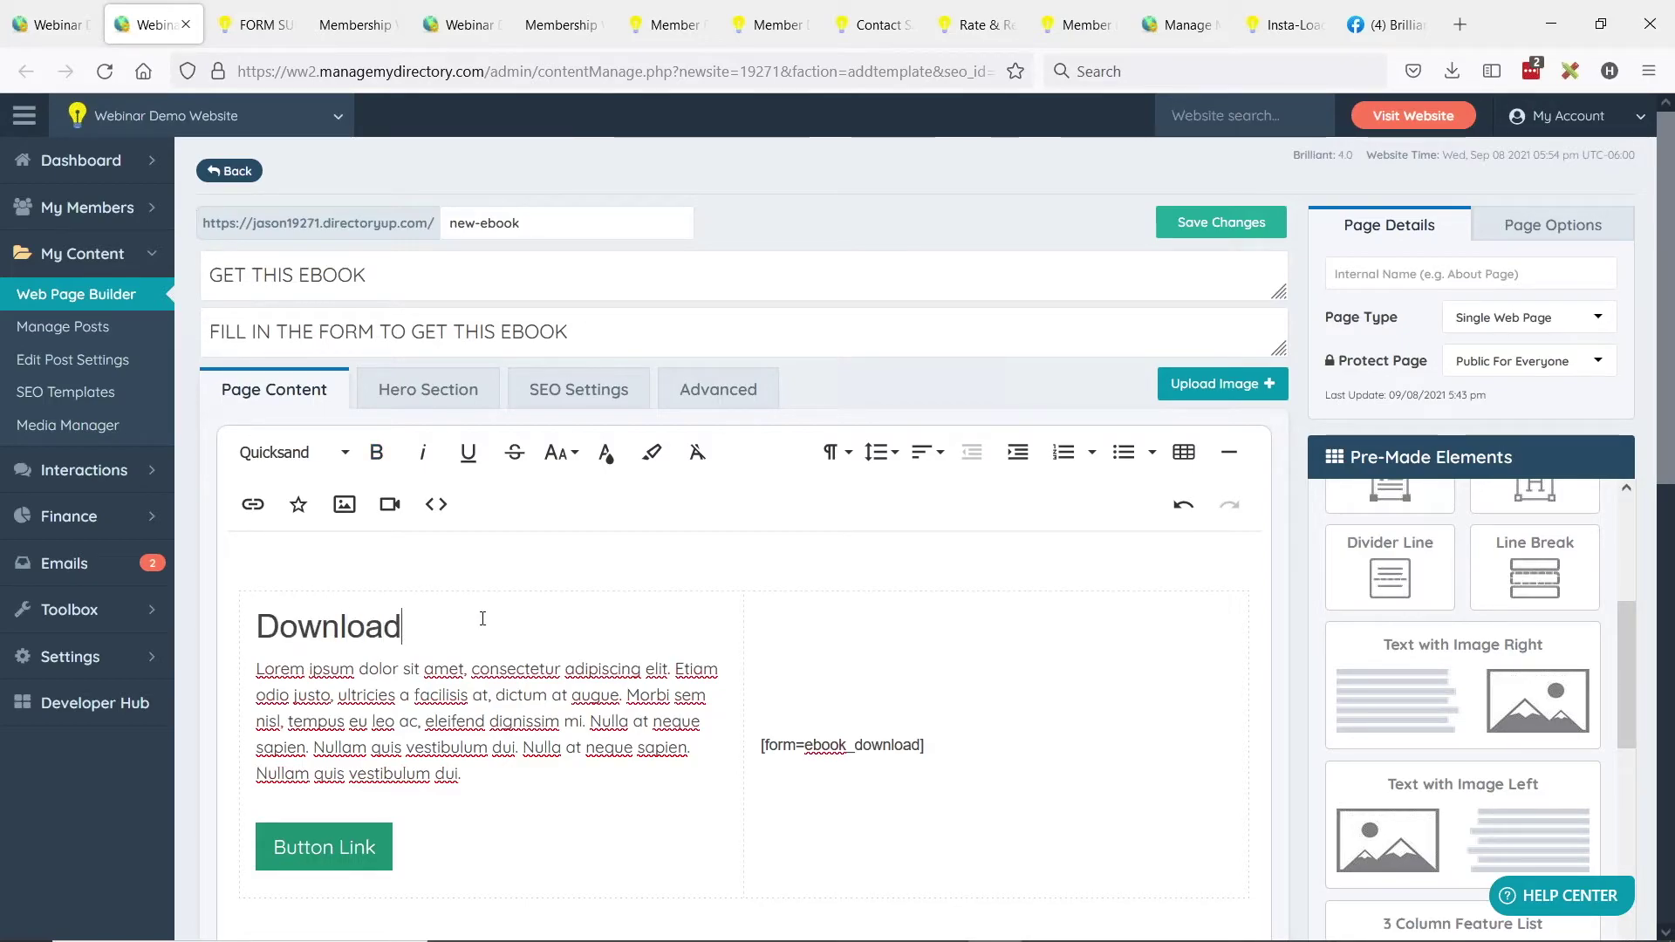
pyautogui.write(' Ebook Here')
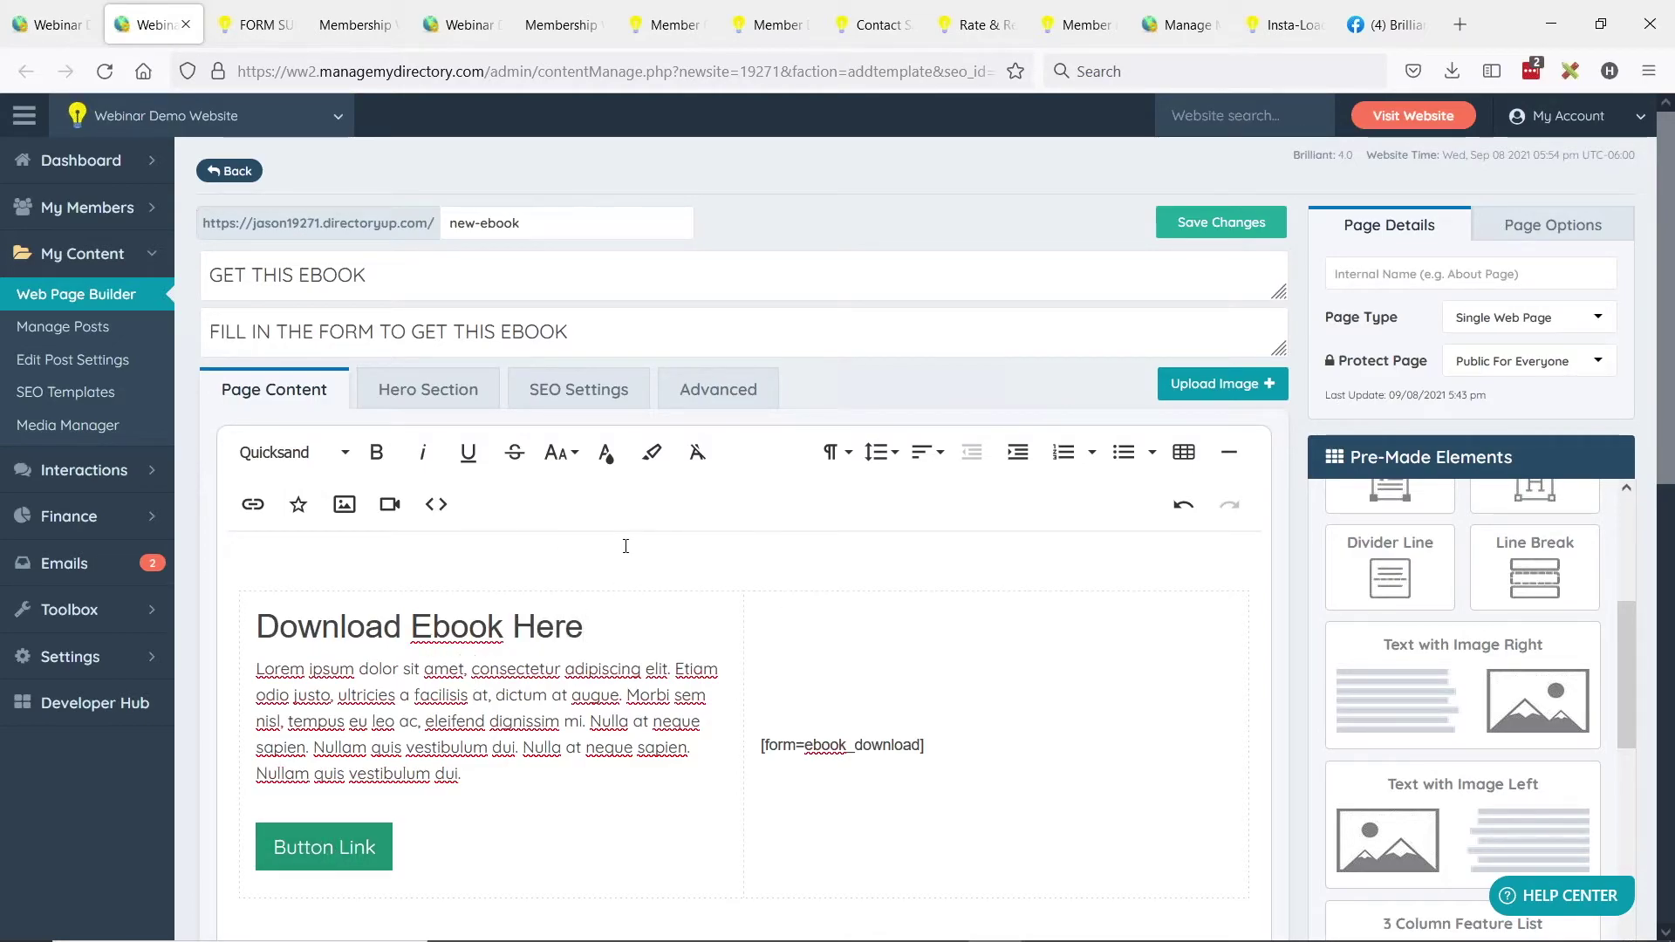
pyautogui.click(427, 390)
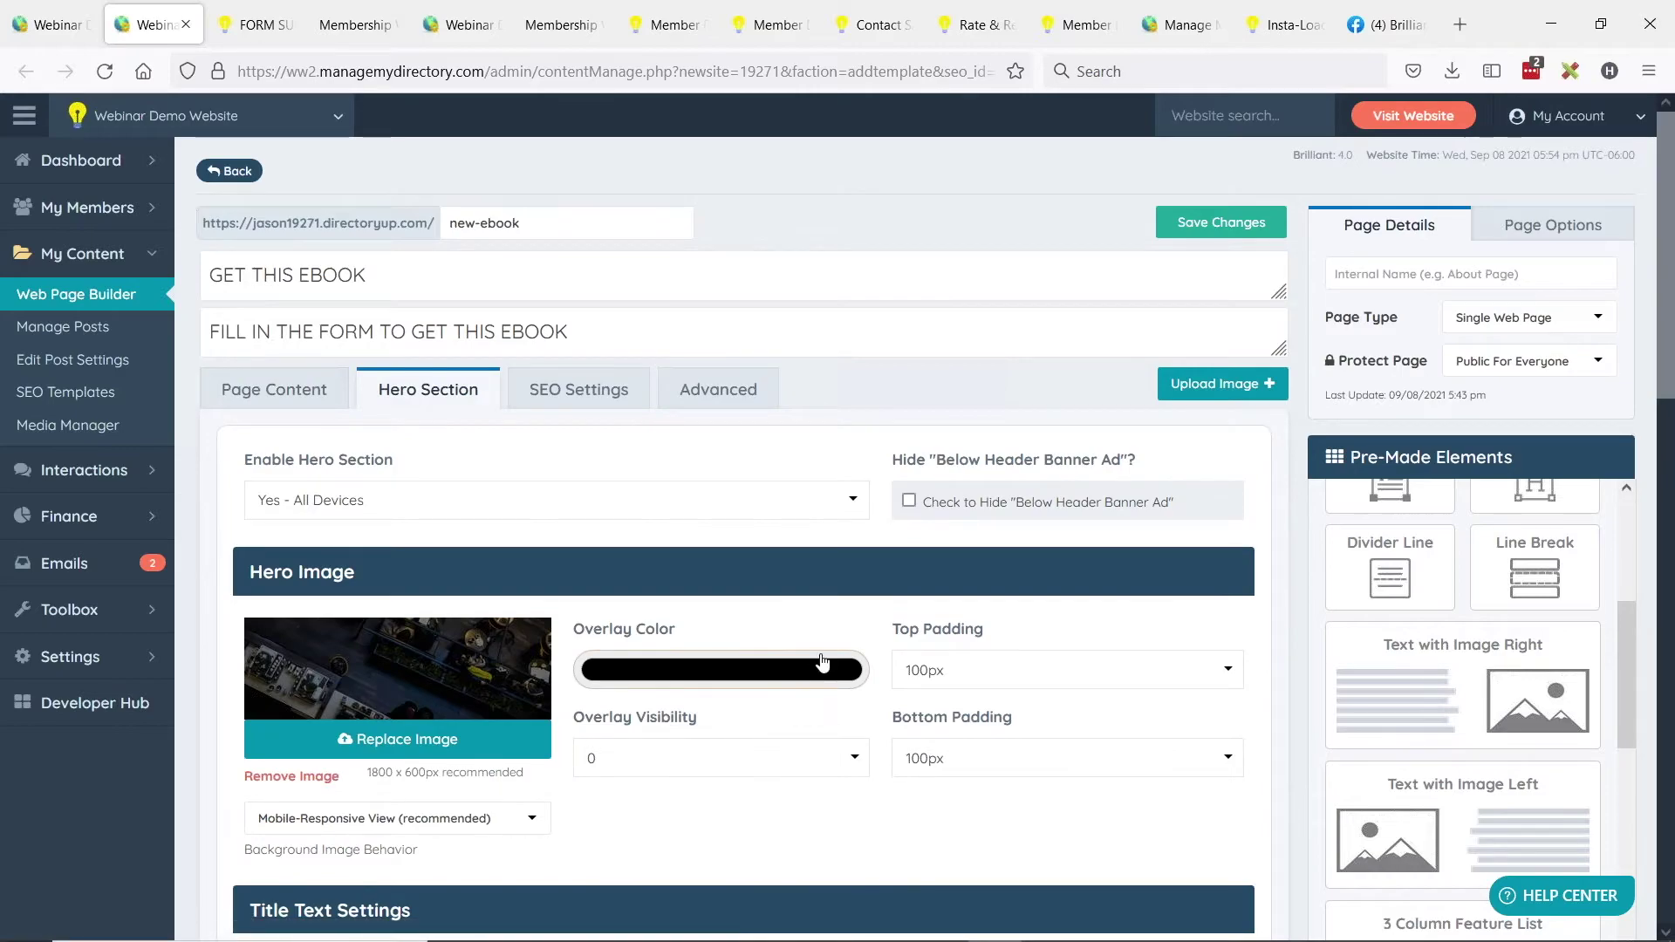
# Copy the page title GET THIS EBOOK into the internal name field.
pyautogui.scroll(-3, 820, 658)
pyautogui.scroll(3, 692, 658)
pyautogui.click(262, 384)
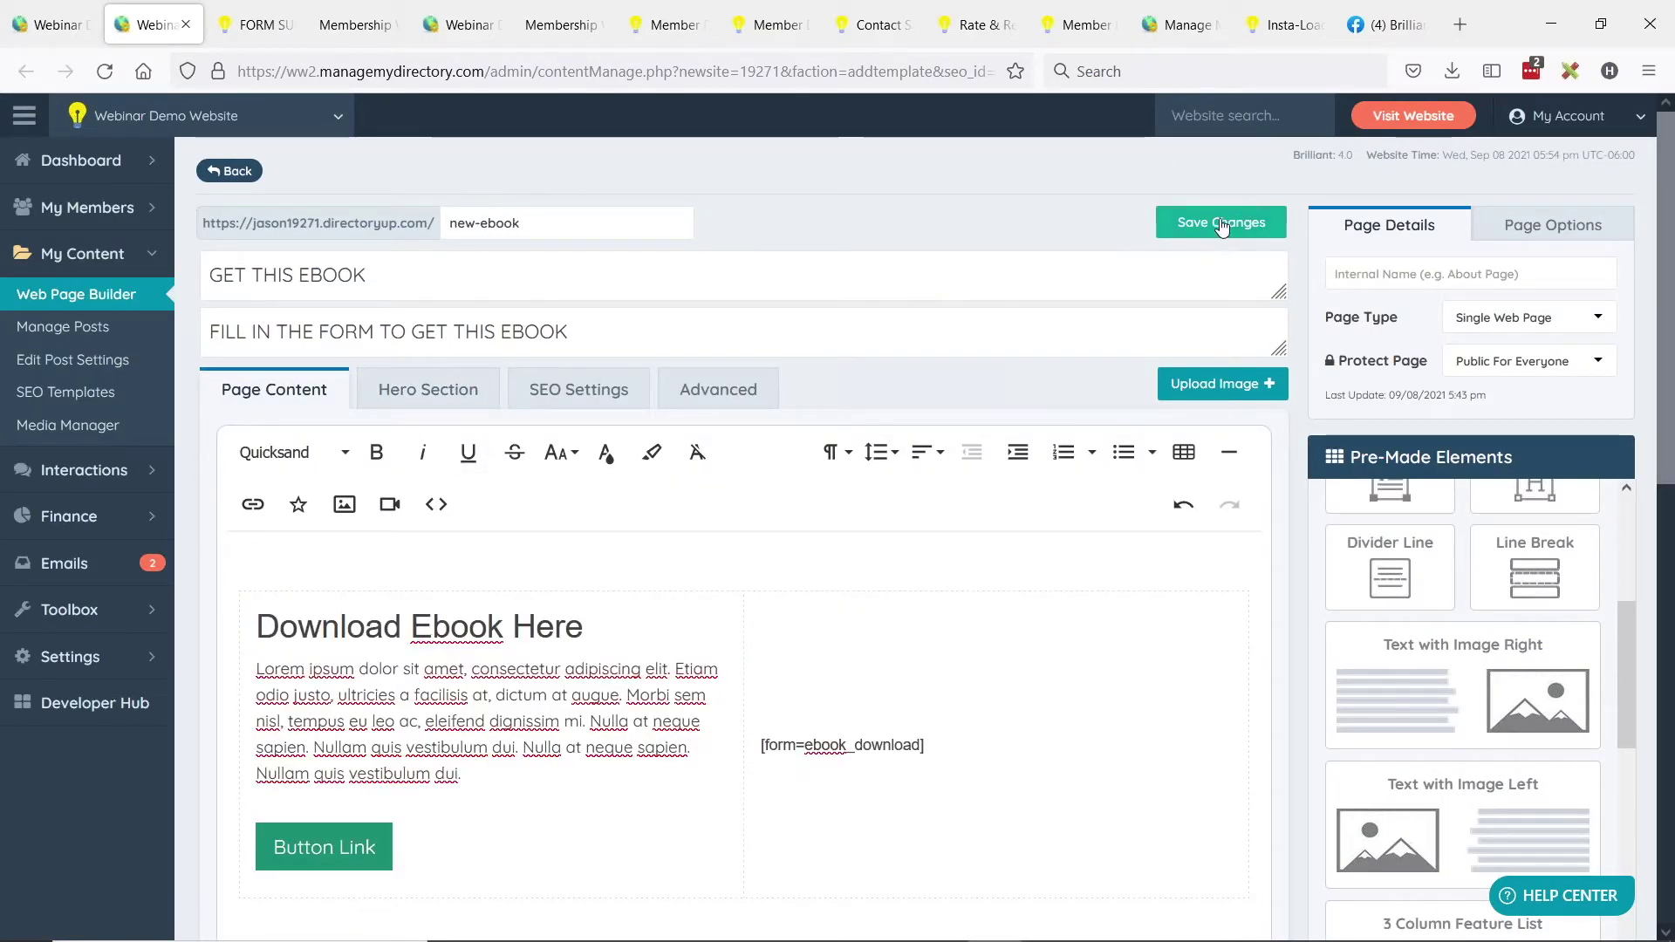
pyautogui.tripleClick(319, 278)
pyautogui.hotkey('ctrl', 'c')
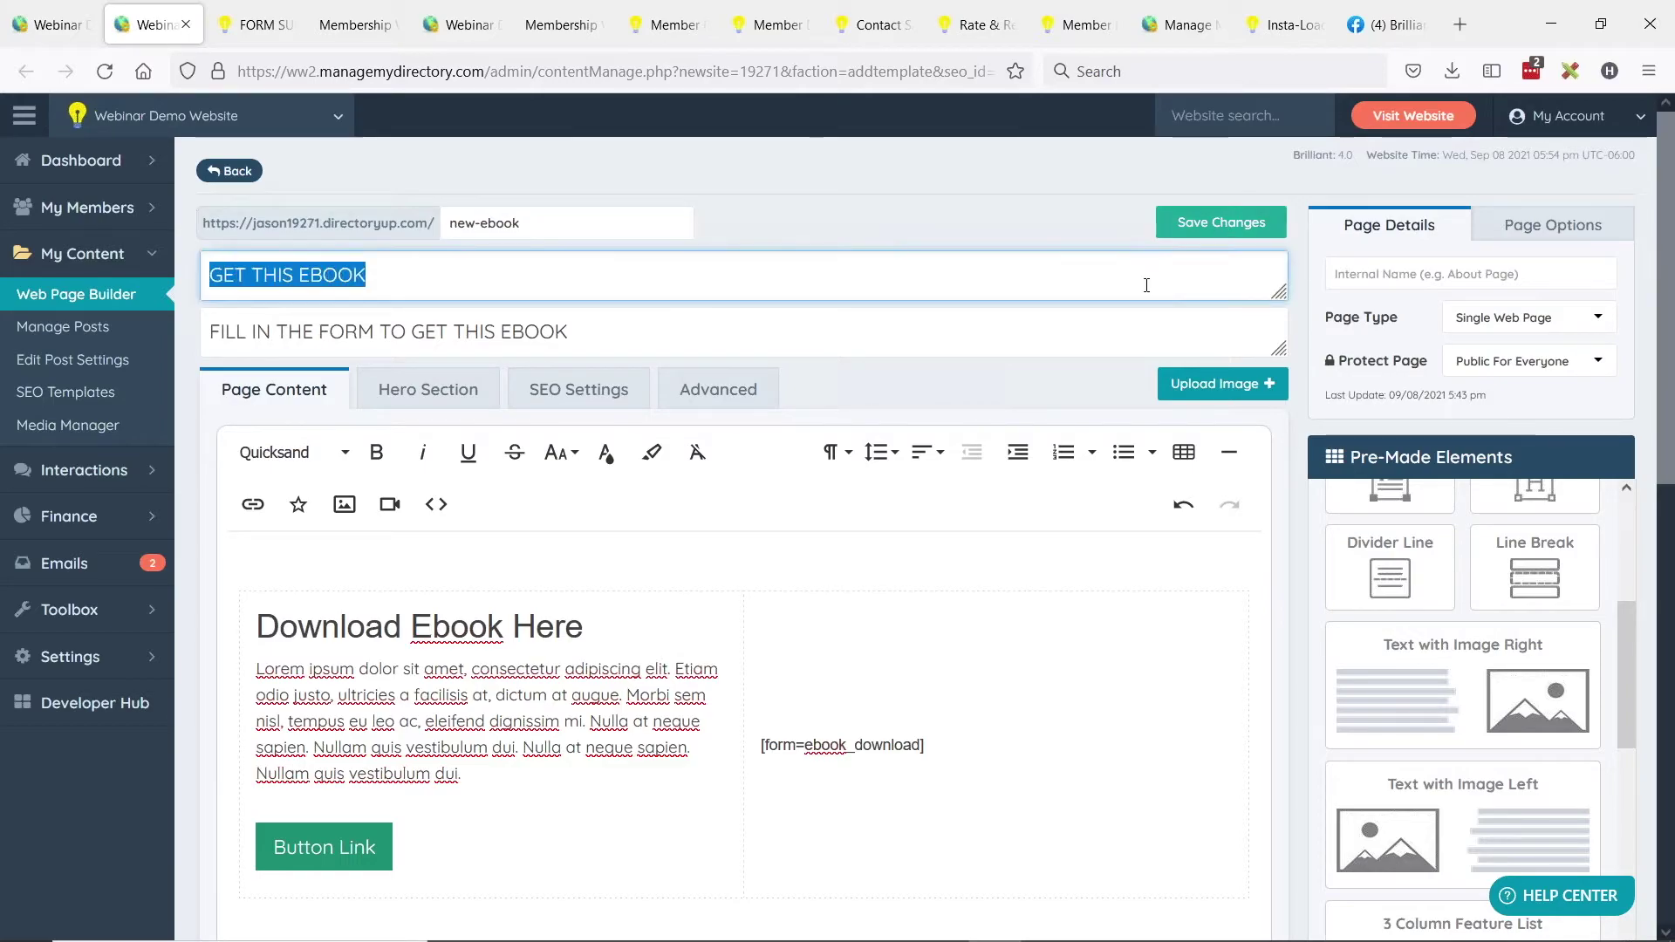
pyautogui.click(1396, 273)
pyautogui.hotkey('ctrl', 'v')
# Save the new-ebook page, review its Page Options, and view the live page.
pyautogui.click(1204, 223)
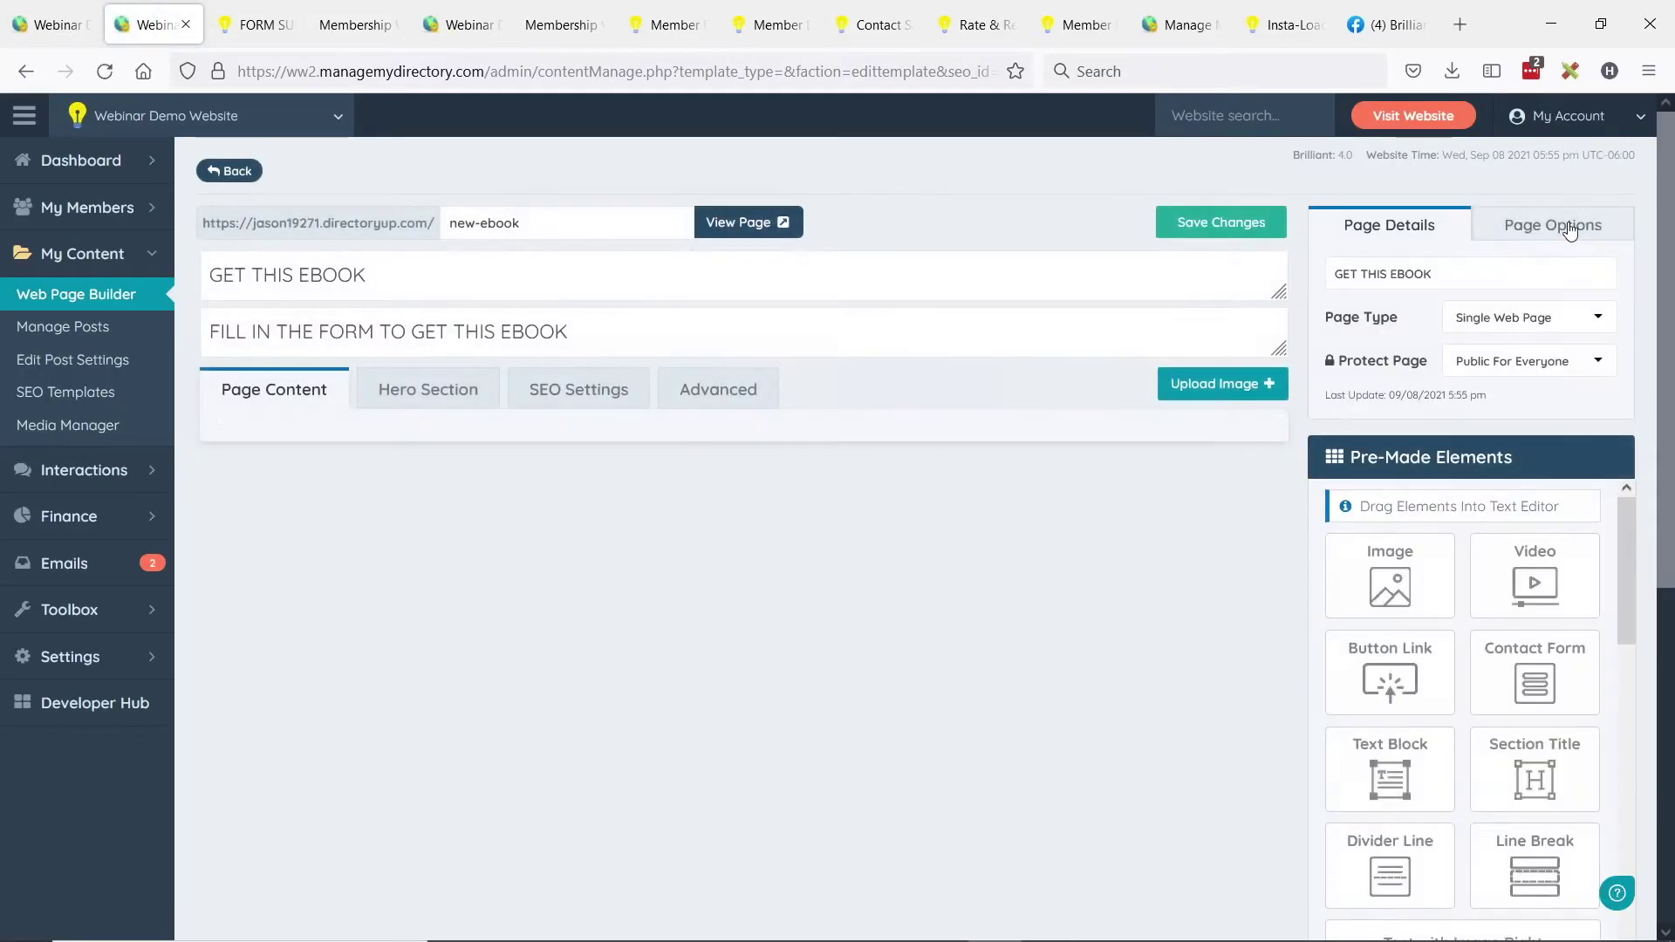
pyautogui.click(1571, 228)
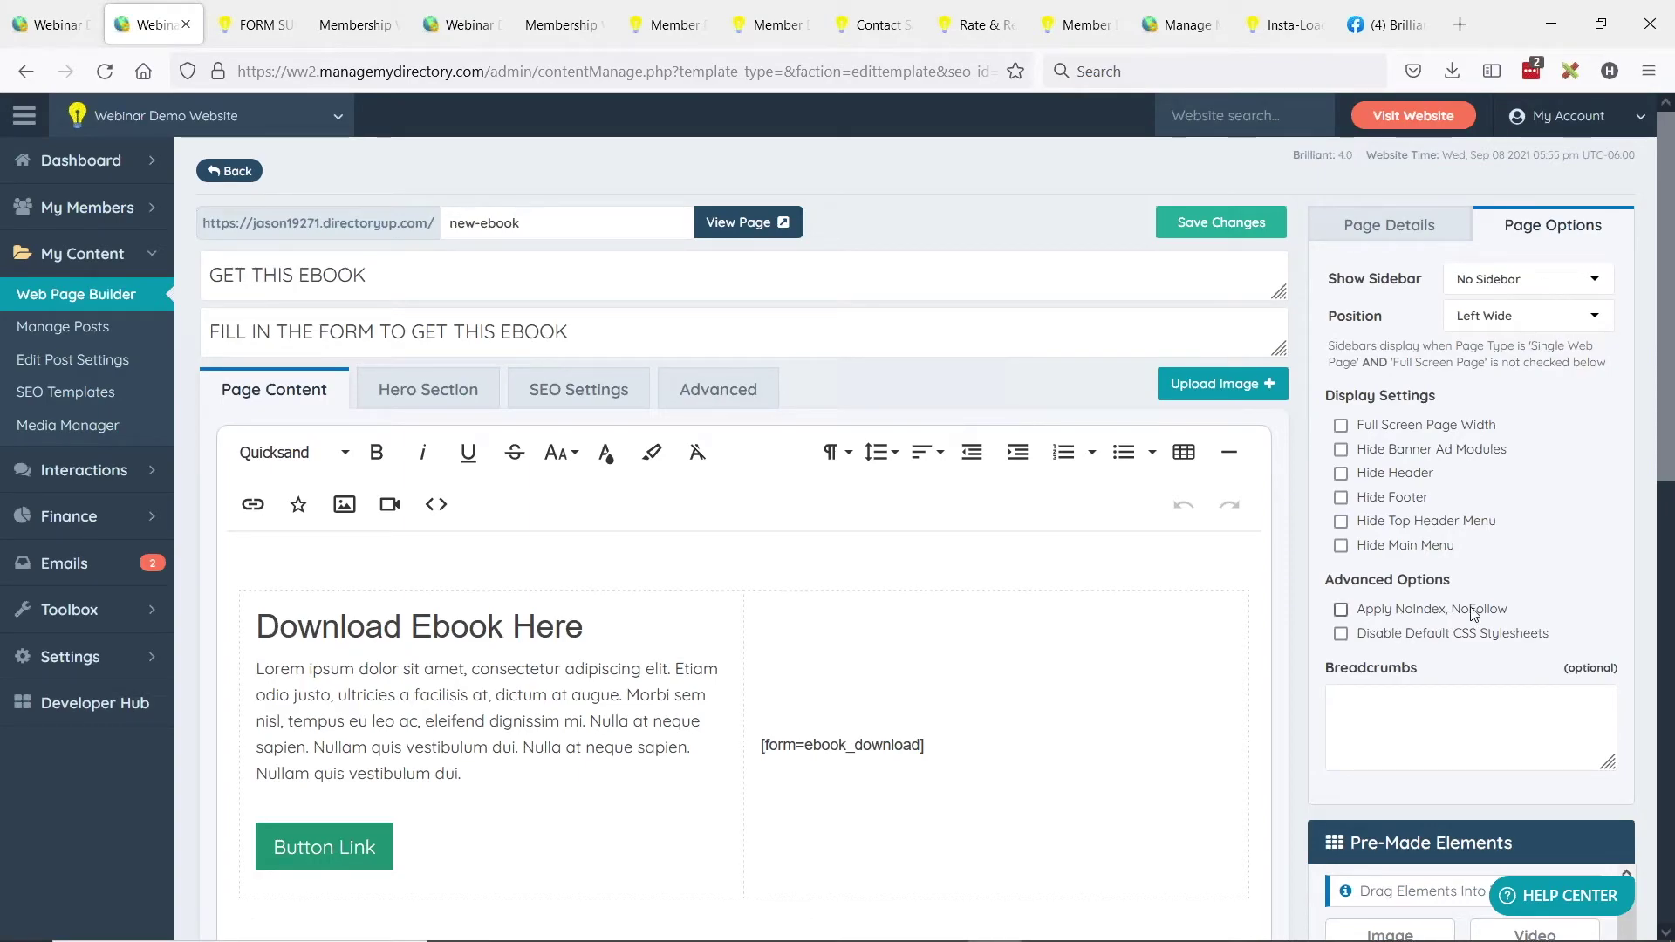
pyautogui.click(1395, 231)
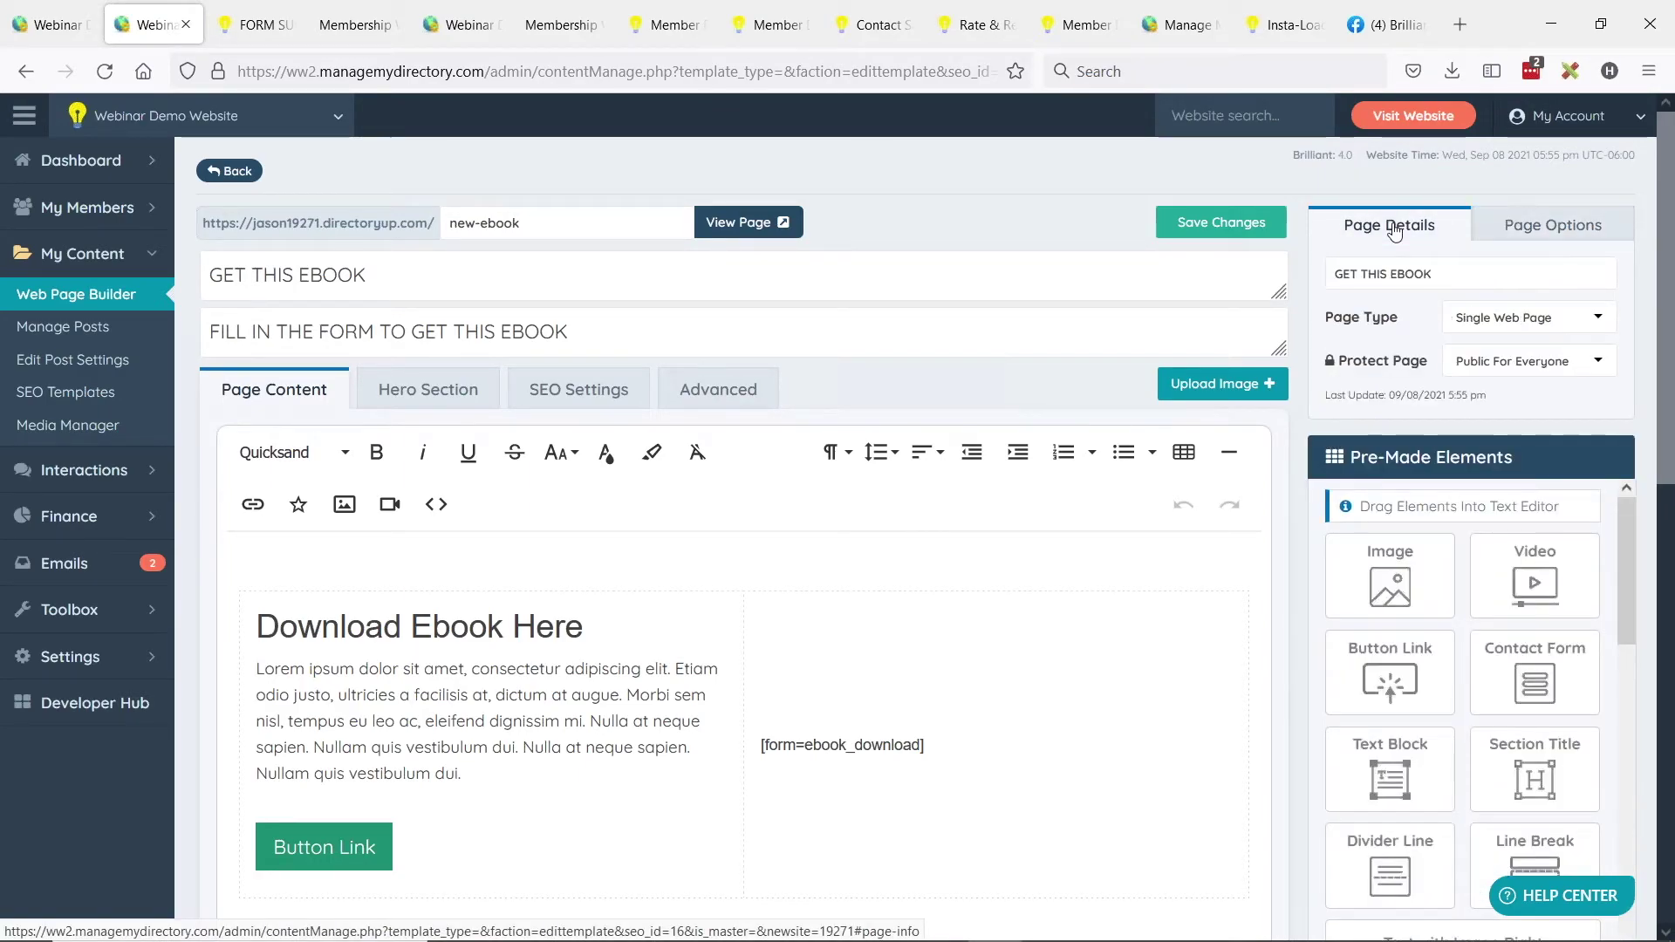
pyautogui.click(746, 223)
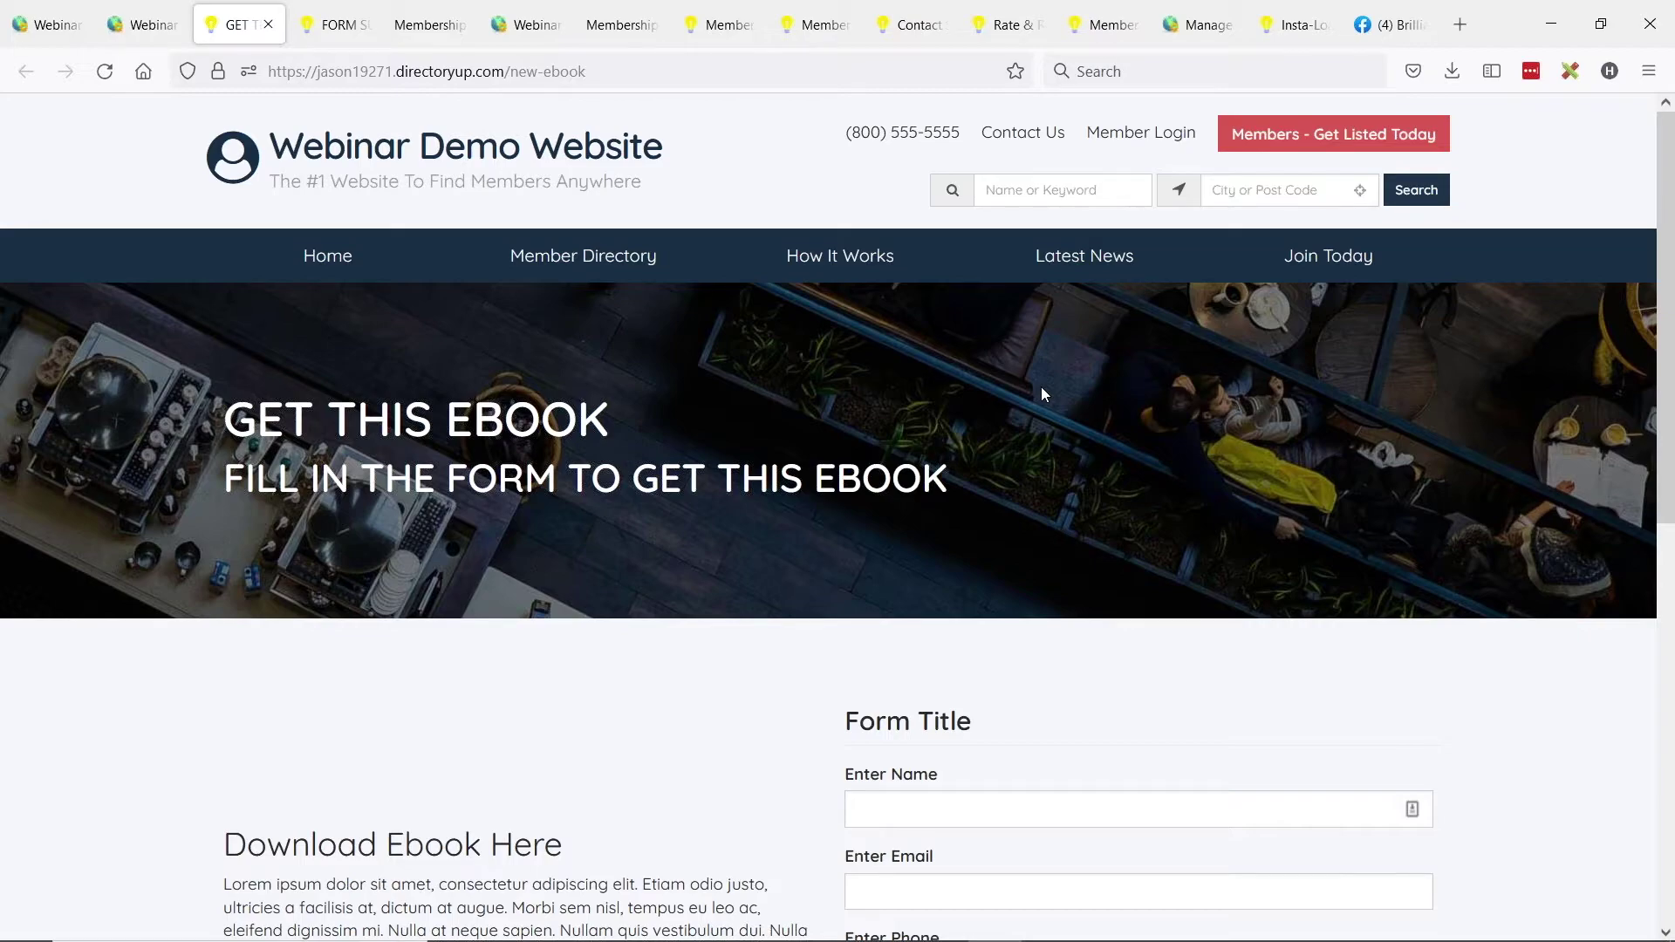
# Scroll the live new-ebook page down to the form, then go back to the editor tab.
pyautogui.scroll(-3, 909, 520)
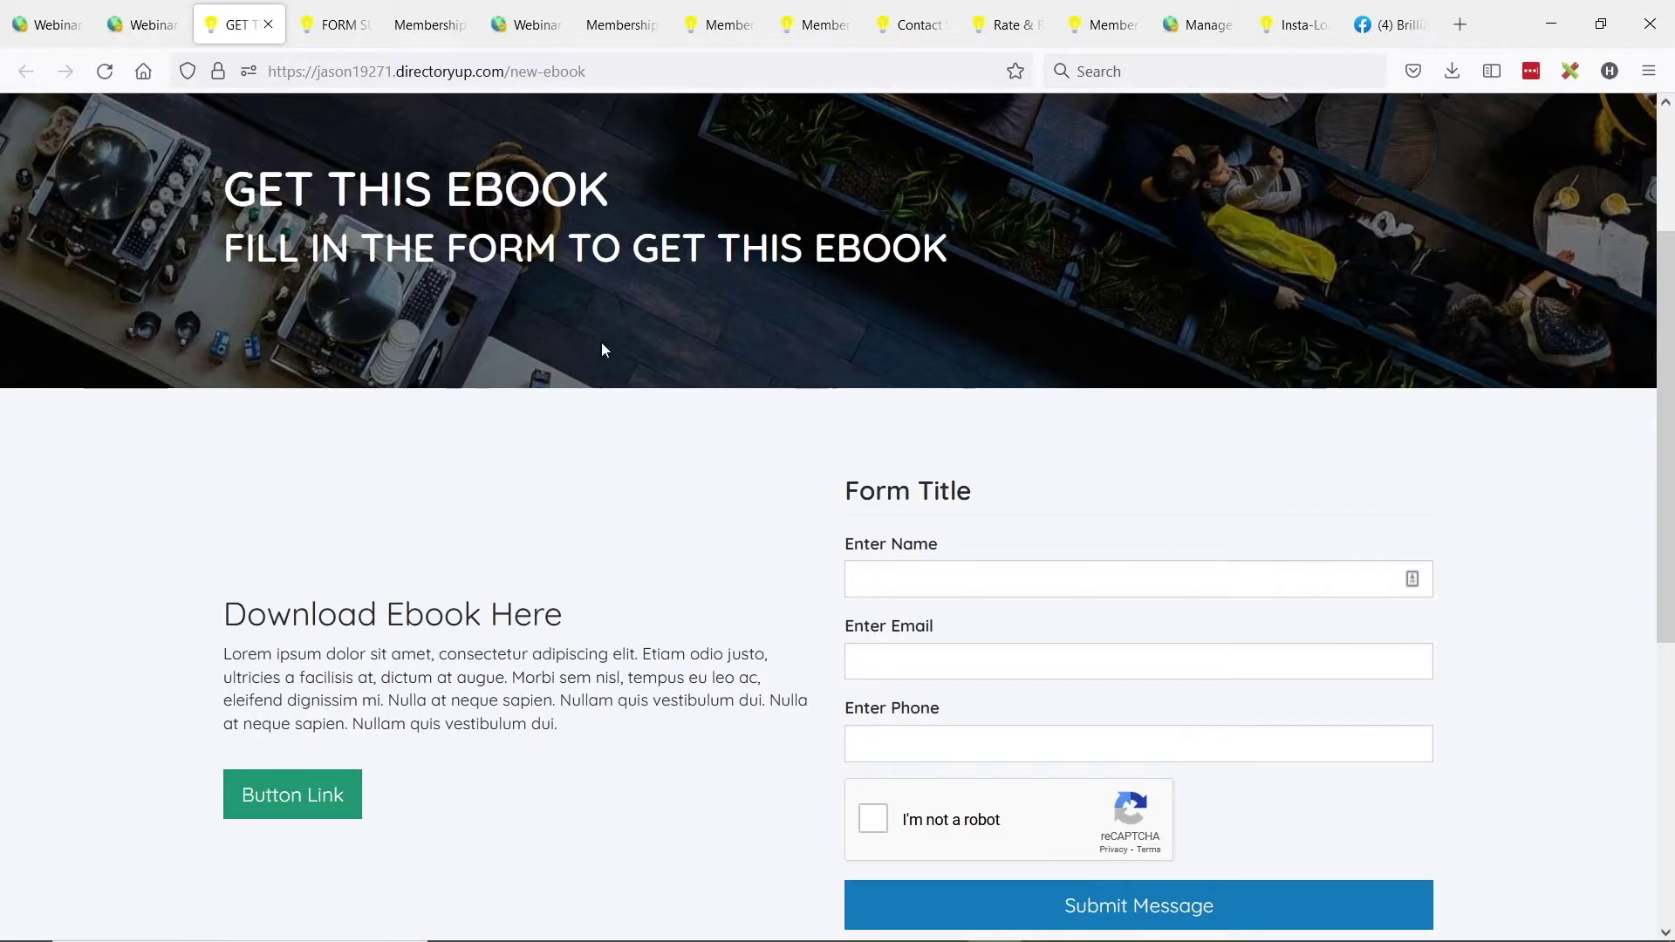
pyautogui.scroll(-1, 602, 349)
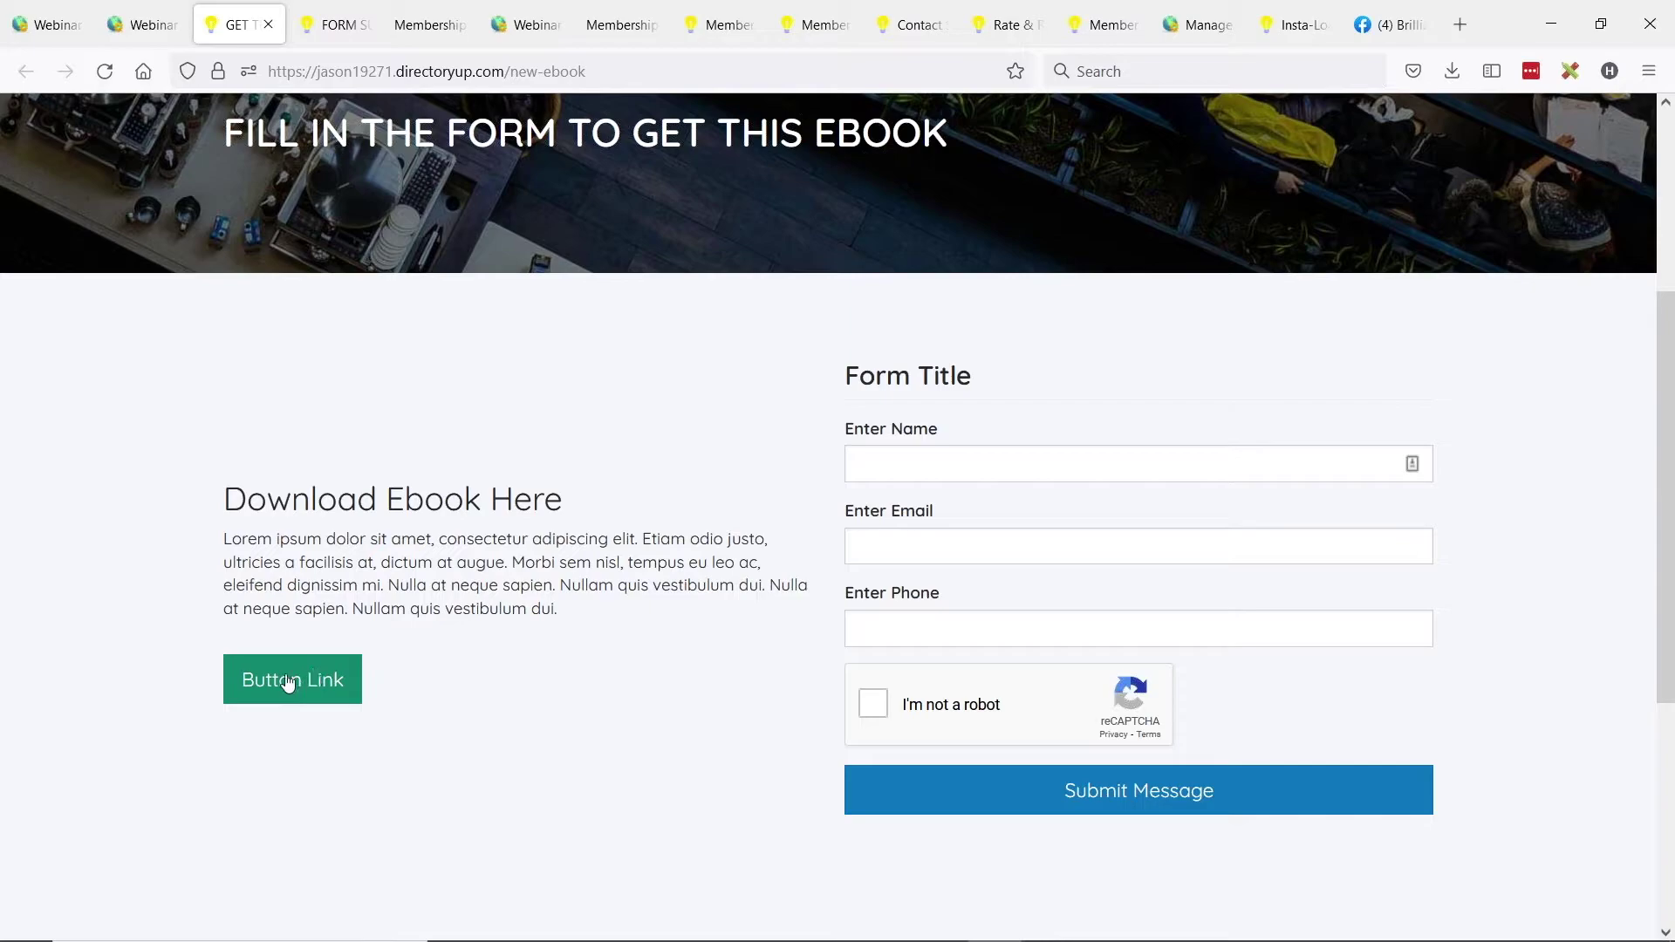
pyautogui.click(140, 24)
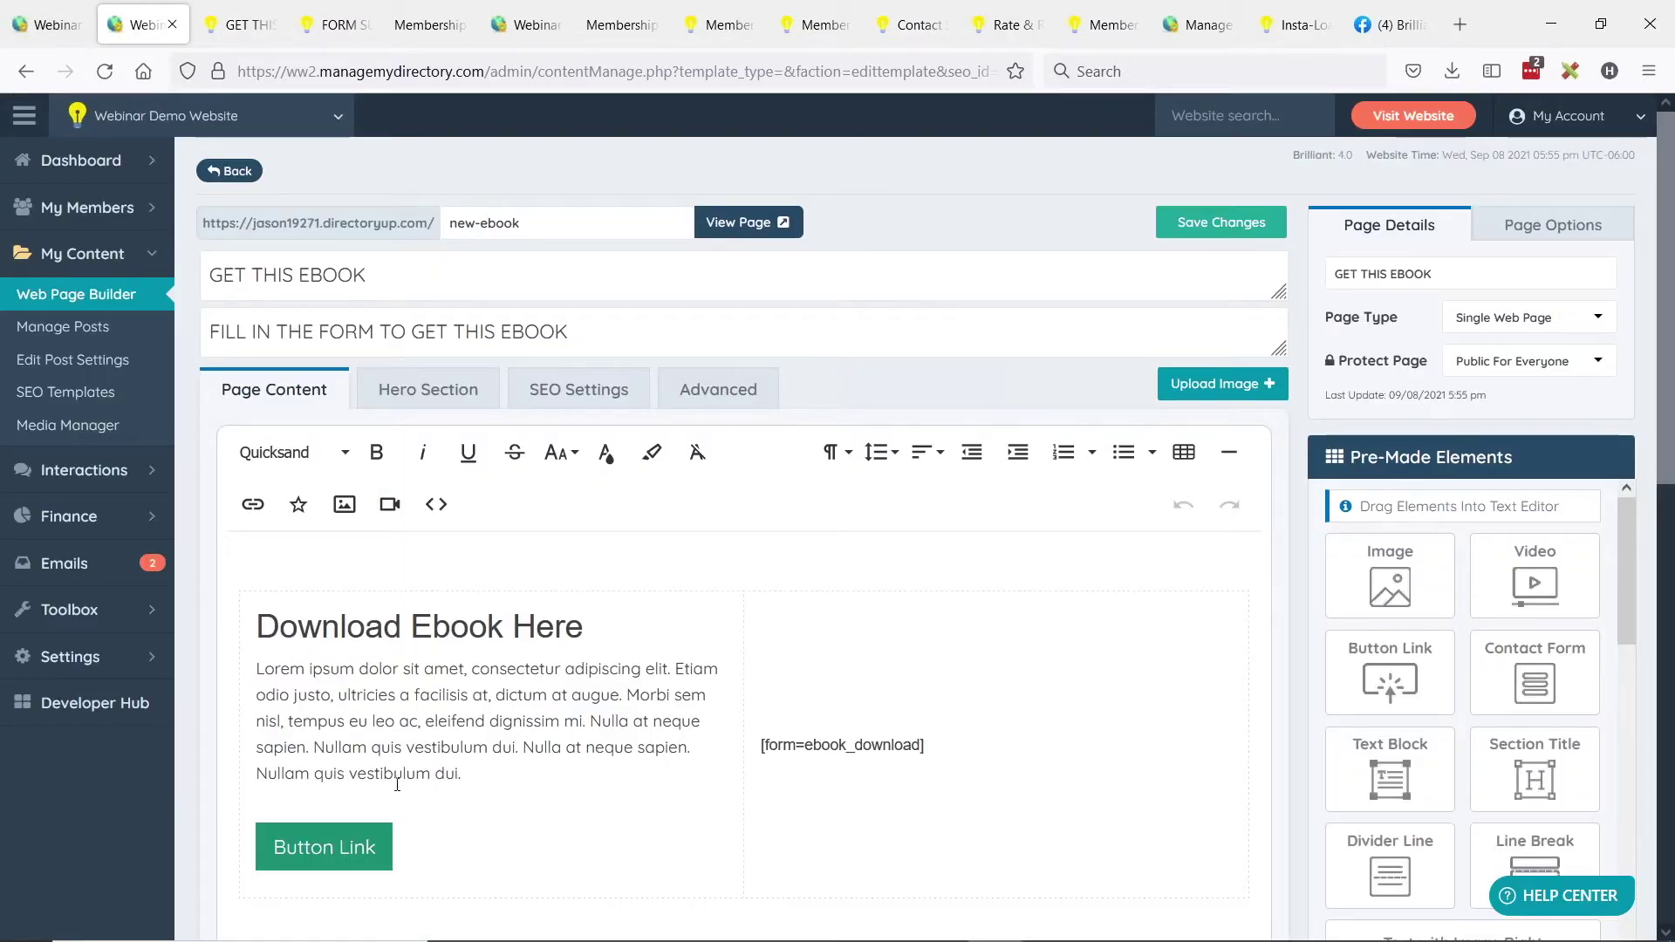
# Unlink and delete the Button Link button from the page body, then save the page.
pyautogui.click(353, 846)
pyautogui.scroll(-1, 367, 855)
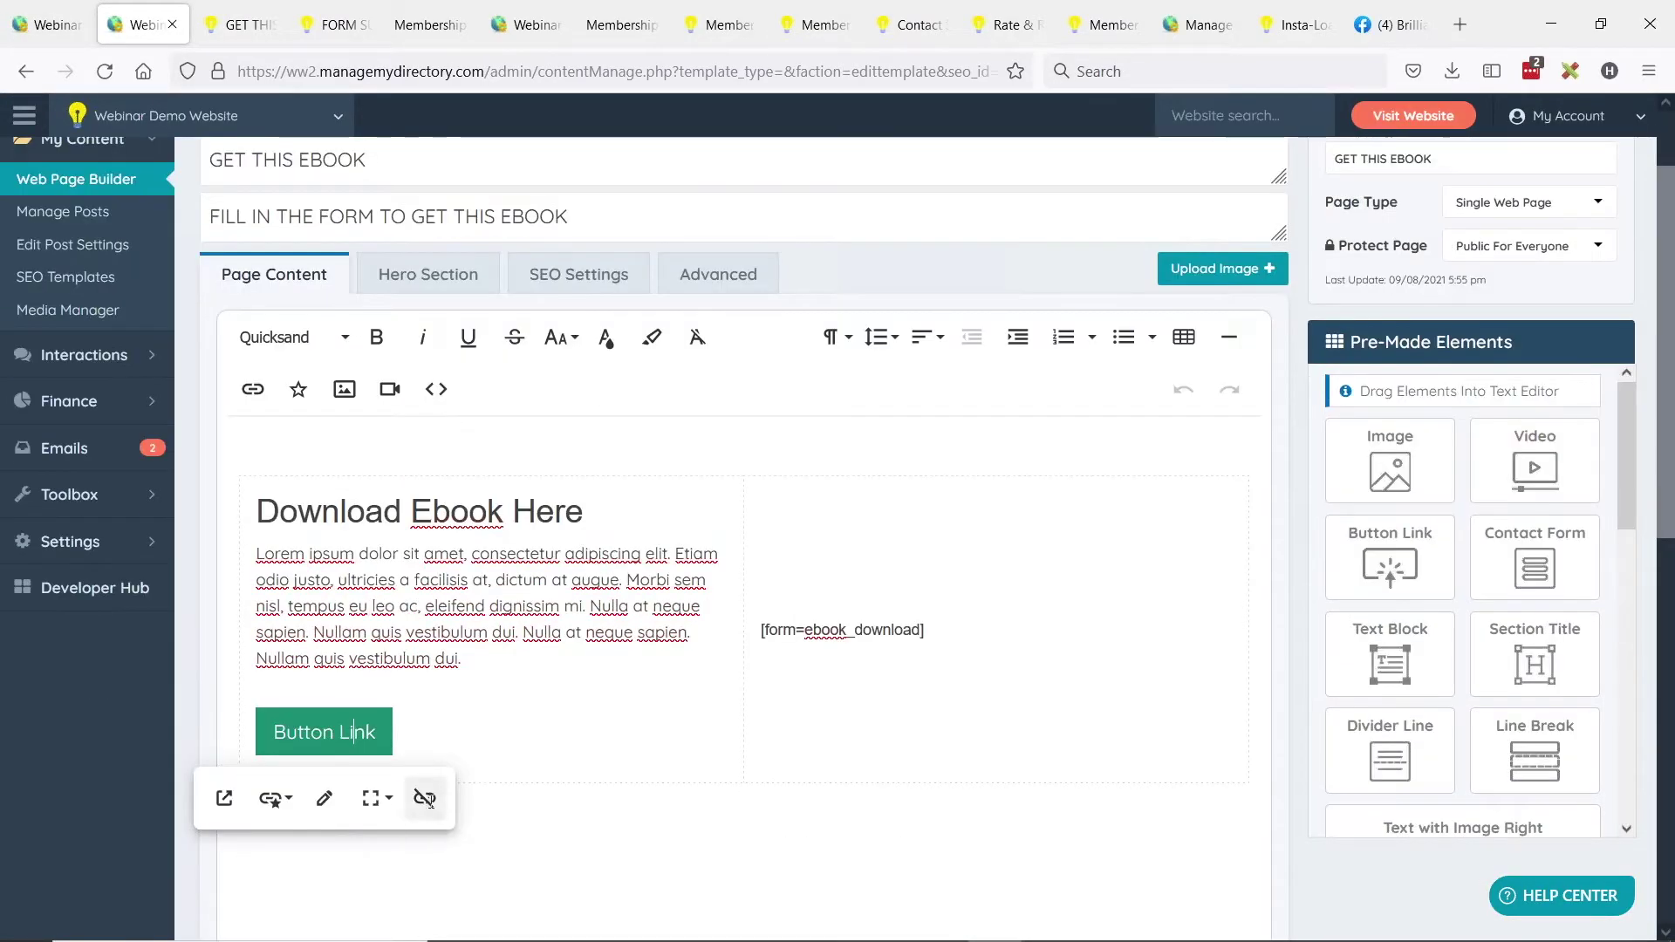
pyautogui.click(422, 796)
pyautogui.tripleClick(281, 721)
pyautogui.press('BackSpace')
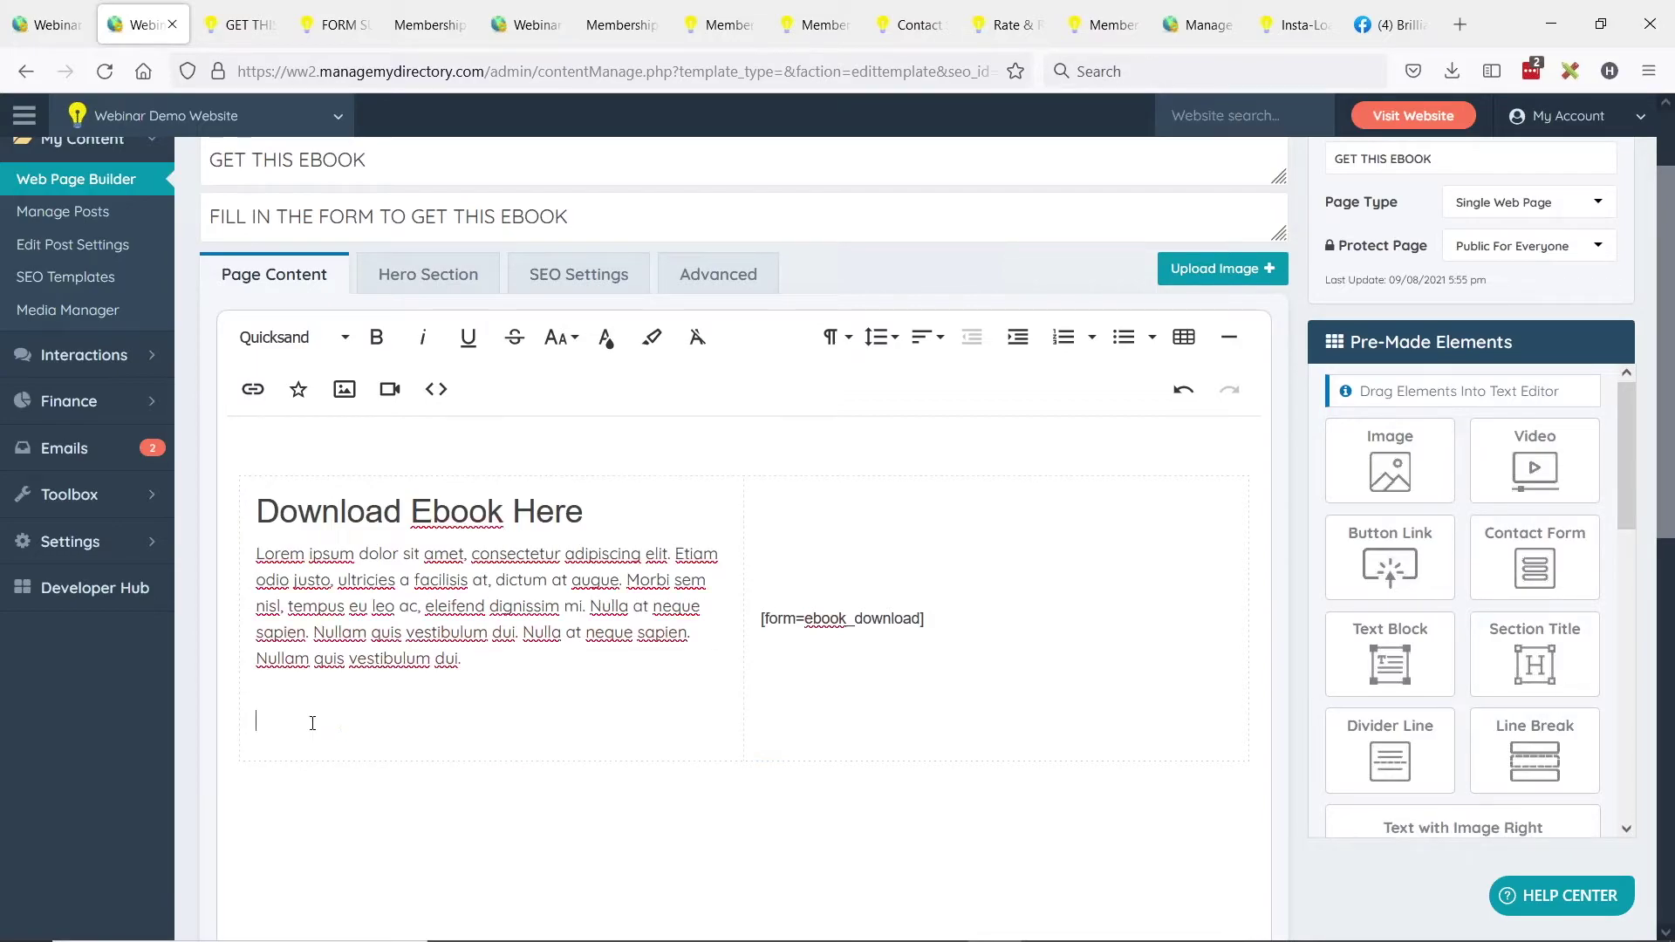
pyautogui.press('BackSpace')
pyautogui.scroll(1, 764, 425)
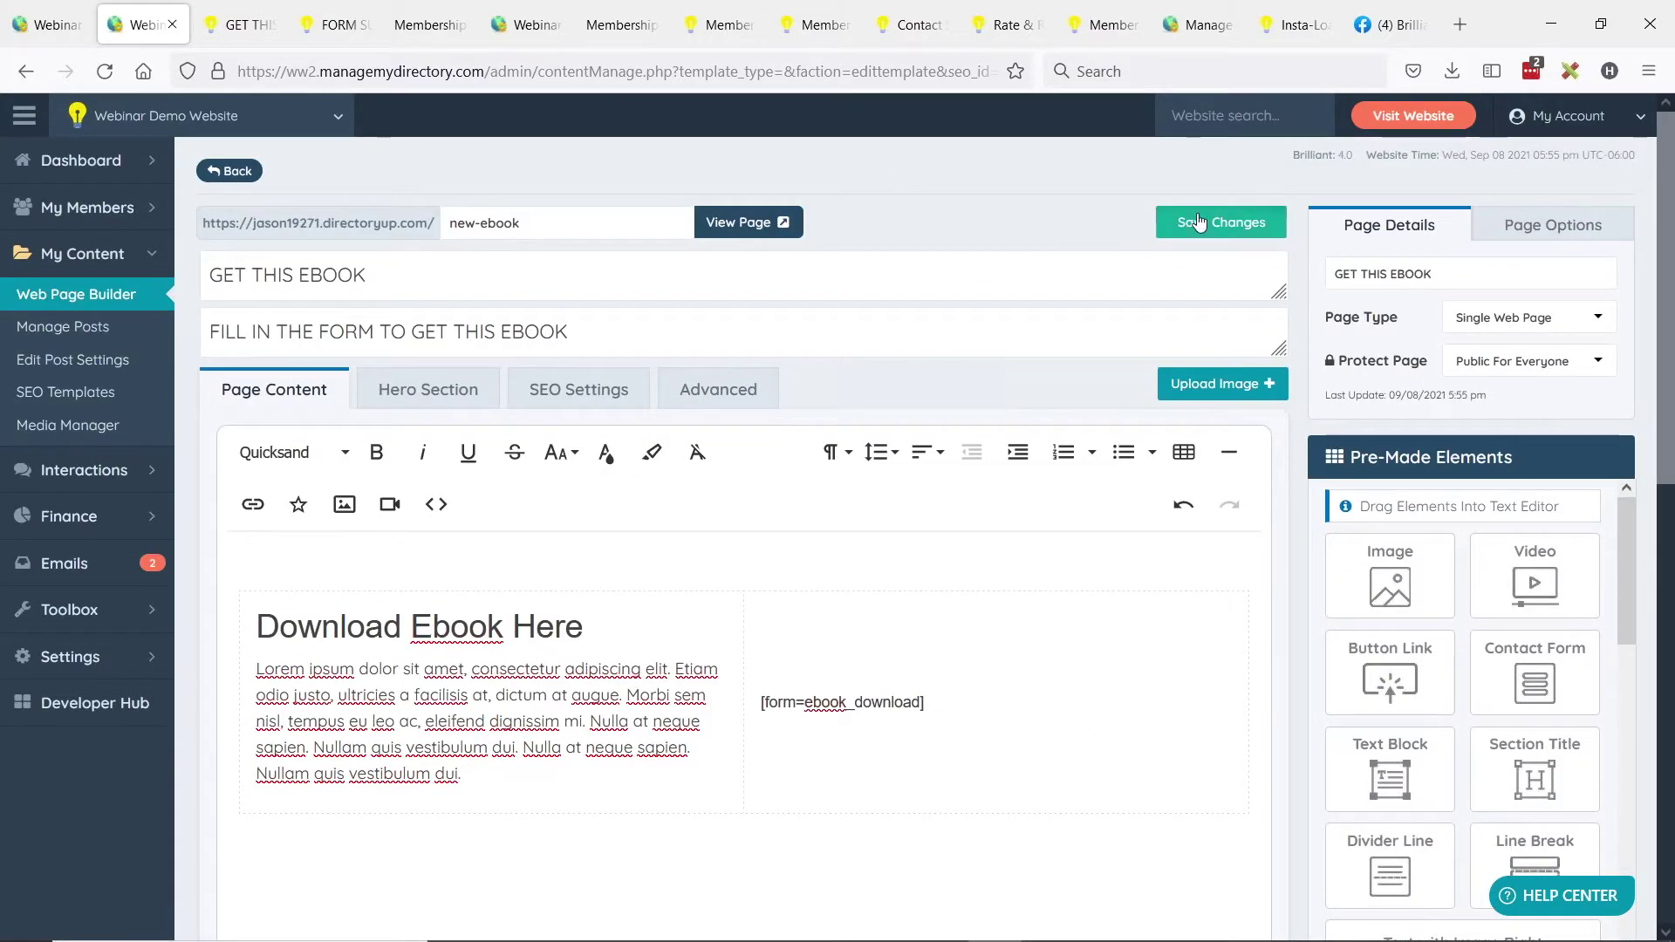
pyautogui.click(1198, 224)
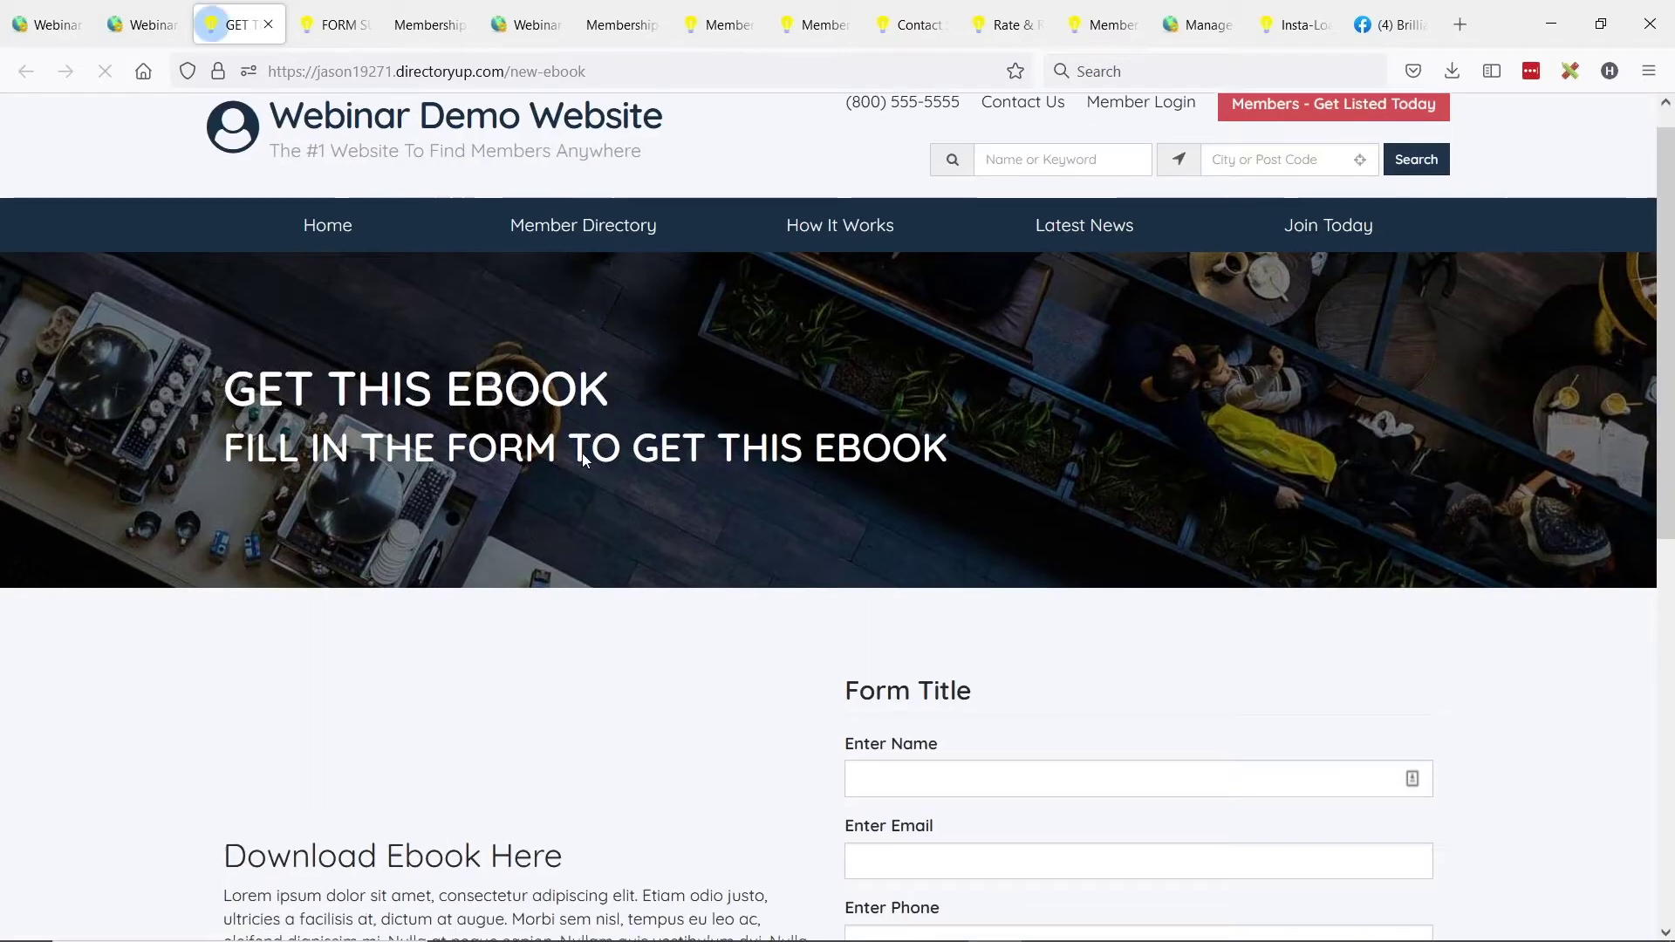
# Add empty lines below the lorem ipsum paragraph in the page editor.
pyautogui.scroll(-2, 583, 452)
pyautogui.hotkey('ctrl', 'shift', 'Tab')
pyautogui.scroll(-1, 509, 656)
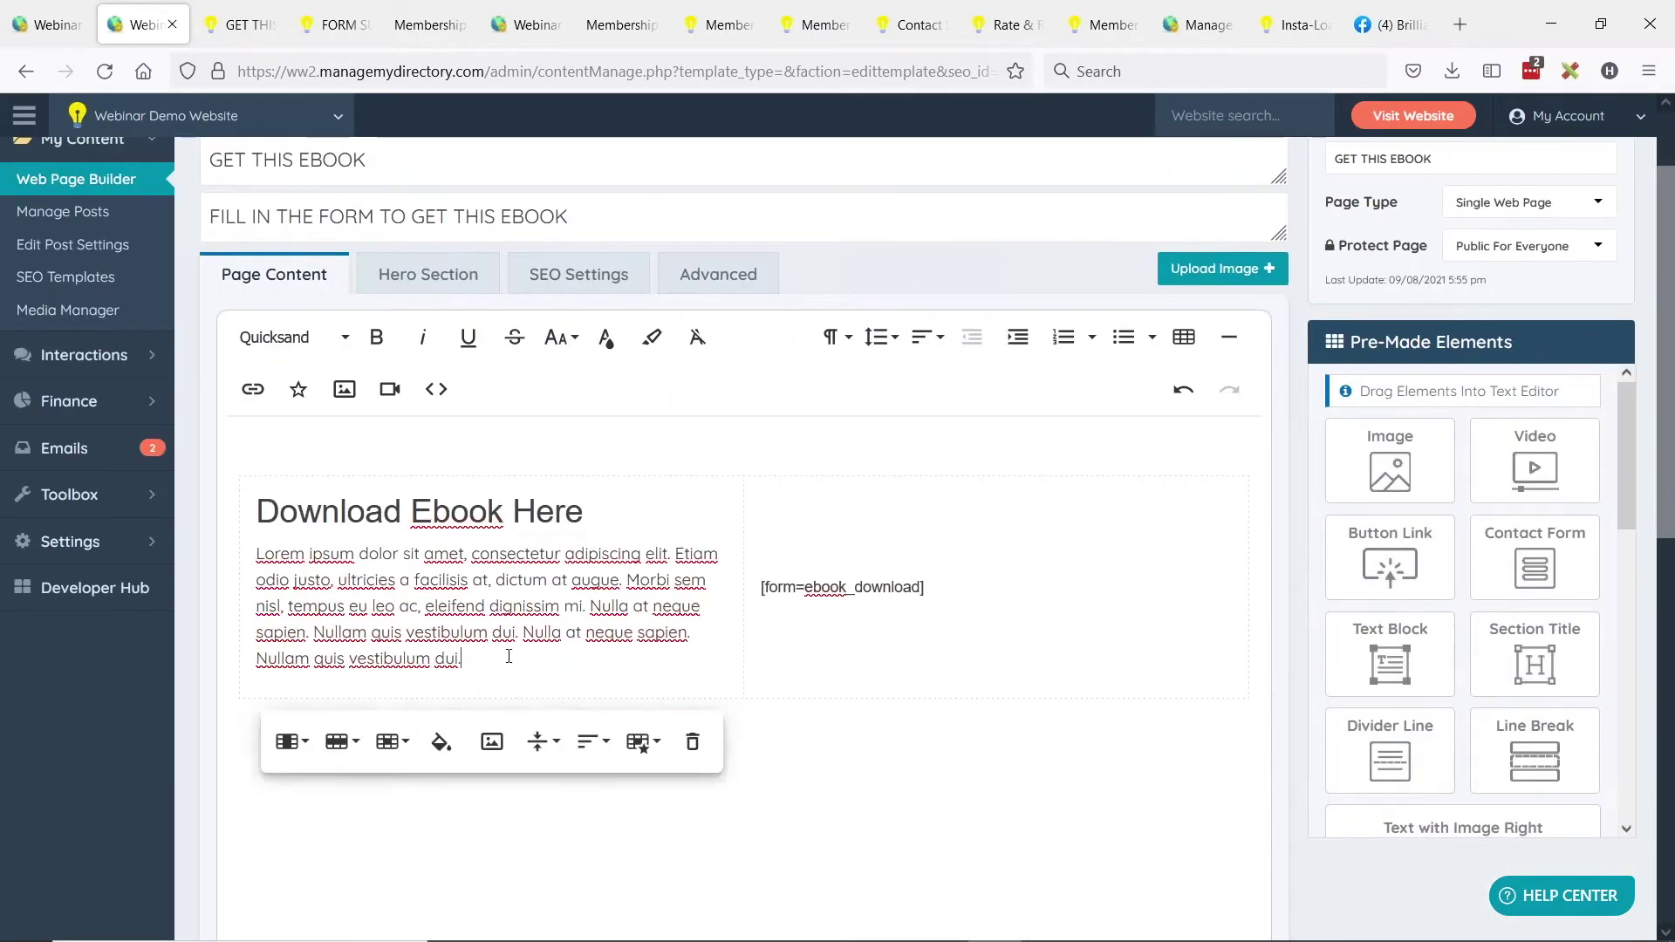
pyautogui.press('Return')
pyautogui.press('Return')
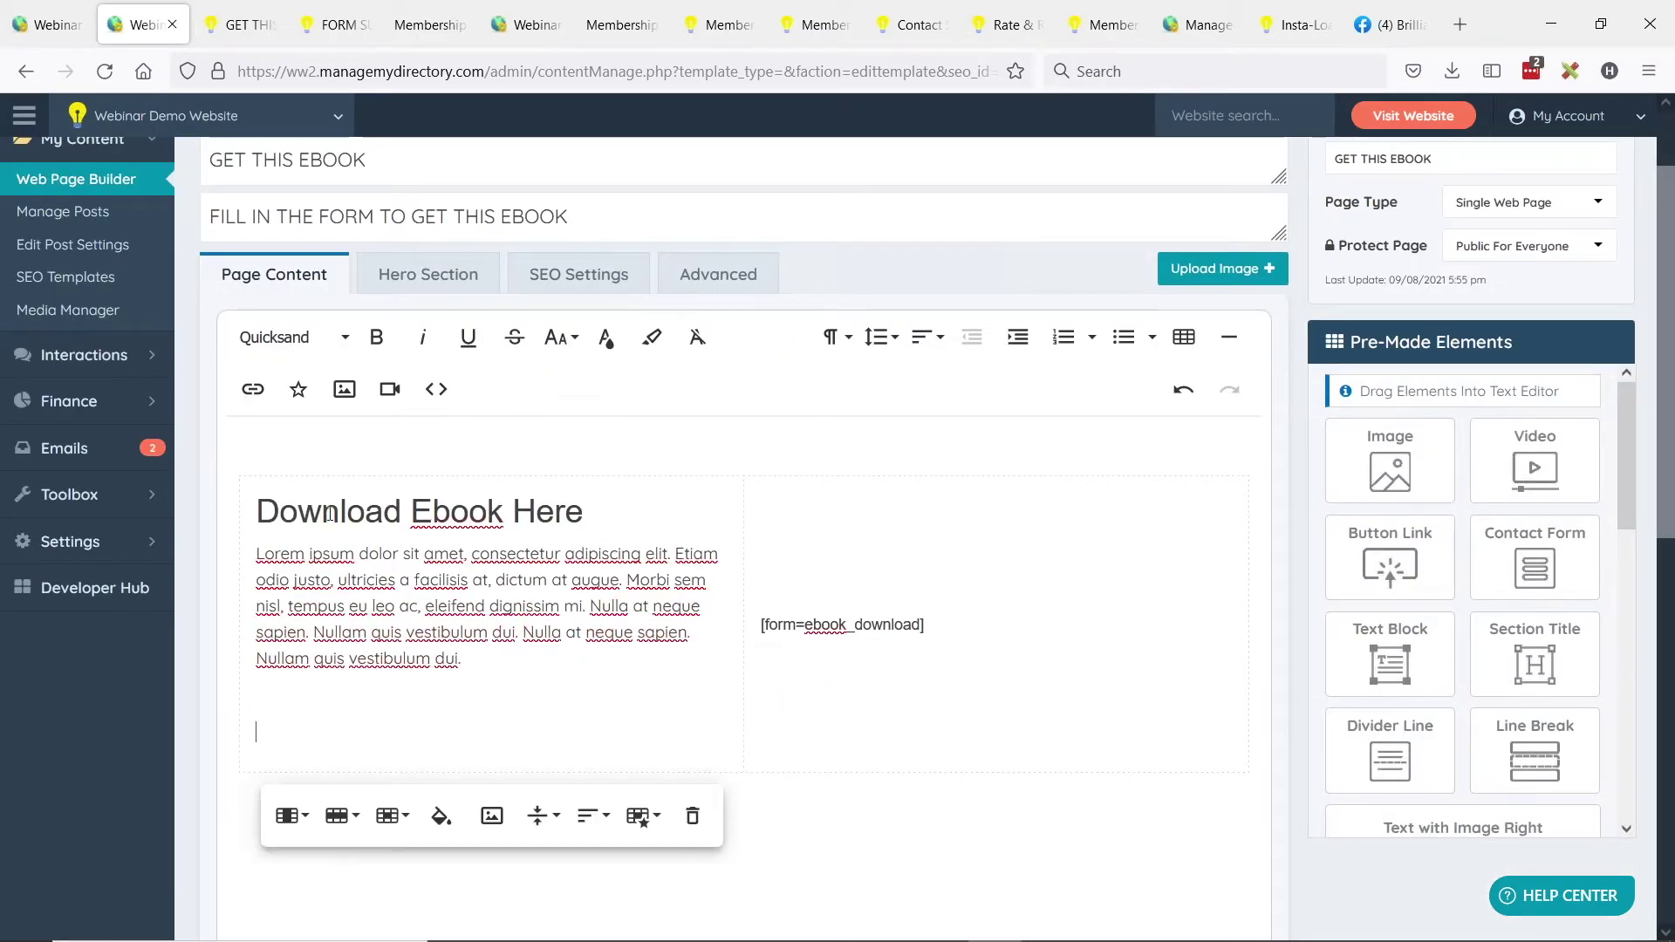
# Insert the 41W3zjMs6DL ebook cover from the eBooks folder below the paragraph.
pyautogui.click(349, 392)
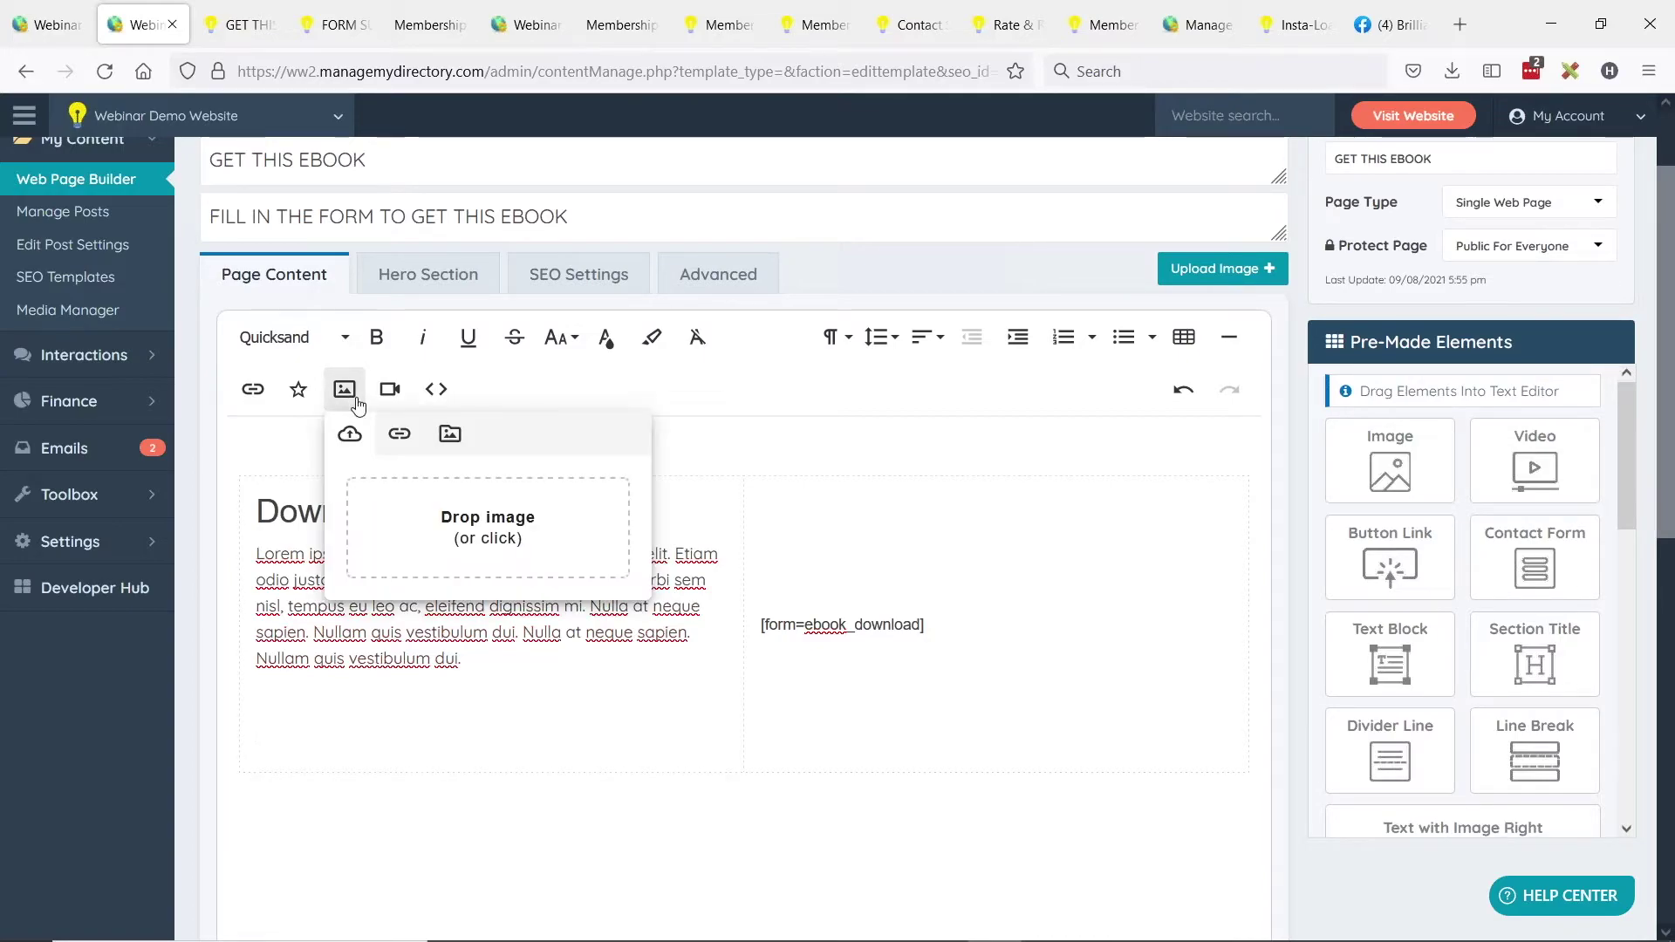
pyautogui.click(459, 529)
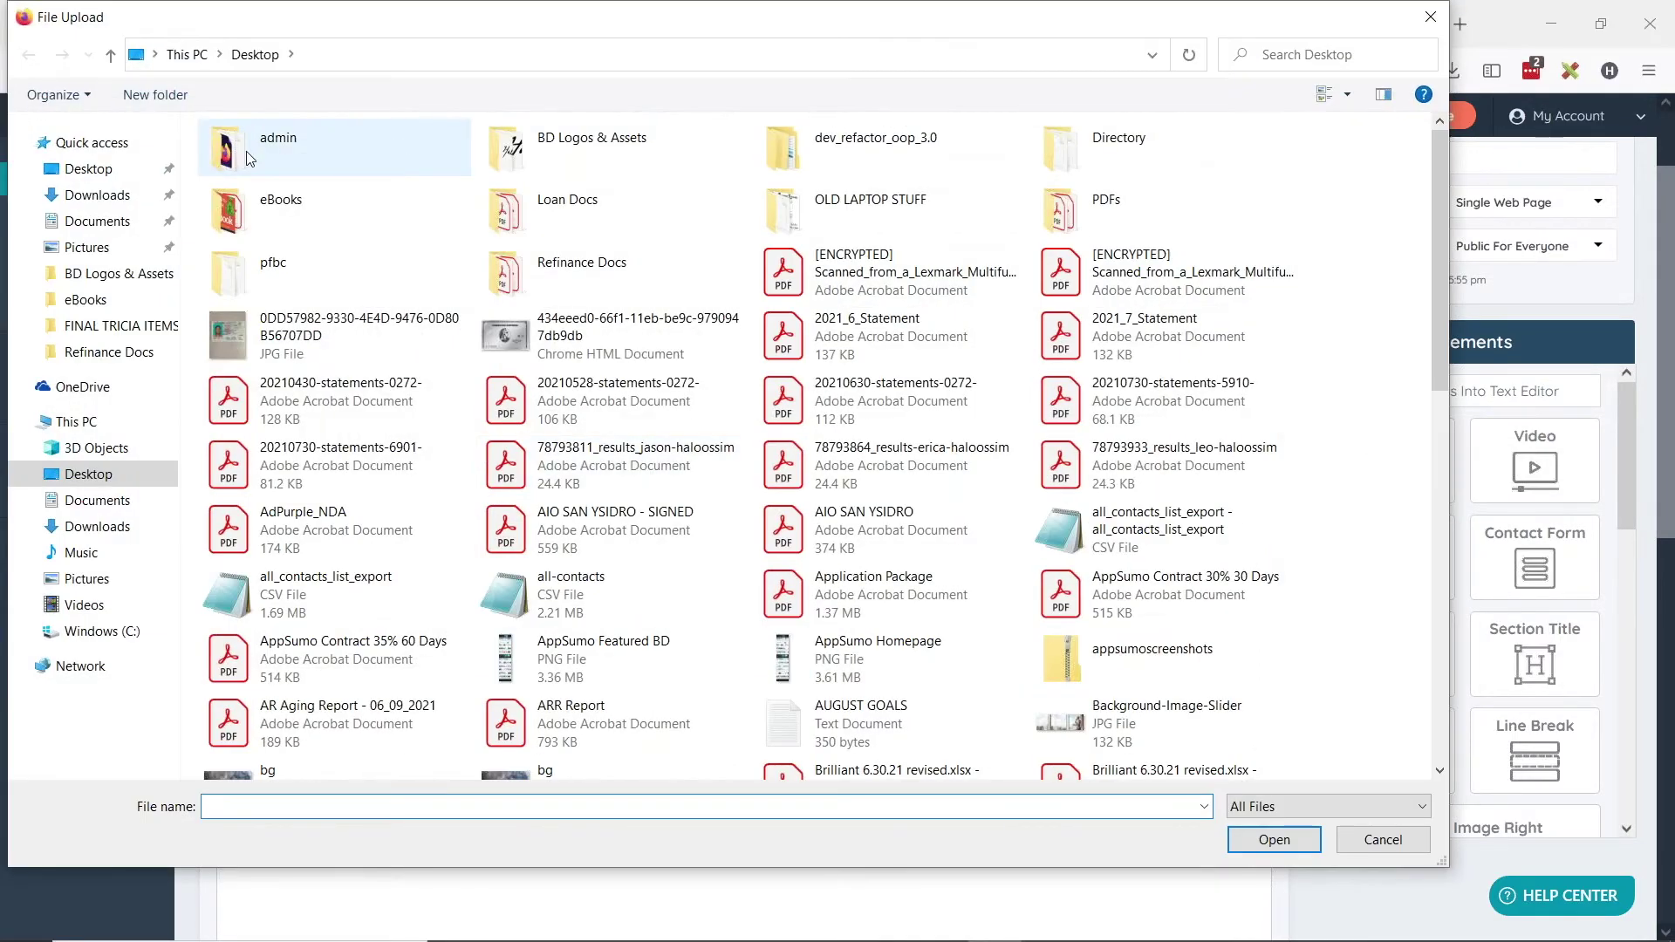
pyautogui.doubleClick(279, 210)
pyautogui.doubleClick(253, 179)
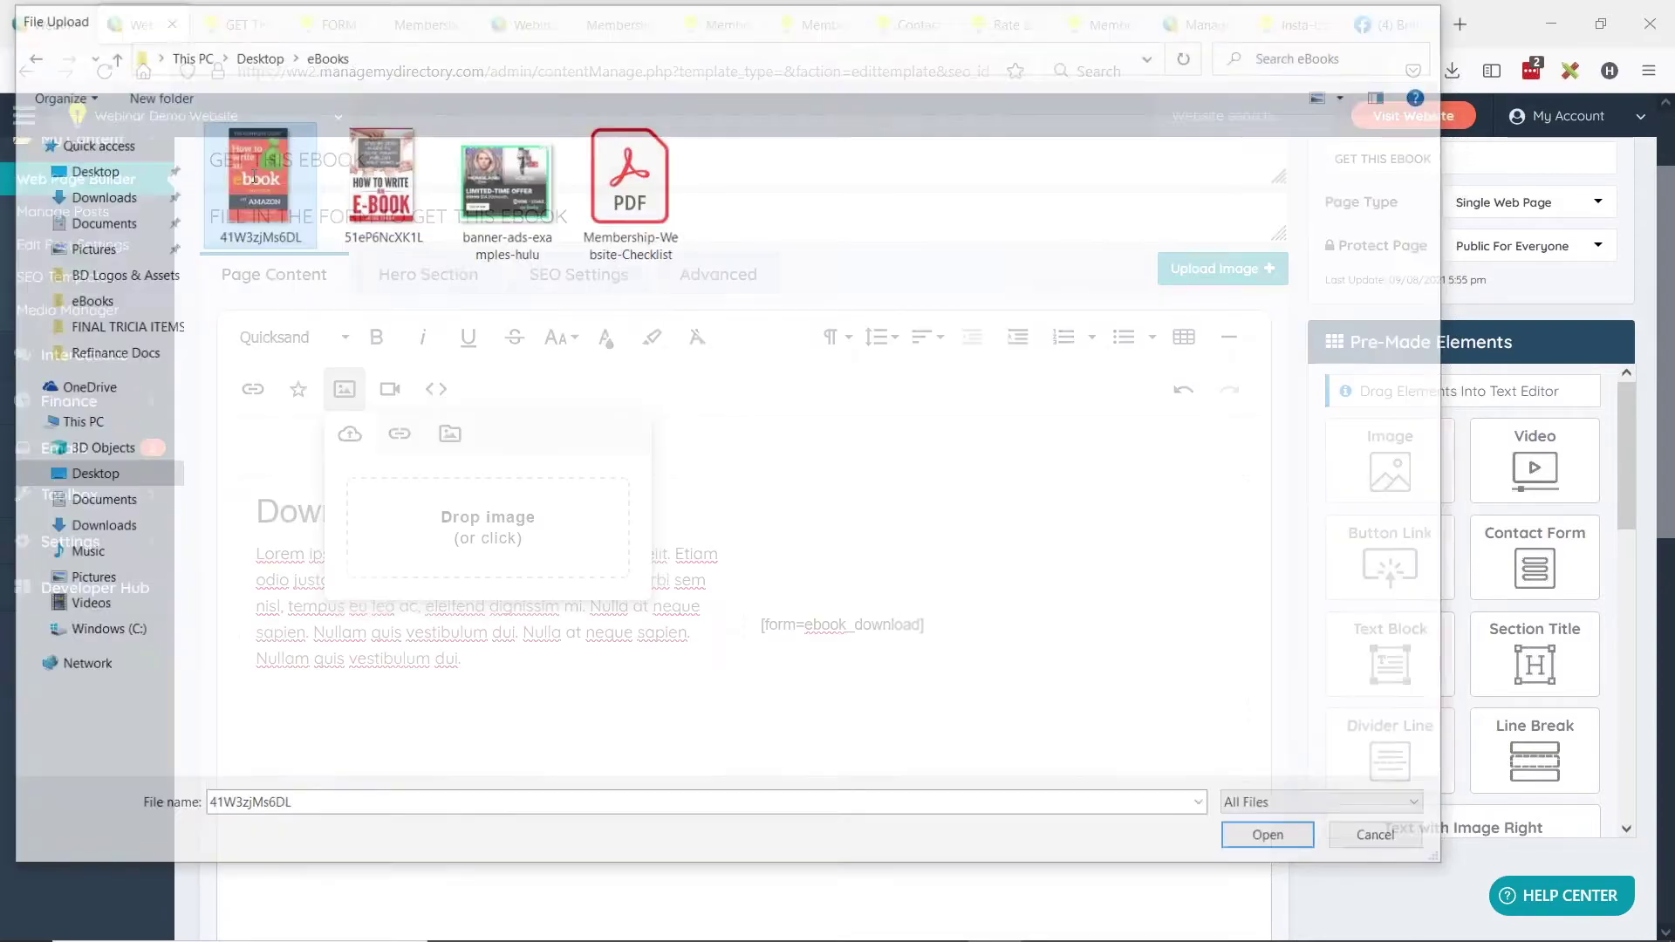
pyautogui.scroll(-3, 462, 640)
pyautogui.scroll(-2, 463, 639)
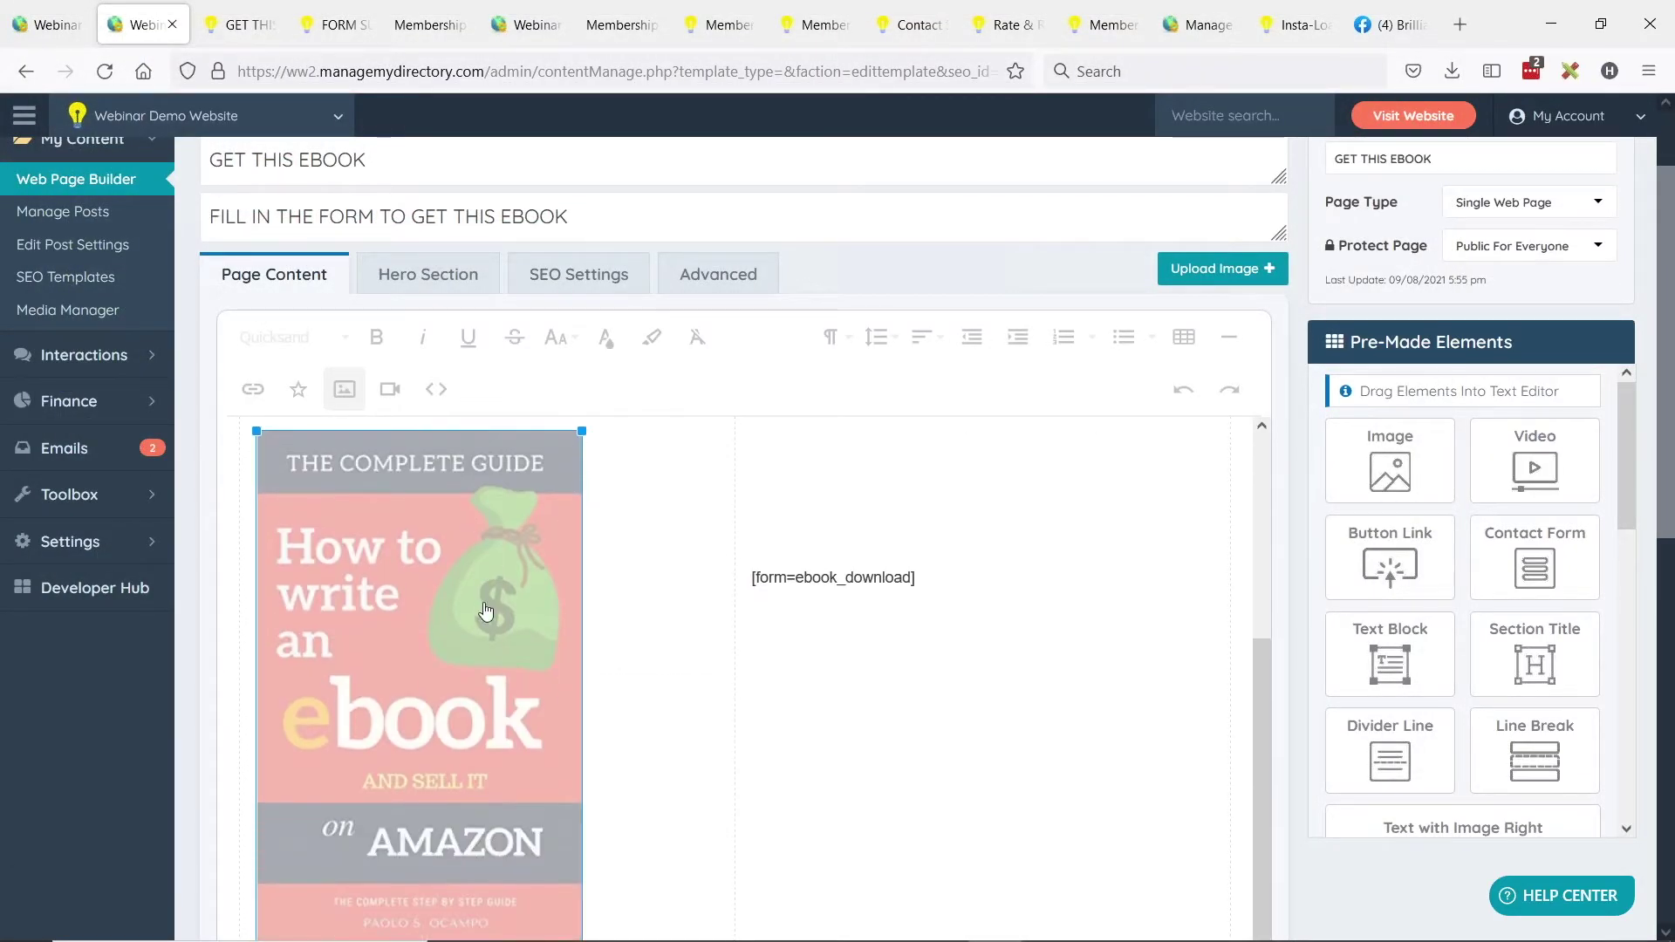
pyautogui.scroll(4, 663, 486)
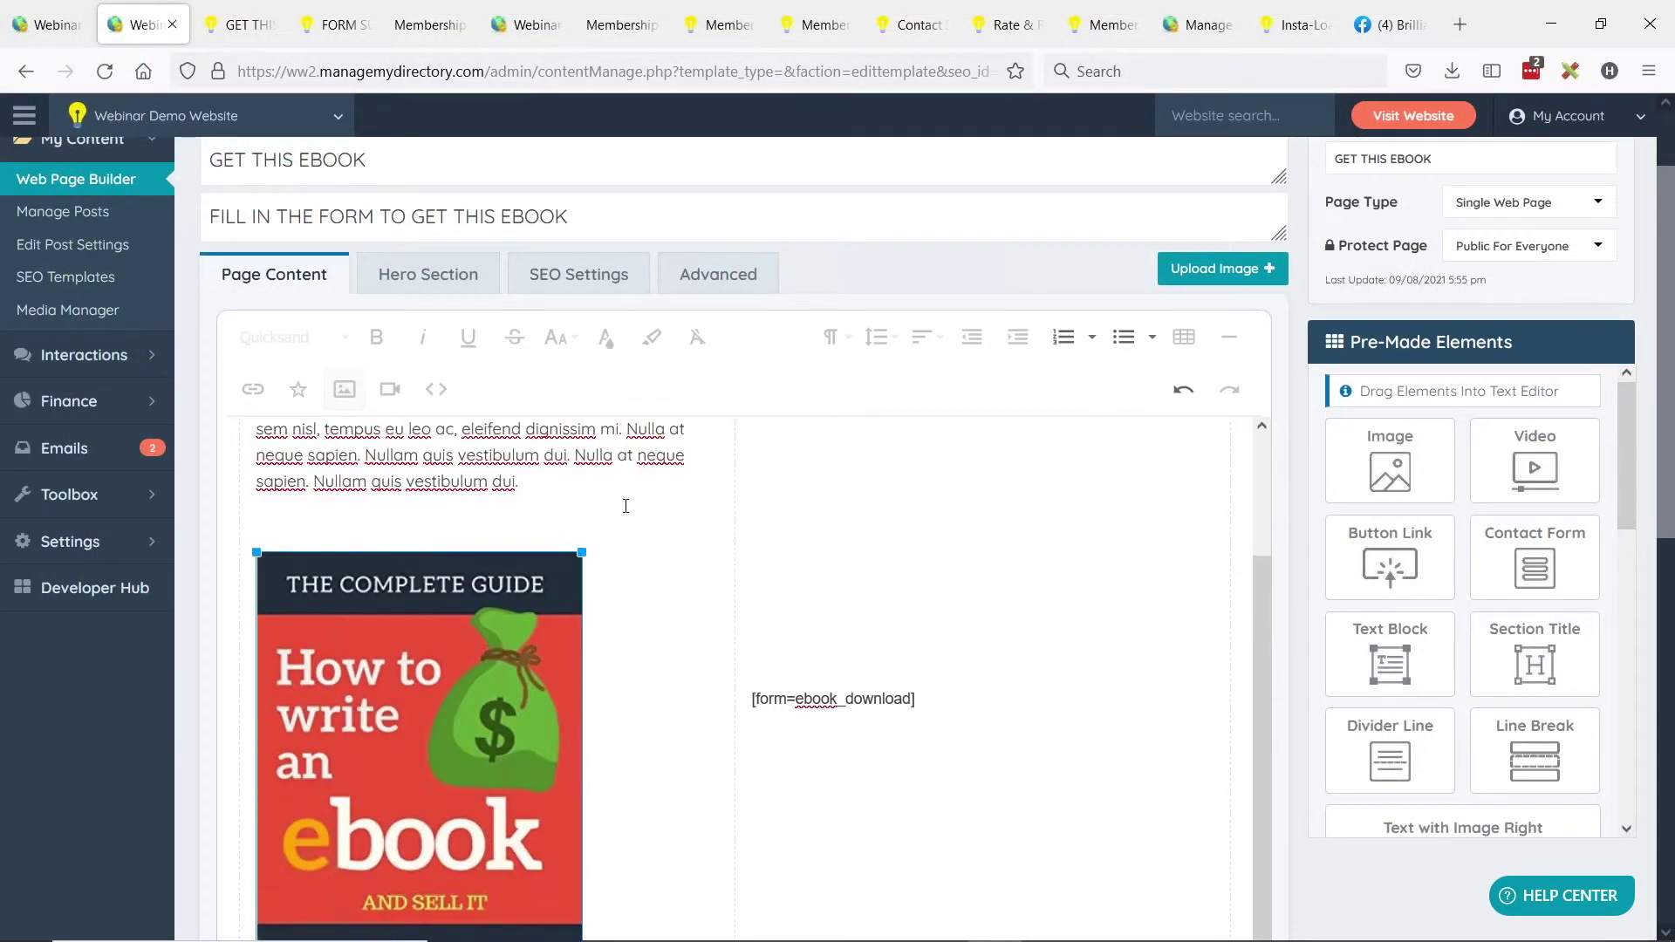
pyautogui.scroll(-4, 497, 561)
pyautogui.scroll(5, 693, 473)
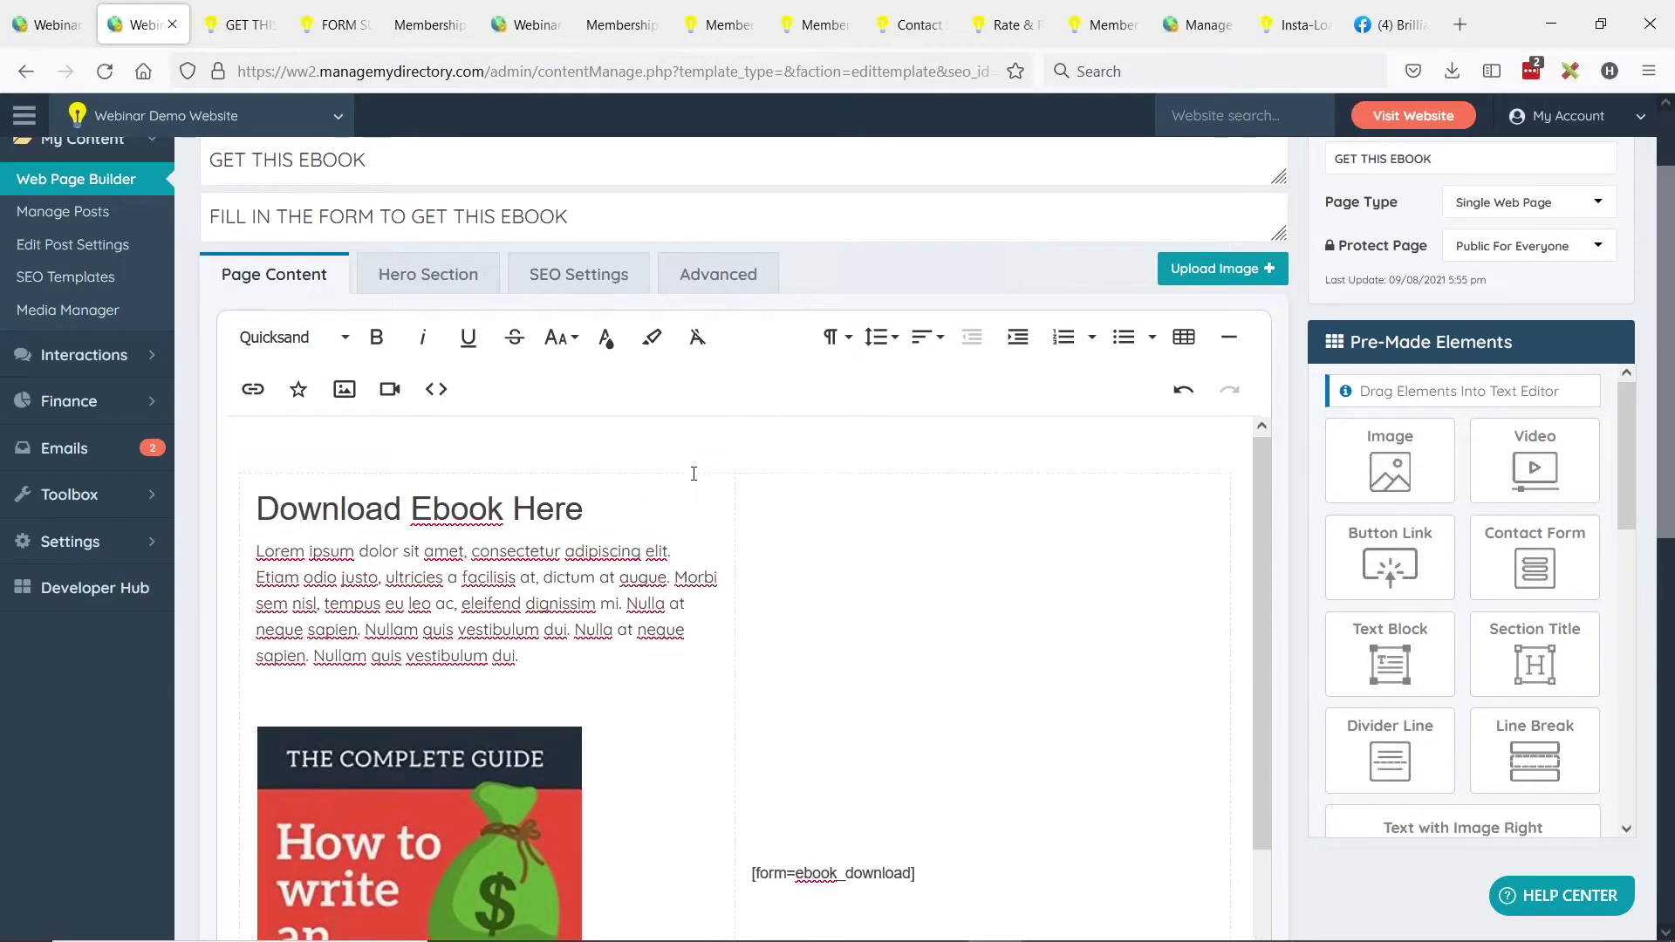
pyautogui.scroll(3, 834, 285)
# Save the page and reload the live new-ebook tab to check the cover beside the form.
pyautogui.click(1223, 222)
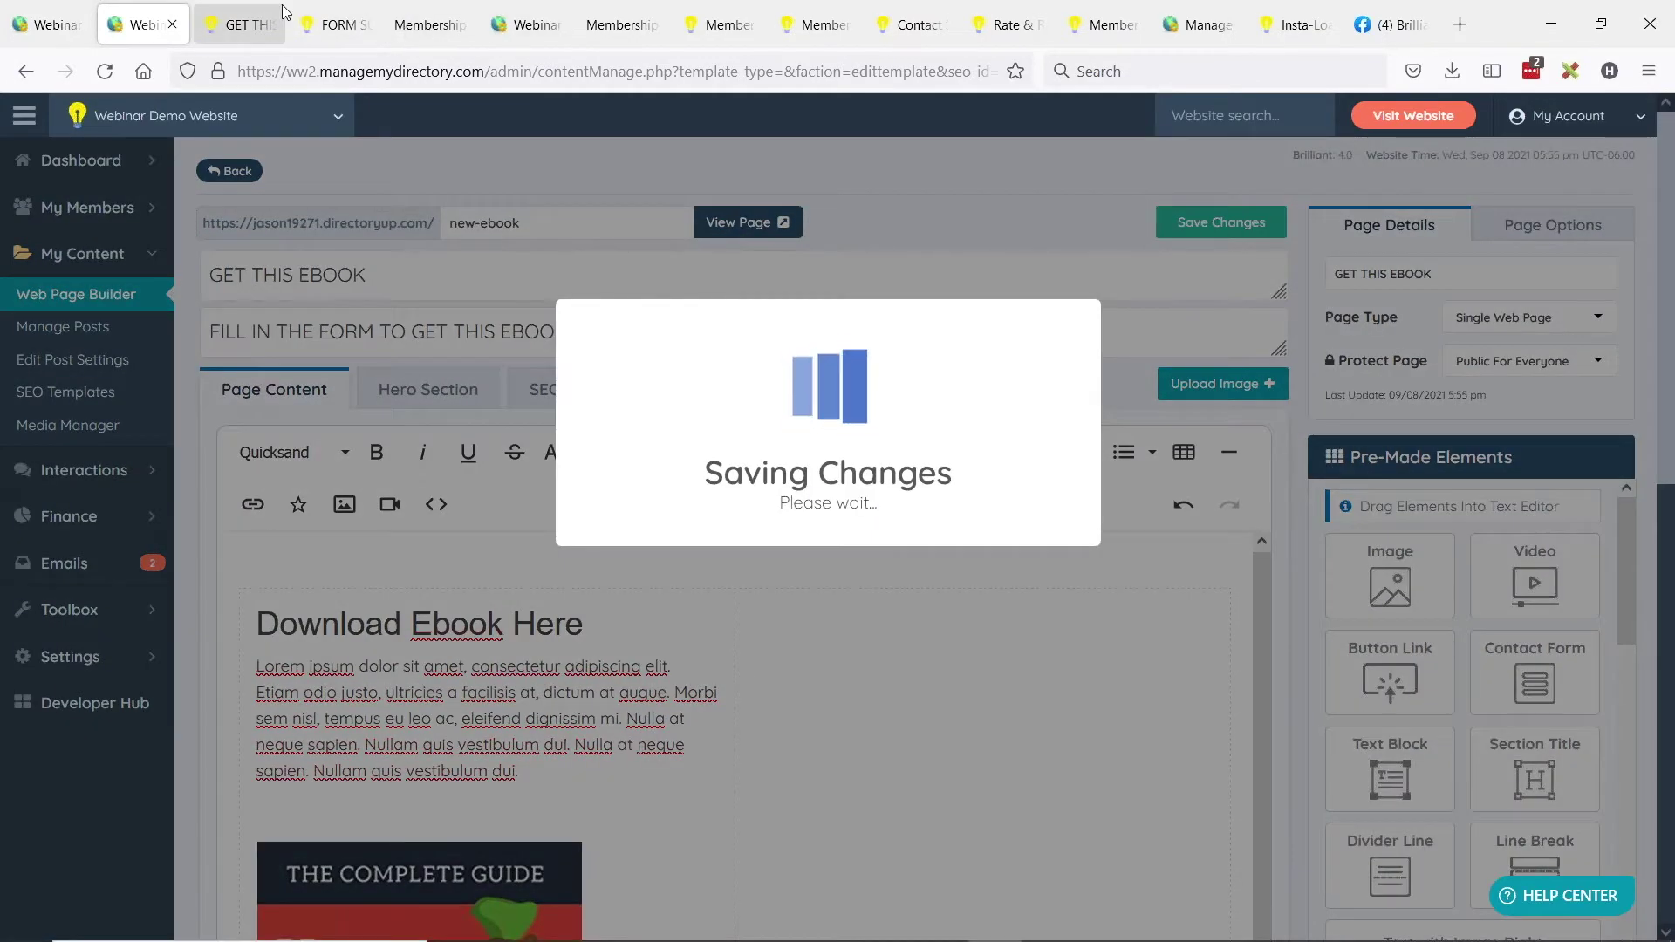
pyautogui.click(239, 25)
pyautogui.press('F5')
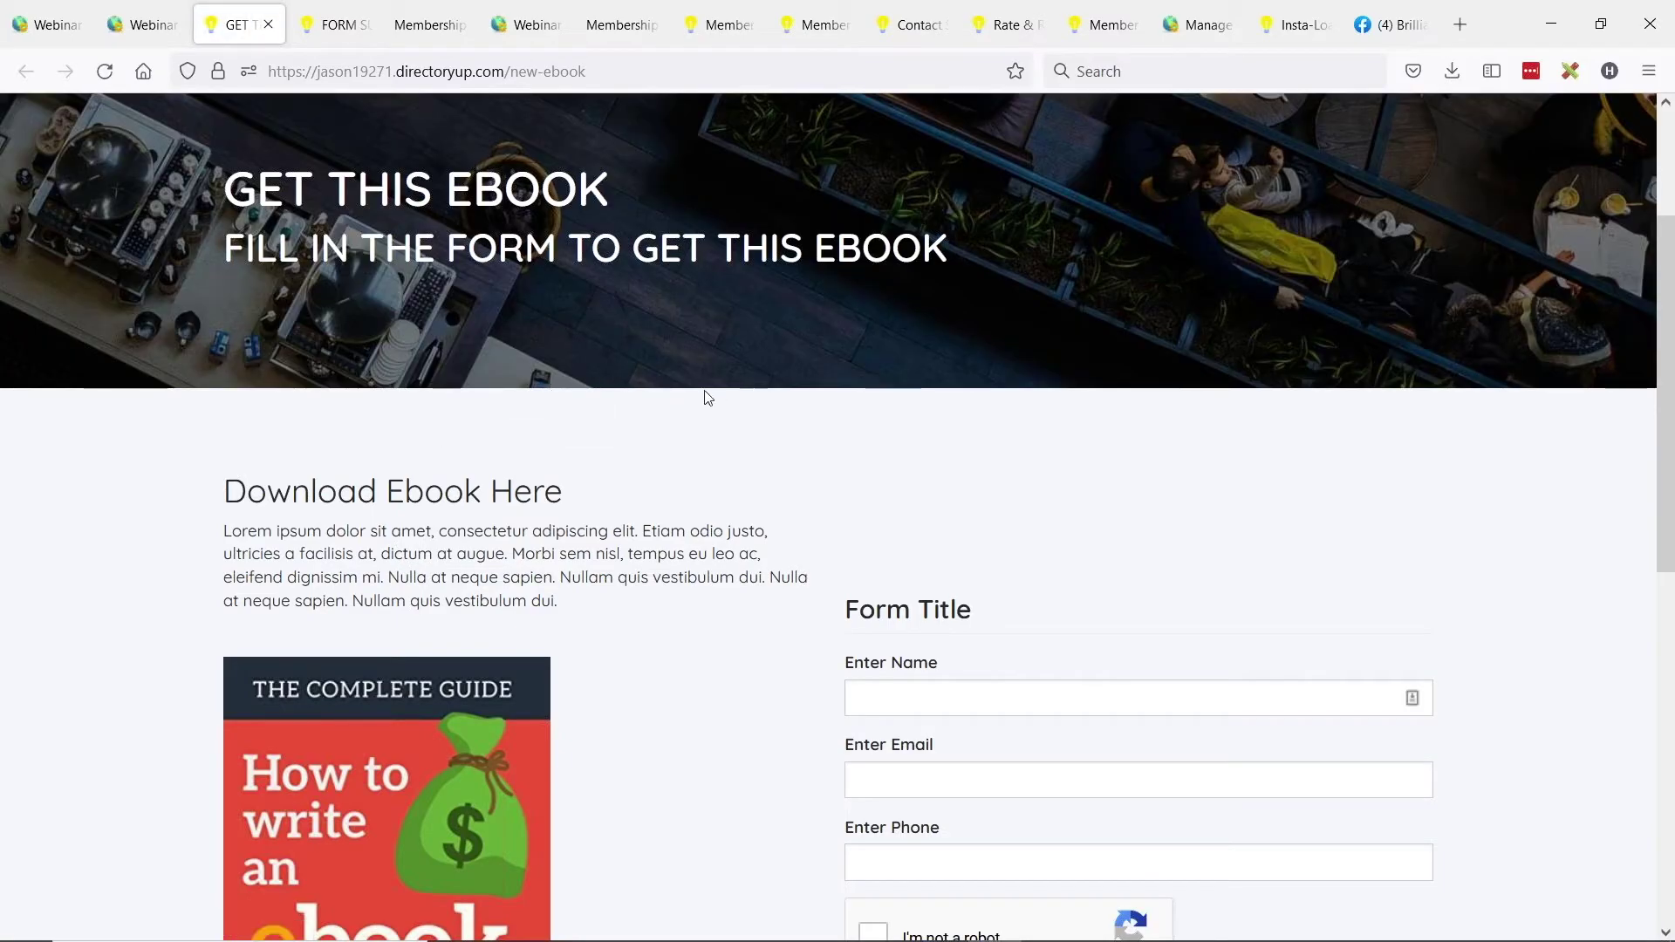
pyautogui.scroll(-2, 724, 374)
pyautogui.scroll(-3, 715, 389)
pyautogui.scroll(2, 523, 358)
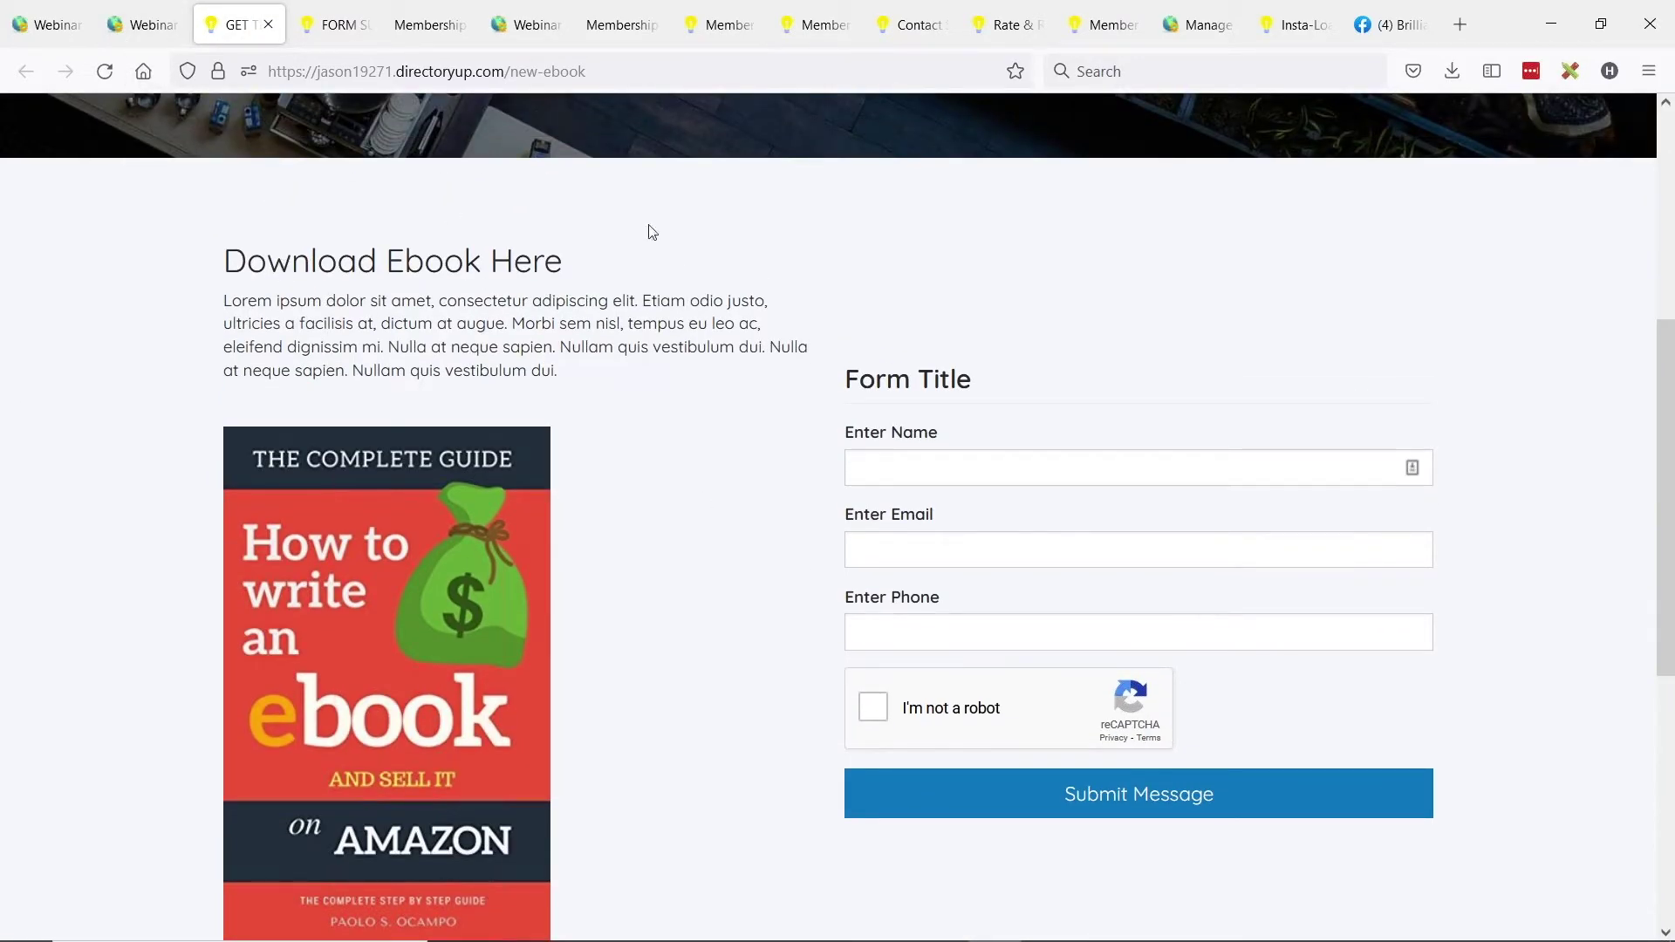
pyautogui.scroll(2, 846, 297)
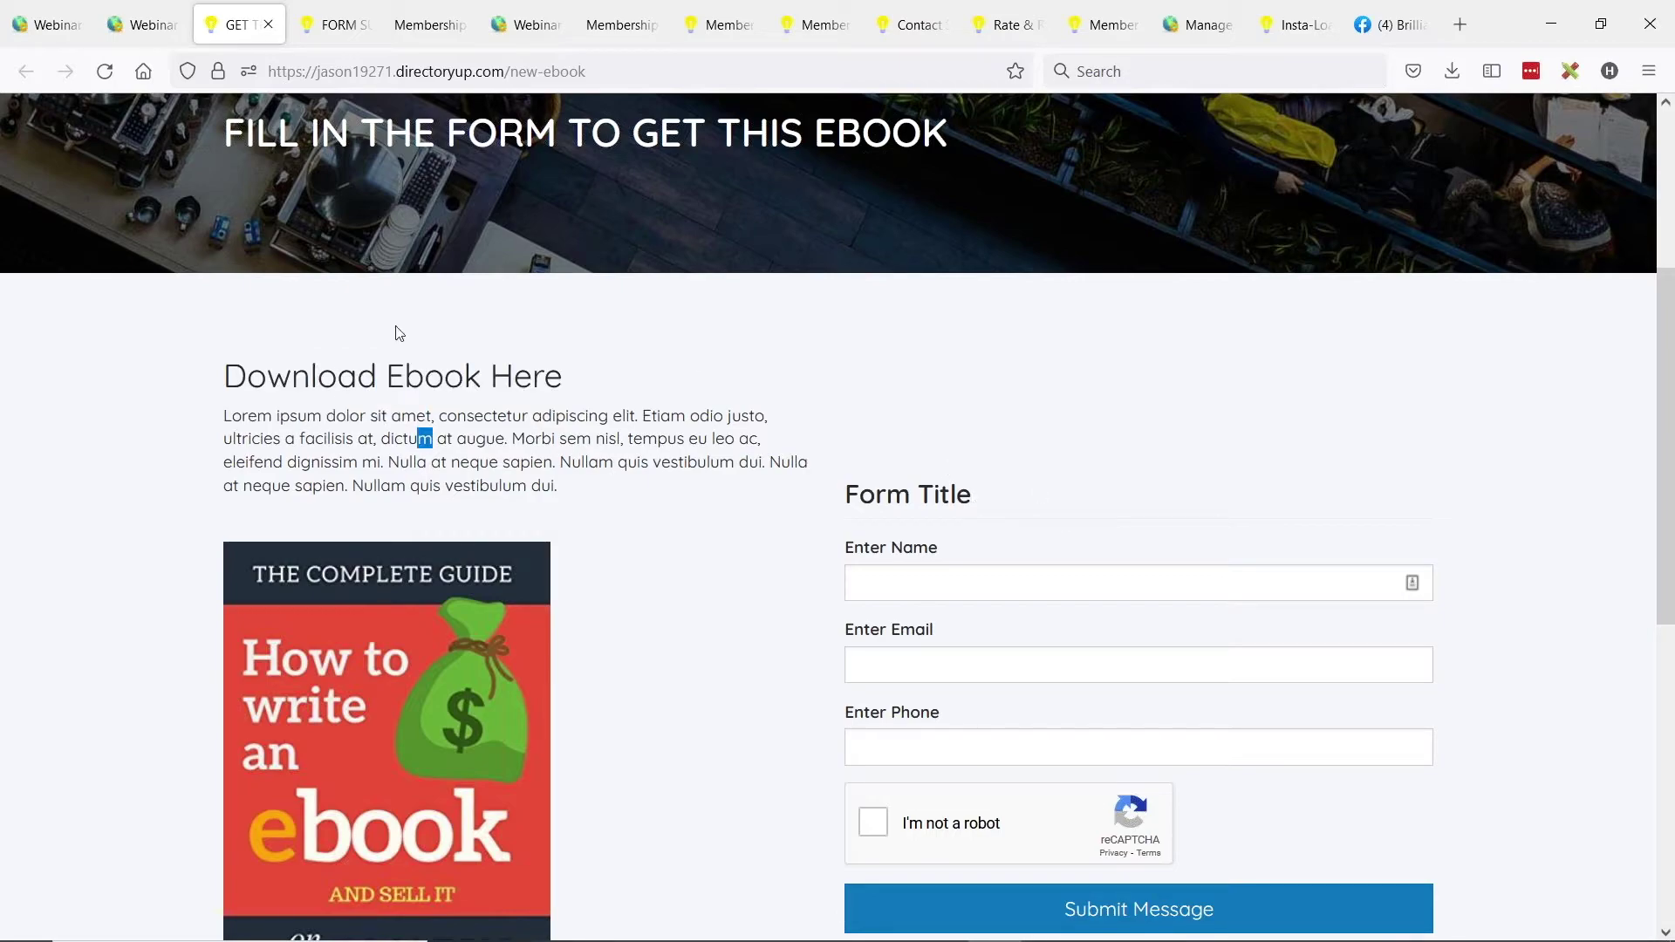
pyautogui.moveTo(560, 462); pyautogui.dragTo(562, 478)
pyautogui.click(613, 477)
pyautogui.click(145, 26)
# Set the image cell's Vertical Align to Top.
pyautogui.scroll(-3, 544, 281)
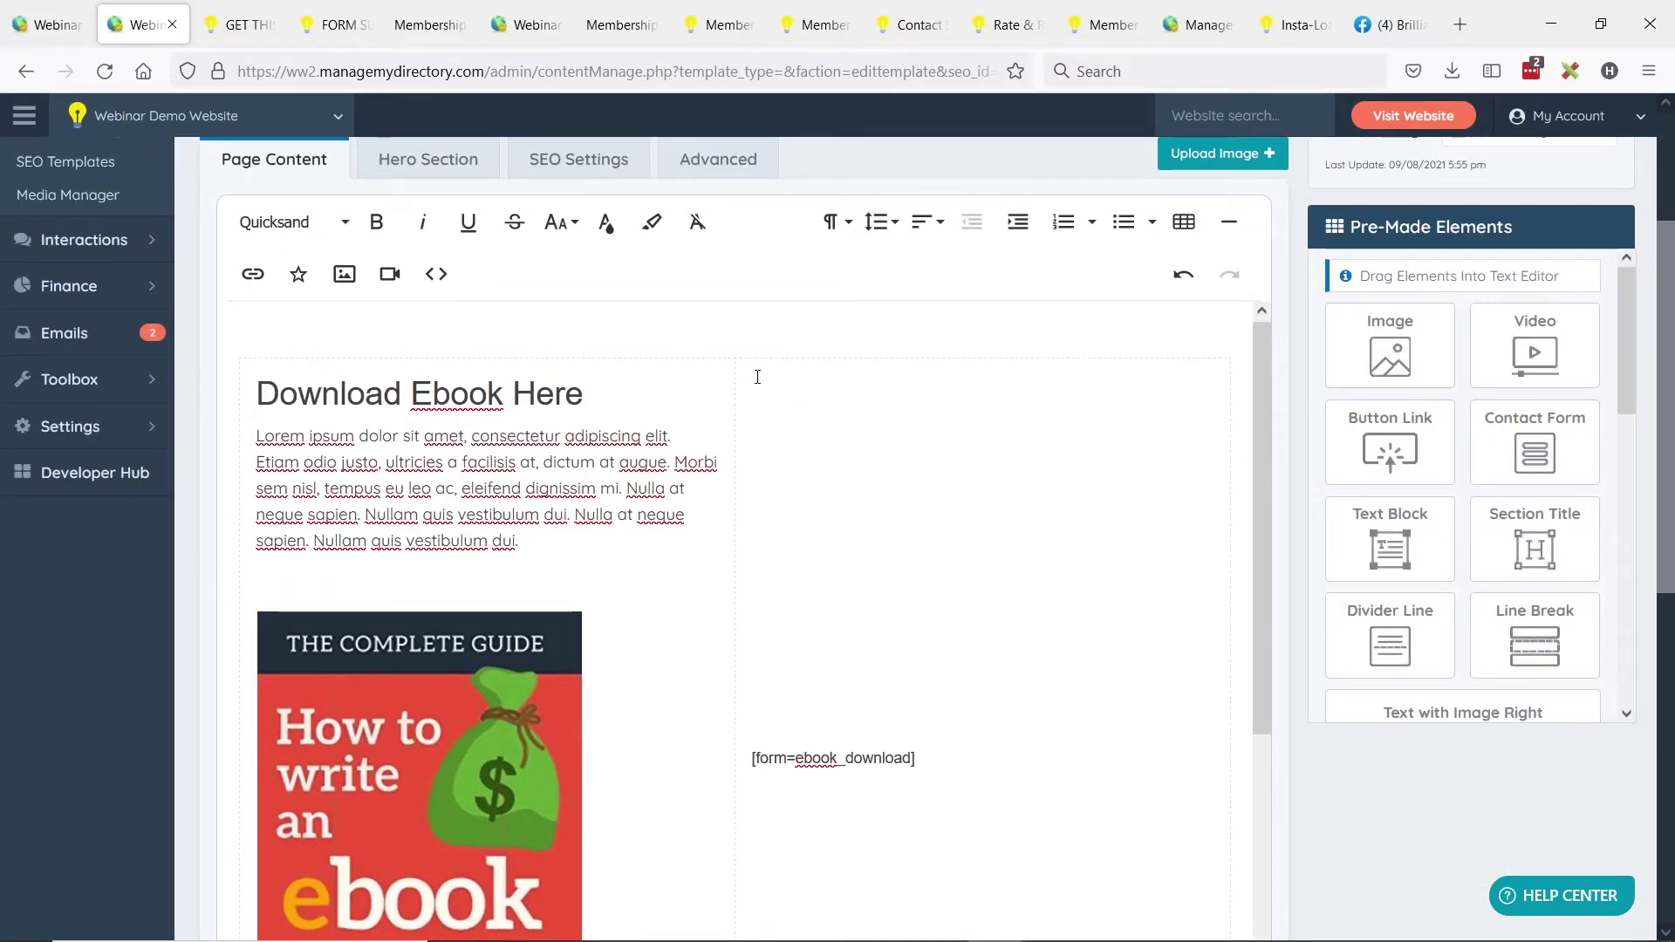
pyautogui.scroll(-3, 688, 620)
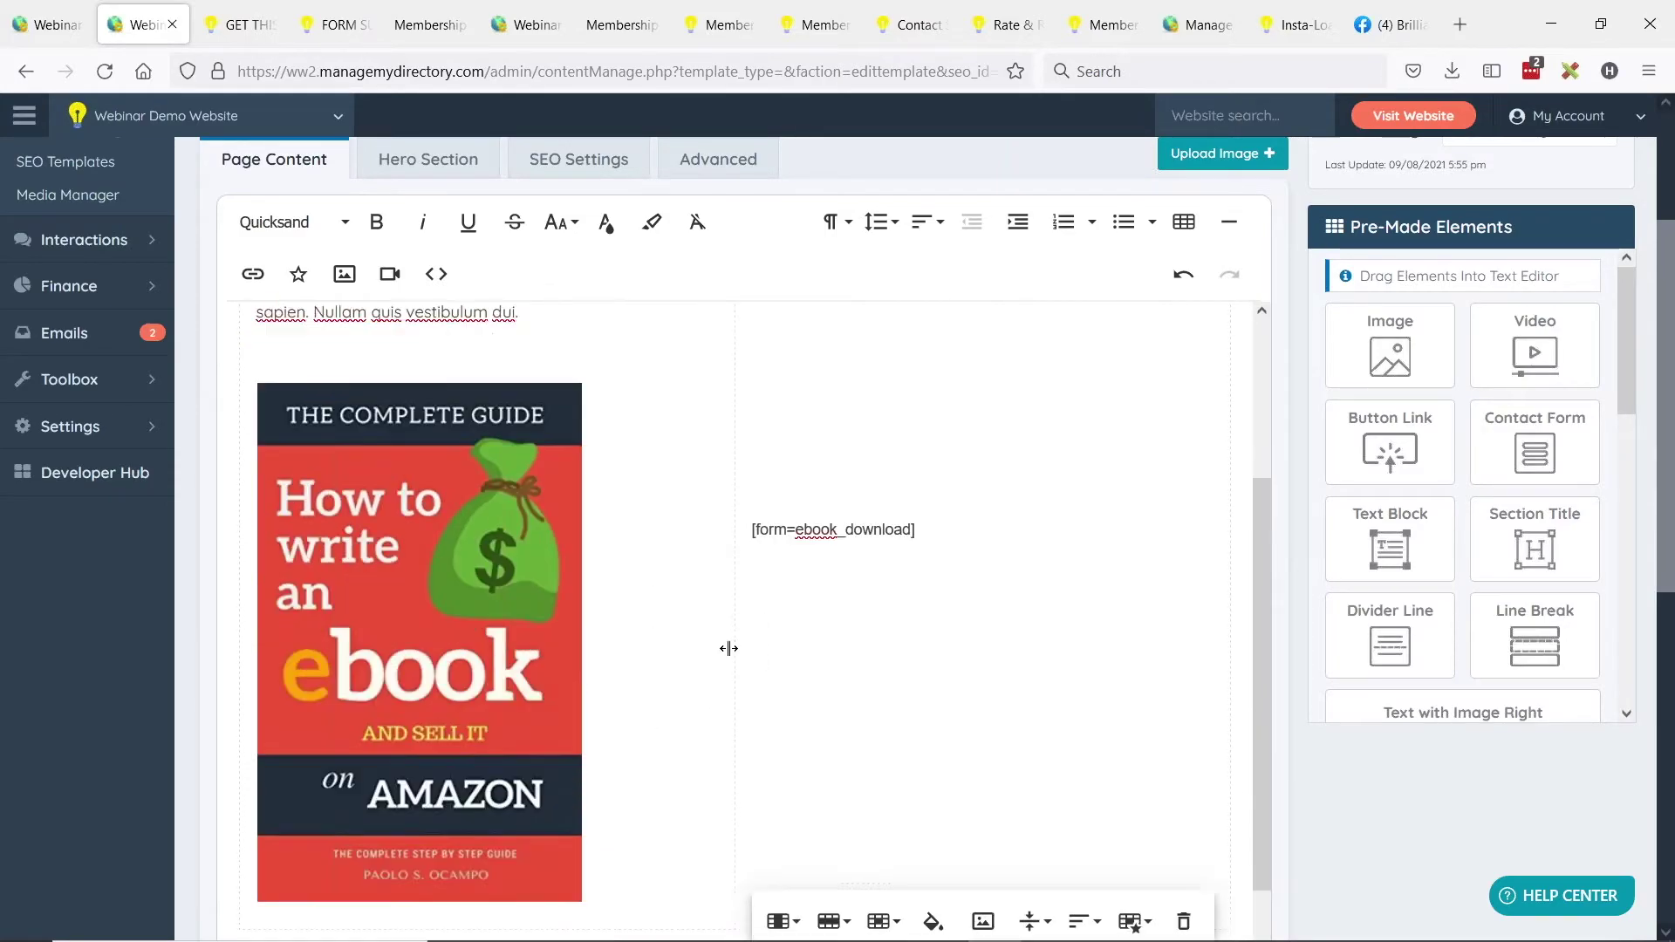
pyautogui.scroll(3, 729, 648)
pyautogui.scroll(-5, 750, 610)
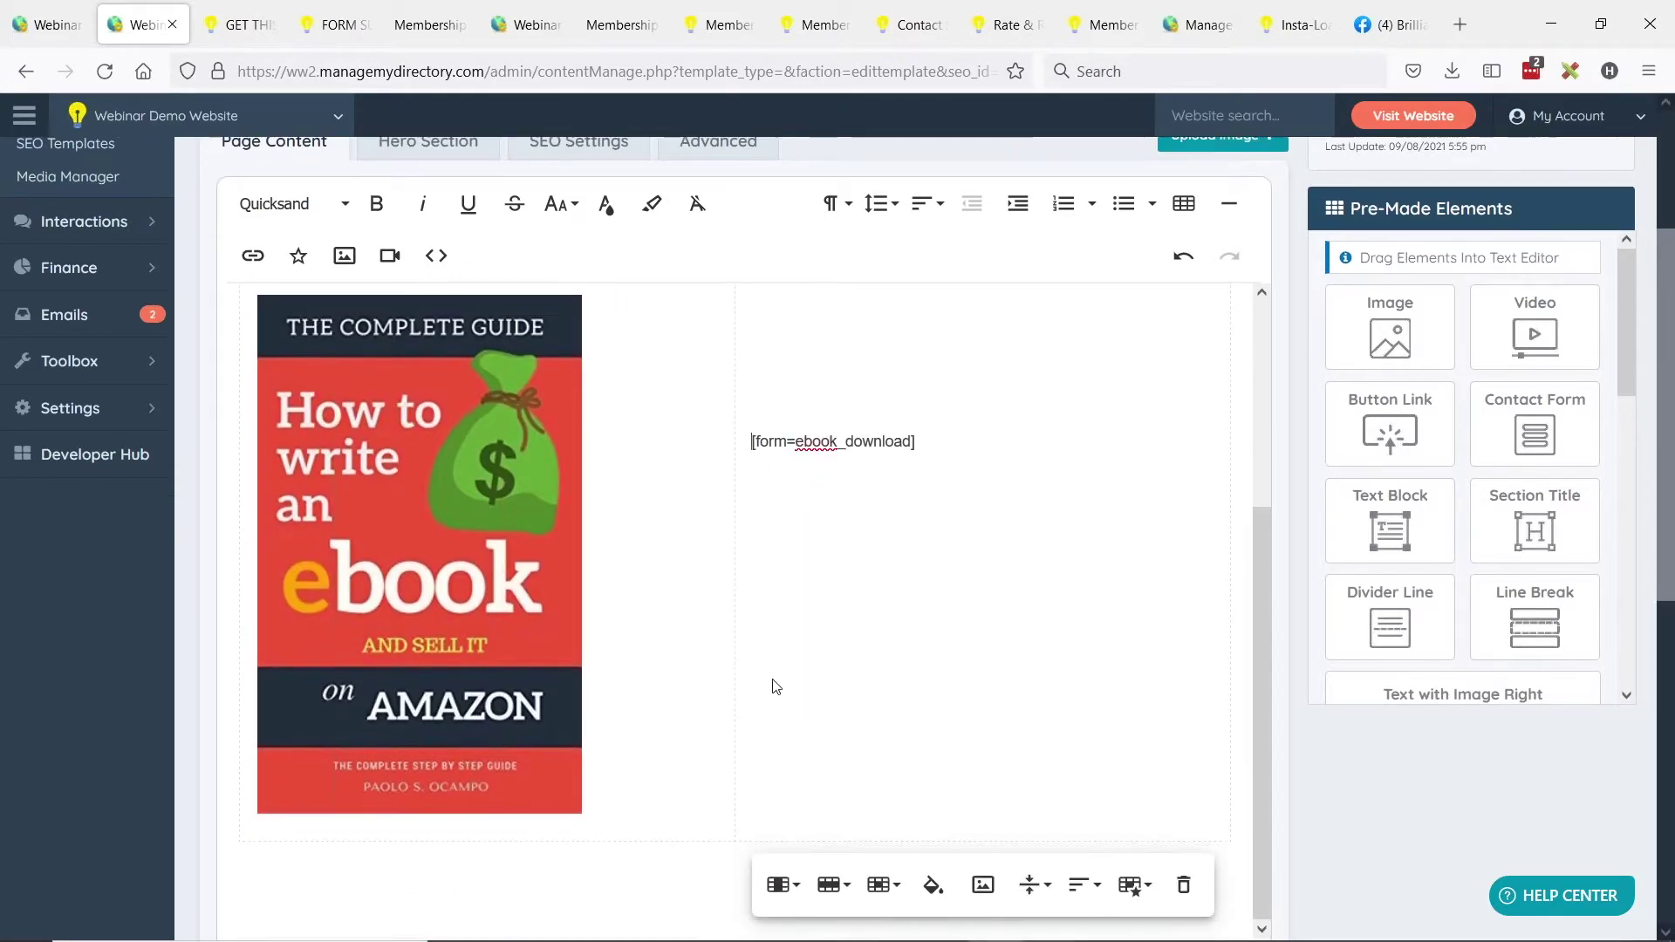
pyautogui.scroll(-3, 776, 687)
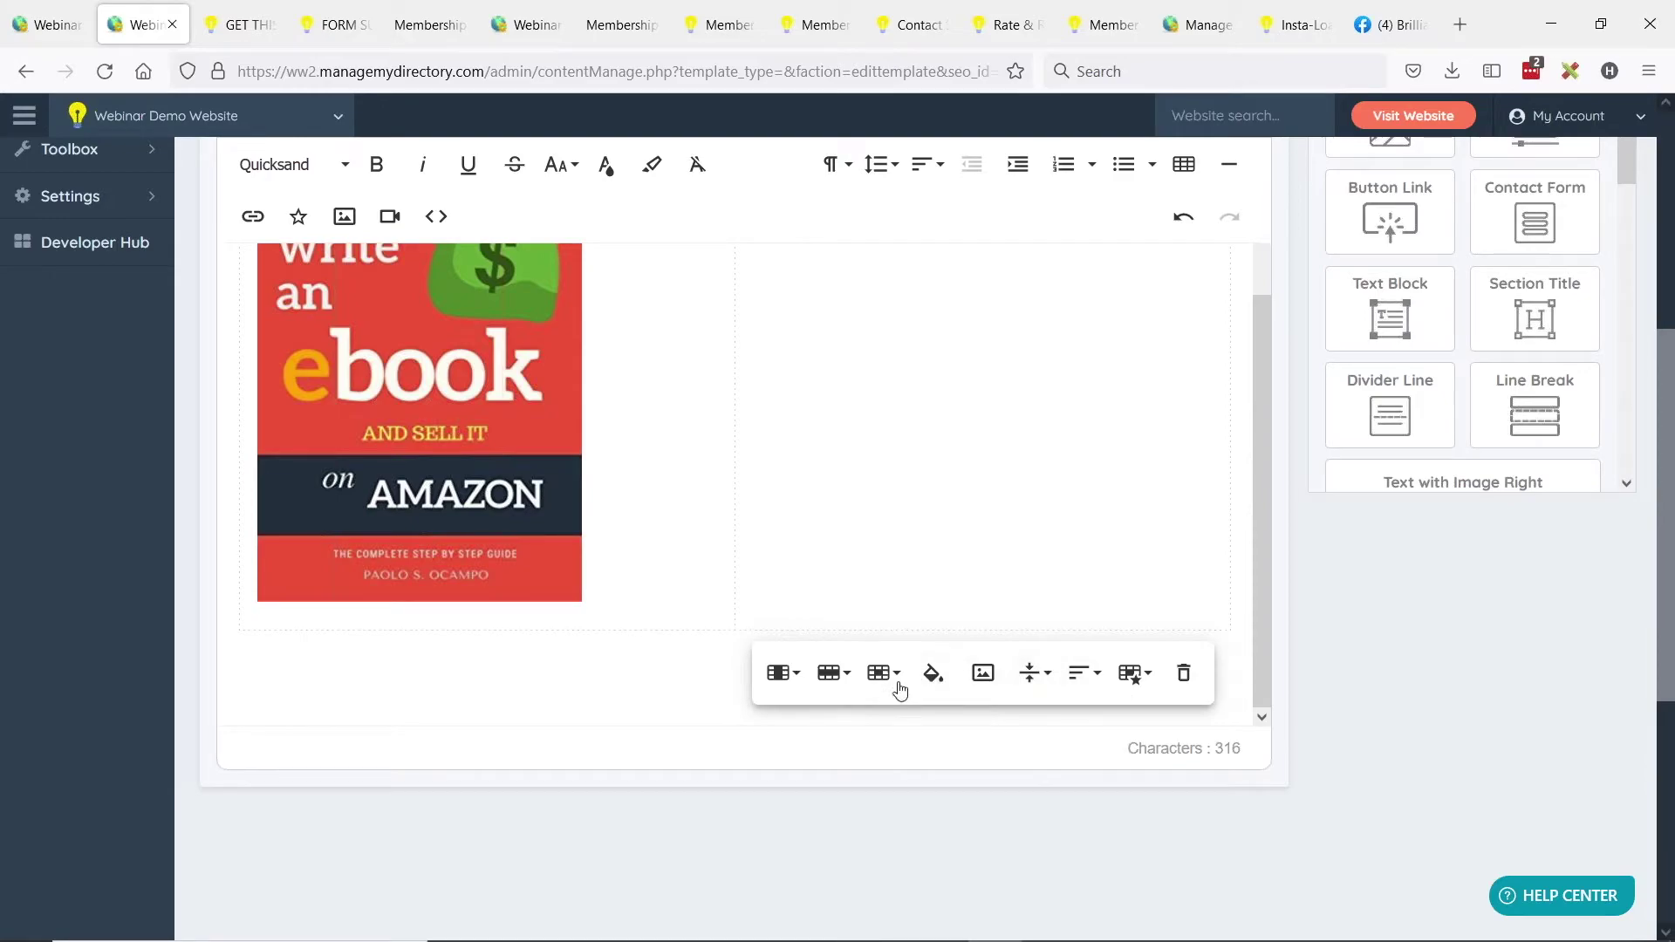
pyautogui.click(1041, 679)
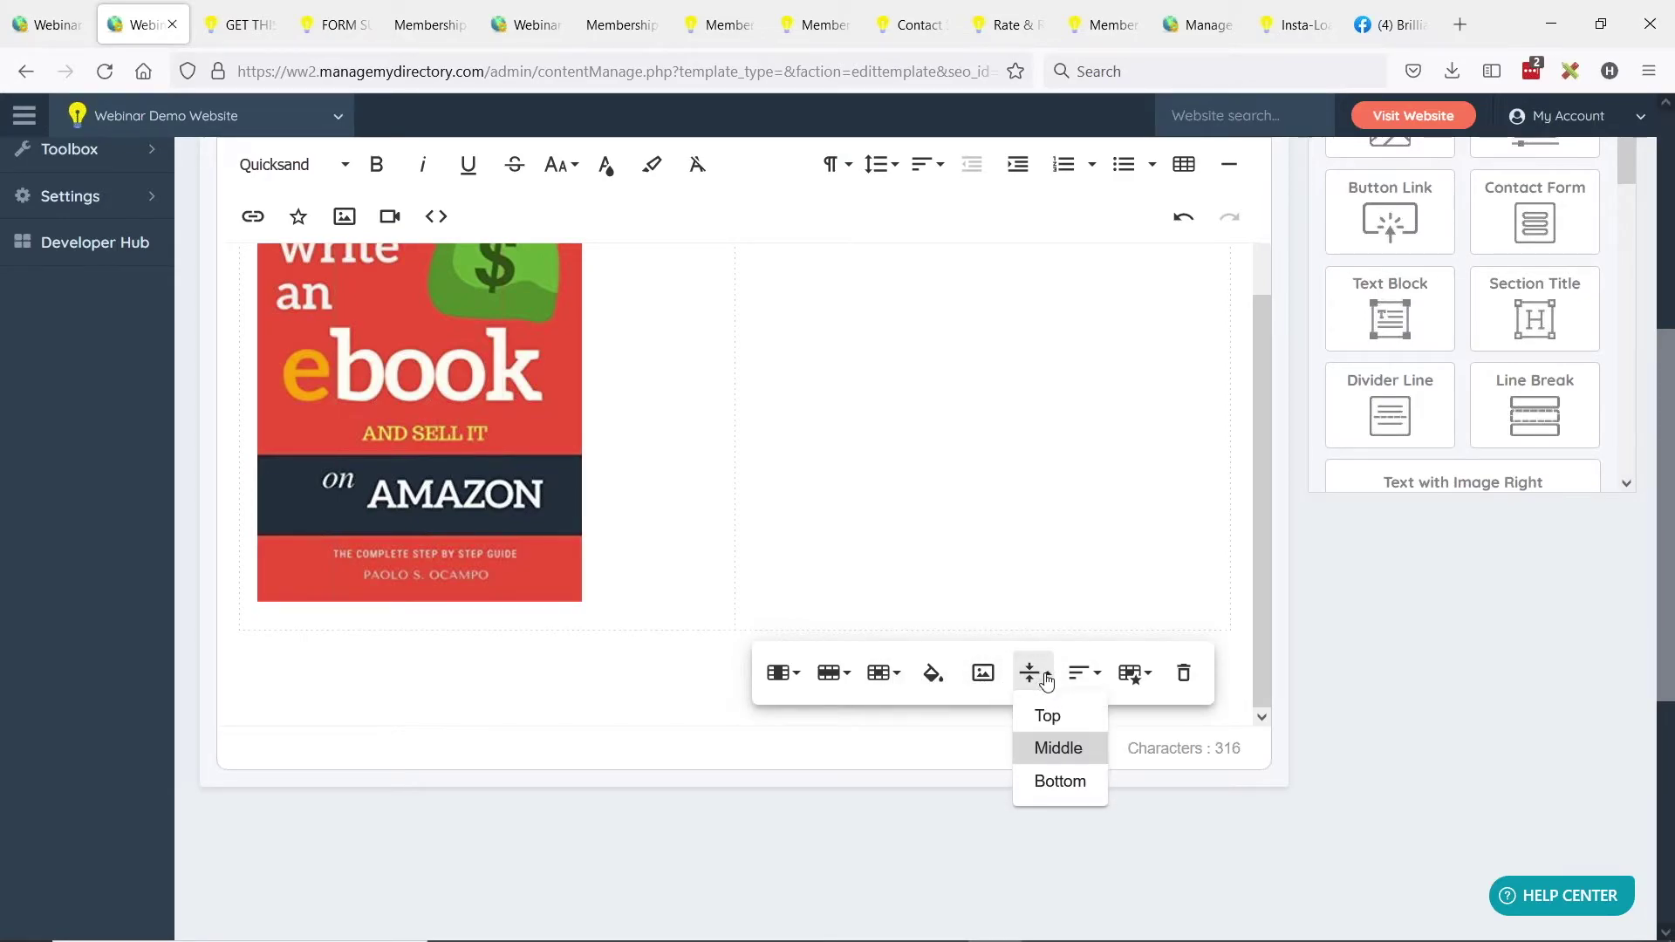
pyautogui.click(1049, 719)
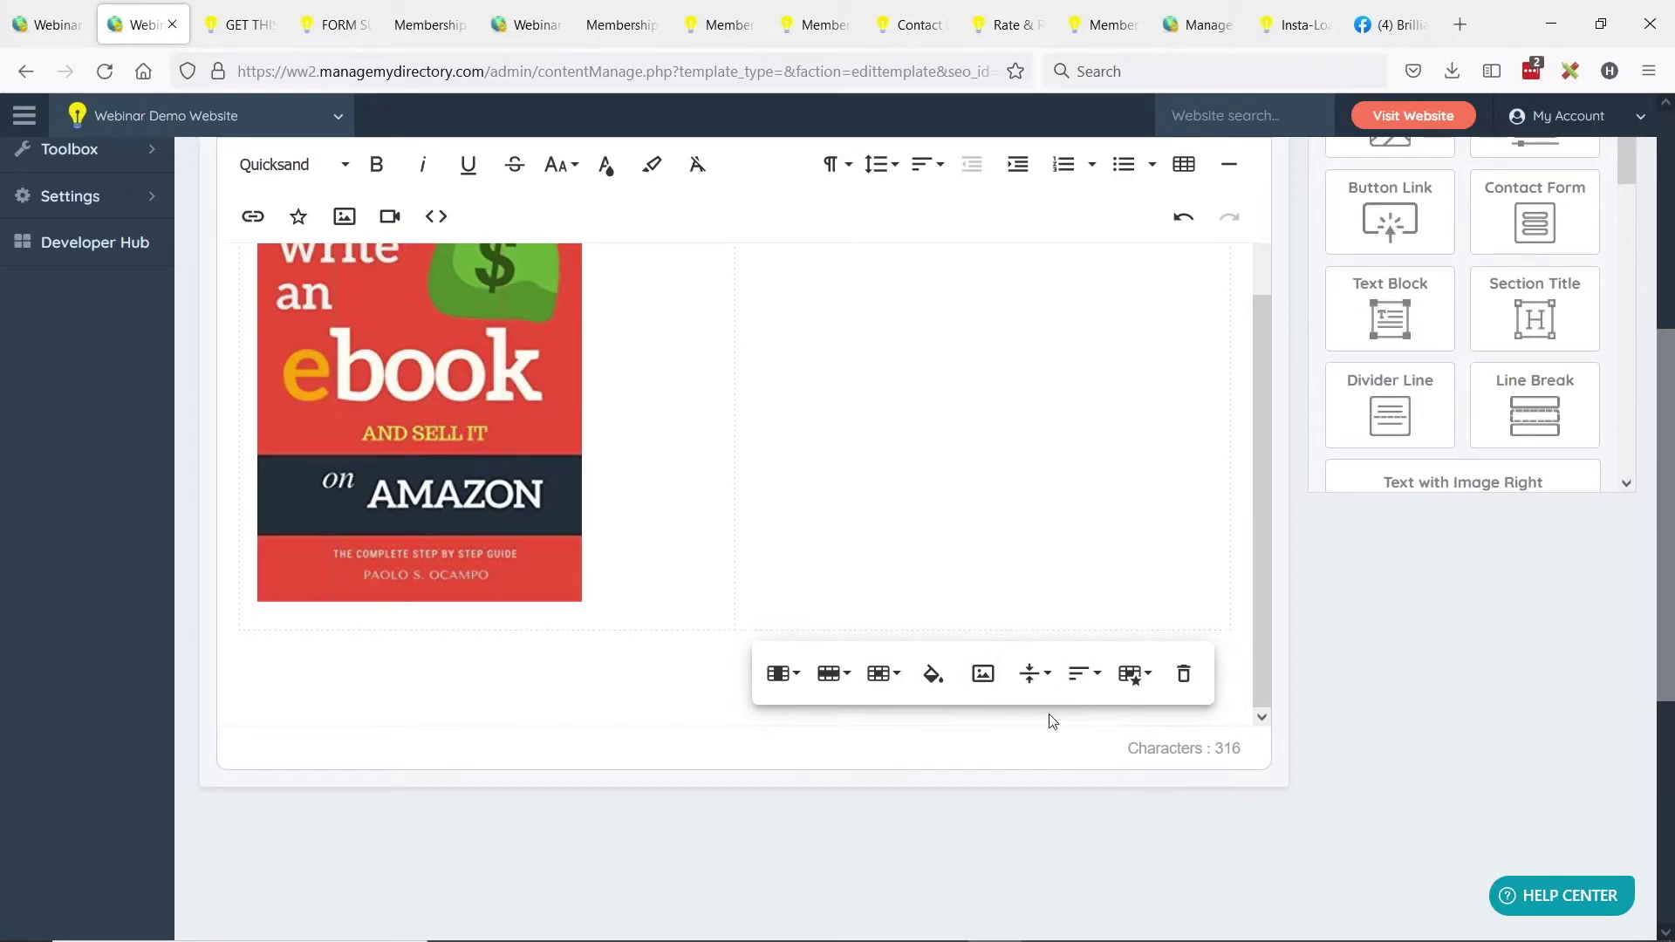
pyautogui.click(684, 610)
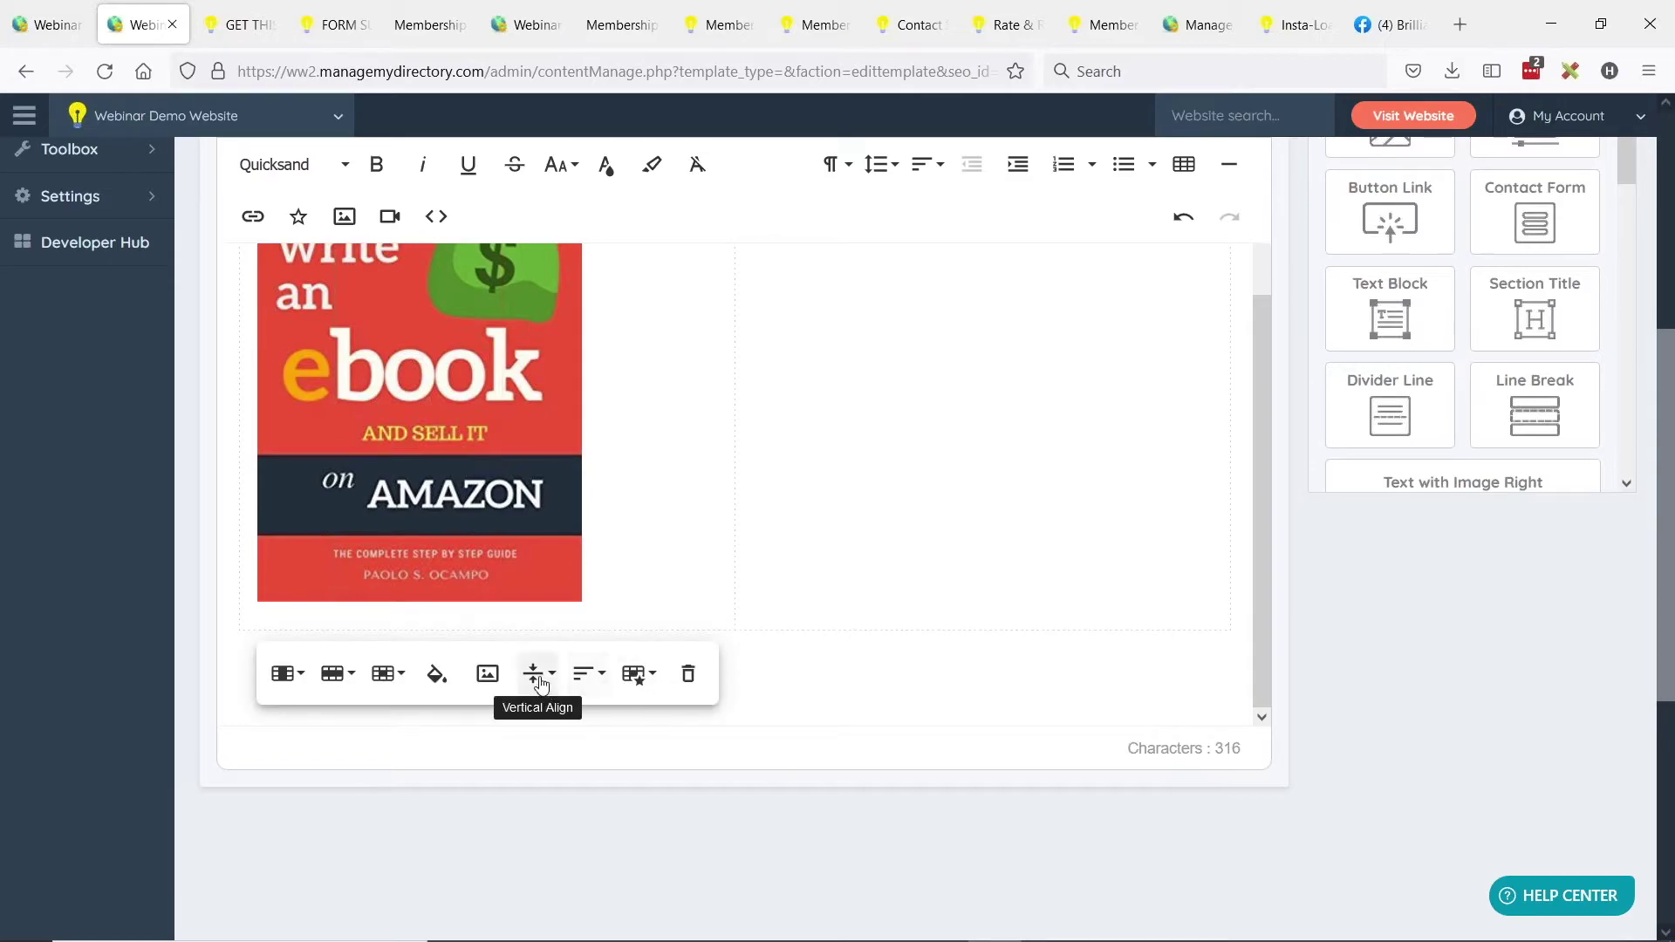
pyautogui.click(534, 673)
pyautogui.click(550, 718)
# Open the live new-ebook page in a new tab via View Page, staying in the editor.
pyautogui.scroll(8, 771, 531)
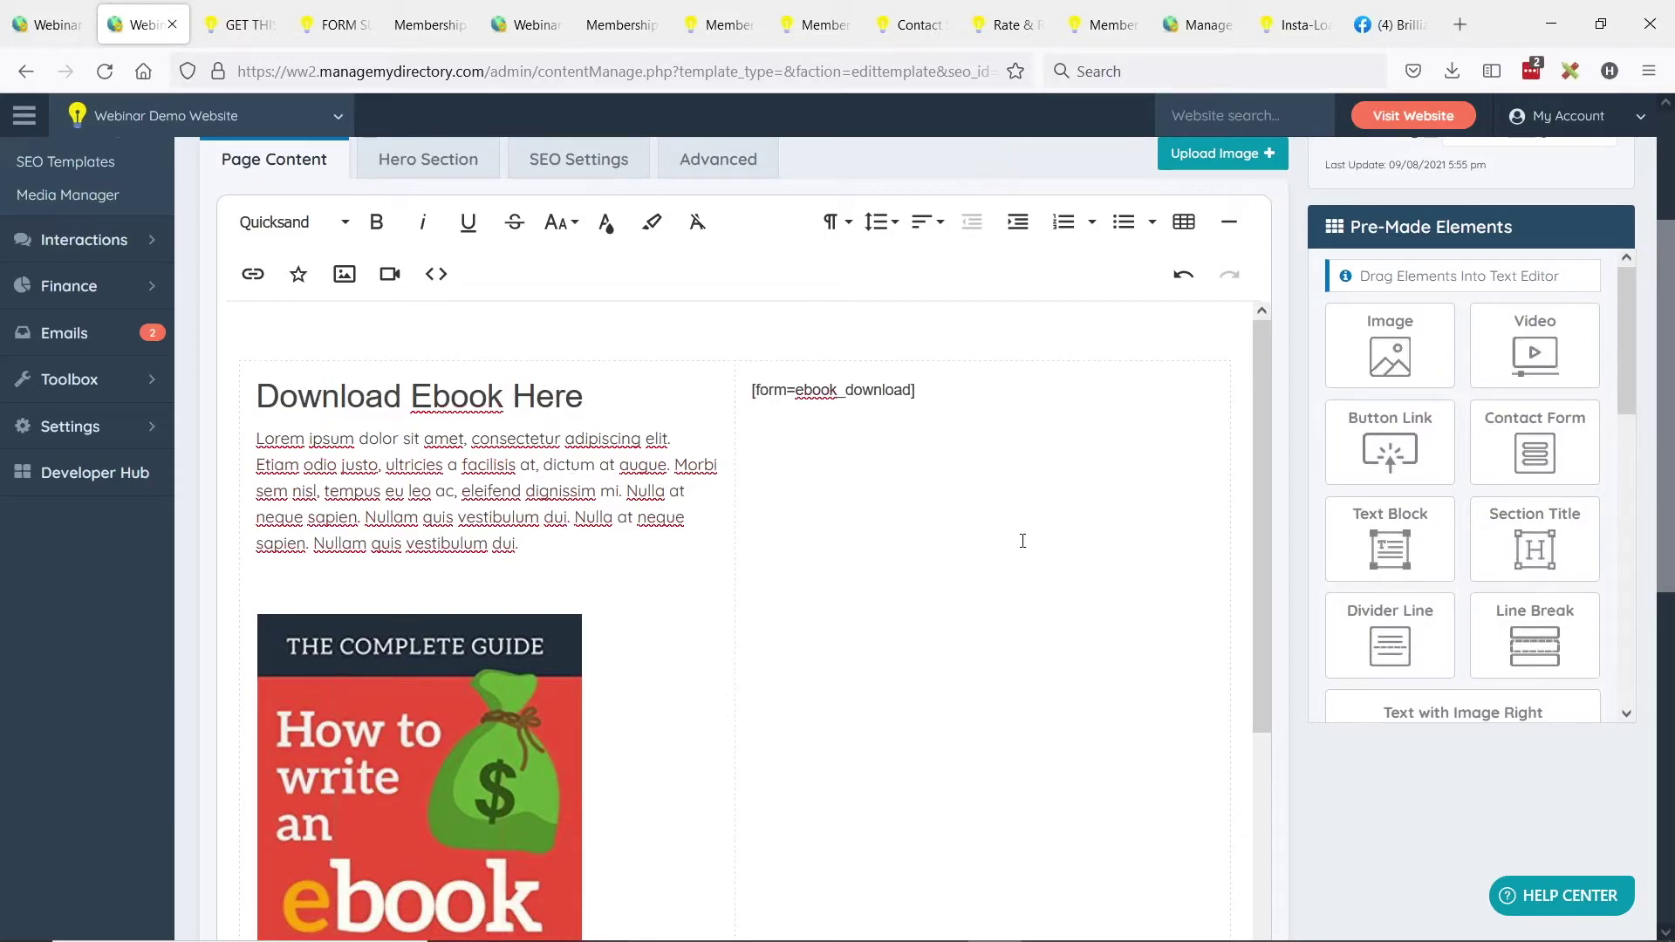
pyautogui.scroll(5, 1022, 541)
pyautogui.click(745, 221)
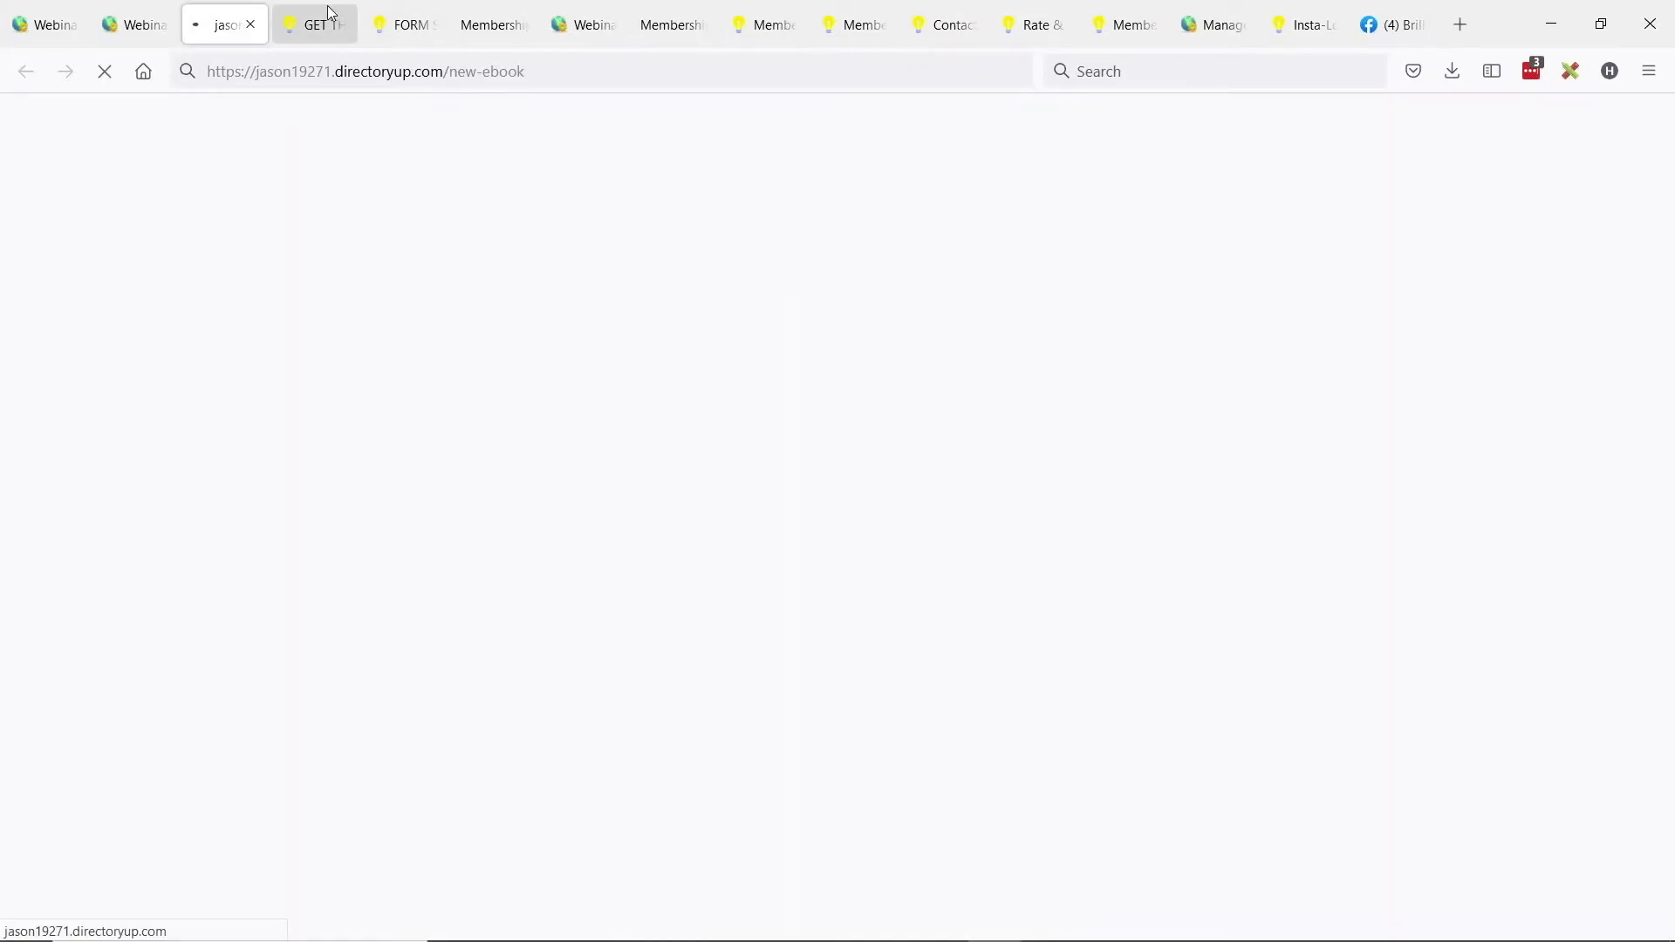
pyautogui.hotkey('ctrl', 'pageup')
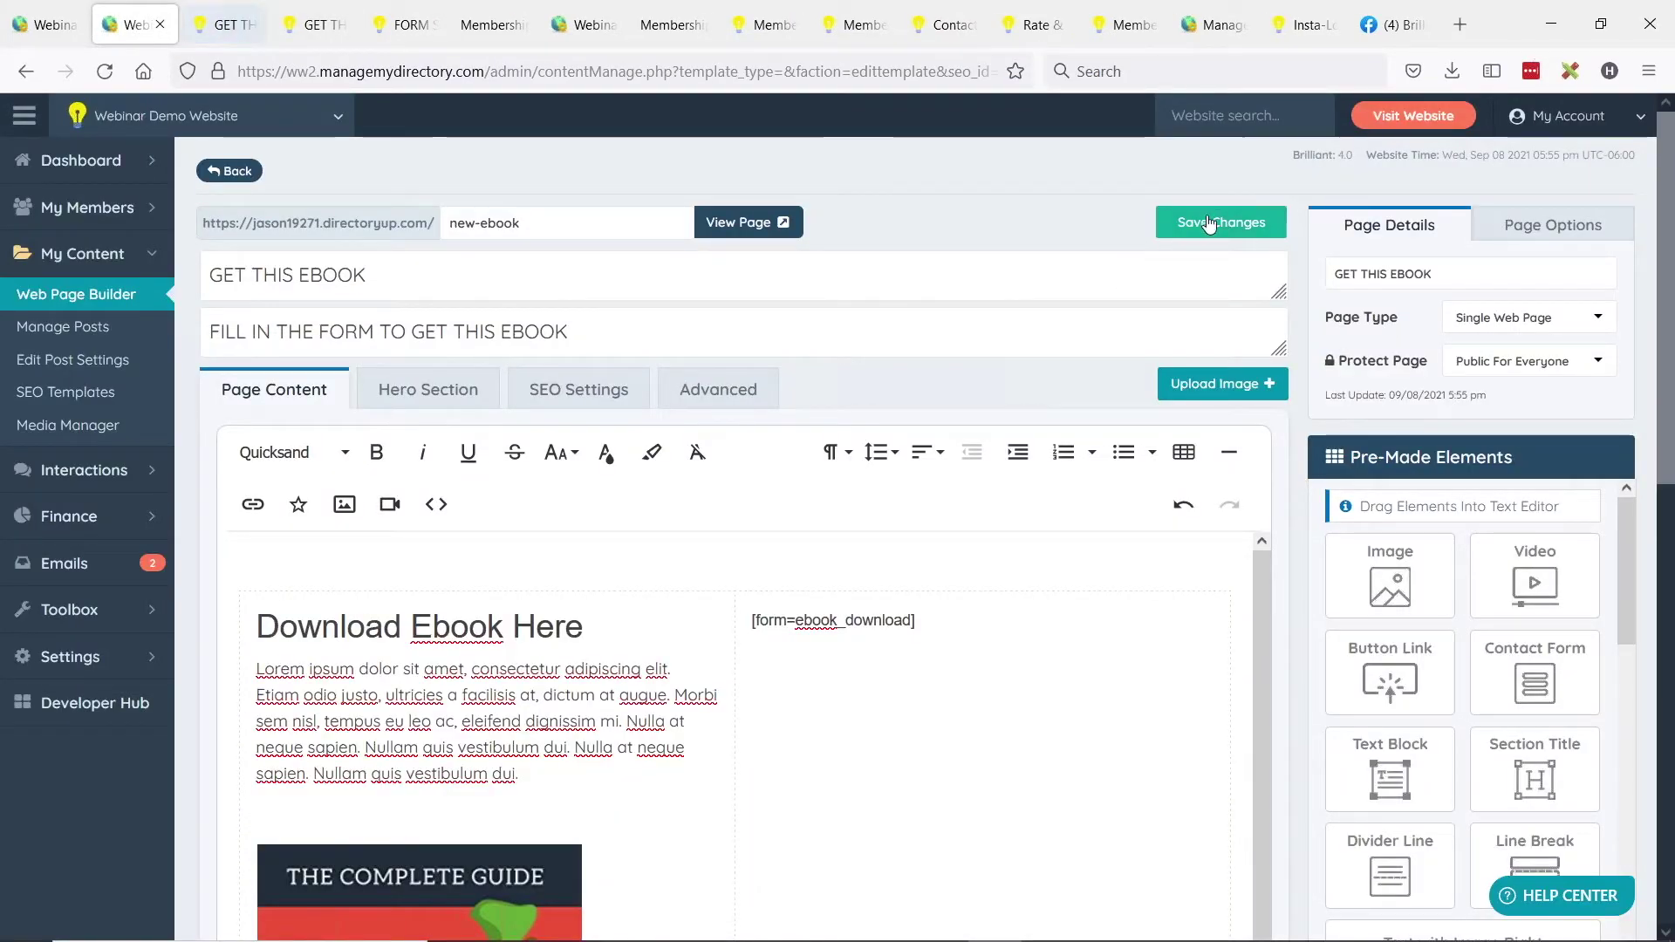
# Save the edits and reload the GET THIS EBOOK tab to see the top-aligned form.
pyautogui.click(1207, 217)
pyautogui.click(217, 32)
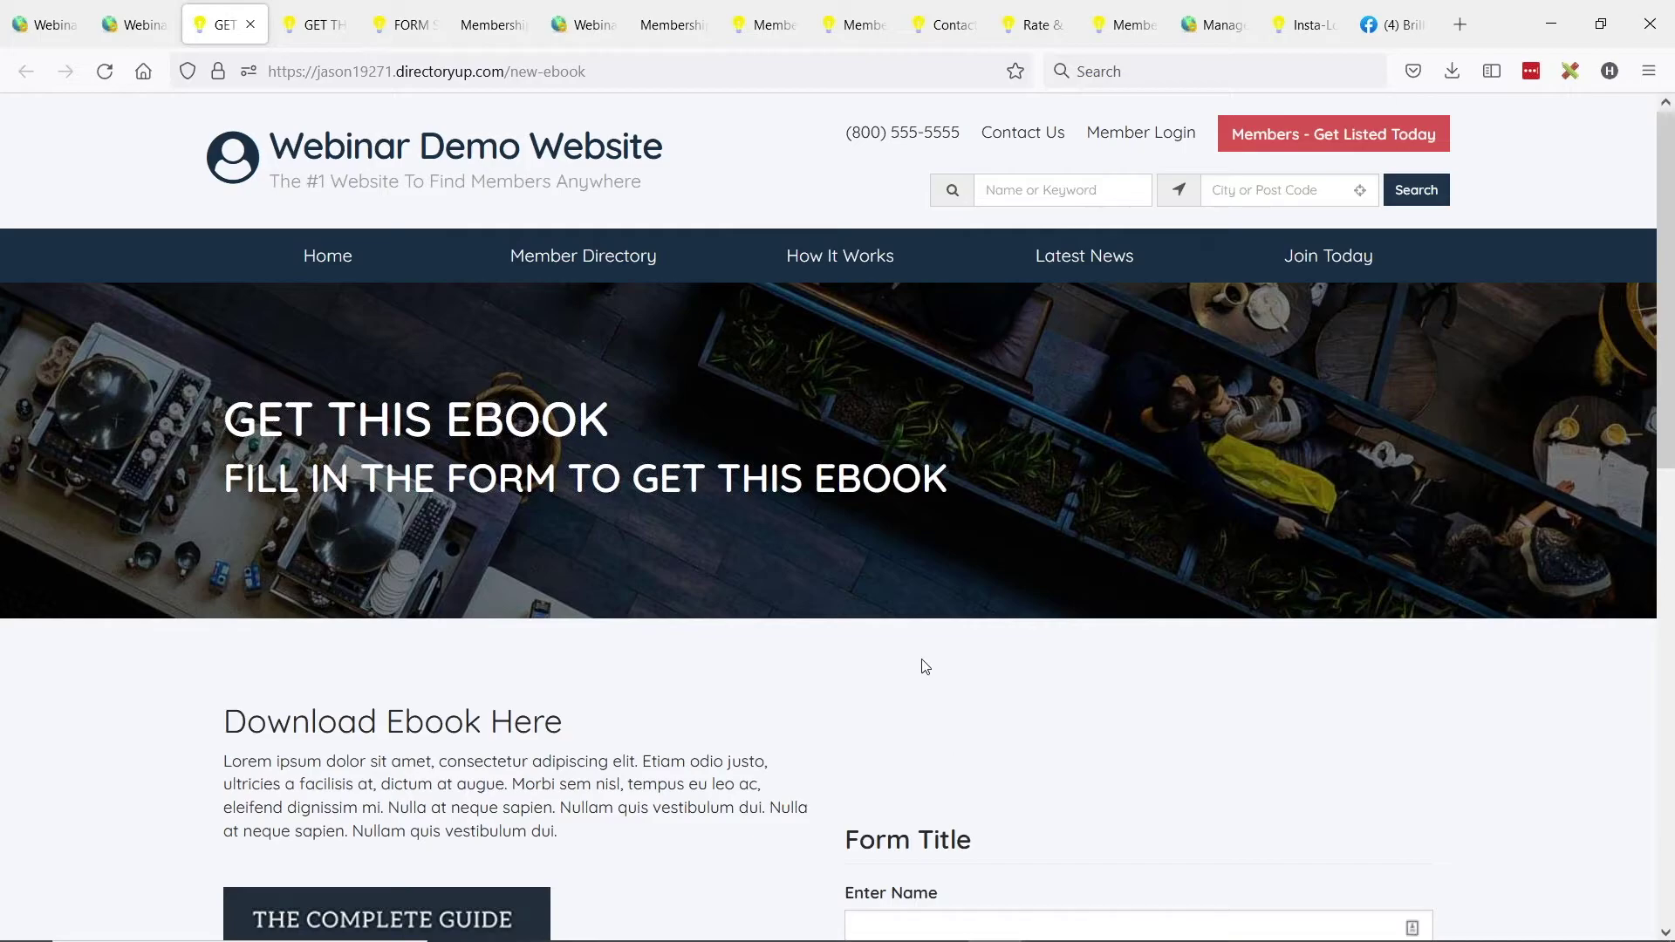
pyautogui.scroll(-4, 923, 666)
pyautogui.scroll(-4, 865, 493)
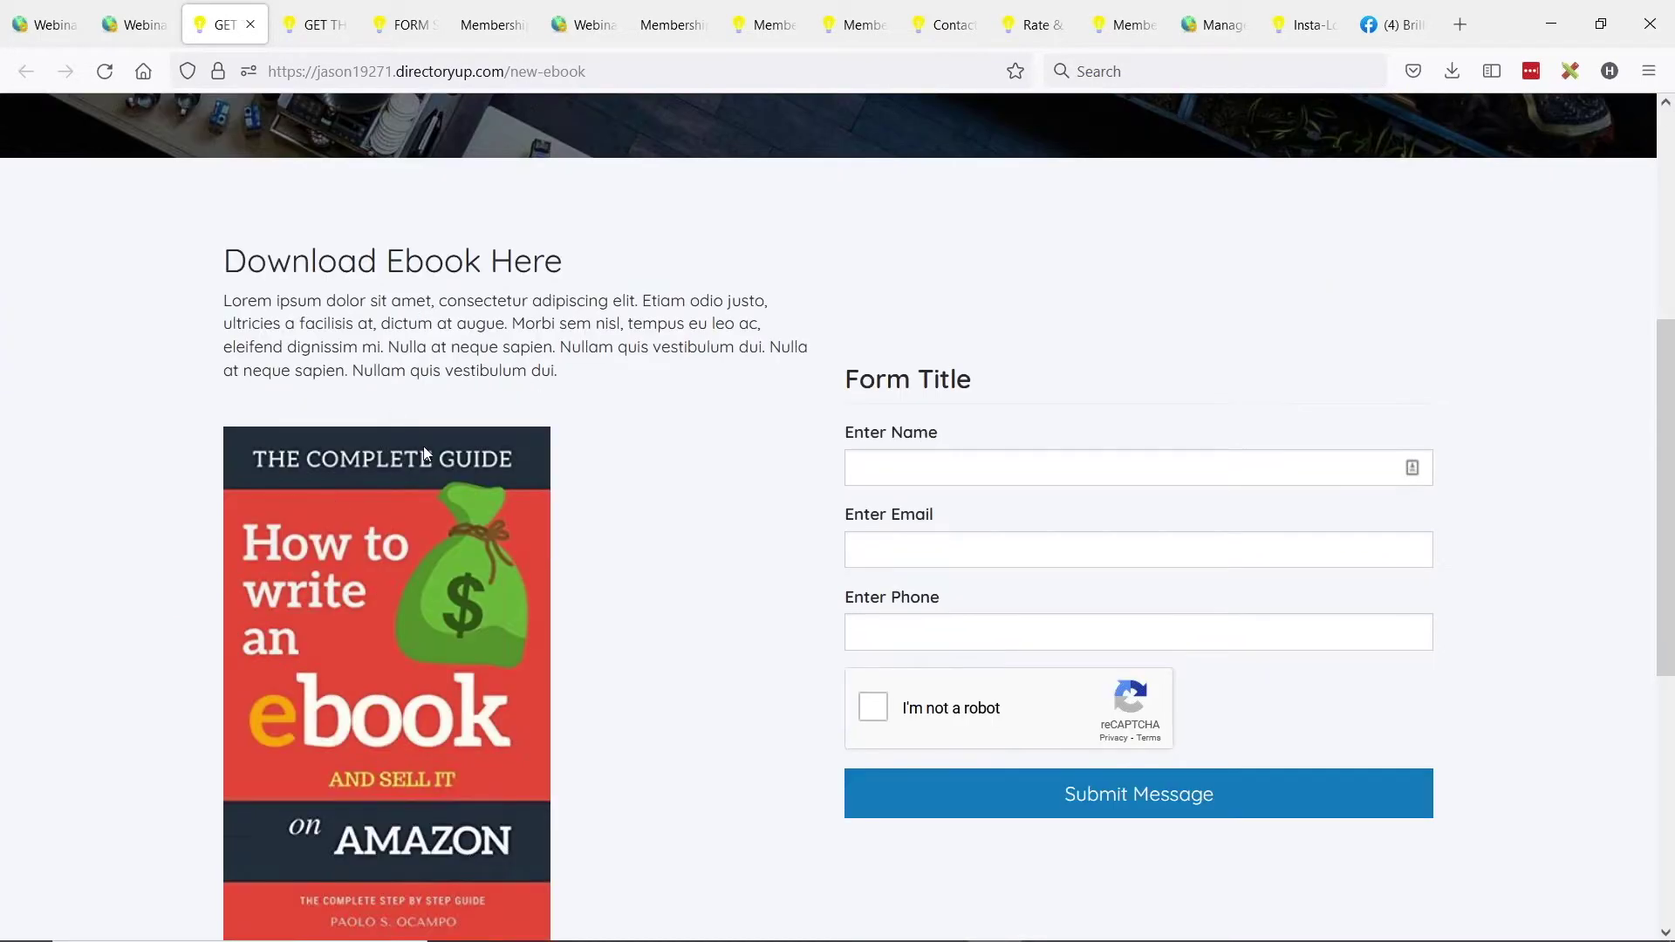
pyautogui.click(105, 71)
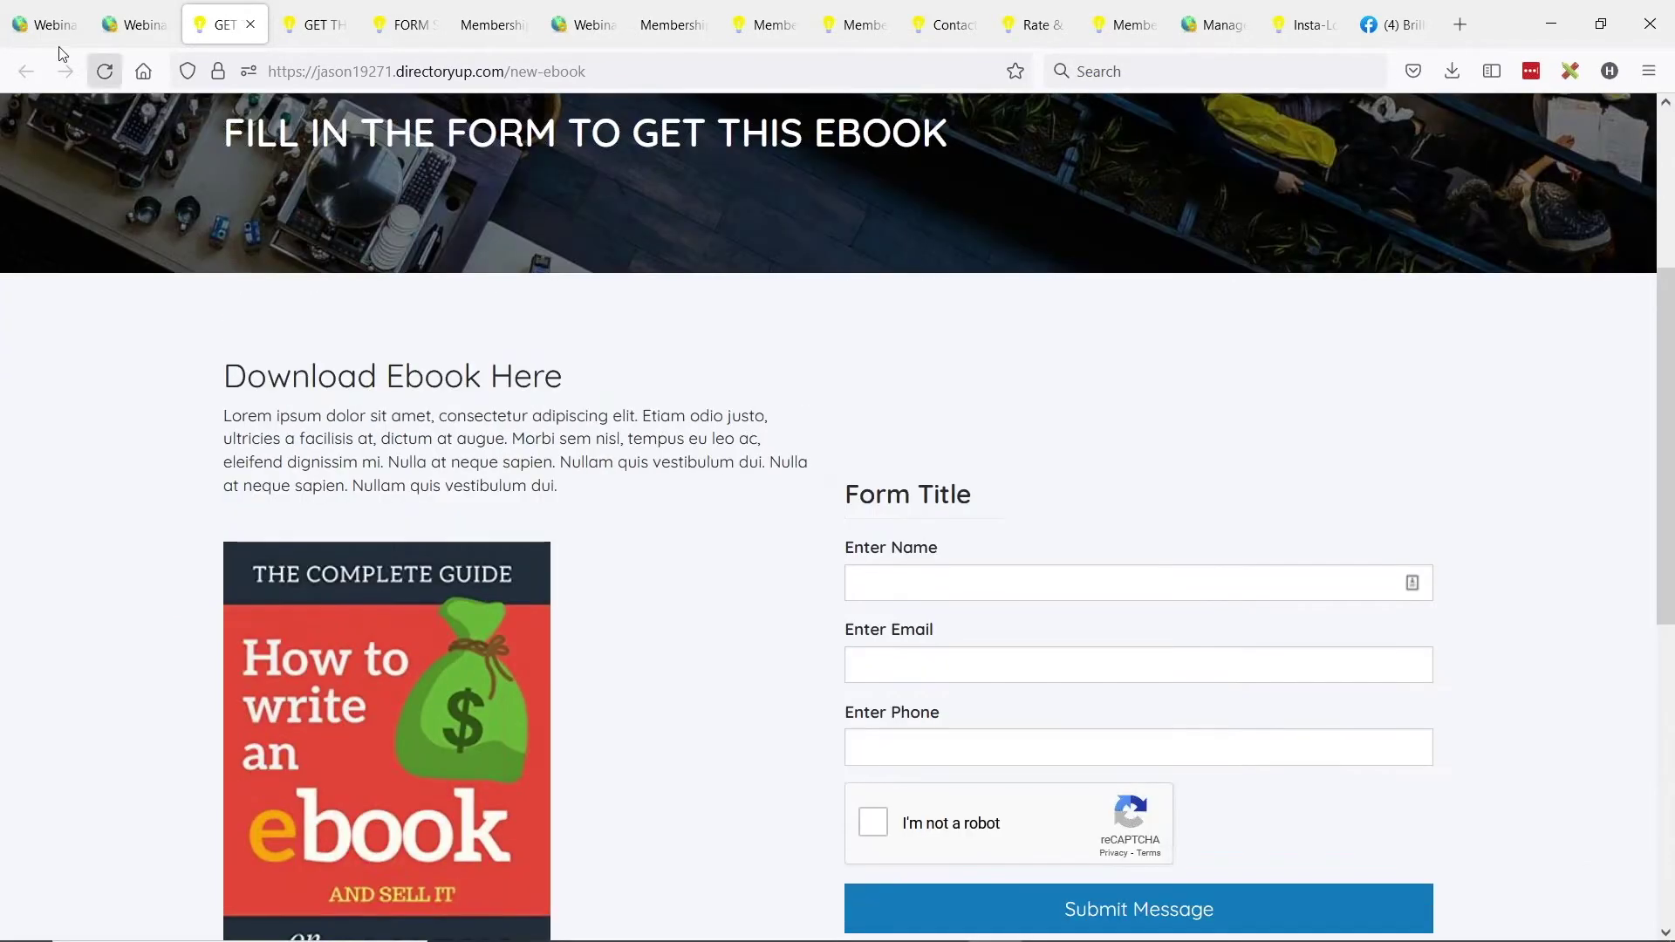
pyautogui.click(104, 68)
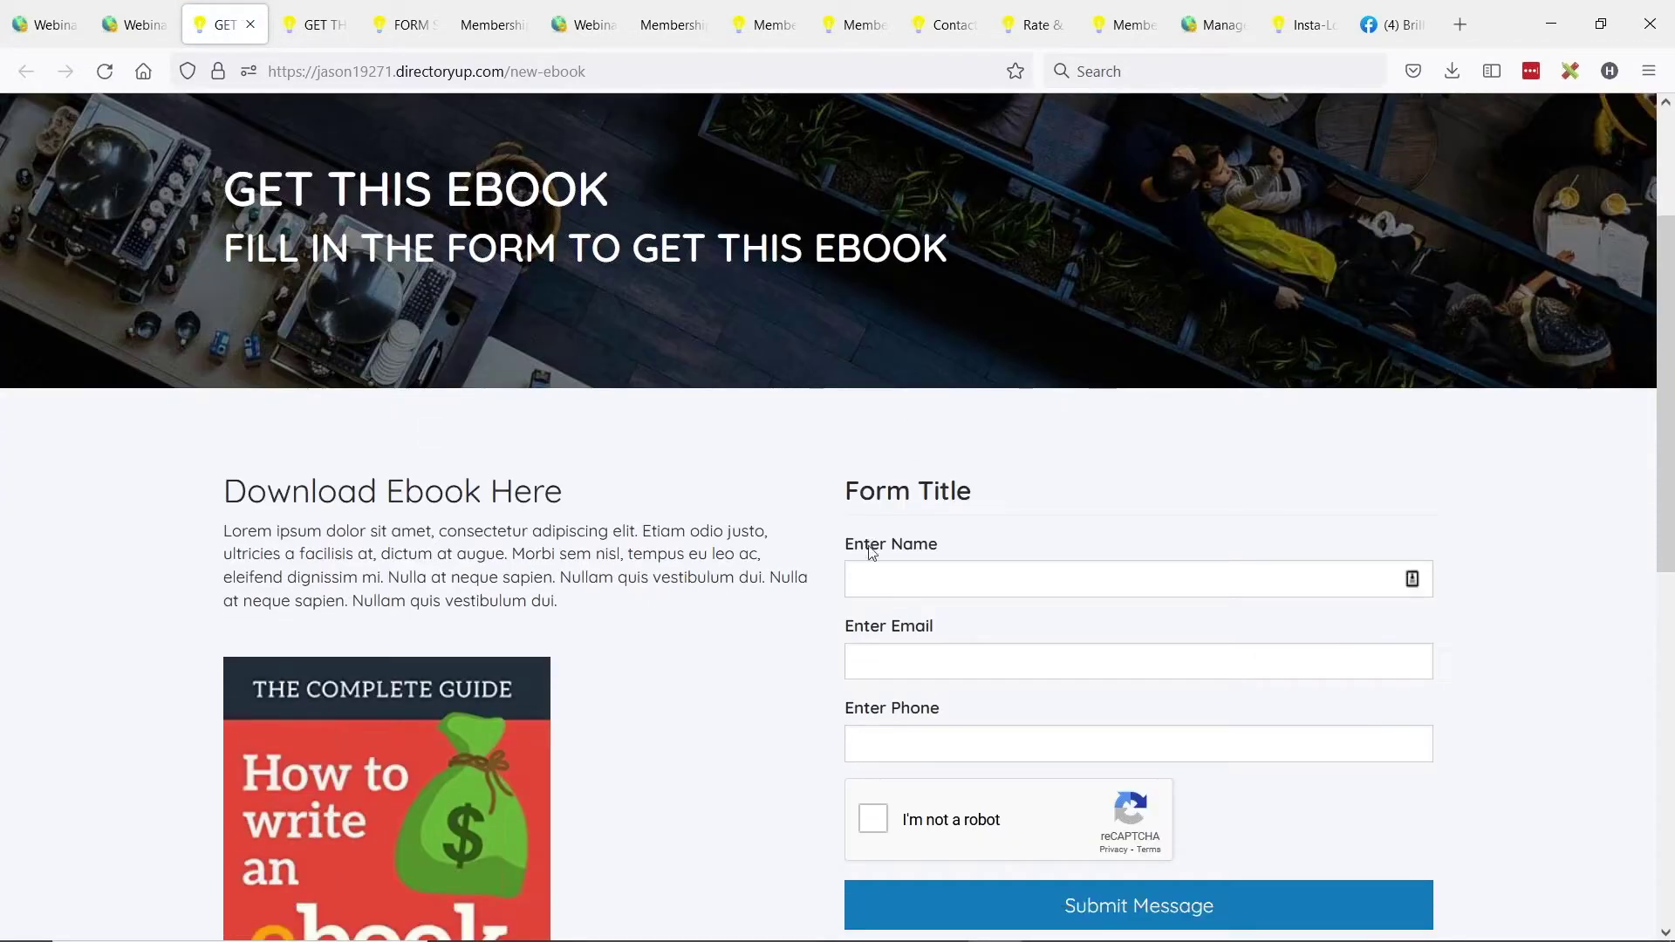
pyautogui.scroll(-1, 870, 346)
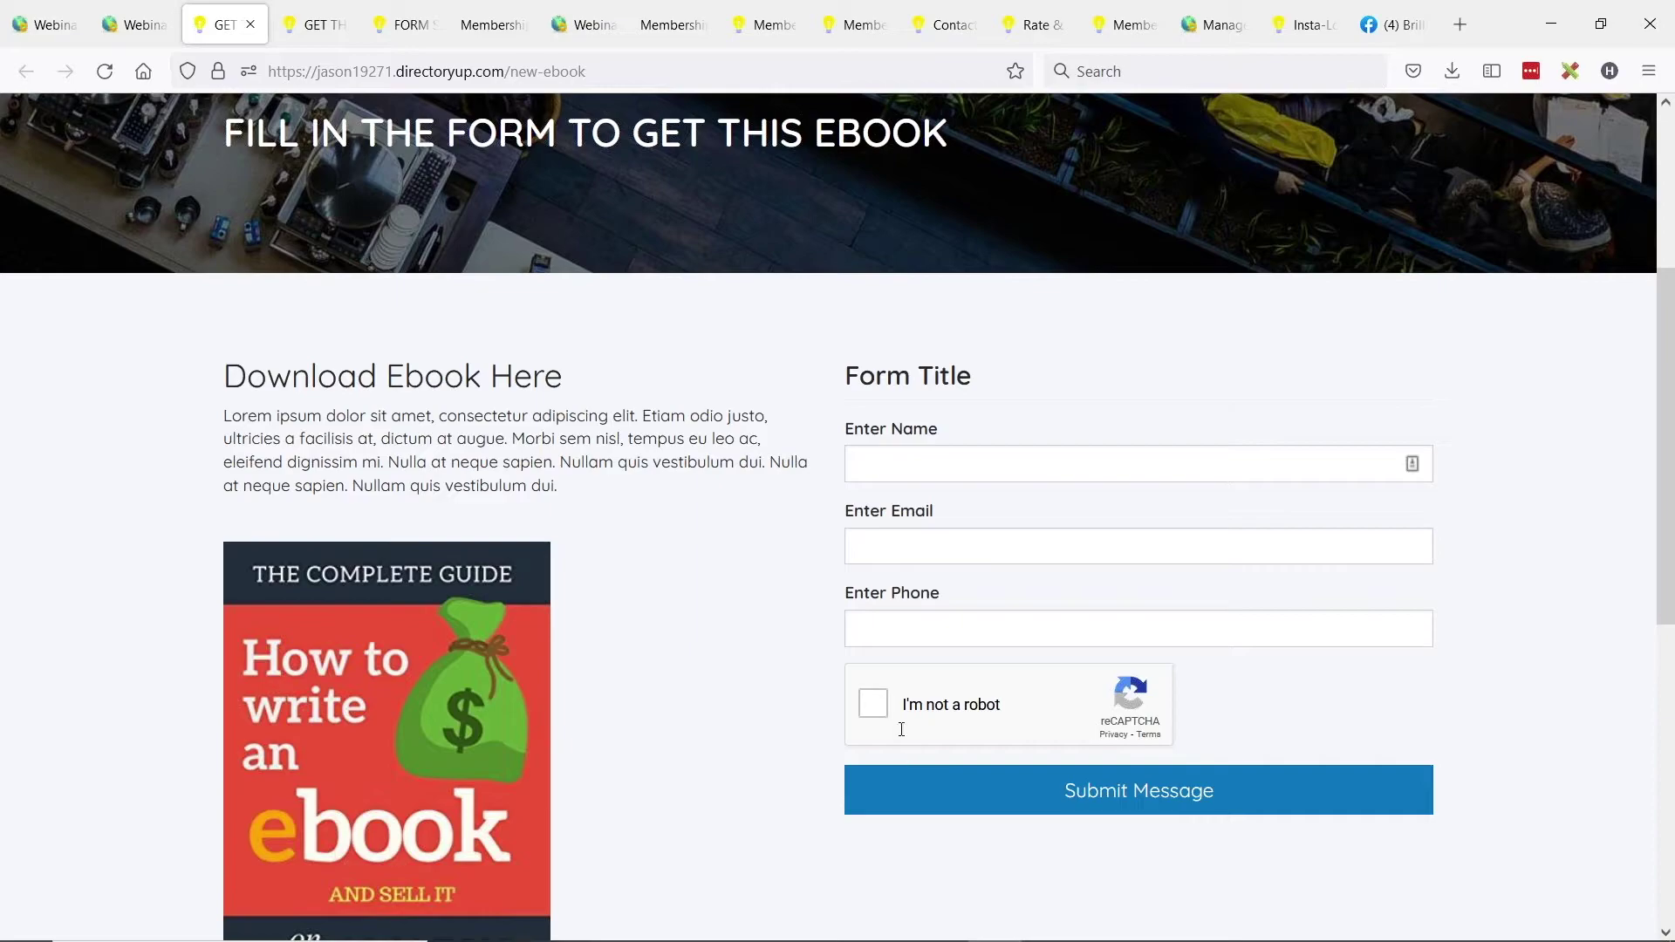
# Fill the ebook form with a test name, email and phone, pass the robot check, and submit.
pyautogui.click(913, 478)
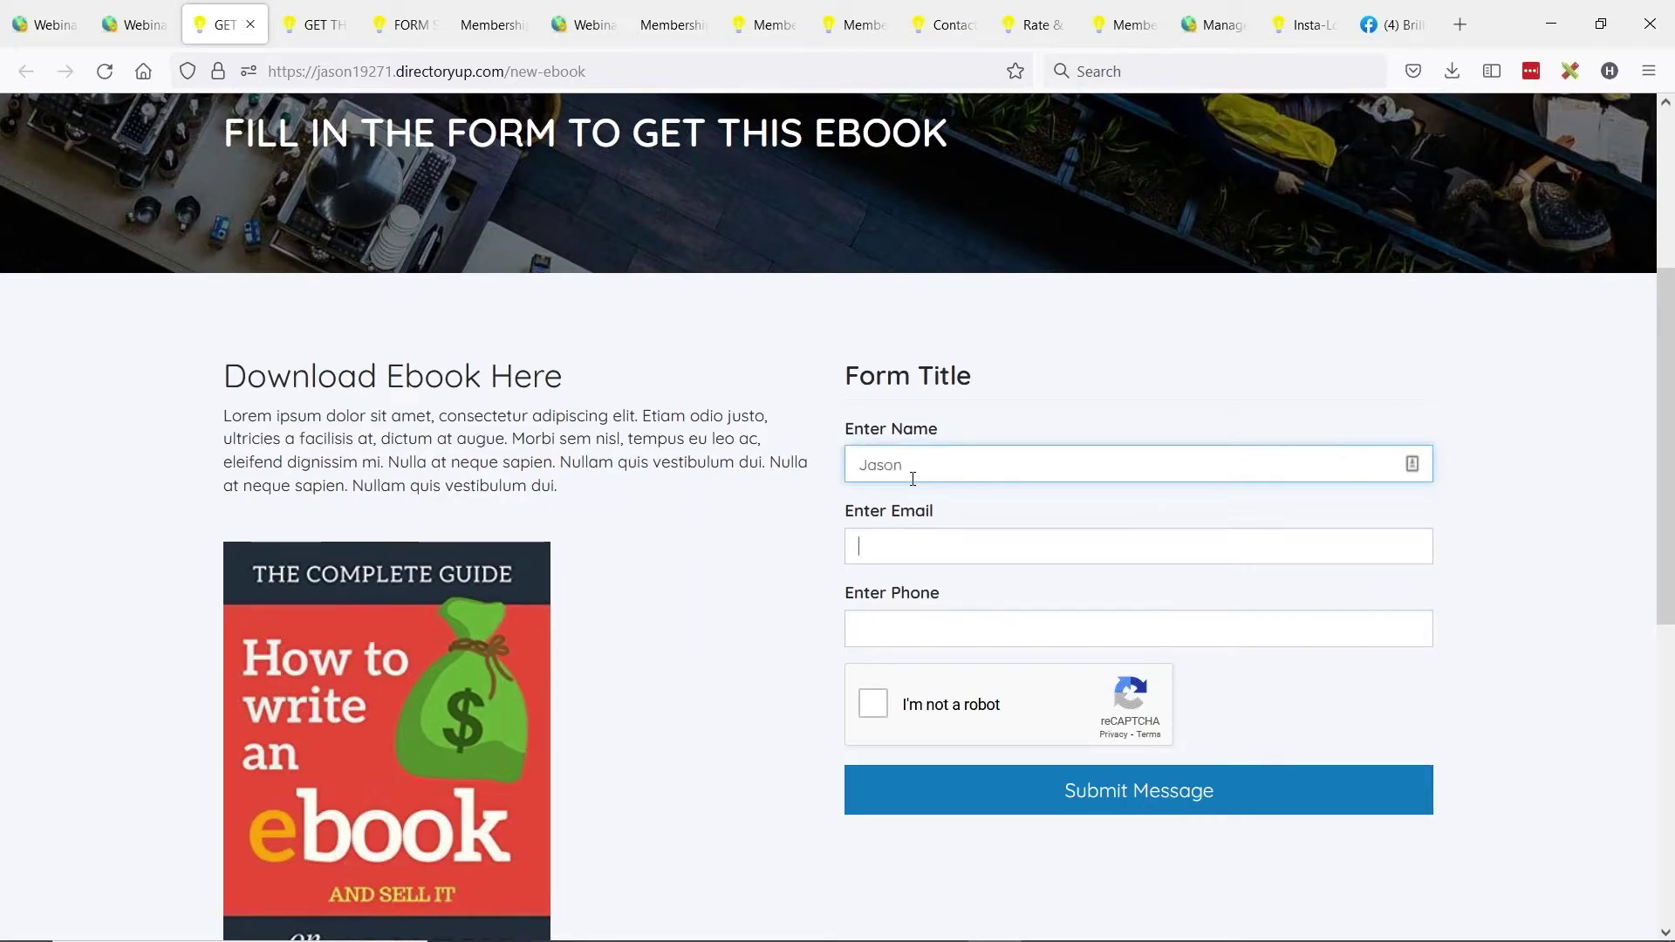
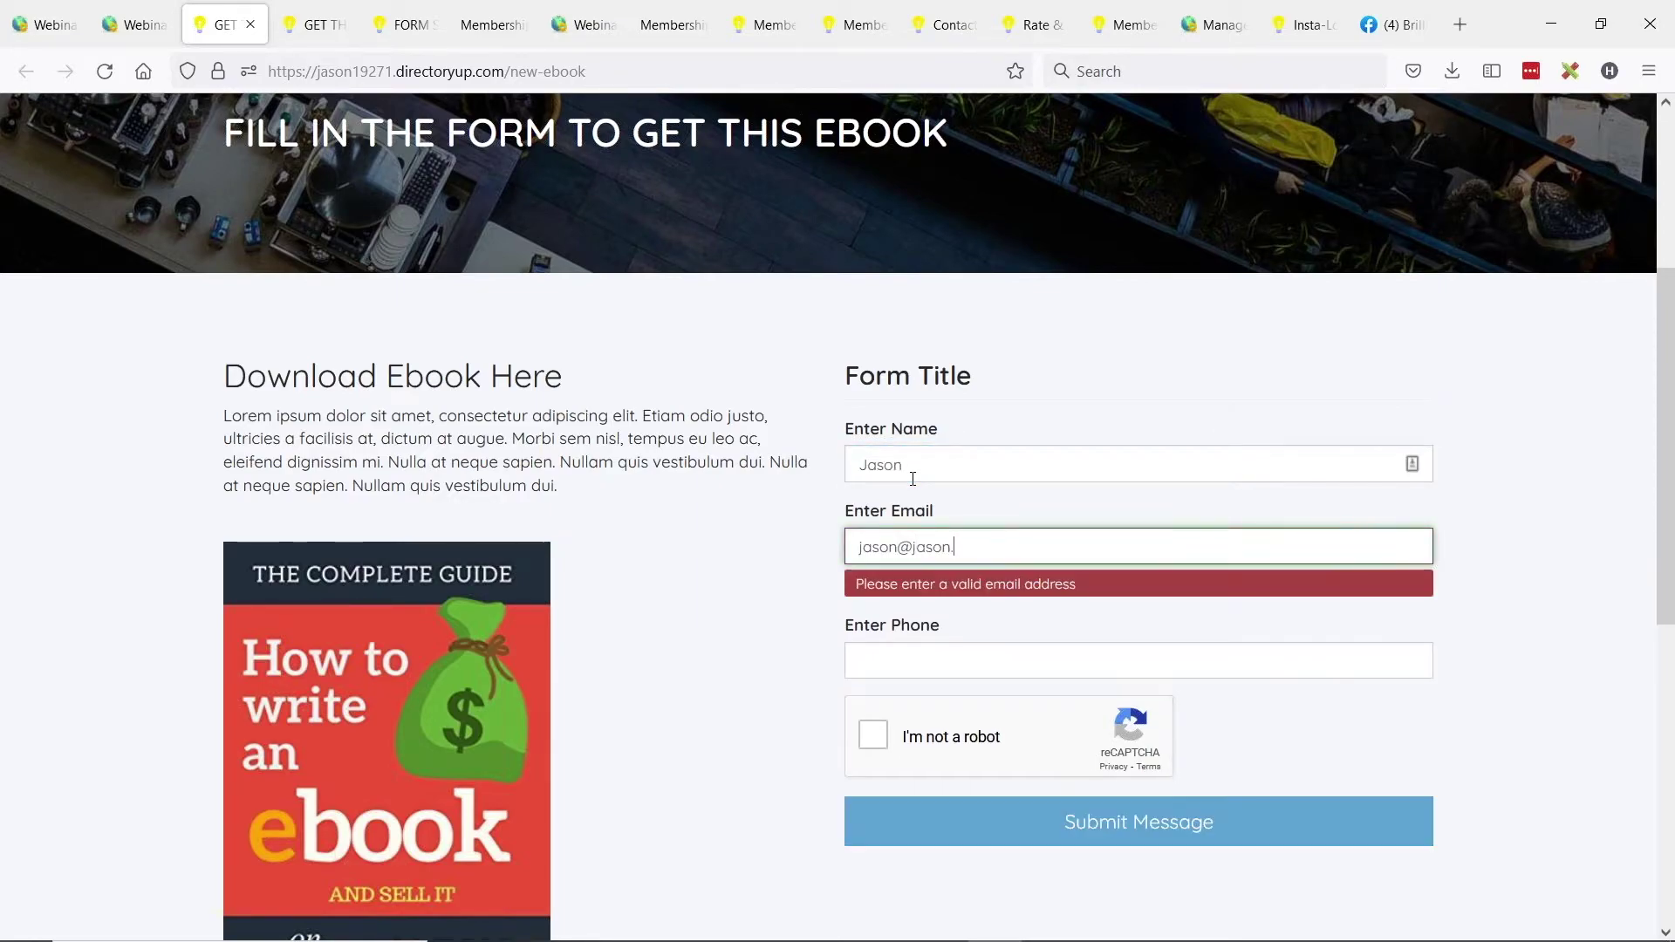
pyautogui.click(890, 633)
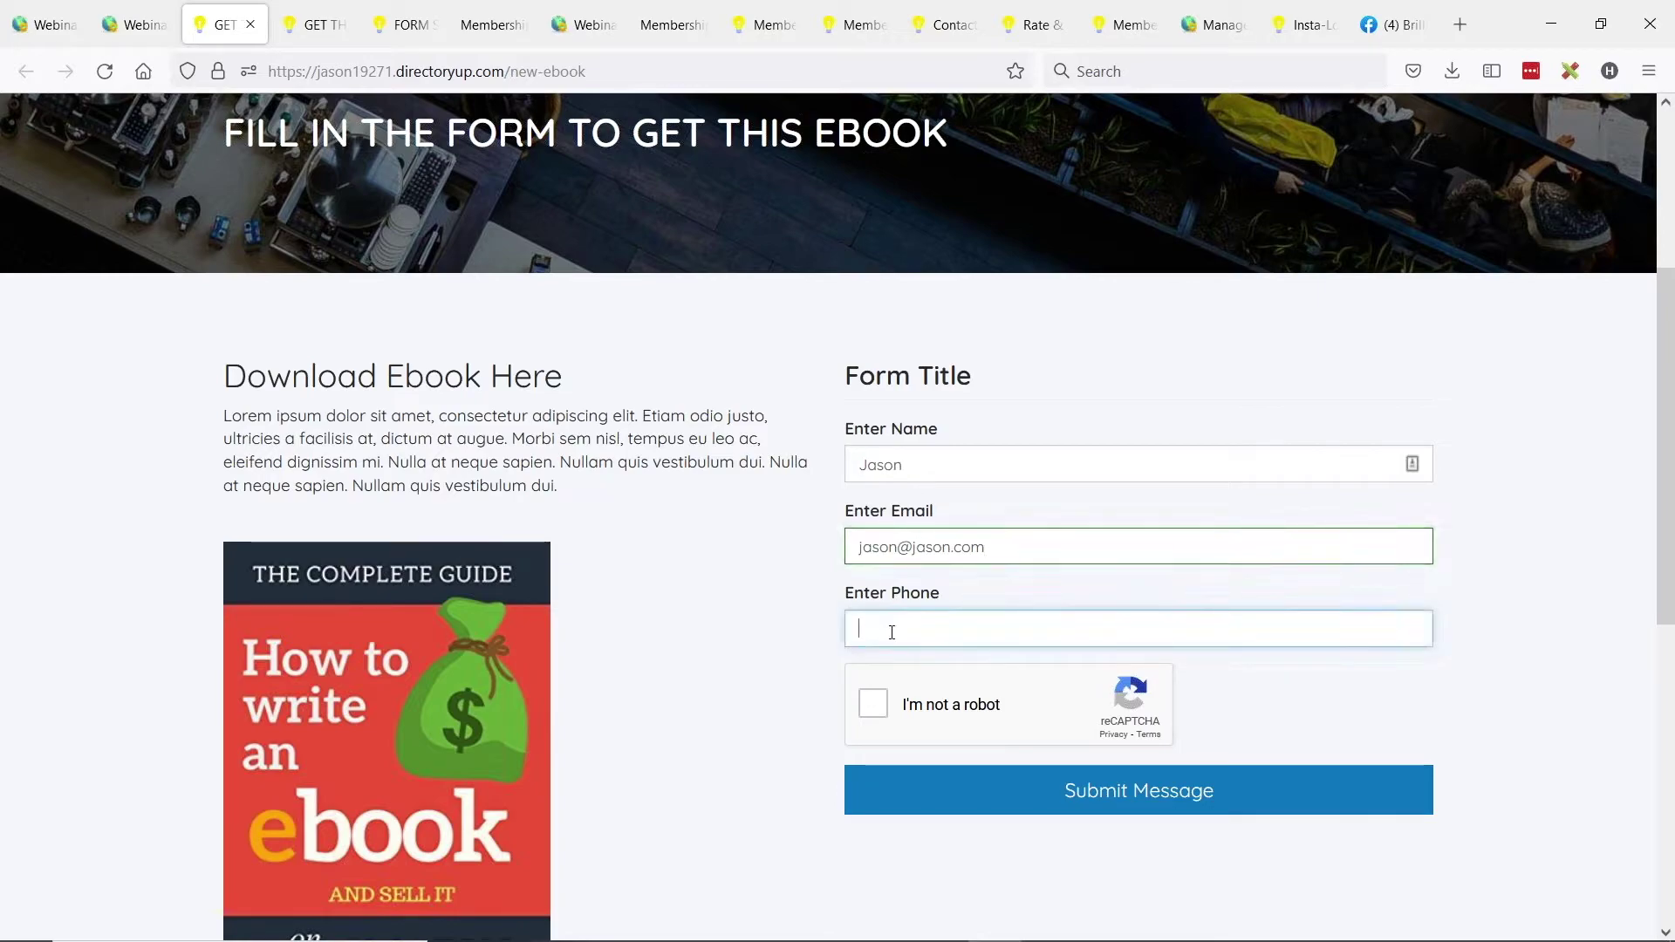
pyautogui.click(873, 703)
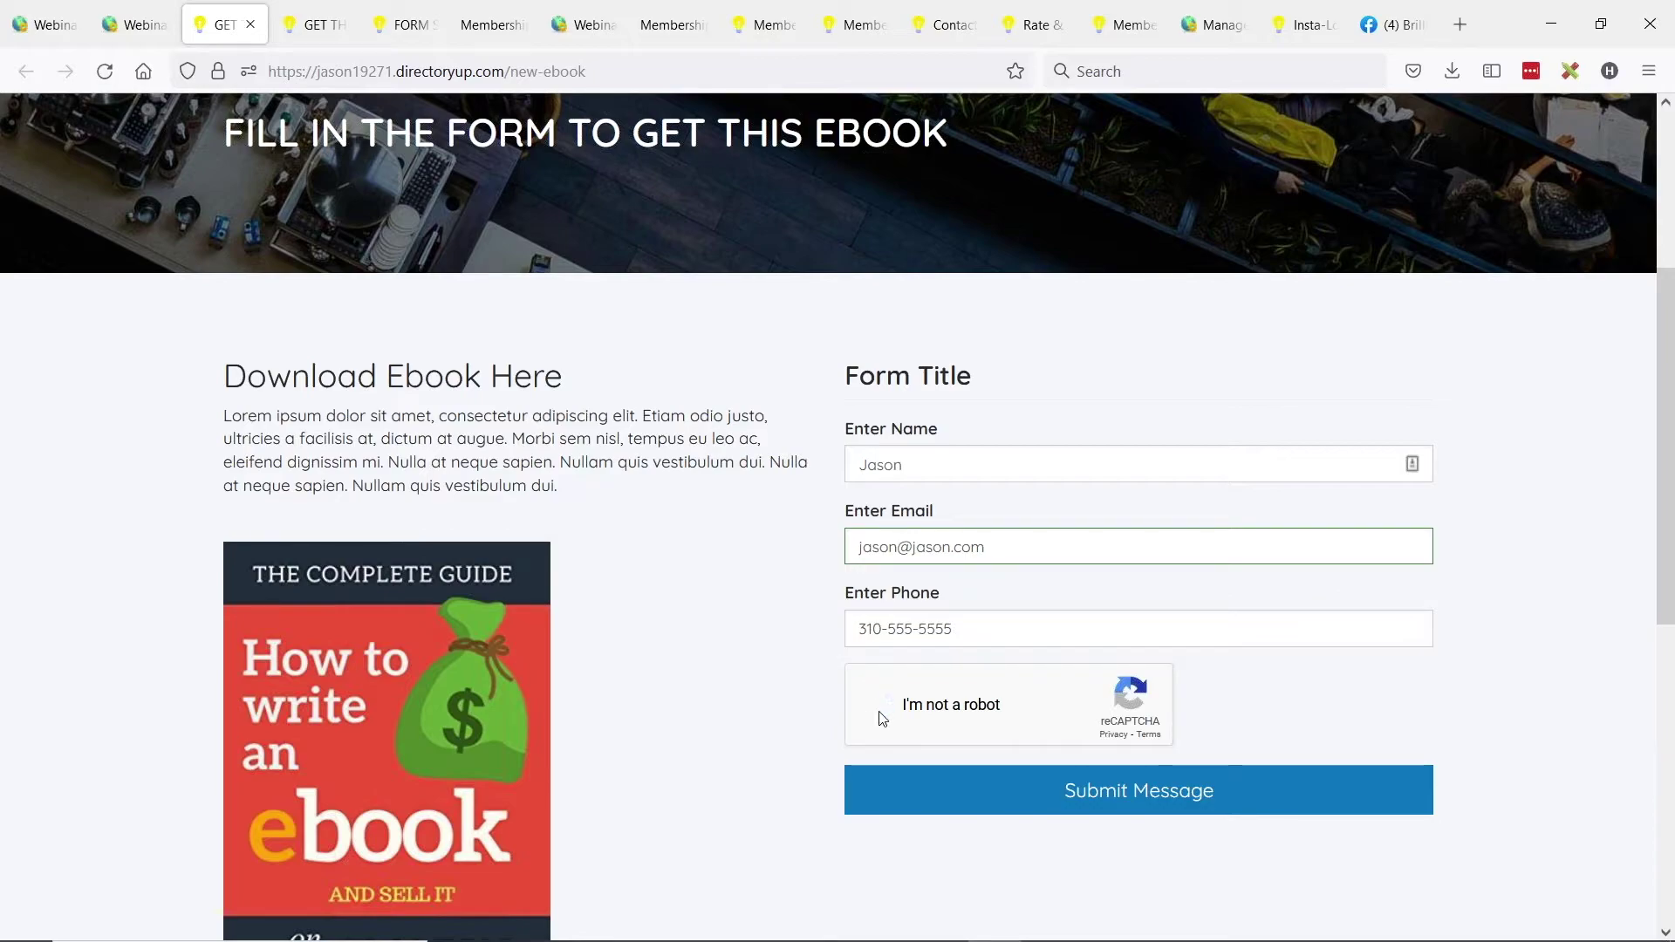
pyautogui.click(1141, 805)
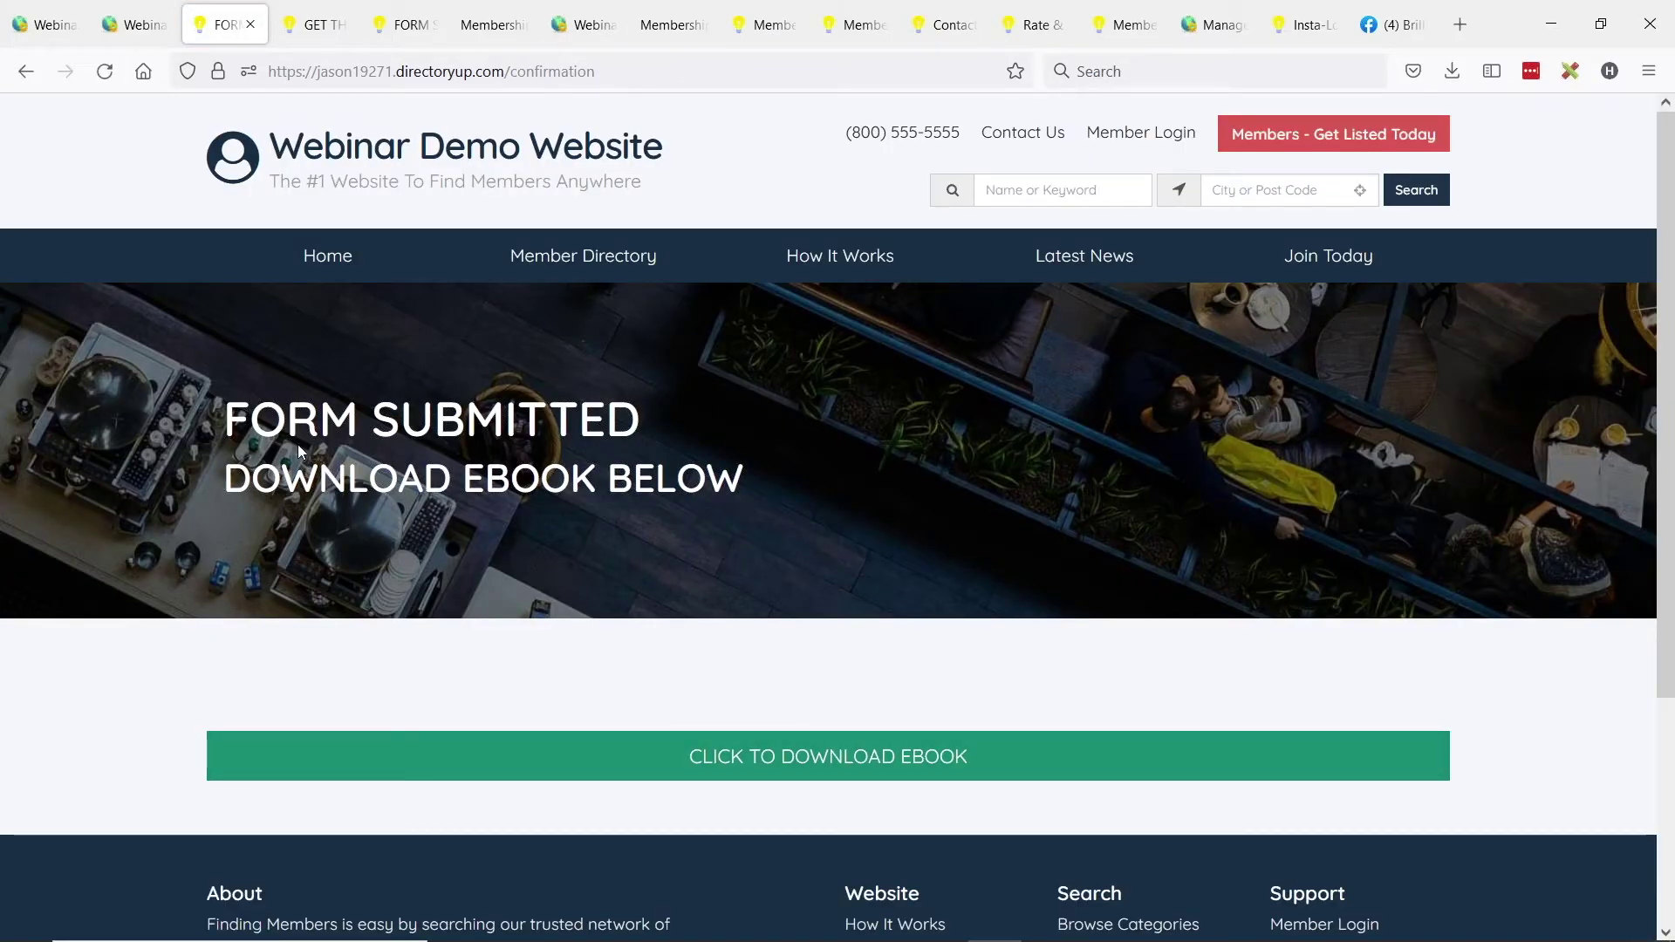
# Check the FORM SUBMITTED confirmation, then return to the admin Web Page Builder list.
pyautogui.moveTo(249, 417); pyautogui.dragTo(685, 479)
pyautogui.click(608, 399)
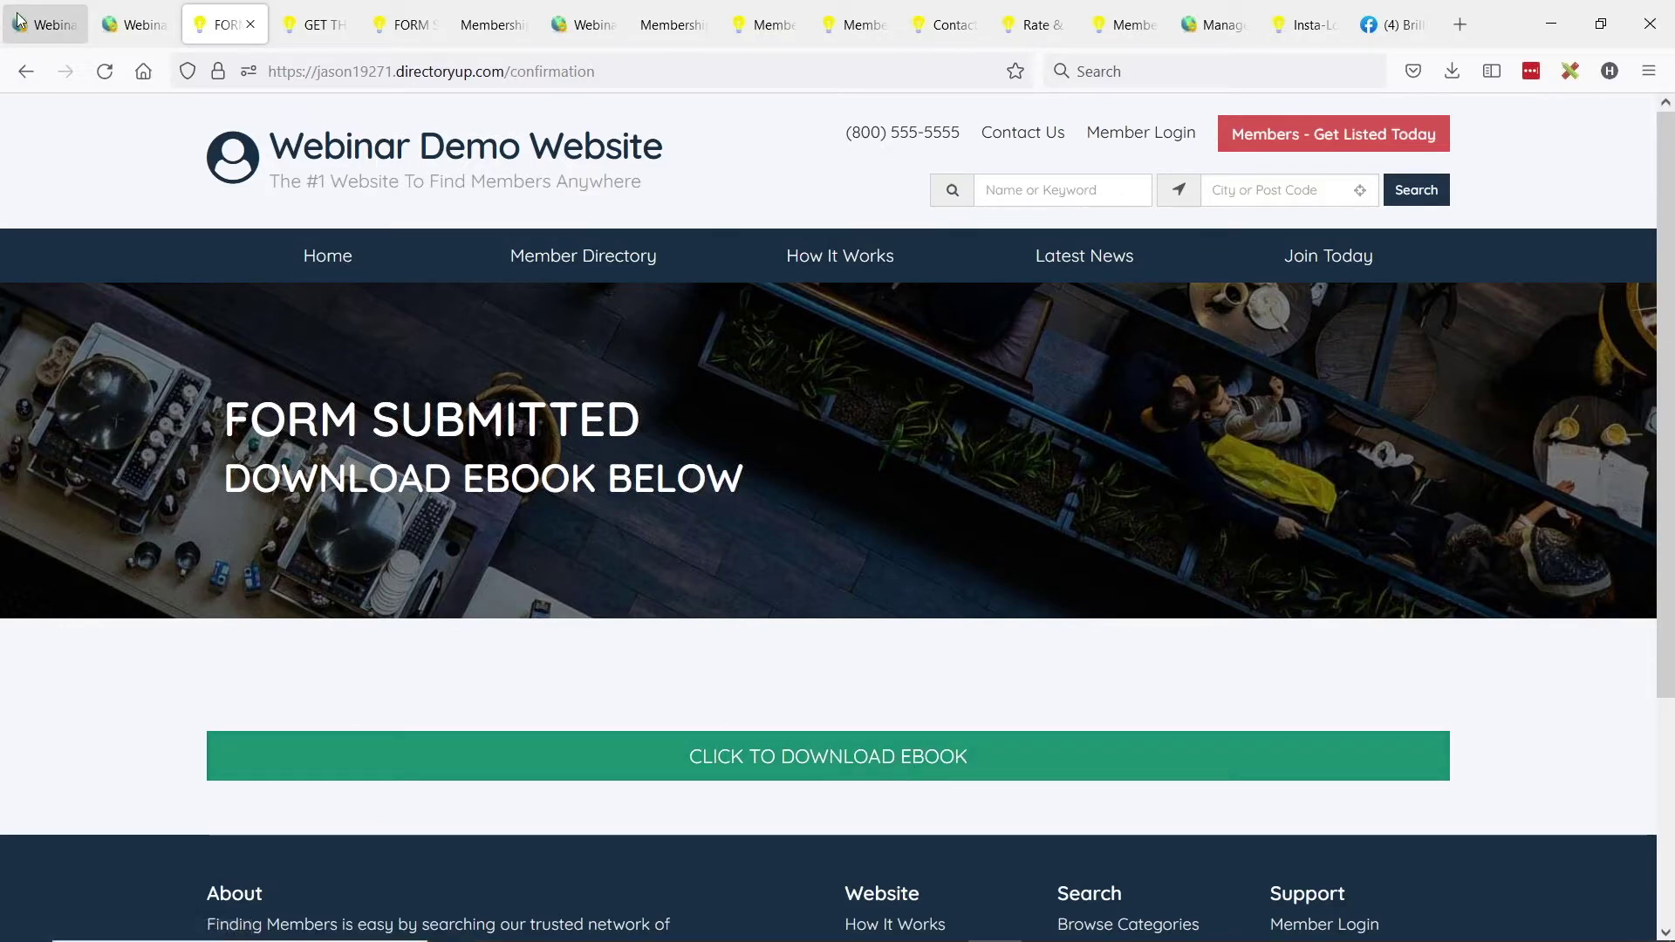
pyautogui.click(43, 24)
pyautogui.scroll(8, 359, 280)
pyautogui.scroll(2, 414, 629)
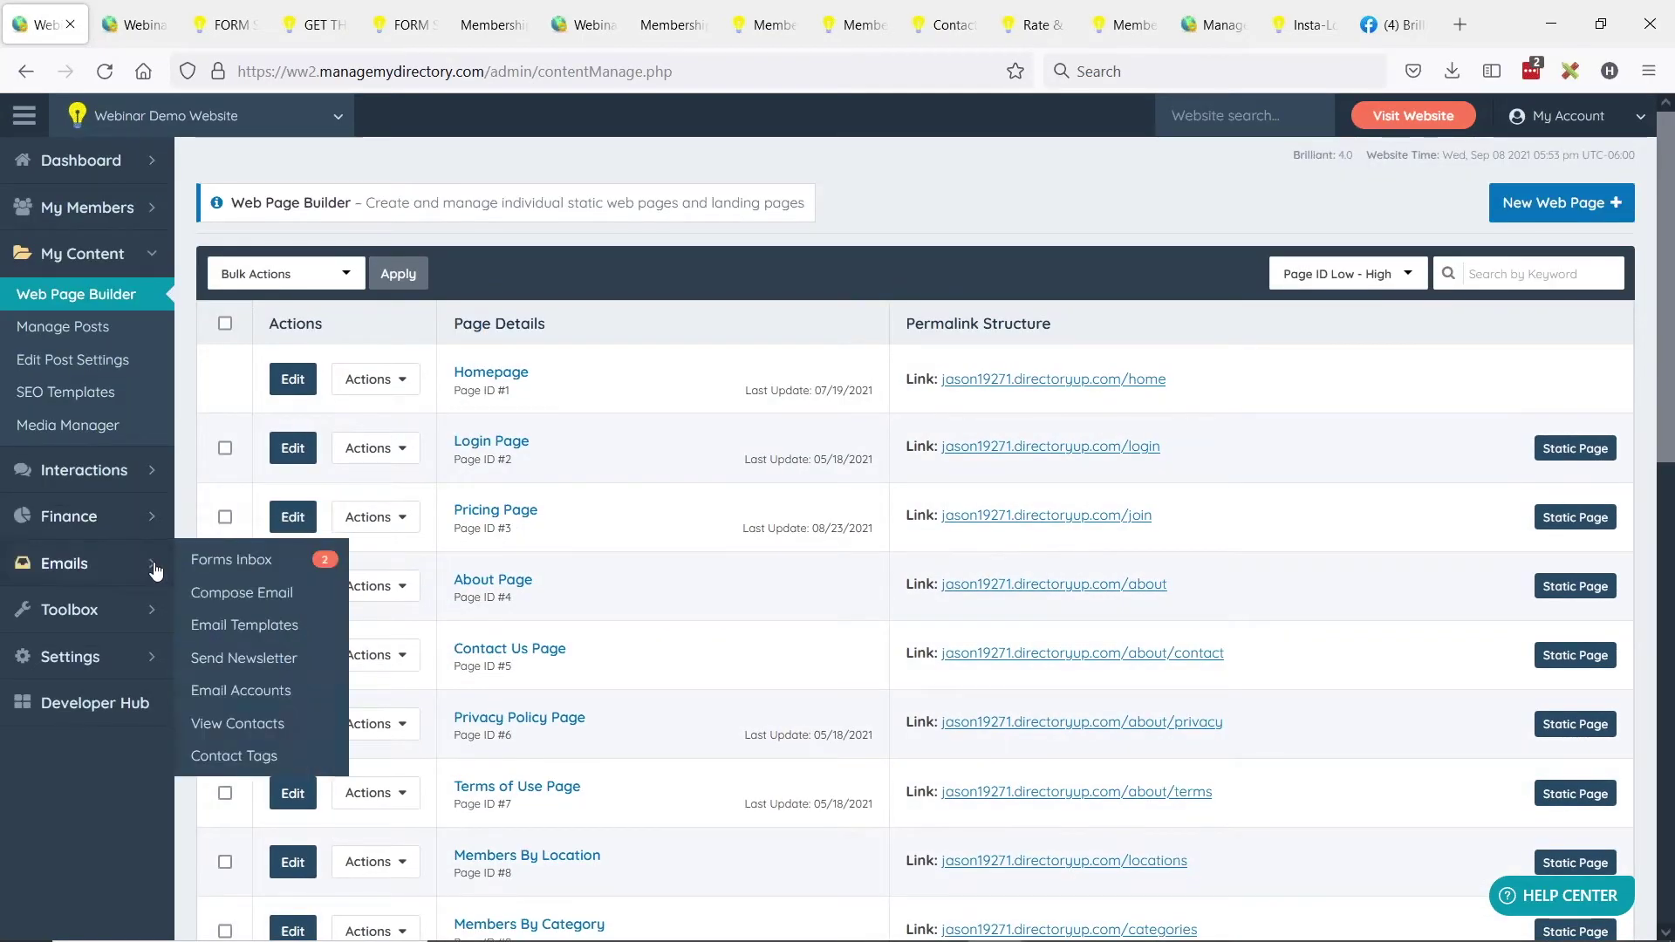
# Open Forms Inbox under Emails and view the full details of ebook_download inquiry #4.
pyautogui.click(52, 563)
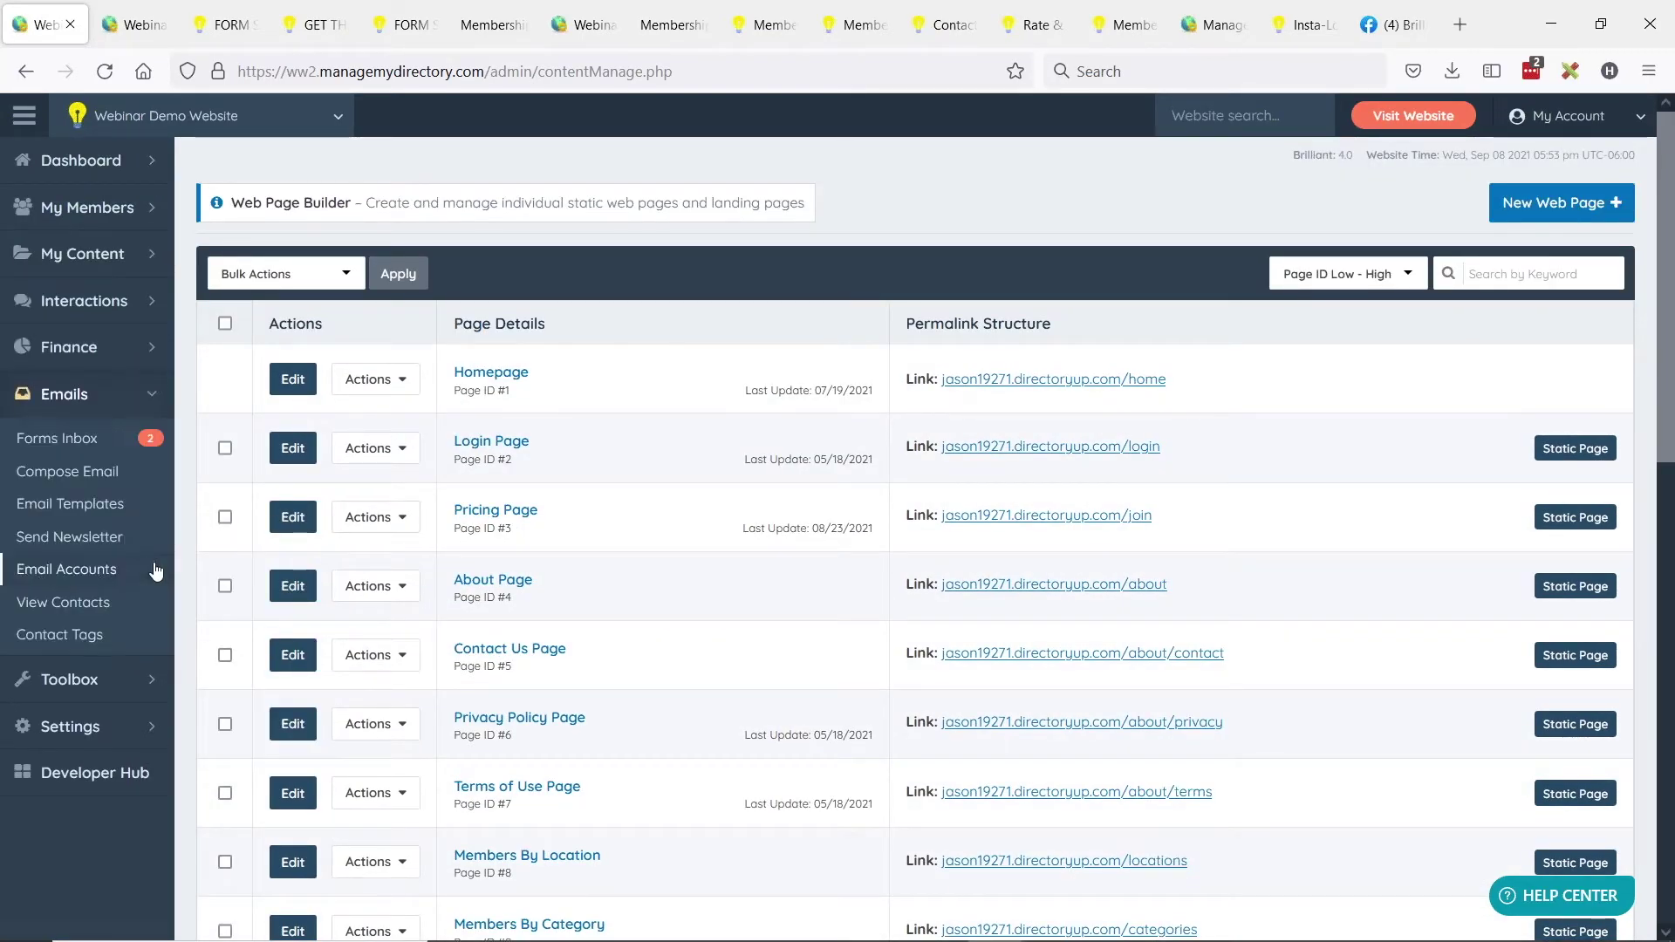
pyautogui.click(61, 450)
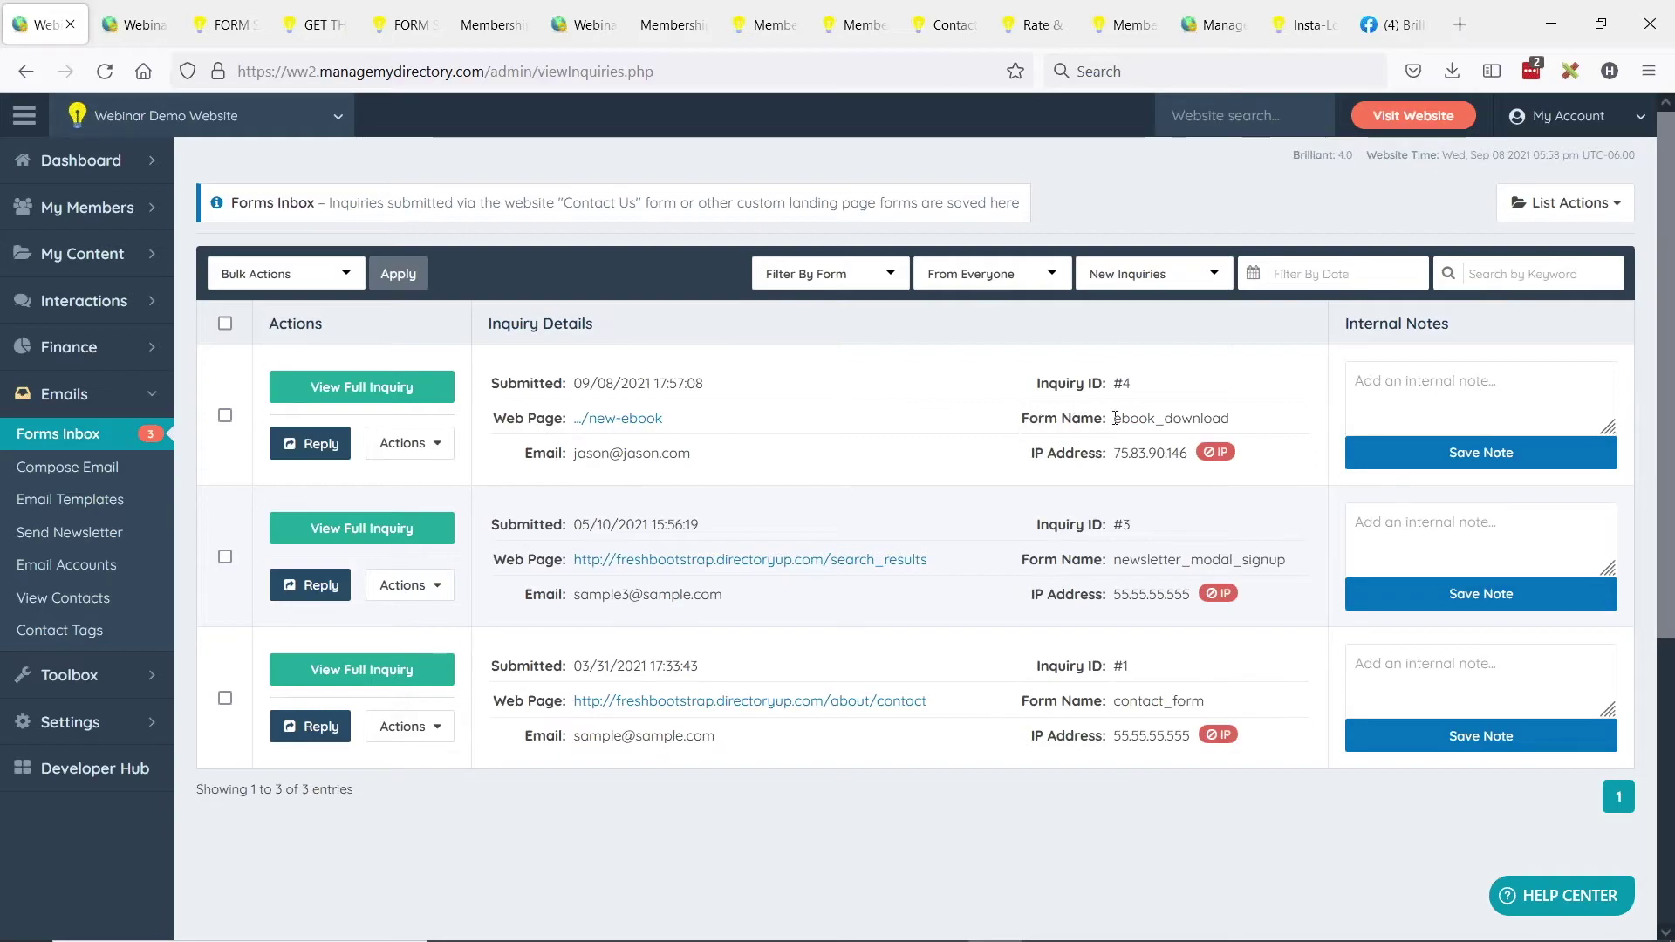
pyautogui.moveTo(1113, 419); pyautogui.dragTo(1233, 421)
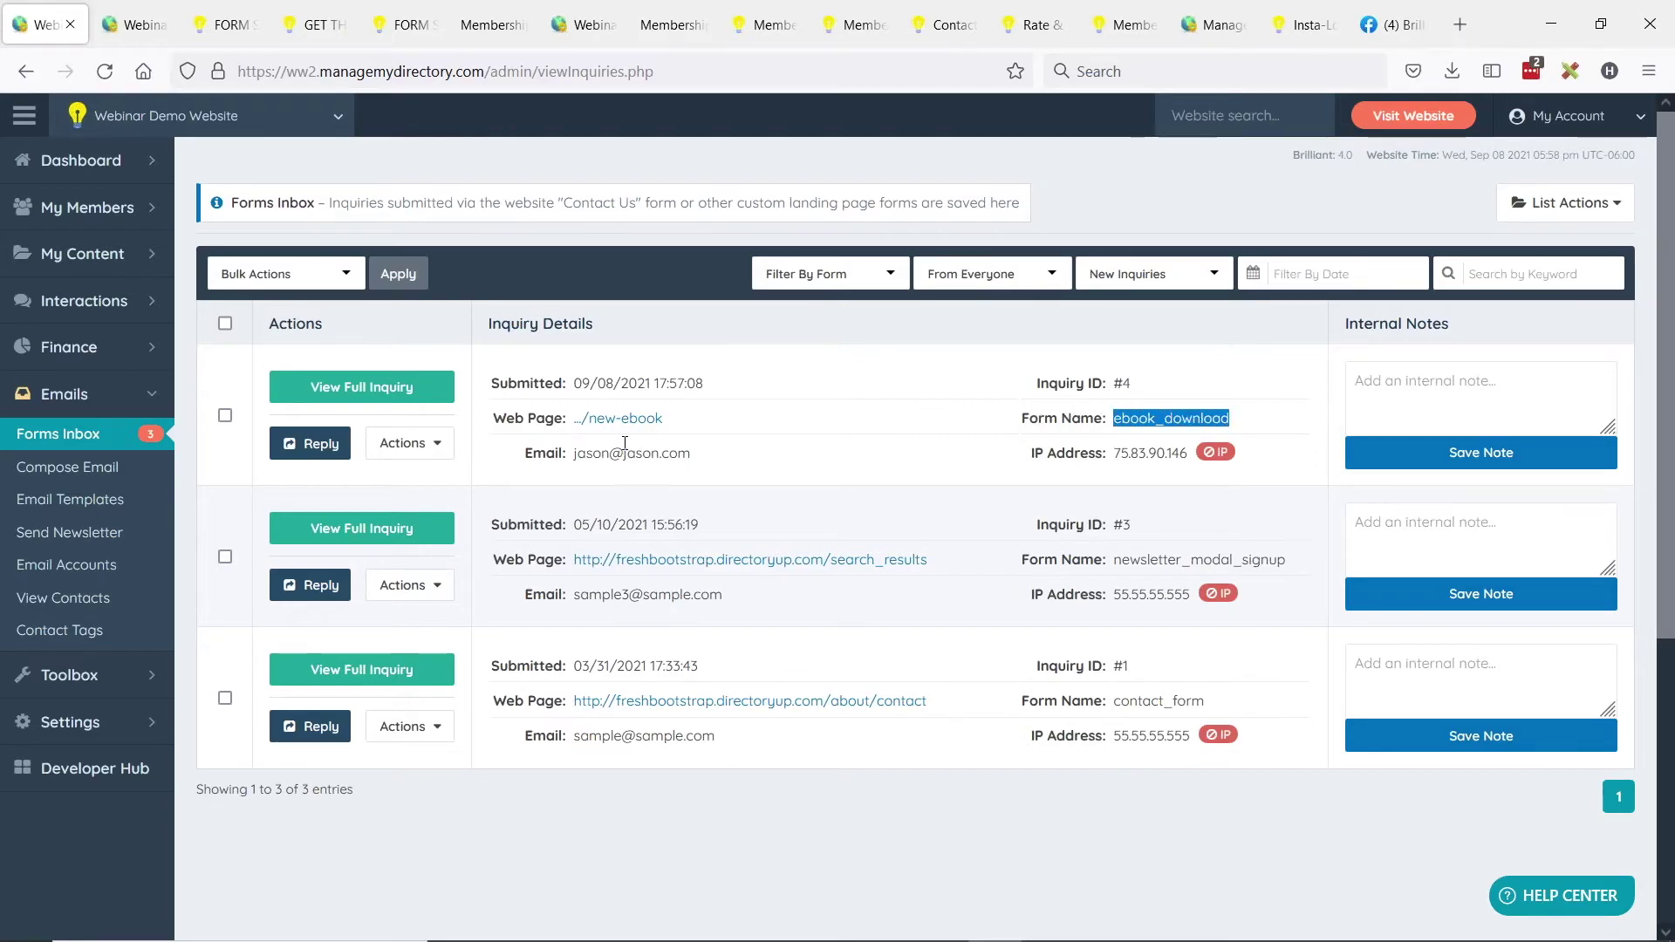
pyautogui.moveTo(740, 436); pyautogui.dragTo(672, 442)
pyautogui.doubleClick(672, 447)
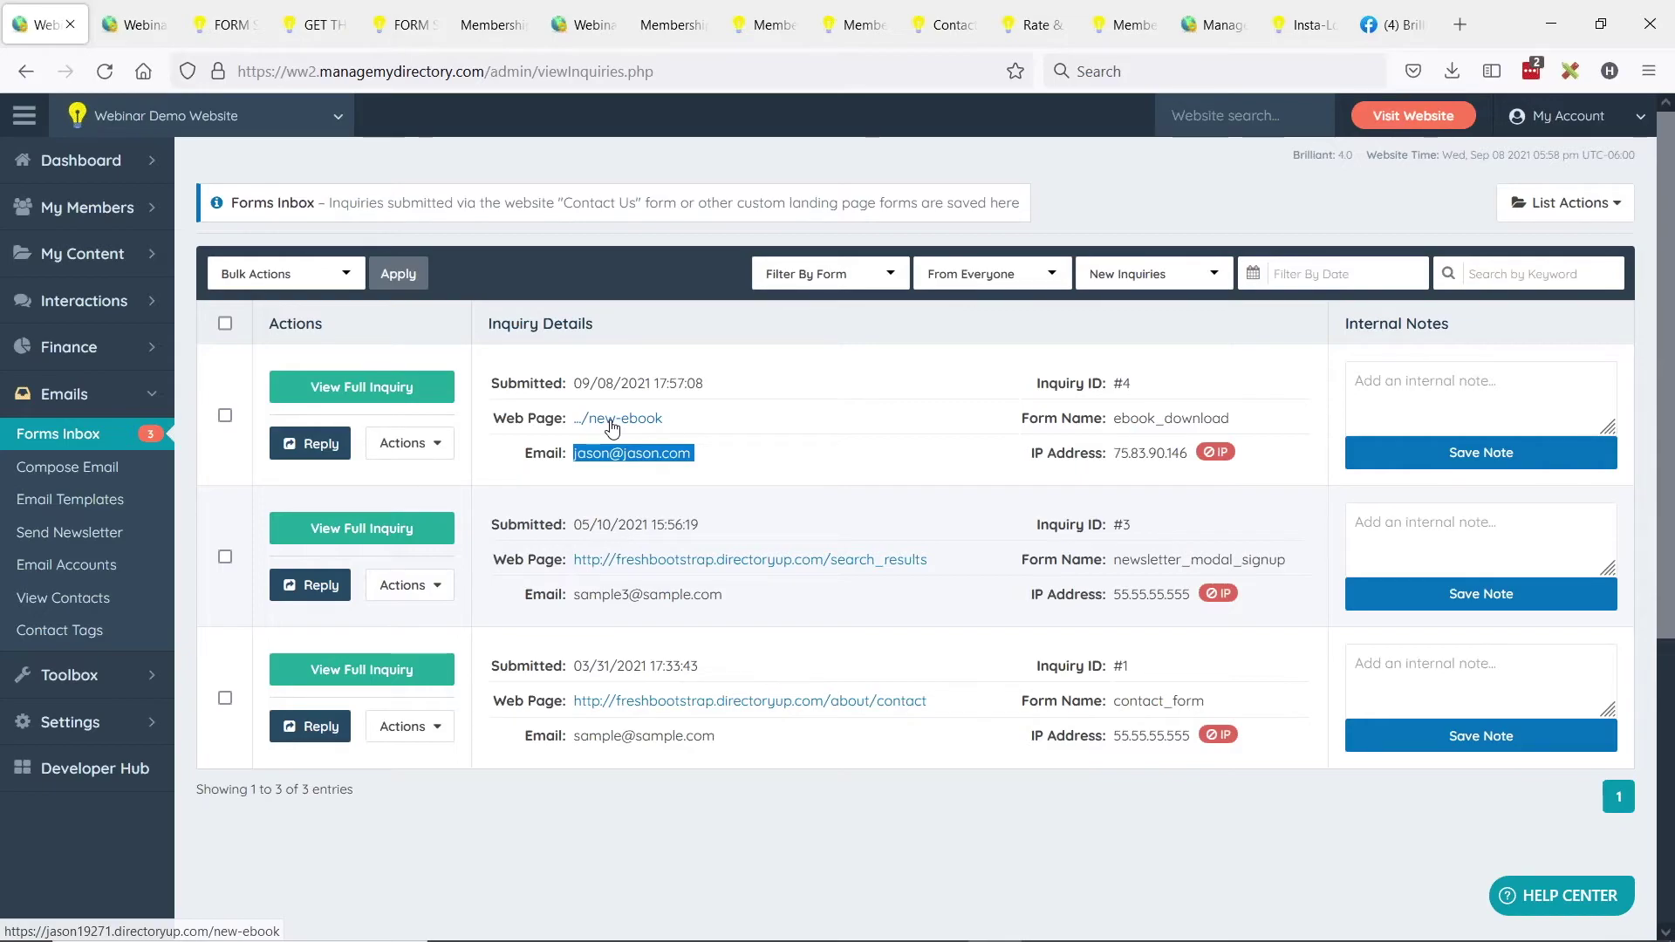
pyautogui.click(338, 389)
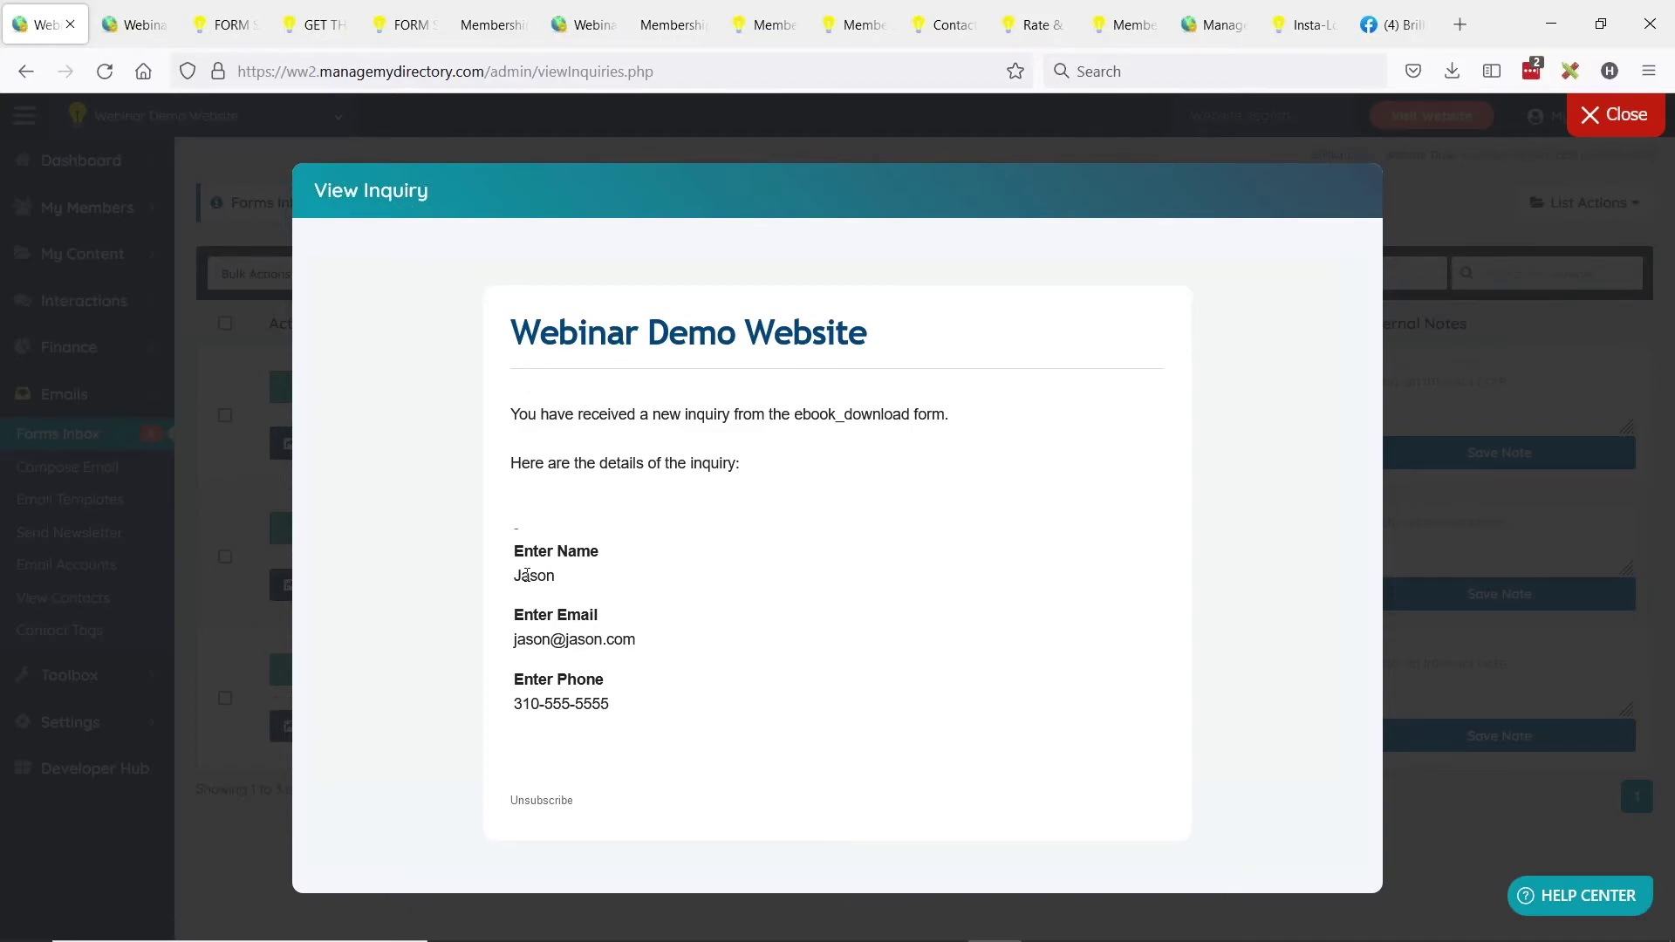
# Review the submitted name, email and phone in the View Inquiry modal, then close it.
pyautogui.moveTo(514, 576); pyautogui.dragTo(562, 577)
pyautogui.moveTo(514, 640); pyautogui.dragTo(637, 671)
pyautogui.moveTo(518, 704); pyautogui.dragTo(697, 701)
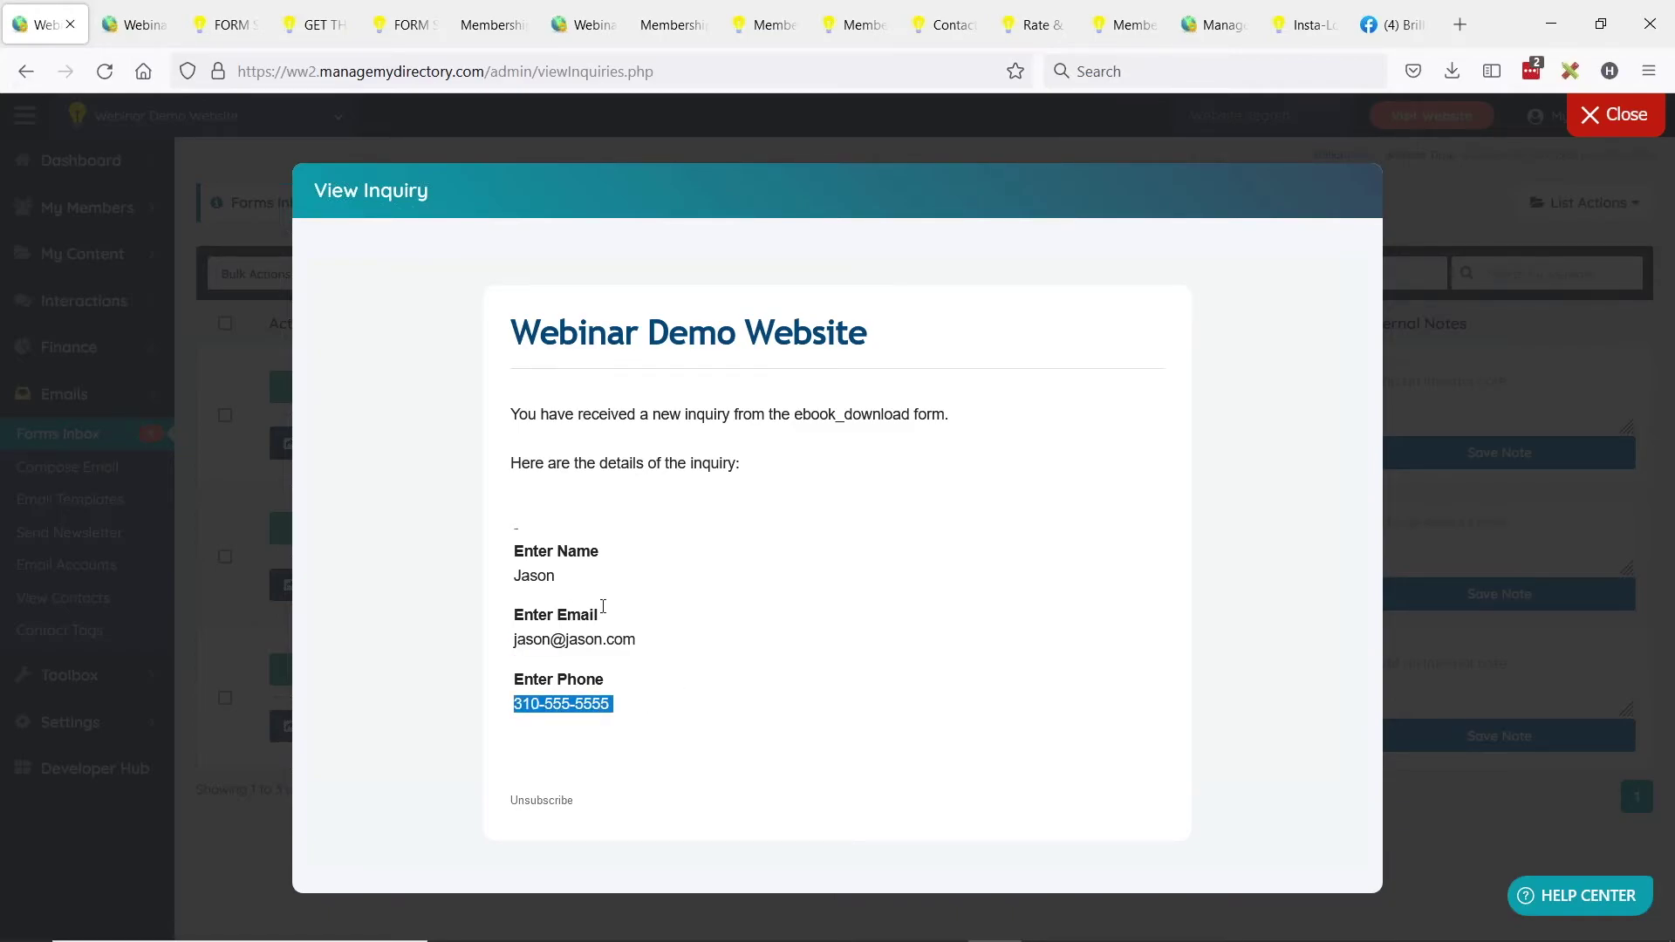
pyautogui.click(1599, 115)
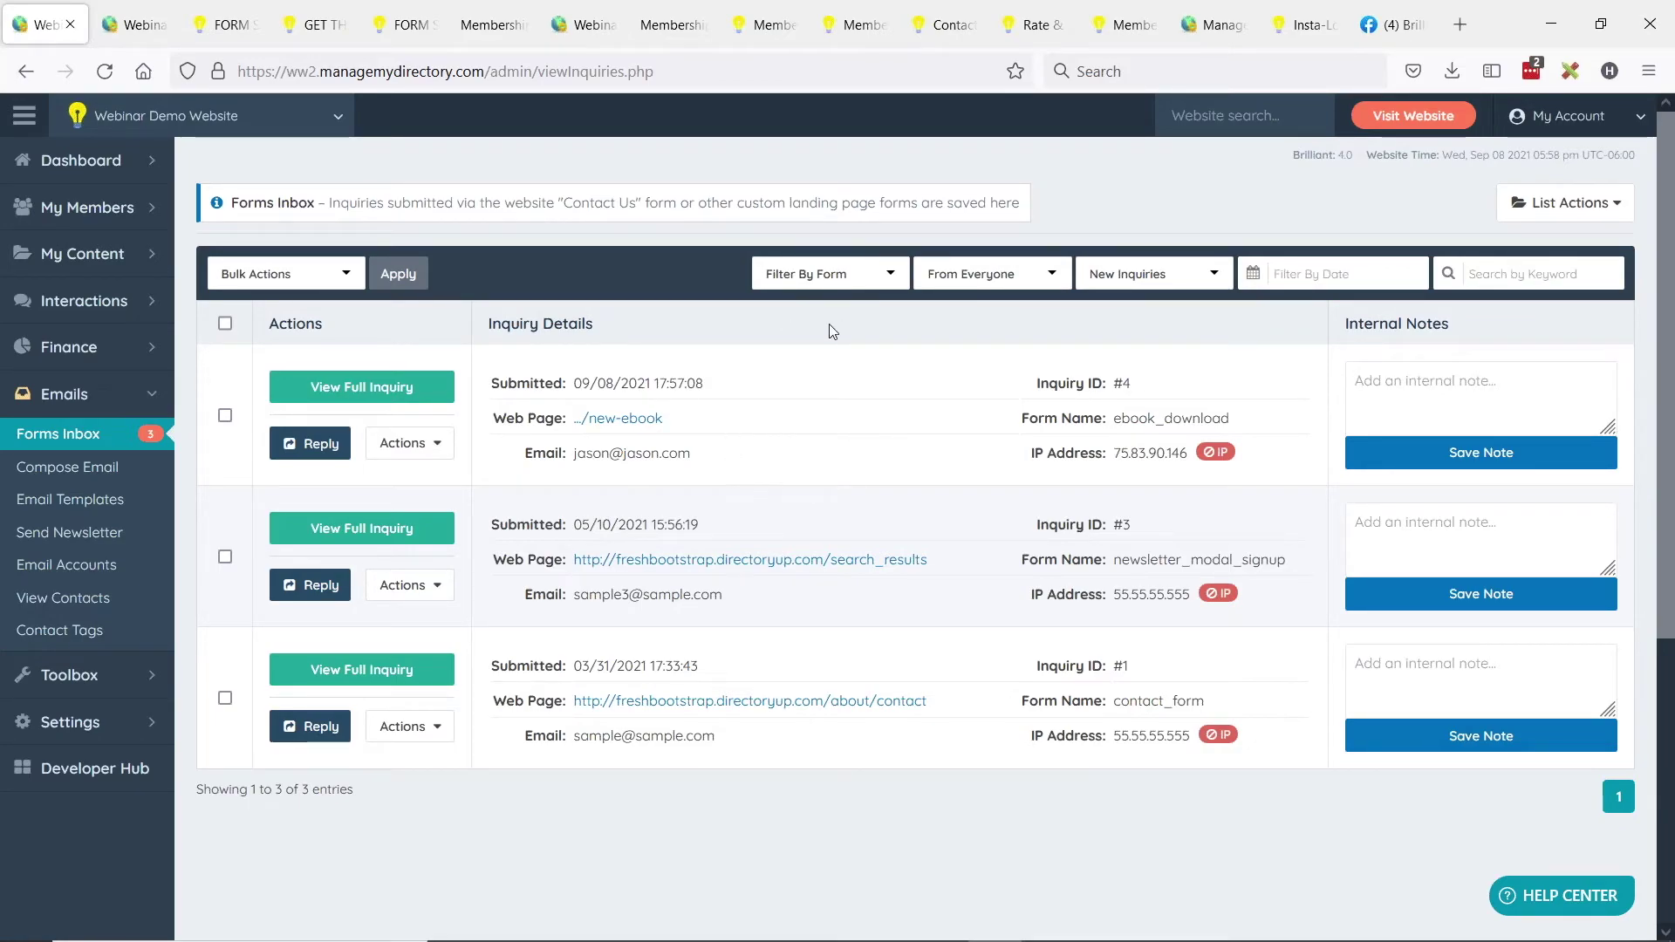
# Filter the inbox by the Ebook Download form, leaving only inquiry #4, and check List Actions.
pyautogui.click(870, 281)
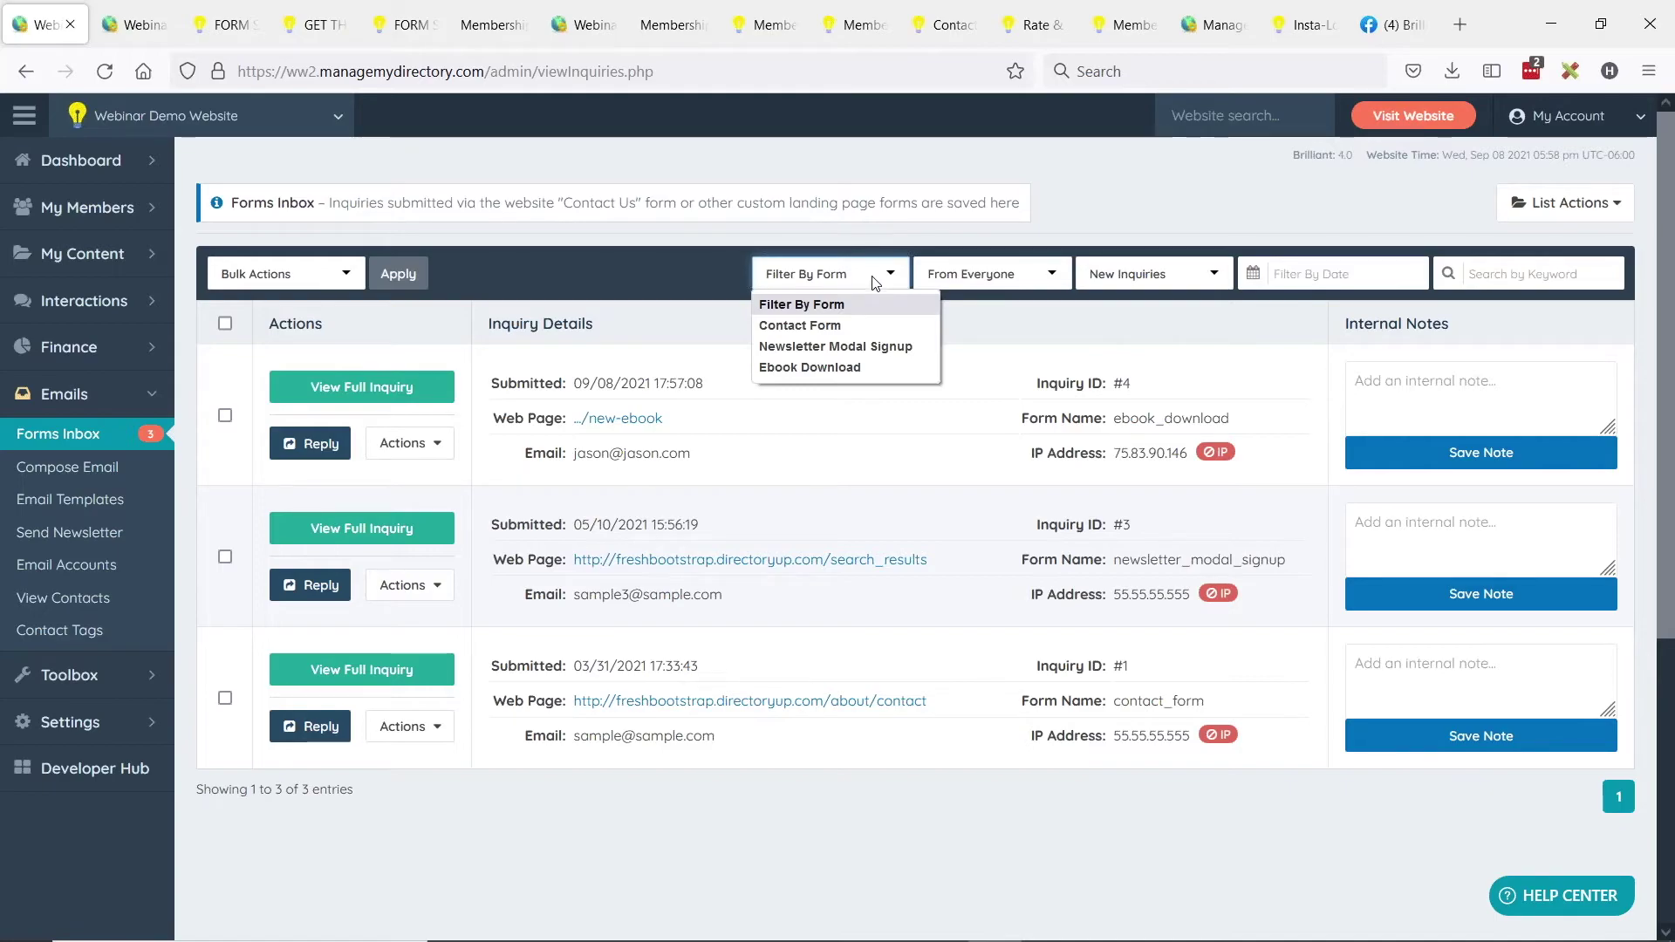
pyautogui.click(810, 369)
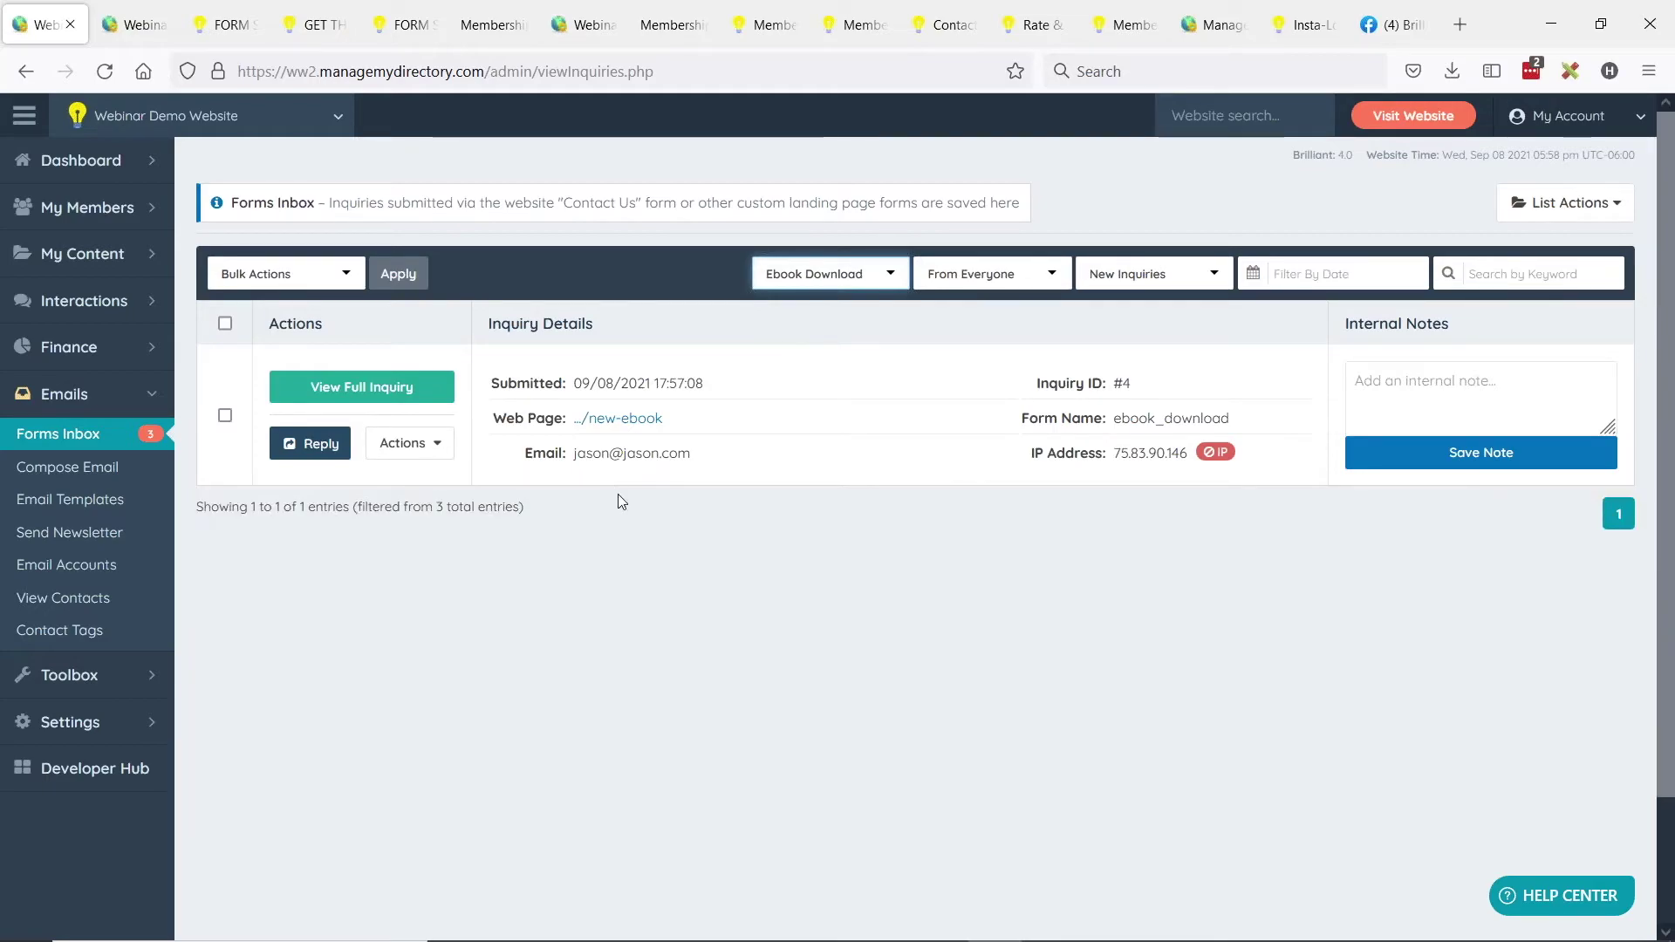
pyautogui.click(1522, 206)
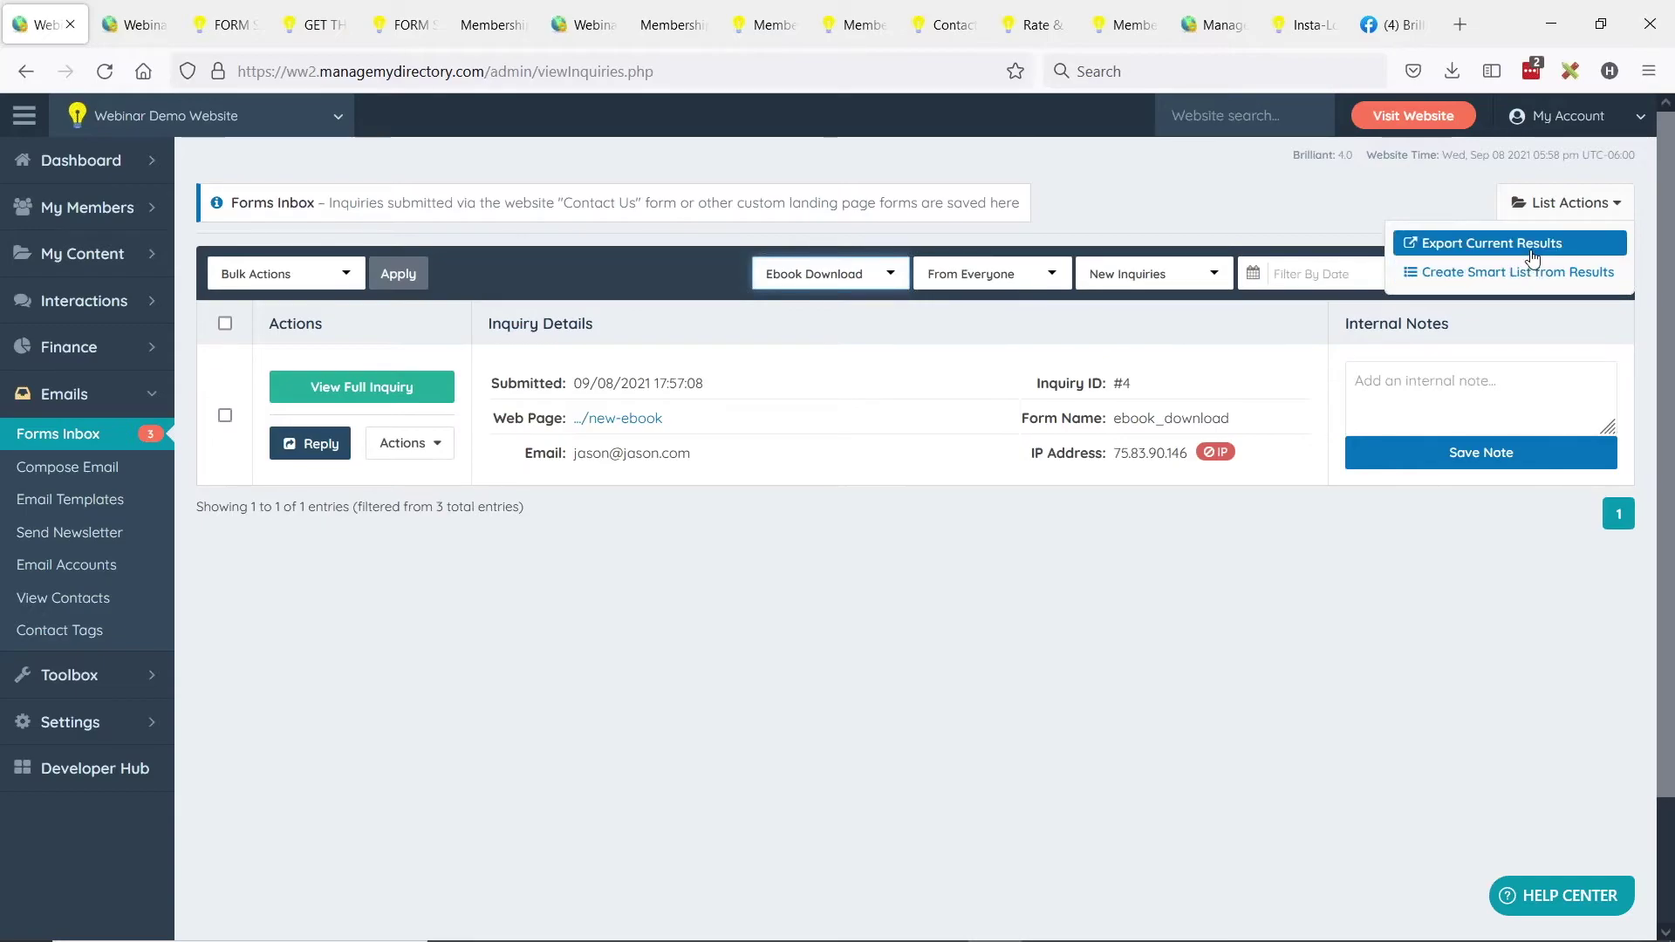
pyautogui.click(1527, 249)
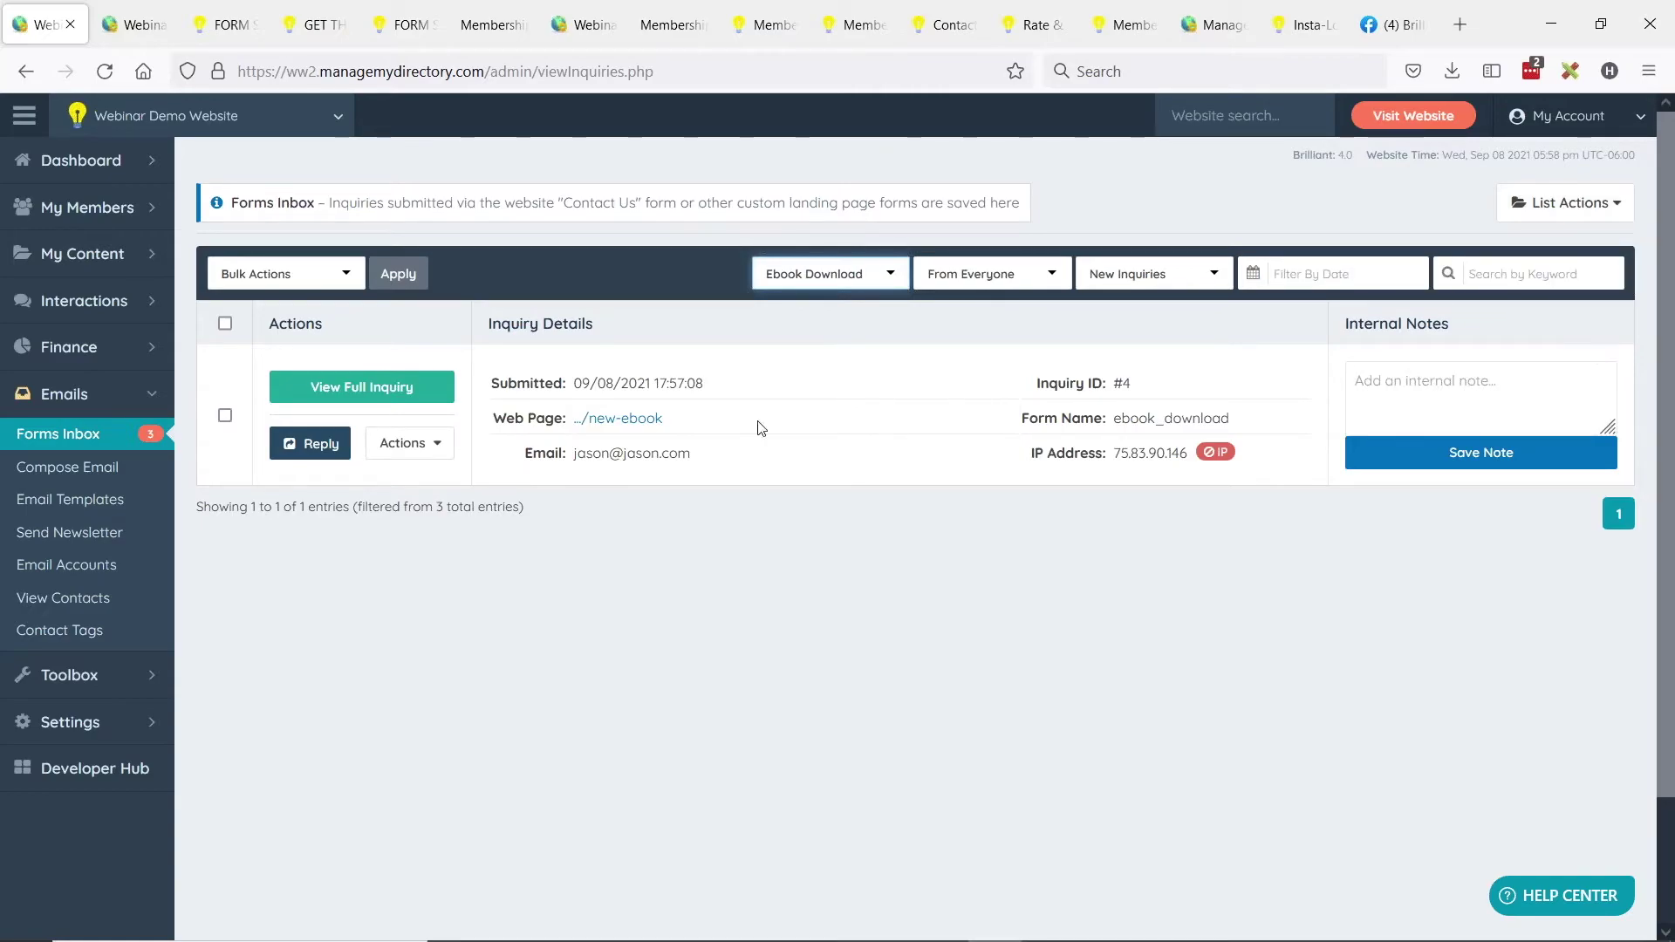
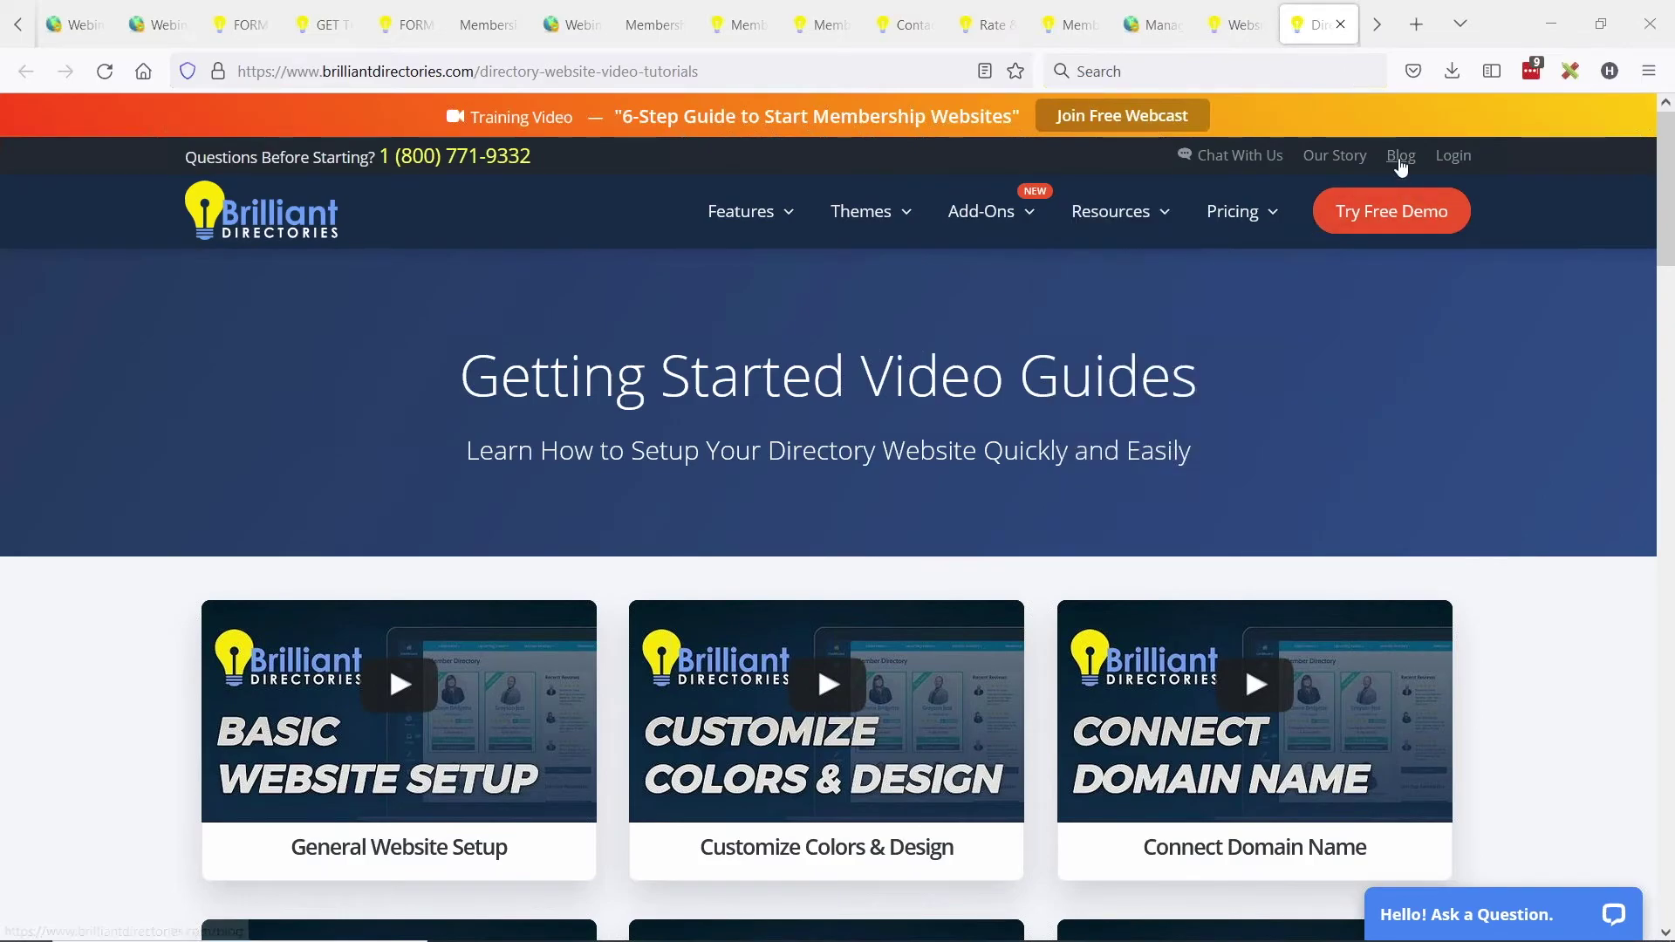
# Browse the Brilliant Directories membership blog articles, then return to the admin Search Members page.
pyautogui.click(1399, 161)
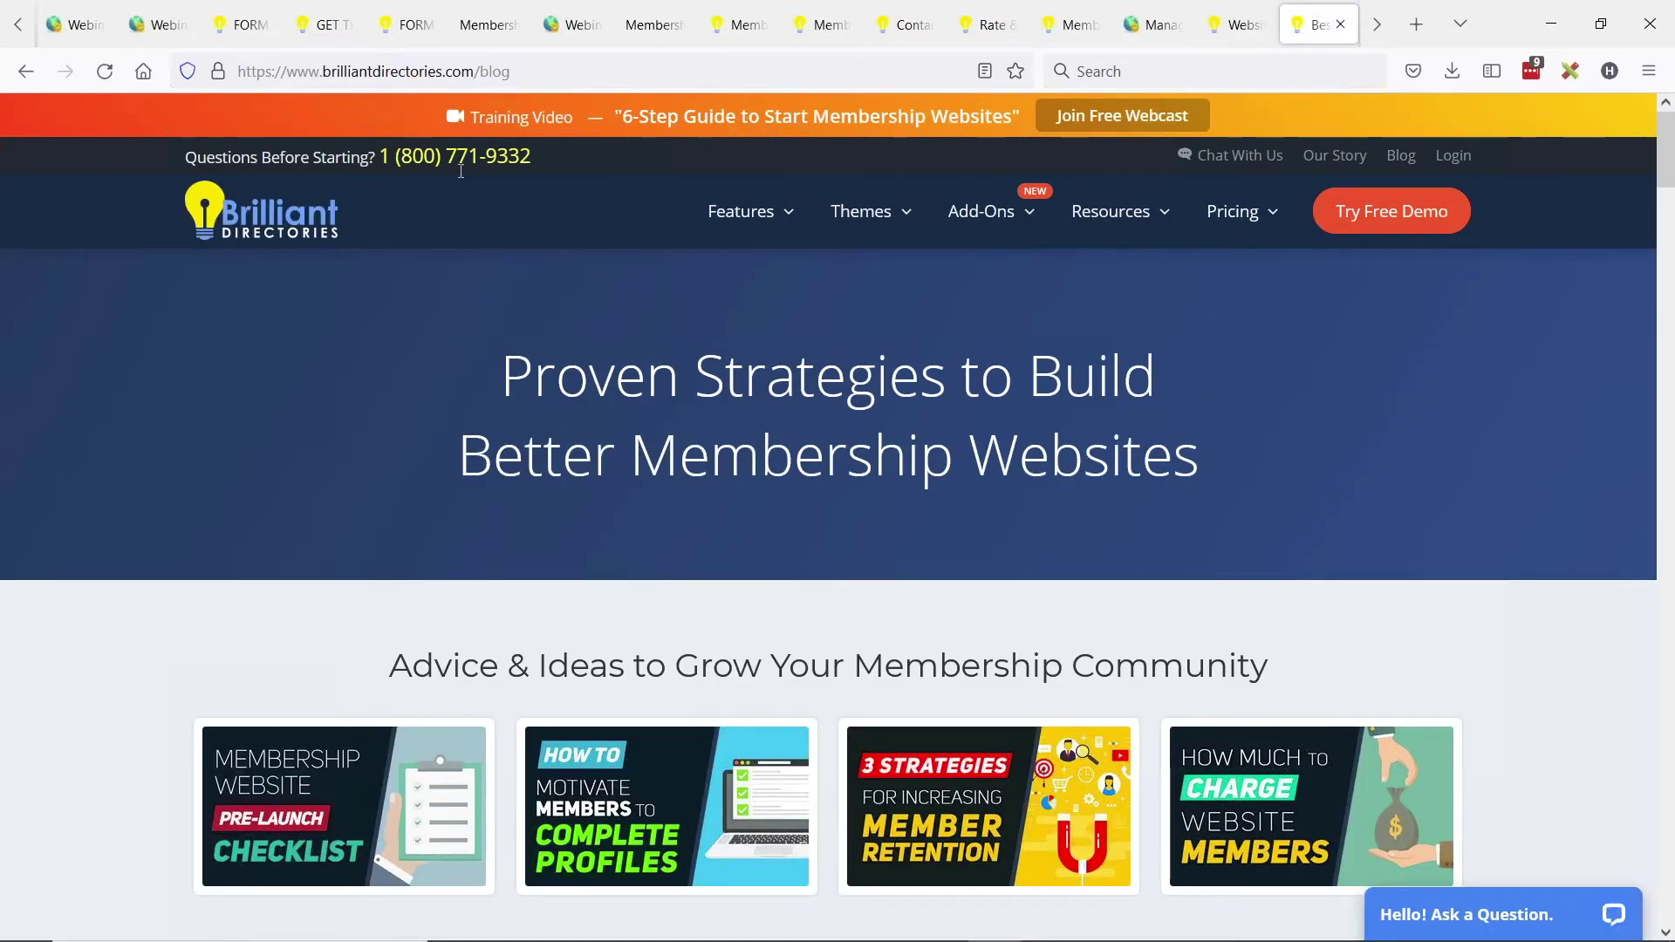
pyautogui.click(378, 73)
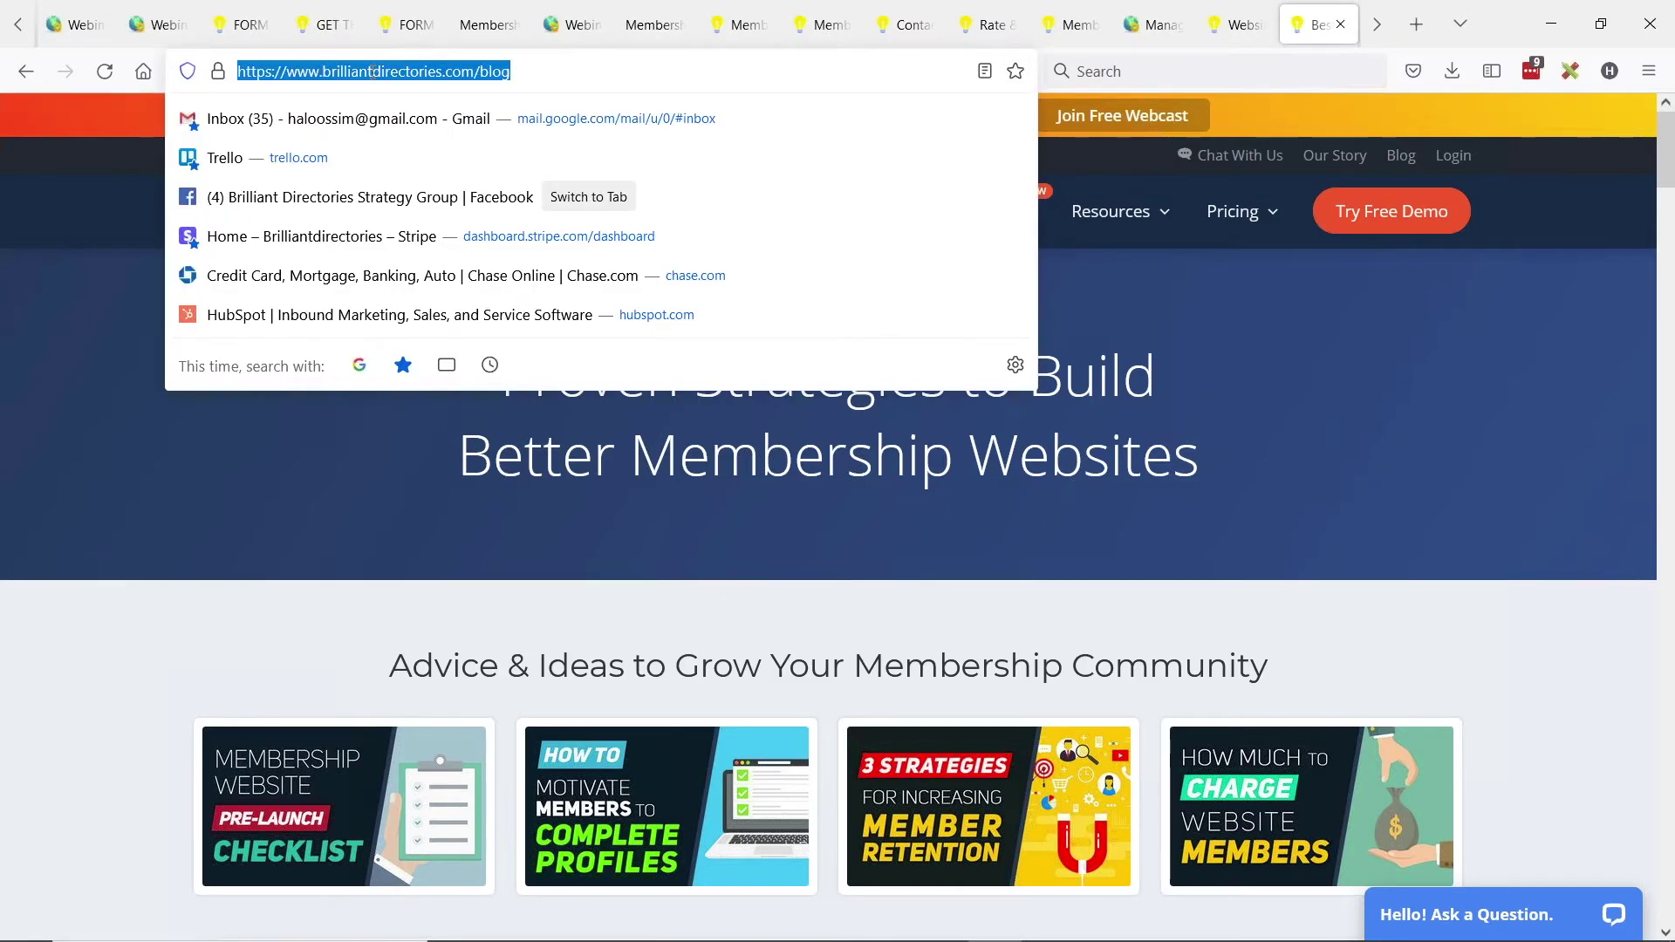
pyautogui.click(365, 555)
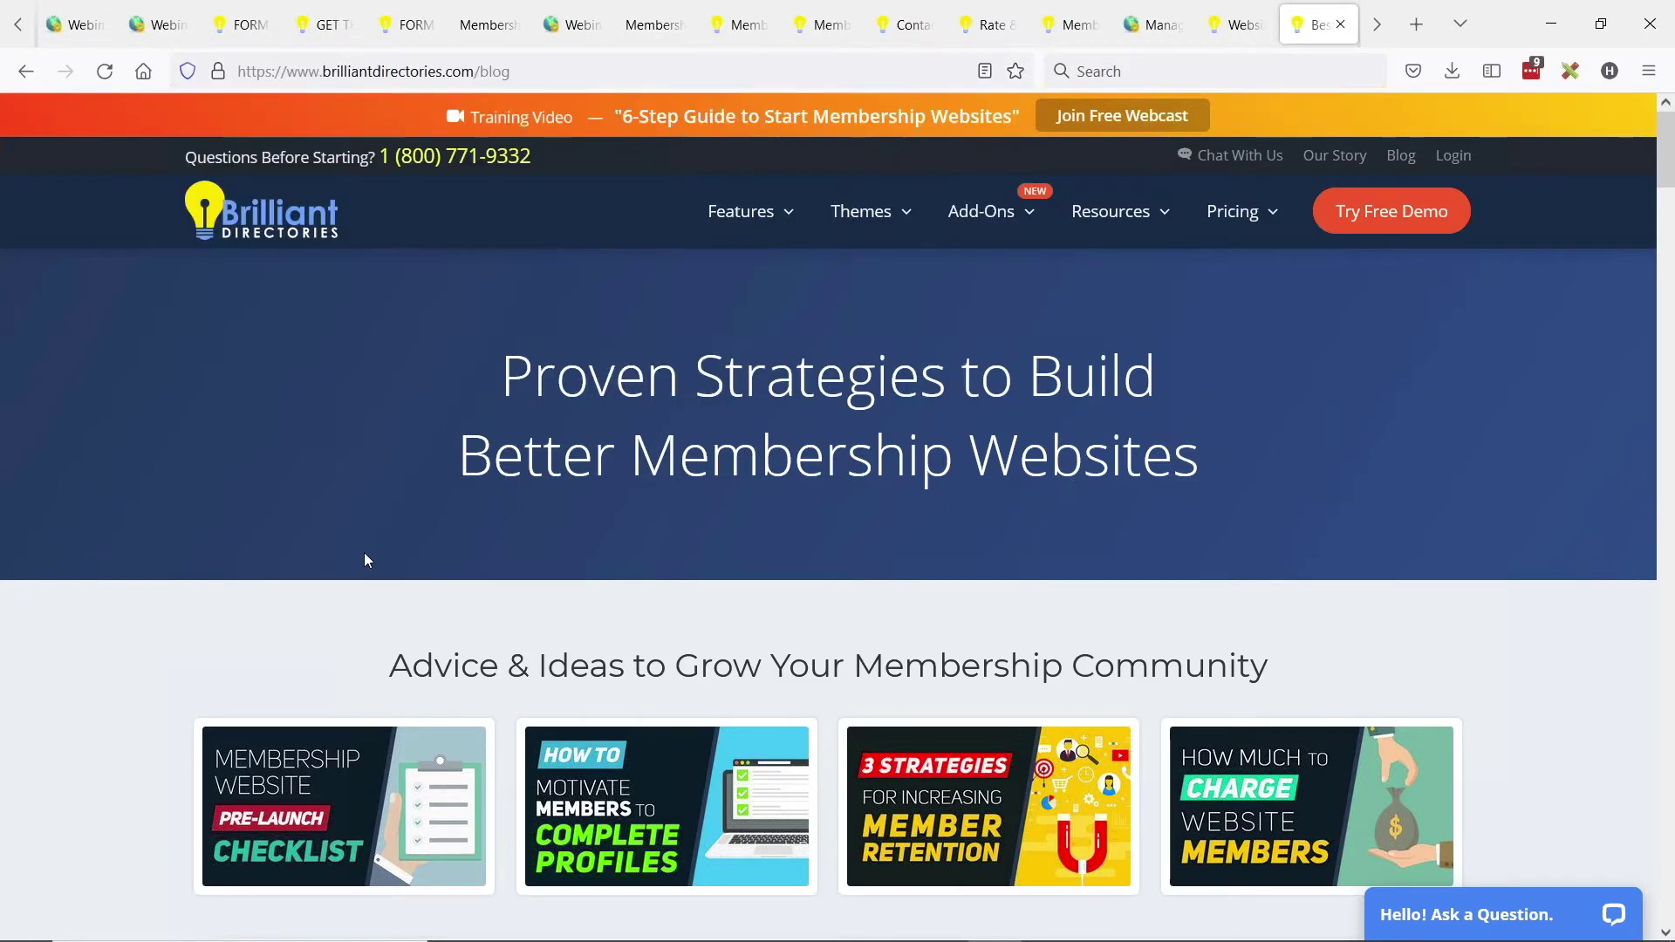
pyautogui.scroll(-2, 691, 427)
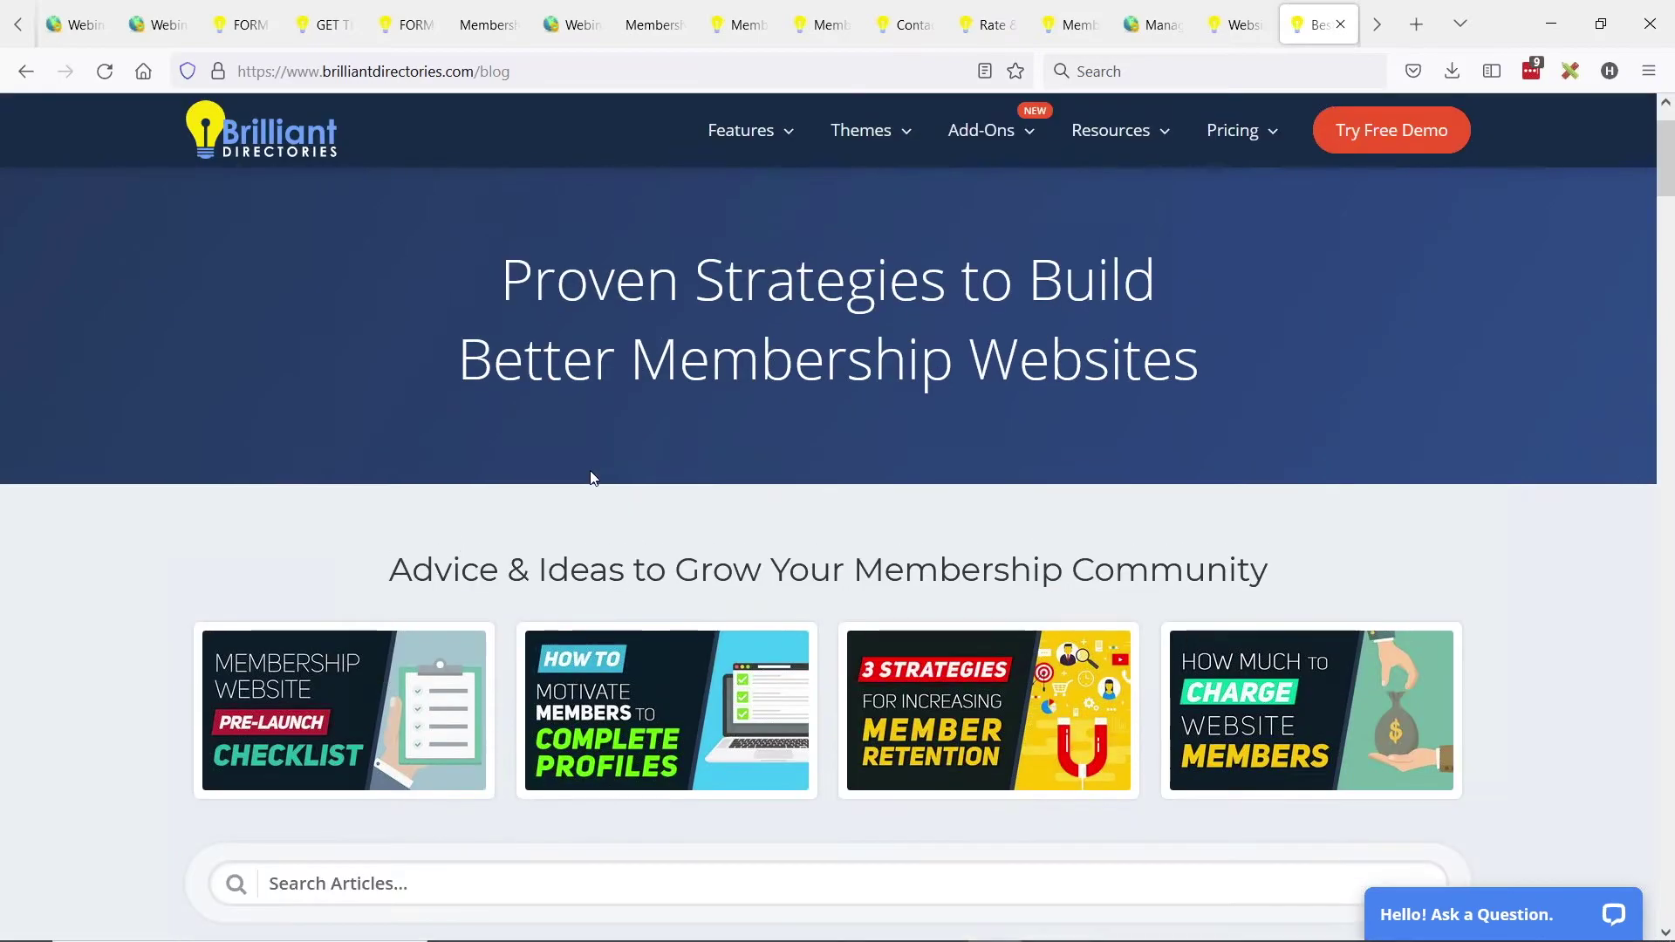
pyautogui.scroll(2, 587, 479)
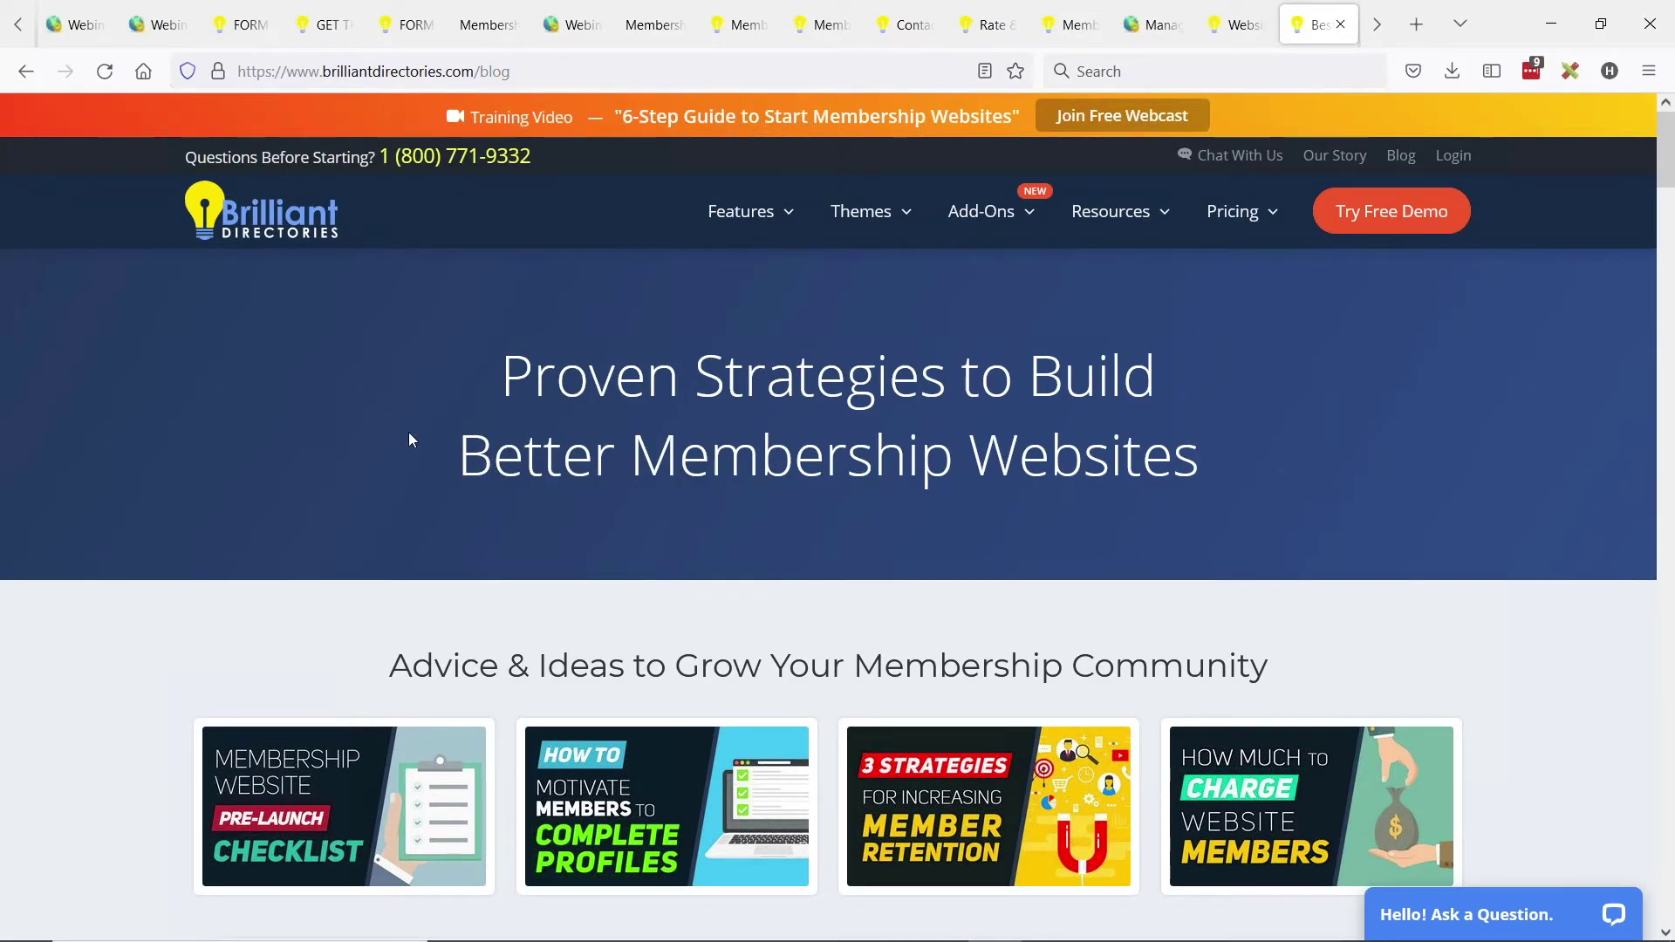
pyautogui.scroll(-4, 410, 436)
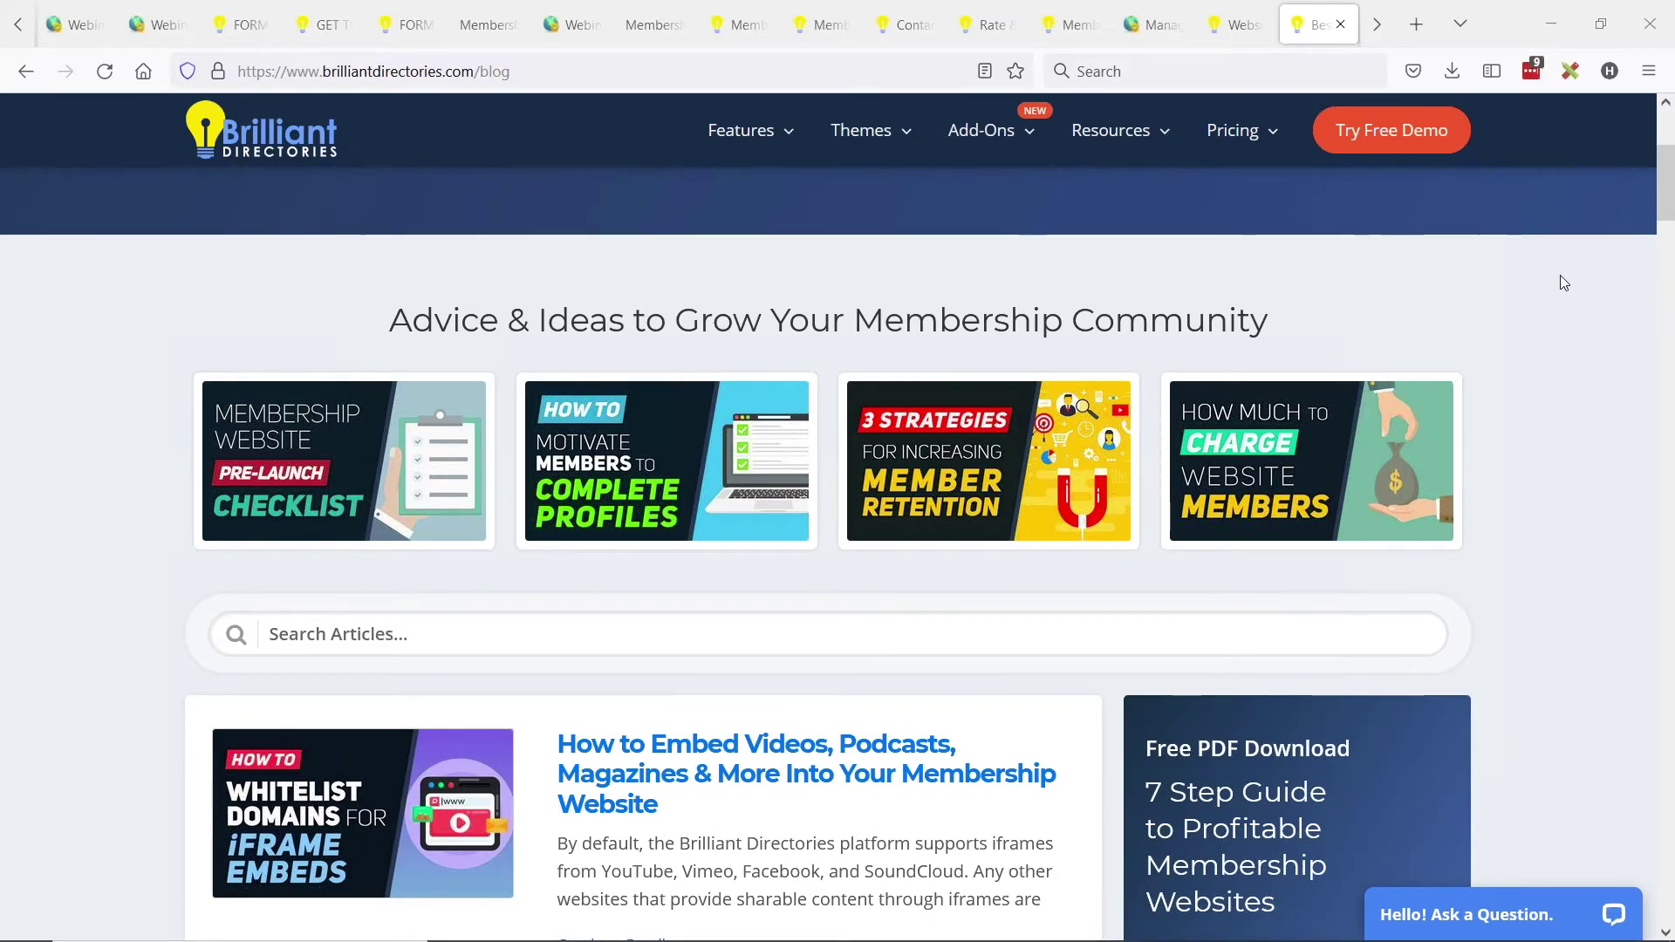
pyautogui.hotkey('alt', 'Tab')
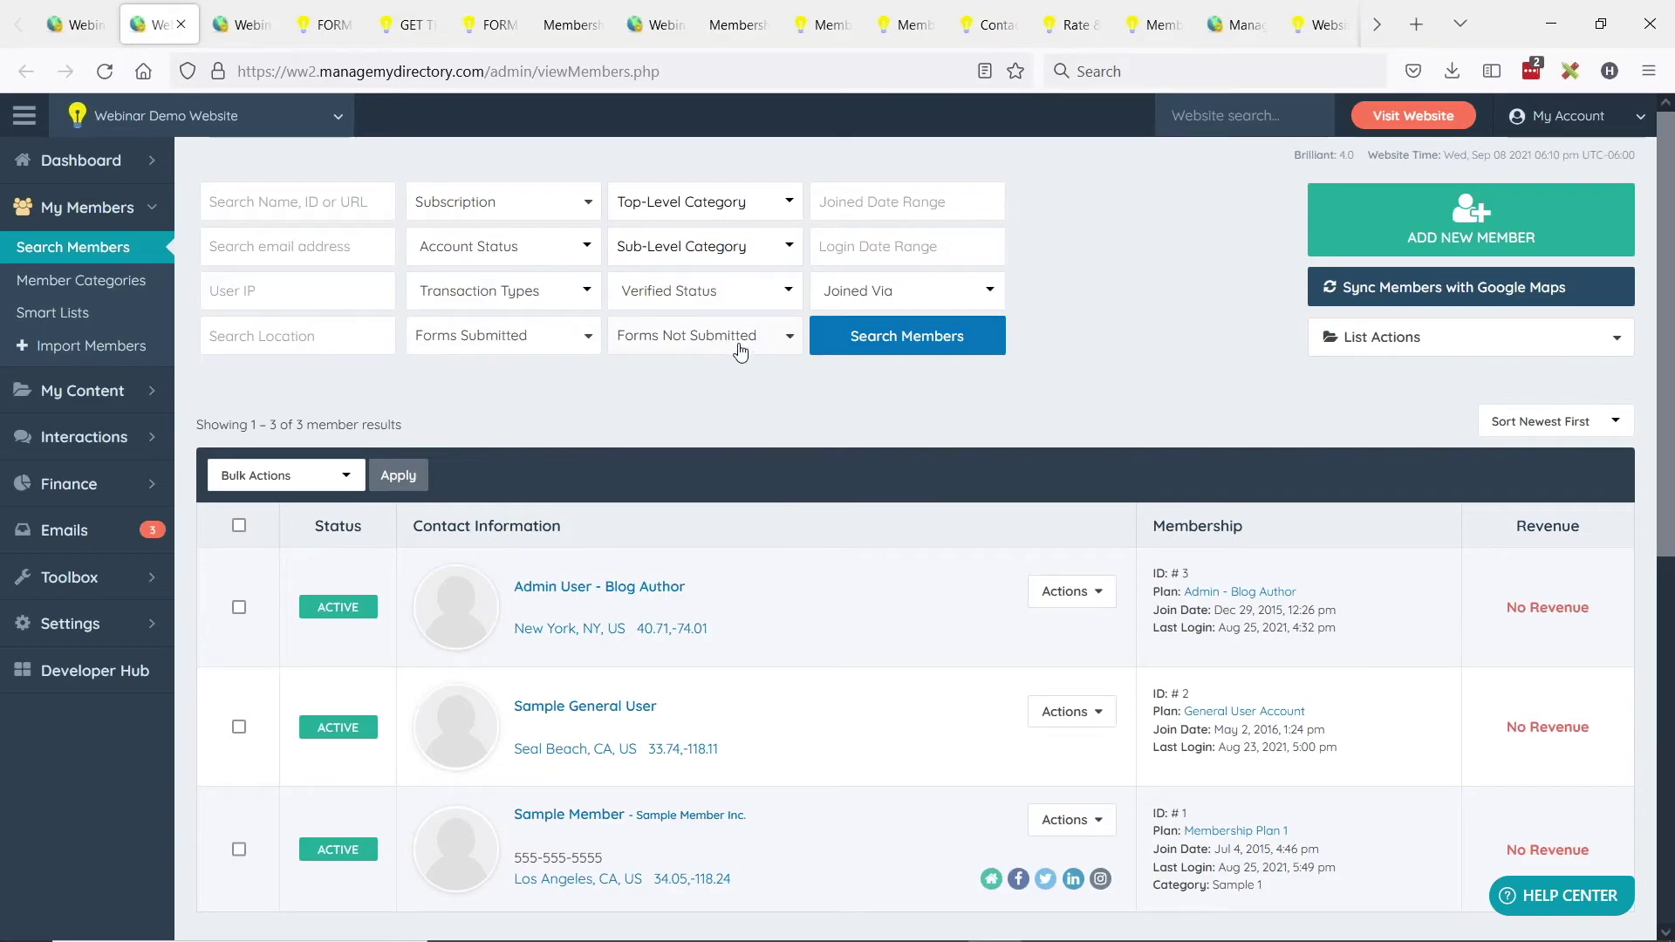
# Search members filtered by the eBook Download submitted form, returning 0 members.
pyautogui.click(522, 343)
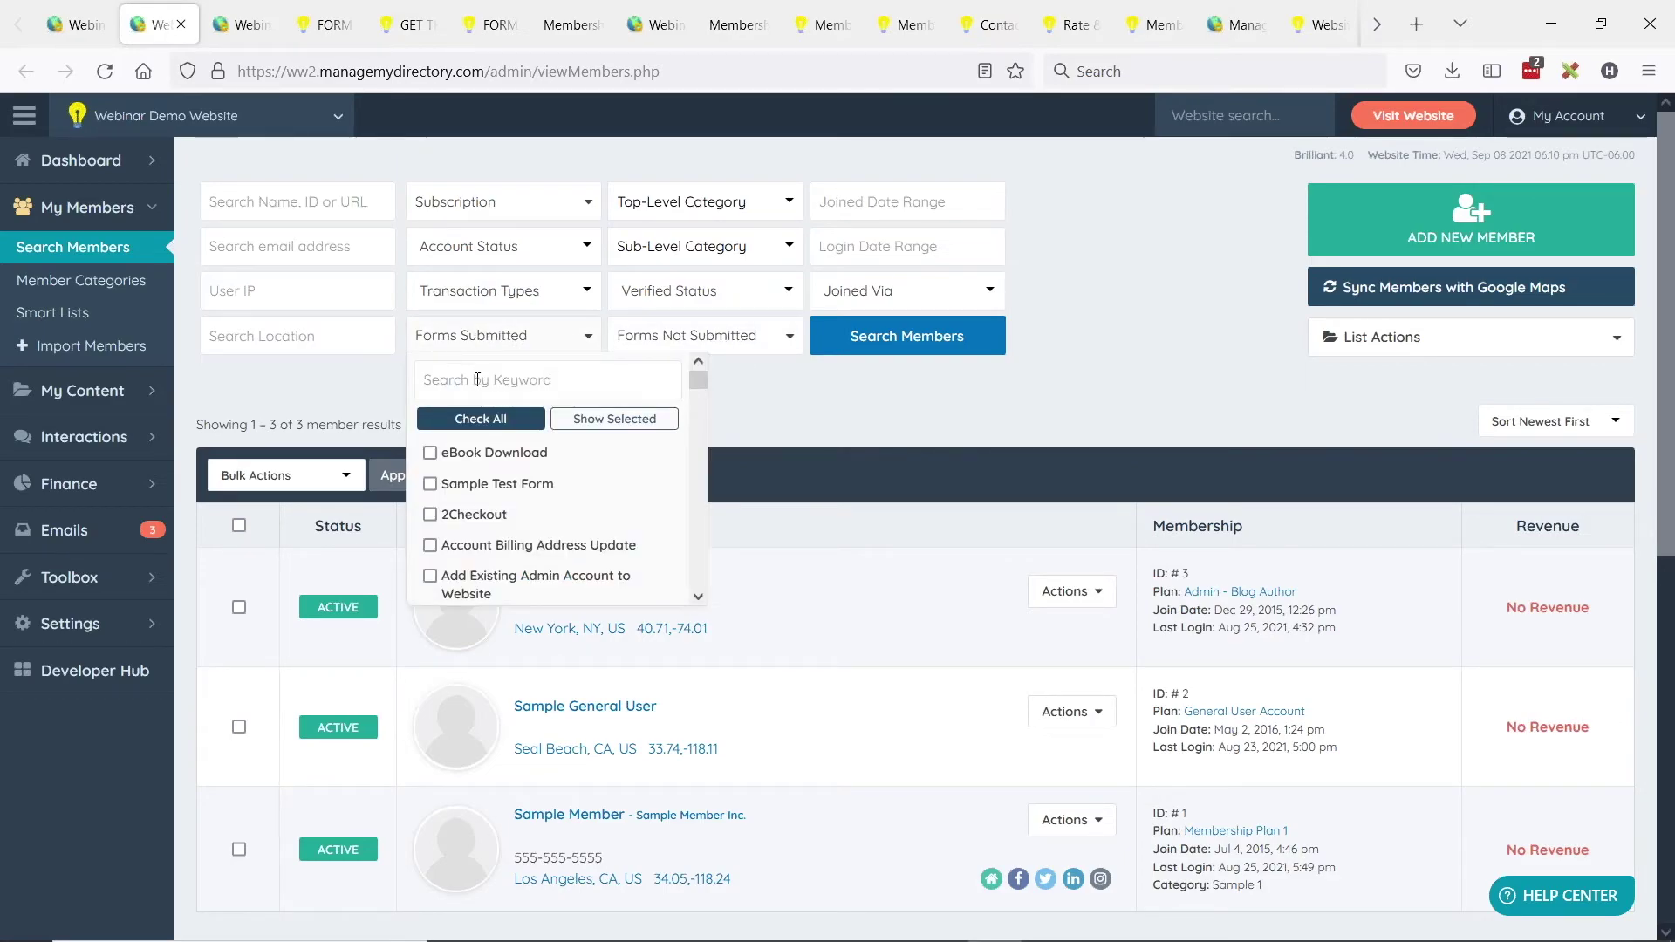
pyautogui.click(459, 381)
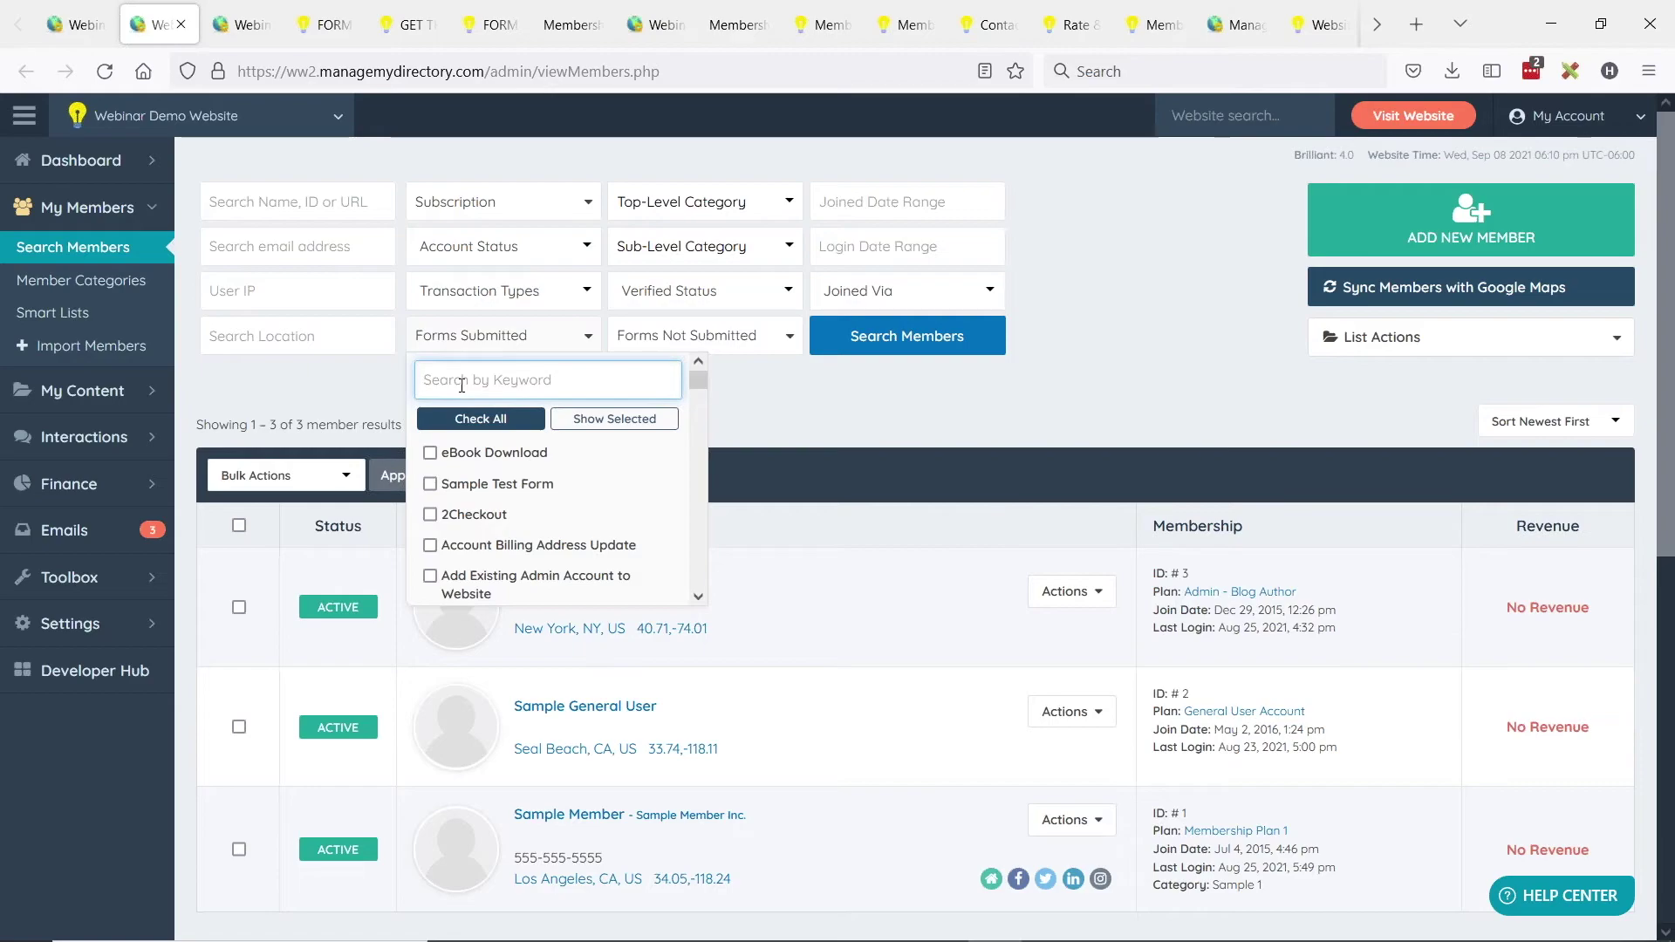
pyautogui.write('ebook')
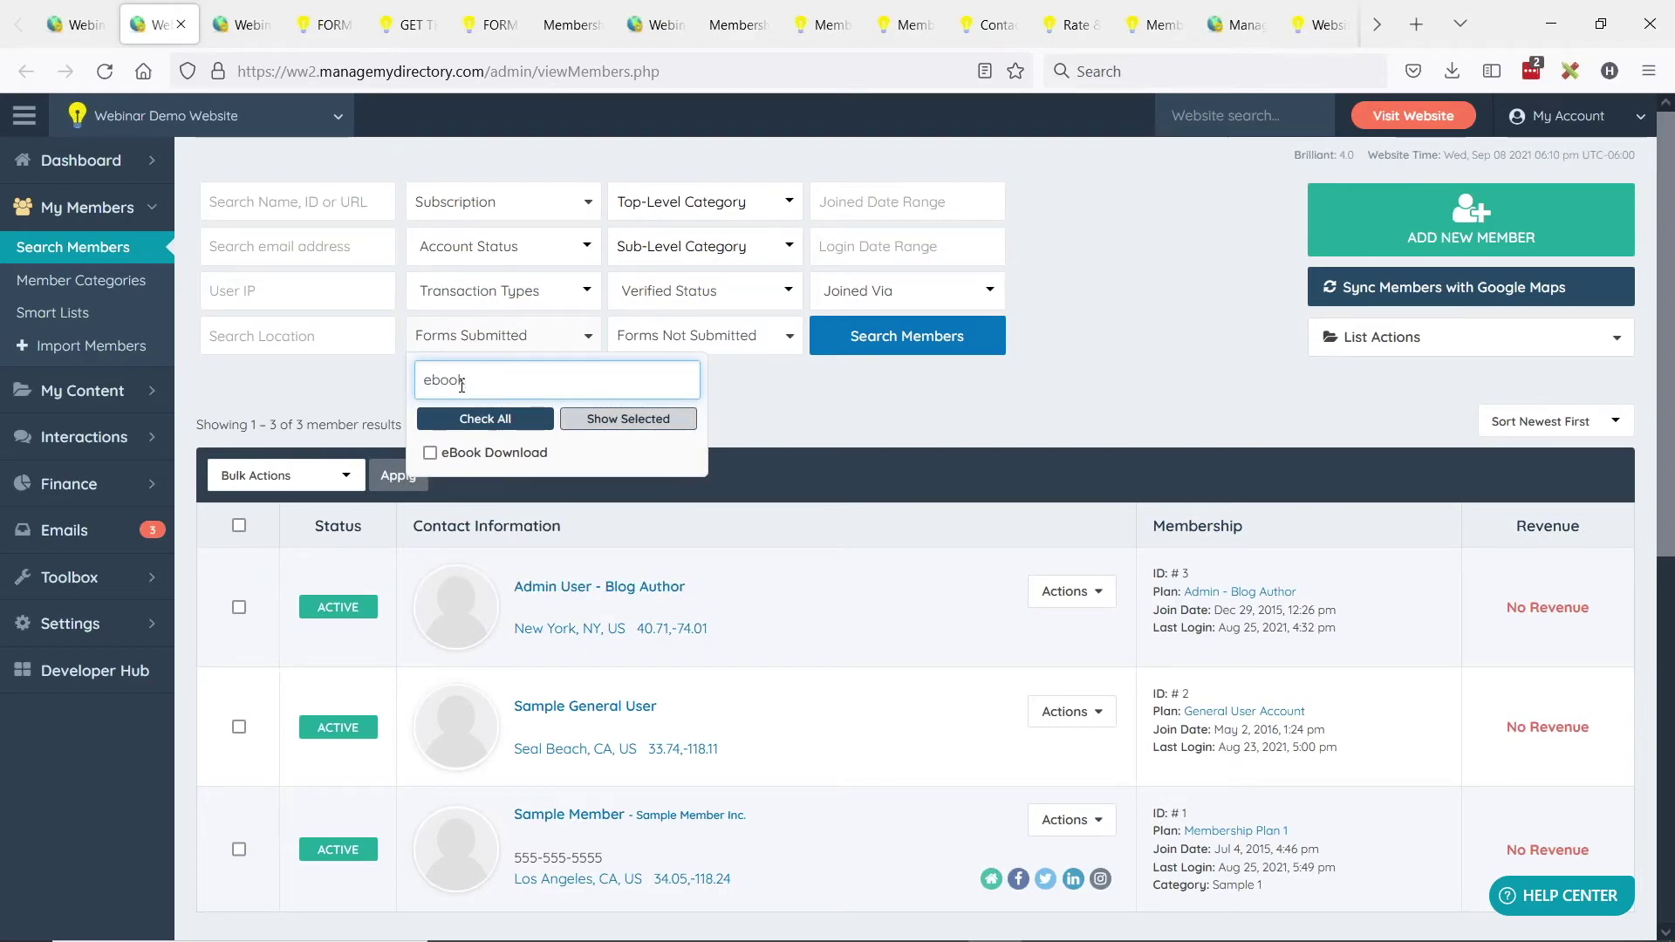
pyautogui.click(431, 452)
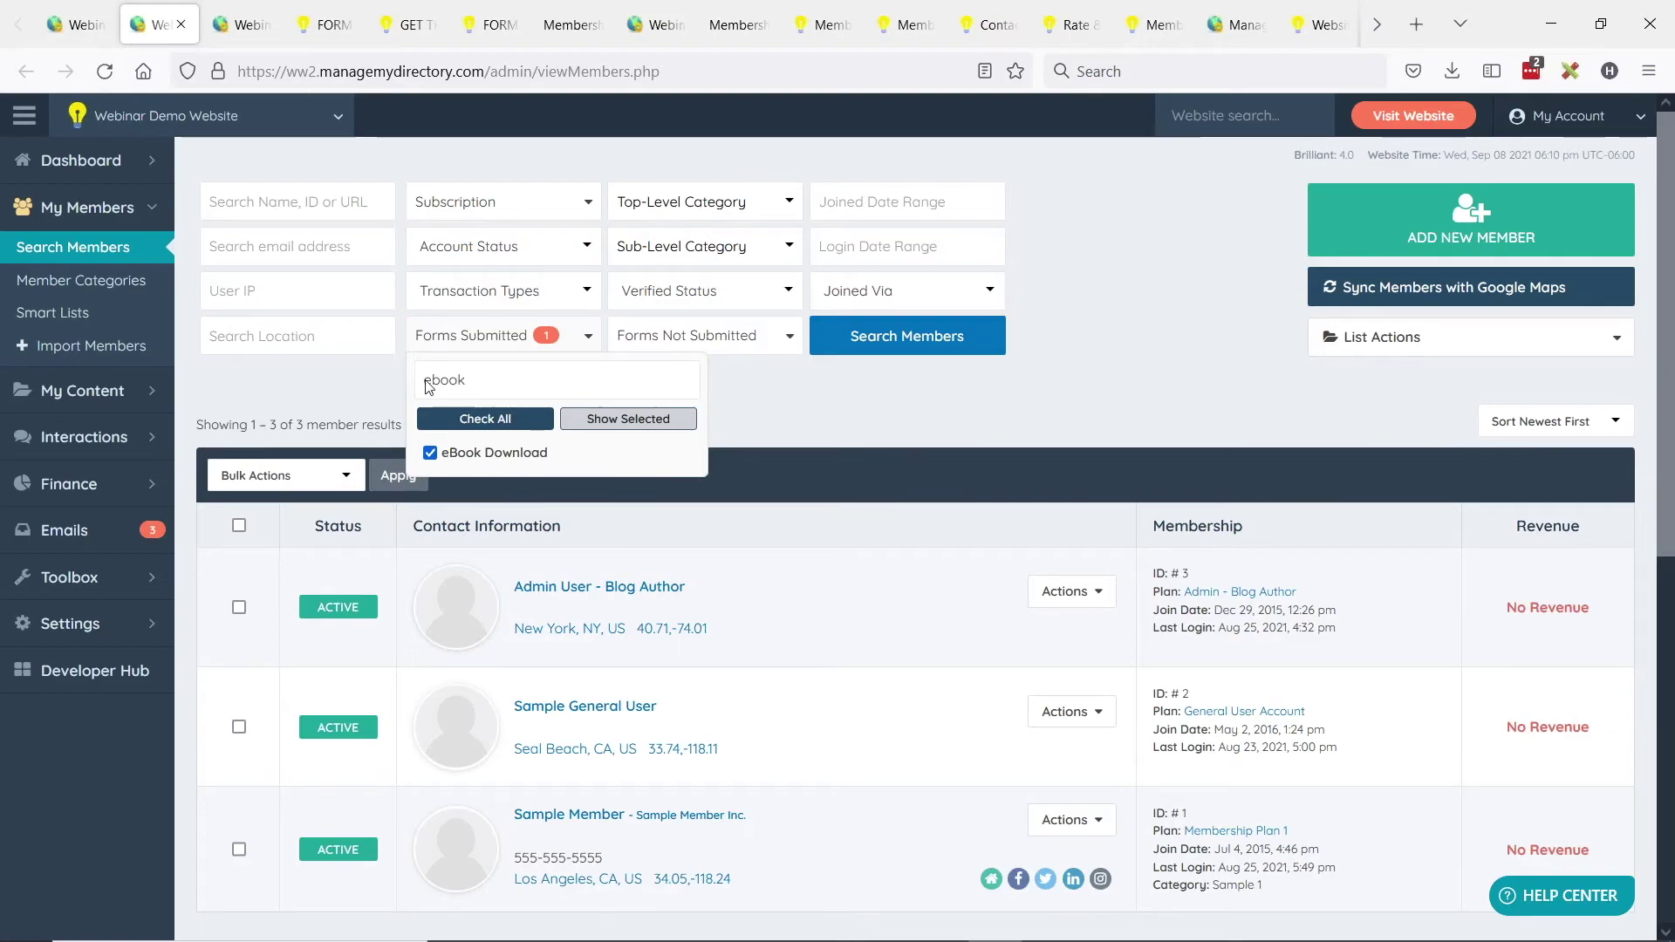
pyautogui.click(346, 389)
pyautogui.click(905, 337)
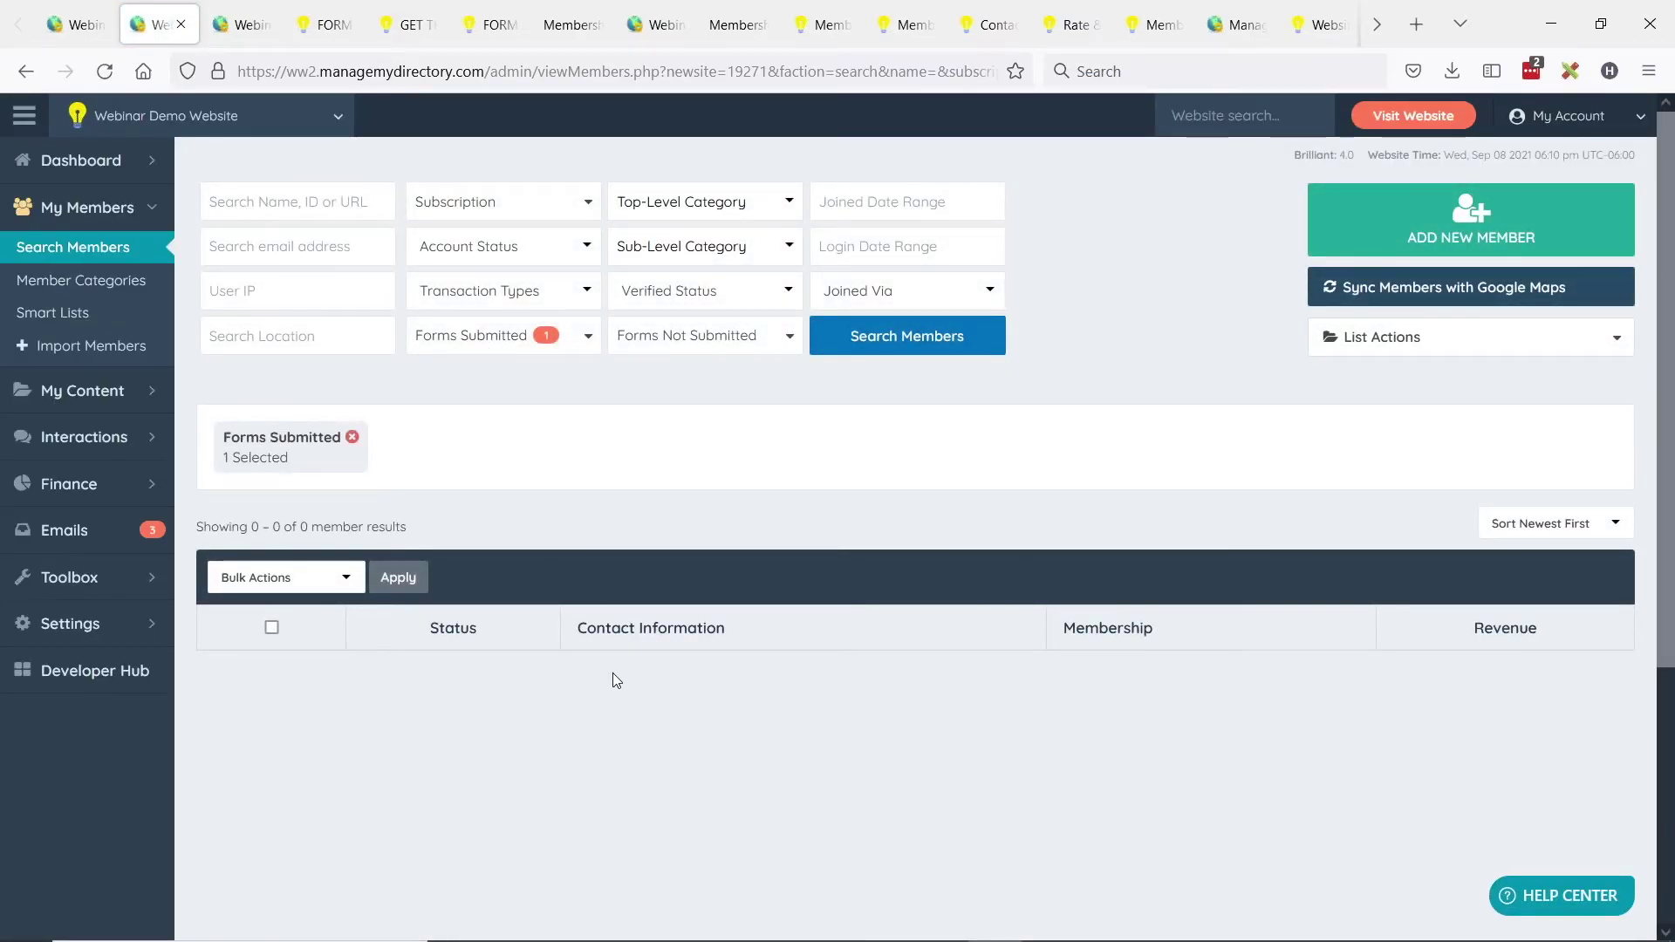
# Check the export and smart list options, review the forms filter, then go to Forms Inbox.
pyautogui.click(1365, 341)
pyautogui.click(515, 336)
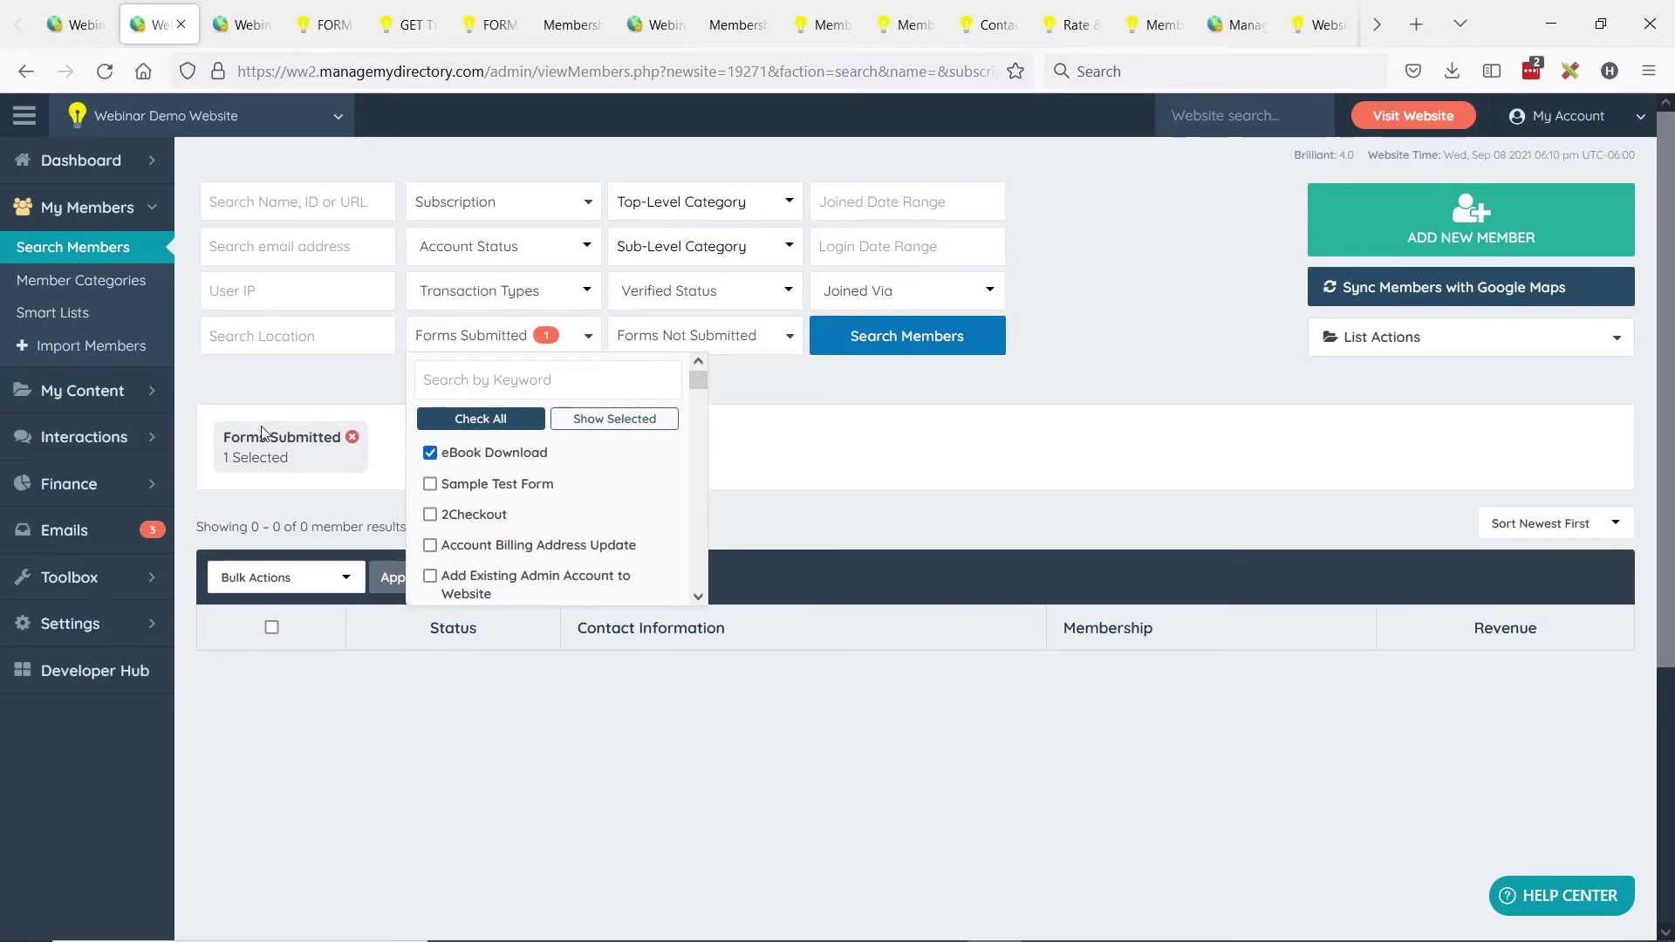
pyautogui.moveTo(152, 550)
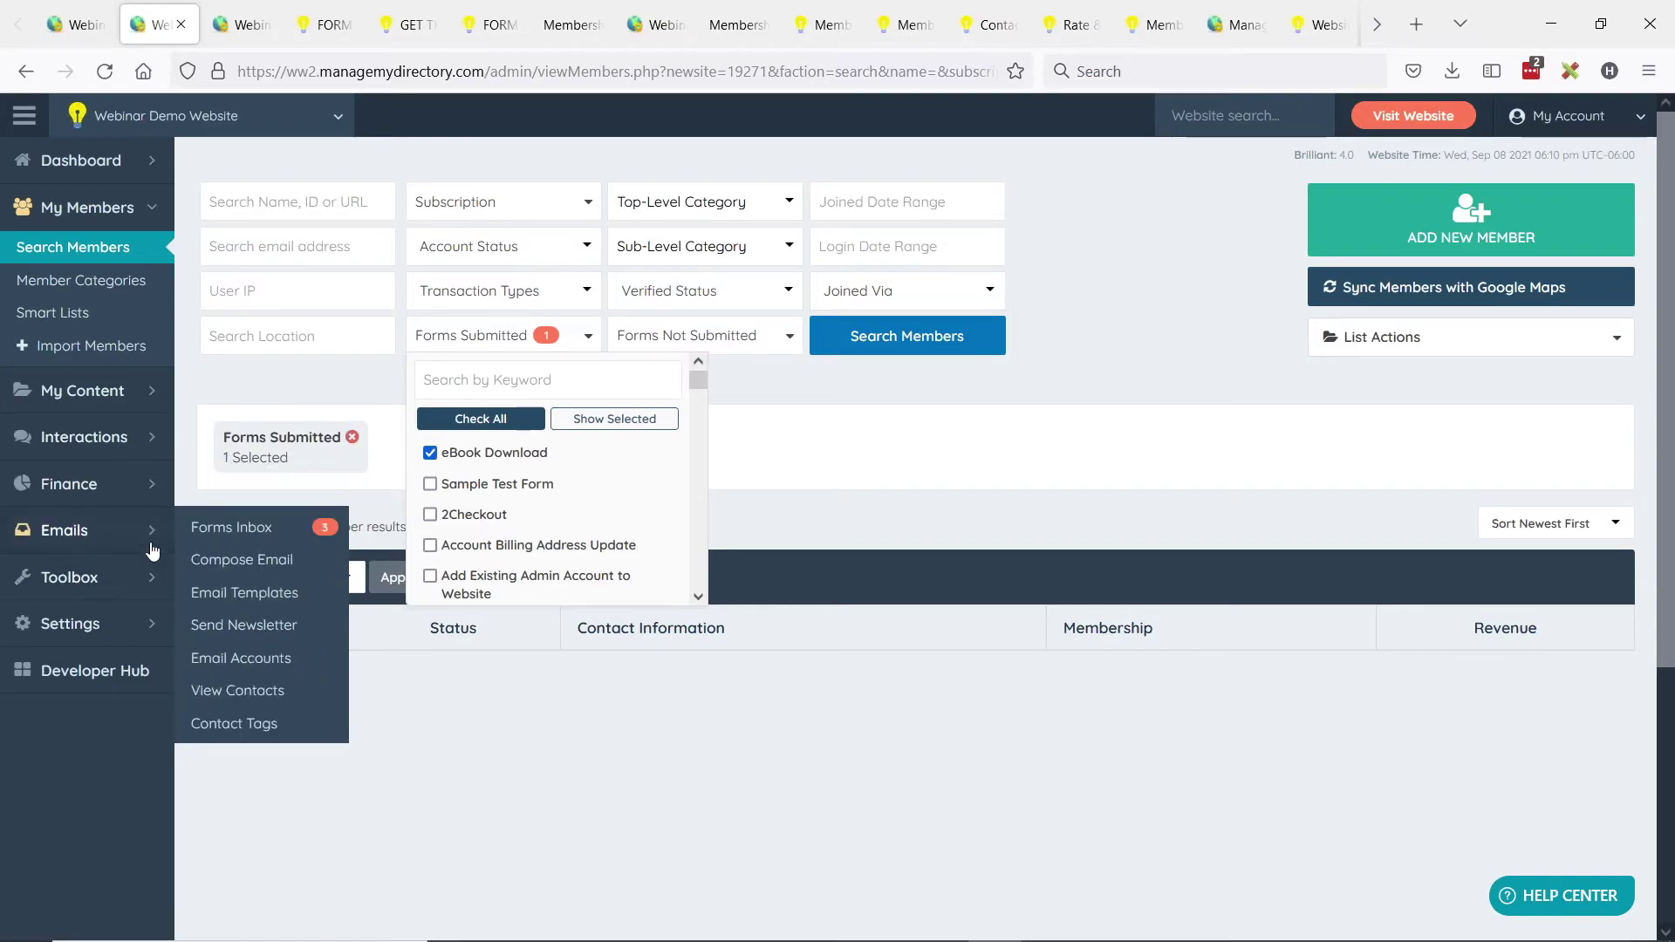
pyautogui.click(232, 527)
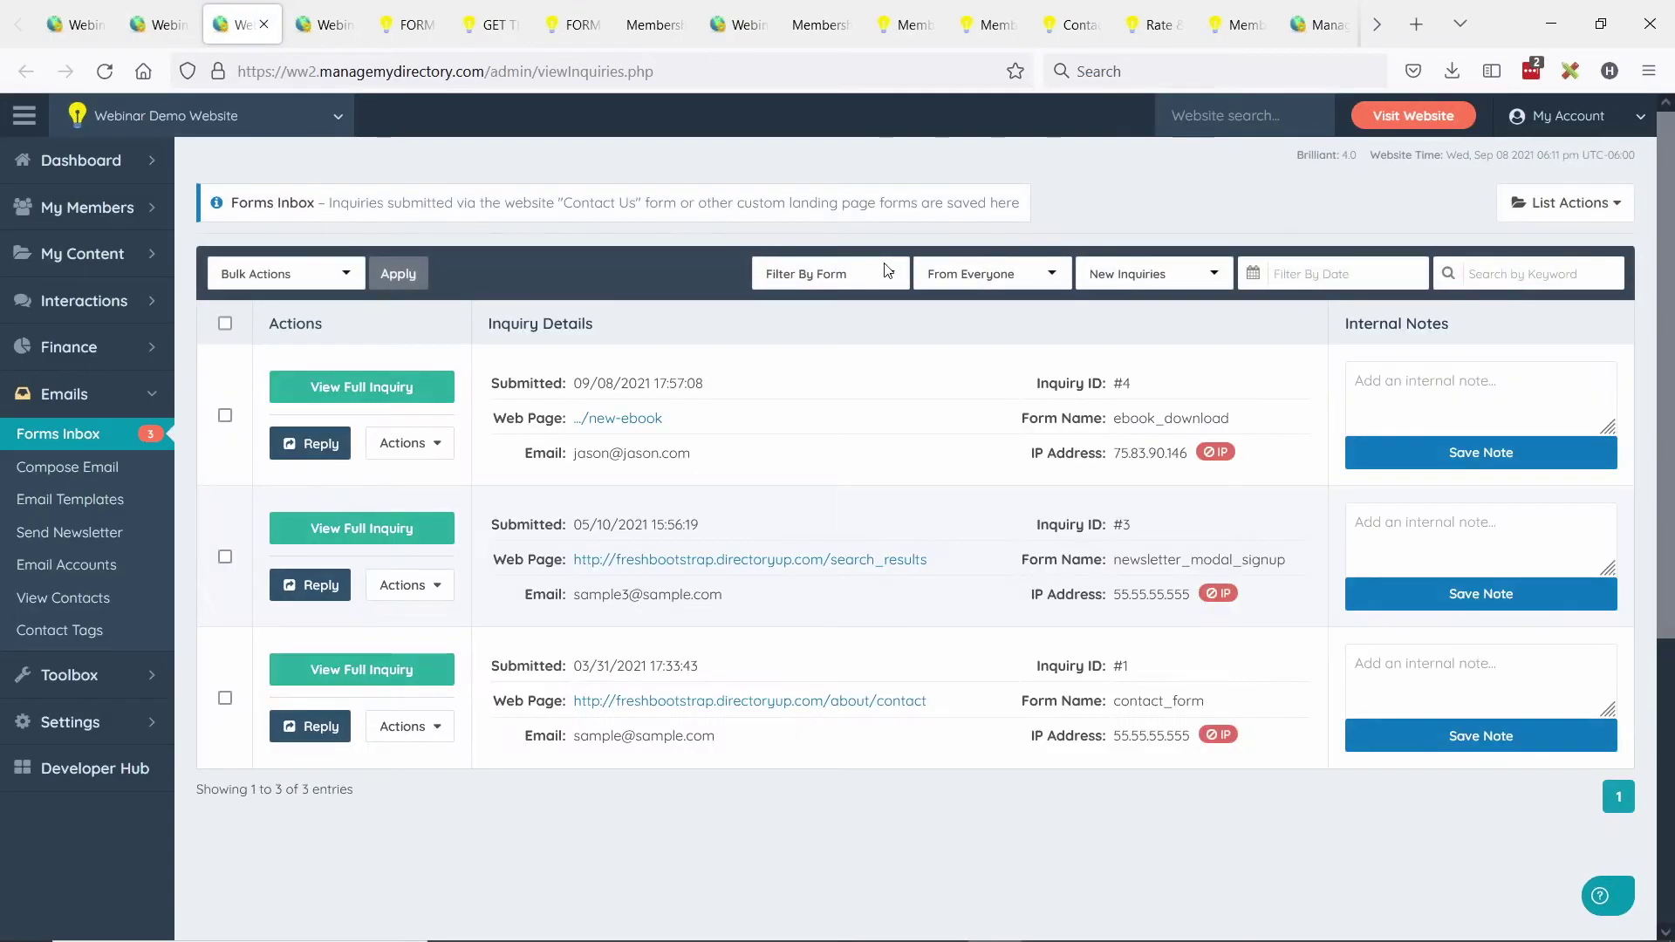
# Filter Forms Inbox by Ebook Download and check the List Actions export and smart list options.
pyautogui.click(887, 273)
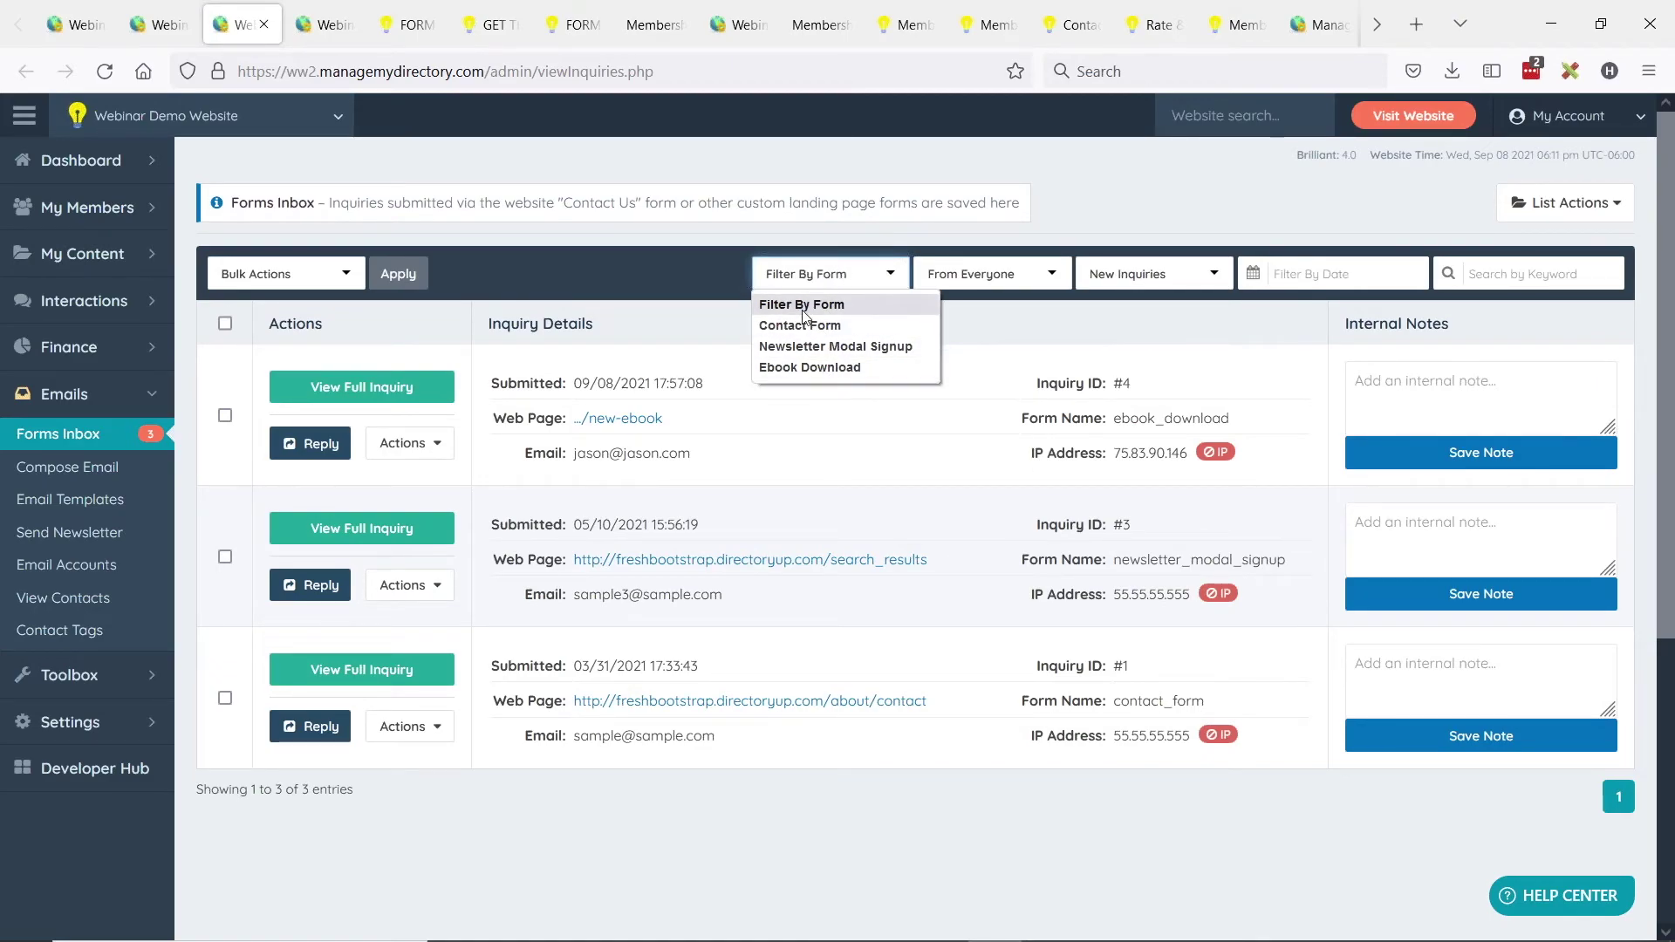
pyautogui.click(828, 370)
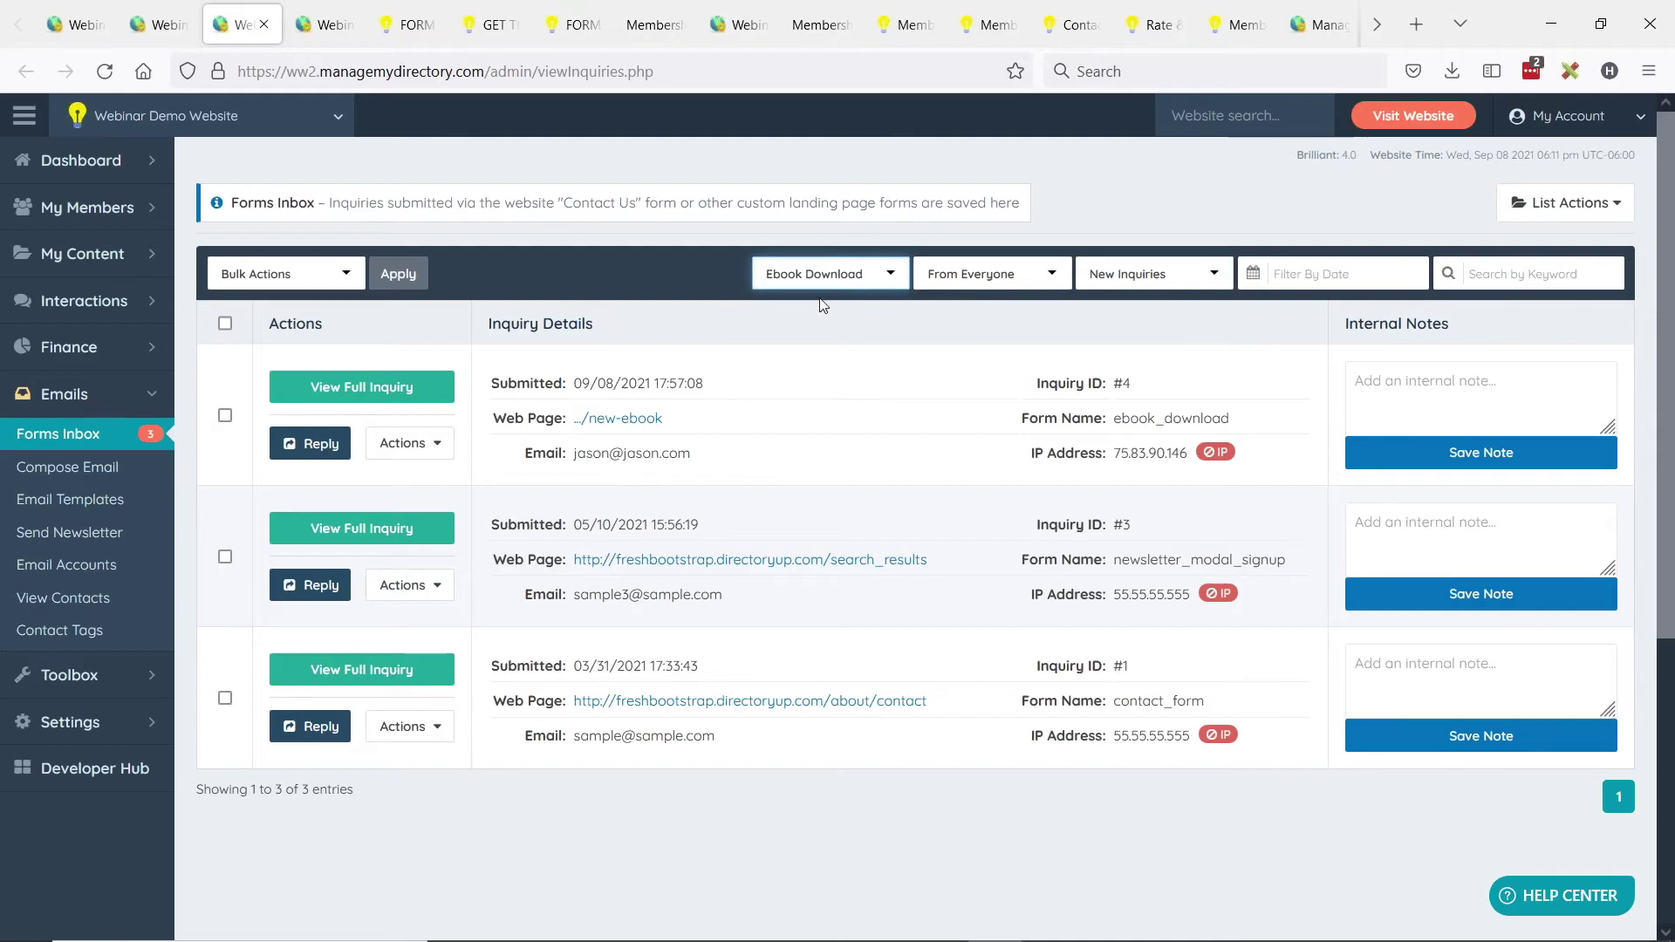
pyautogui.click(1504, 209)
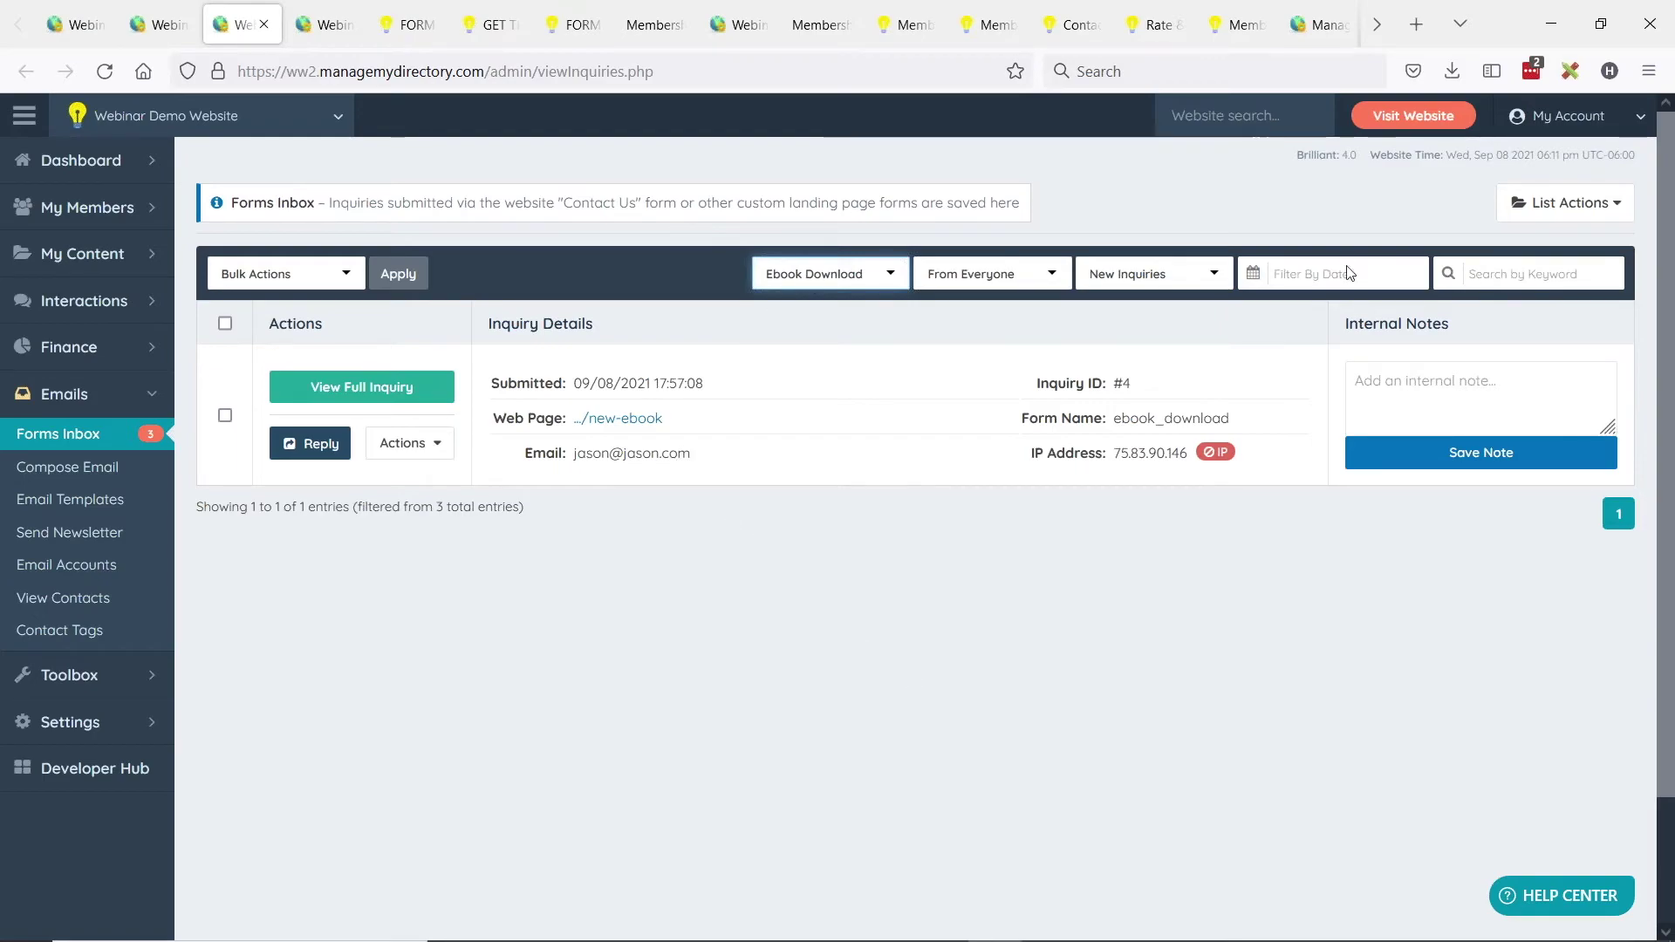
pyautogui.moveTo(1535, 209)
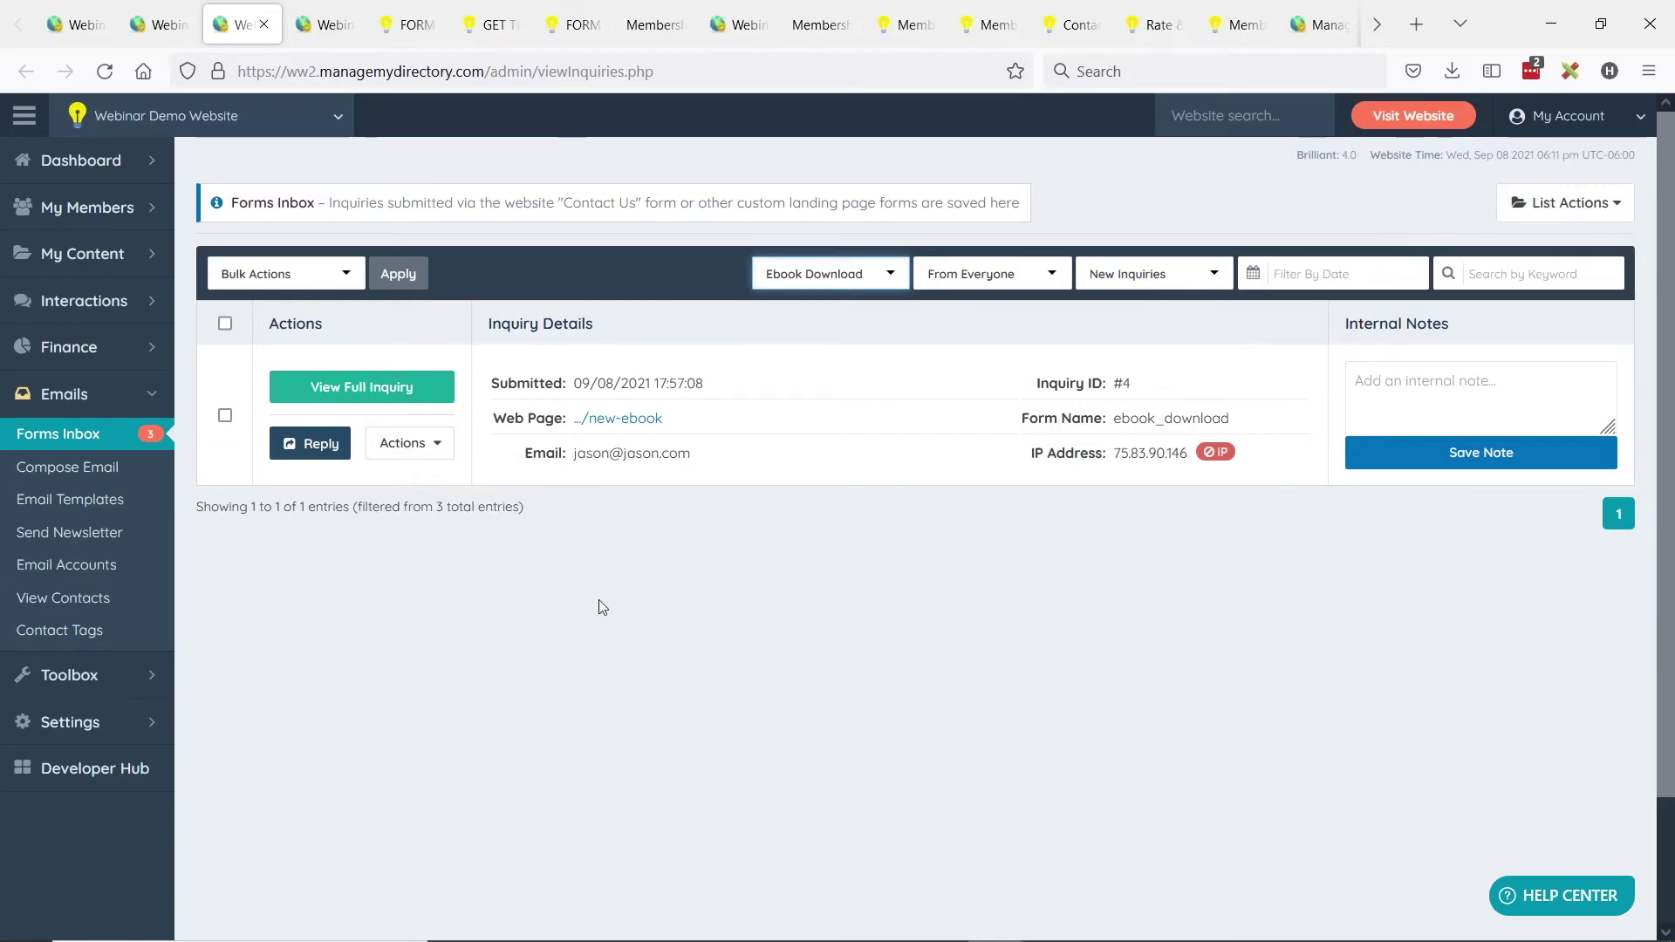
pyautogui.click(815, 277)
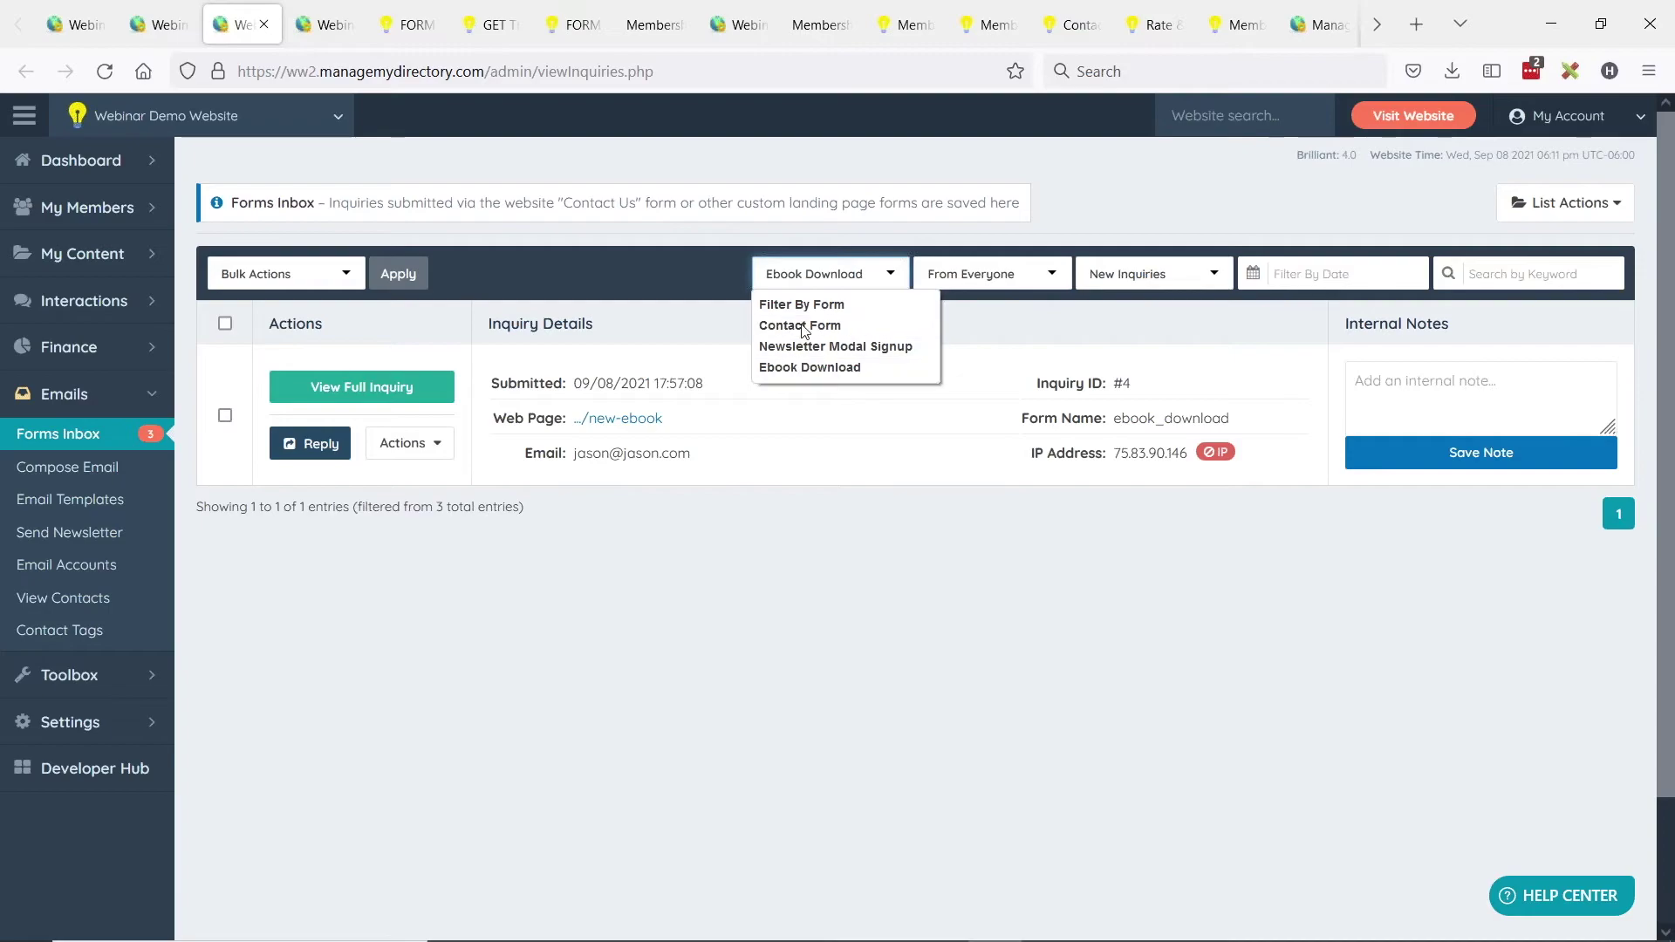
pyautogui.click(815, 384)
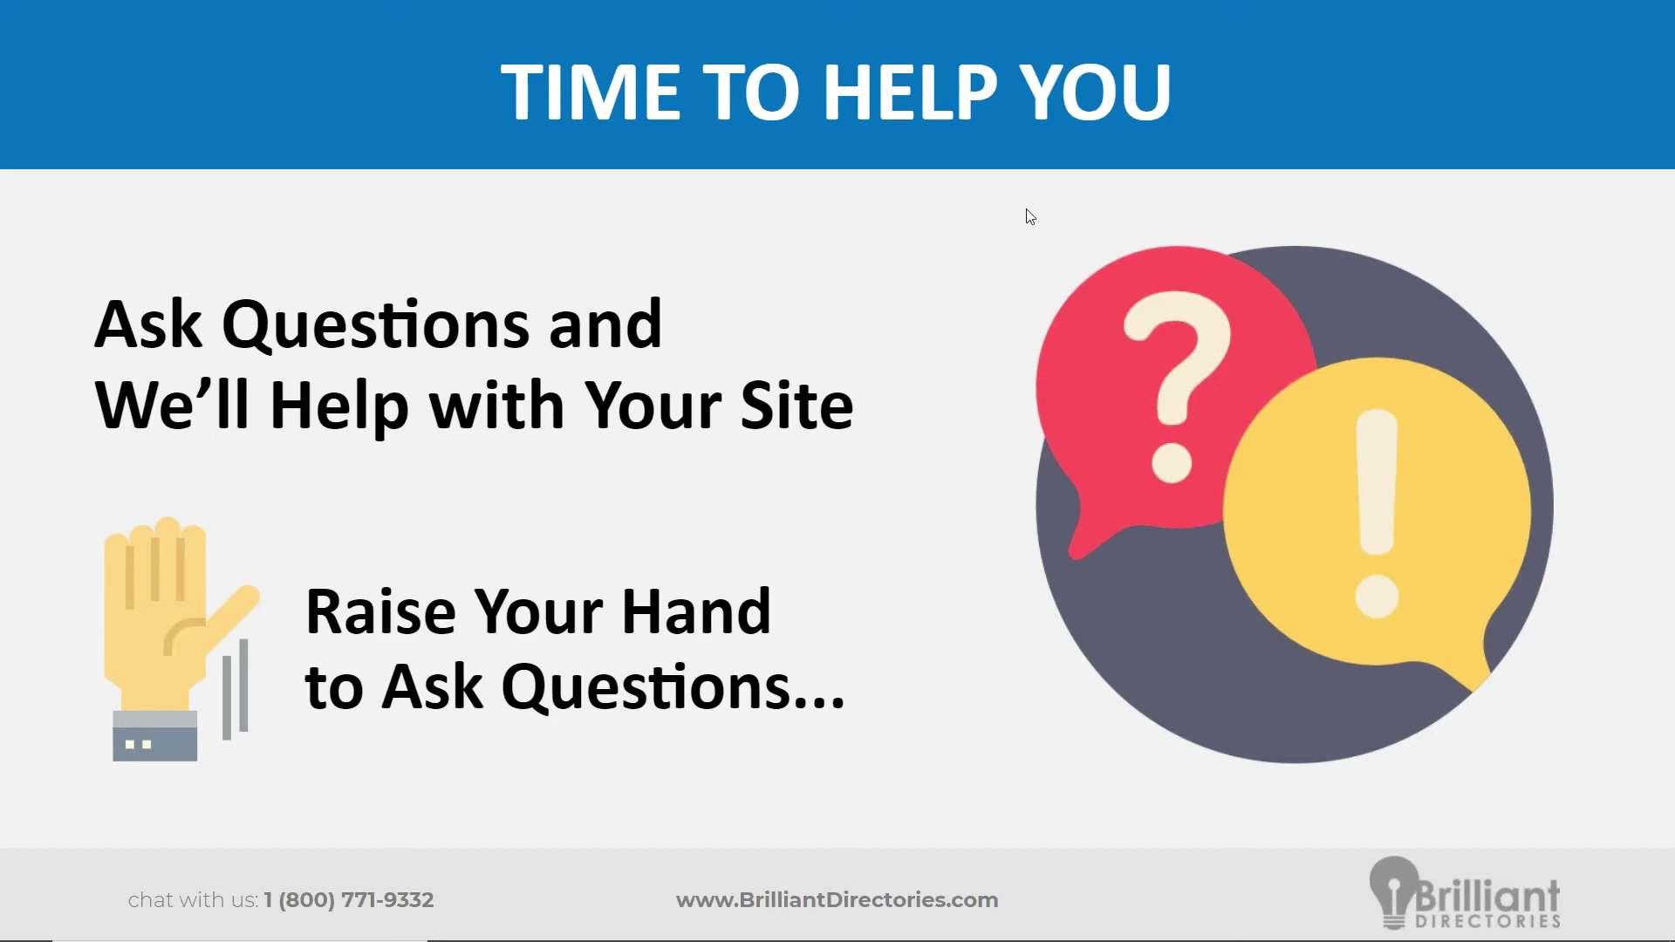
# In the browser's Form Submitted tab, load the brilliantdirectories.com homepage.
pyautogui.hotkey('alt', 'Tab')
pyautogui.click(1153, 24)
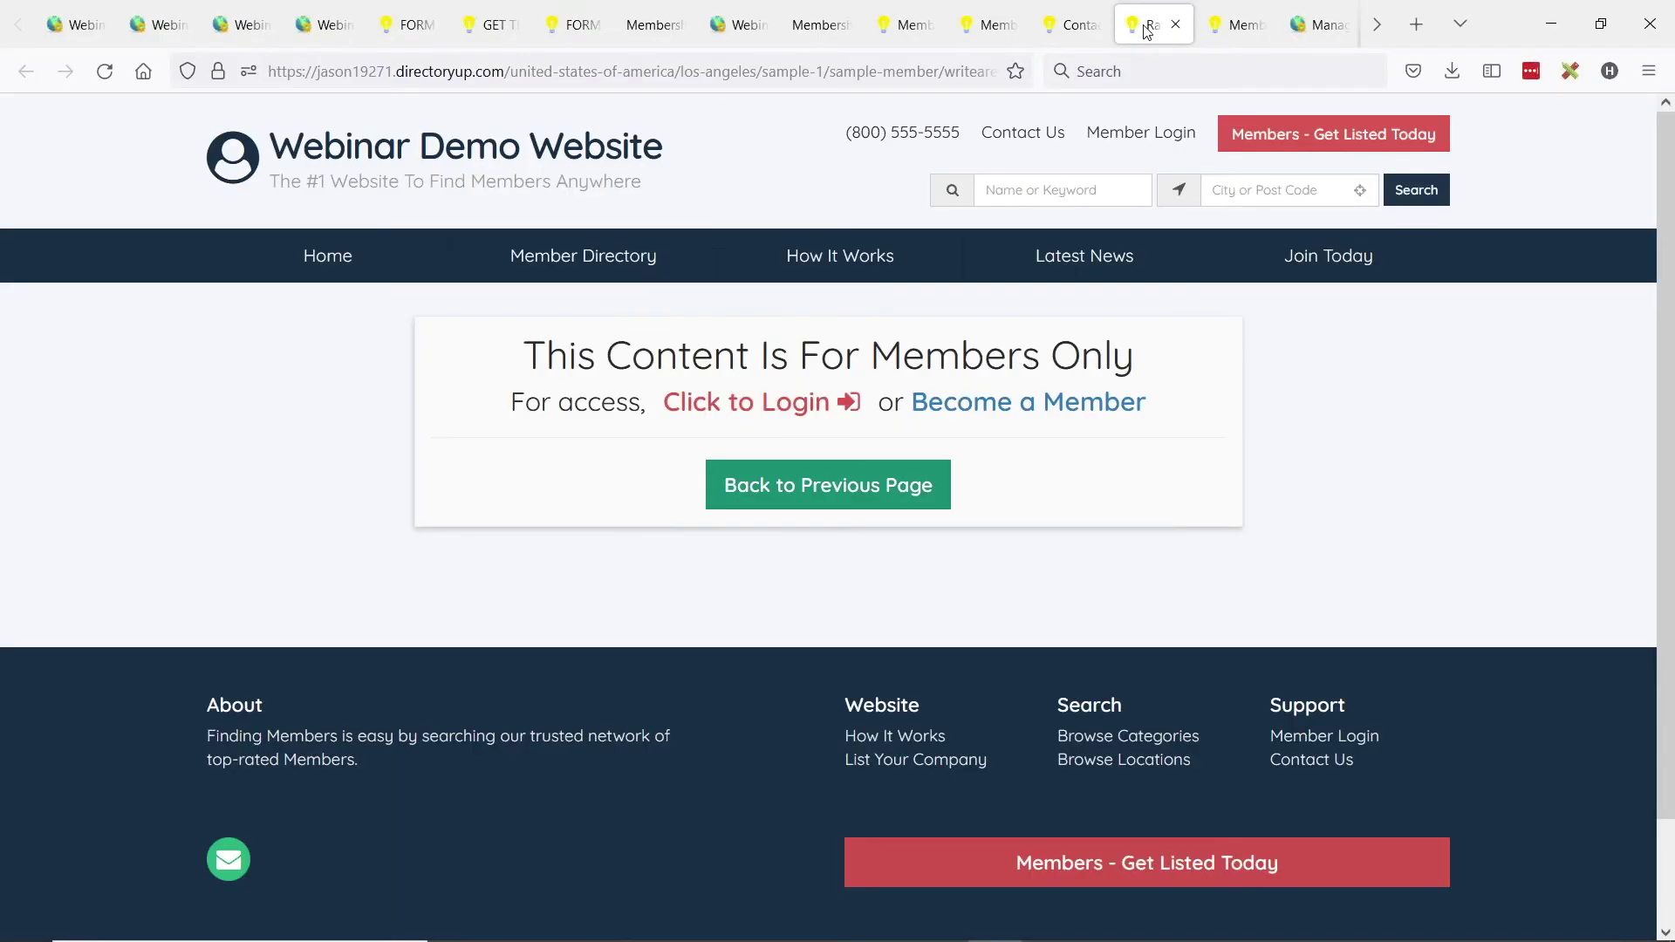
pyautogui.click(1209, 21)
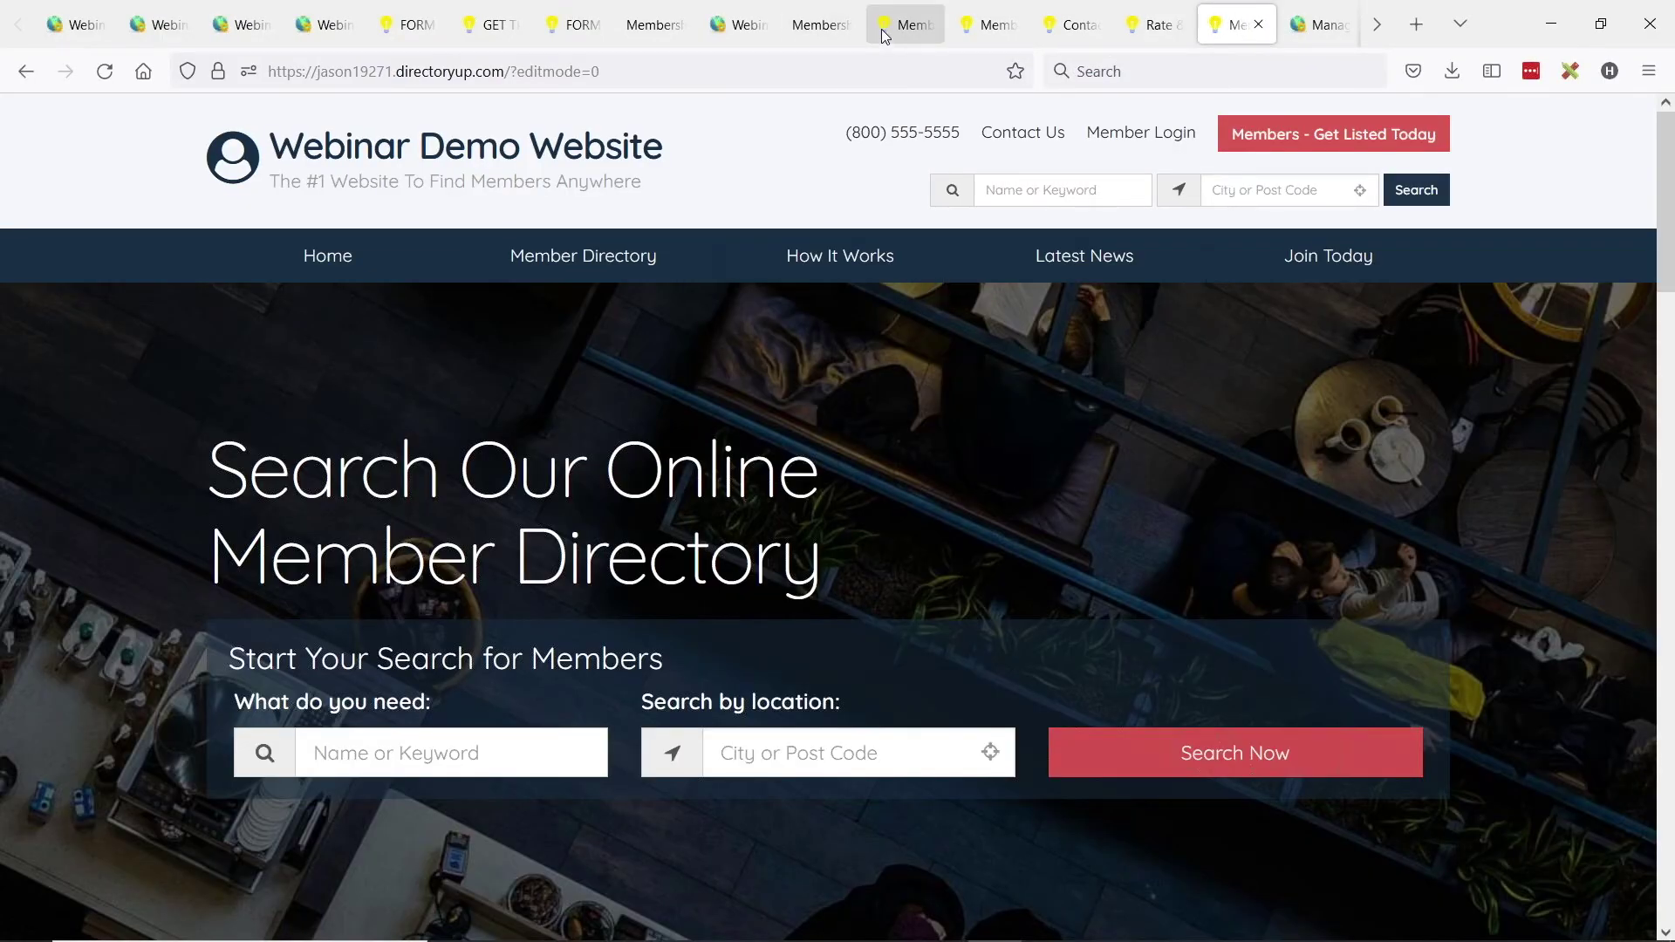
pyautogui.click(899, 24)
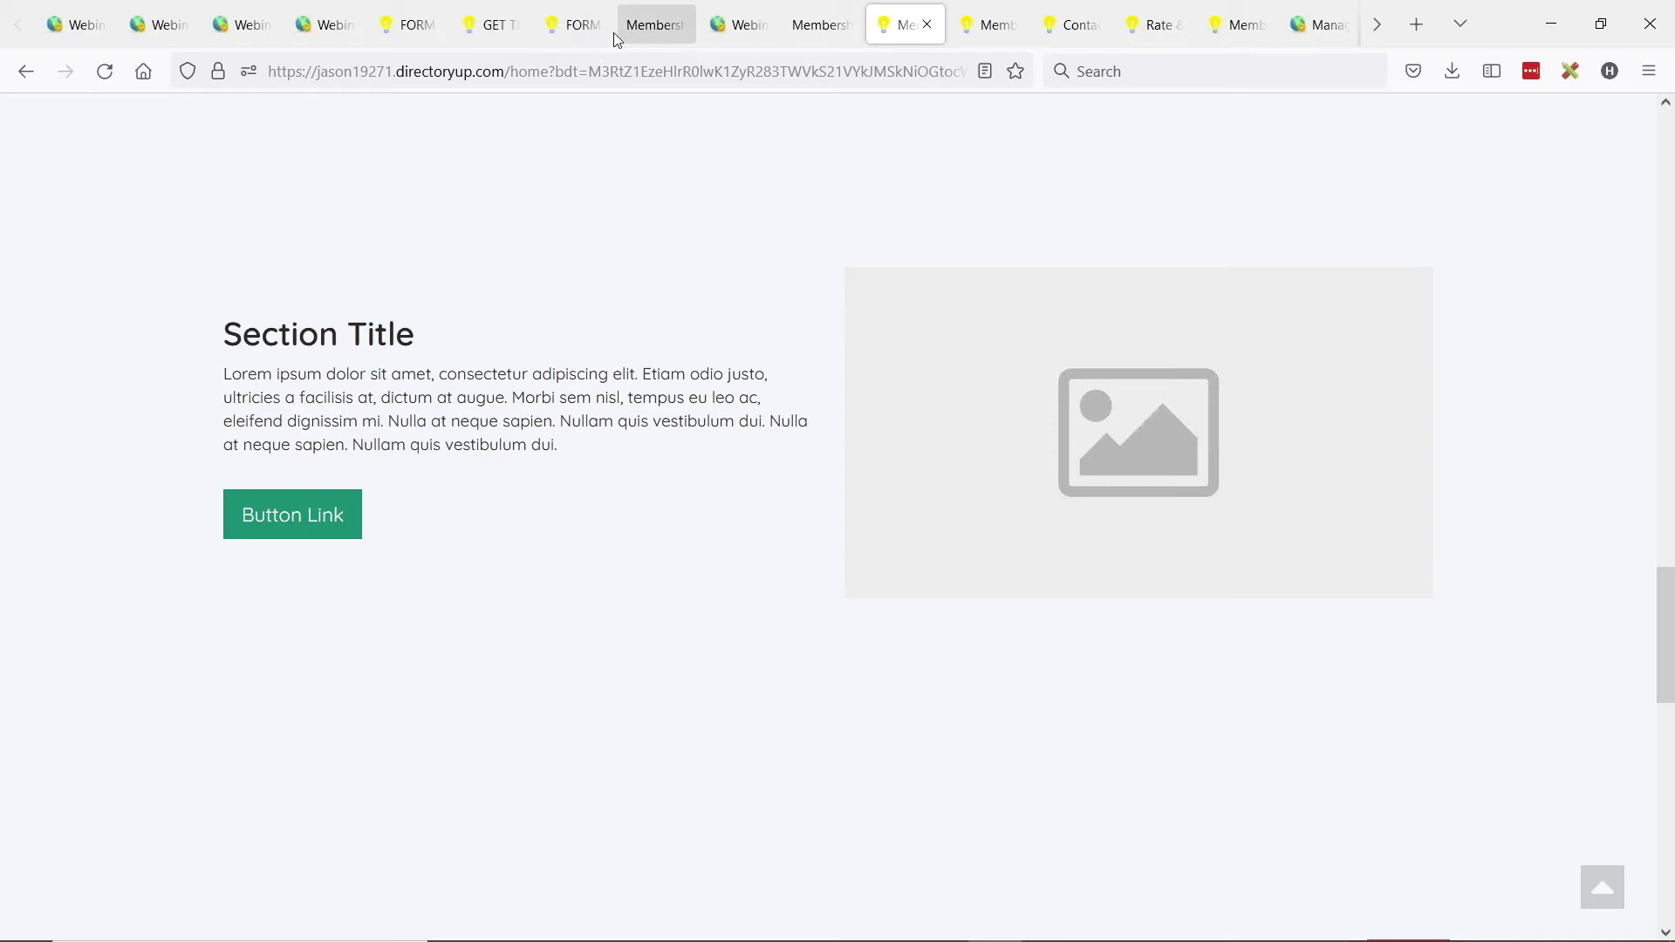
pyautogui.click(576, 27)
pyautogui.click(607, 71)
pyautogui.write('brilliantdirectories.com/')
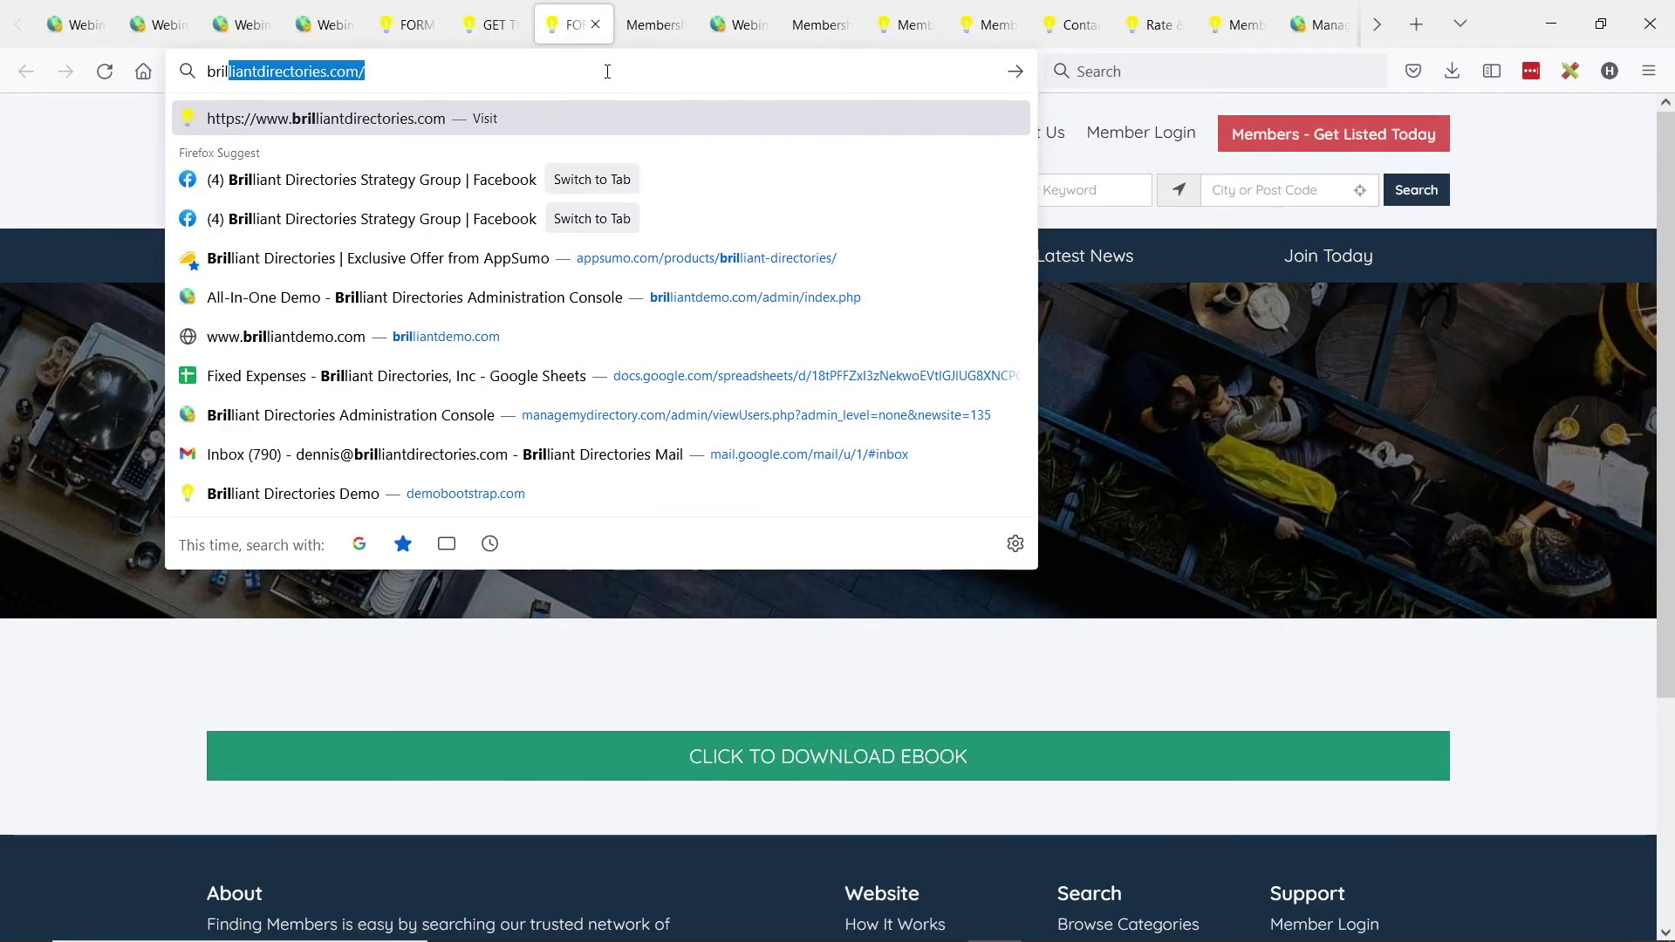
pyautogui.press('Return')
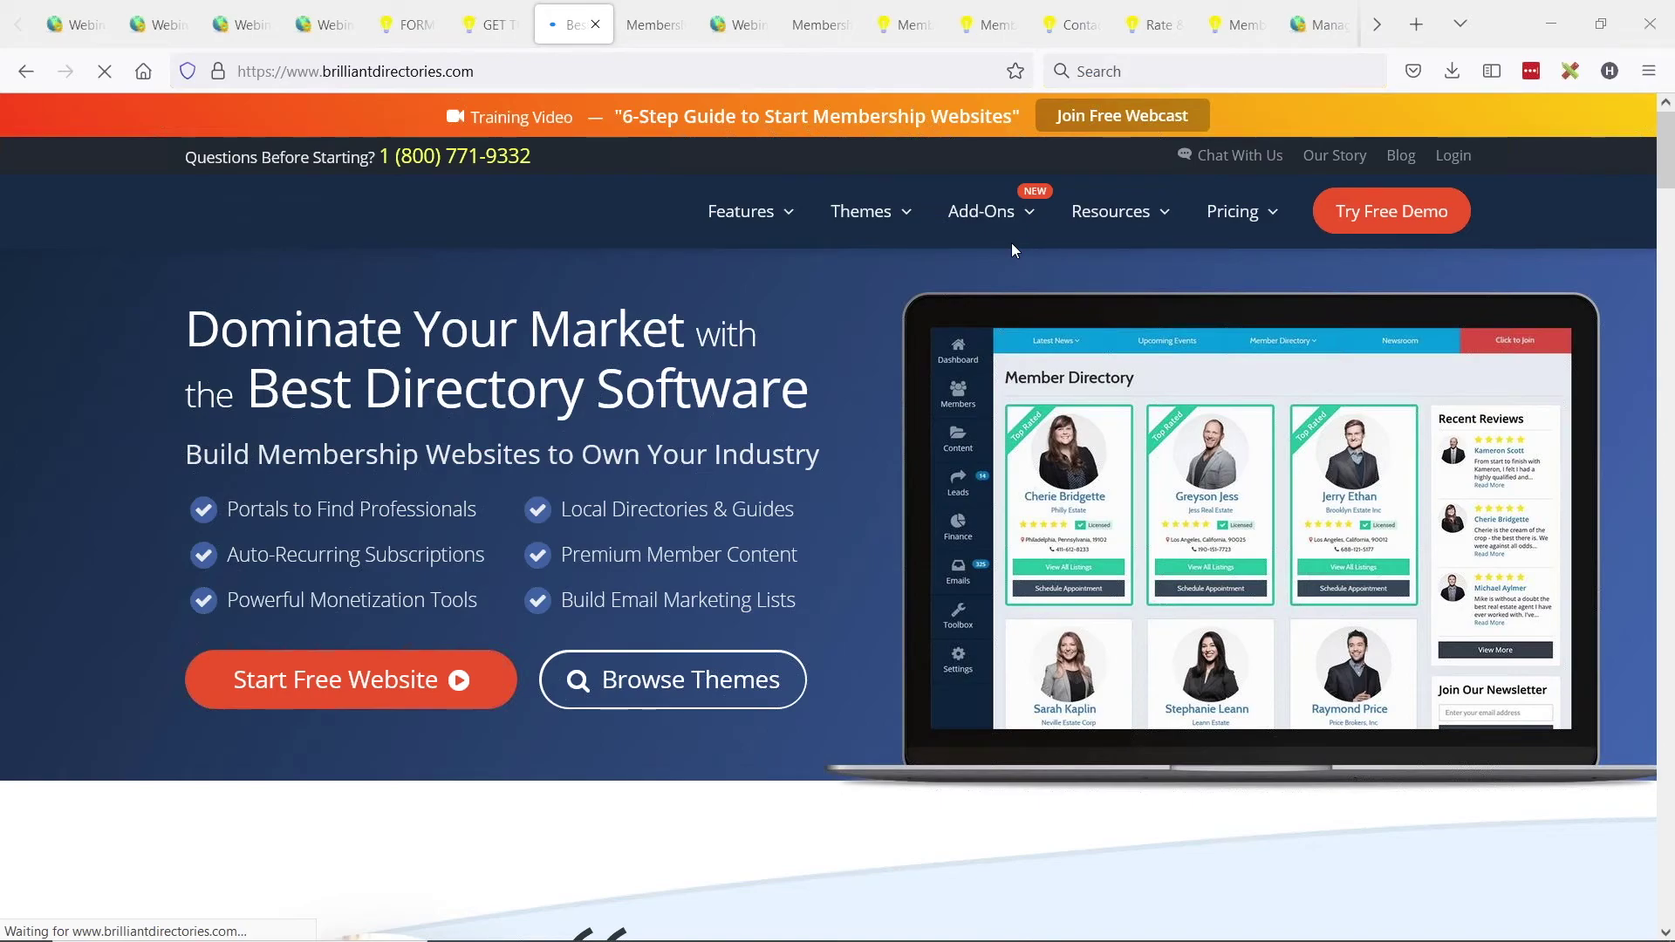
# Review the Clone My Website service page ($45 per clone) under Website Services, then return to the slideshow.
pyautogui.moveTo(1012, 247)
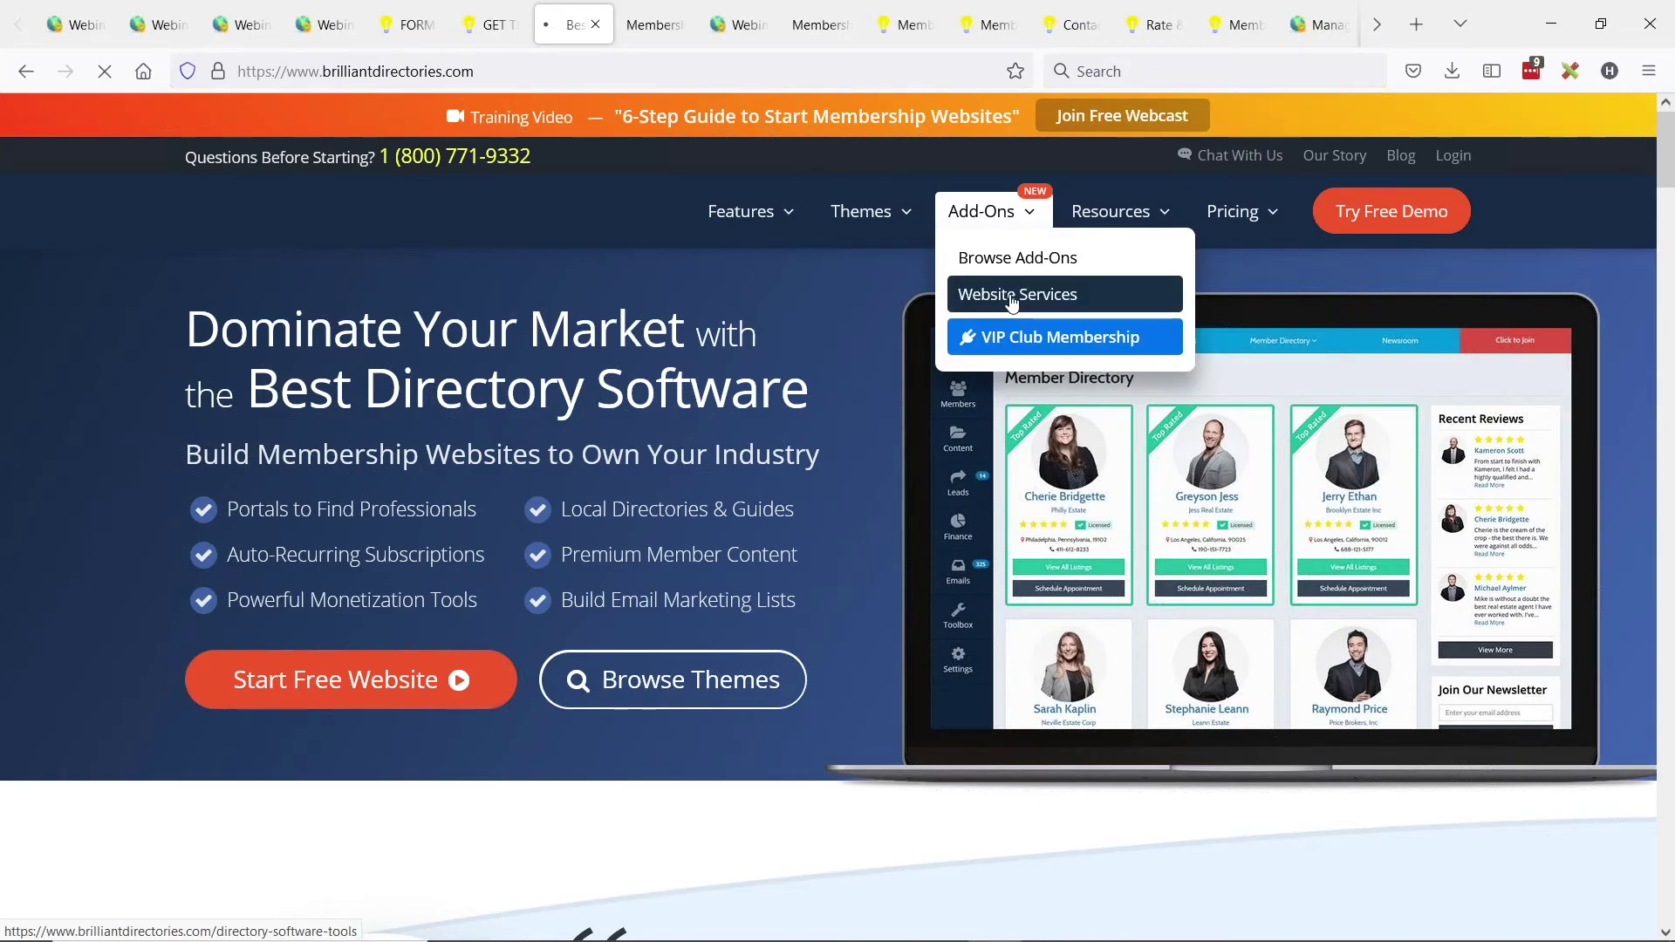
pyautogui.click(1009, 292)
pyautogui.scroll(-4, 959, 495)
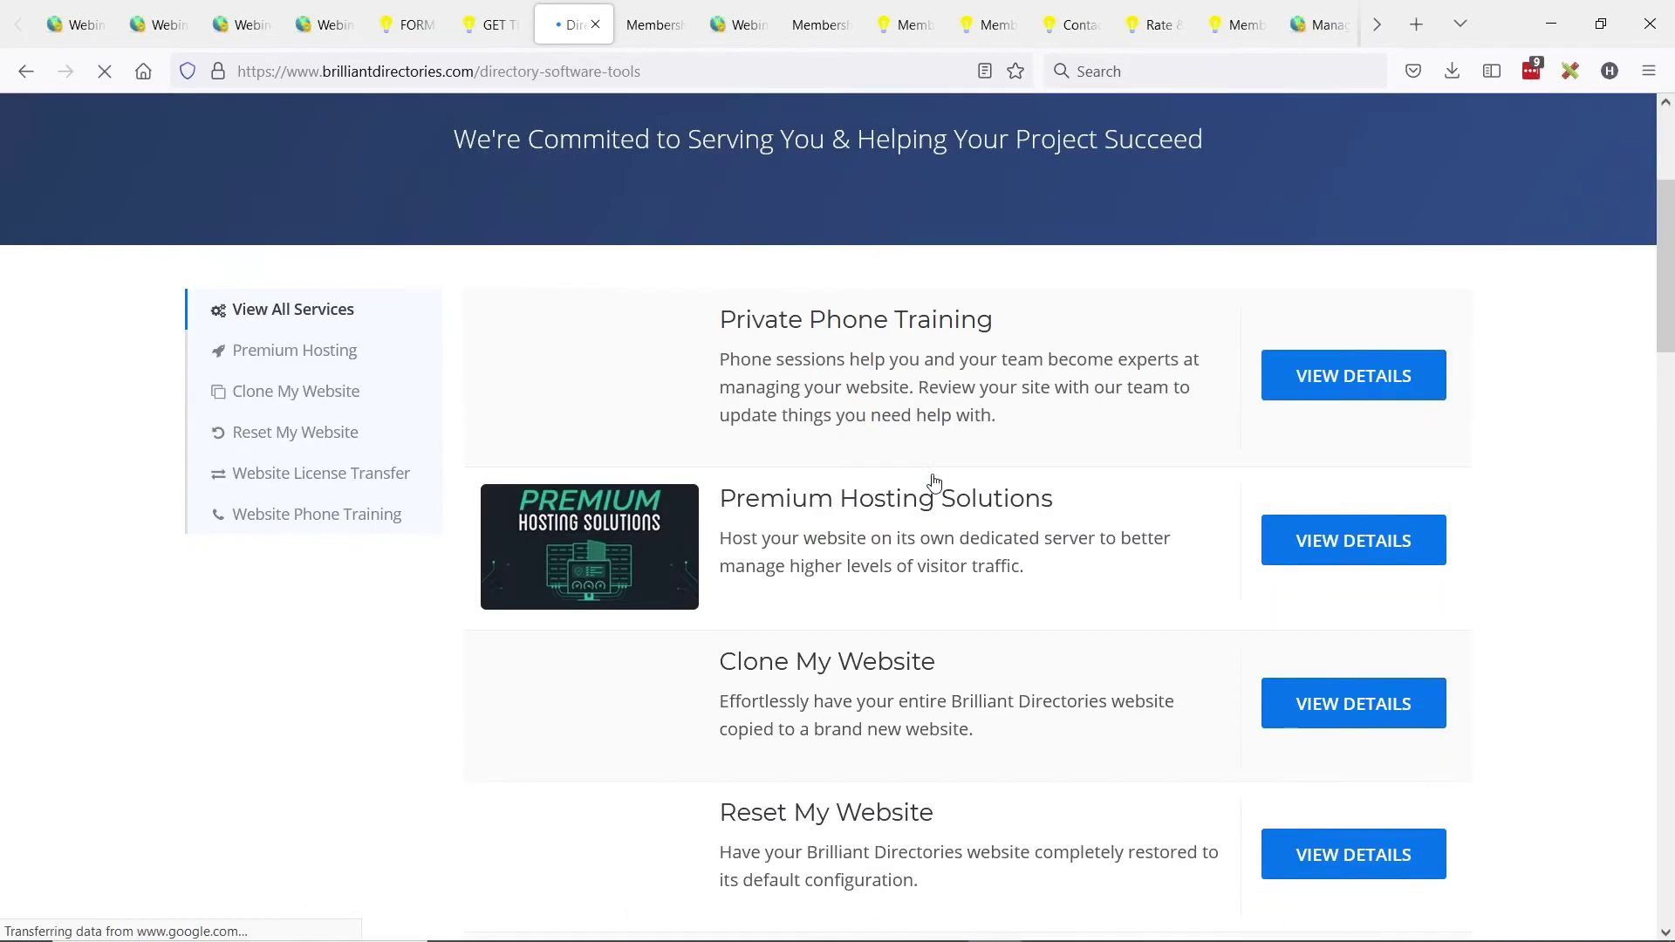
pyautogui.click(808, 639)
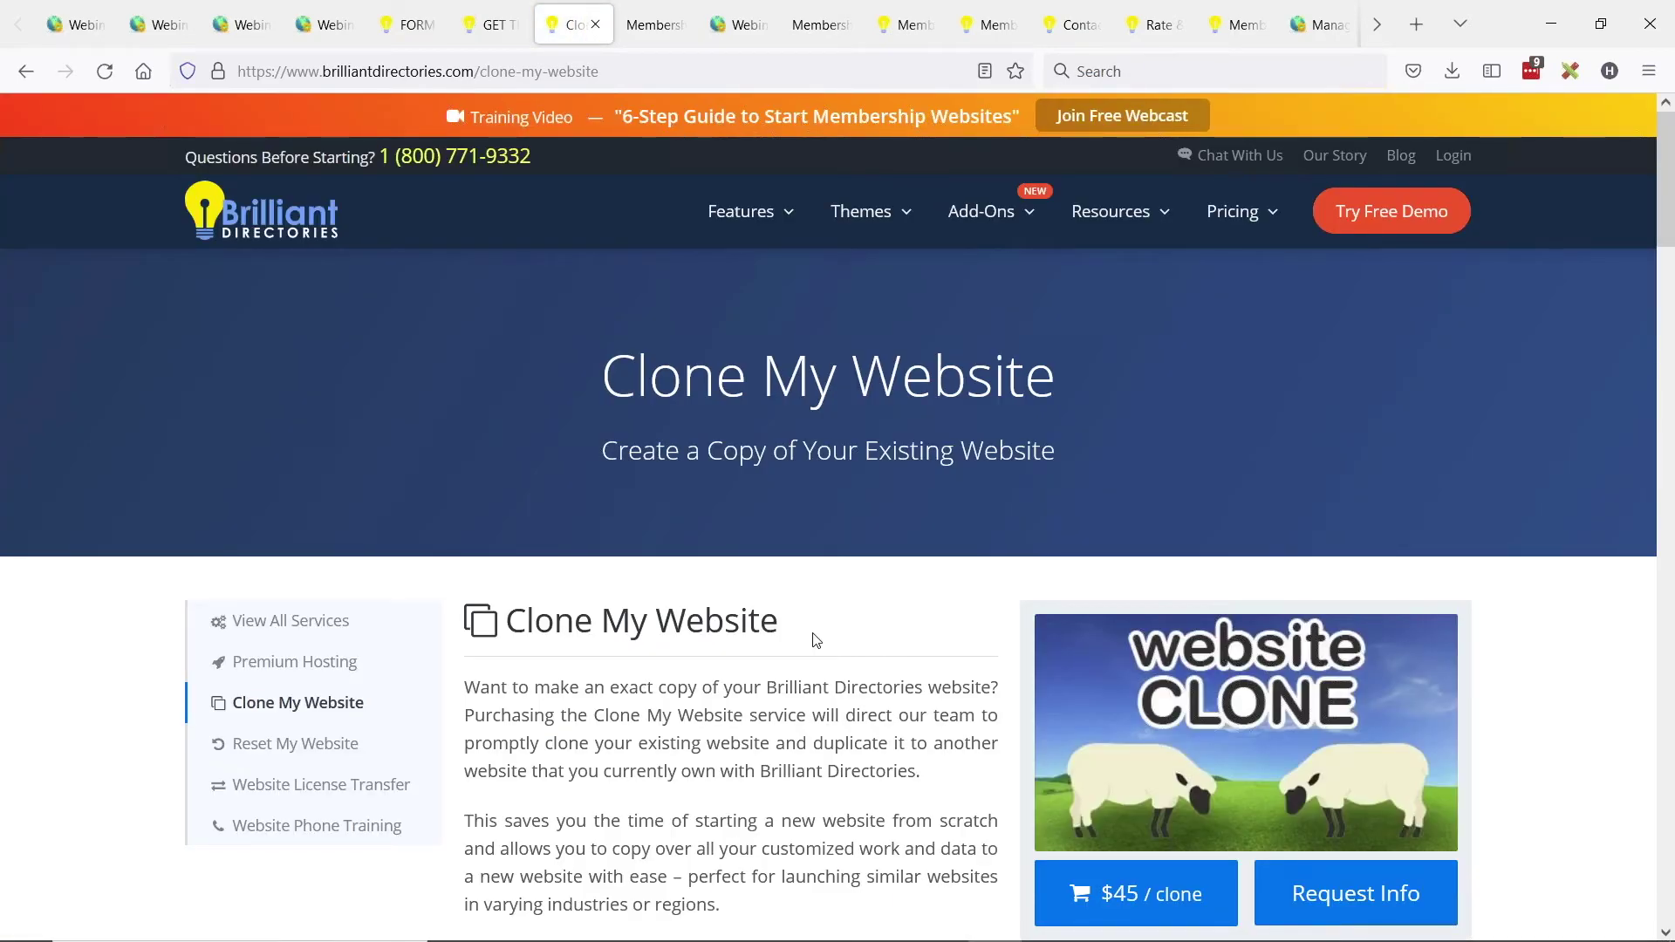
pyautogui.click(568, 66)
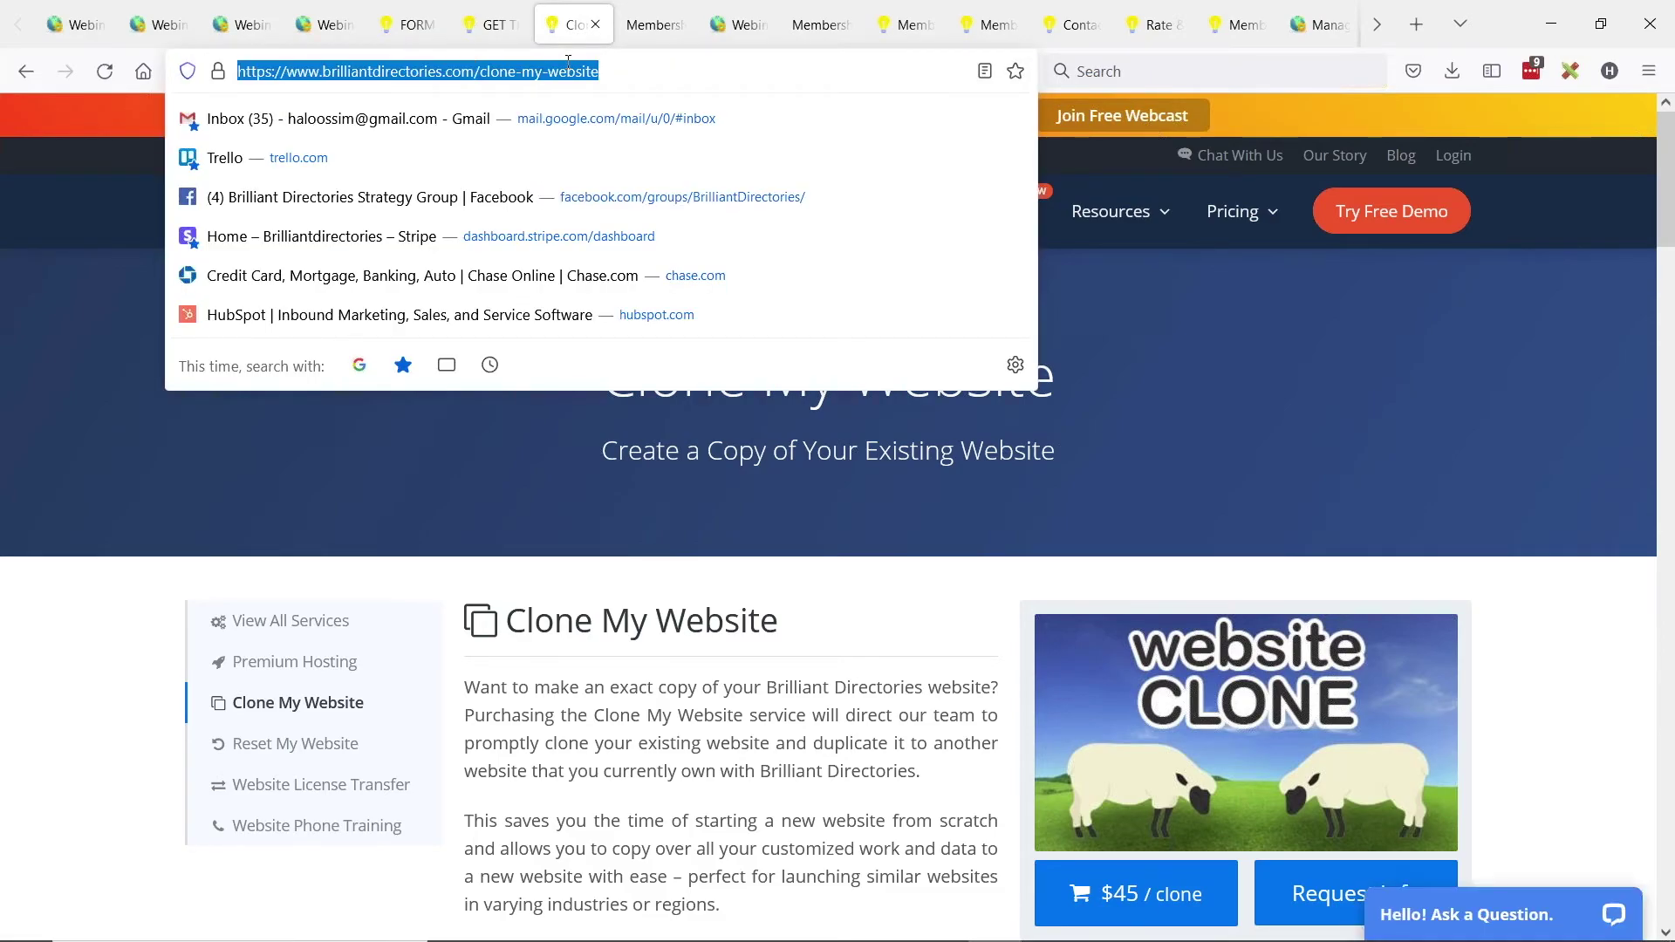
pyautogui.click(854, 722)
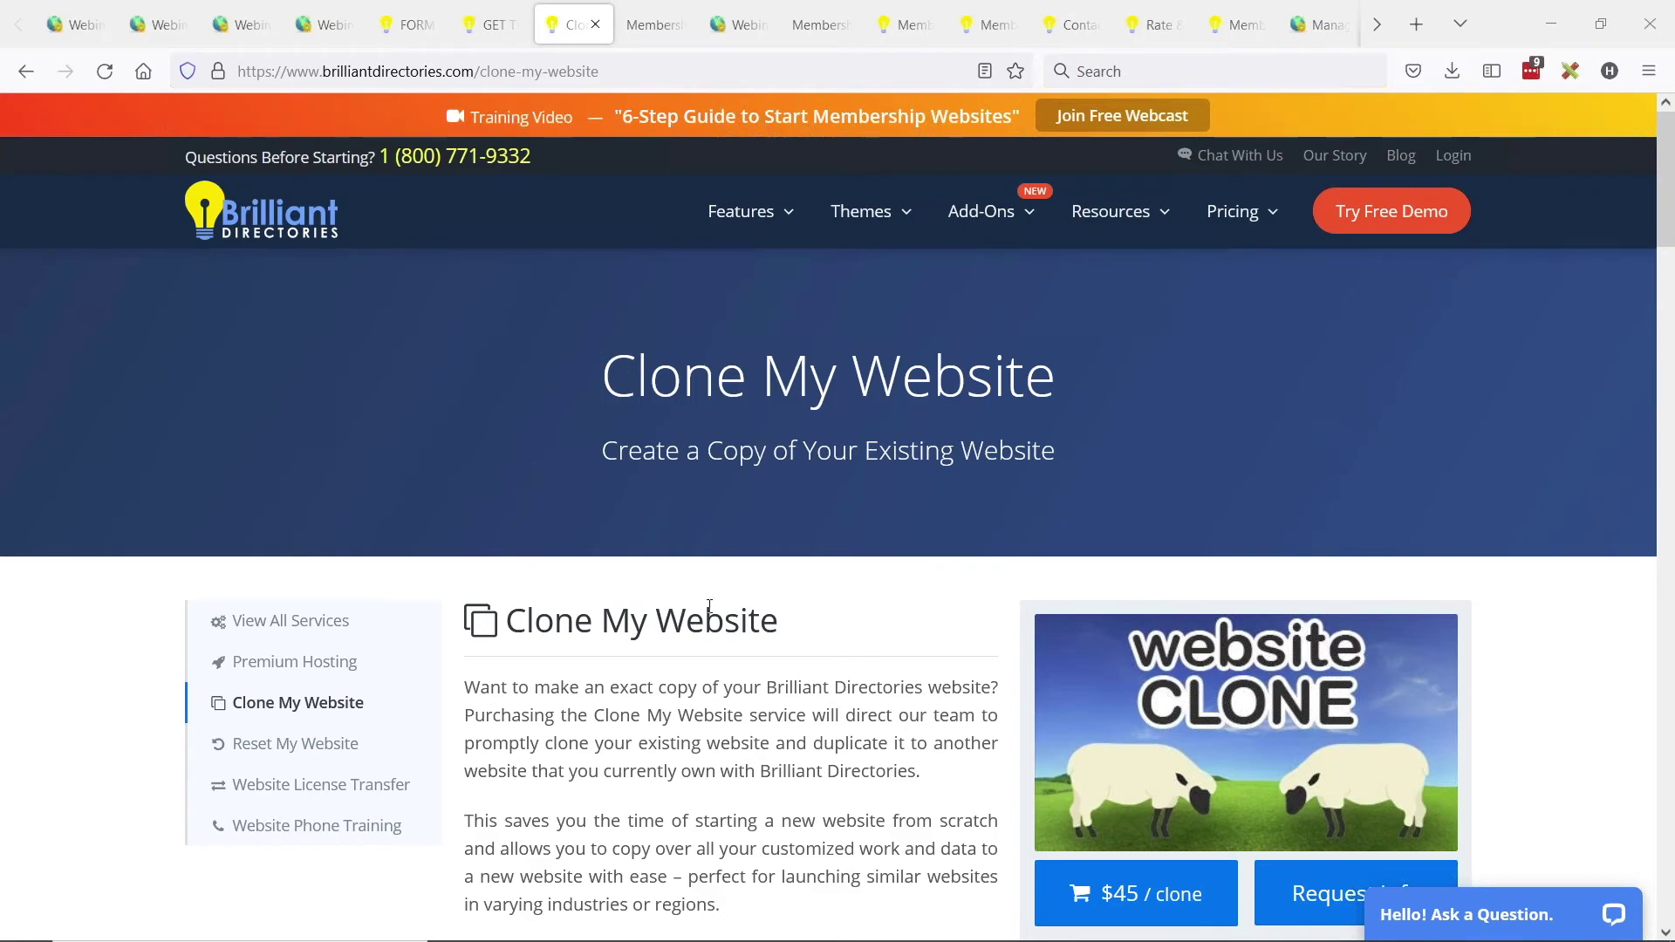
pyautogui.scroll(-1, 710, 522)
pyautogui.scroll(-2, 710, 521)
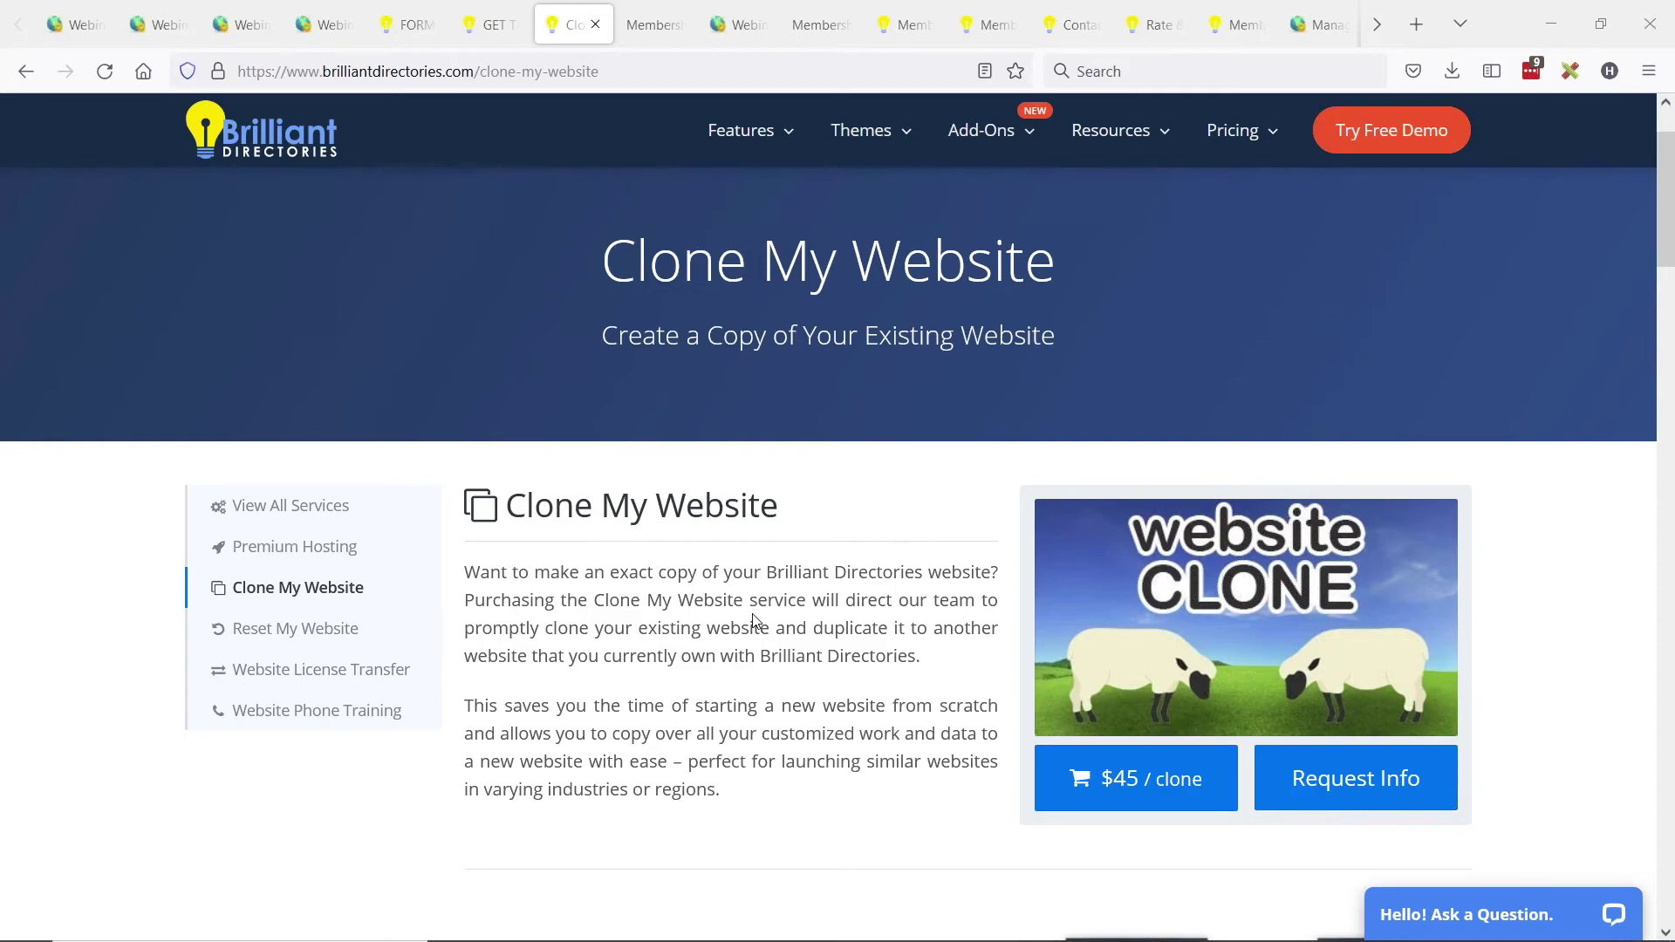
pyautogui.hotkey('alt', 'Tab')
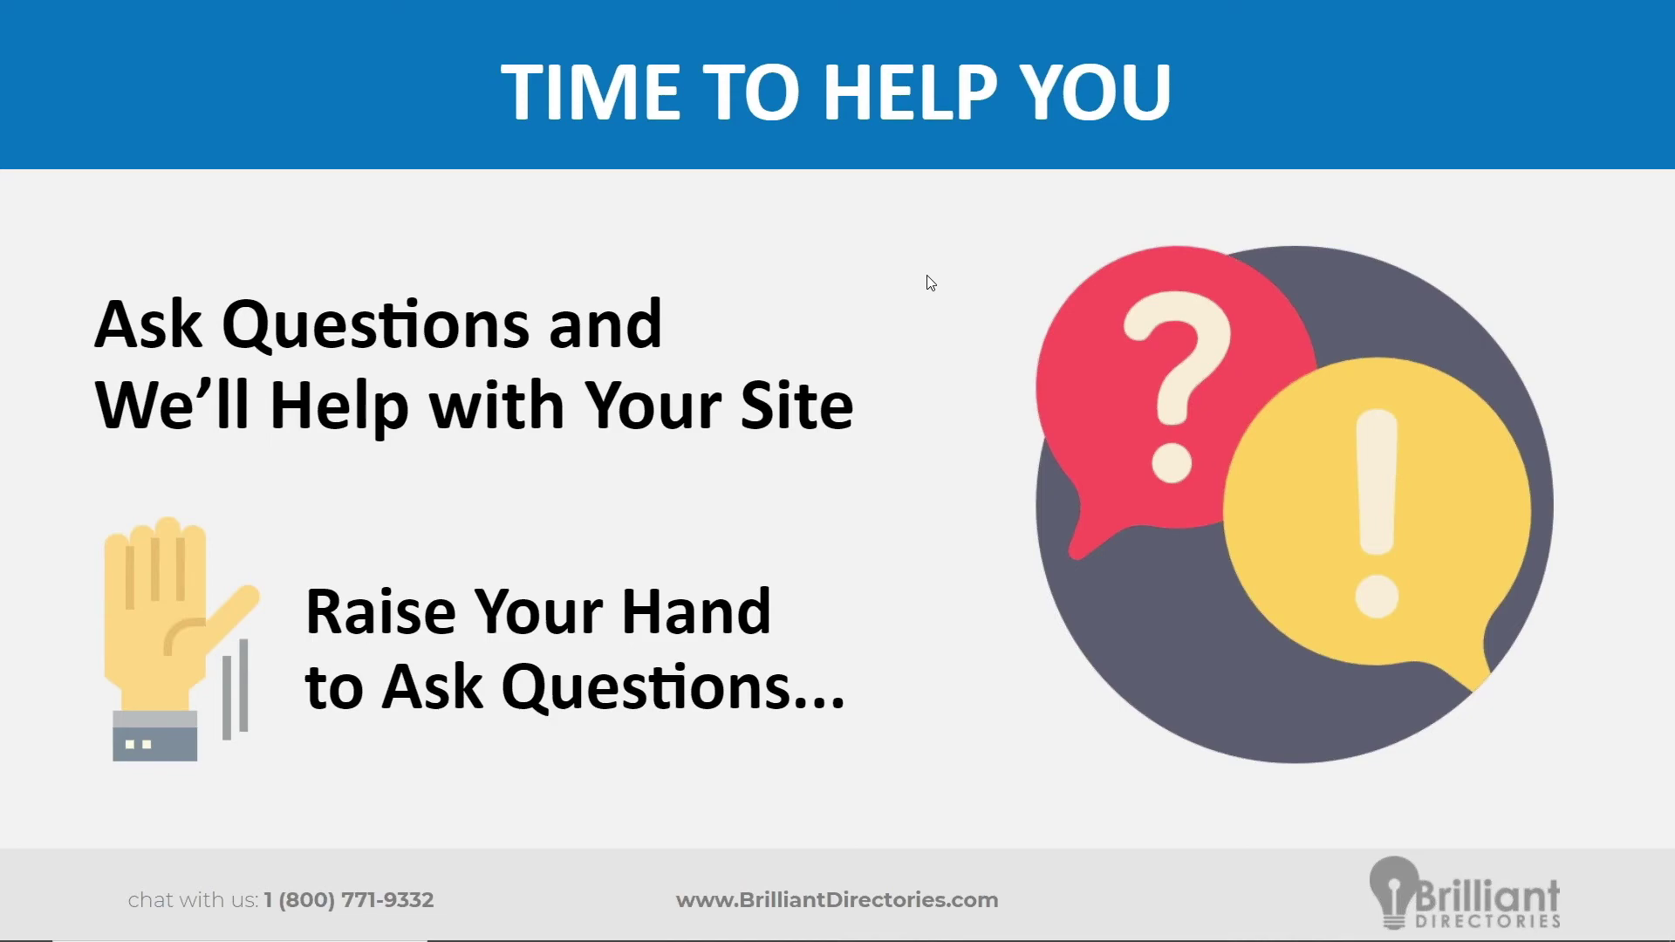
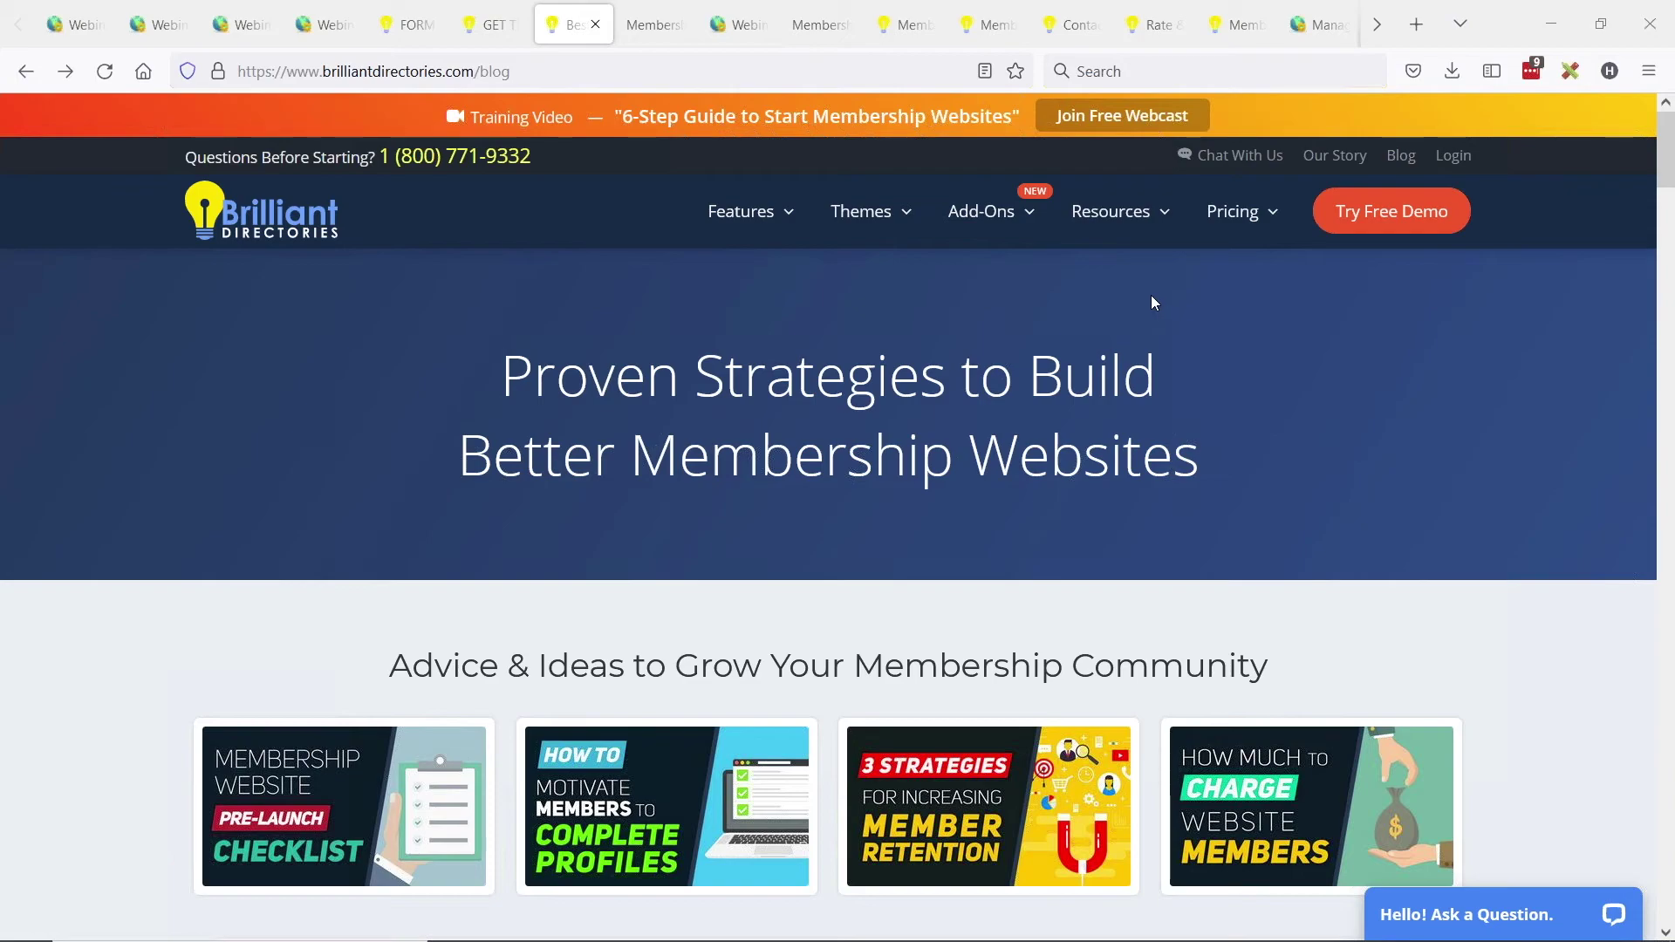
# Go to the Brilliant Directories blog of membership-website articles from the site's top bar.
pyautogui.click(1399, 157)
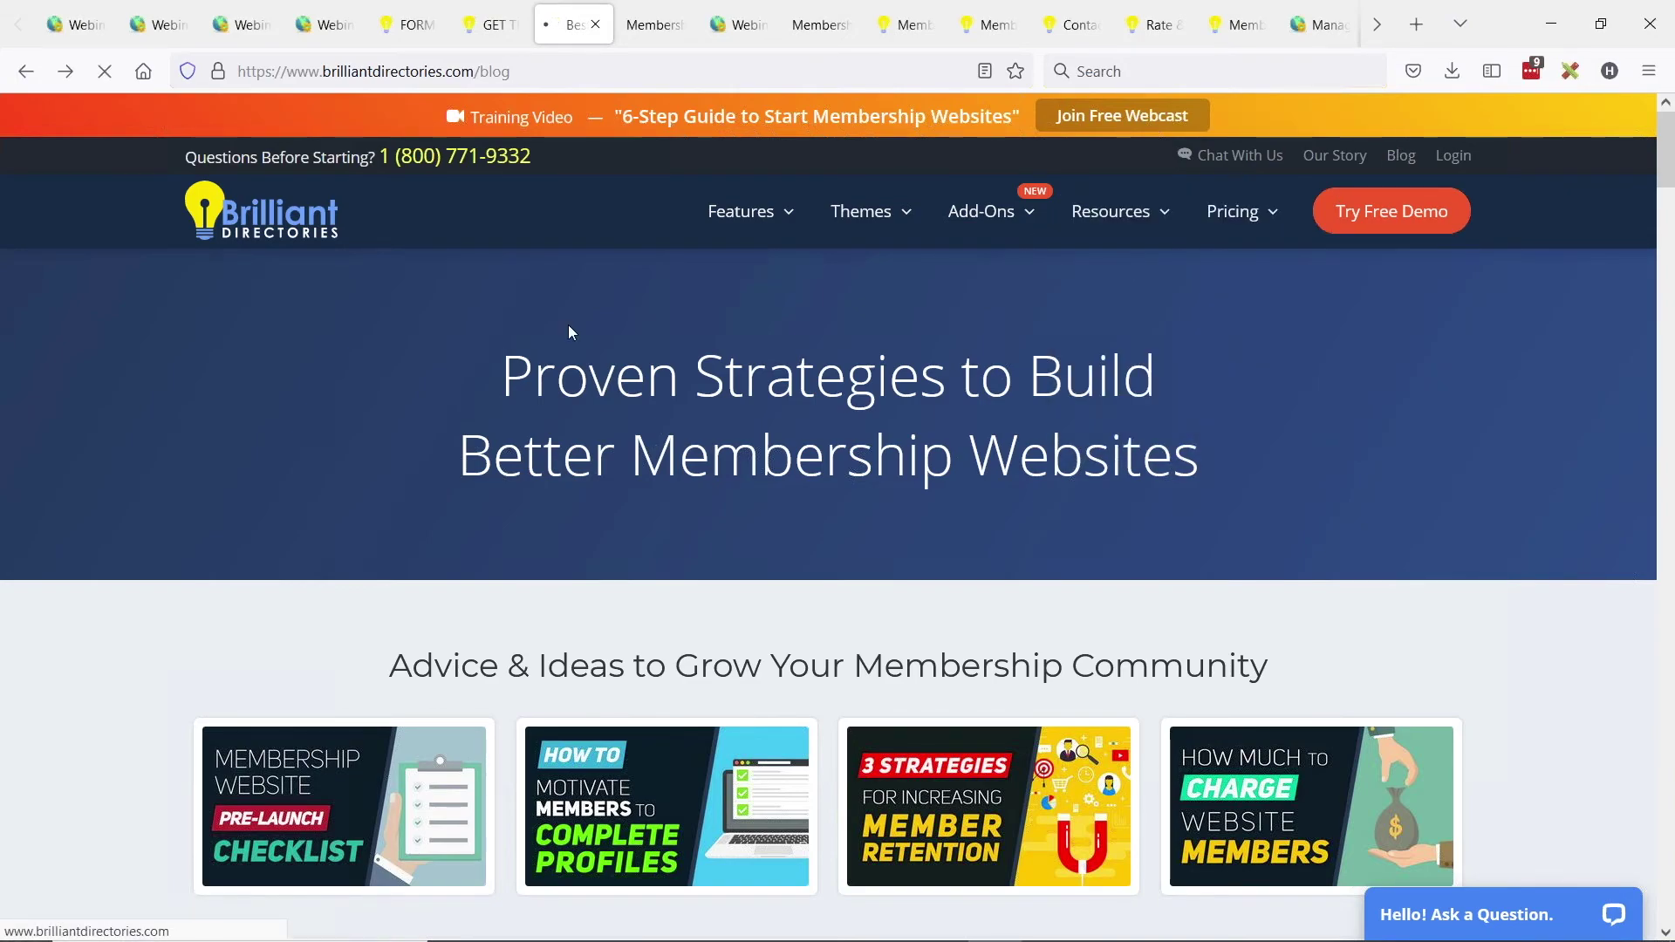
# Open the 'How to Embed Videos' blog article and launch its embedded video on YouTube.
pyautogui.scroll(-4, 665, 775)
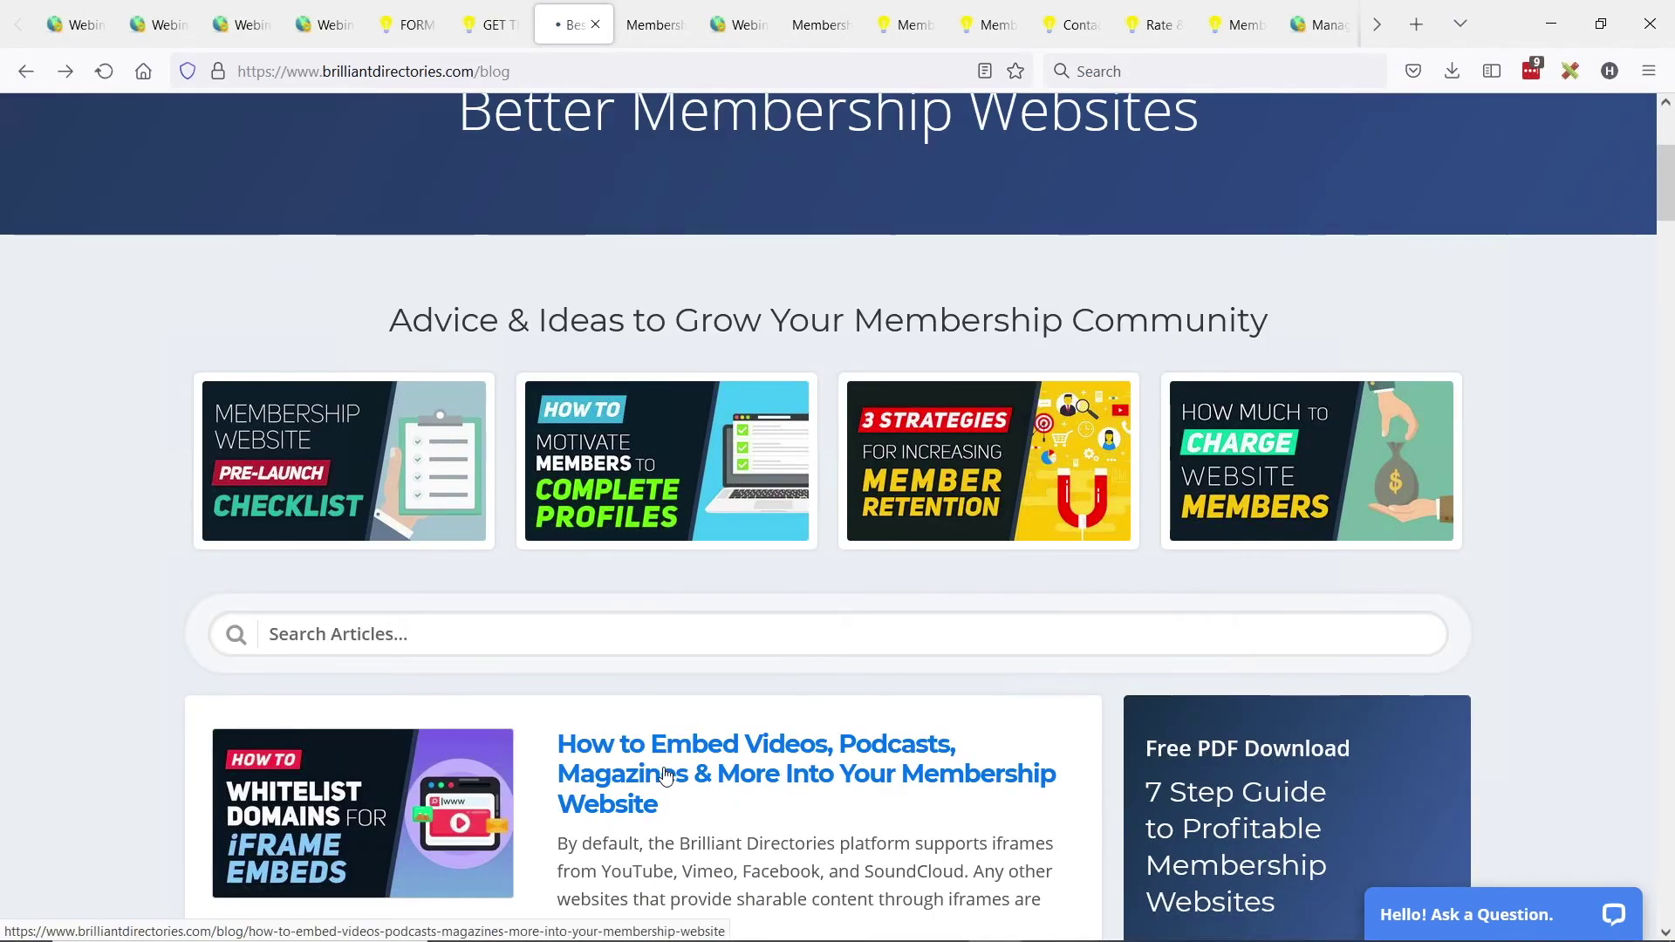
pyautogui.click(666, 752)
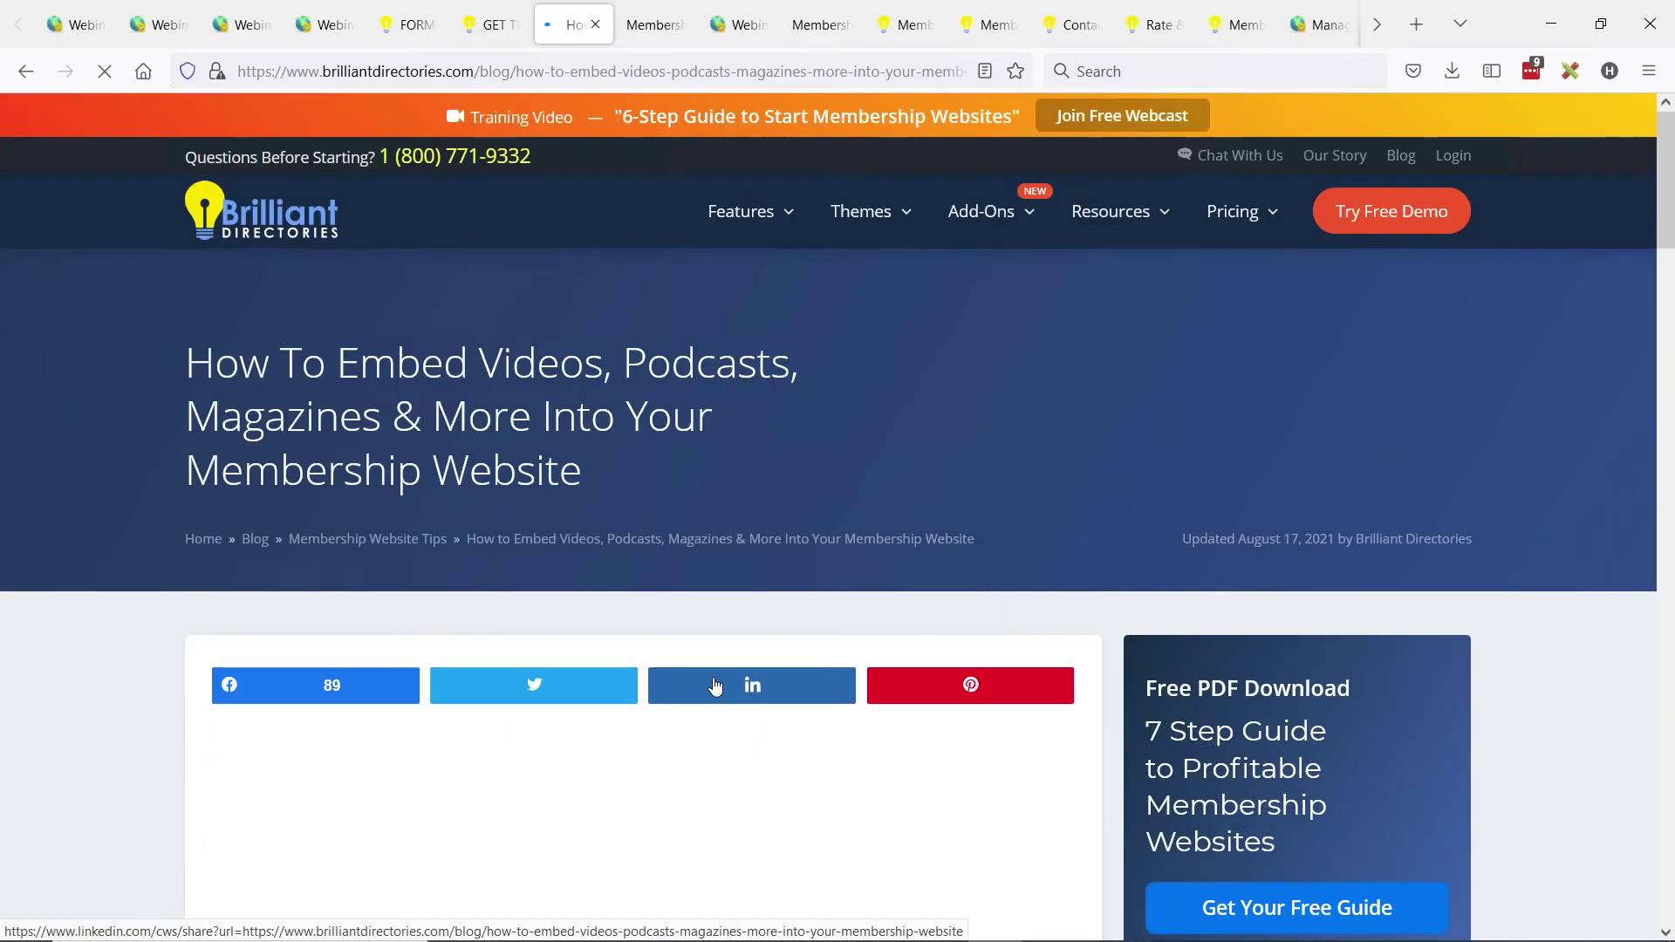
pyautogui.scroll(-3, 755, 415)
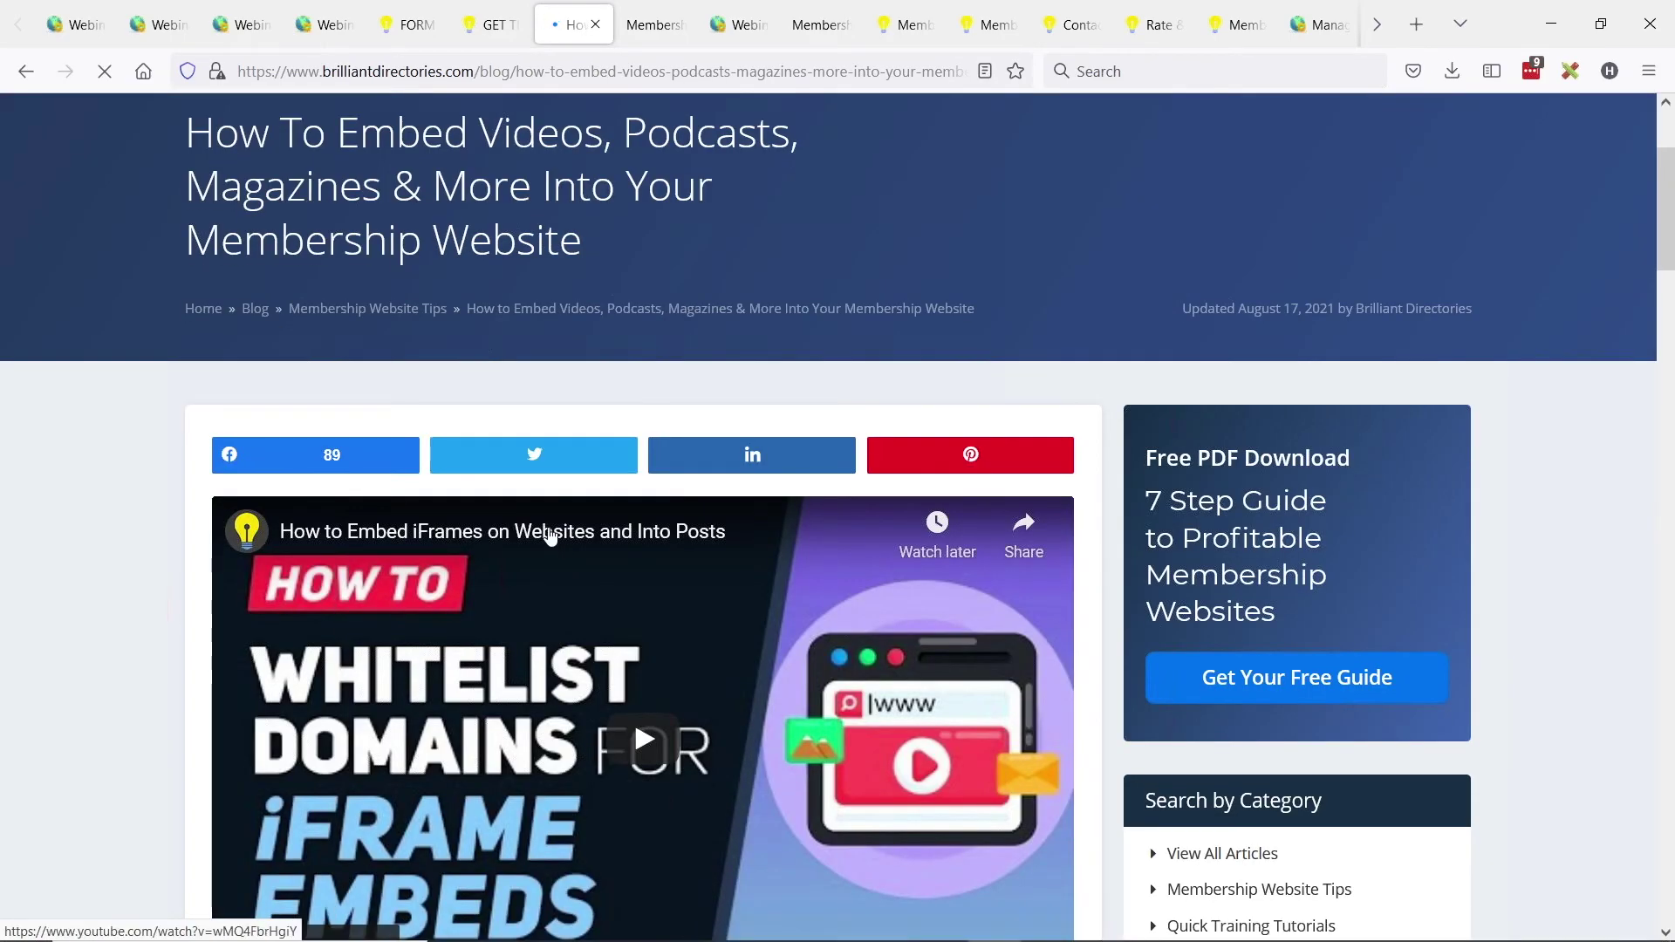
pyautogui.click(434, 537)
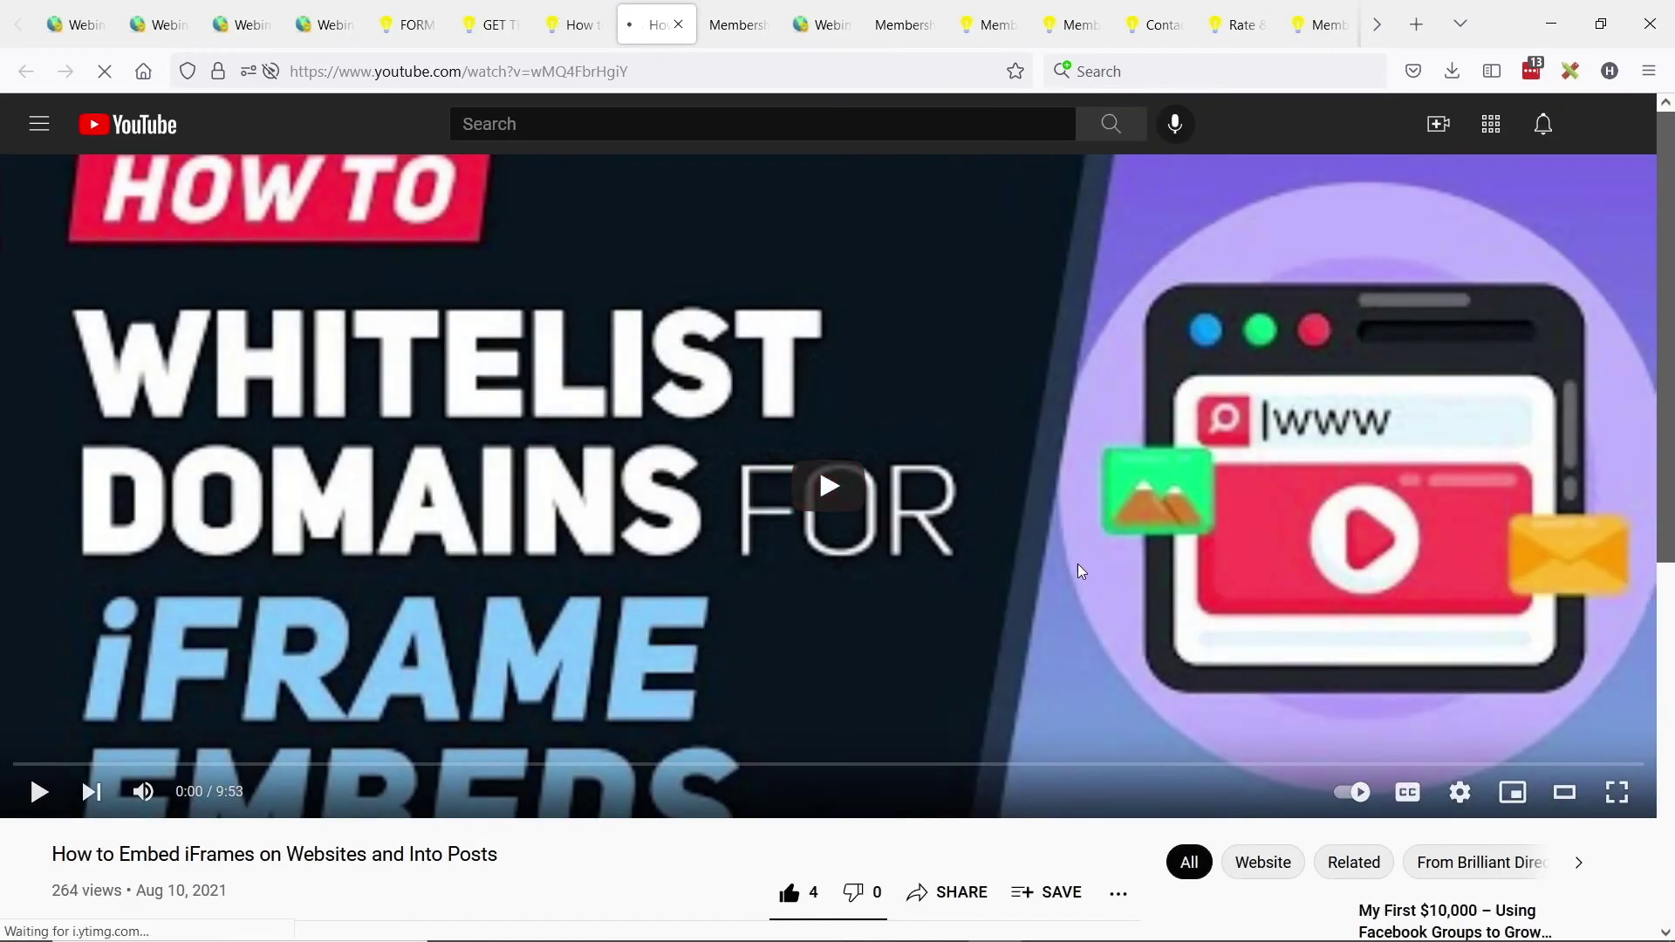
# Copy the iframe embed code for 'How to Embed iFrames on Websites and Into Posts'.
pyautogui.scroll(-2, 1076, 564)
pyautogui.scroll(-2, 986, 432)
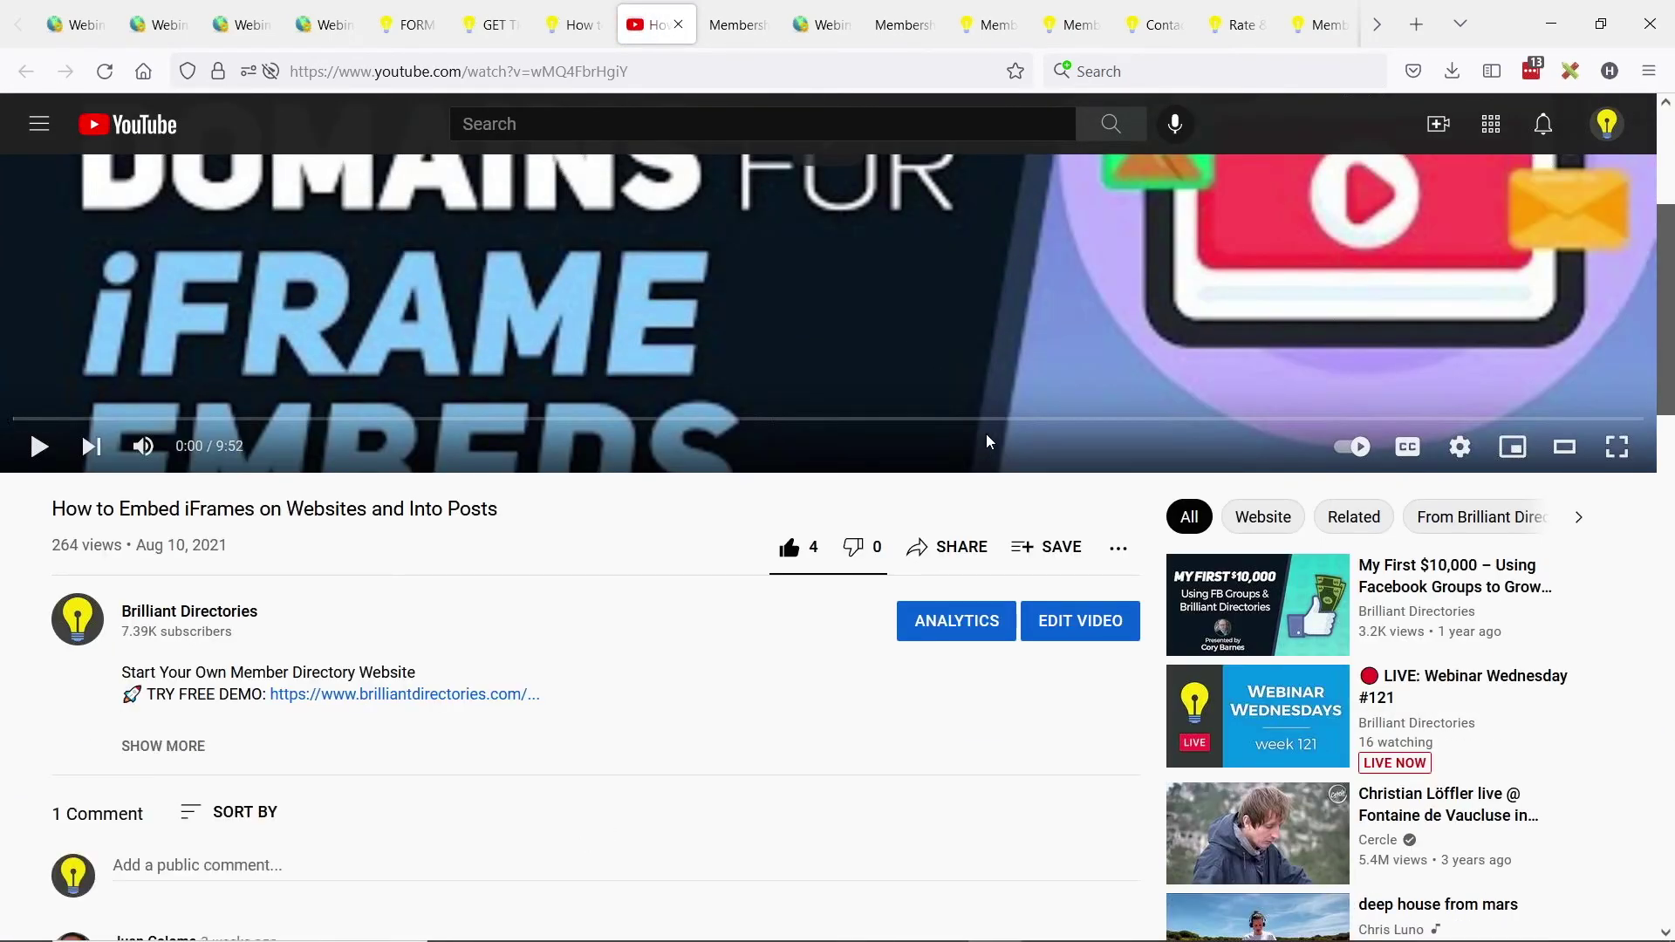
pyautogui.click(947, 548)
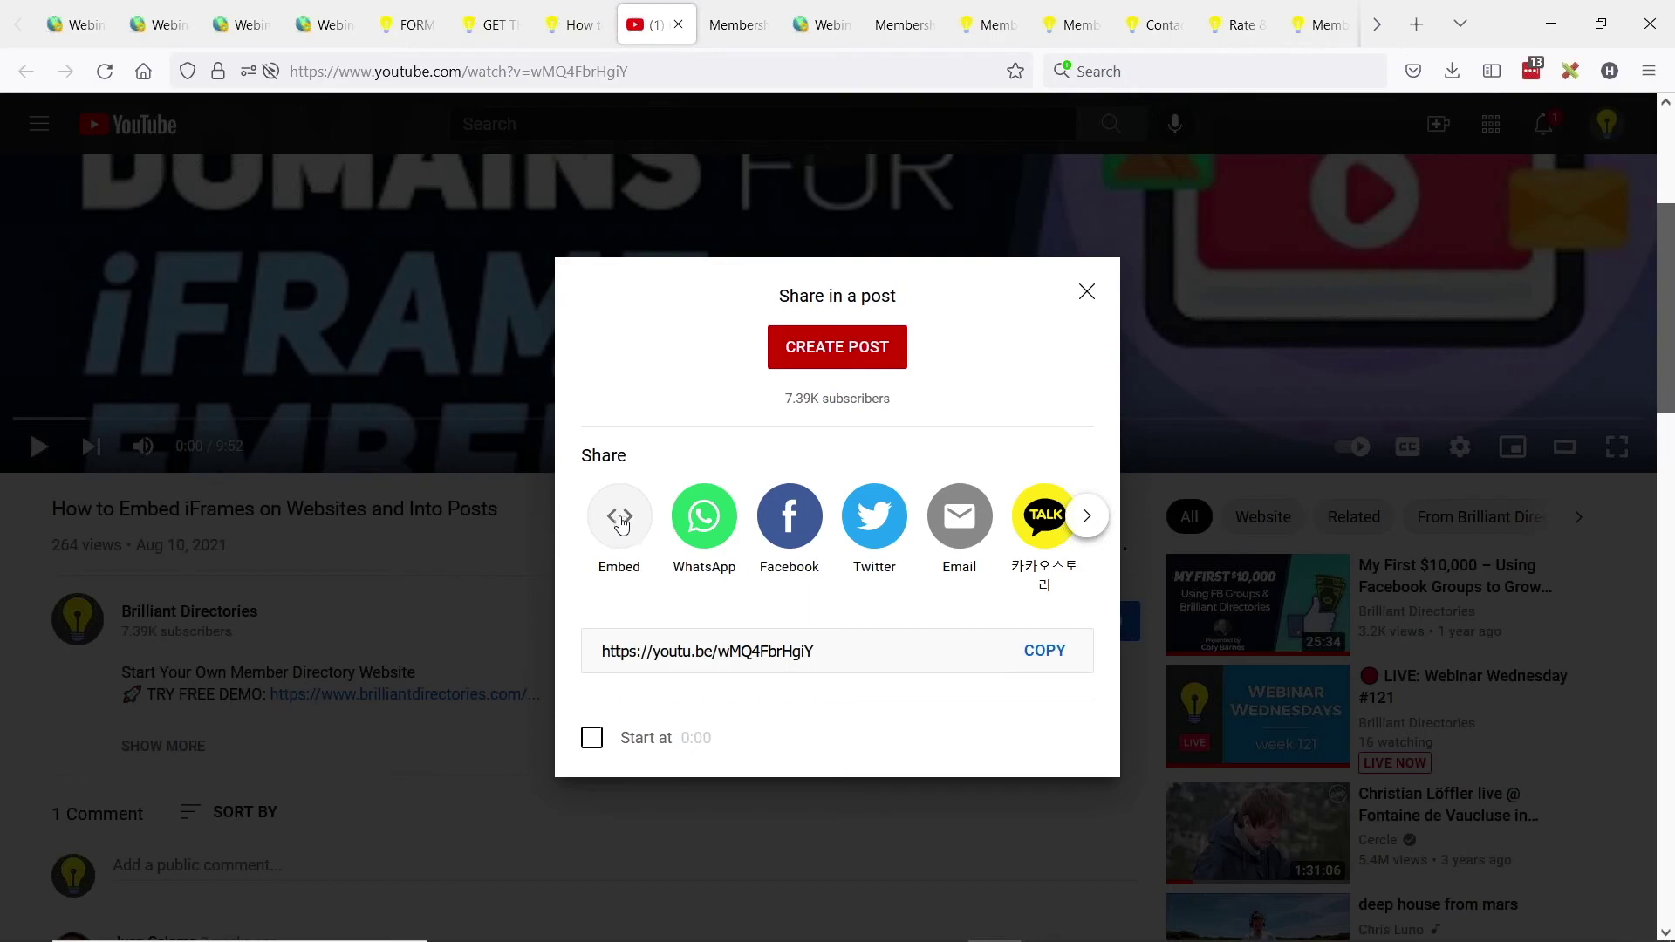
pyautogui.click(624, 526)
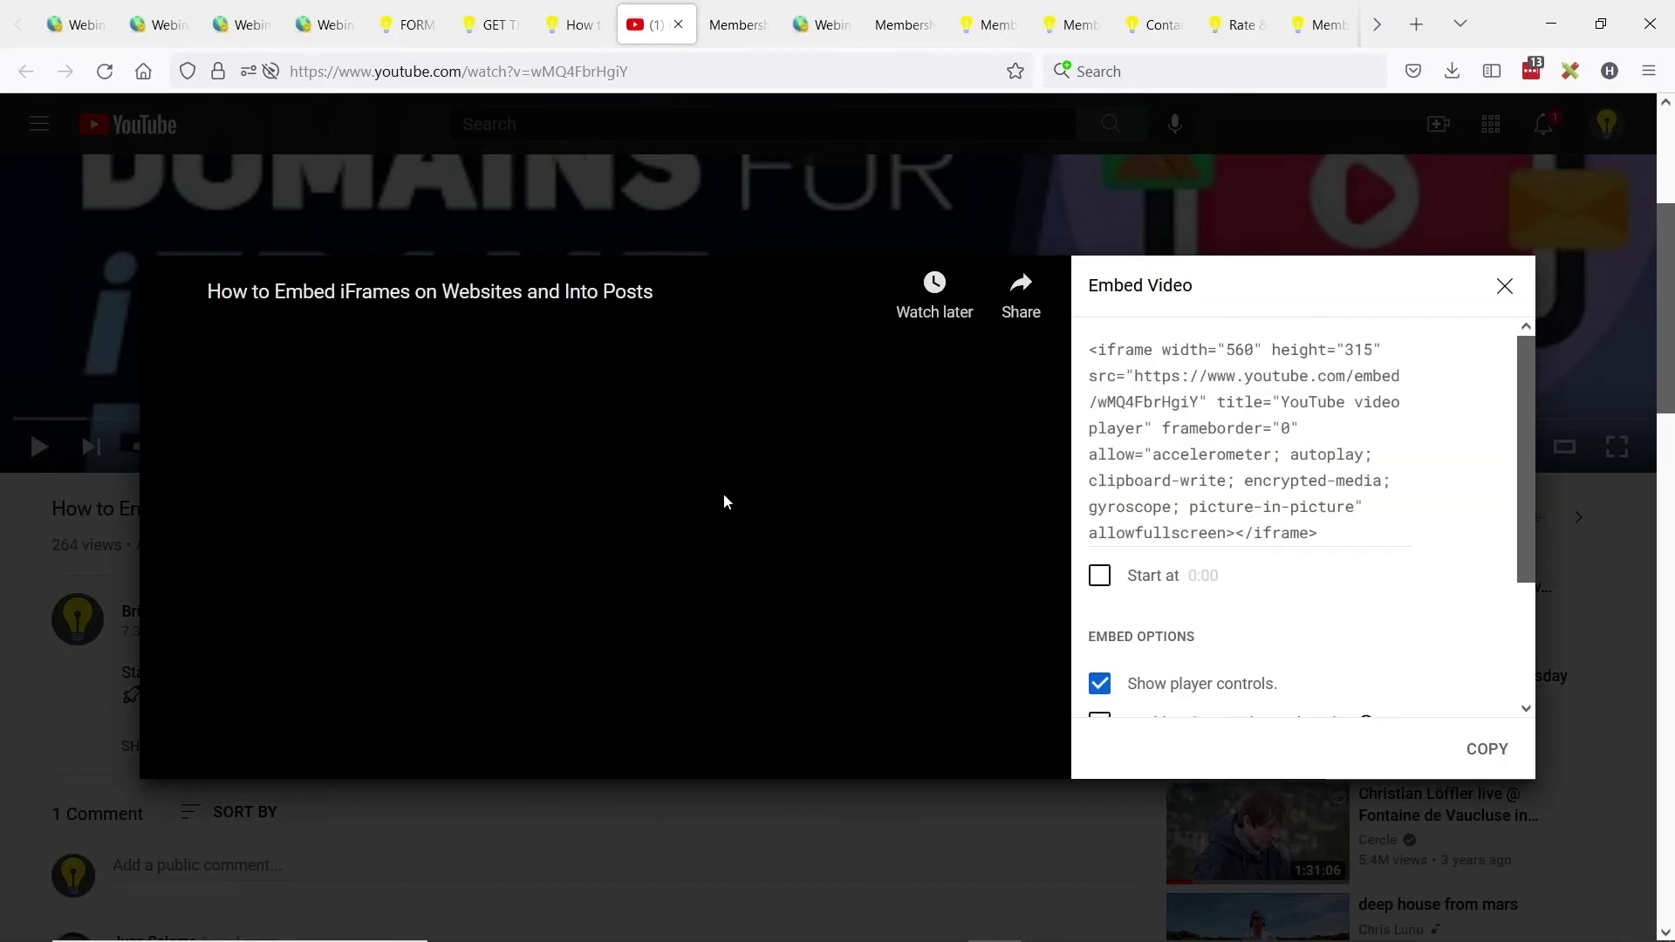
pyautogui.click(1196, 423)
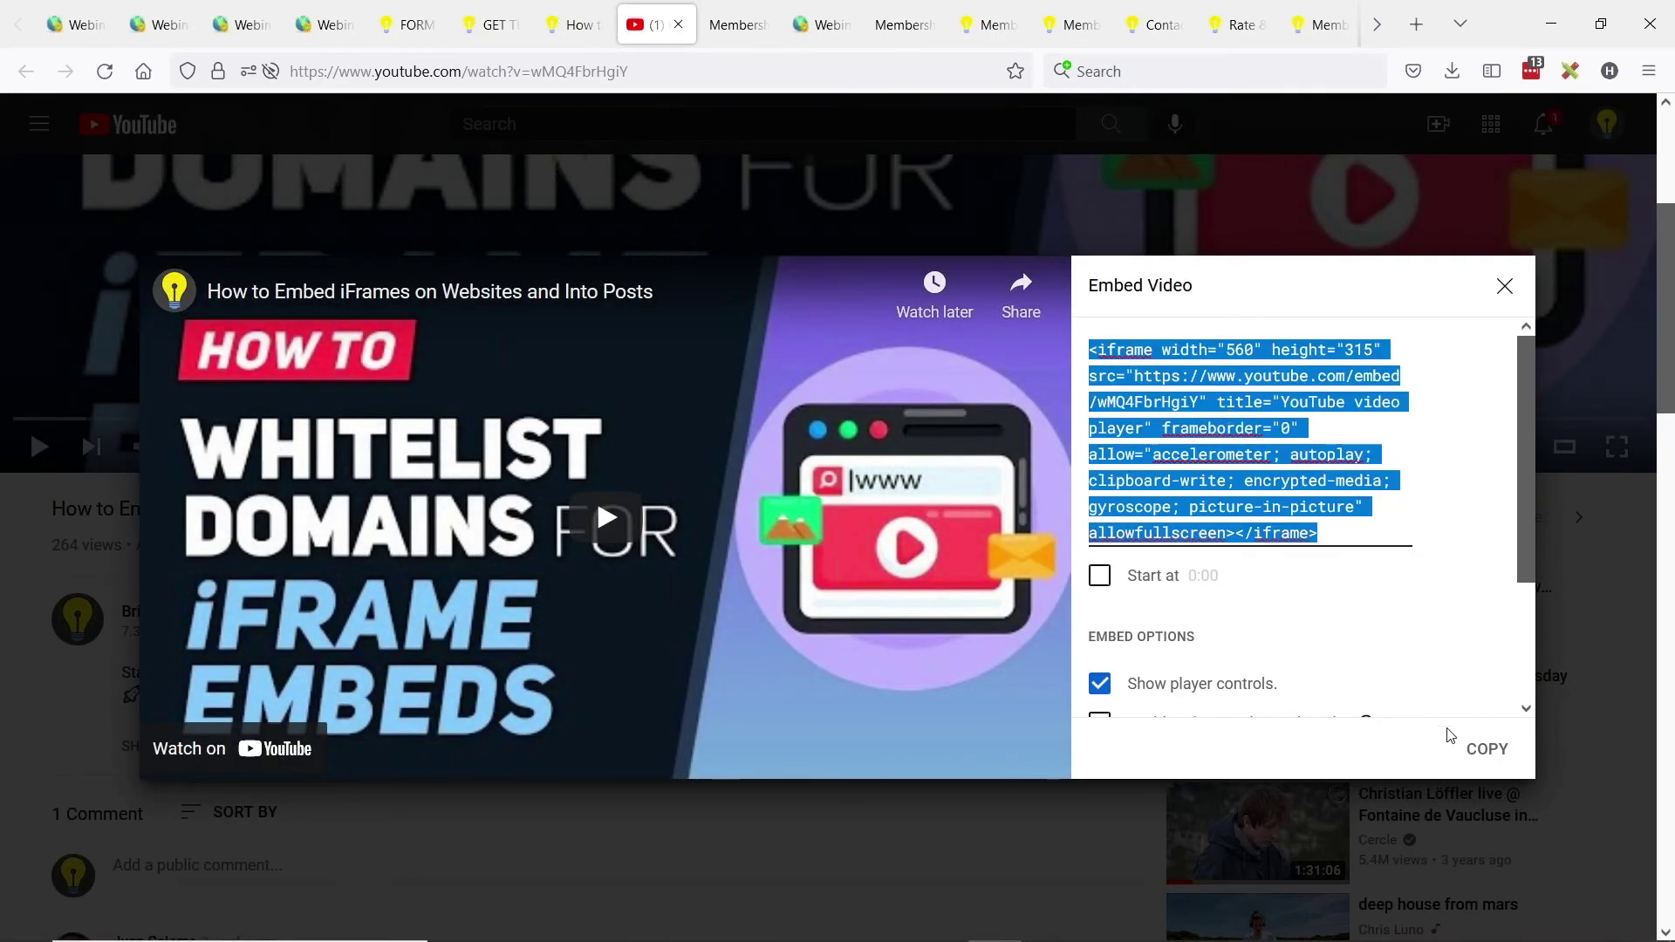
pyautogui.click(1483, 748)
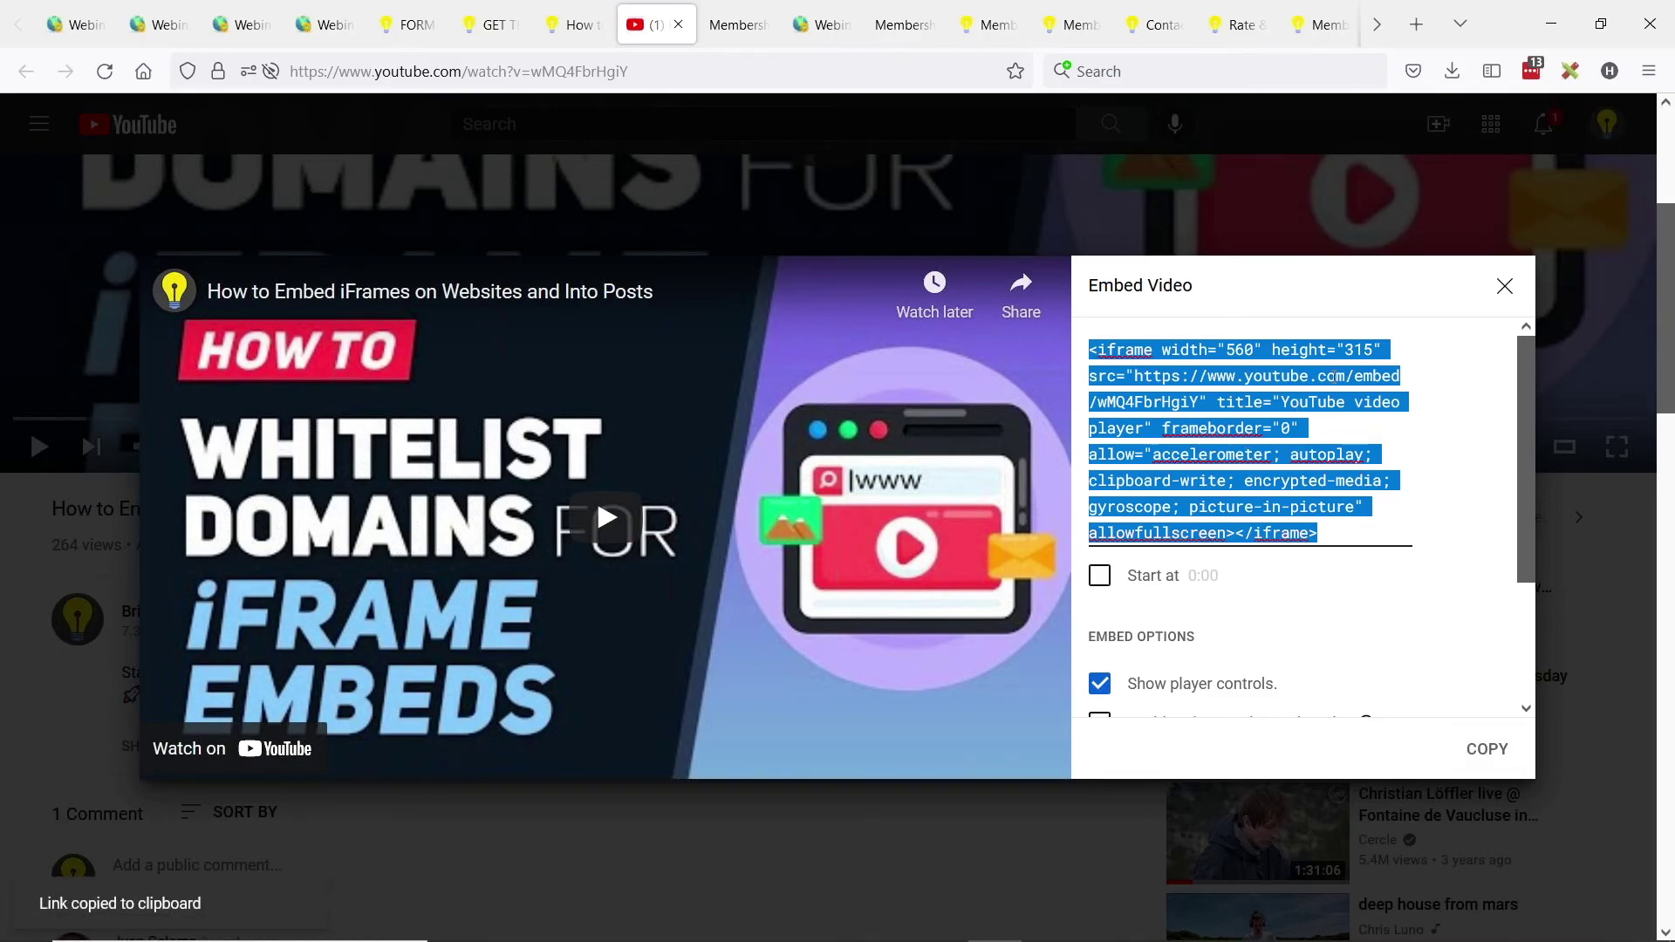
pyautogui.click(1504, 286)
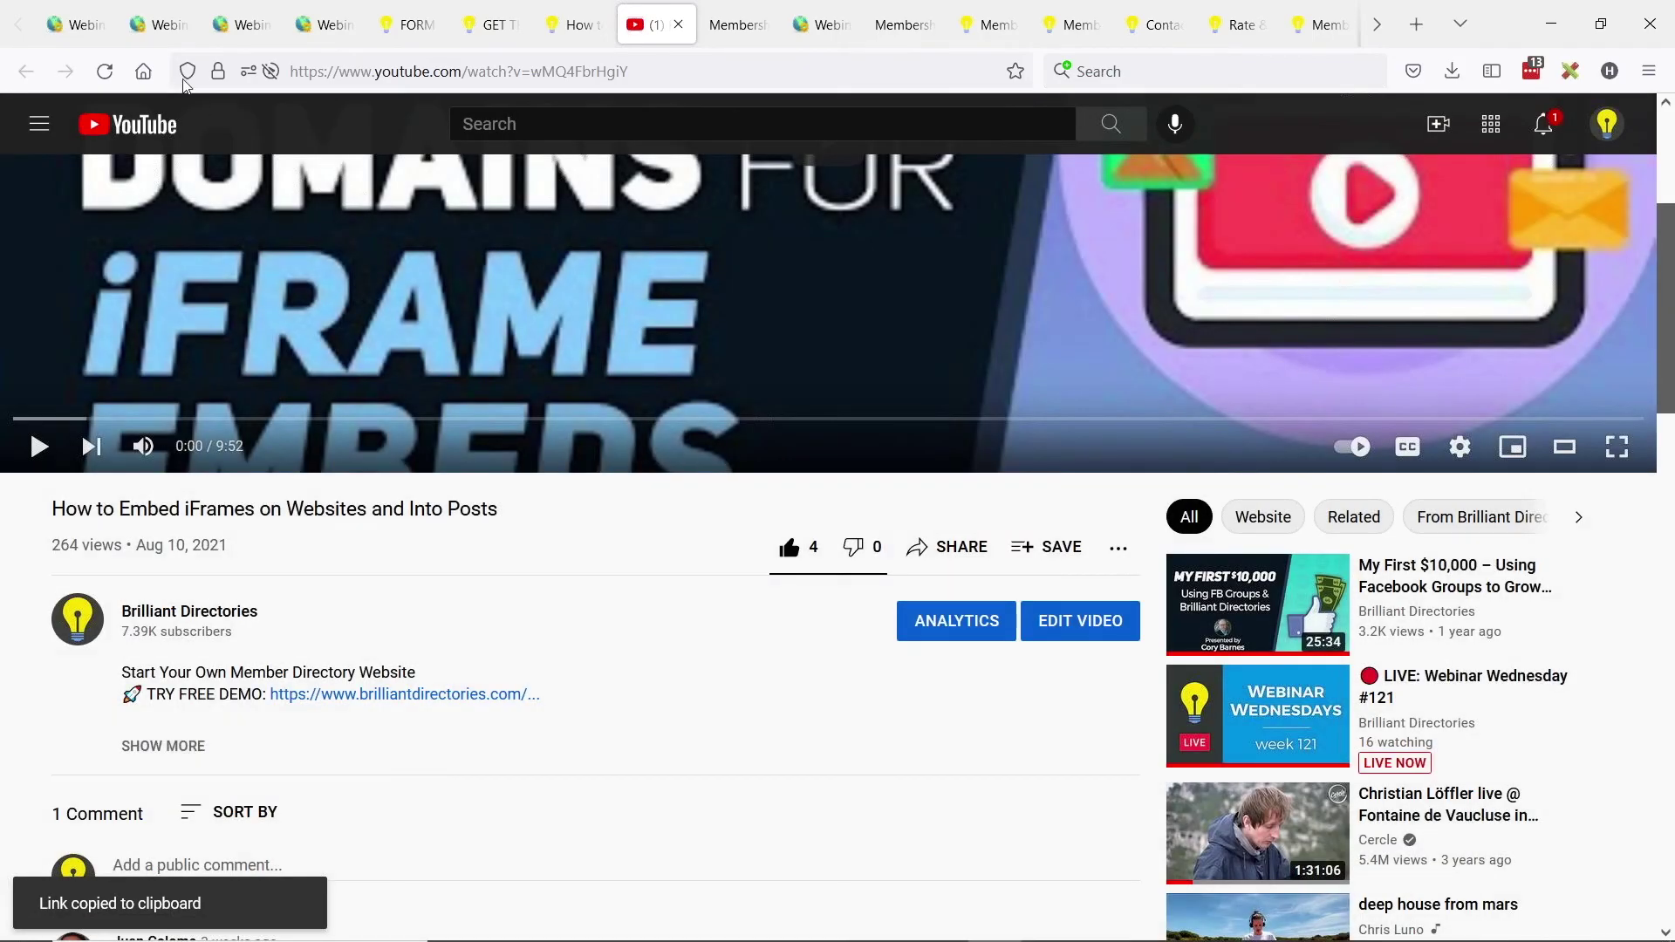
pyautogui.click(72, 26)
# From the admin web pages list, view the live GET THIS EBOOK page in a new tab.
pyautogui.click(157, 24)
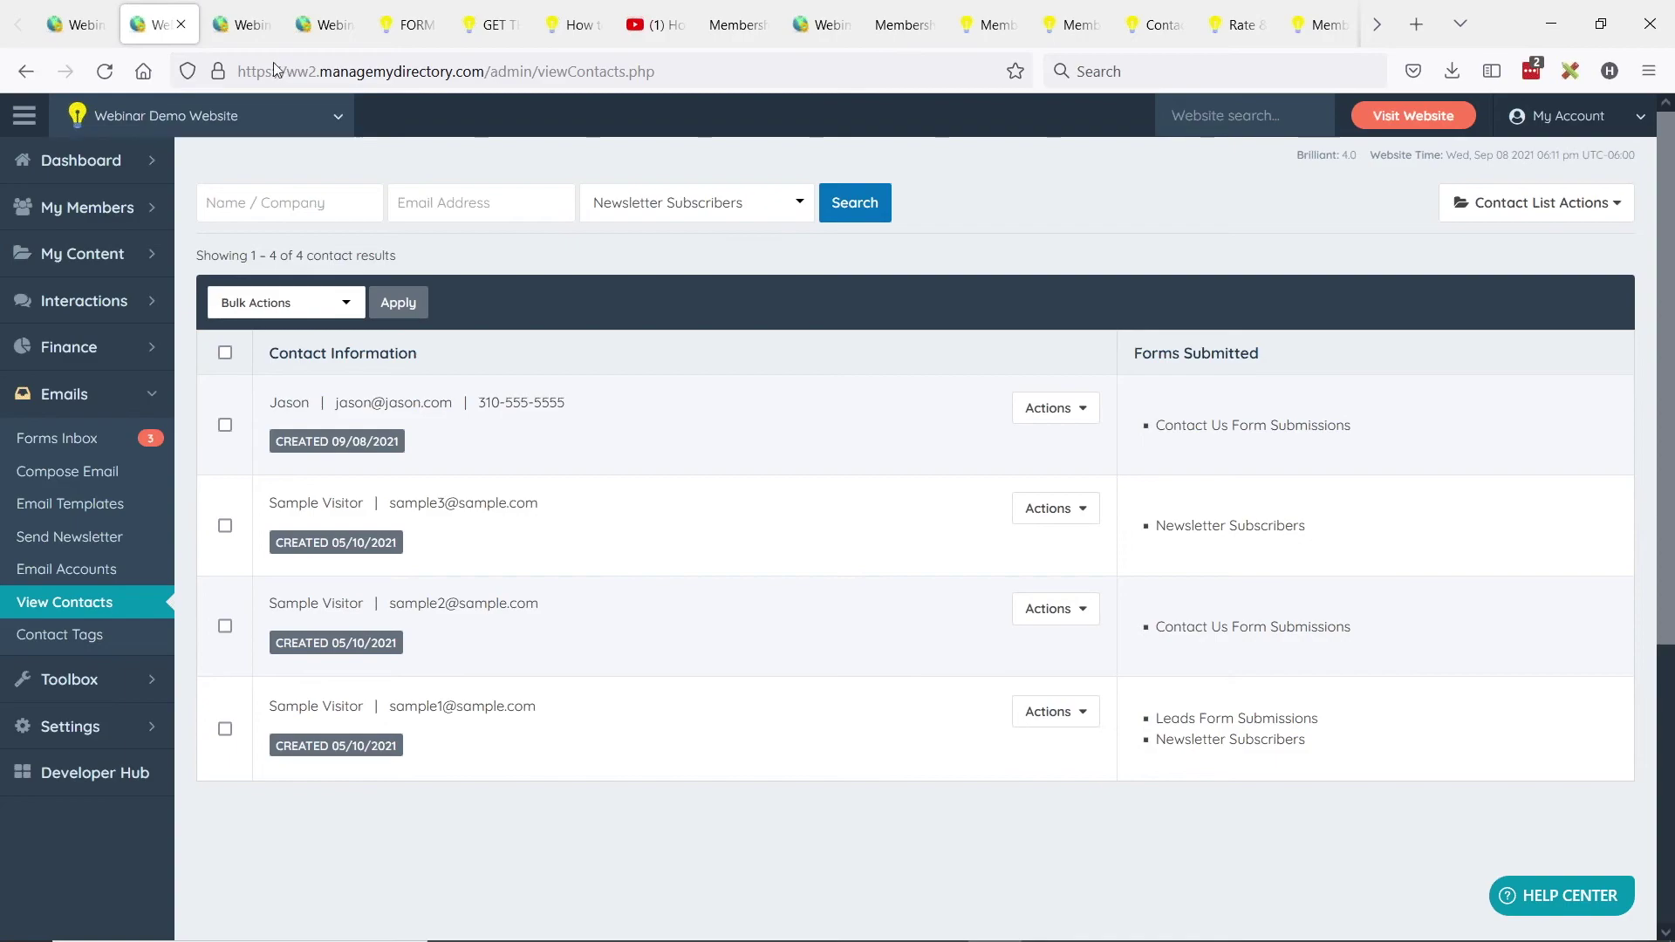
pyautogui.moveTo(161, 253)
pyautogui.click(273, 250)
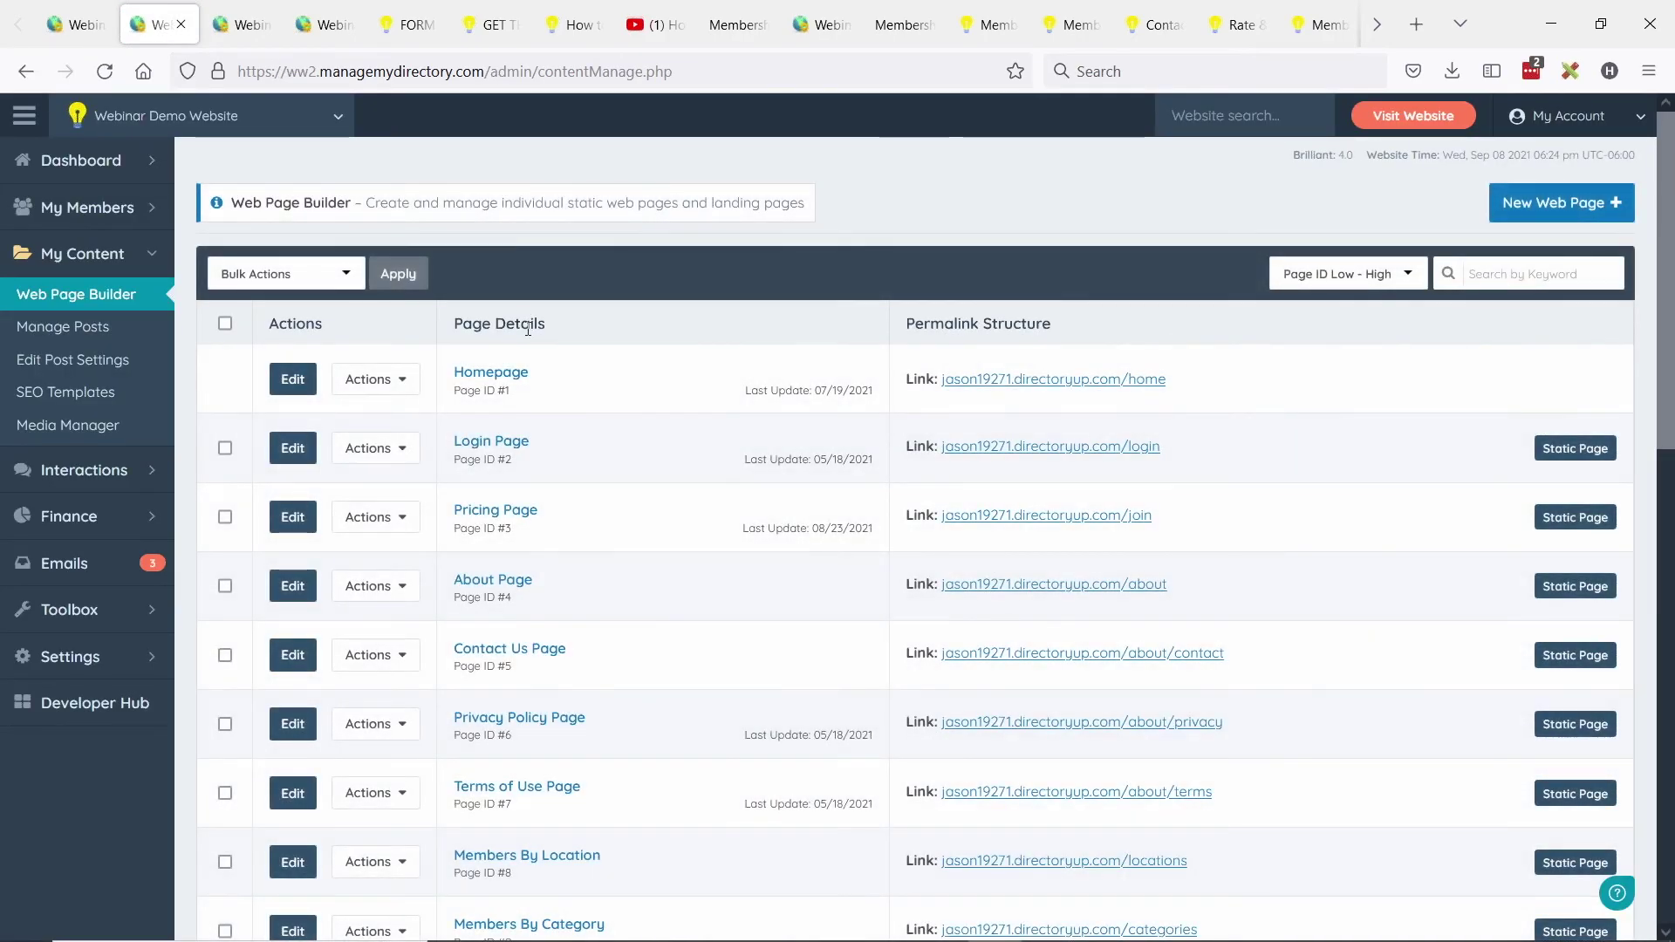
pyautogui.scroll(-10, 512, 370)
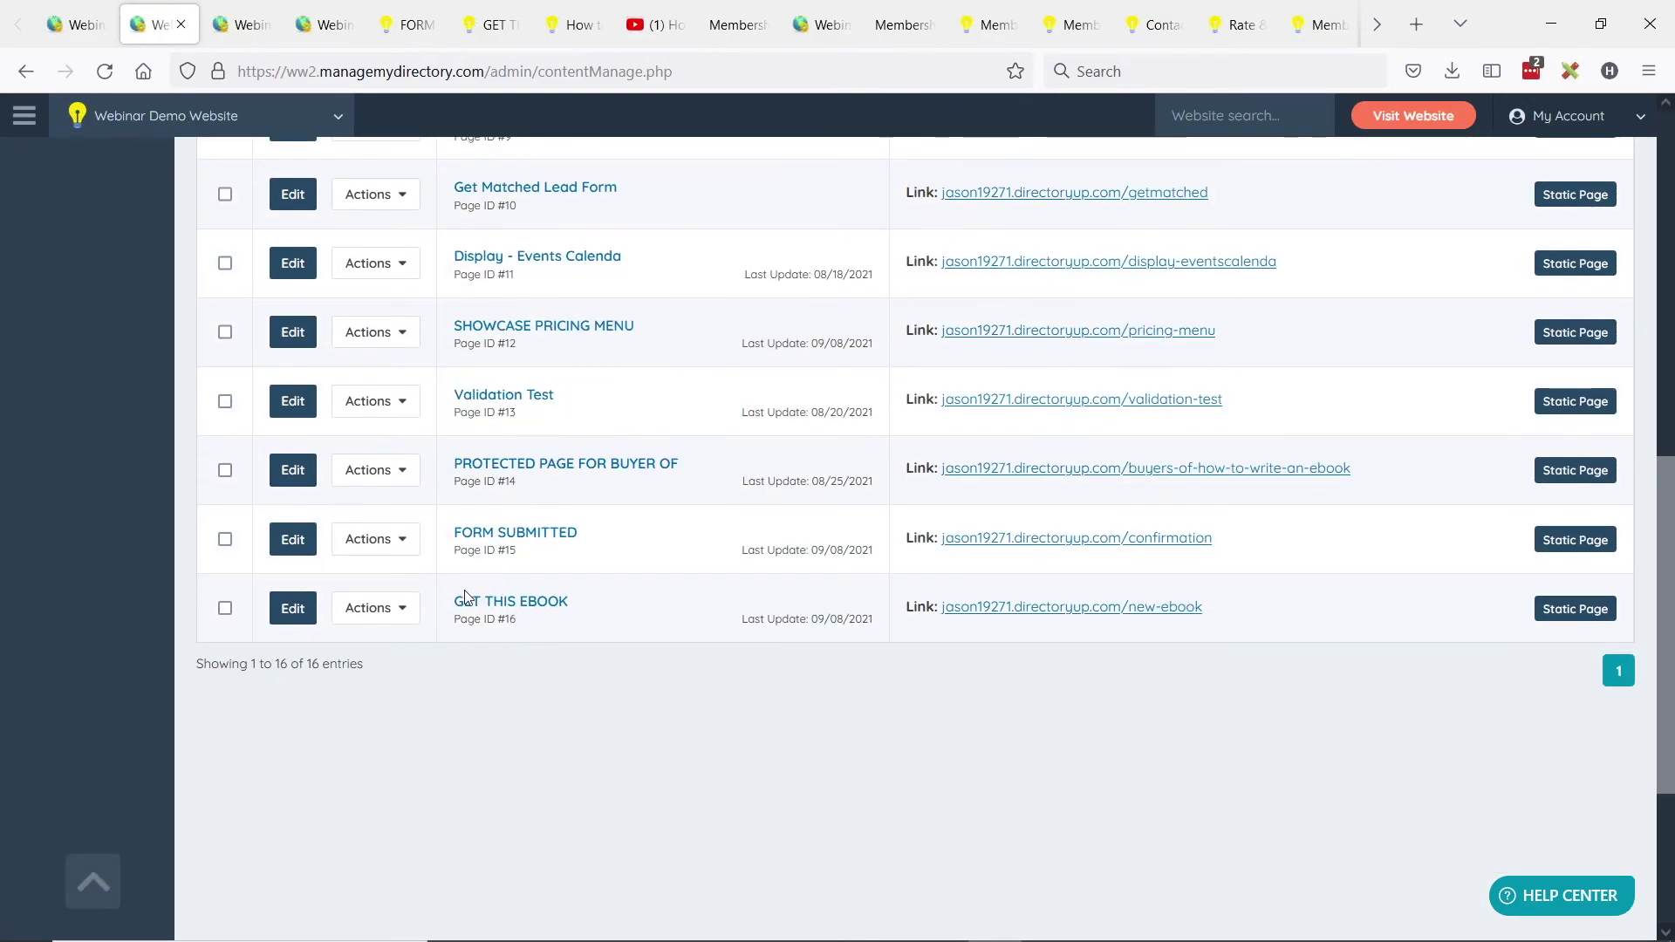
pyautogui.click(371, 608)
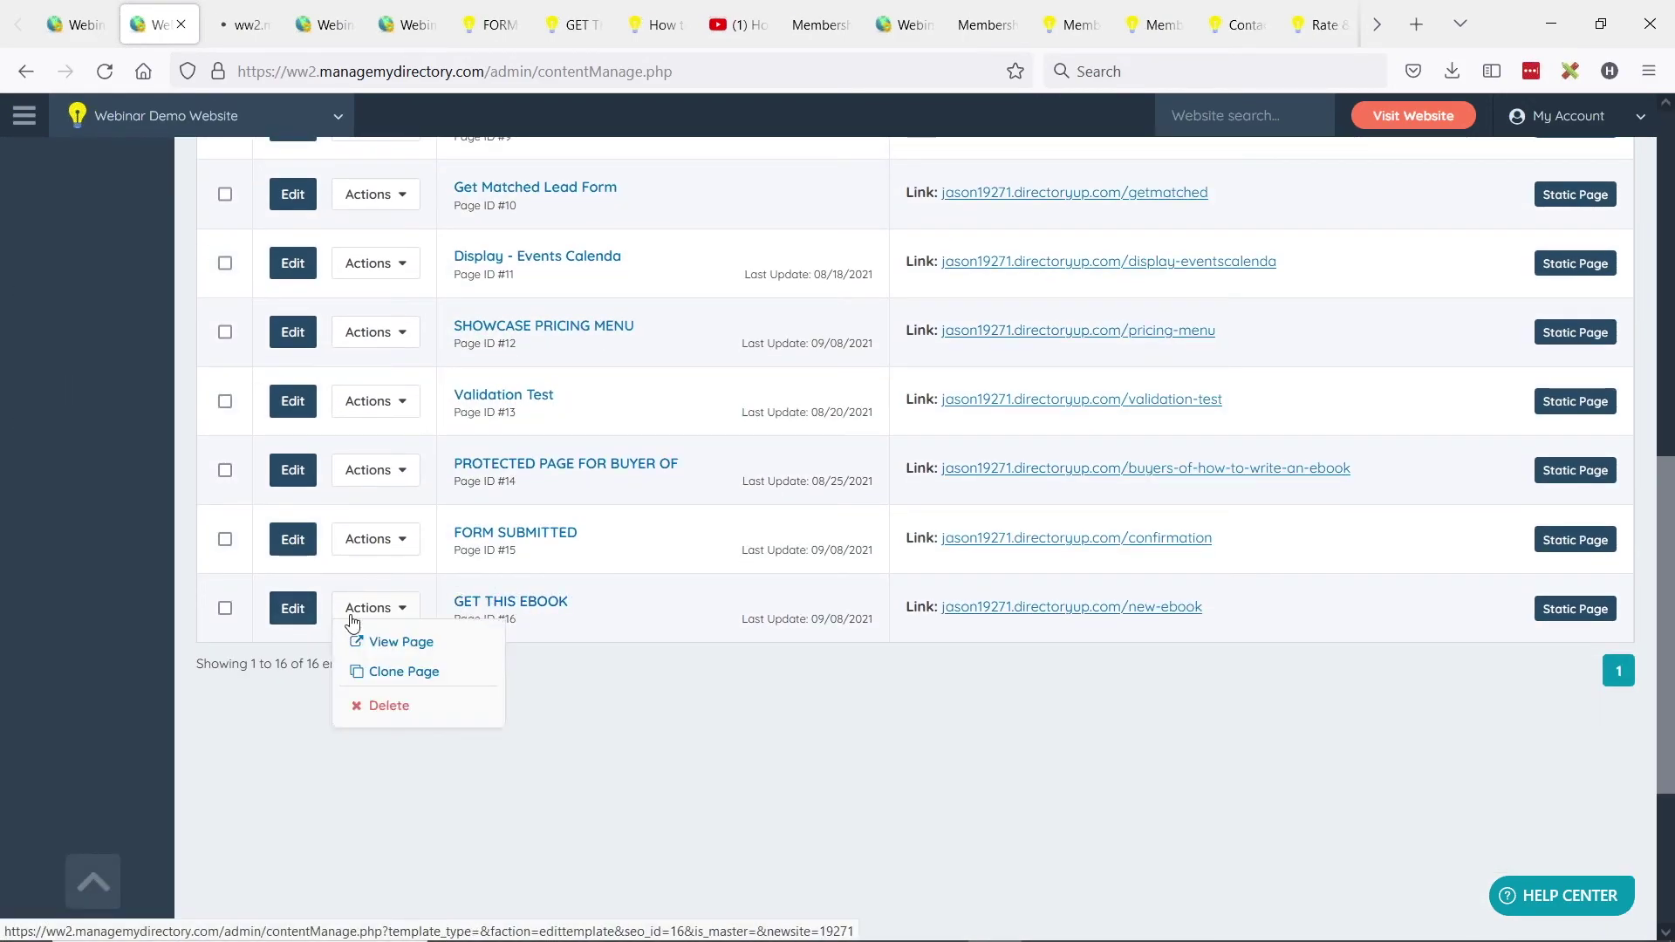
pyautogui.click(351, 642)
pyautogui.click(324, 23)
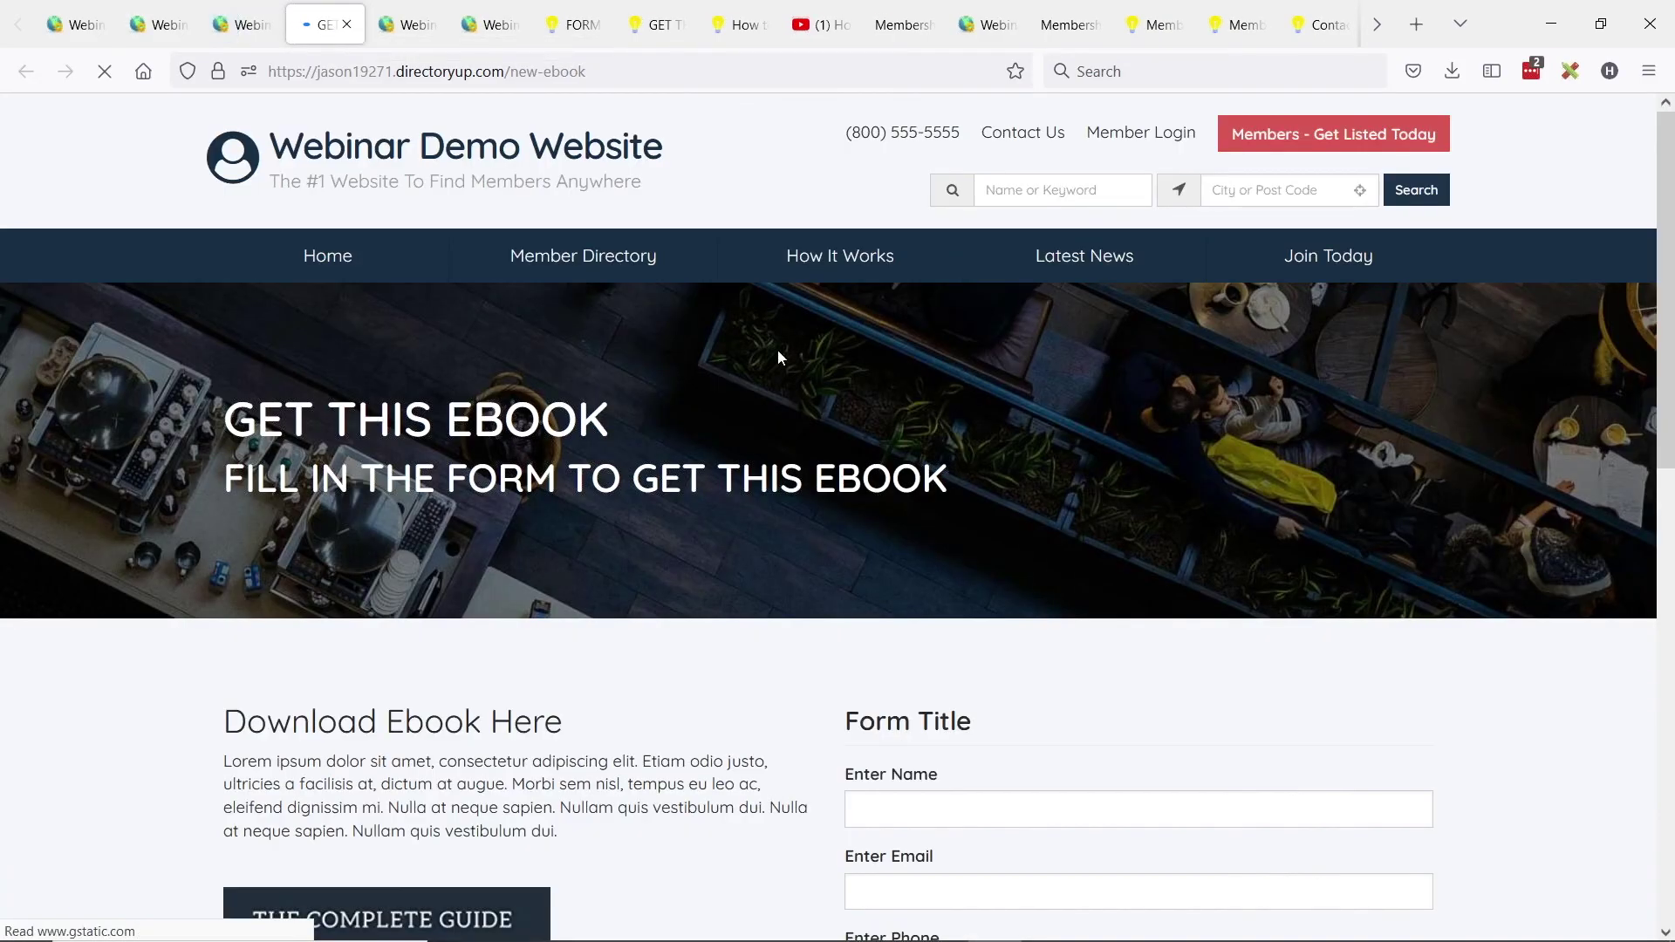
pyautogui.scroll(-4, 781, 349)
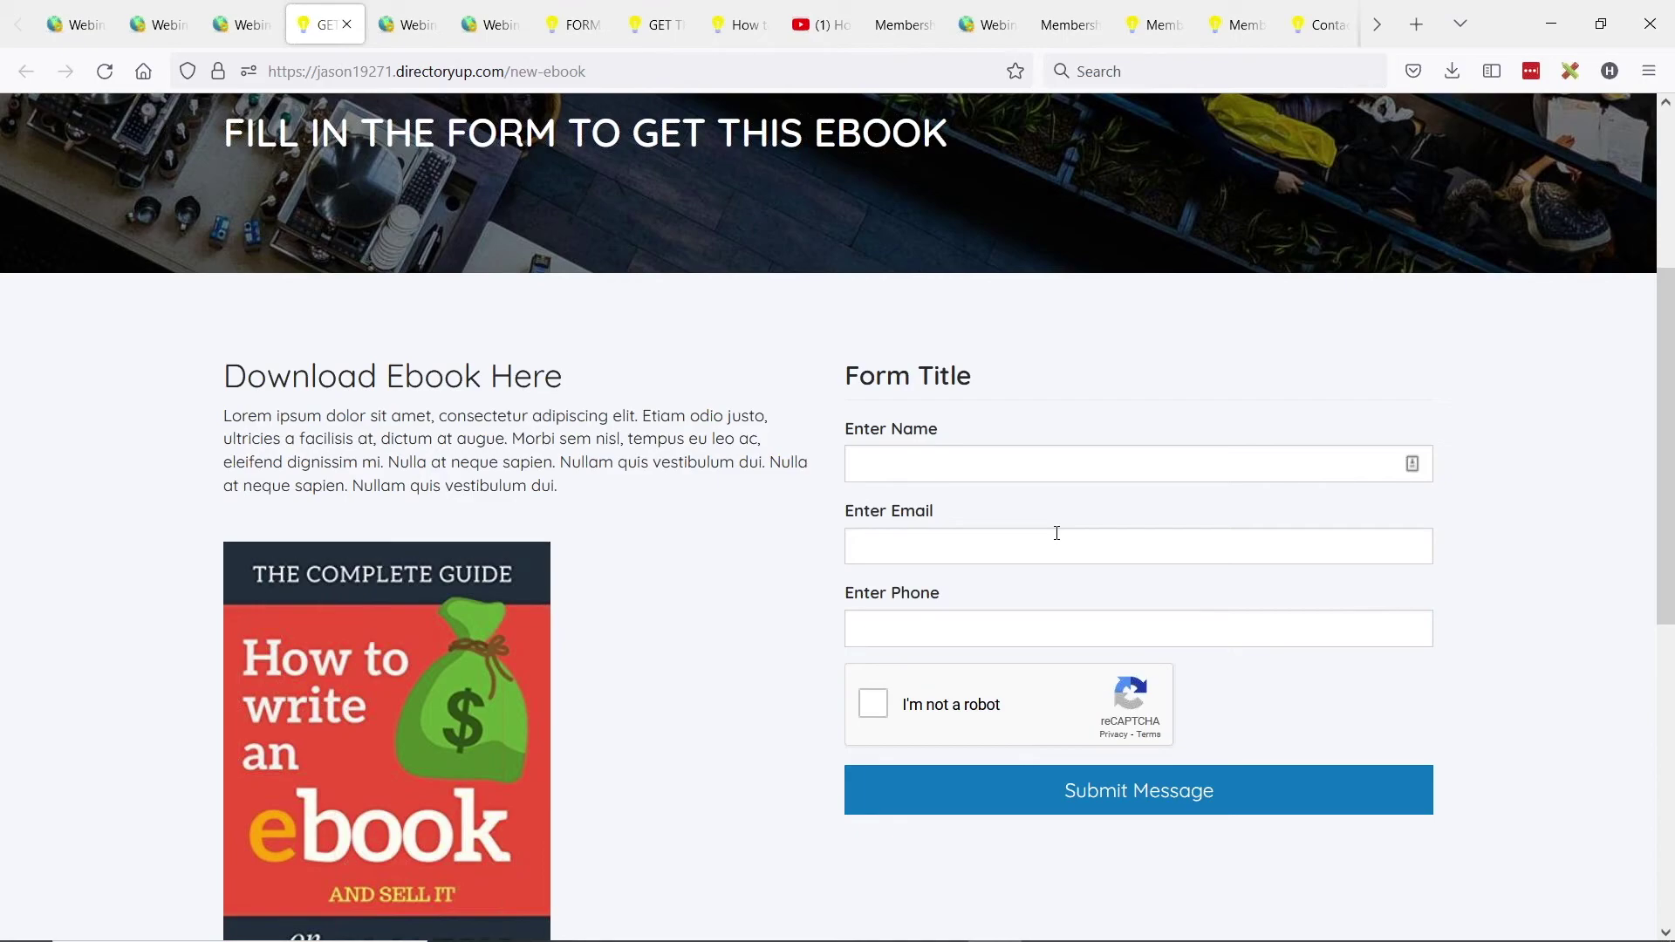
# From the ebook page editor, open Toolbox > Widget Manager in a new tab.
pyautogui.click(258, 30)
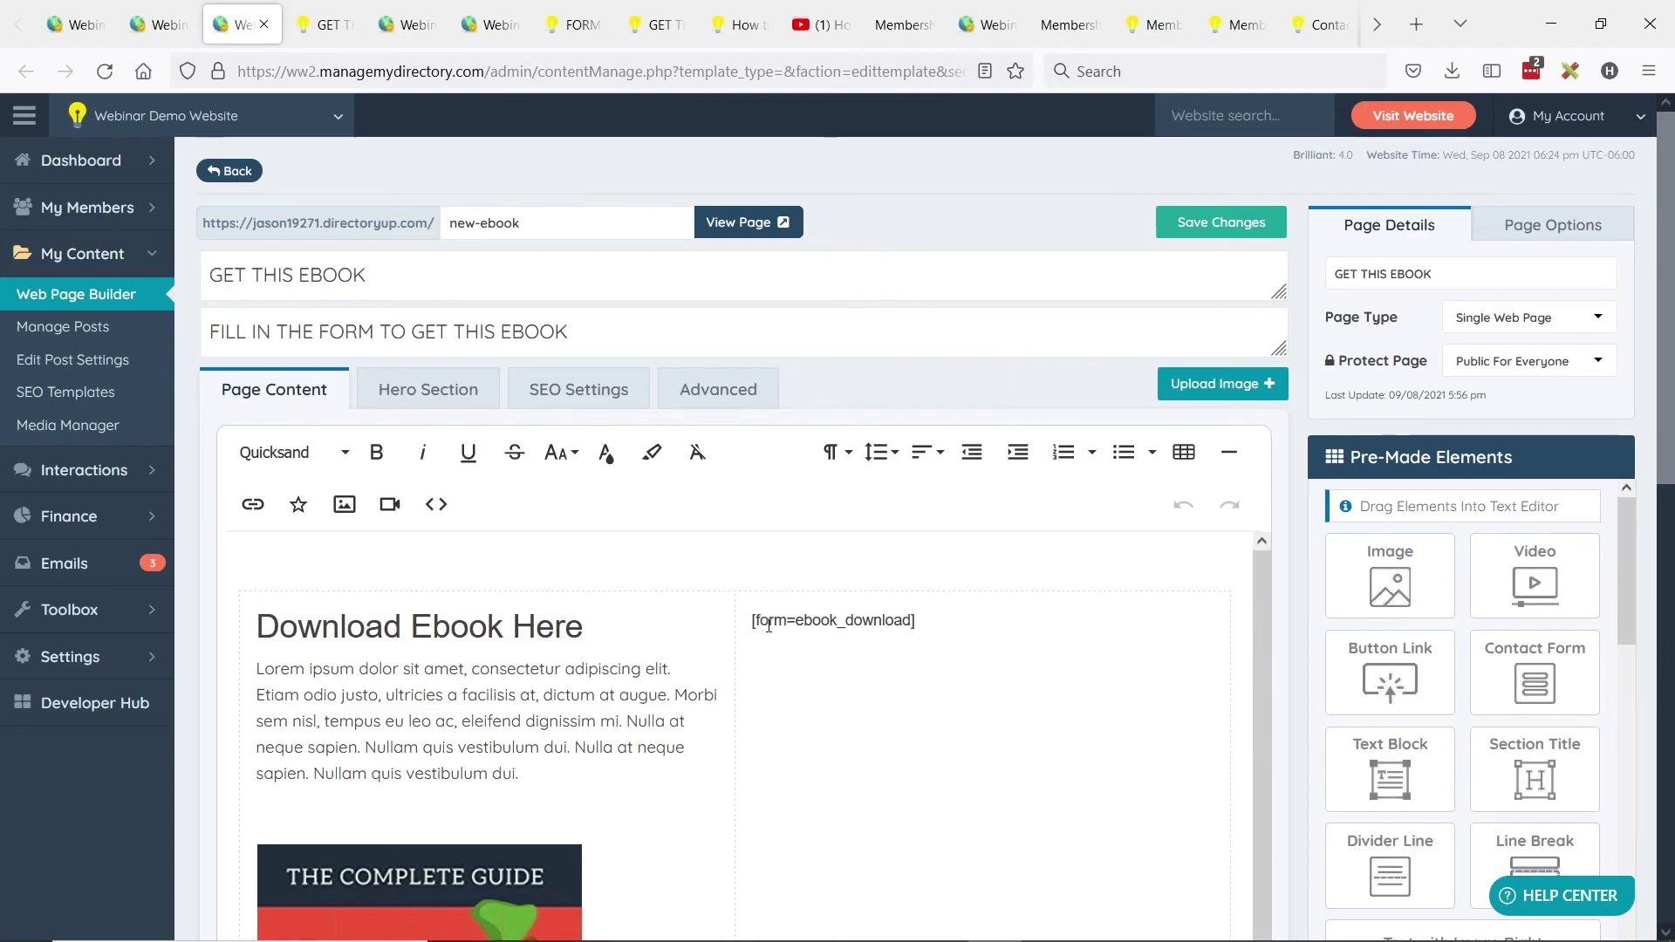
pyautogui.scroll(-2, 837, 583)
pyautogui.scroll(2, 808, 639)
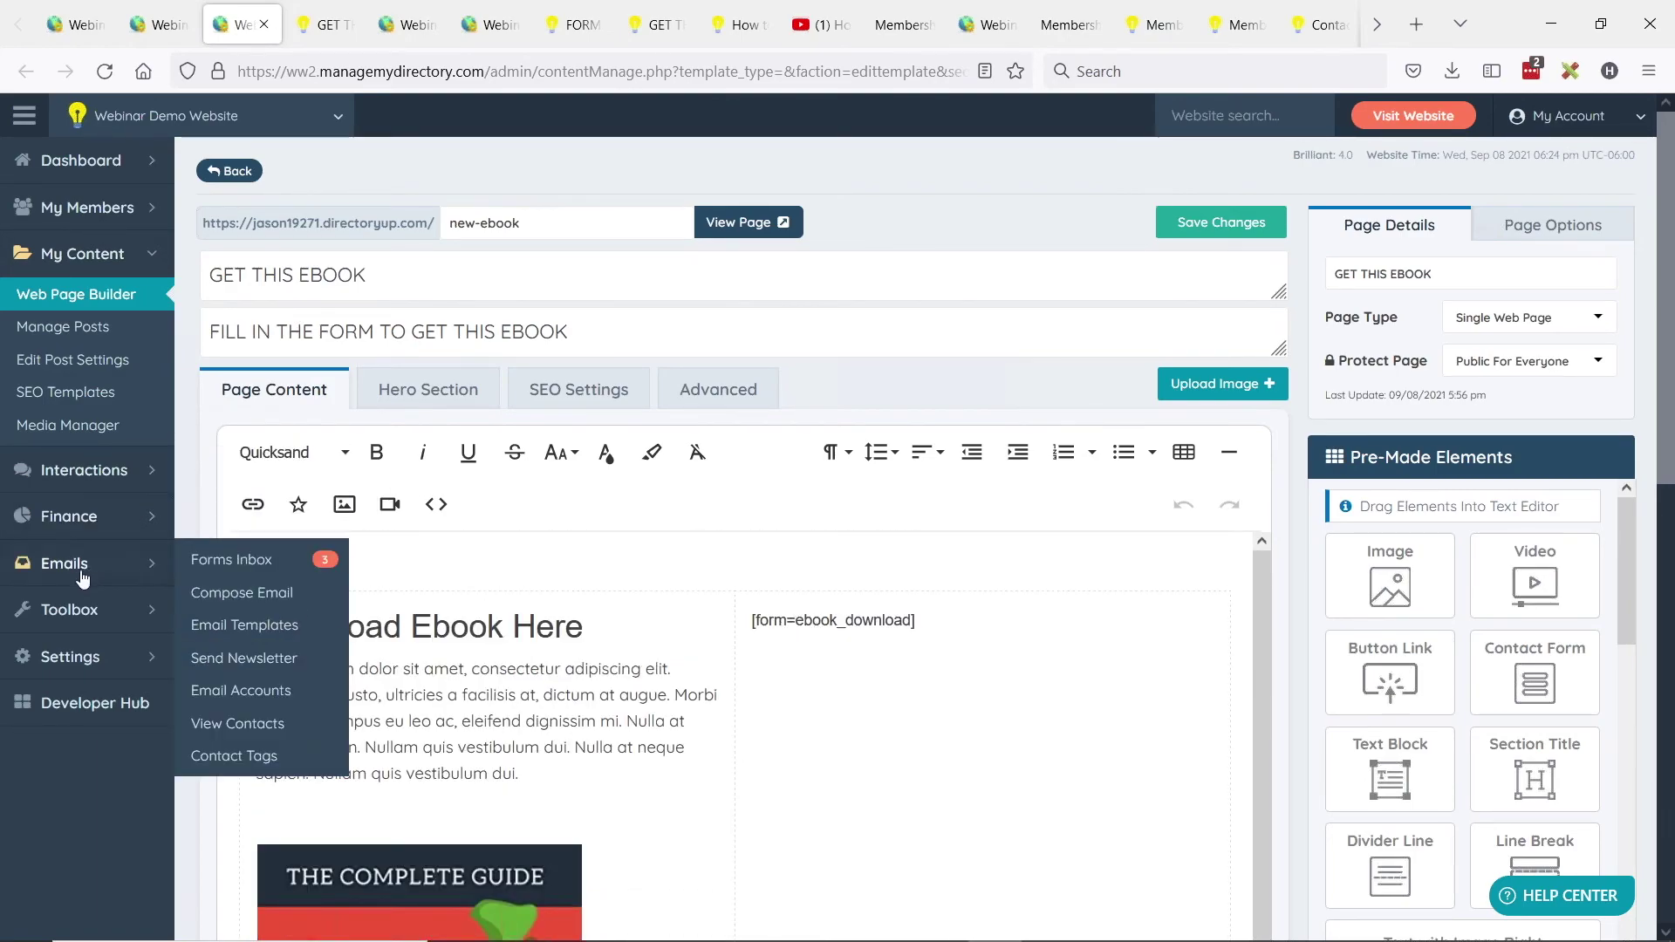
pyautogui.moveTo(114, 614)
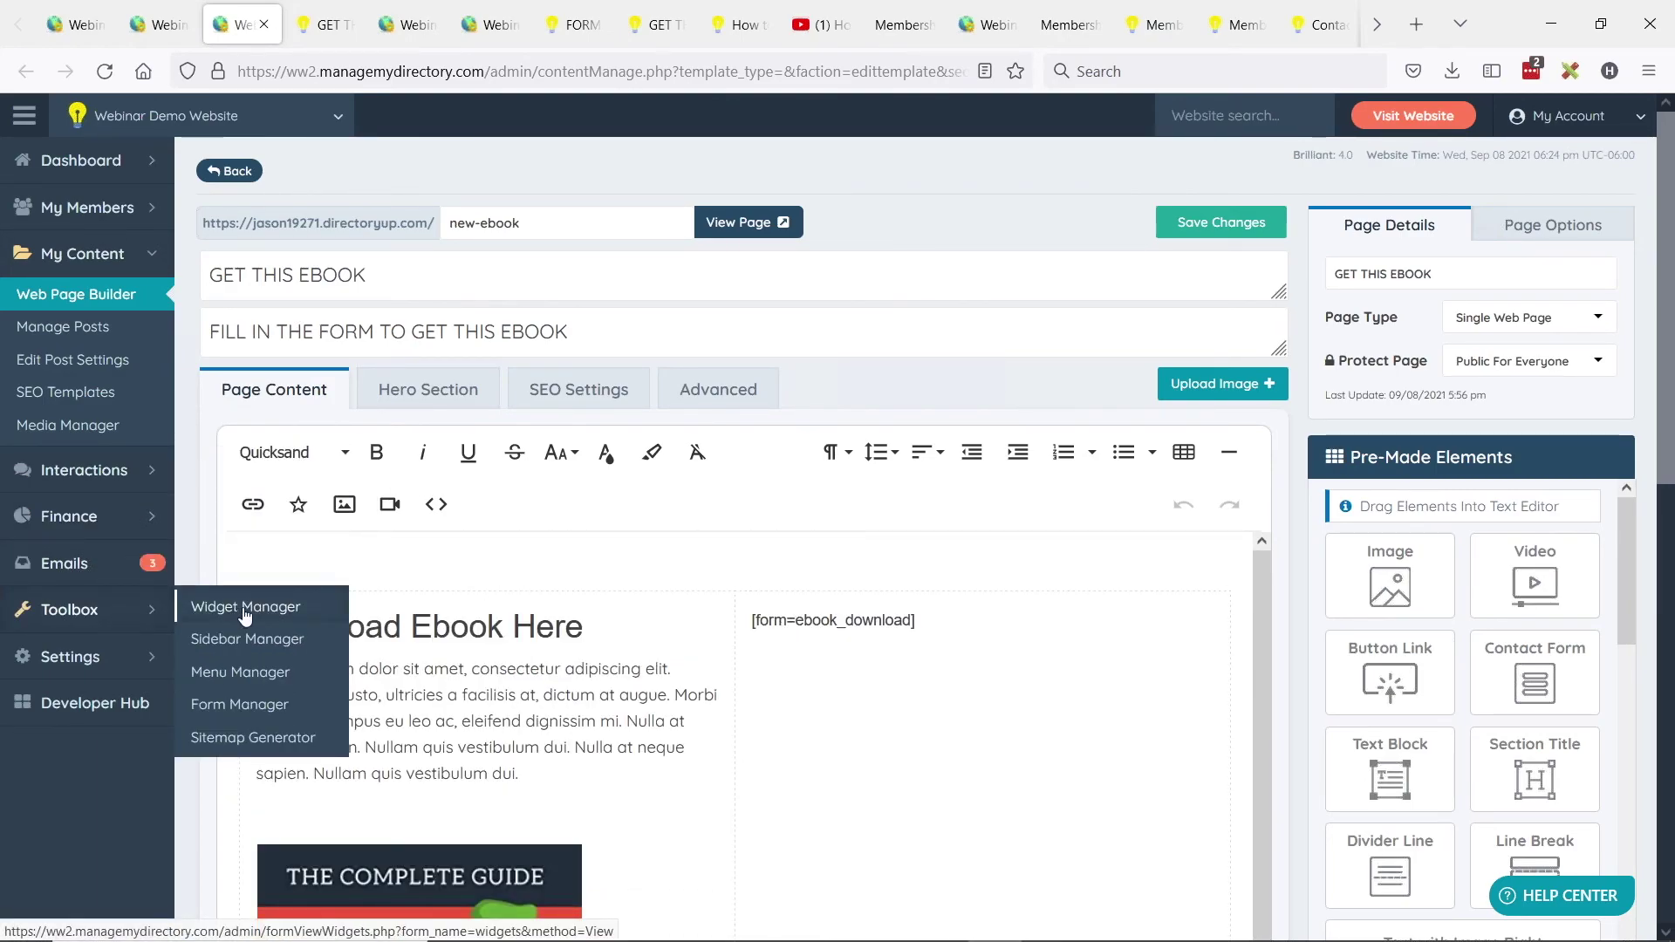
pyautogui.click(131, 608)
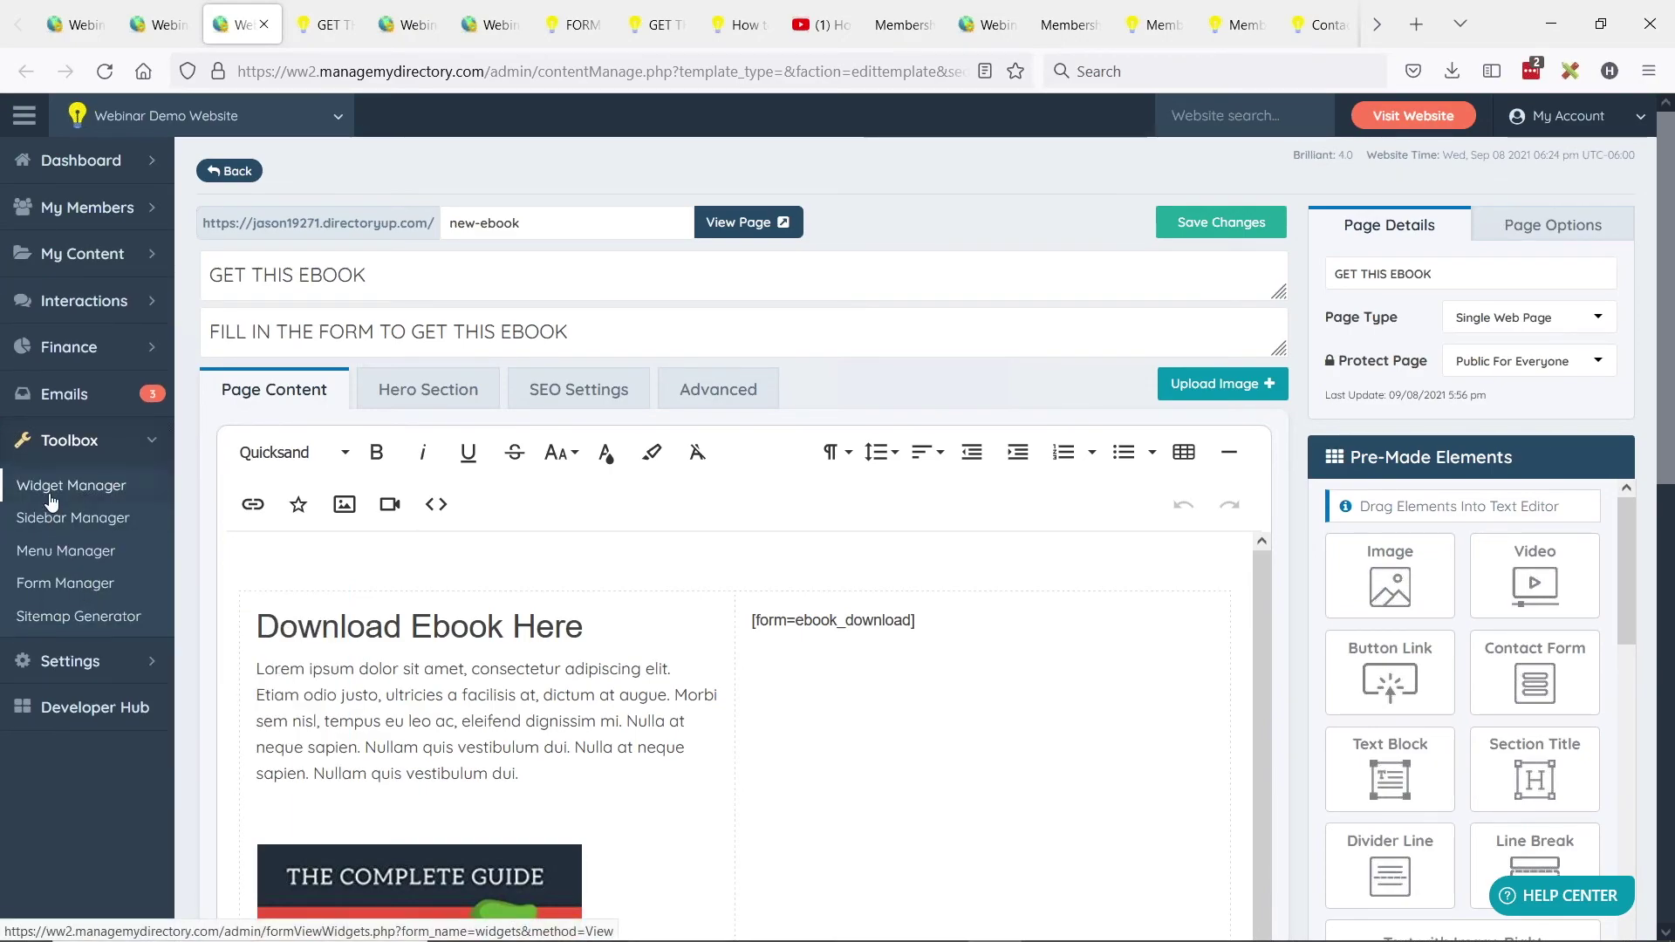
pyautogui.middleClick(50, 490)
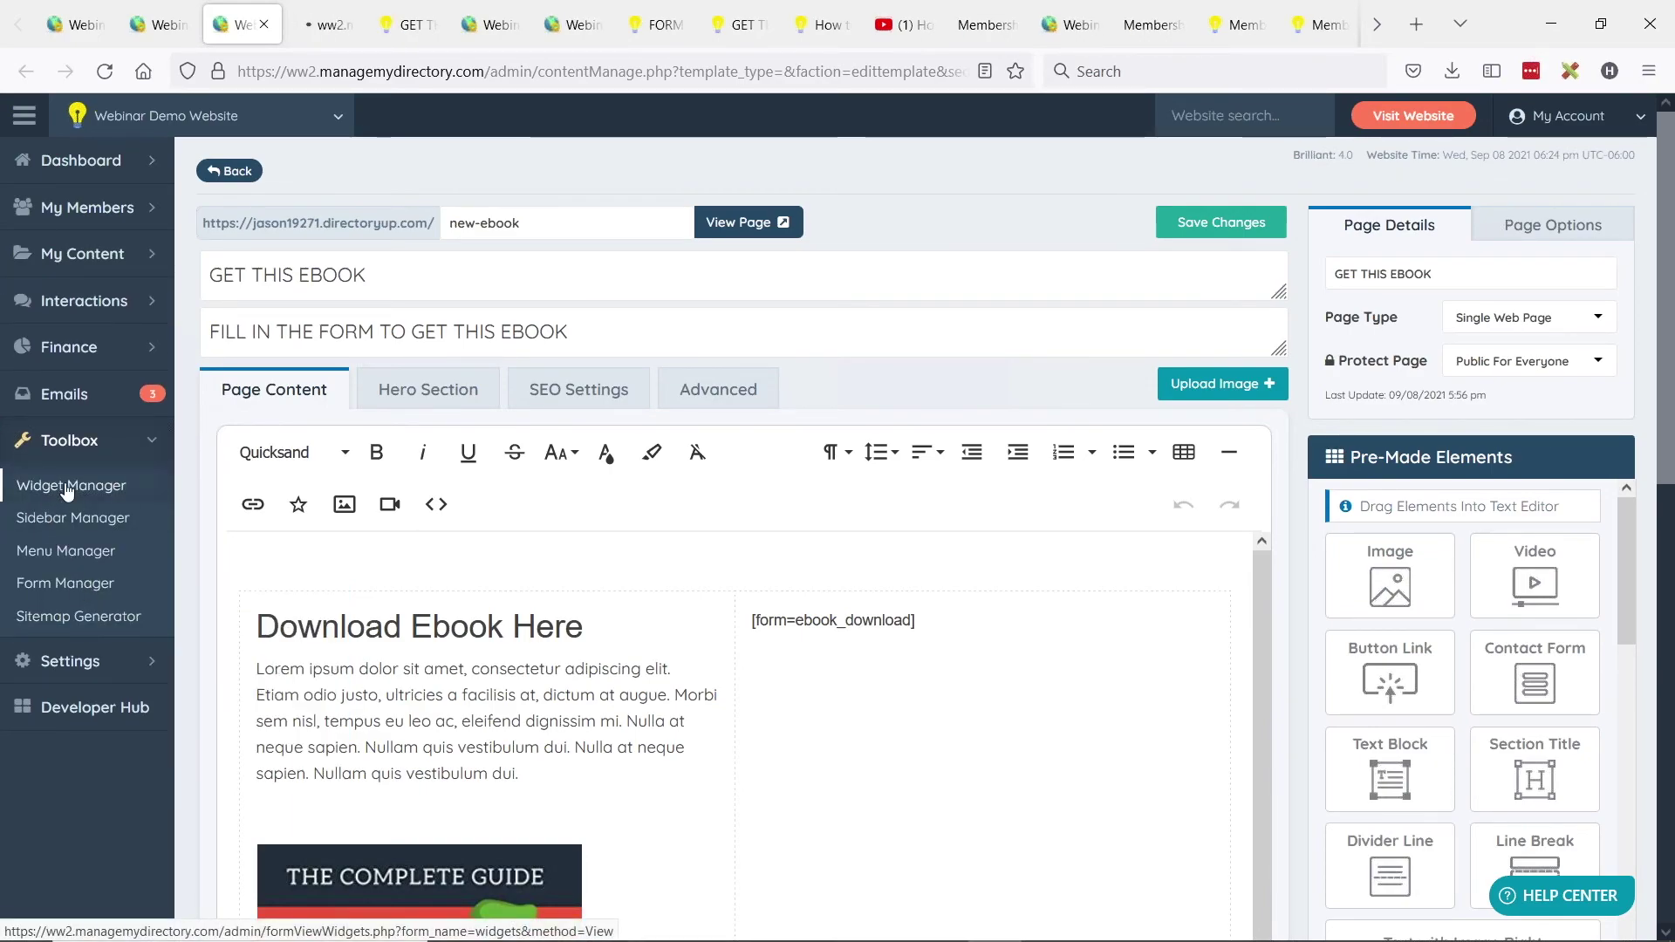
pyautogui.click(334, 21)
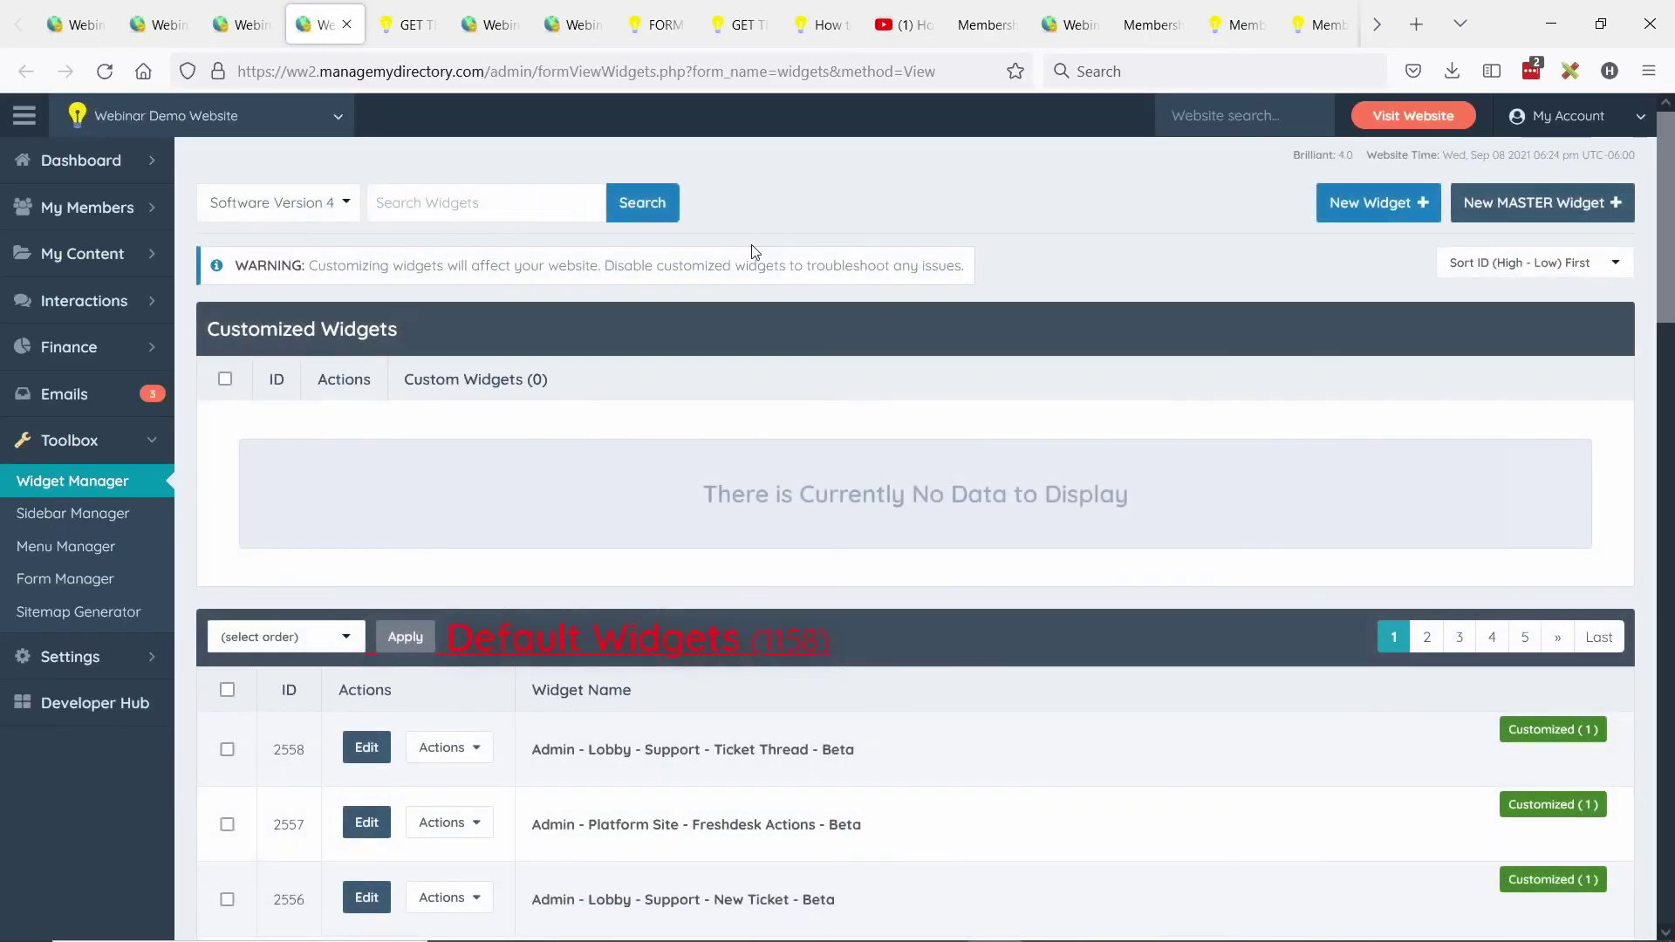
# Create and save a 'ConvertKit Form Embed Code' widget containing the pasted YouTube iframe.
pyautogui.click(1359, 212)
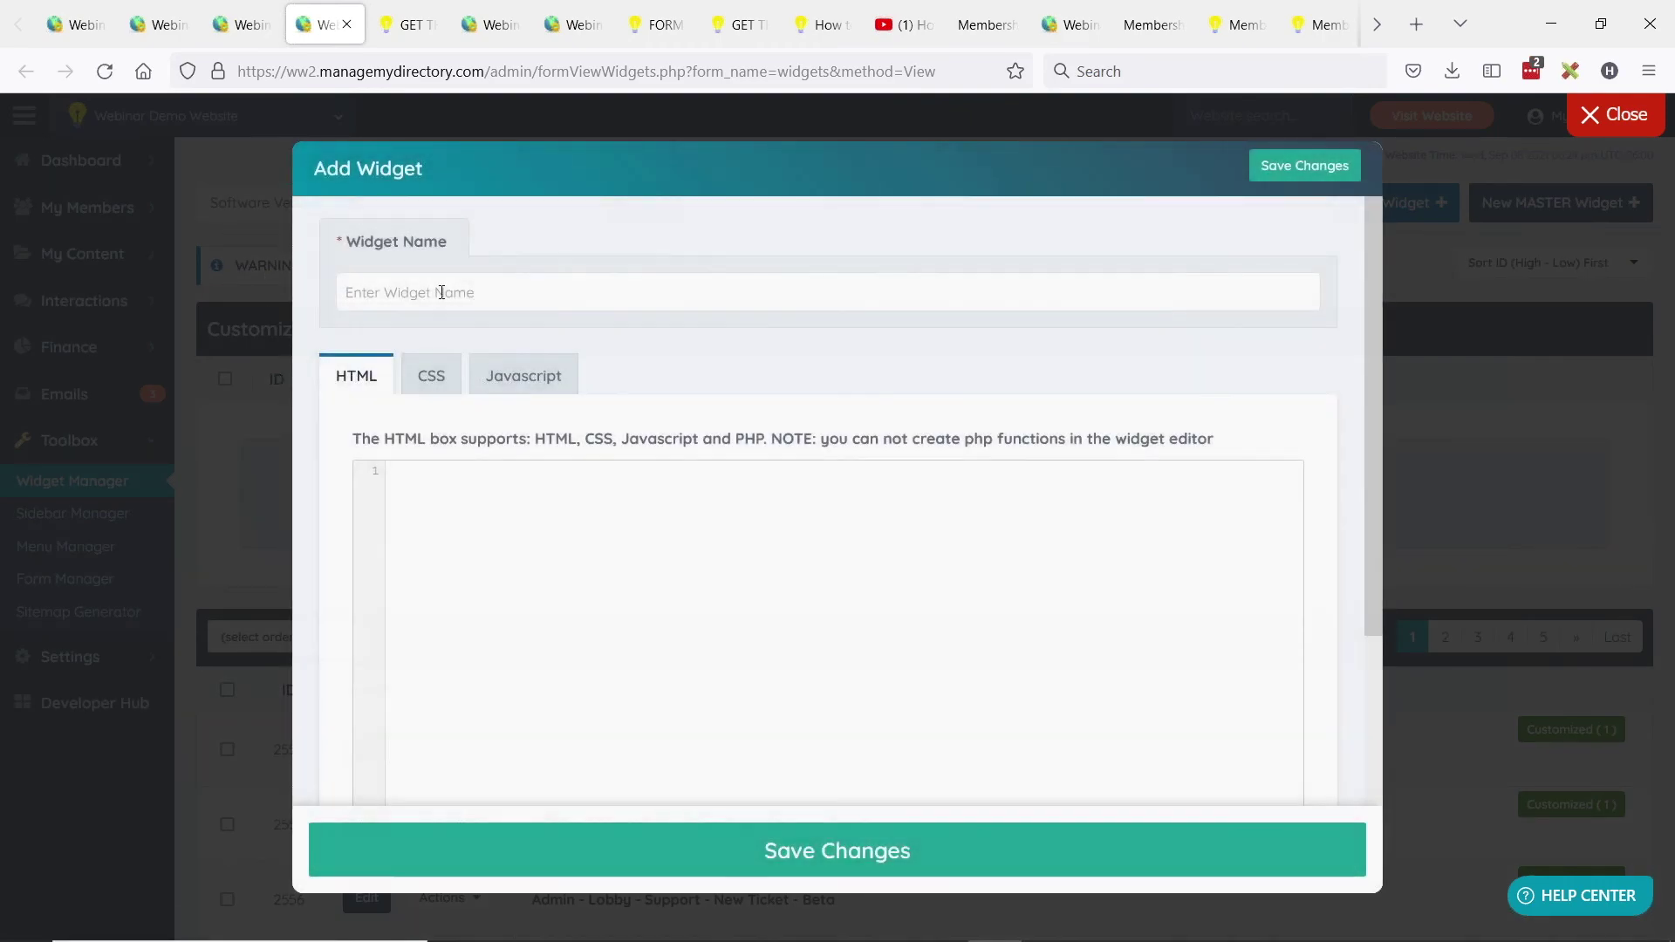
pyautogui.click(438, 293)
pyautogui.write('ConvertKit Form Embed Code')
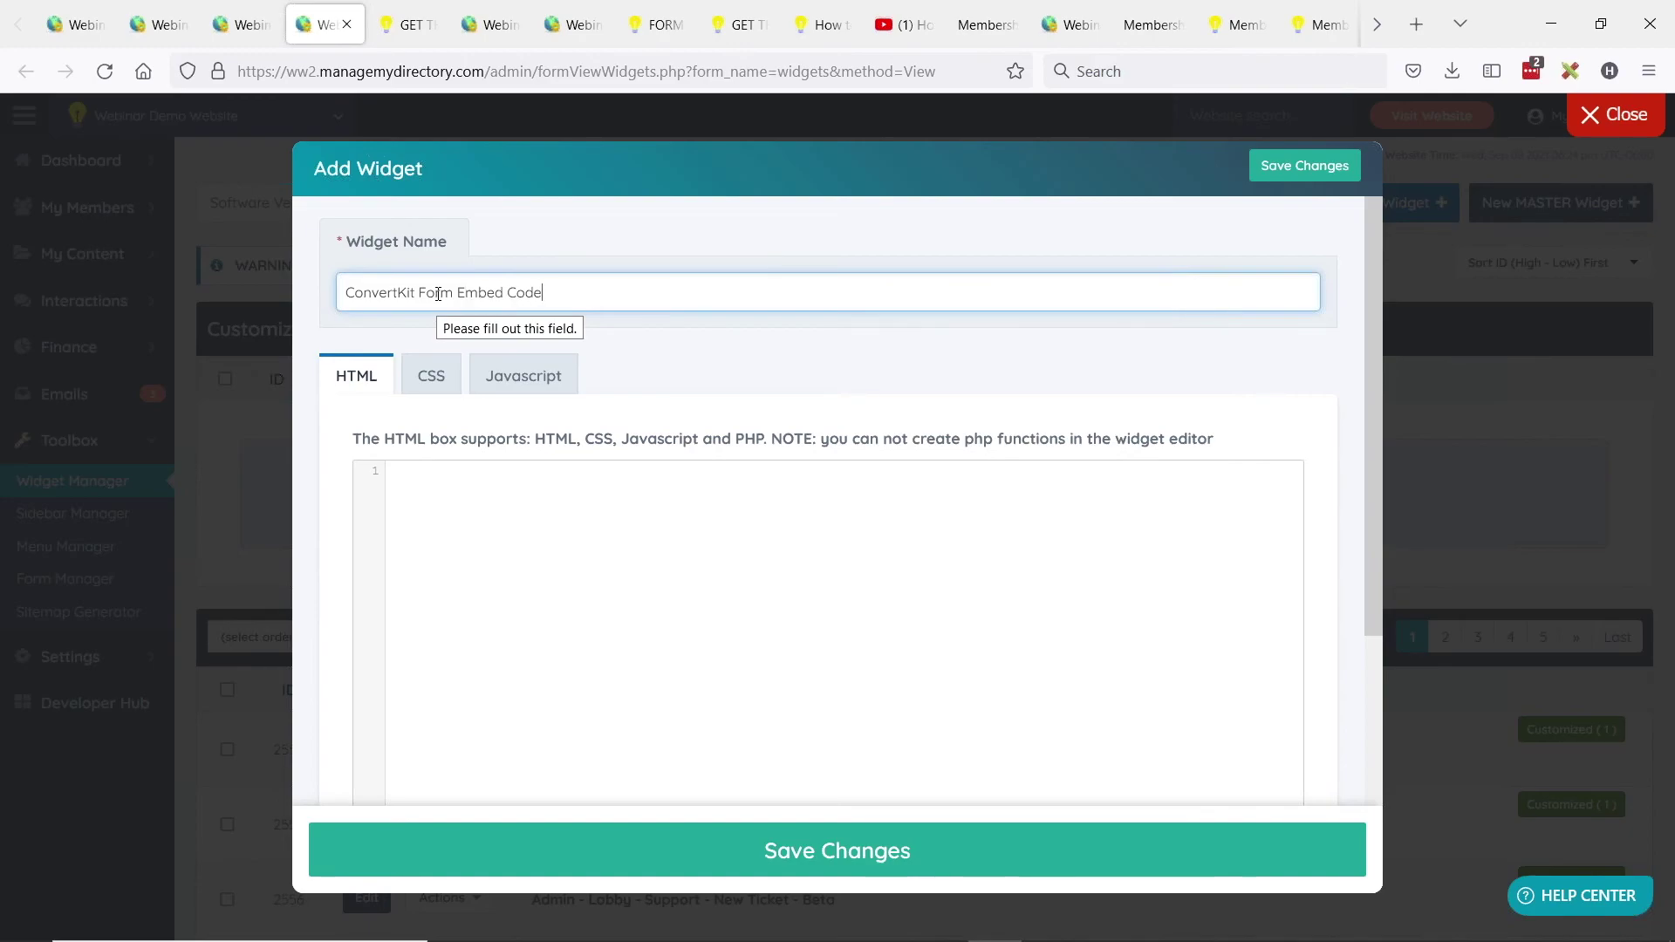
pyautogui.click(429, 499)
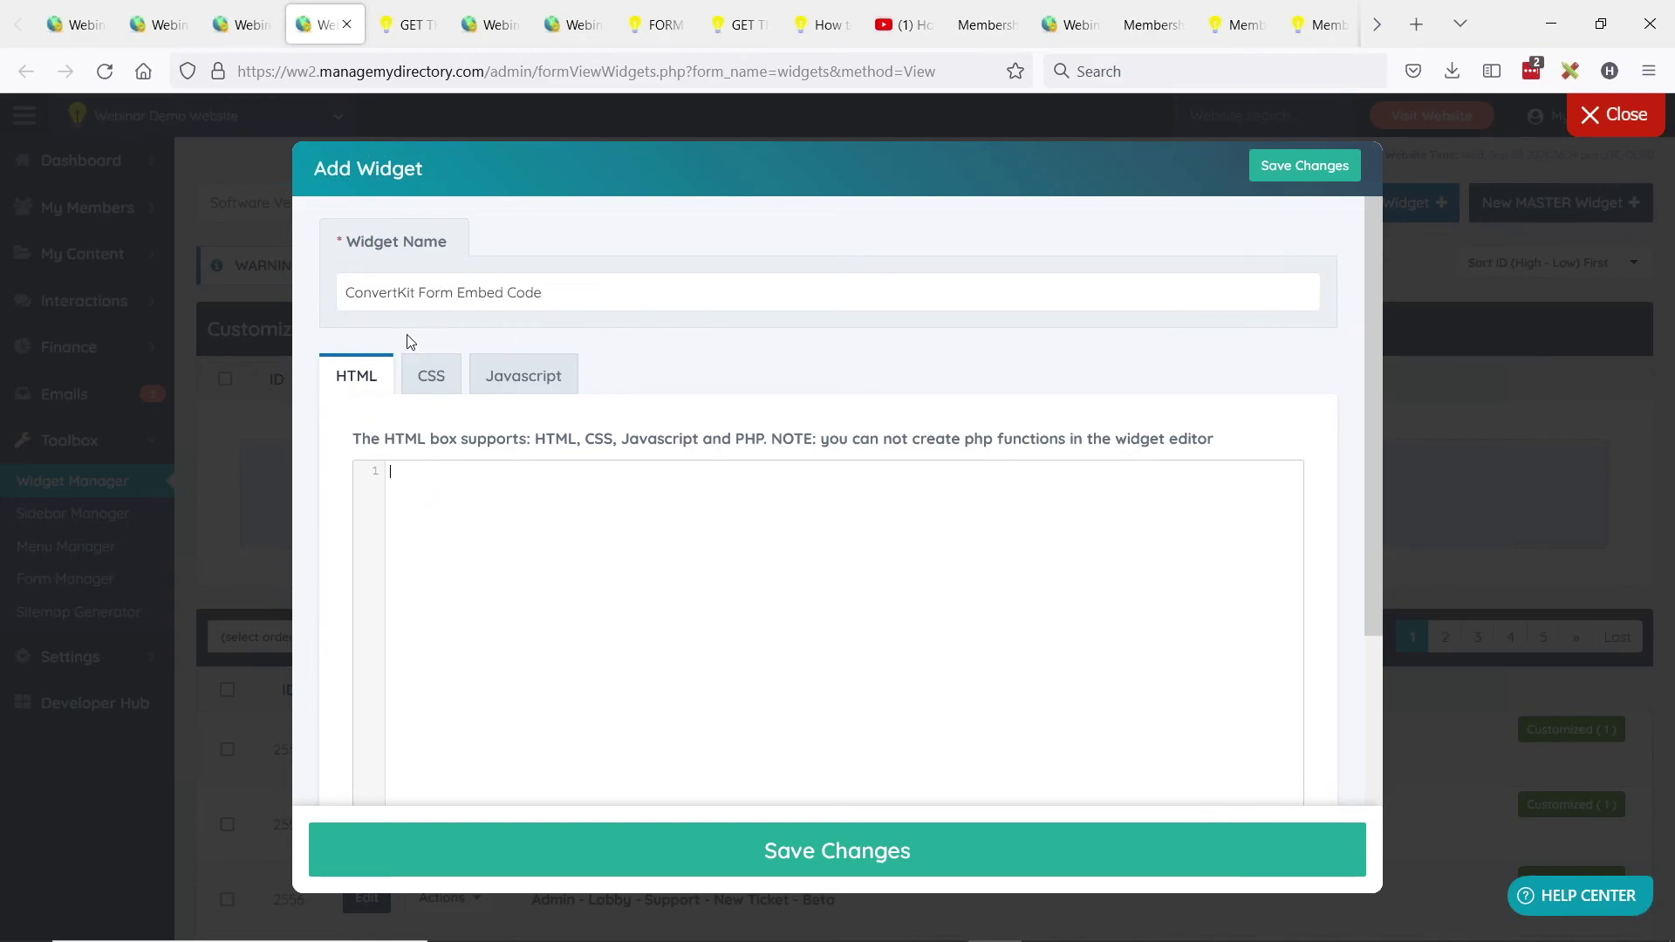
pyautogui.hotkey('ctrl', 'v')
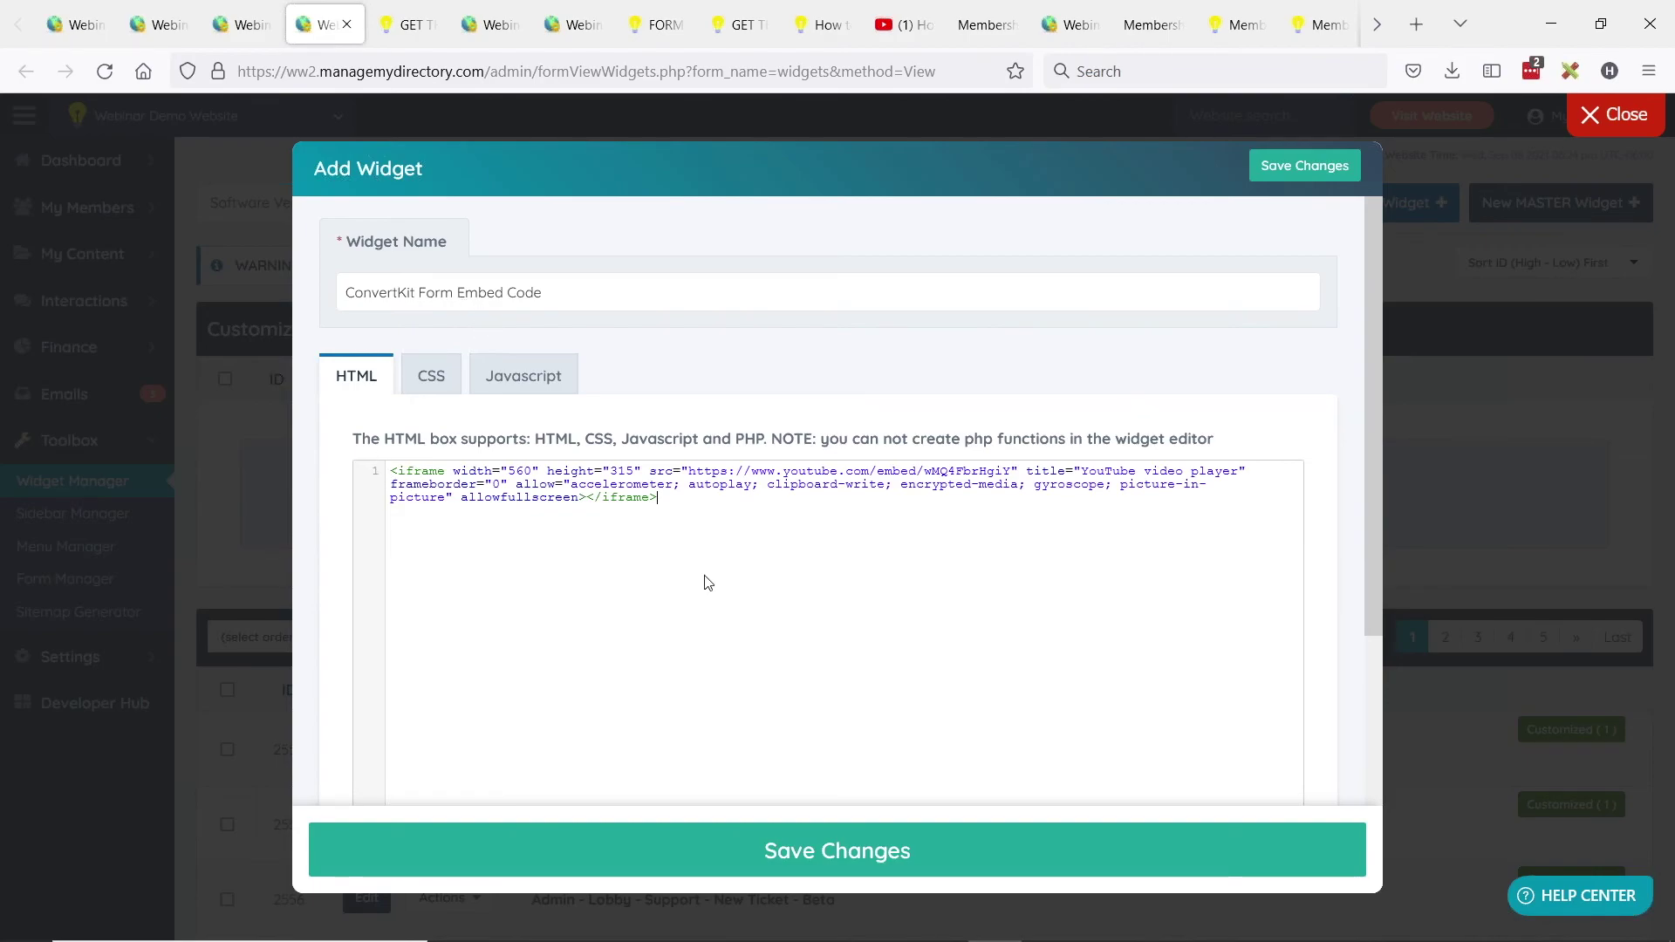
pyautogui.moveTo(707, 583); pyautogui.dragTo(417, 454)
pyautogui.click(703, 516)
pyautogui.hotkey('ctrl', 'a')
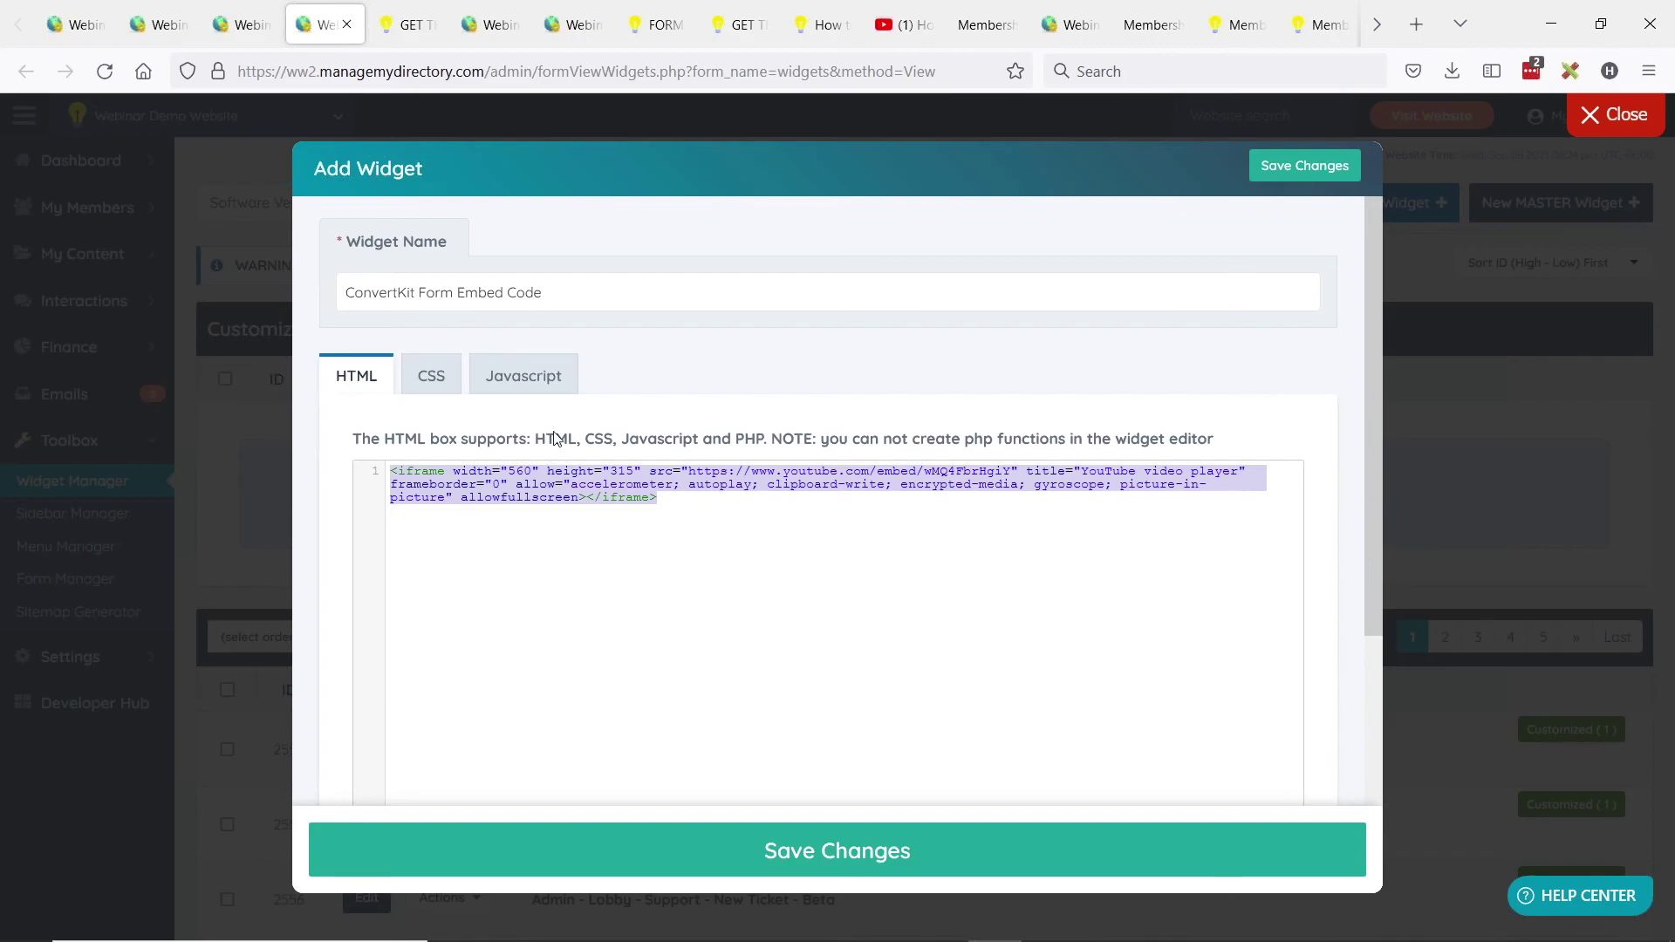
pyautogui.scroll(-1, 449, 469)
pyautogui.scroll(1, 441, 485)
pyautogui.click(846, 848)
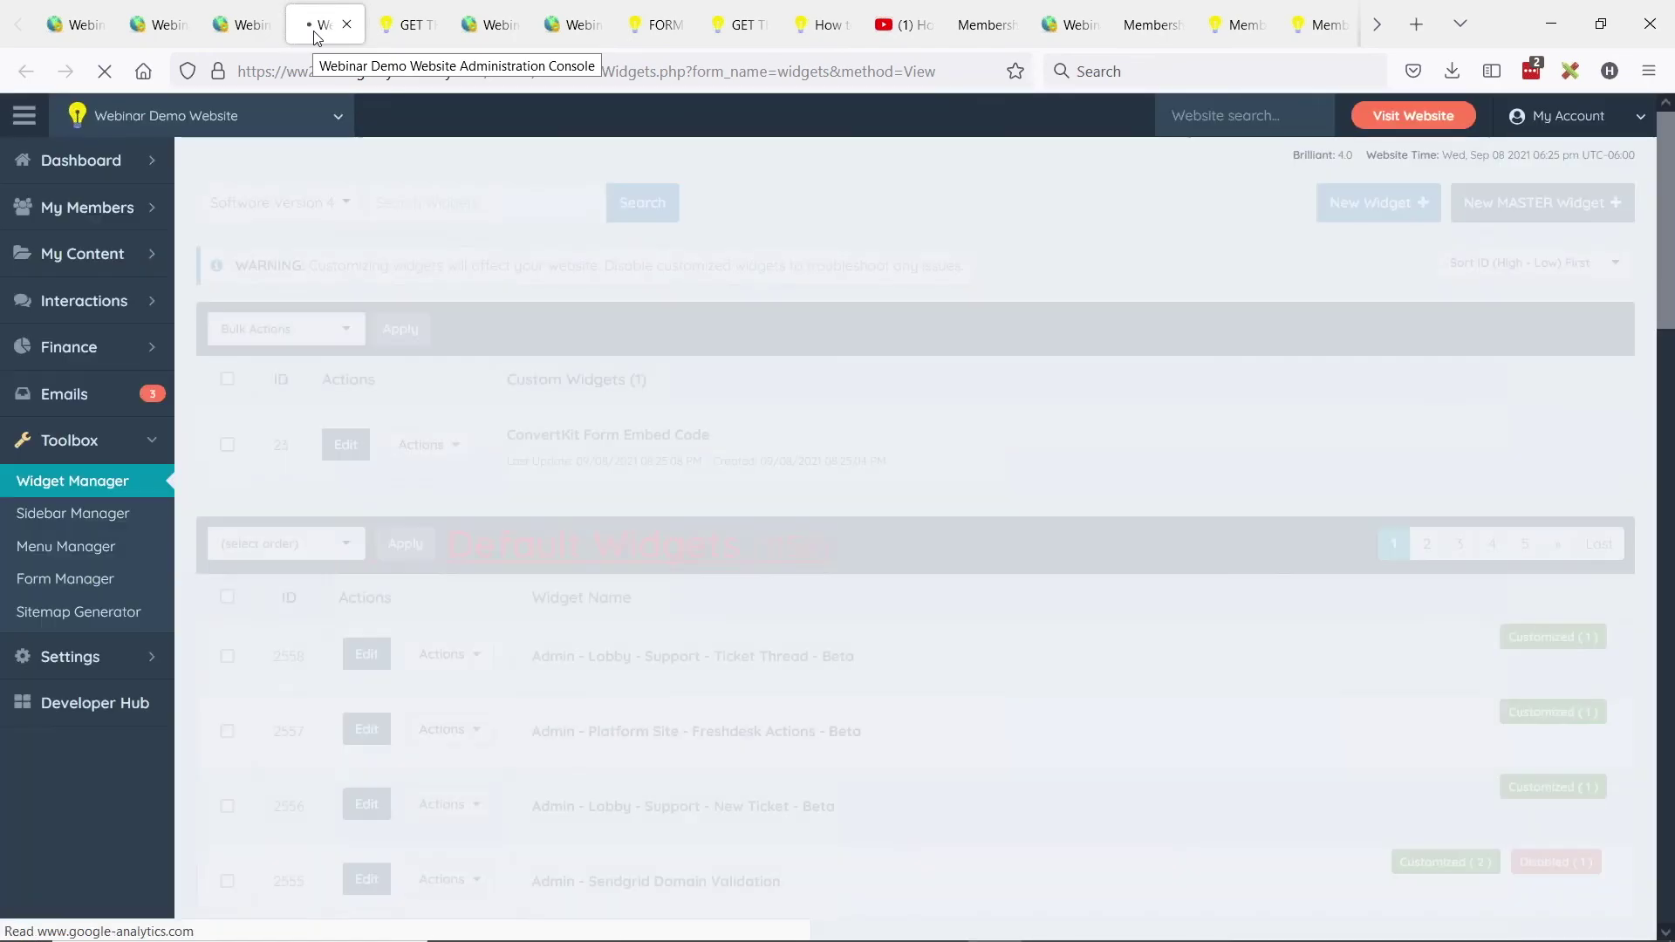
# Copy the ConvertKit Form Embed Code widget's shortcode and return to the ebook page editor.
pyautogui.moveTo(508, 383); pyautogui.dragTo(672, 382)
pyautogui.click(517, 438)
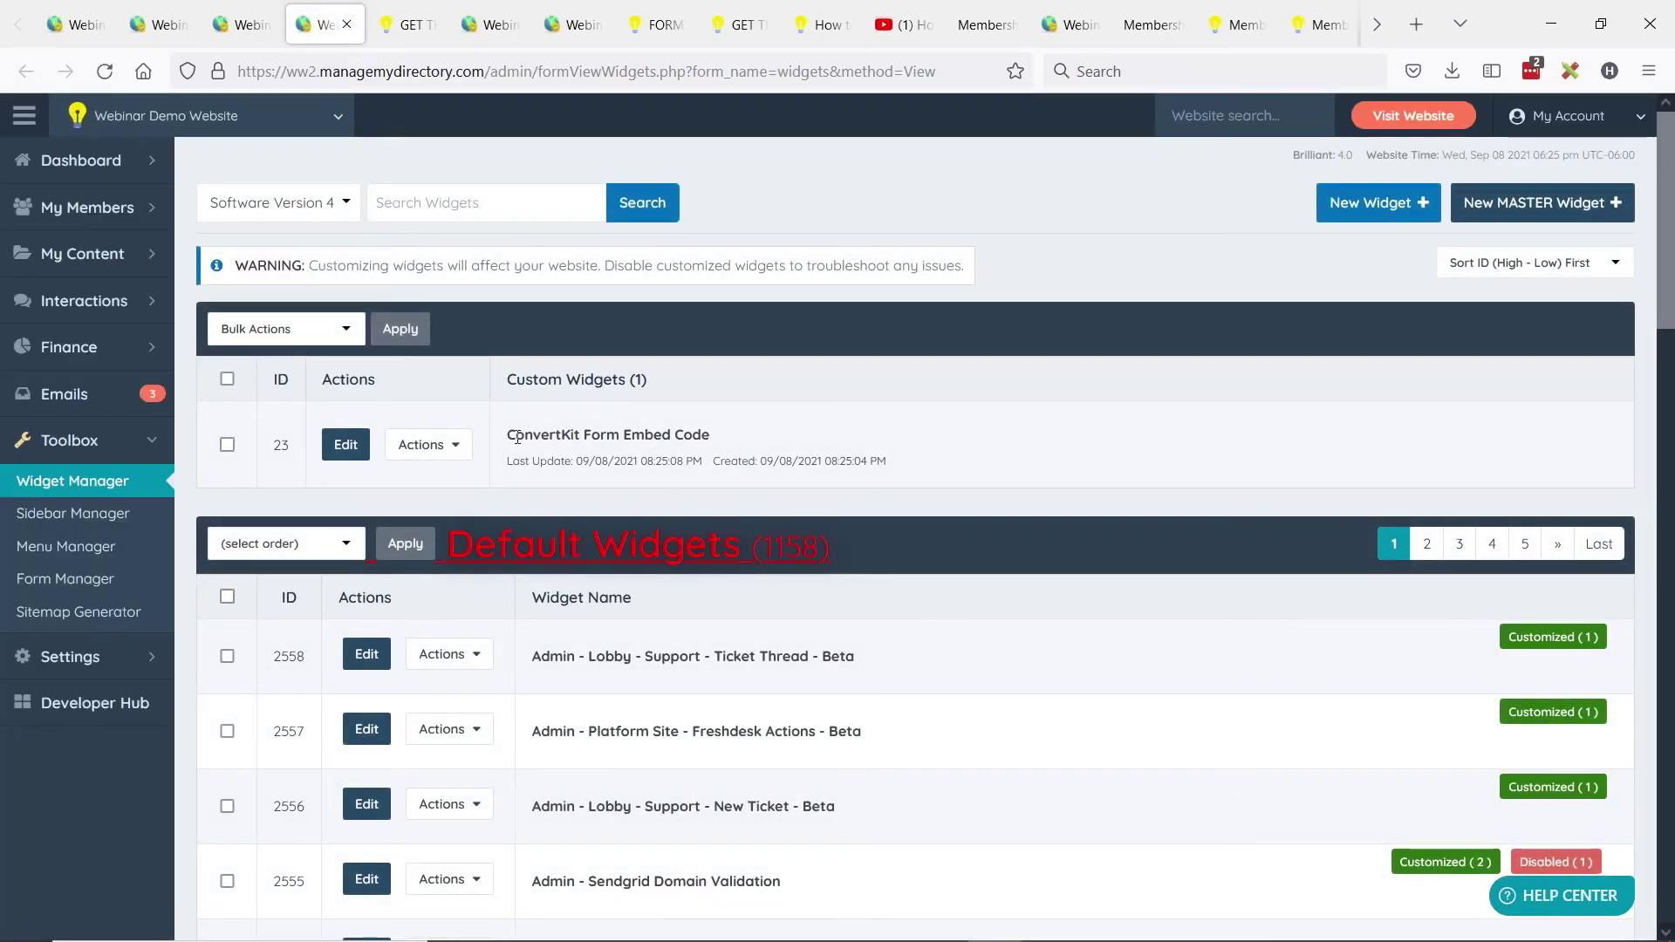
pyautogui.moveTo(508, 436); pyautogui.dragTo(695, 436)
pyautogui.click(694, 435)
pyautogui.click(445, 454)
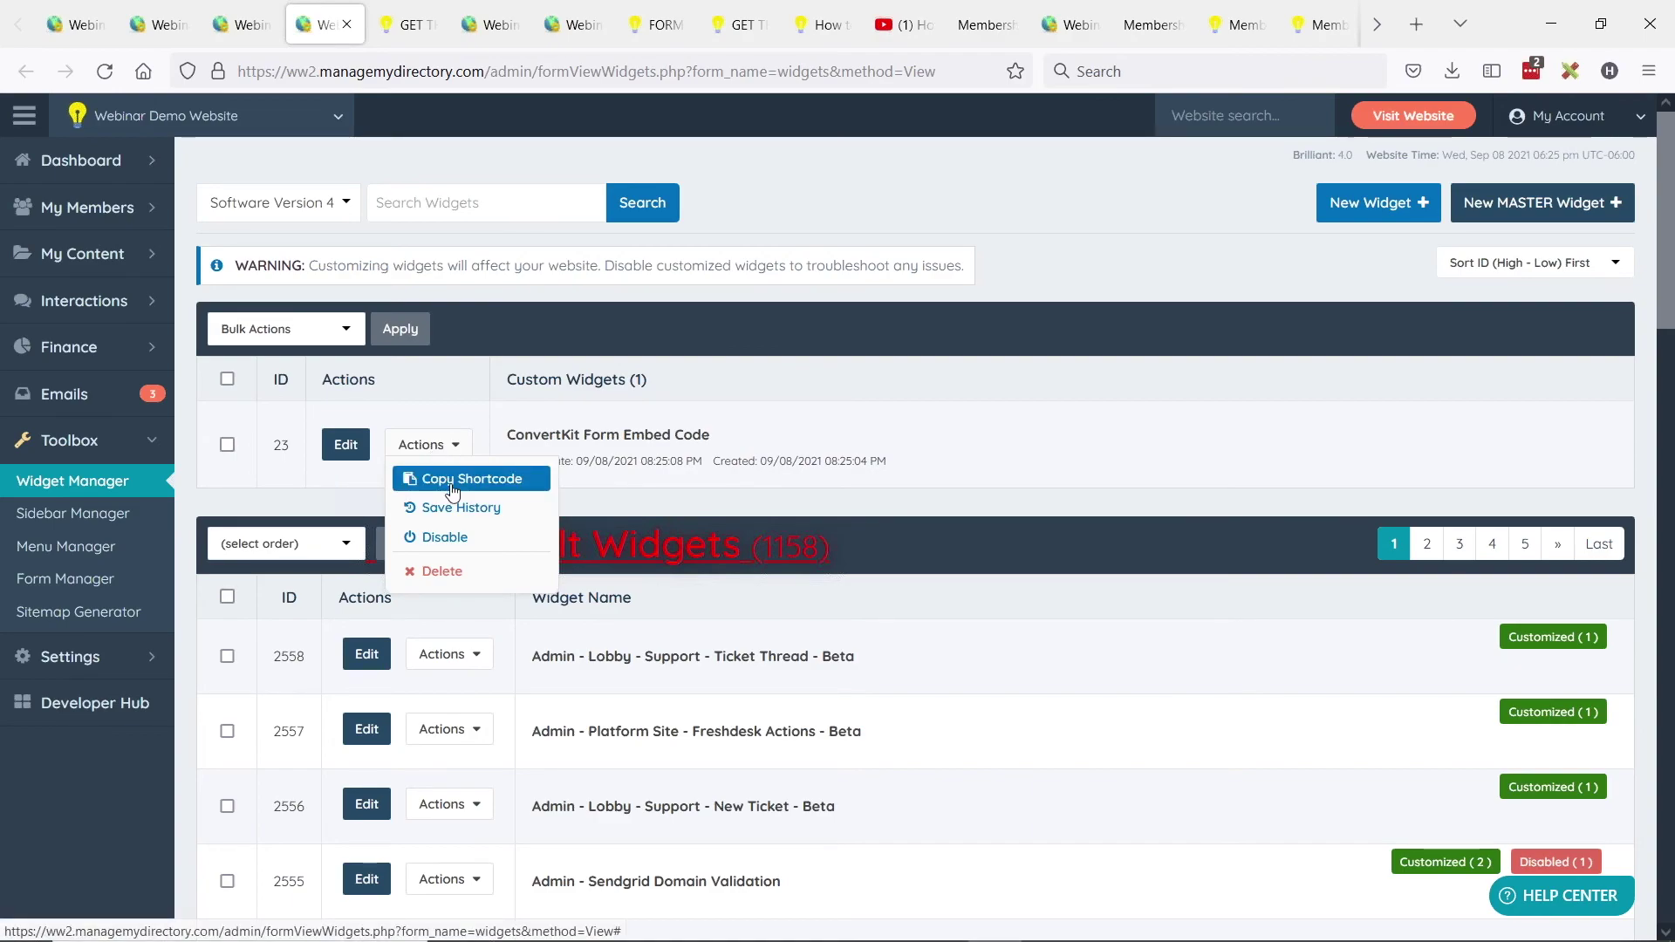
pyautogui.click(453, 489)
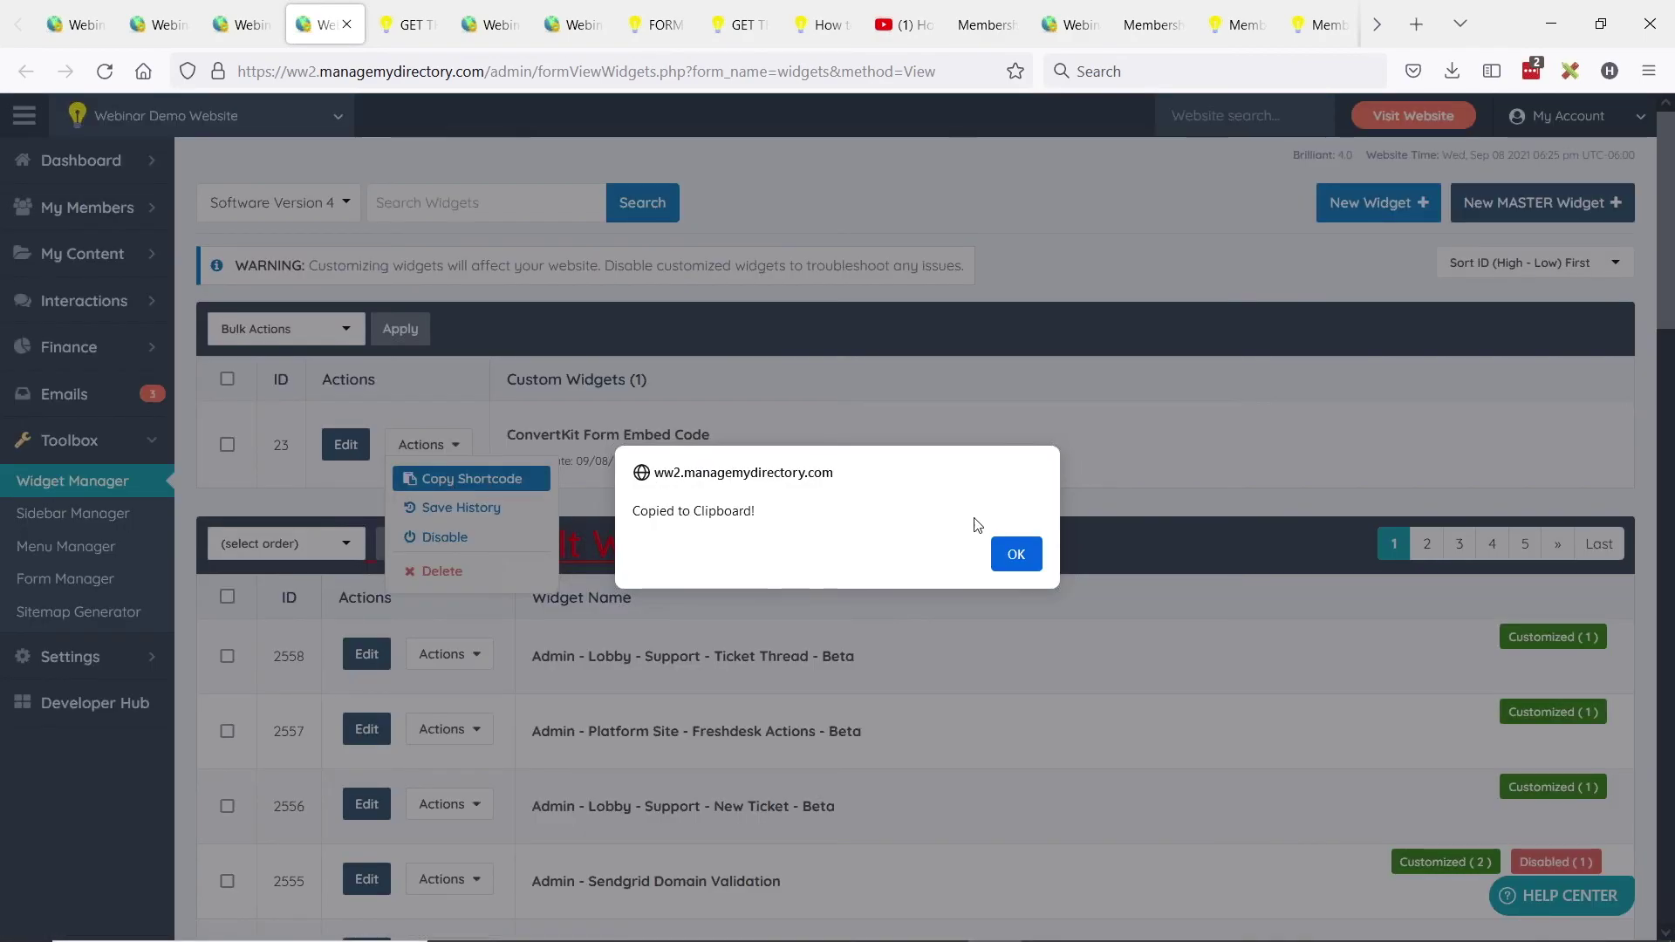
pyautogui.click(1016, 554)
pyautogui.click(231, 32)
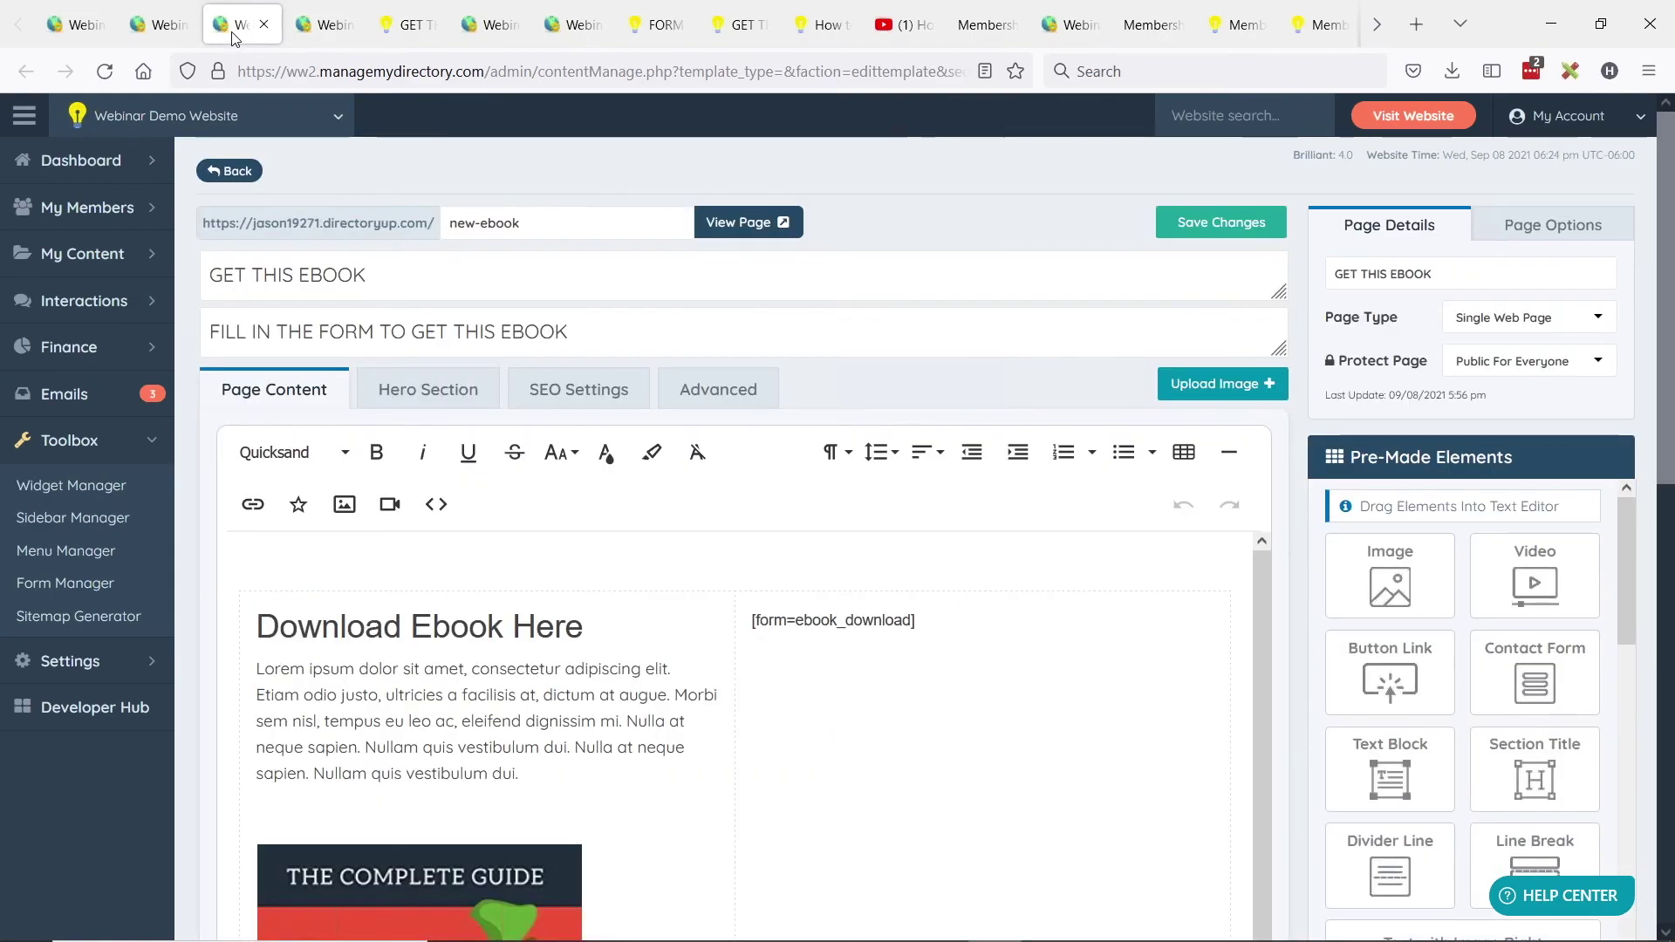
# Swap [form=ebook_download] for [widget=ConvertKit Form Embed Code] on GET THIS EBOOK and save.
pyautogui.moveTo(918, 619); pyautogui.dragTo(785, 620)
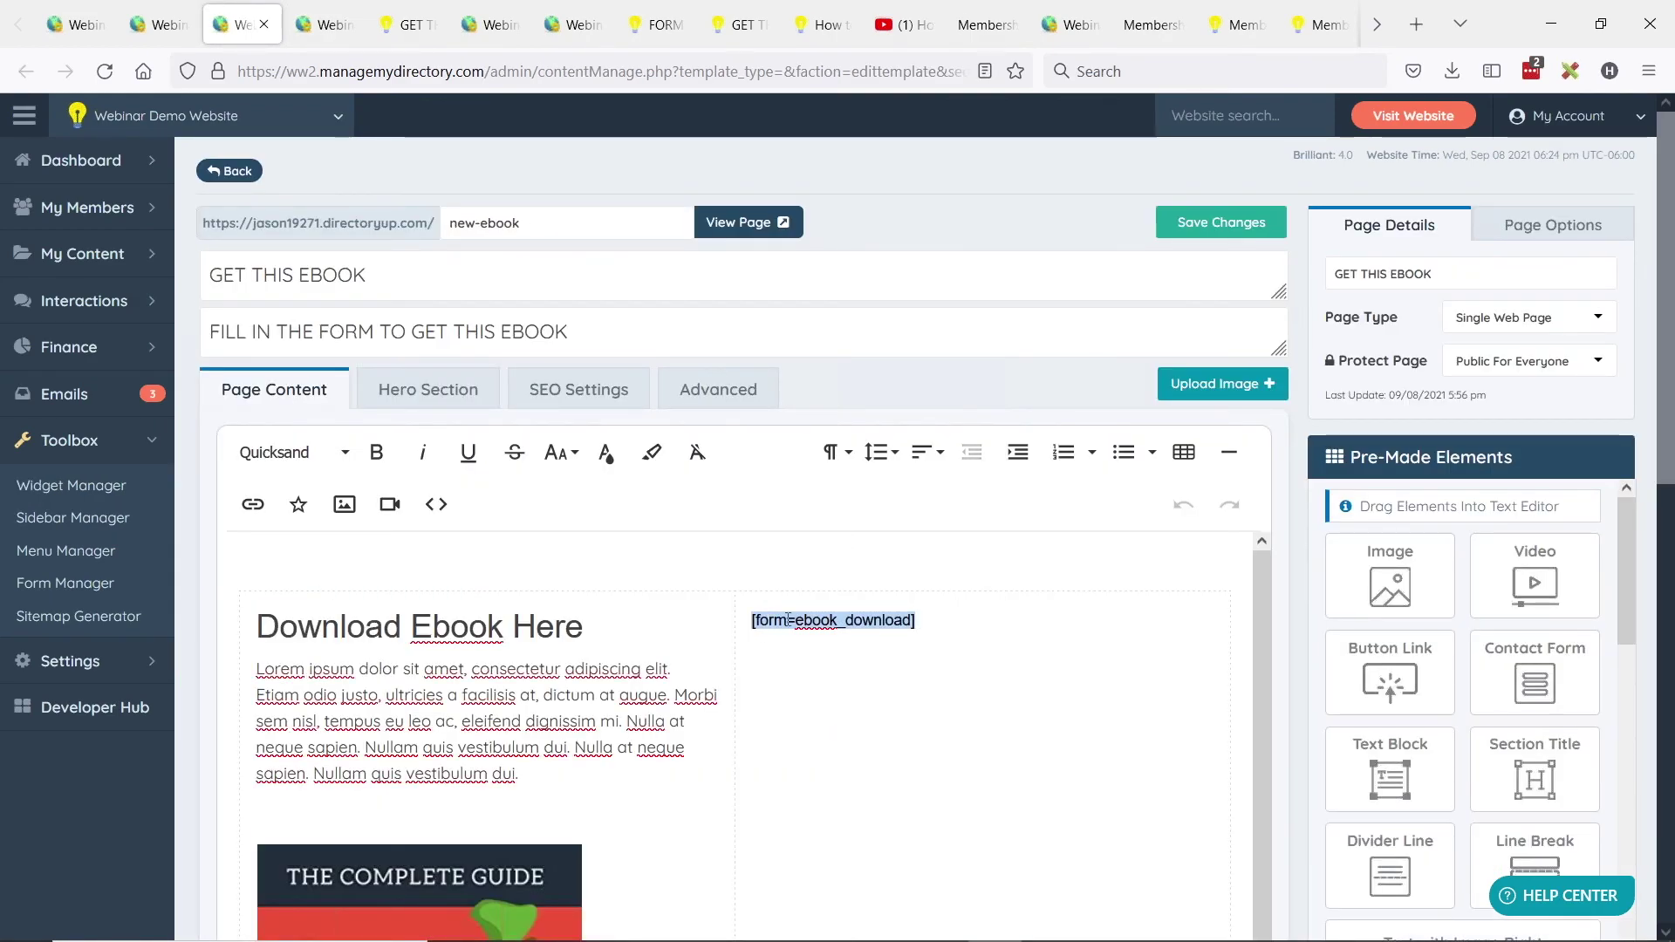
pyautogui.hotkey('ctrl', 'v')
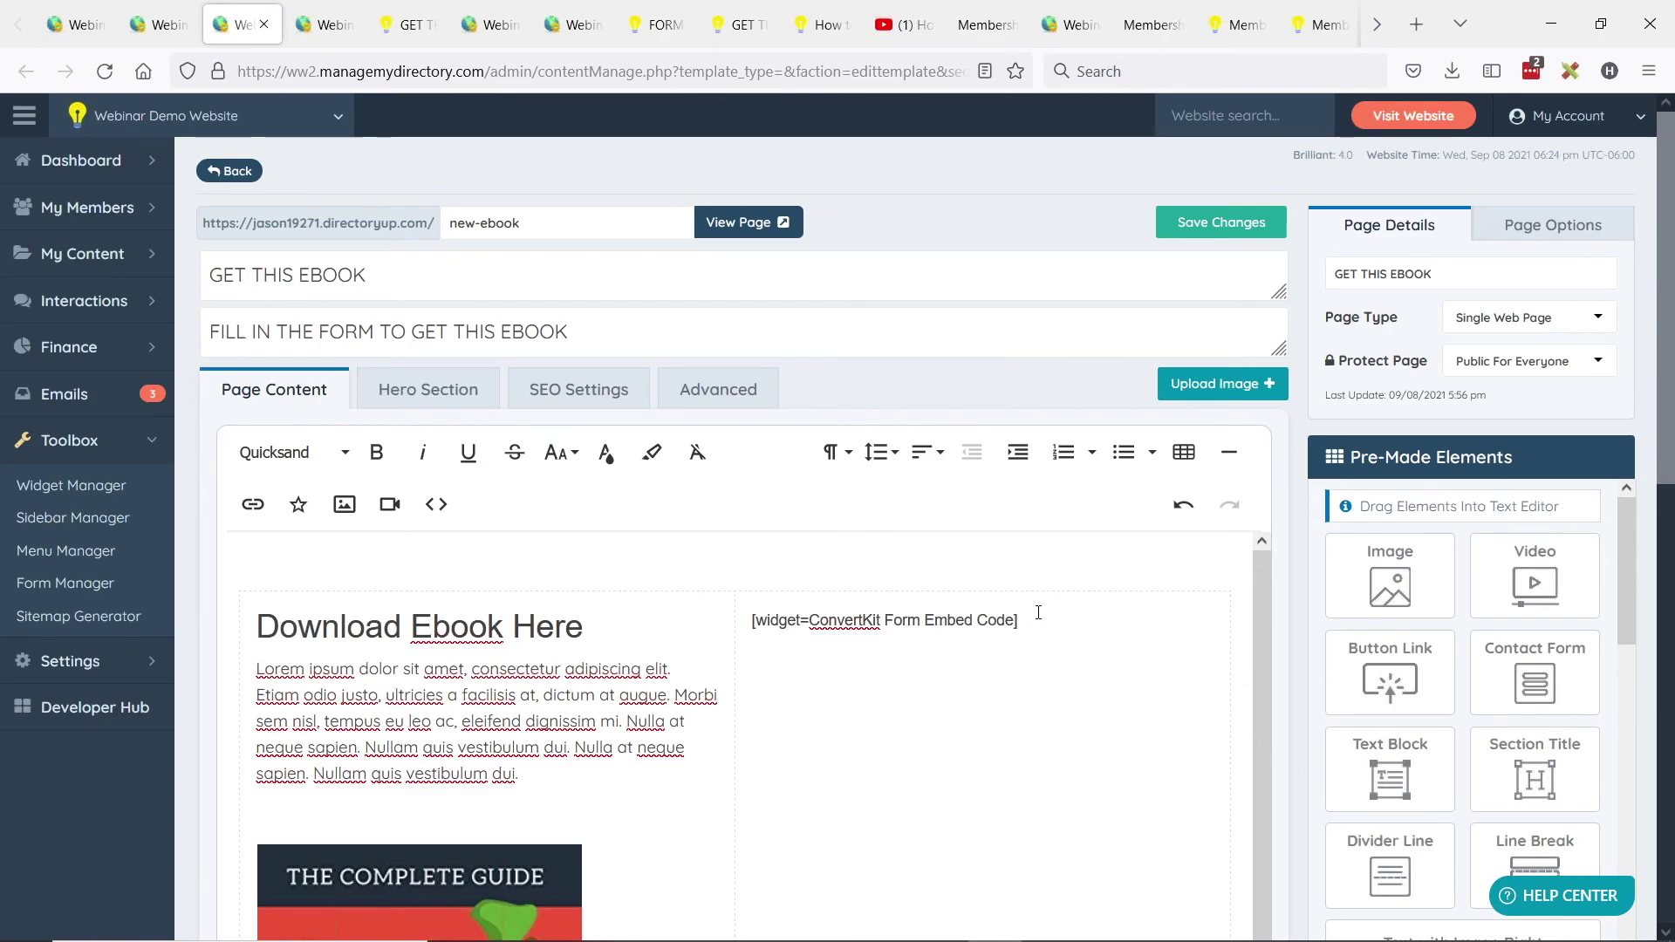
pyautogui.click(1218, 225)
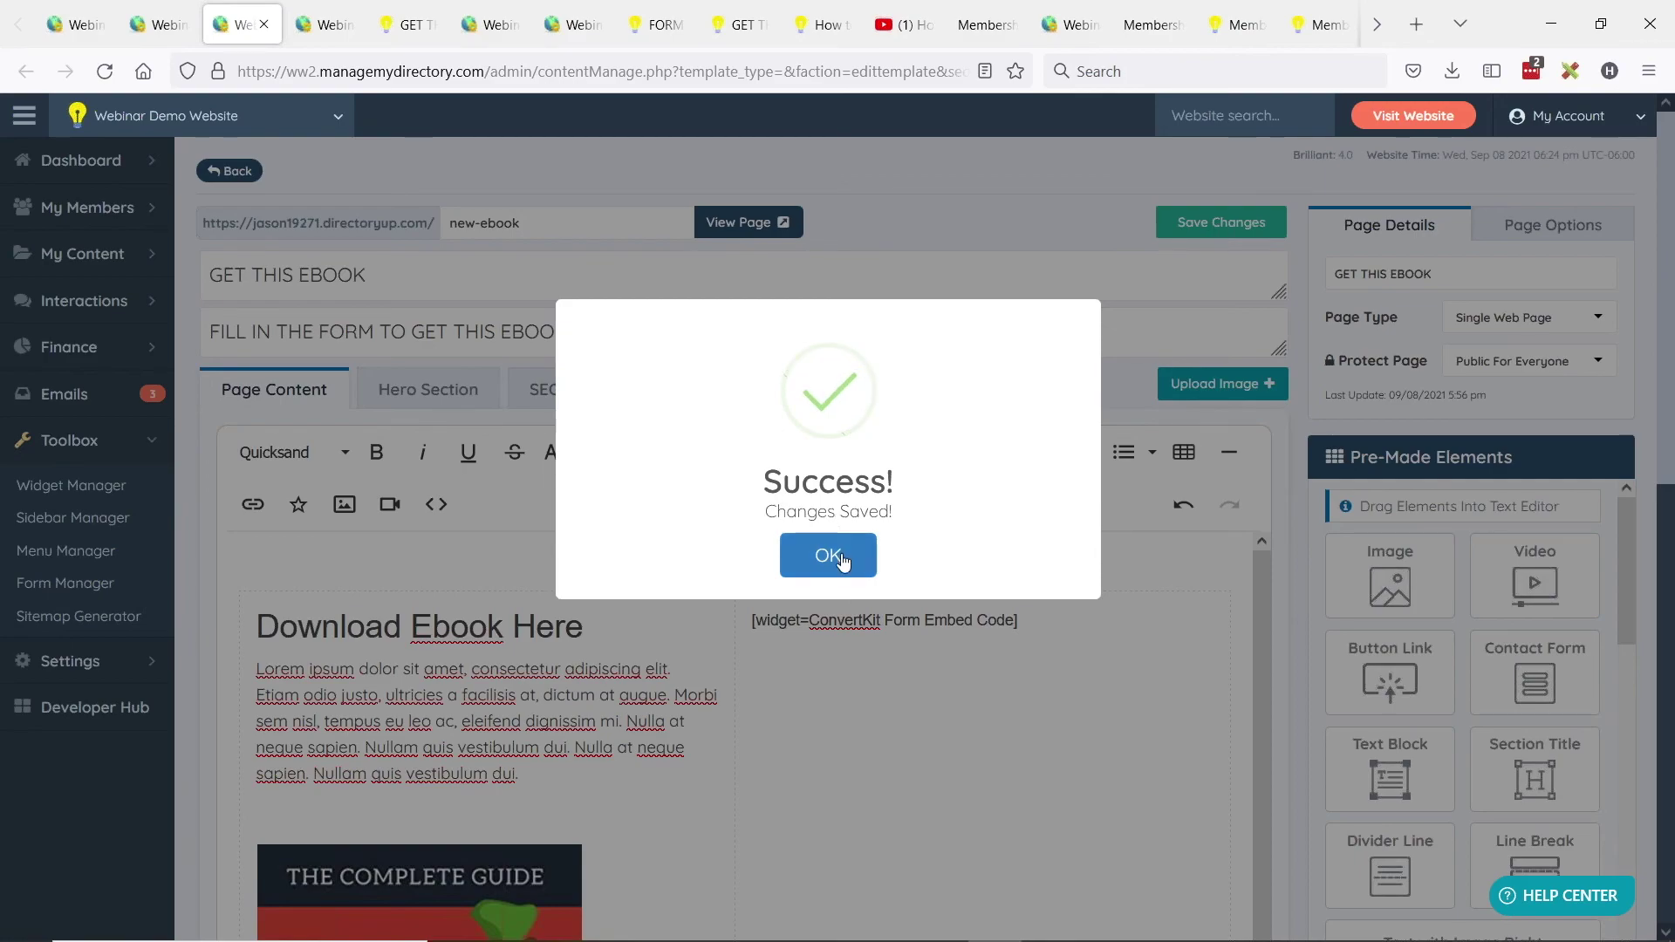
pyautogui.click(828, 556)
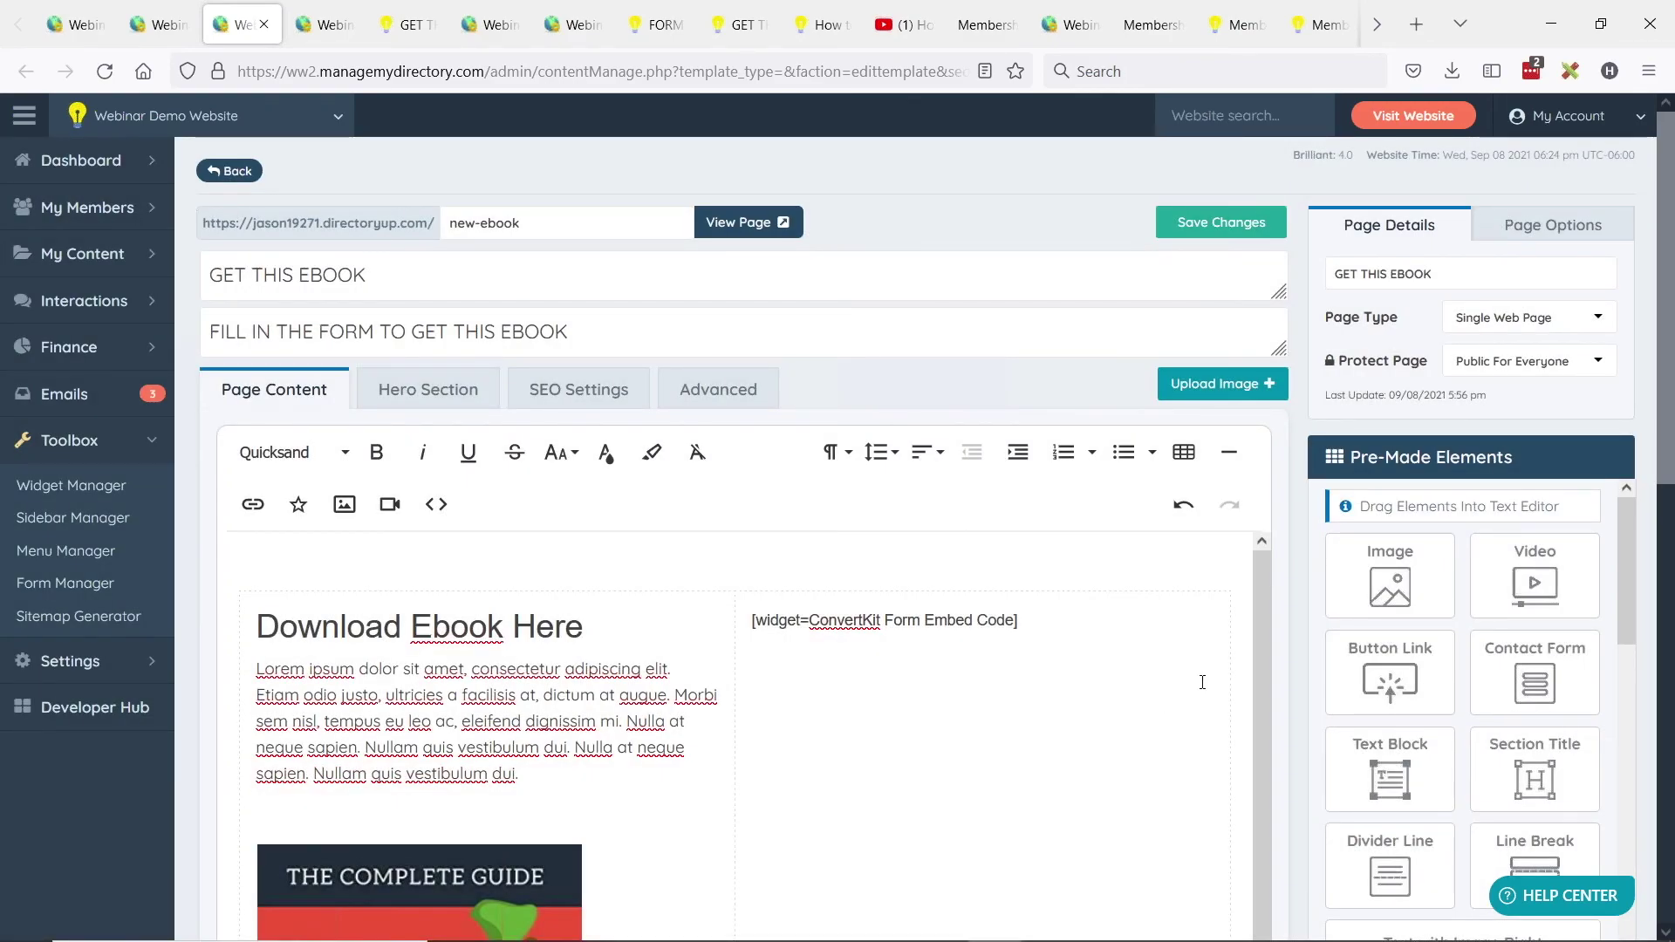
pyautogui.moveTo(753, 619); pyautogui.dragTo(1077, 617)
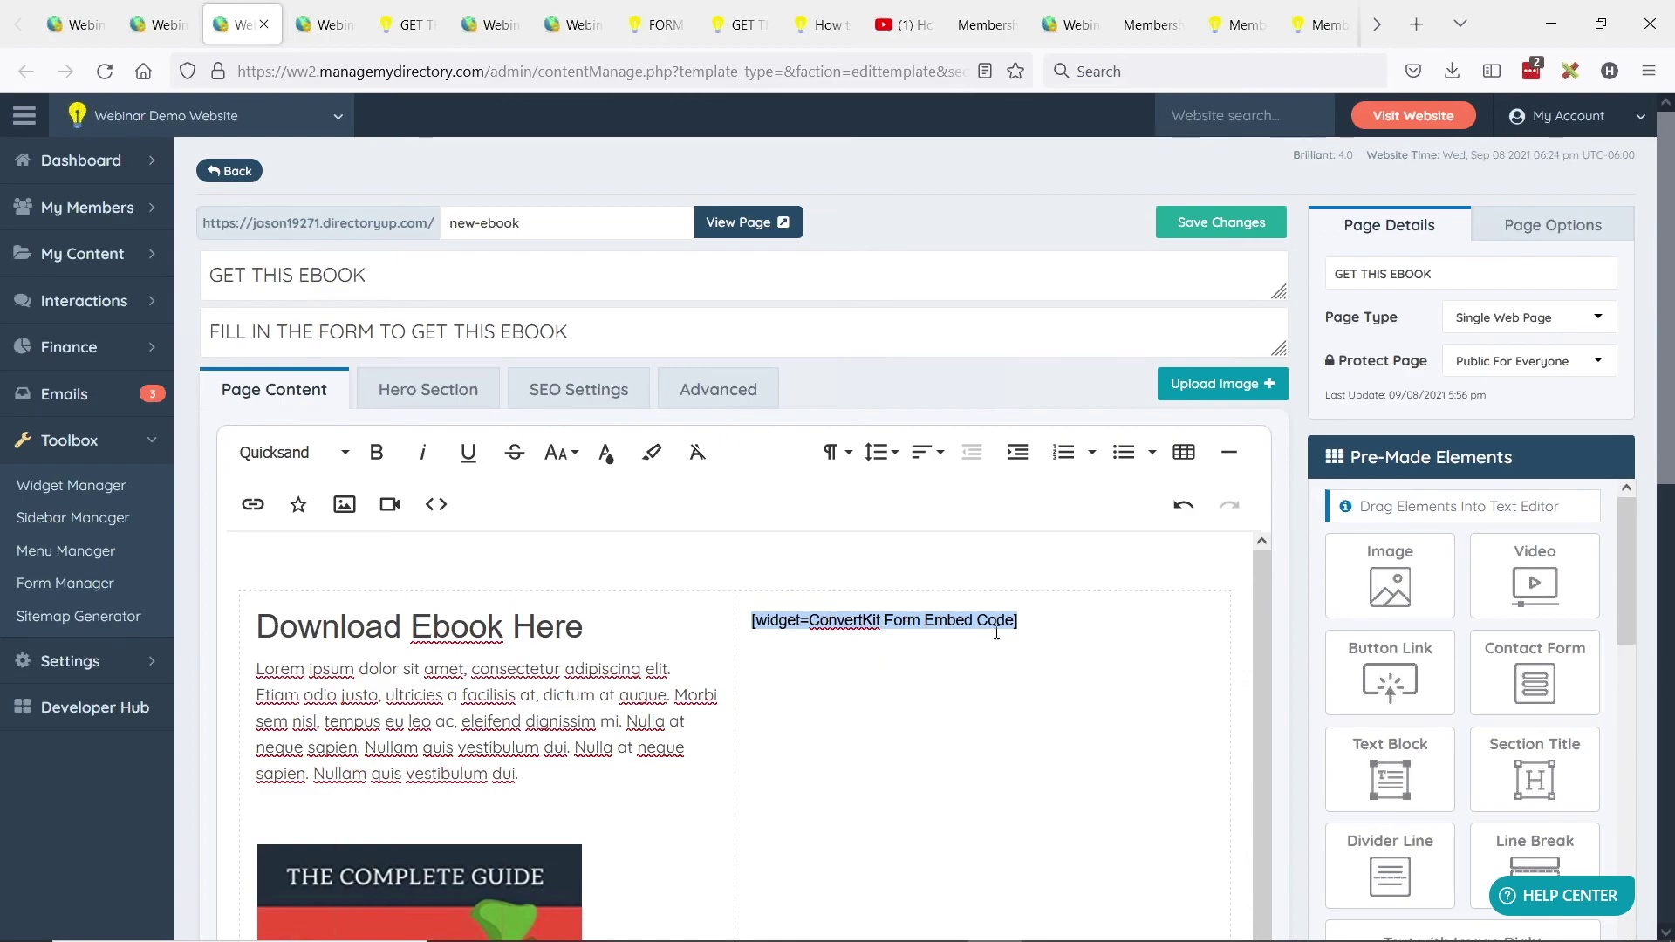
pyautogui.click(852, 586)
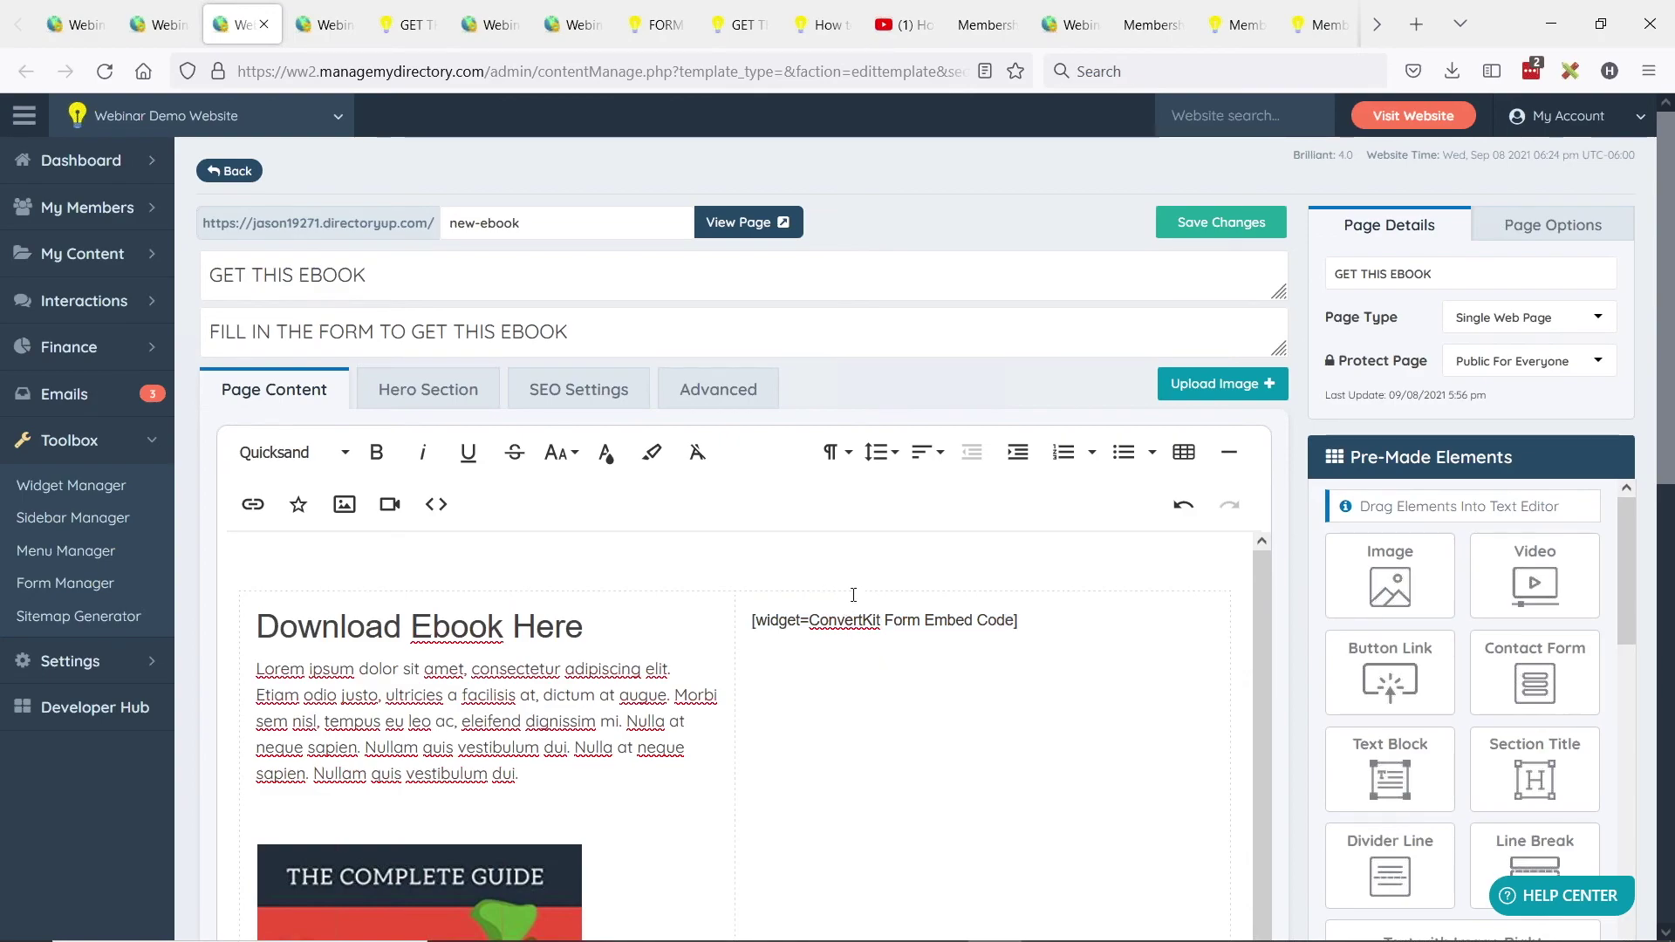
# View the live GET THIS EBOOK page to check the YouTube video beside Download Ebook Here.
pyautogui.click(746, 225)
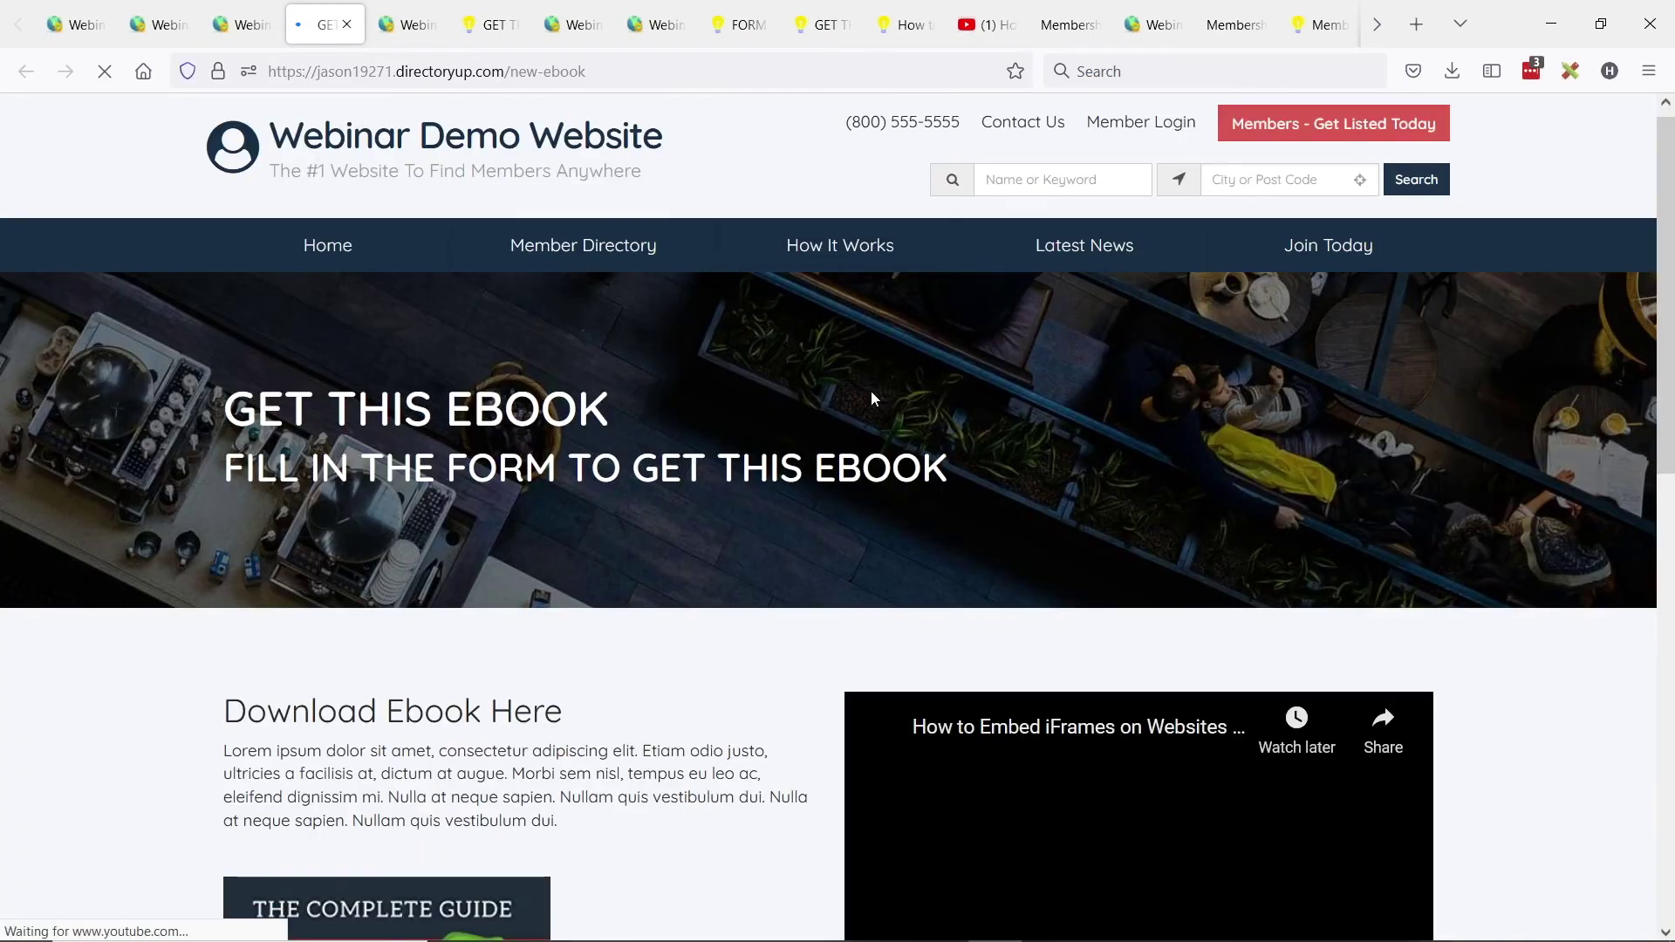
pyautogui.scroll(-3, 871, 393)
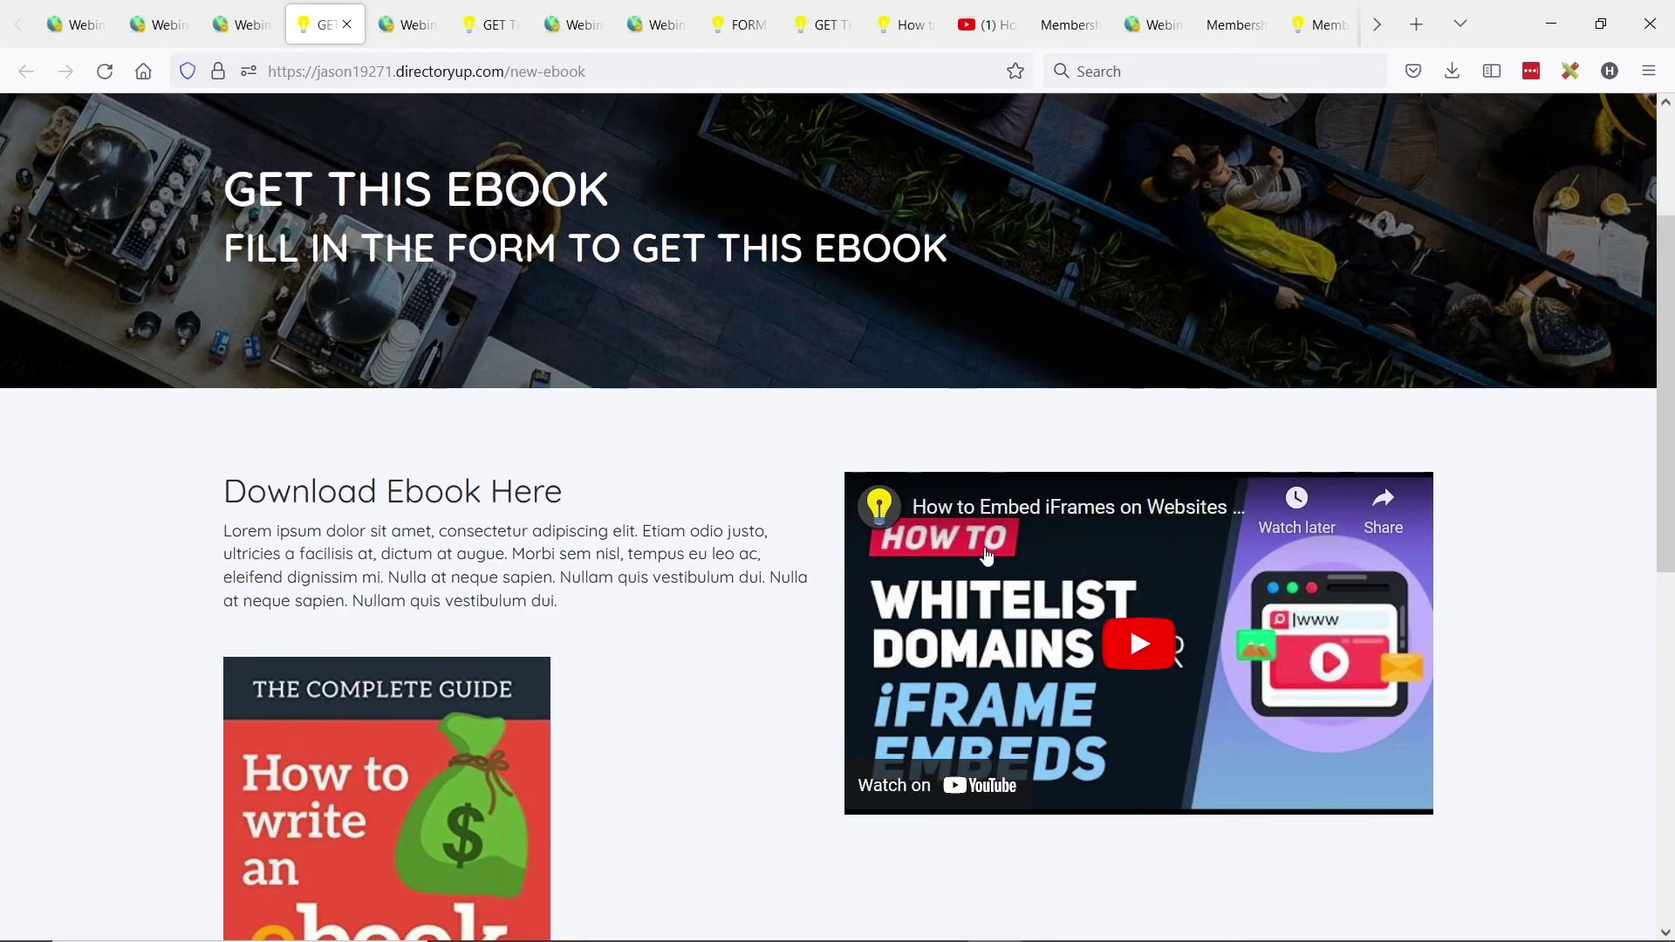
pyautogui.click(159, 24)
pyautogui.click(240, 24)
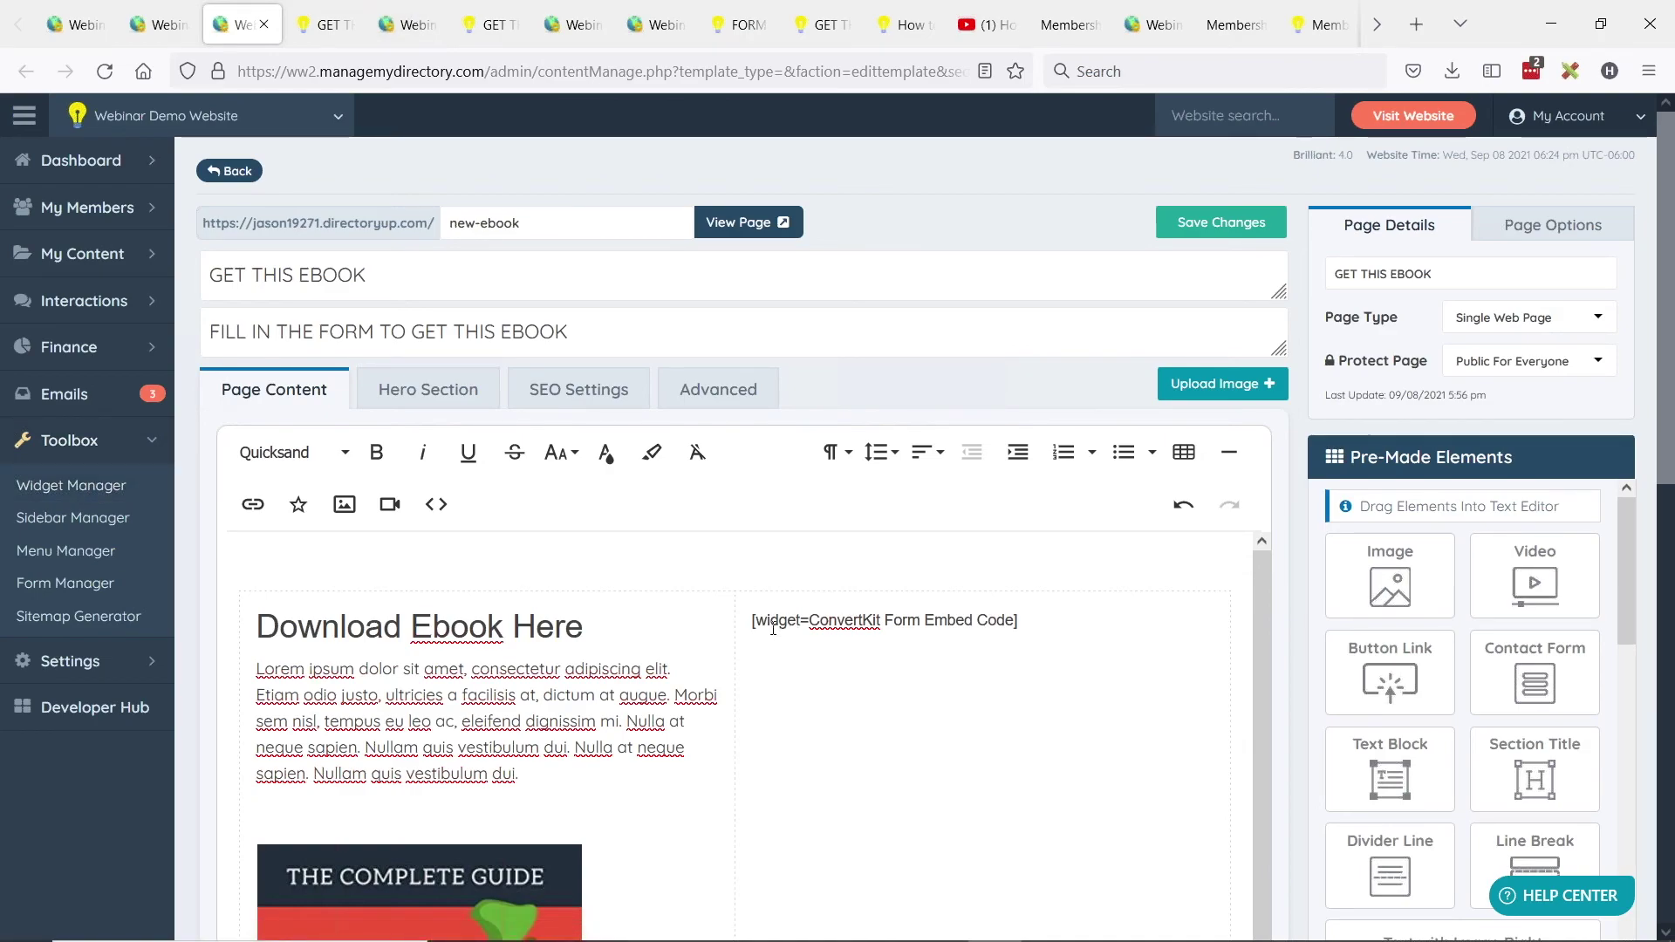
pyautogui.moveTo(753, 624); pyautogui.dragTo(1013, 627)
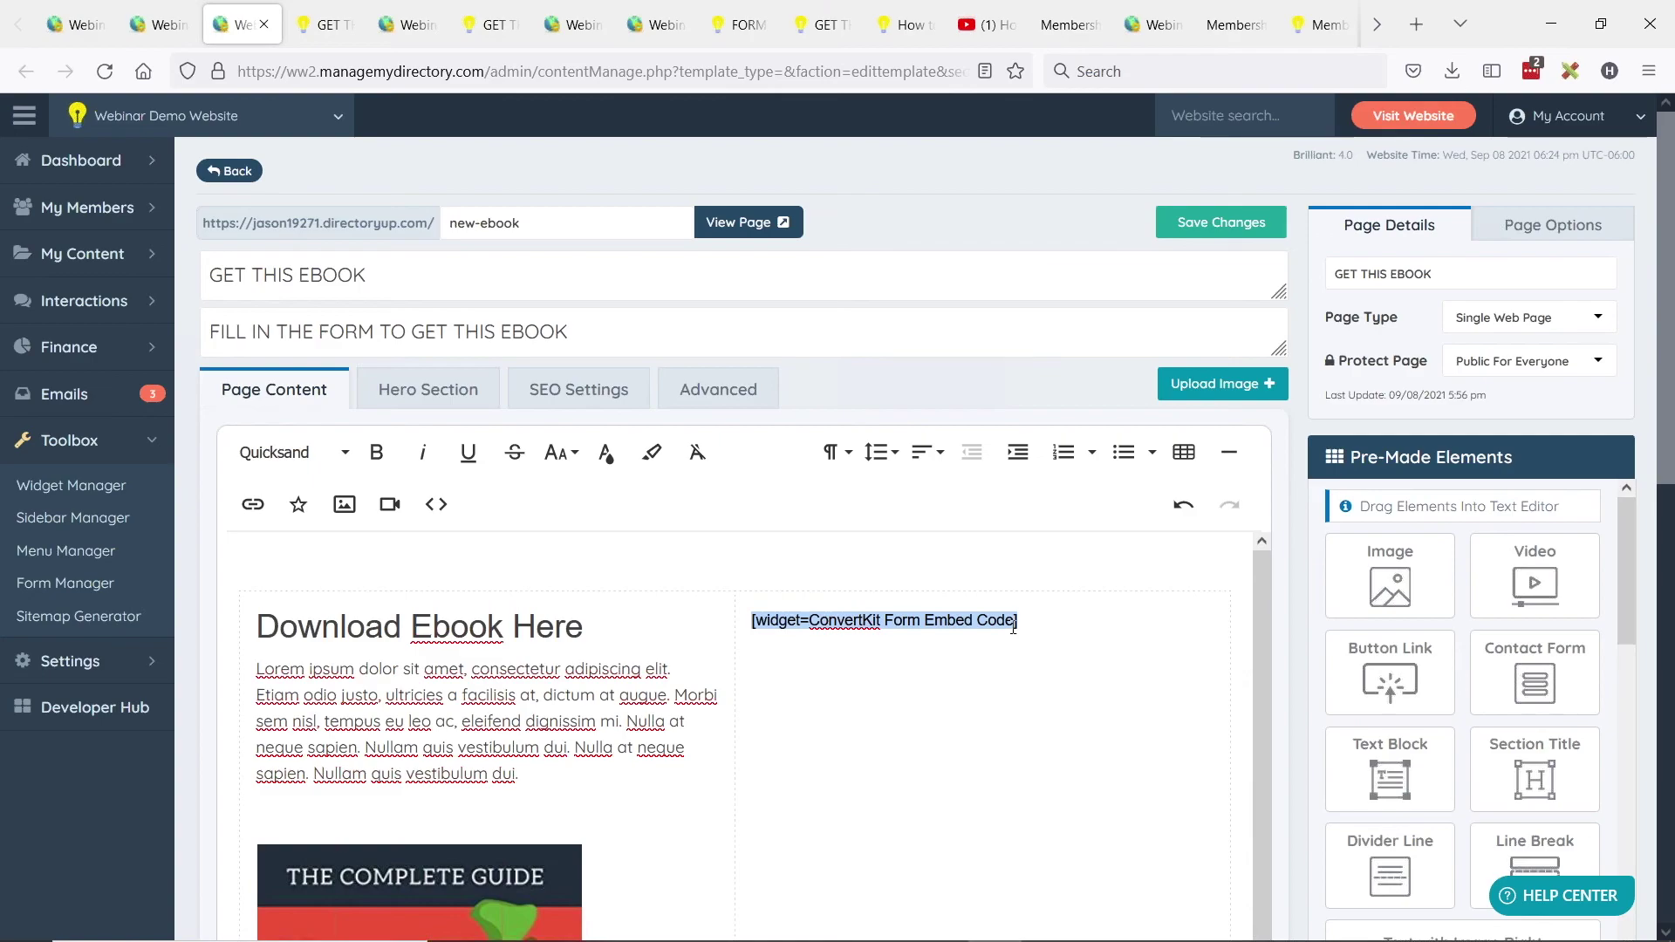
pyautogui.hotkey('ctrl', 'Tab')
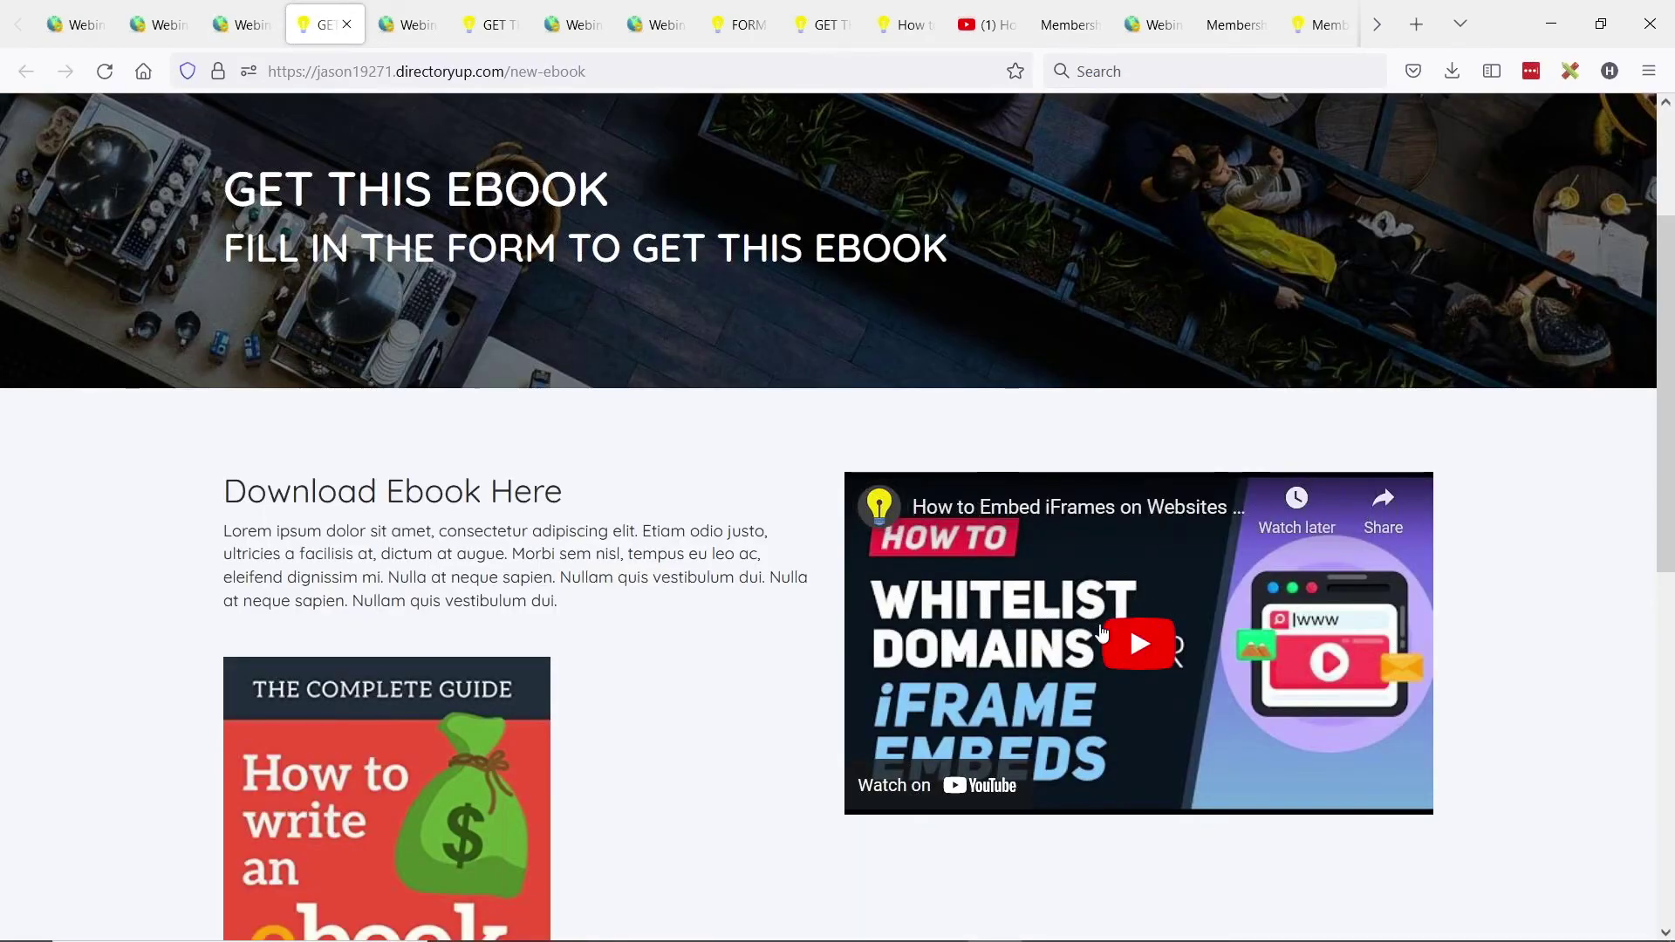